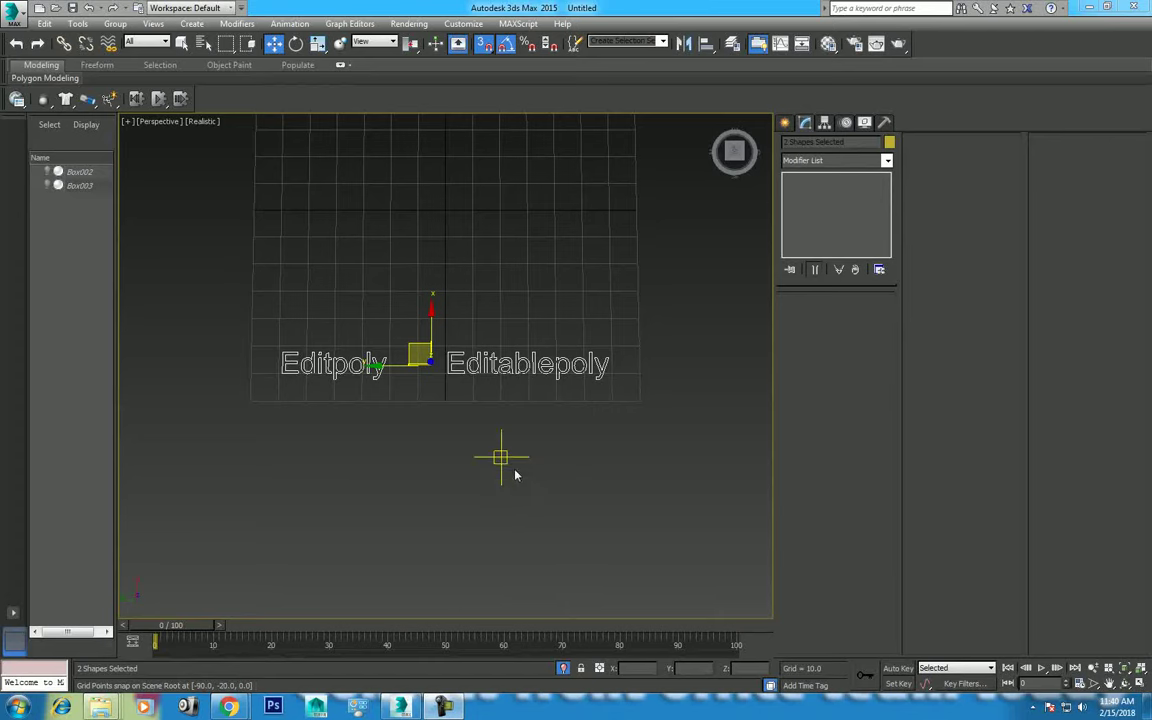
In Top view, select both the Editpoly and Editablepoly text labels
{"action": "scroll", "coordinate": [586, 540], "scroll_direction": "down", "scroll_amount": 3}
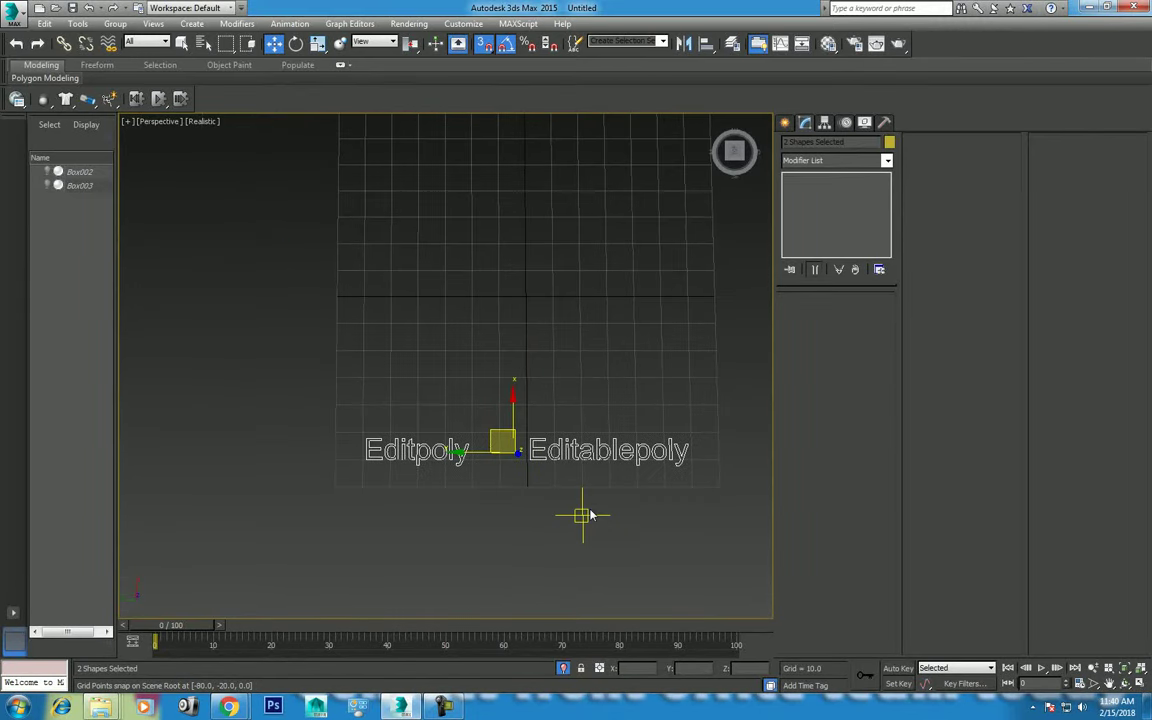
{"action": "key", "text": "t"}
{"action": "middle_click_drag", "start_coordinate": [524, 491], "coordinate": [499, 380]}
{"action": "left_click_drag", "start_coordinate": [533, 224], "coordinate": [326, 557]}
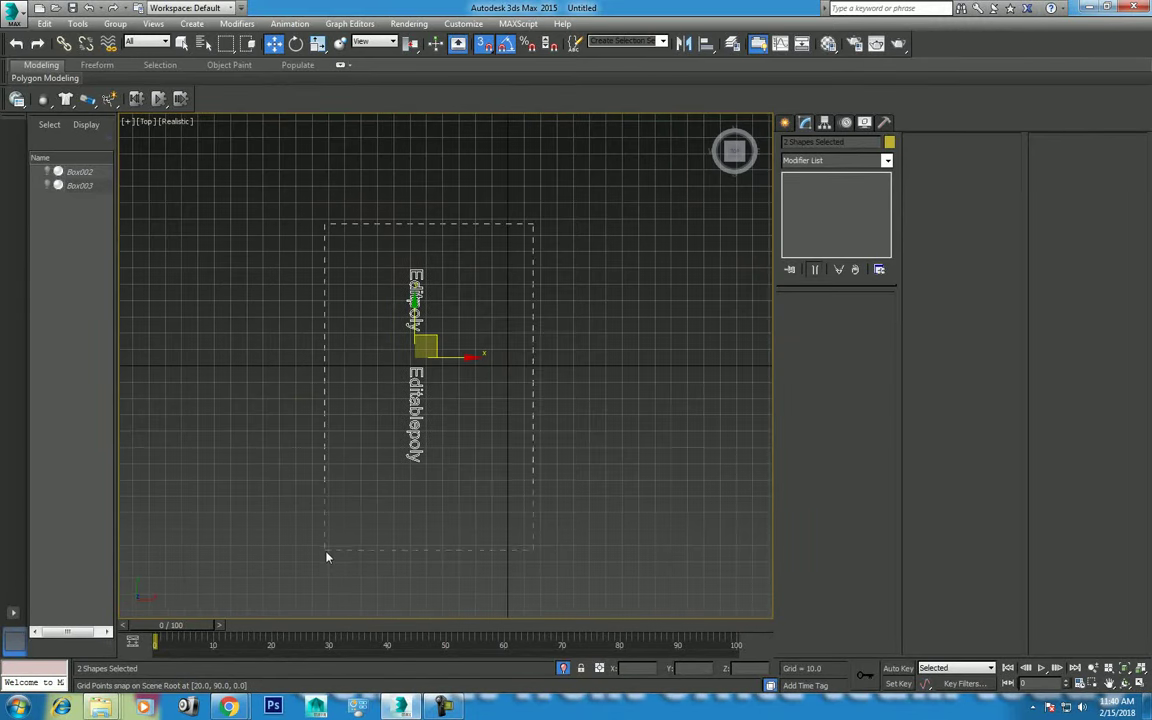
Set Angle Snap to 90 degrees in Grid and Snap Settings
{"action": "key", "text": "e"}
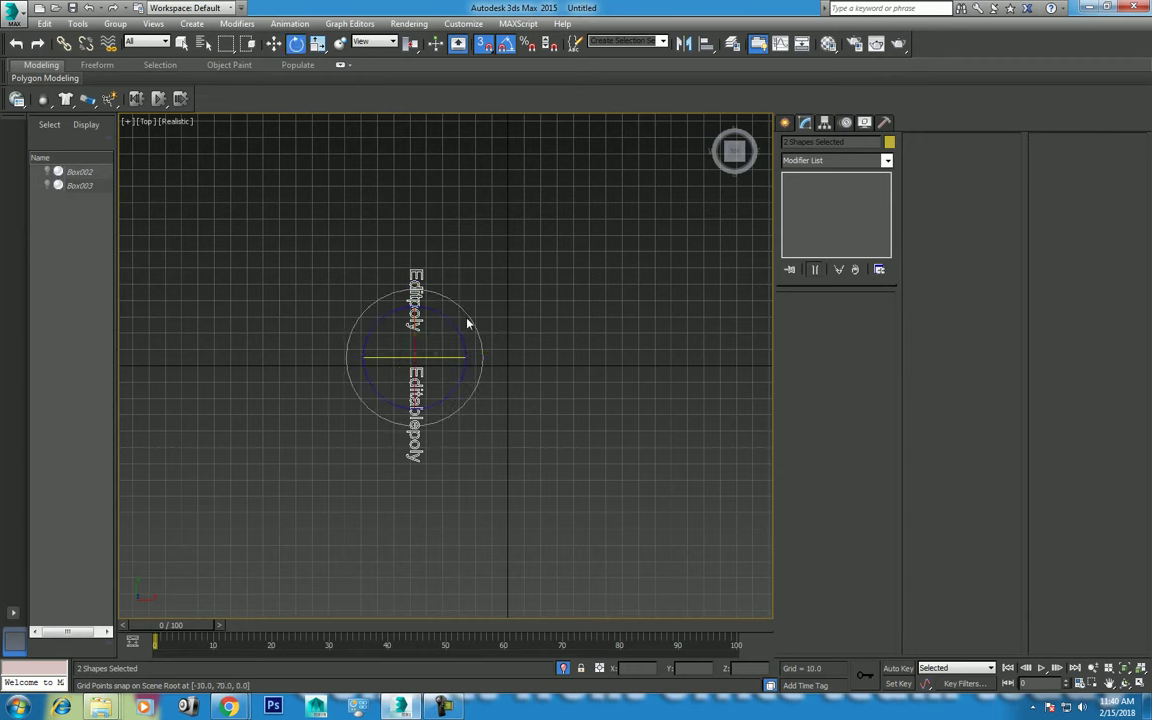
{"action": "right_click", "coordinate": [506, 48]}
{"action": "double_click", "coordinate": [576, 359]}
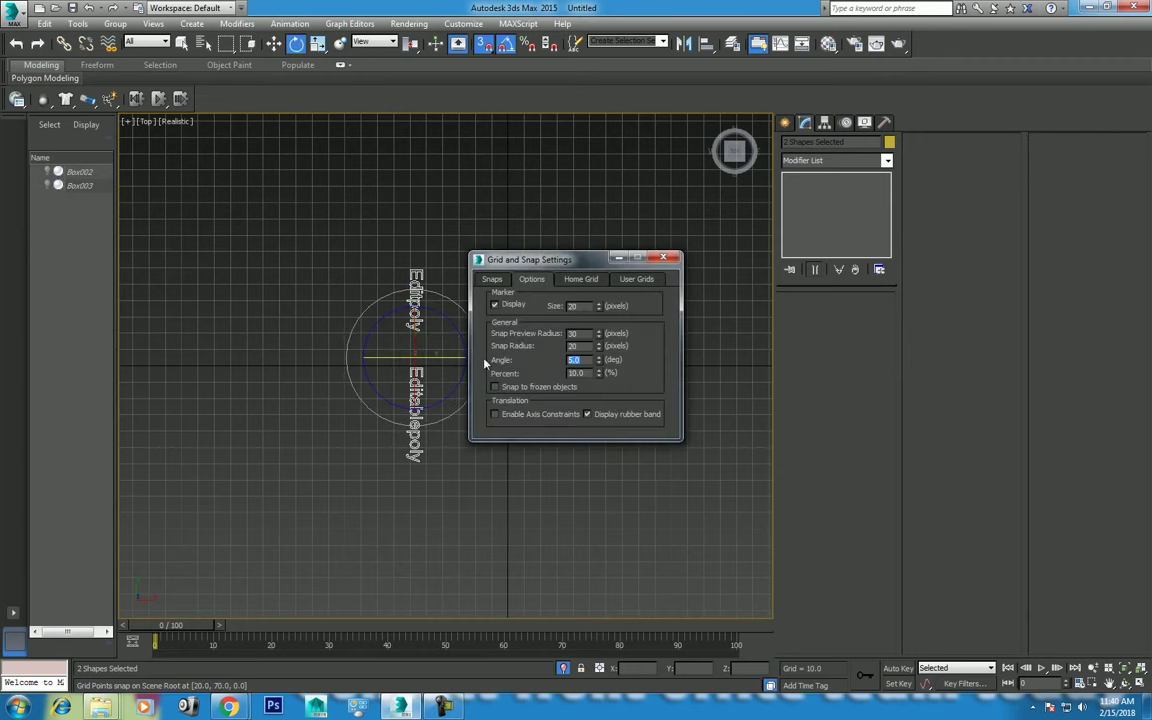
{"action": "type", "text": "90"}
{"action": "left_click", "coordinate": [662, 258]}
Rotate both labels 90° so they read horizontally
{"action": "left_click_drag", "start_coordinate": [452, 331], "coordinate": [455, 324]}
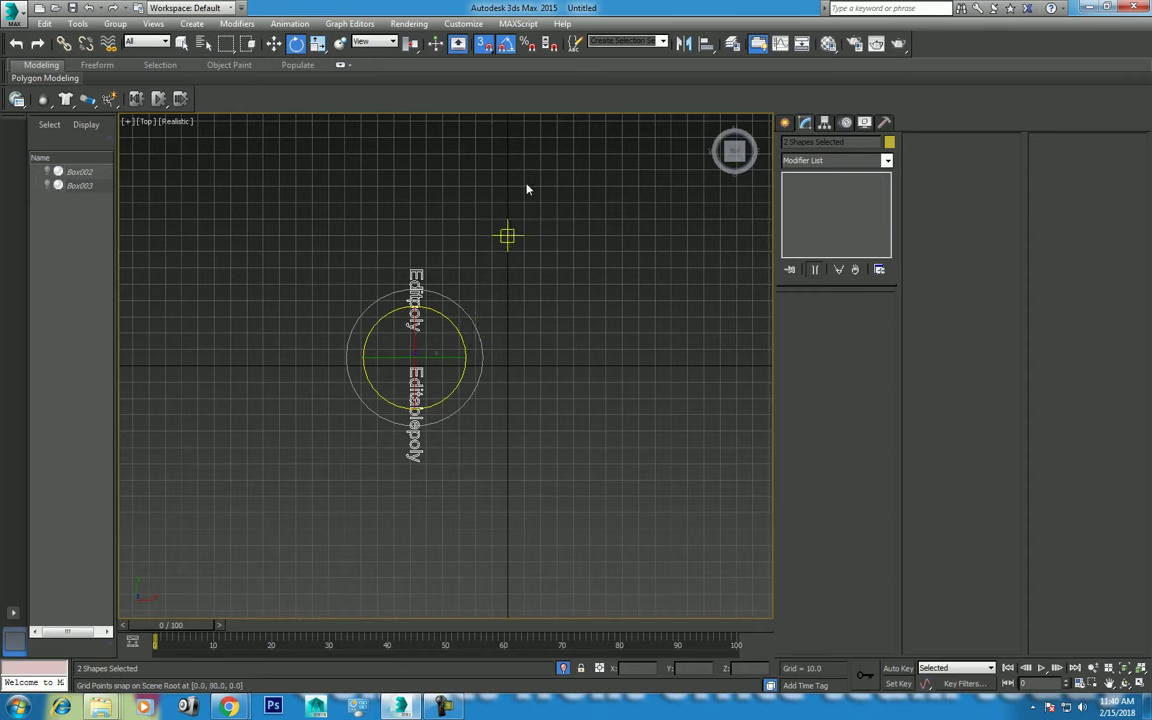
{"action": "key", "text": "s"}
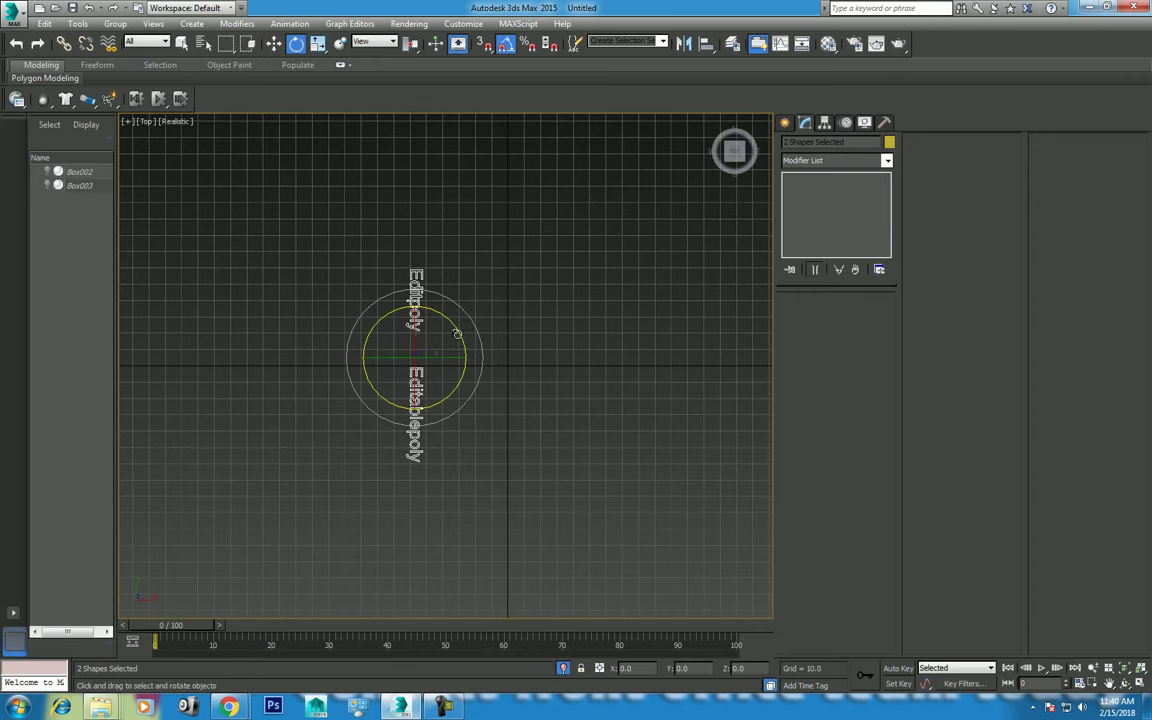
{"action": "left_click_drag", "start_coordinate": [462, 337], "coordinate": [455, 310]}
Slide both labels right along X so they sit side by side, then deselect them
{"action": "key", "text": "w"}
{"action": "middle_click_drag", "start_coordinate": [457, 386], "coordinate": [380, 404]}
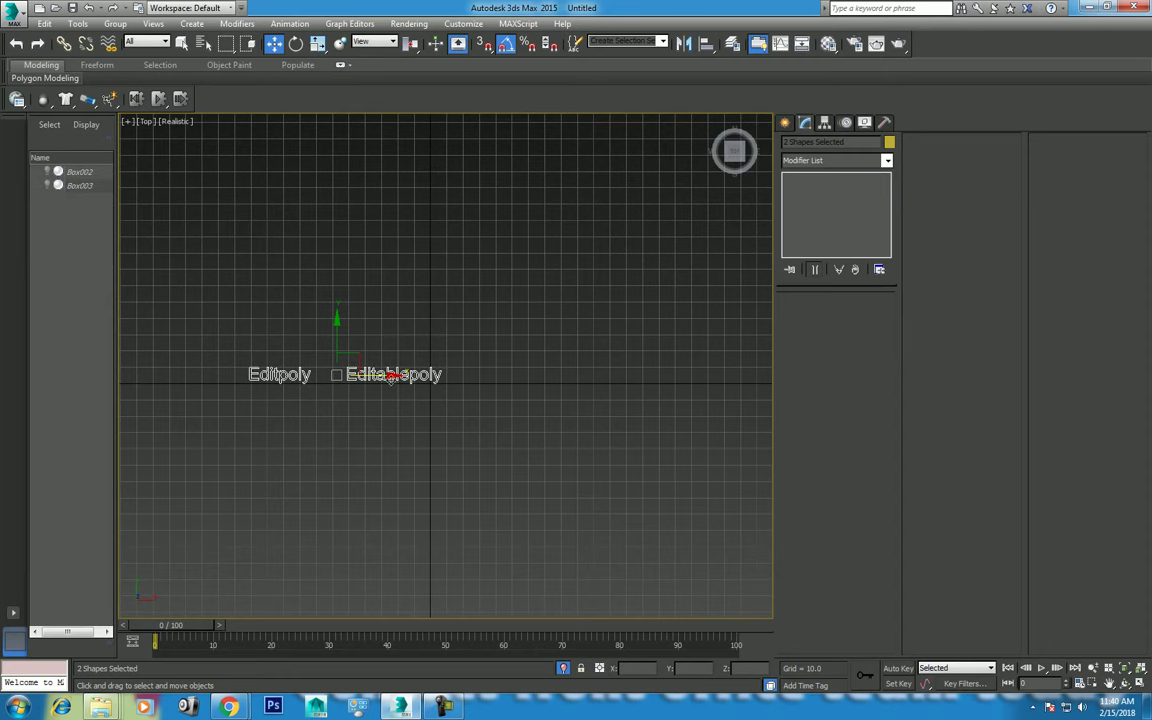
{"action": "left_click_drag", "start_coordinate": [392, 375], "coordinate": [490, 376]}
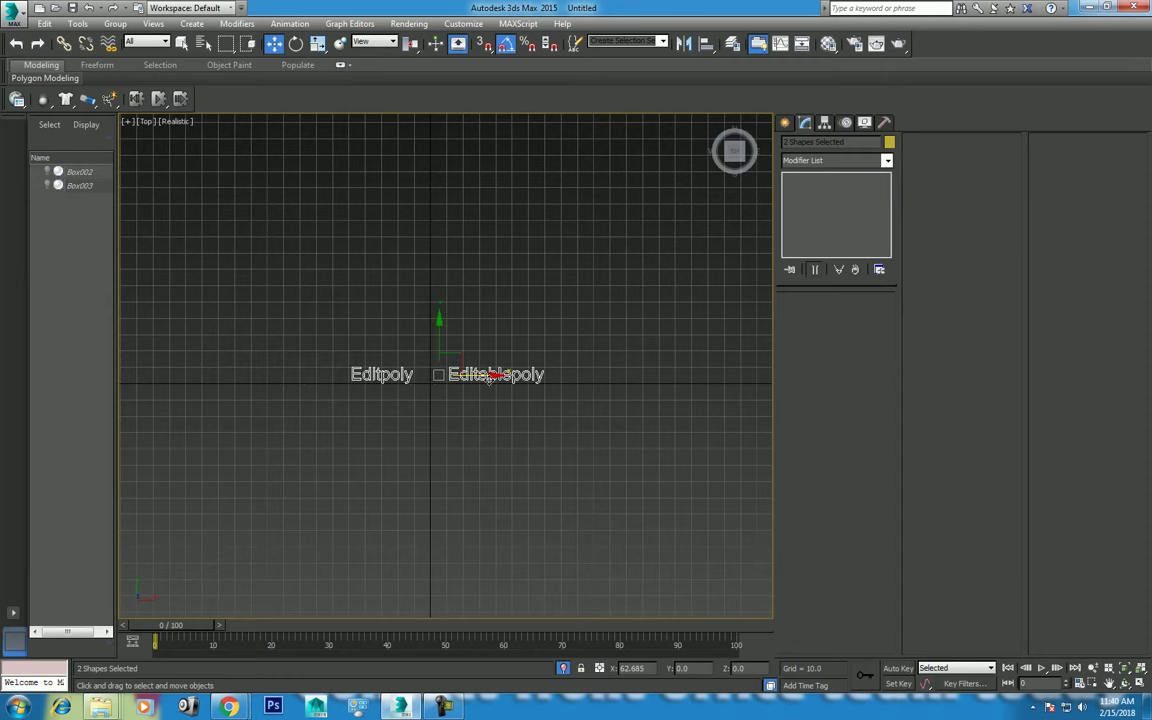
{"action": "scroll", "coordinate": [458, 424], "scroll_direction": "up", "scroll_amount": 5}
{"action": "middle_click_drag", "start_coordinate": [633, 238], "coordinate": [681, 290]}
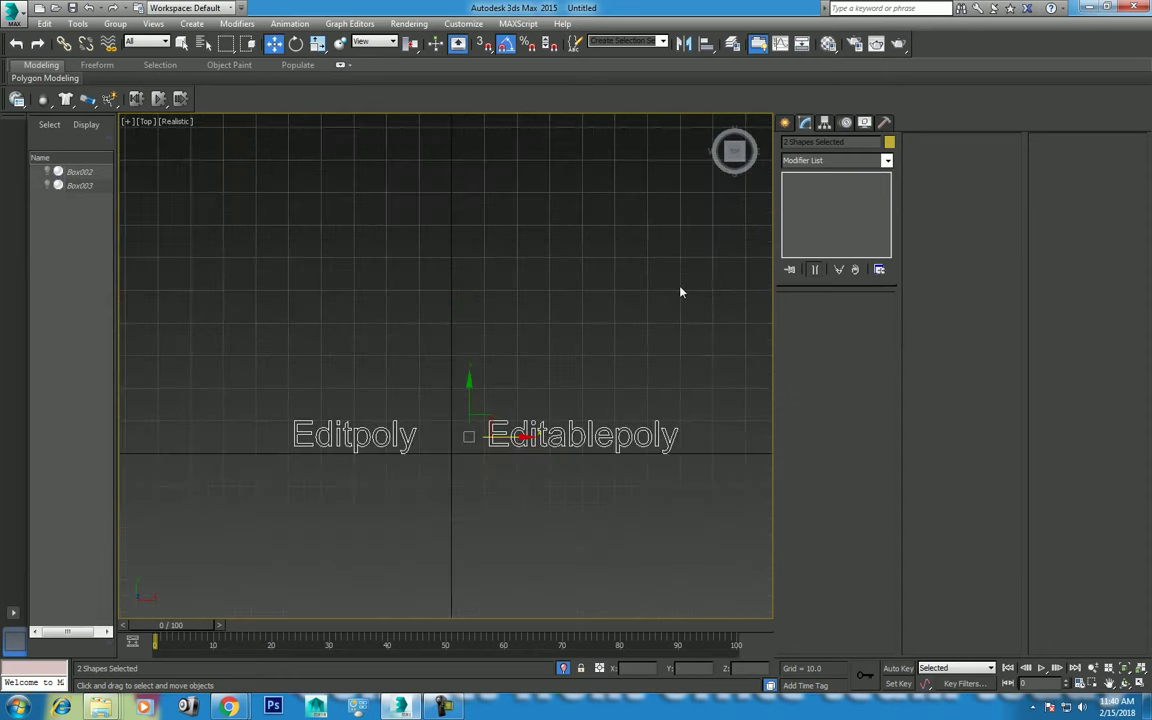
{"action": "left_click", "coordinate": [681, 290]}
{"action": "left_click", "coordinate": [787, 123]}
Draw a Cube-method box near the Editpoly label and orbit the Perspective view around it
{"action": "left_click", "coordinate": [812, 210]}
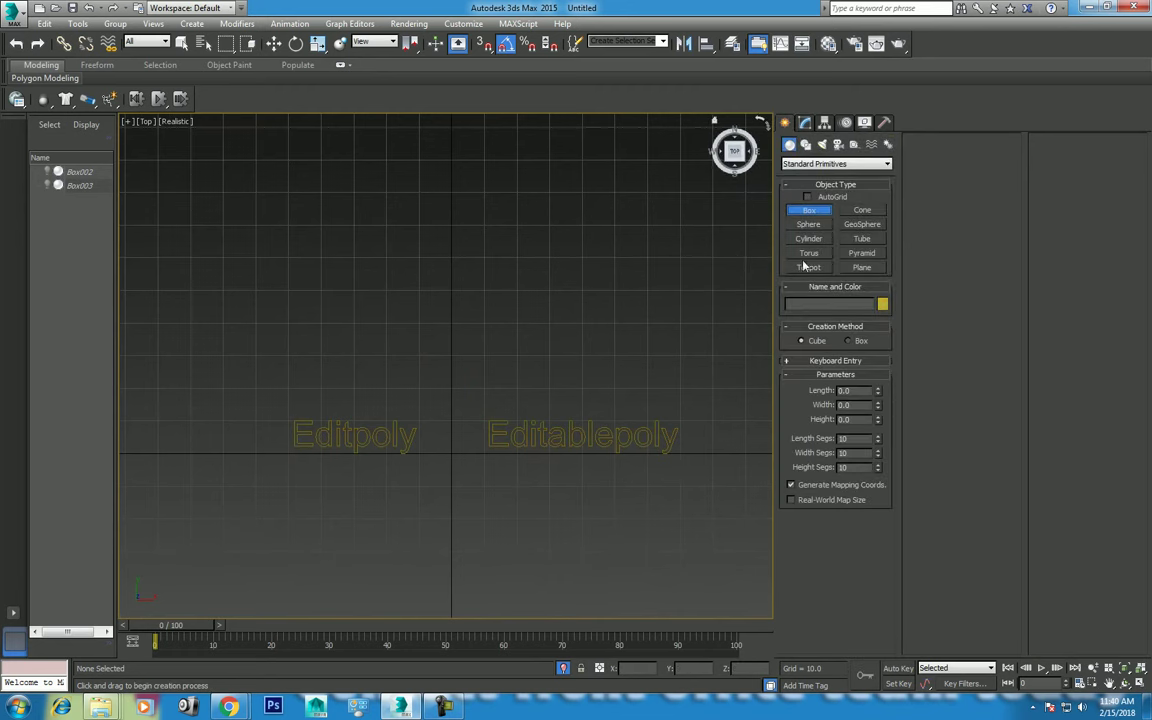
{"action": "left_click_drag", "start_coordinate": [322, 326], "coordinate": [368, 370]}
{"action": "scroll", "coordinate": [409, 352], "scroll_direction": "up", "scroll_amount": 2}
{"action": "key", "text": "w"}
{"action": "scroll", "coordinate": [409, 390], "scroll_direction": "down", "scroll_amount": 1}
{"action": "key", "text": "p"}
{"action": "scroll", "coordinate": [452, 391], "scroll_direction": "down", "scroll_amount": 4}
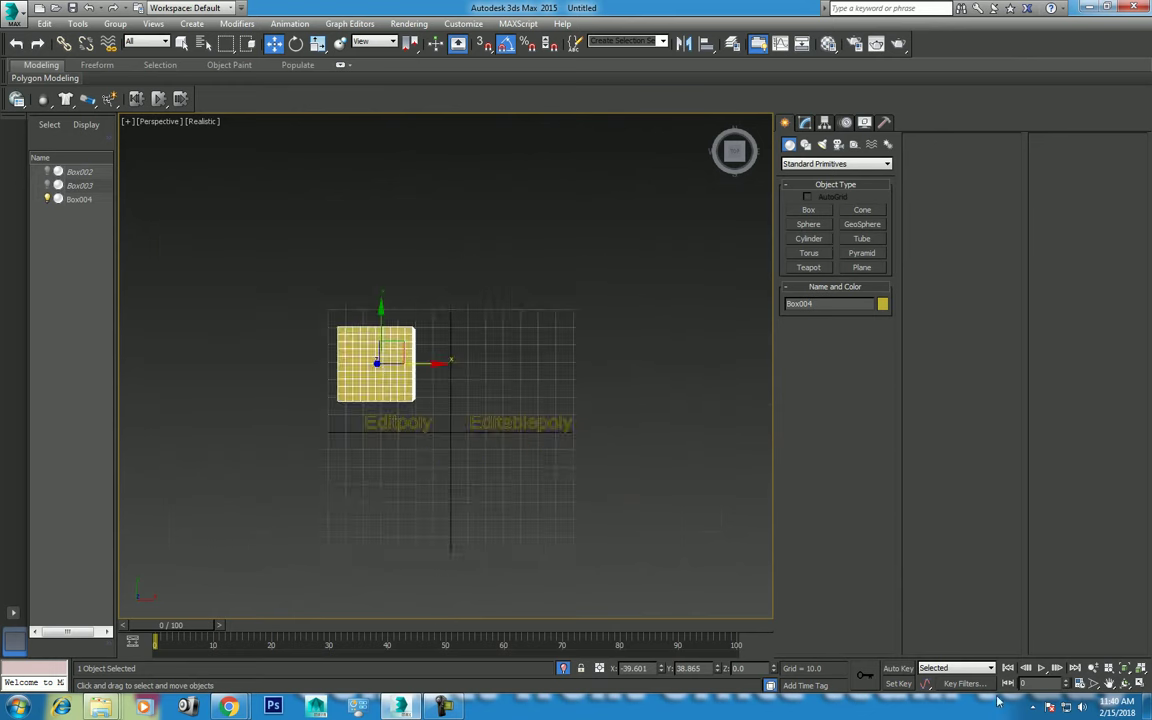
{"action": "left_click", "coordinate": [1127, 683]}
{"action": "left_click_drag", "start_coordinate": [481, 447], "coordinate": [489, 342]}
{"action": "right_click", "coordinate": [447, 386]}
{"action": "mouse_move", "coordinate": [447, 386]}
{"action": "middle_mouse_down", "text": "alt"}
{"action": "mouse_move", "coordinate": [446, 373]}
{"action": "mouse_move", "coordinate": [401, 453]}
{"action": "middle_mouse_up", "text": "alt"}
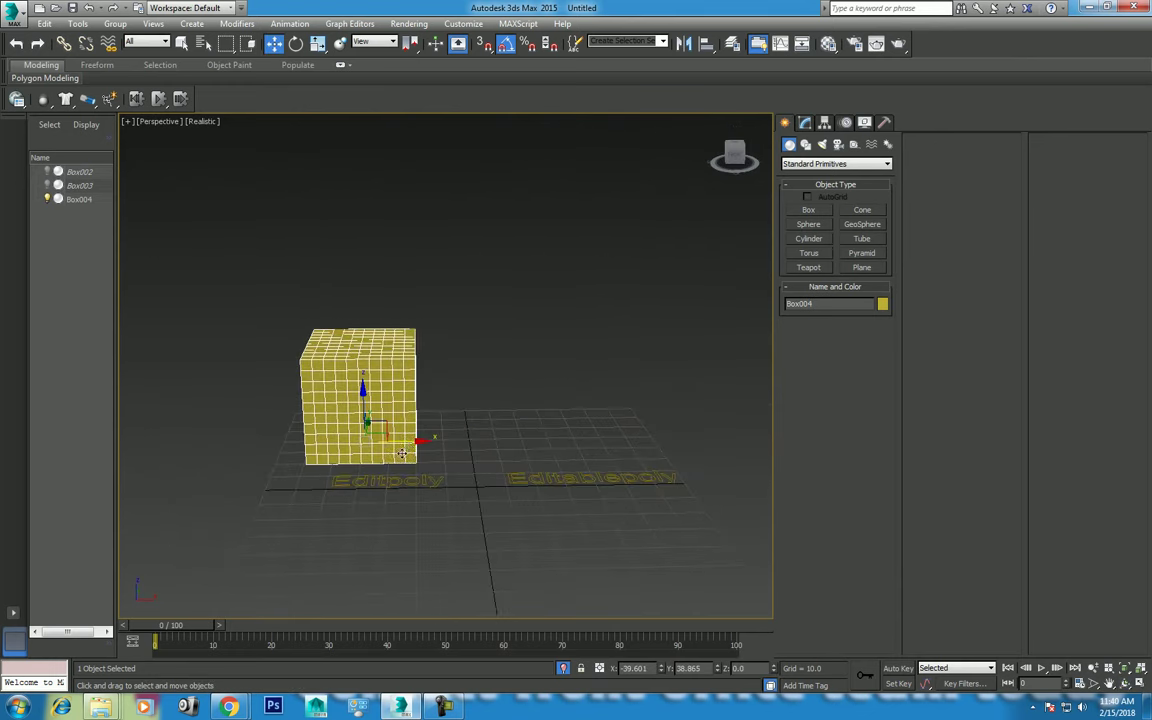
Set the cube's Length, Width and Height Segs to 3
{"action": "left_click", "coordinate": [809, 123]}
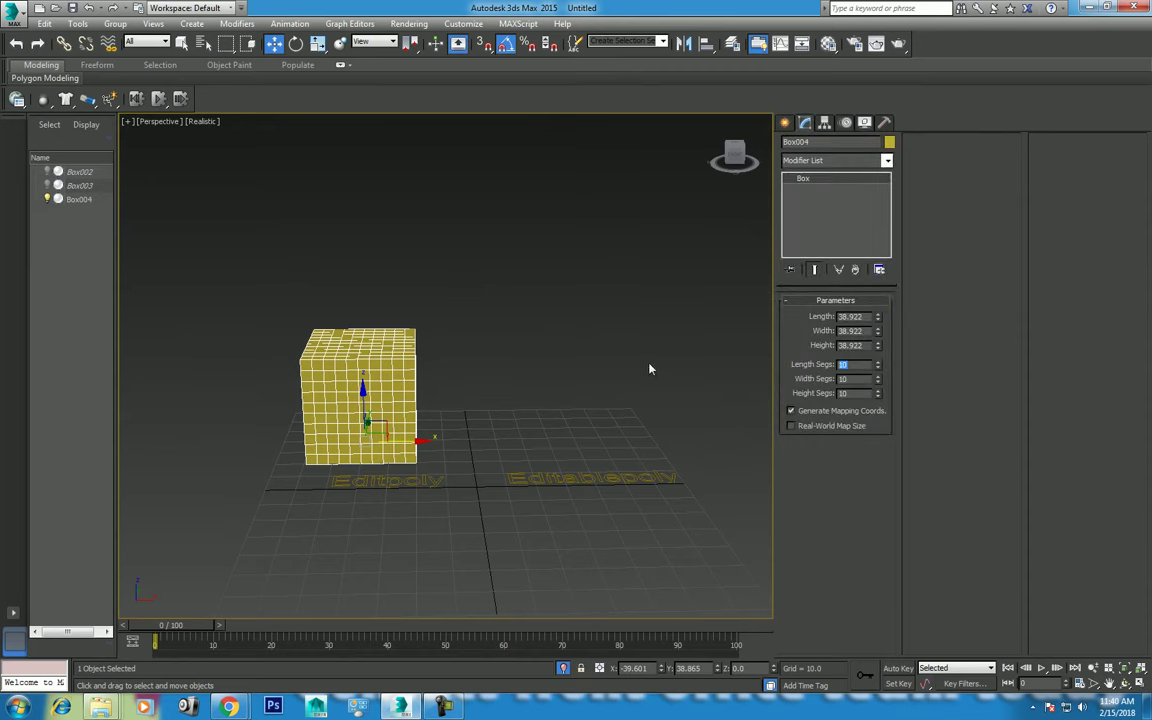
{"action": "key", "text": "Tab"}
{"action": "type", "text": "2"}
{"action": "key", "text": "Tab"}
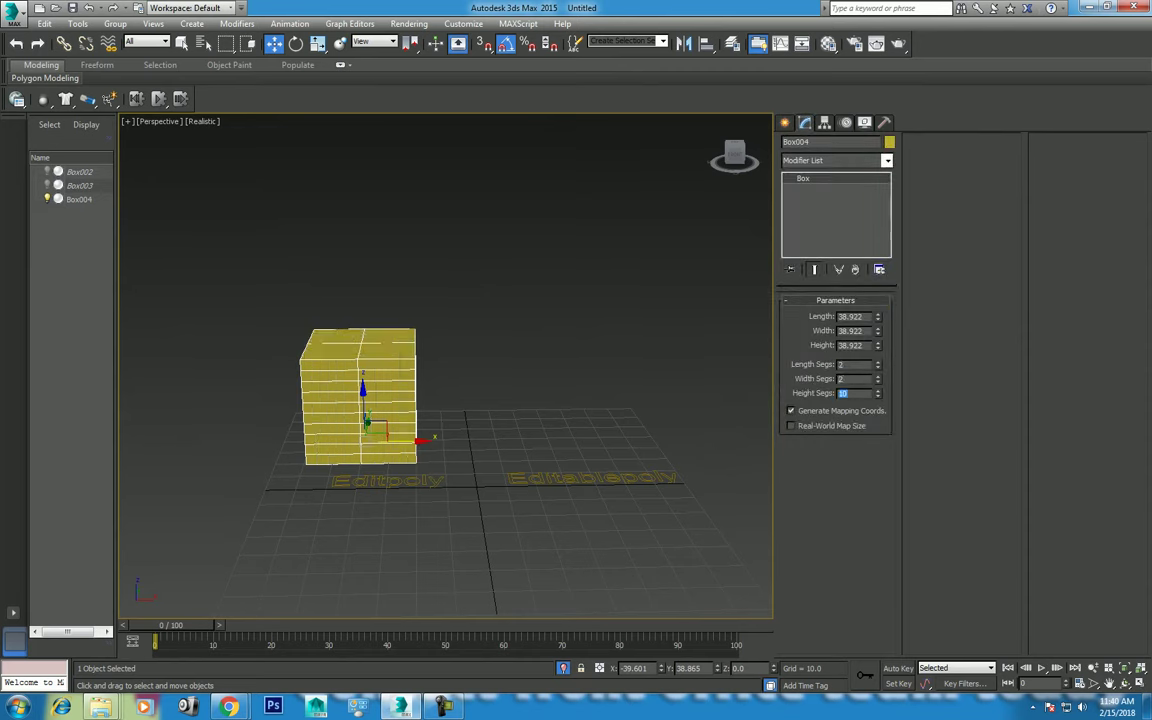
{"action": "type", "text": "2"}
{"action": "key", "text": "Return"}
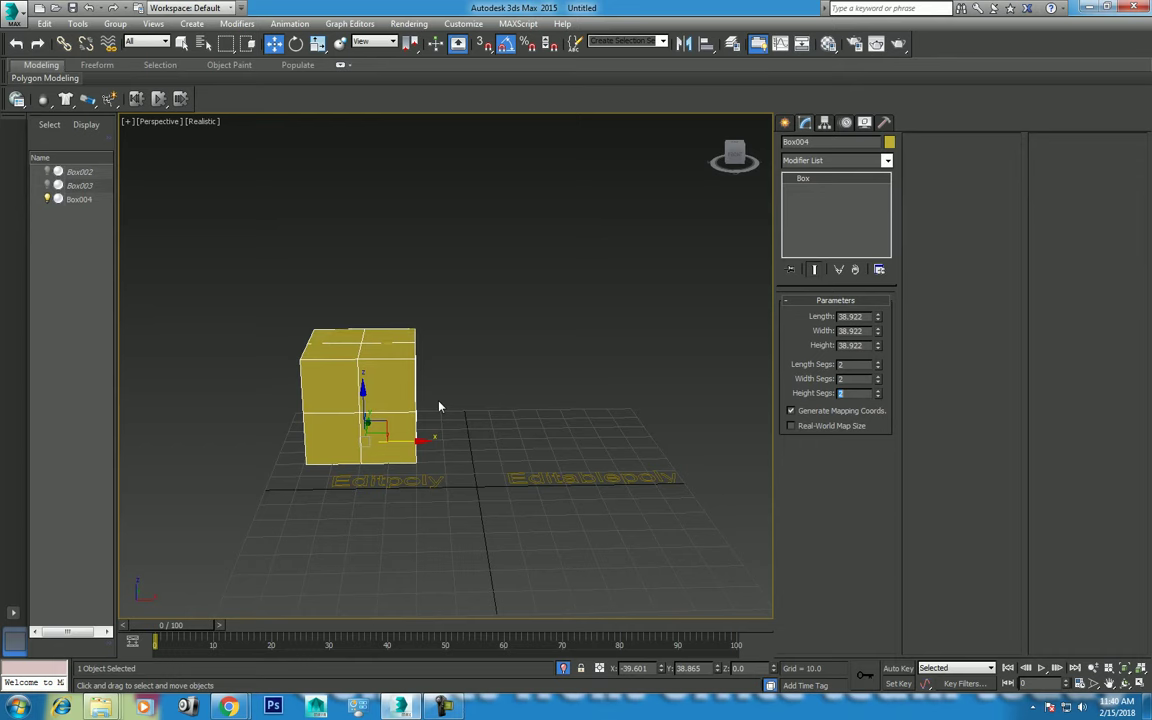
{"action": "type", "text": "3"}
{"action": "key", "text": "Tab"}
{"action": "type", "text": "3"}
{"action": "key", "text": "Tab"}
{"action": "type", "text": "3"}
{"action": "key", "text": "Return"}
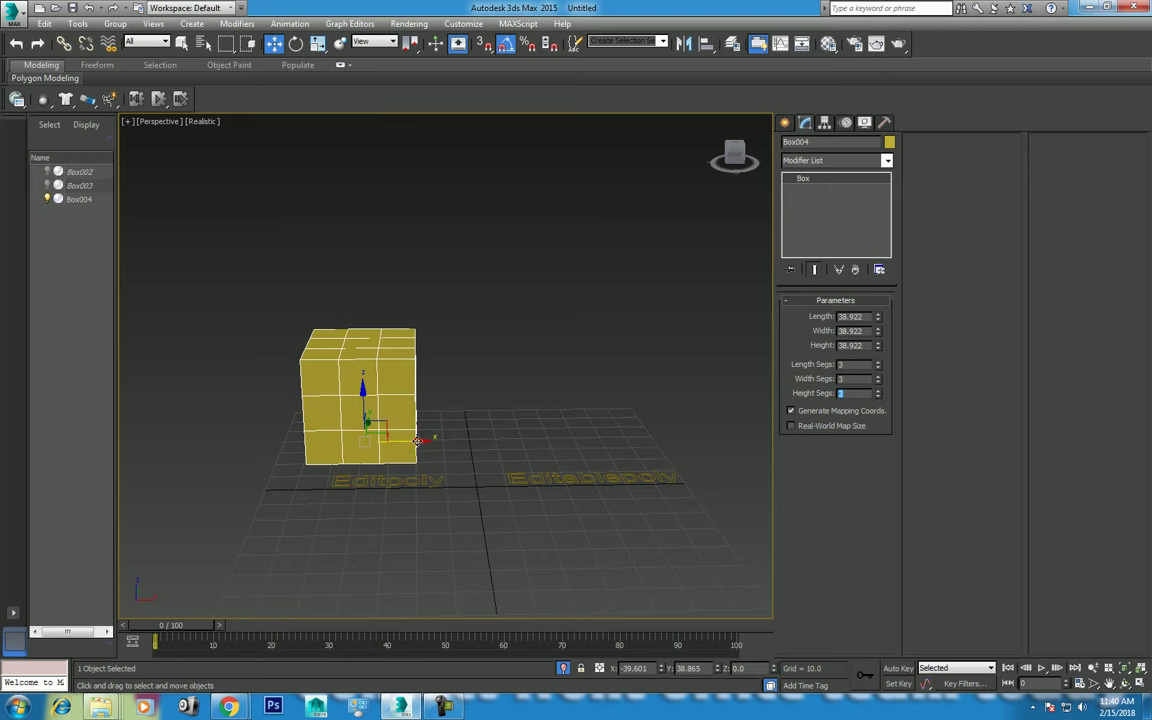
Shift-drag a copy of the cube, Box005, over the Editablepoly label
{"action": "left_click_drag", "start_coordinate": [417, 441], "coordinate": [550, 420]}
{"action": "right_click", "coordinate": [554, 422]}
{"action": "left_click_drag", "start_coordinate": [411, 441], "coordinate": [619, 463], "text": "shift"}
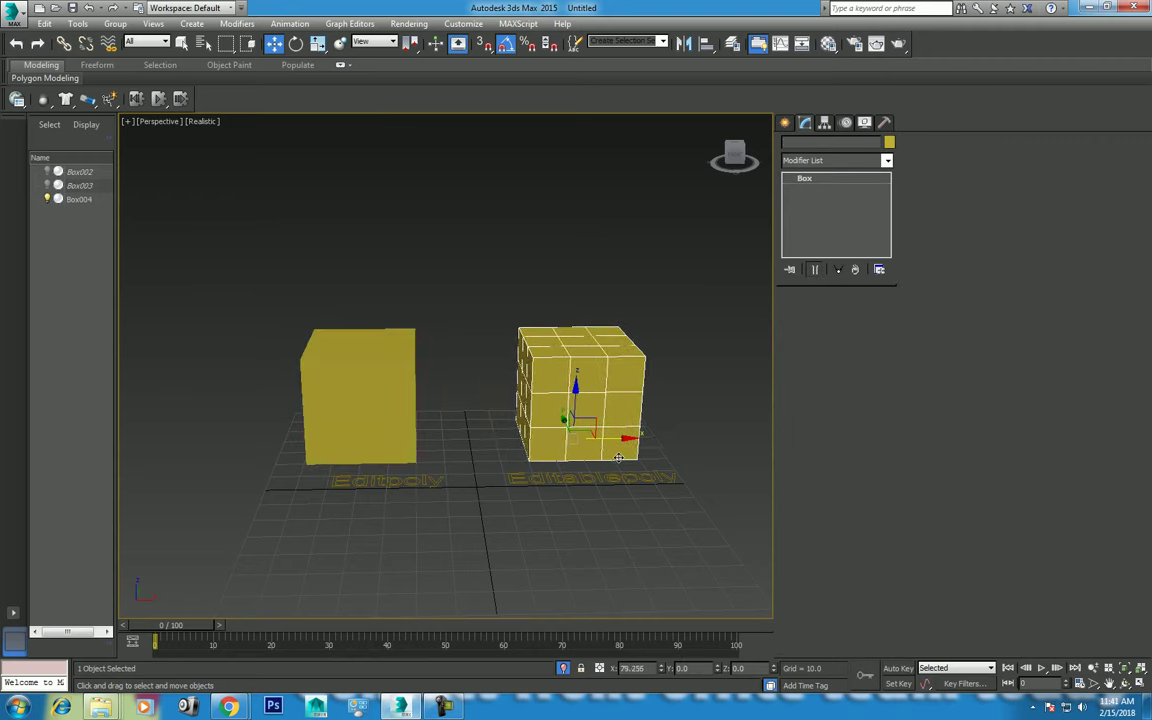
{"action": "left_click", "coordinate": [578, 408]}
{"action": "left_click", "coordinate": [483, 432]}
Nudge Box004 along X and add an Edit Poly modifier to it
{"action": "left_click", "coordinate": [363, 411]}
{"action": "left_click_drag", "start_coordinate": [427, 447], "coordinate": [459, 445]}
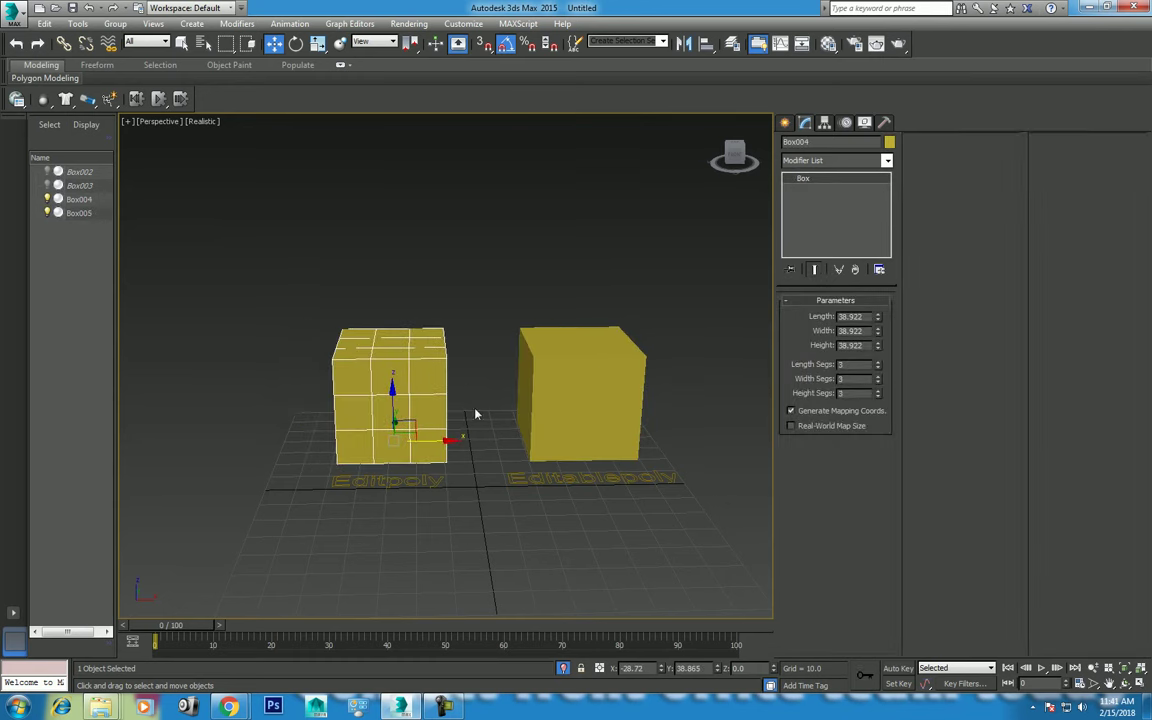
{"action": "left_click", "coordinate": [833, 161]}
{"action": "key", "text": "e"}
{"action": "left_click", "coordinate": [826, 208]}
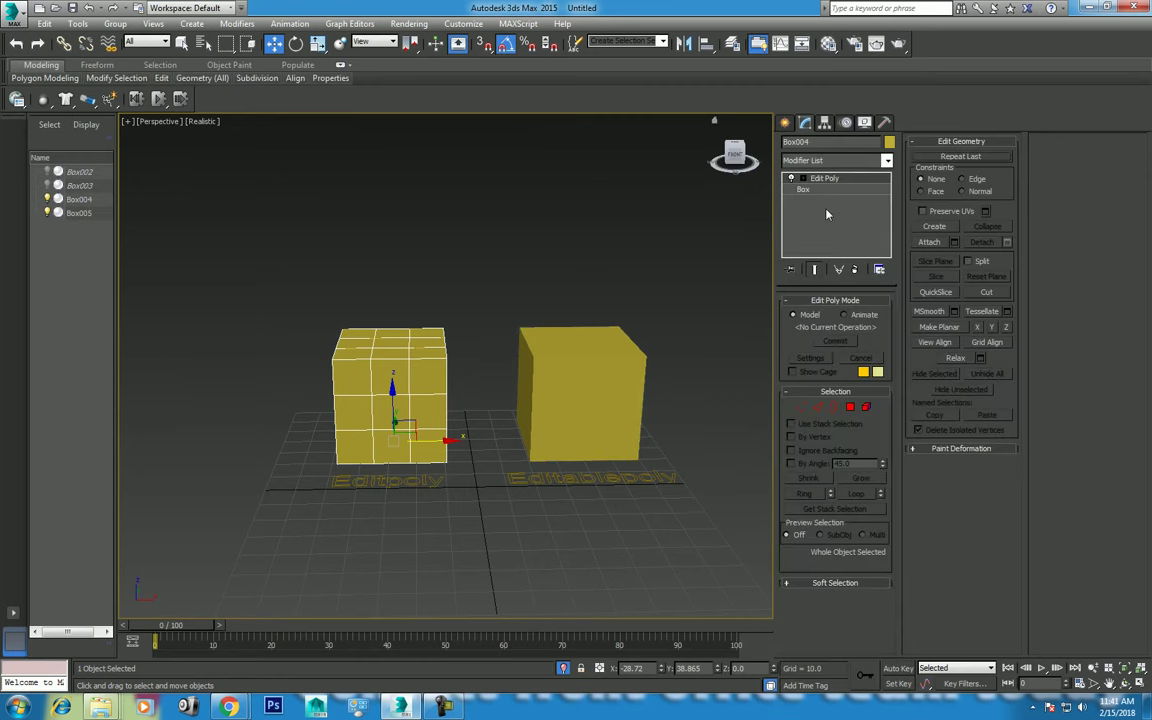
{"action": "left_click", "coordinate": [550, 360]}
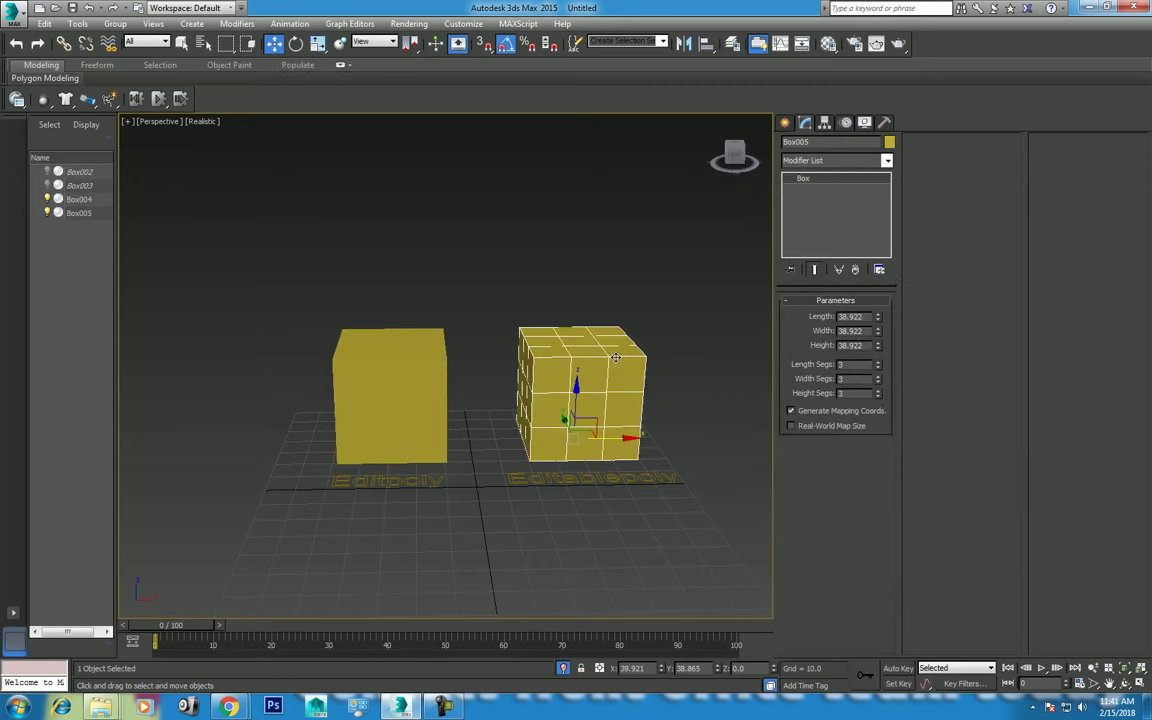
Convert Box005 to an Editable Poly
{"action": "right_click", "coordinate": [549, 362]}
{"action": "mouse_move", "coordinate": [573, 491]}
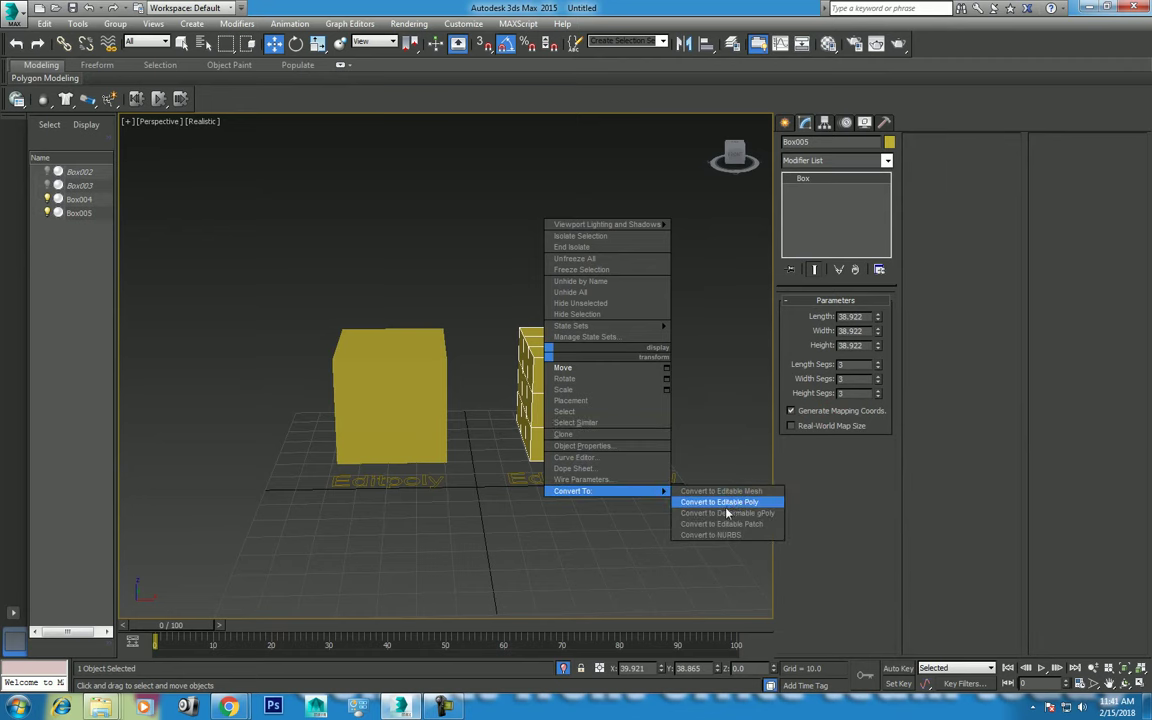
{"action": "left_click", "coordinate": [733, 507]}
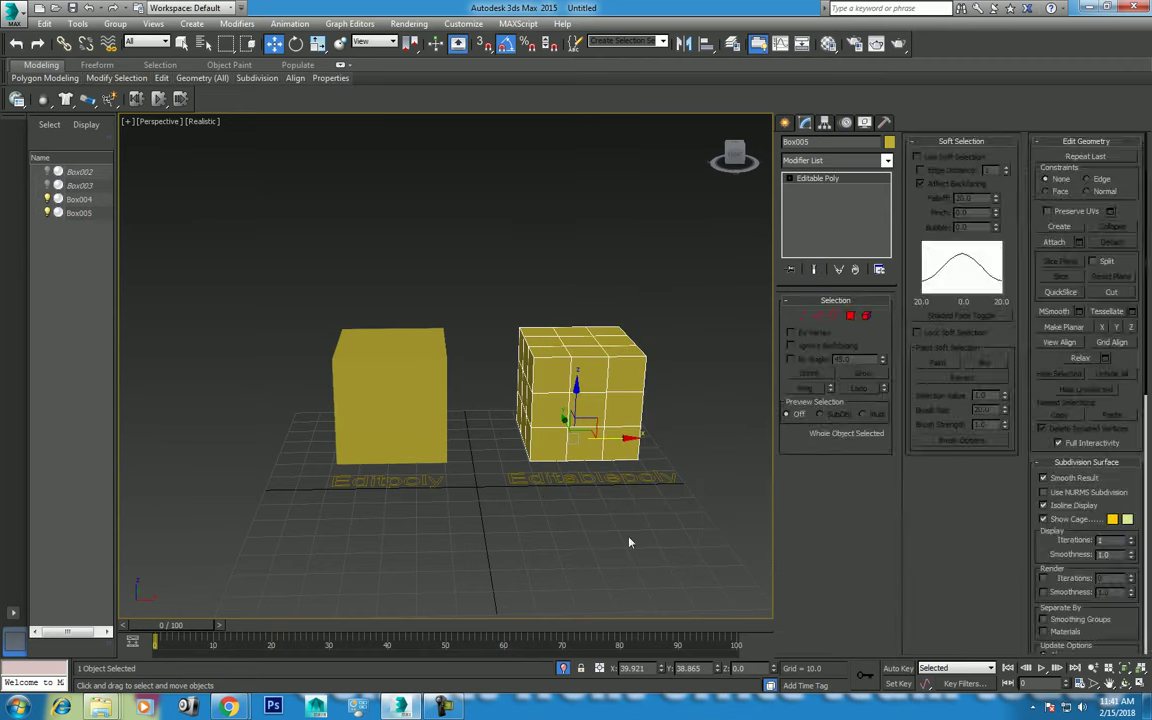
{"action": "left_click", "coordinate": [676, 524]}
{"action": "left_click_drag", "start_coordinate": [669, 278], "coordinate": [560, 400]}
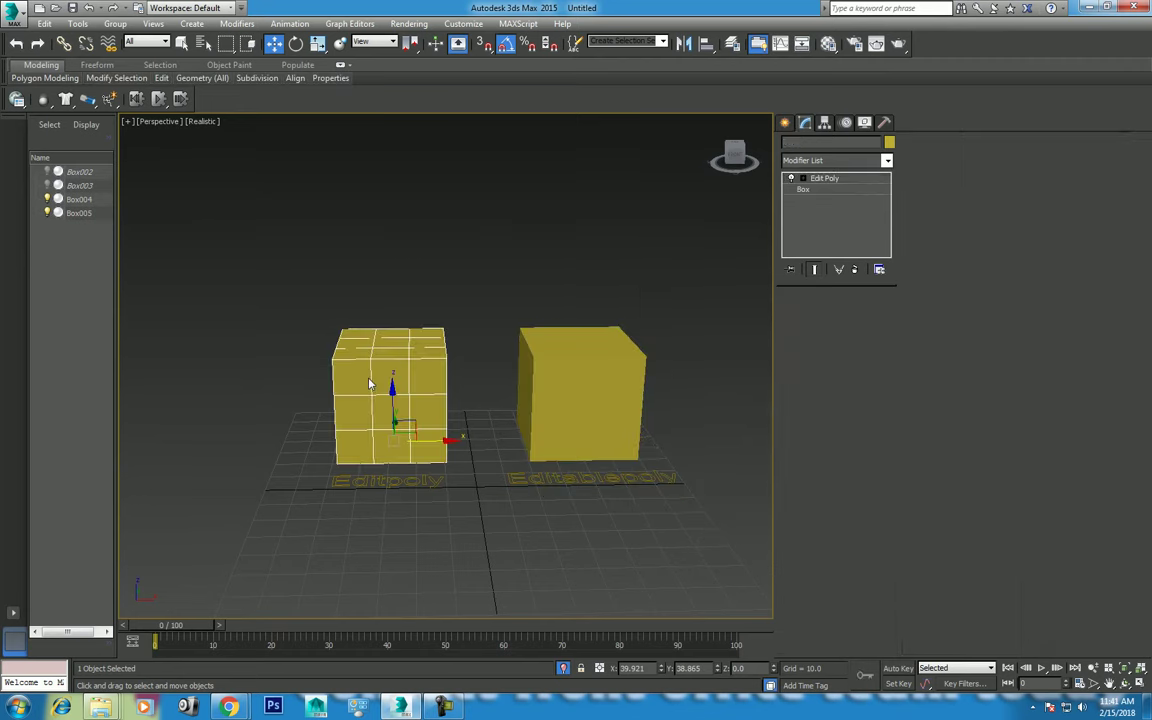
{"action": "middle_click_drag", "start_coordinate": [764, 356], "coordinate": [753, 366]}
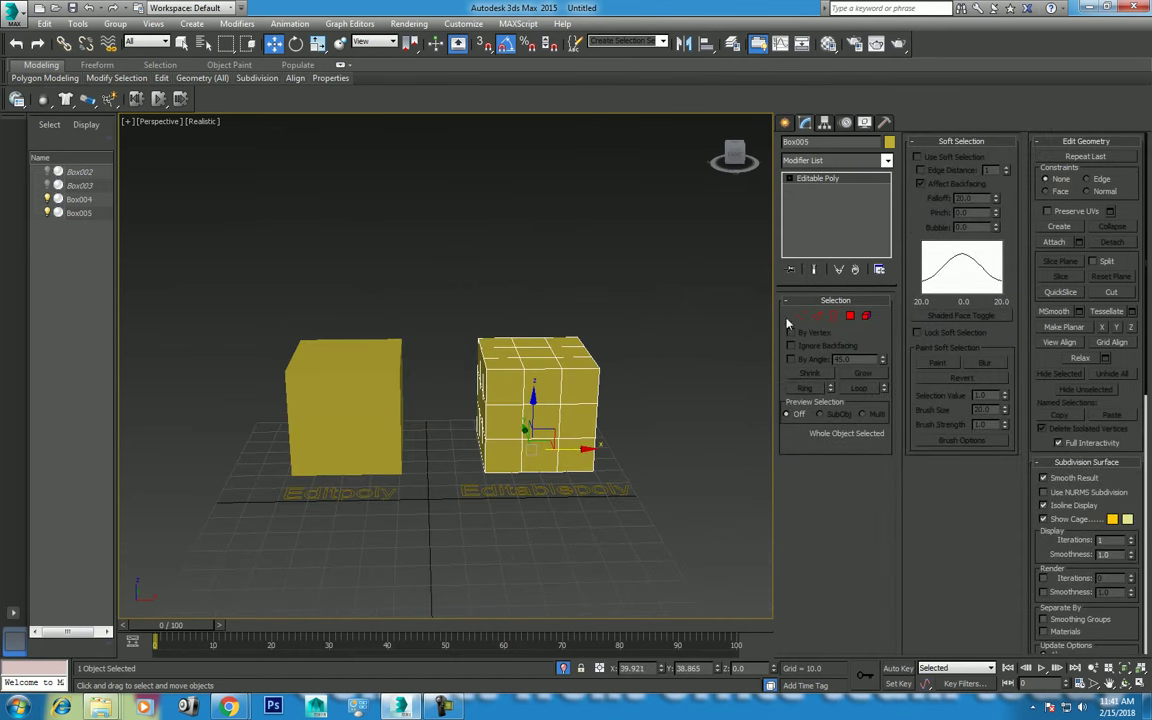
Raise Box004's length segments to 4 at the Box level, then return to Edit Poly
{"action": "left_click", "coordinate": [329, 373]}
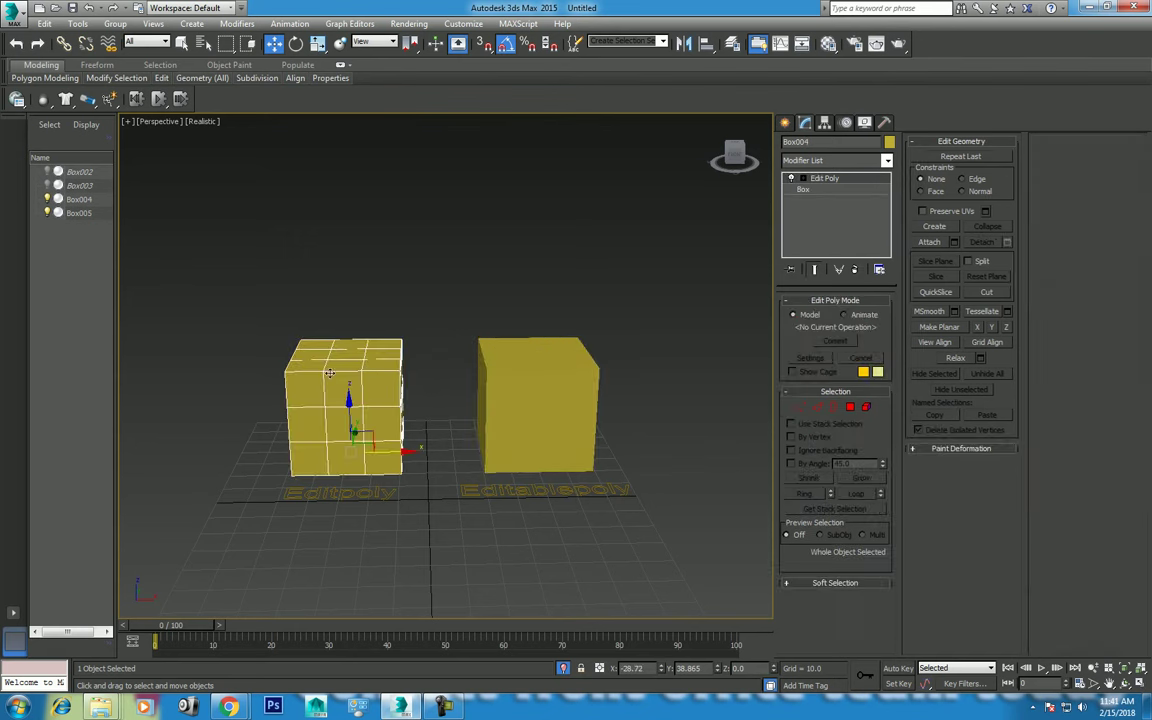
{"action": "left_click", "coordinate": [802, 190]}
{"action": "left_click", "coordinate": [879, 364]}
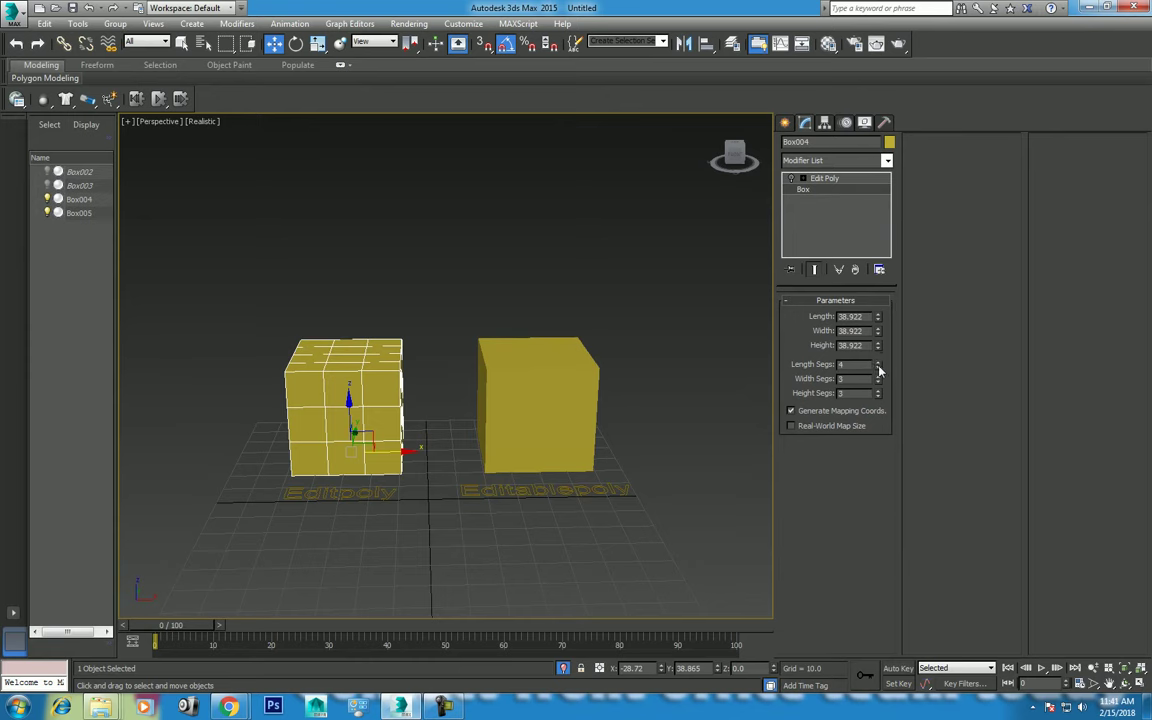
{"action": "left_click", "coordinate": [879, 378]}
{"action": "left_click", "coordinate": [879, 383]}
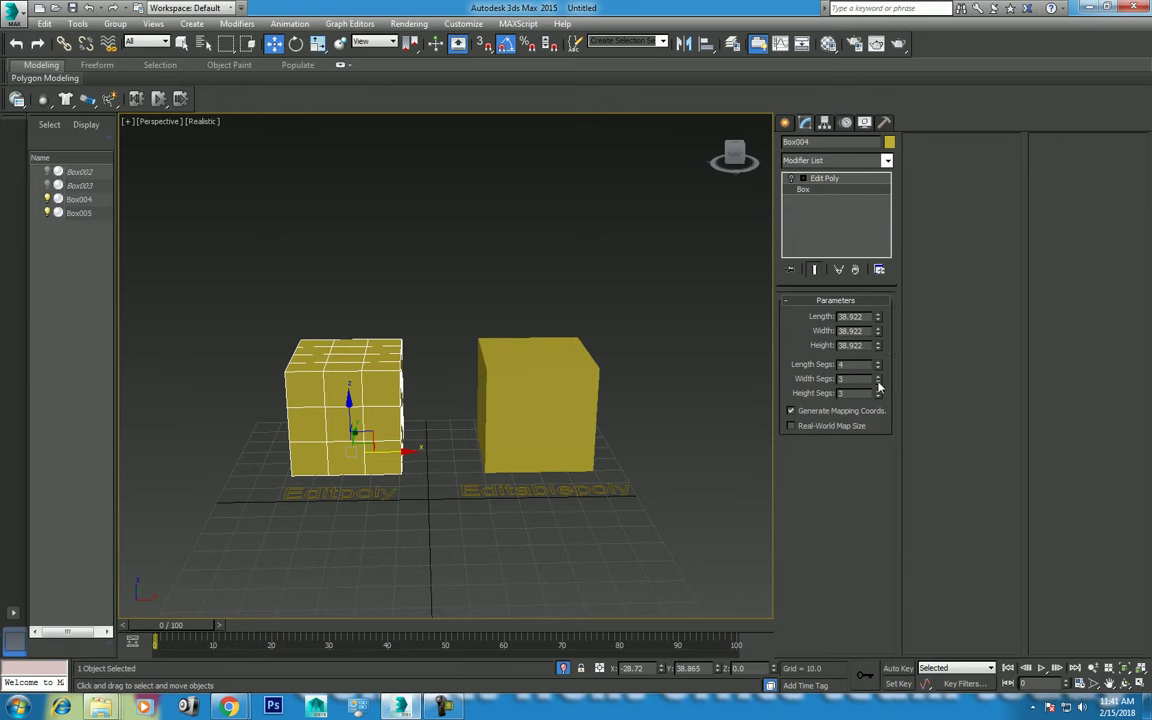
{"action": "left_click", "coordinate": [815, 178]}
{"action": "left_click", "coordinate": [515, 345]}
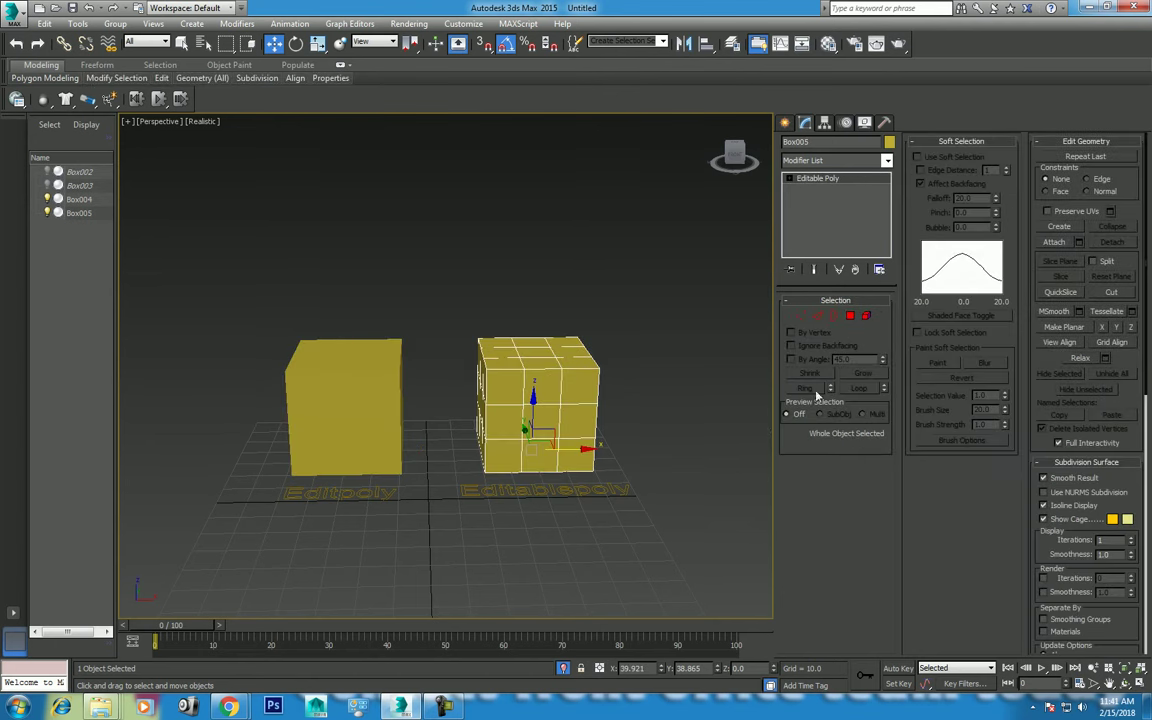
At Vertex level, select a corner vertex of Box005 and slide it along X
{"action": "scroll", "coordinate": [463, 437], "scroll_direction": "up", "scroll_amount": 2}
{"action": "scroll", "coordinate": [480, 410], "scroll_direction": "up", "scroll_amount": 2}
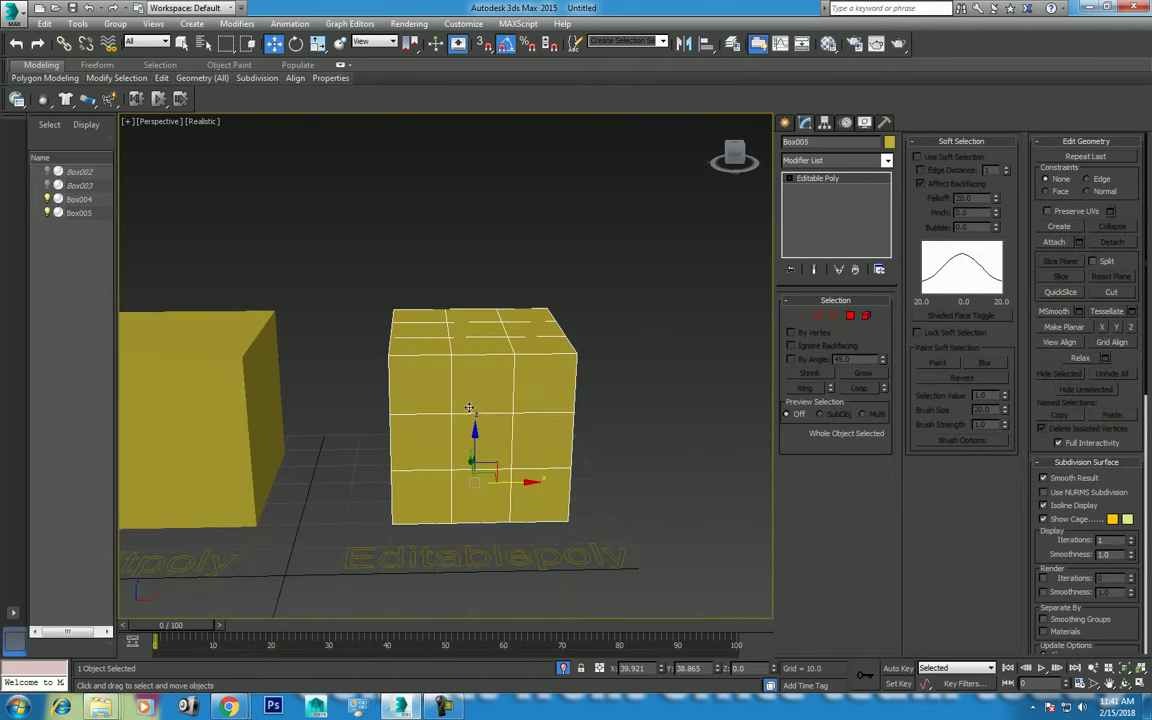
{"action": "scroll", "coordinate": [504, 377], "scroll_direction": "up", "scroll_amount": 2}
{"action": "left_click", "coordinate": [797, 318]}
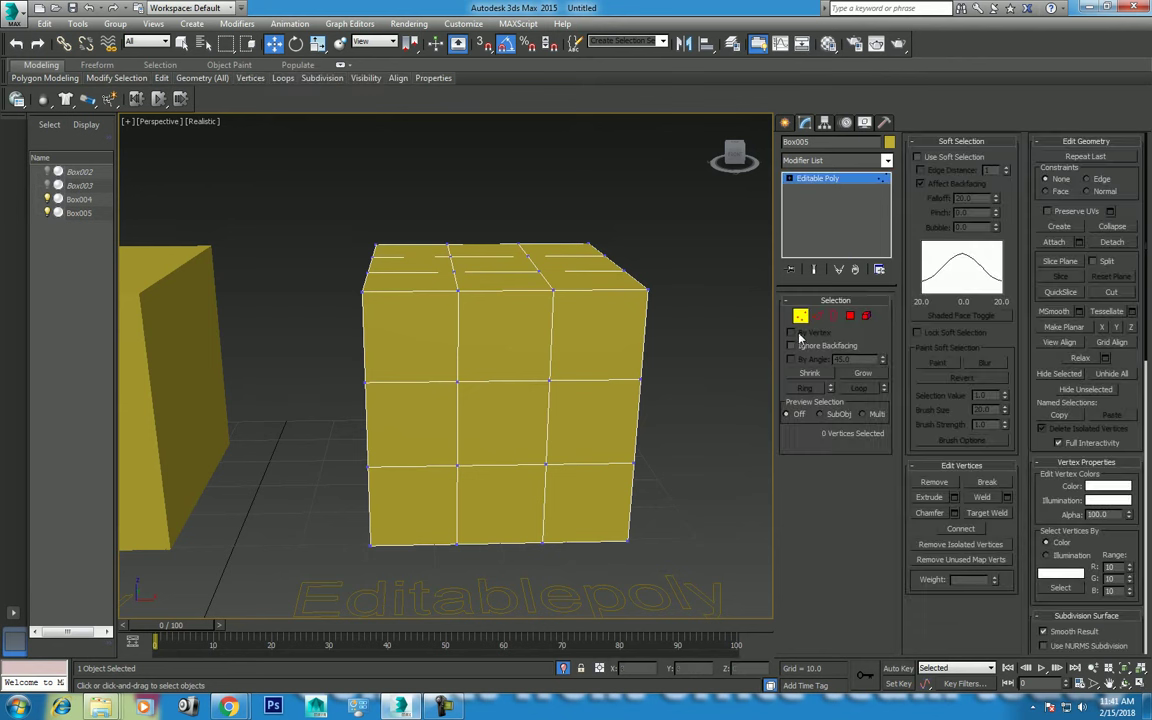
{"action": "left_click_drag", "start_coordinate": [675, 271], "coordinate": [648, 308]}
{"action": "middle_click_drag", "start_coordinate": [663, 324], "coordinate": [610, 356]}
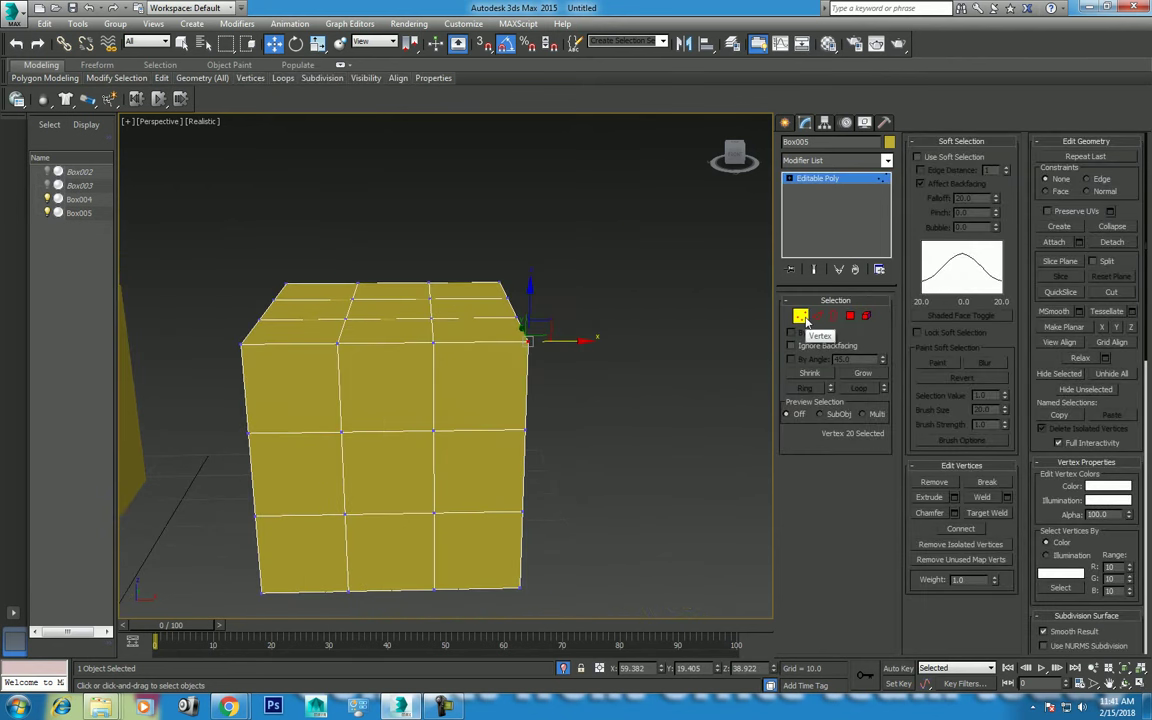
{"action": "left_click", "coordinate": [529, 352]}
{"action": "left_click", "coordinate": [528, 342]}
{"action": "left_click_drag", "start_coordinate": [585, 341], "coordinate": [571, 375]}
{"action": "scroll", "coordinate": [591, 362], "scroll_direction": "down", "scroll_amount": 3}
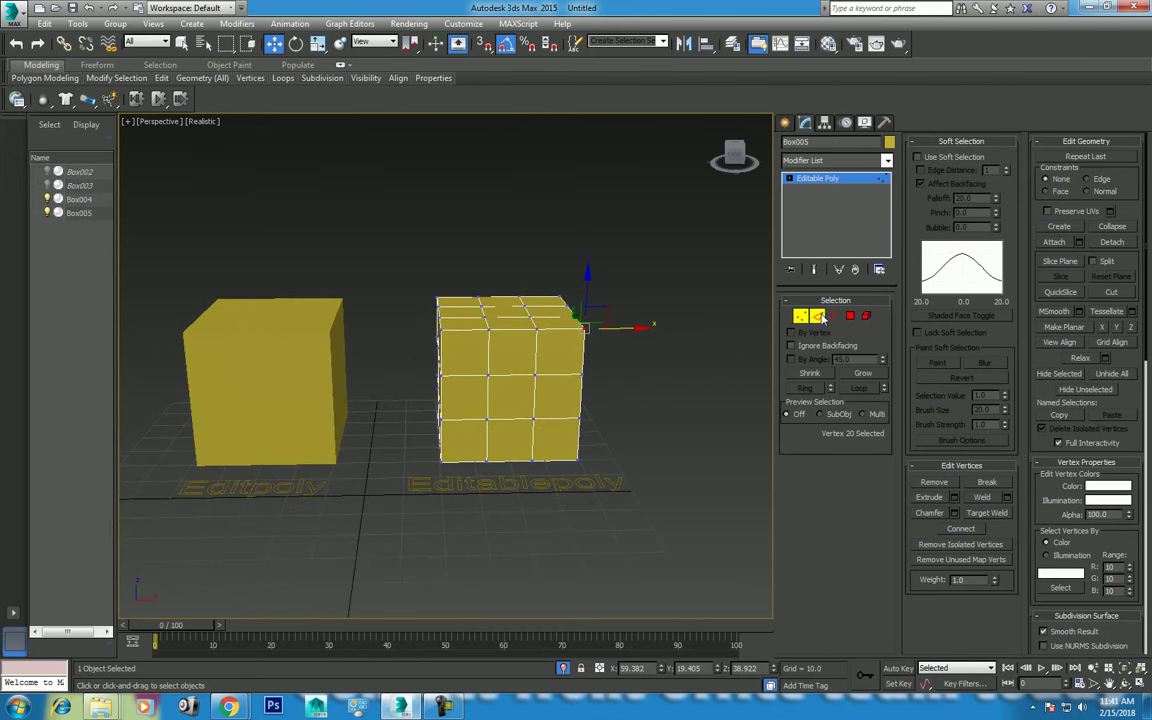
Try the Edge, Vertex and Border levels, selecting front edges and a second vertex
{"action": "left_click", "coordinate": [817, 316]}
{"action": "key", "text": "z"}
{"action": "left_click", "coordinate": [505, 390]}
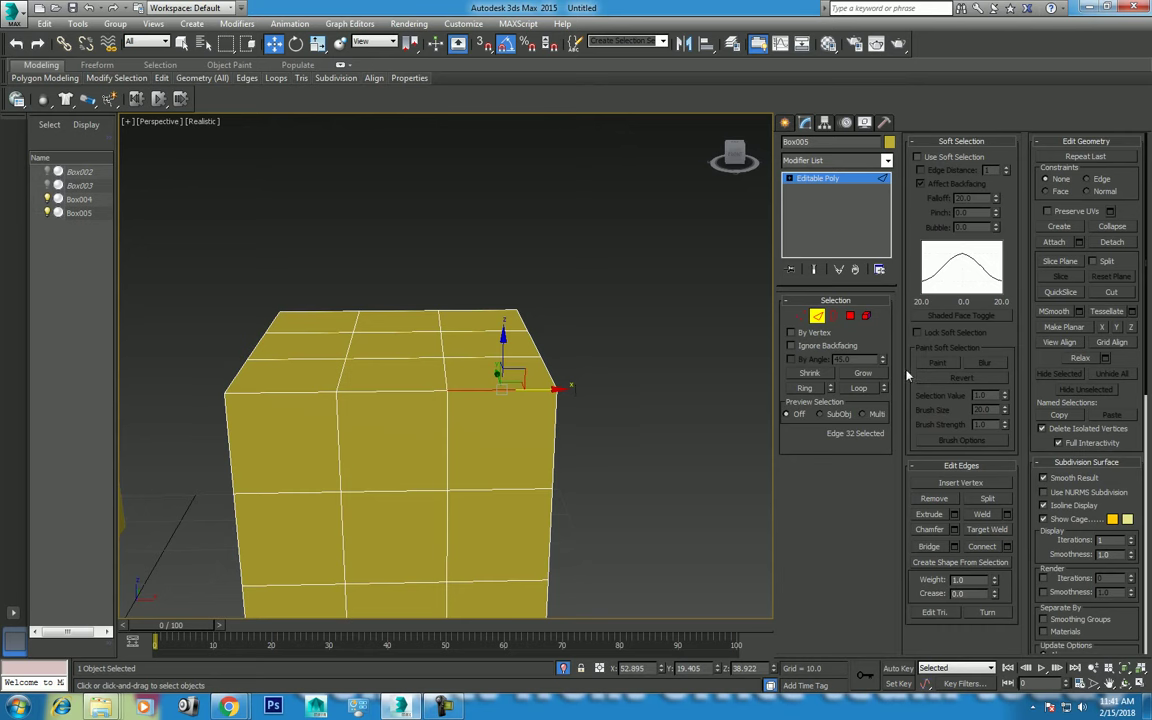
{"action": "key", "text": "1"}
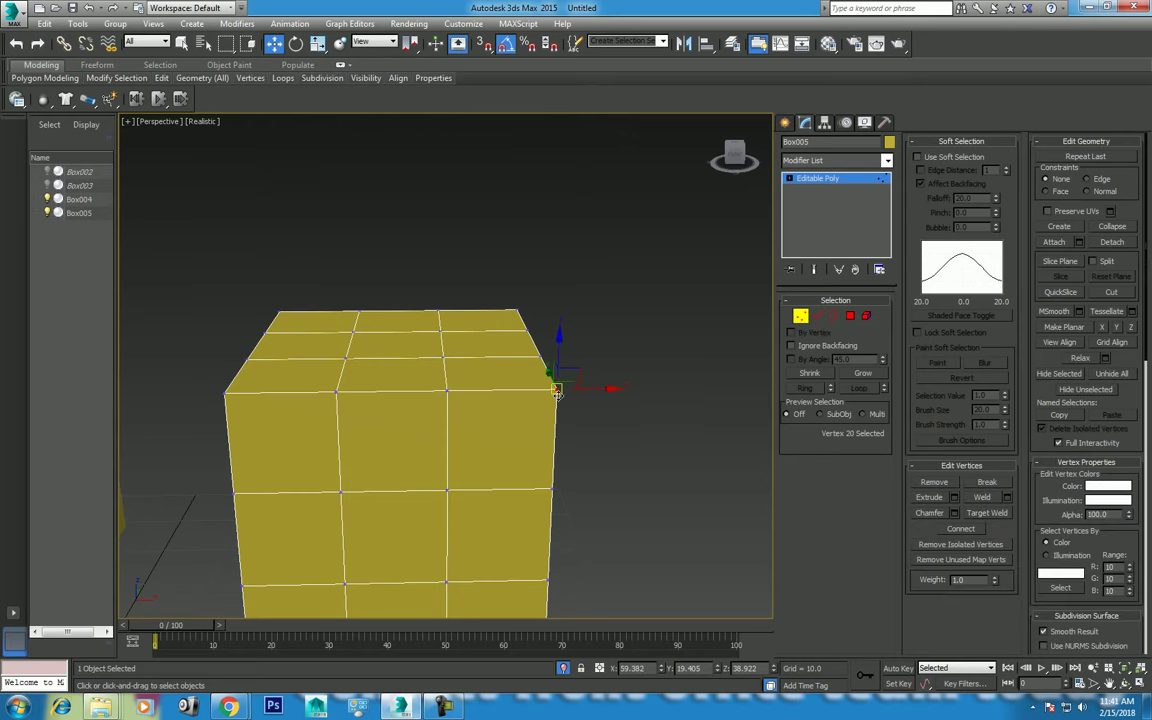
{"action": "left_click", "coordinate": [446, 390], "text": "ctrl"}
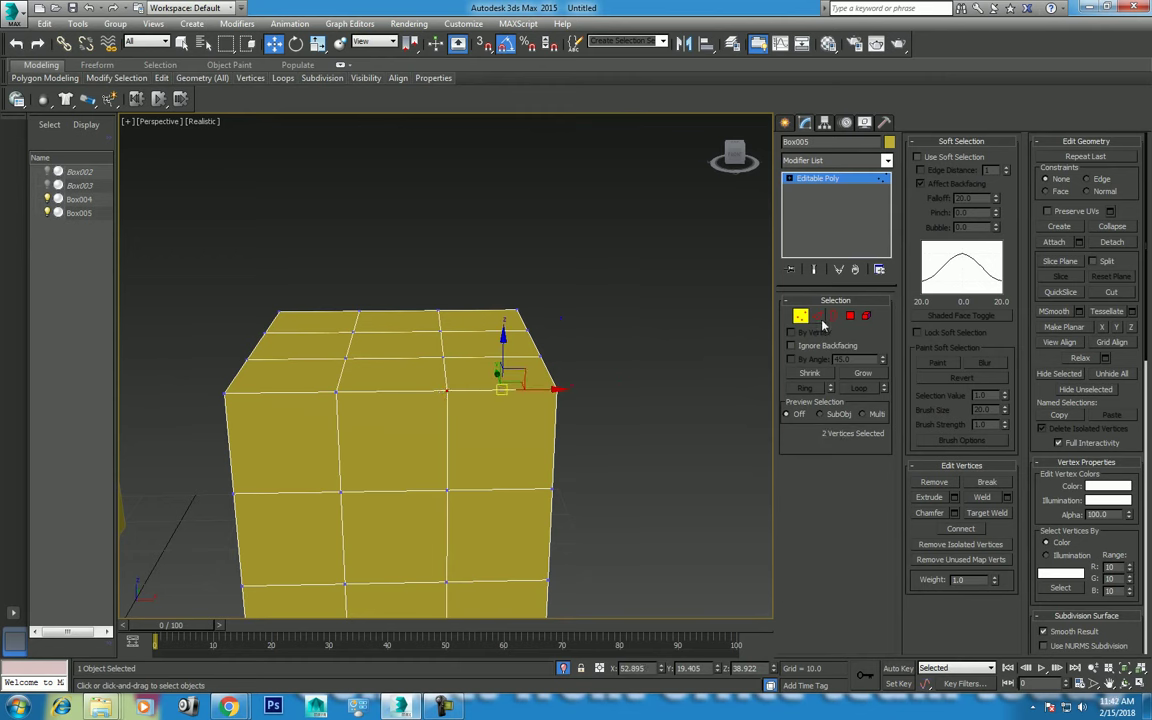
{"action": "key", "text": "2"}
{"action": "left_click", "coordinate": [478, 488]}
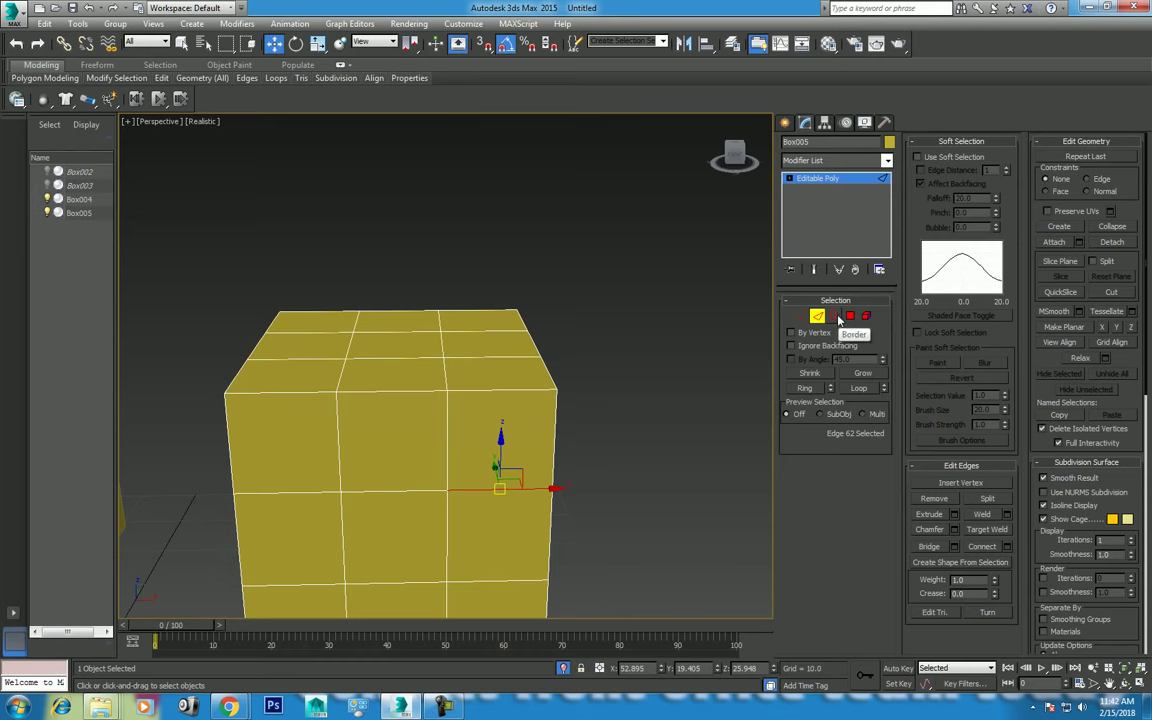
{"action": "key", "text": "3"}
{"action": "scroll", "coordinate": [581, 413], "scroll_direction": "down", "scroll_amount": 5}
{"action": "scroll", "coordinate": [581, 413], "scroll_direction": "up", "scroll_amount": 5}
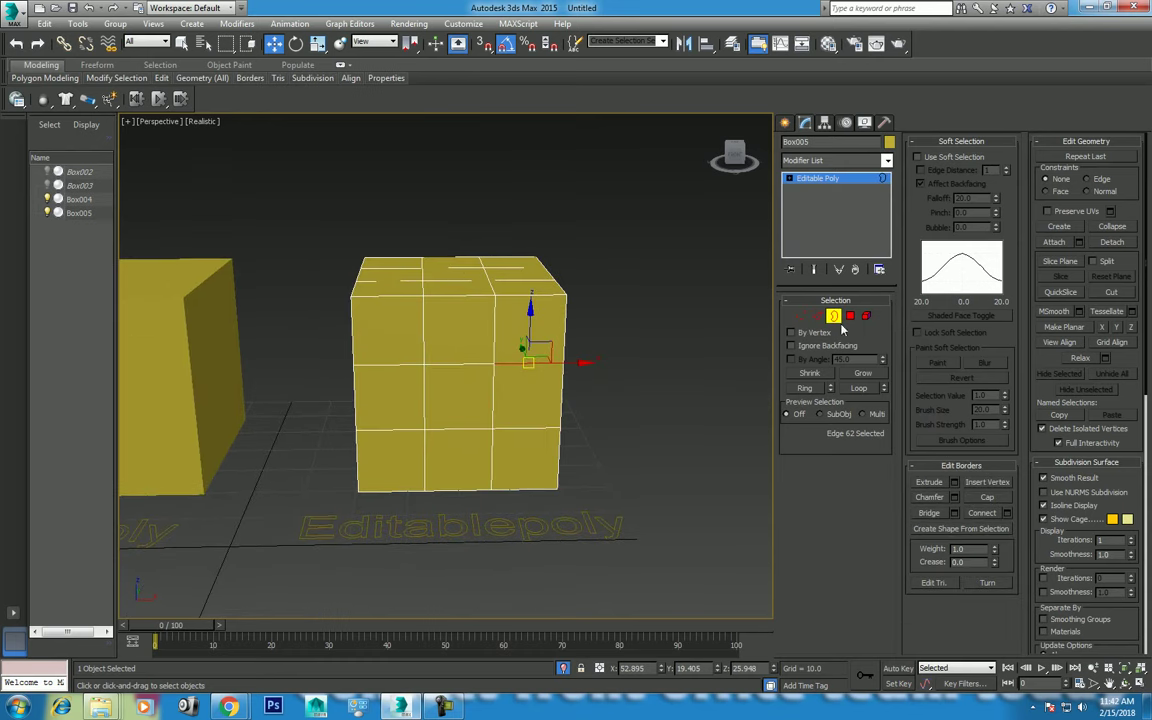
{"action": "middle_click_drag", "start_coordinate": [639, 315], "coordinate": [540, 325]}
At Polygon level, select several front faces of the cube, then switch to Top view
{"action": "key", "text": "4"}
{"action": "left_click", "coordinate": [393, 356]}
{"action": "left_click", "coordinate": [357, 415]}
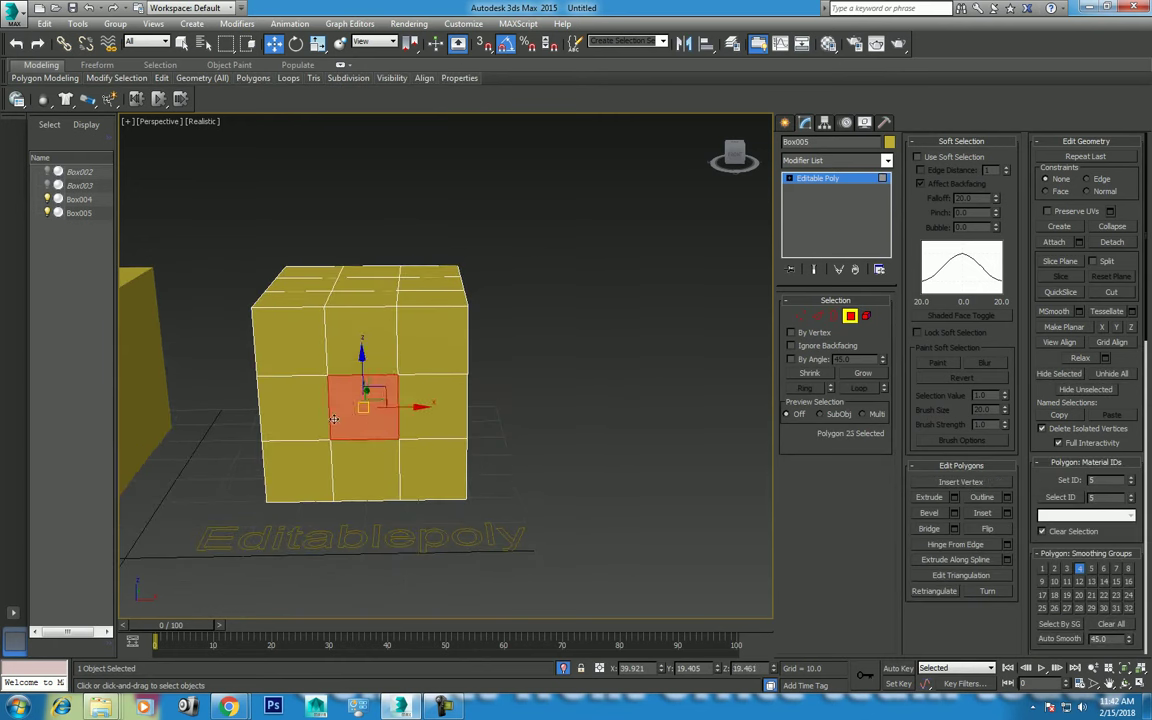
{"action": "left_click", "coordinate": [290, 344]}
{"action": "left_click", "coordinate": [435, 330]}
{"action": "left_click", "coordinate": [427, 402]}
{"action": "left_click", "coordinate": [353, 420]}
{"action": "middle_click_drag", "start_coordinate": [354, 419], "coordinate": [403, 391], "text": "alt"}
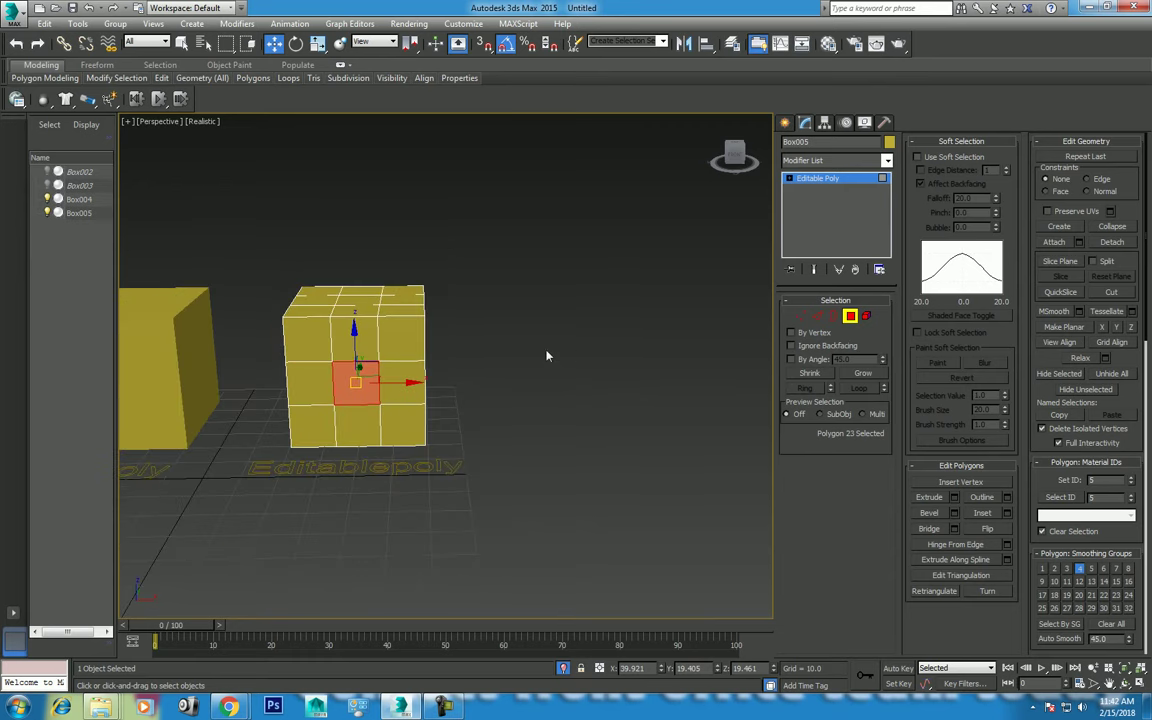
{"action": "middle_click_drag", "start_coordinate": [548, 355], "coordinate": [499, 397], "text": "alt"}
{"action": "key", "text": "t"}
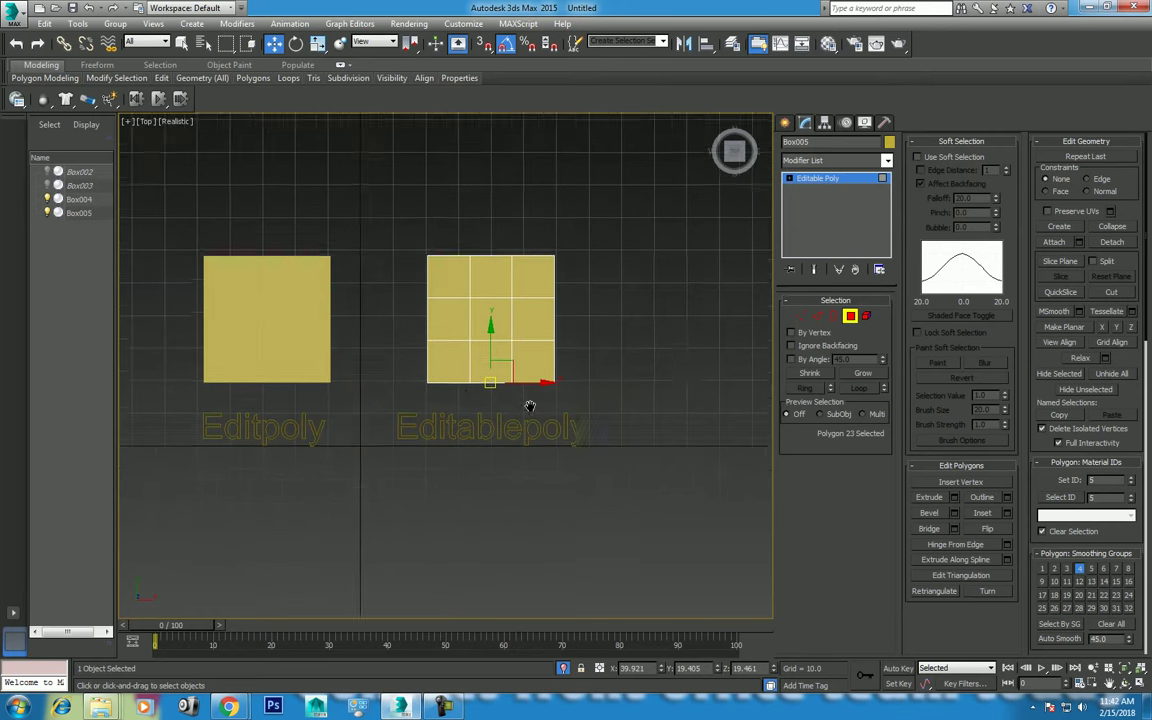
{"action": "scroll", "coordinate": [489, 427], "scroll_direction": "up", "scroll_amount": 3}
Back in Box005's Modify panel, activate Create in the Edit Geometry rollout
{"action": "left_click", "coordinate": [785, 122]}
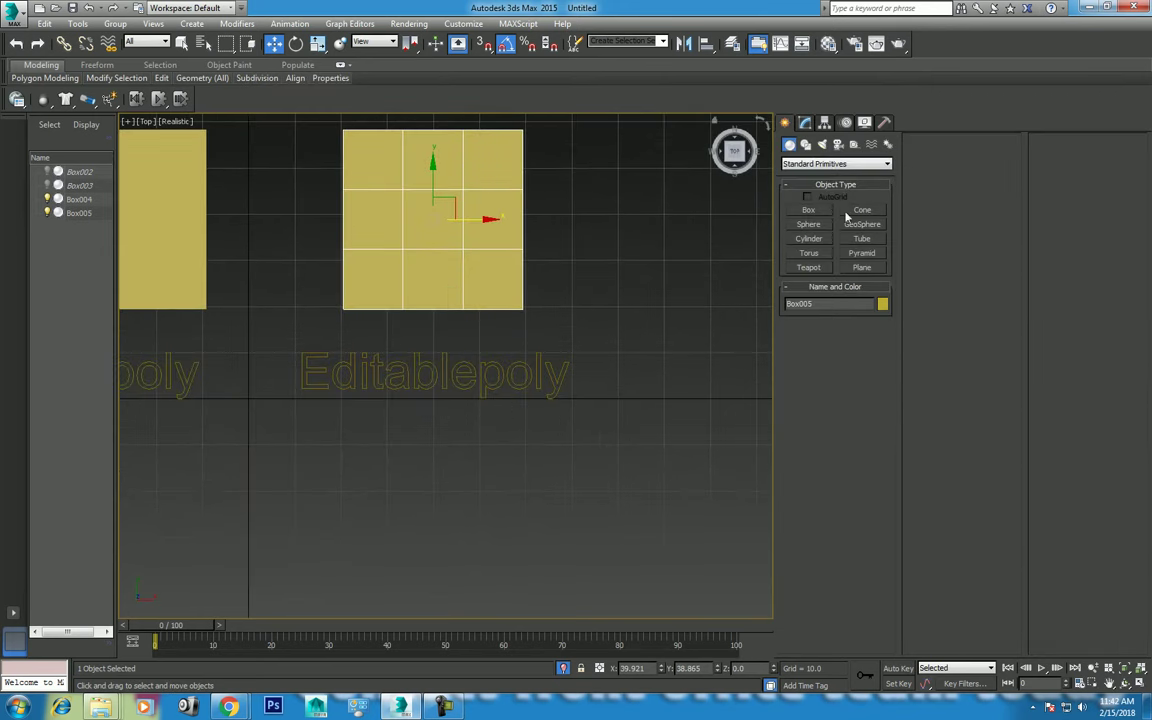
{"action": "left_click", "coordinate": [826, 164]}
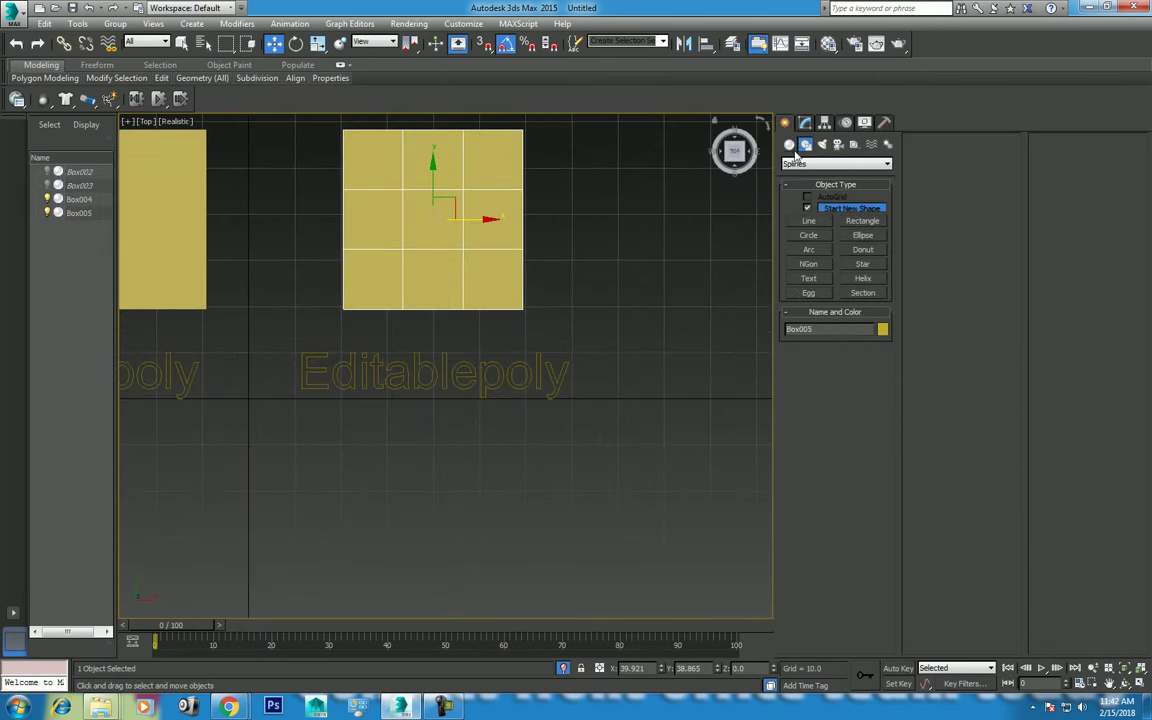
{"action": "left_click", "coordinate": [824, 240]}
{"action": "left_click", "coordinate": [800, 122]}
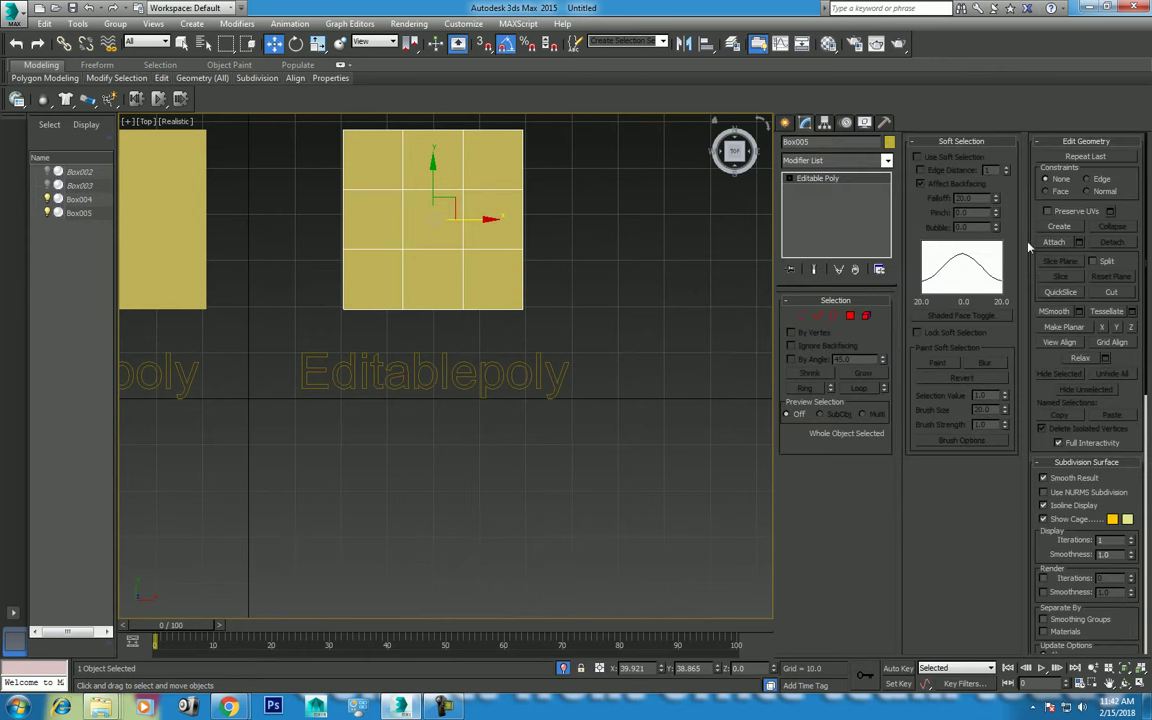
{"action": "left_click", "coordinate": [1060, 227]}
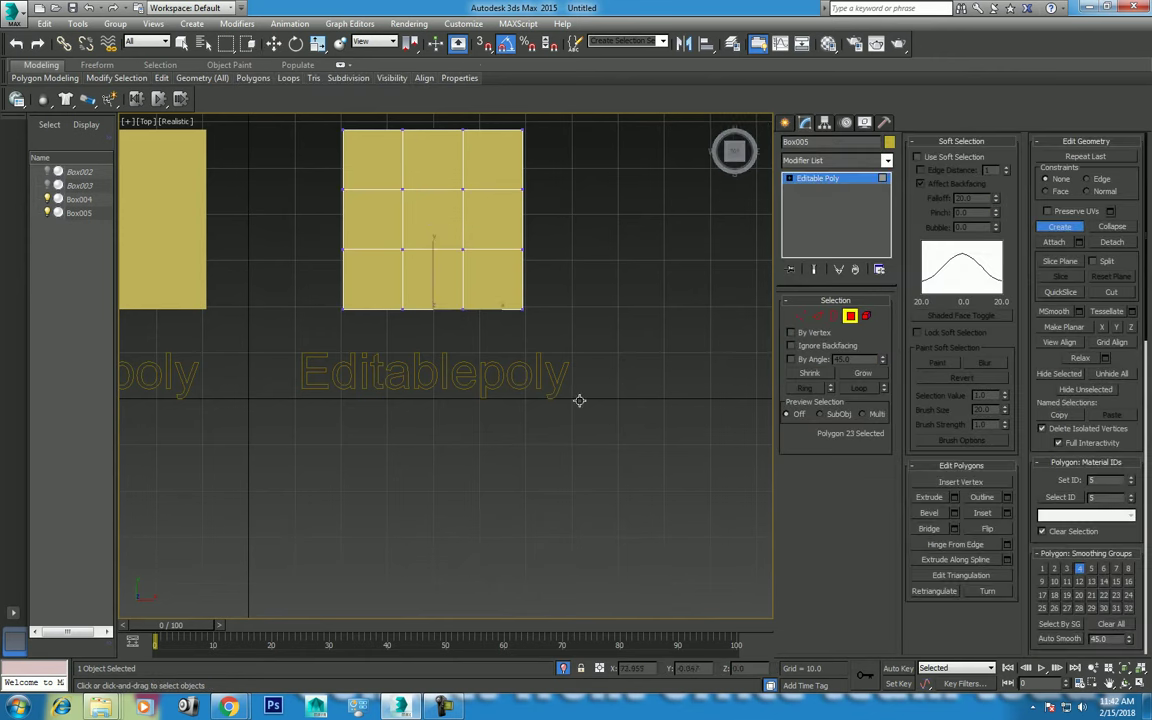
{"action": "scroll", "coordinate": [579, 401], "scroll_direction": "up", "scroll_amount": 3}
With grid snapping on, draw a triangle polygon in Box005
{"action": "left_click", "coordinate": [483, 43]}
{"action": "middle_click_drag", "start_coordinate": [430, 480], "coordinate": [424, 370]}
{"action": "left_click", "coordinate": [424, 342]}
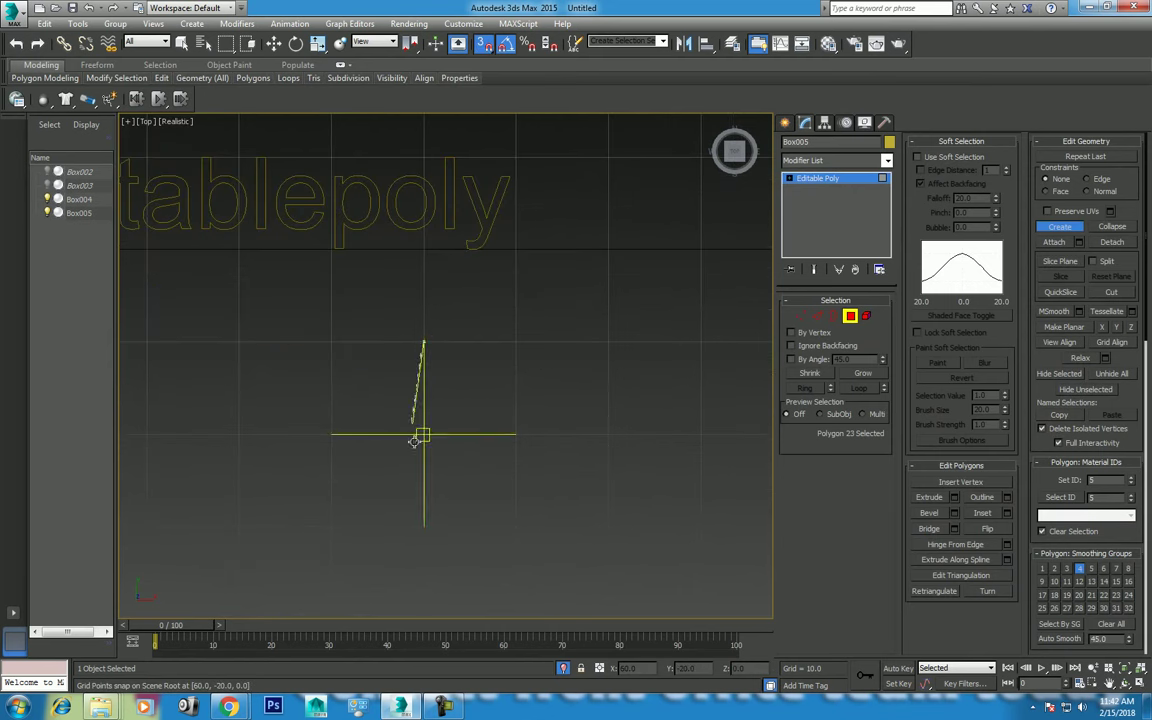
{"action": "left_click", "coordinate": [424, 434]}
{"action": "left_click", "coordinate": [515, 434]}
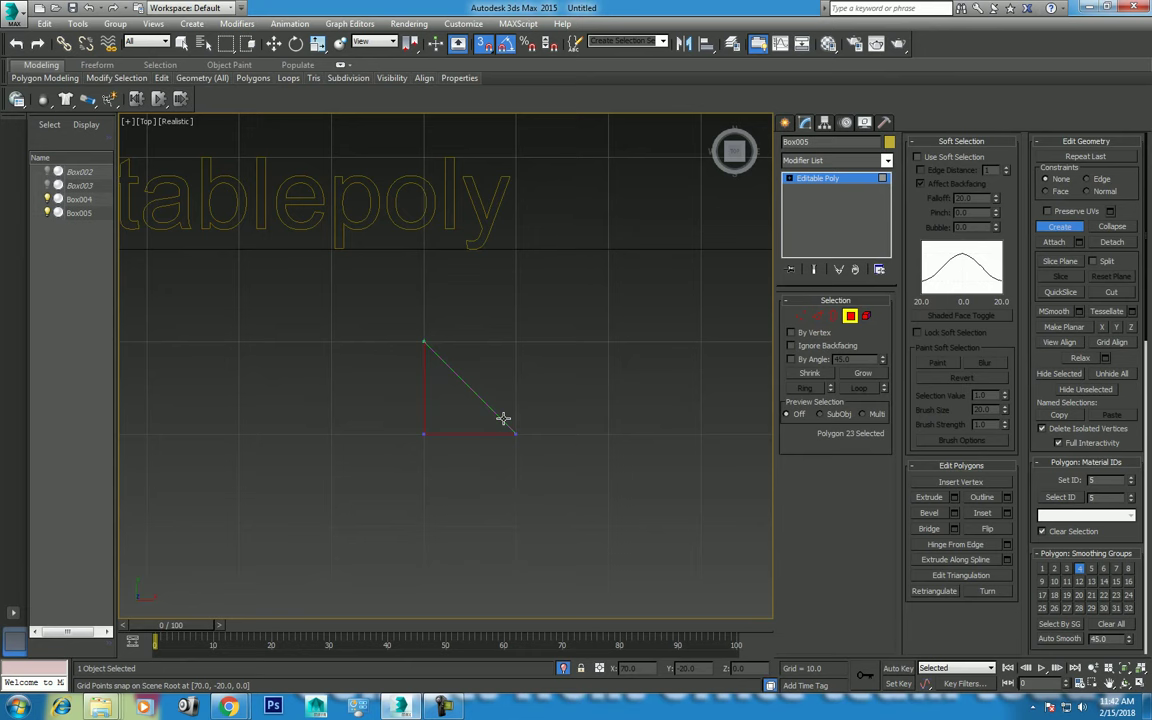
{"action": "left_click", "coordinate": [424, 342]}
{"action": "key", "text": "w"}
Draw a square polygon beside the triangle
{"action": "middle_click_drag", "start_coordinate": [571, 440], "coordinate": [582, 495]}
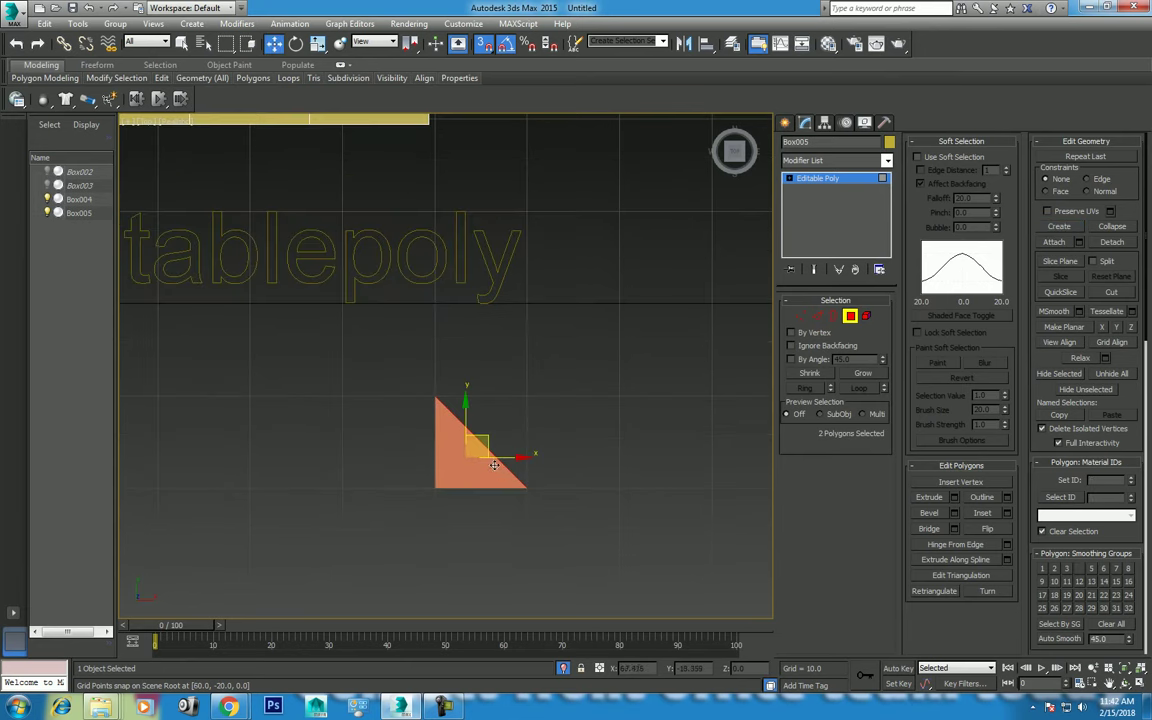
{"action": "middle_click_drag", "start_coordinate": [494, 465], "coordinate": [354, 441]}
{"action": "middle_click_drag", "start_coordinate": [422, 373], "coordinate": [524, 360]}
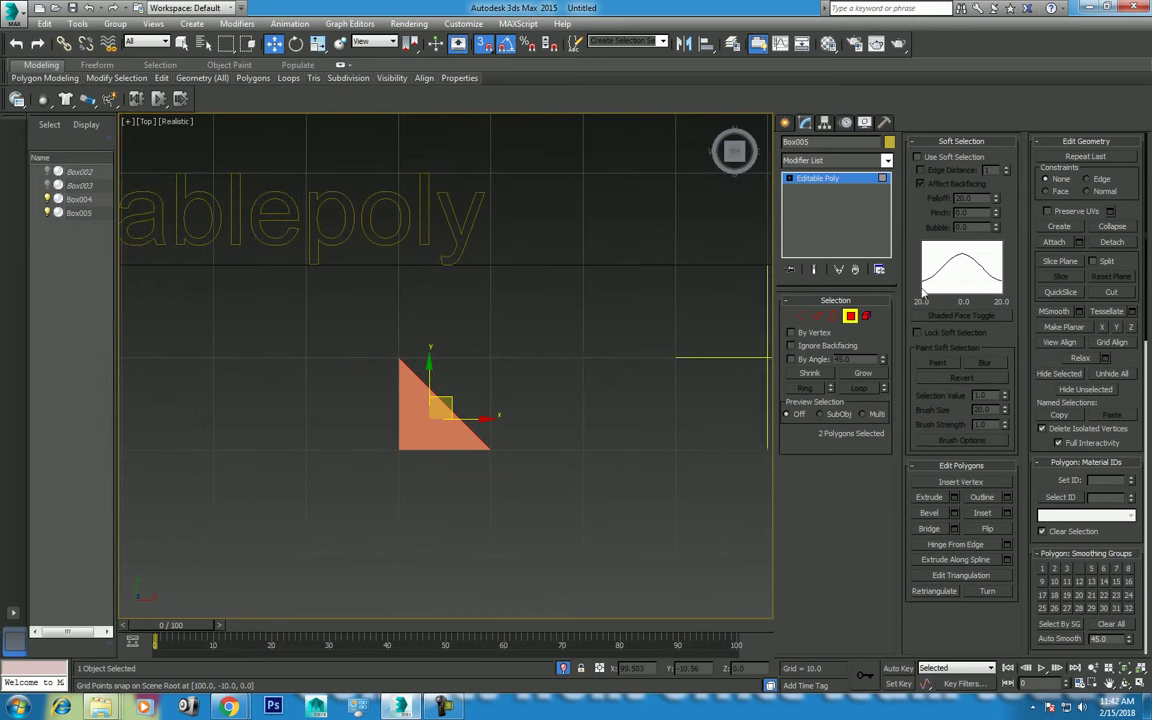
{"action": "left_click", "coordinate": [850, 316]}
{"action": "left_click", "coordinate": [850, 318]}
{"action": "left_click", "coordinate": [1059, 226]}
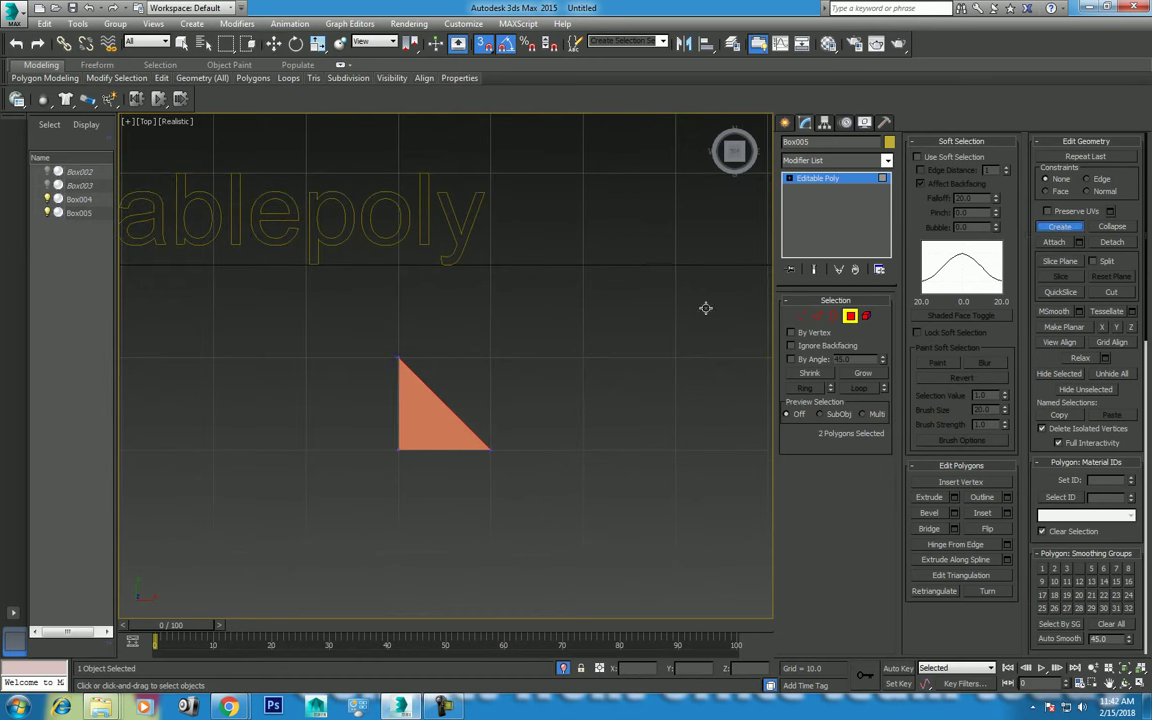
{"action": "middle_click_drag", "start_coordinate": [464, 372], "coordinate": [648, 360]}
{"action": "left_click", "coordinate": [305, 345]}
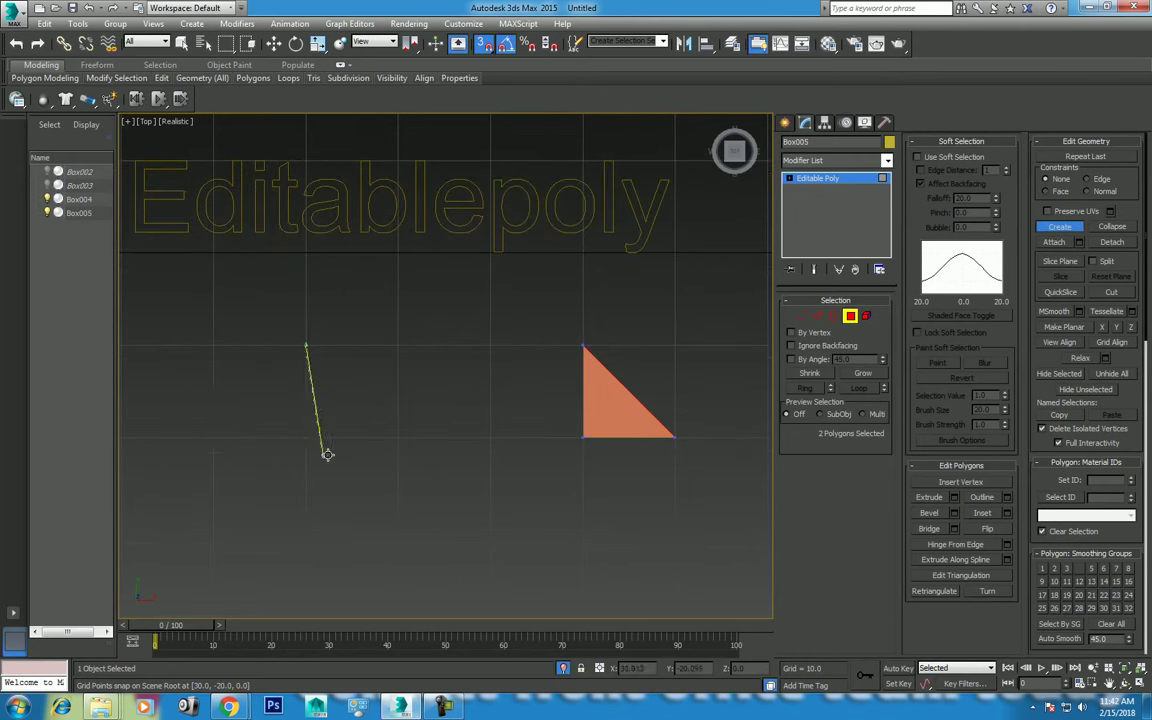
{"action": "left_click", "coordinate": [305, 438]}
{"action": "left_click", "coordinate": [398, 438]}
{"action": "left_click", "coordinate": [398, 345]}
{"action": "left_click", "coordinate": [305, 345]}
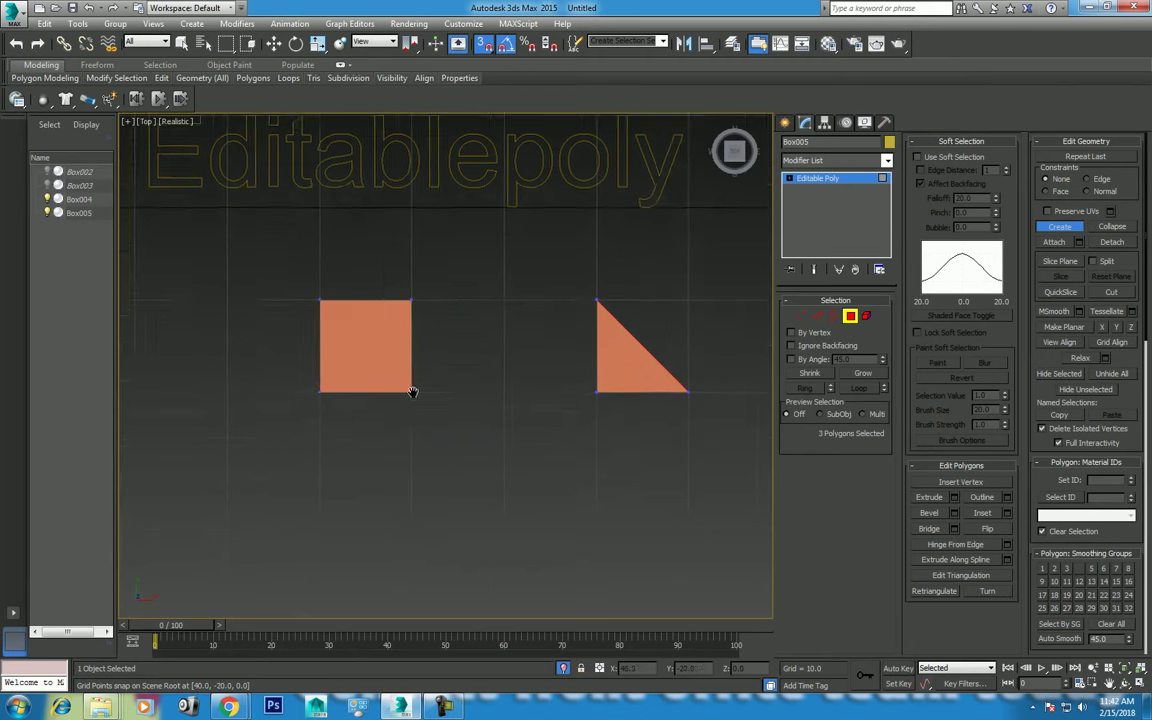
Draw a trapezoid polygon below the square, then select the triangle and switch to Perspective
{"action": "scroll", "coordinate": [411, 391], "scroll_direction": "down", "scroll_amount": 2}
{"action": "middle_click_drag", "start_coordinate": [398, 434], "coordinate": [374, 434]}
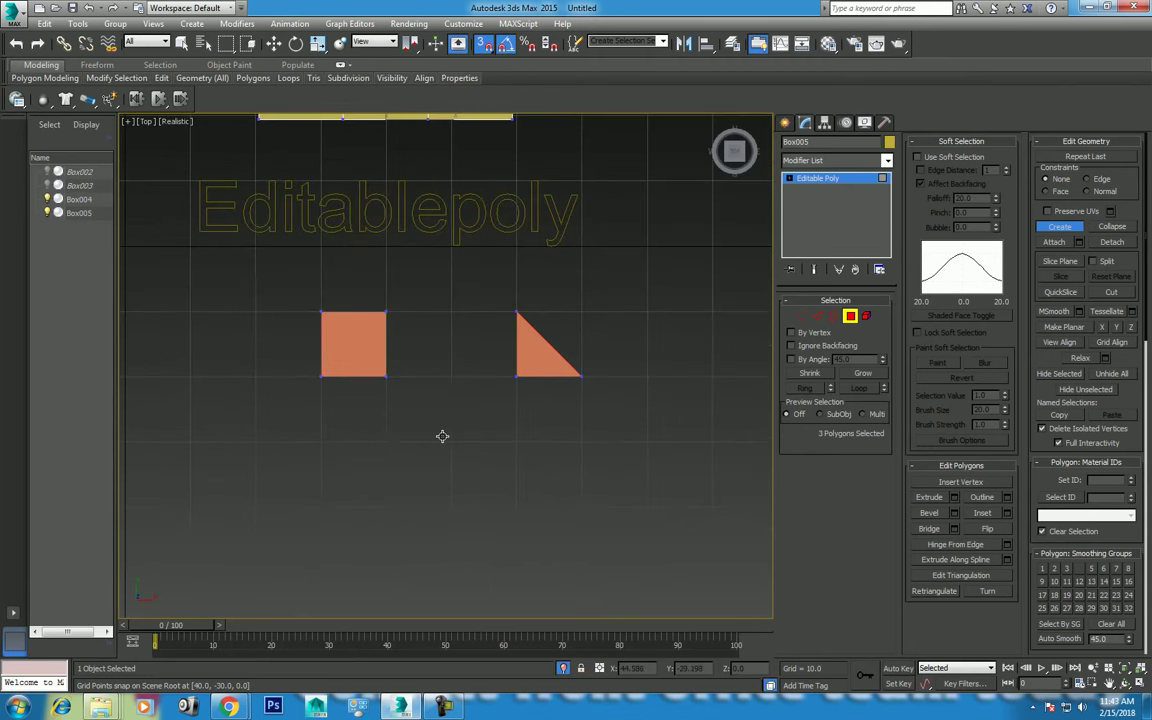
{"action": "left_click", "coordinate": [386, 441]}
{"action": "left_click", "coordinate": [321, 506]}
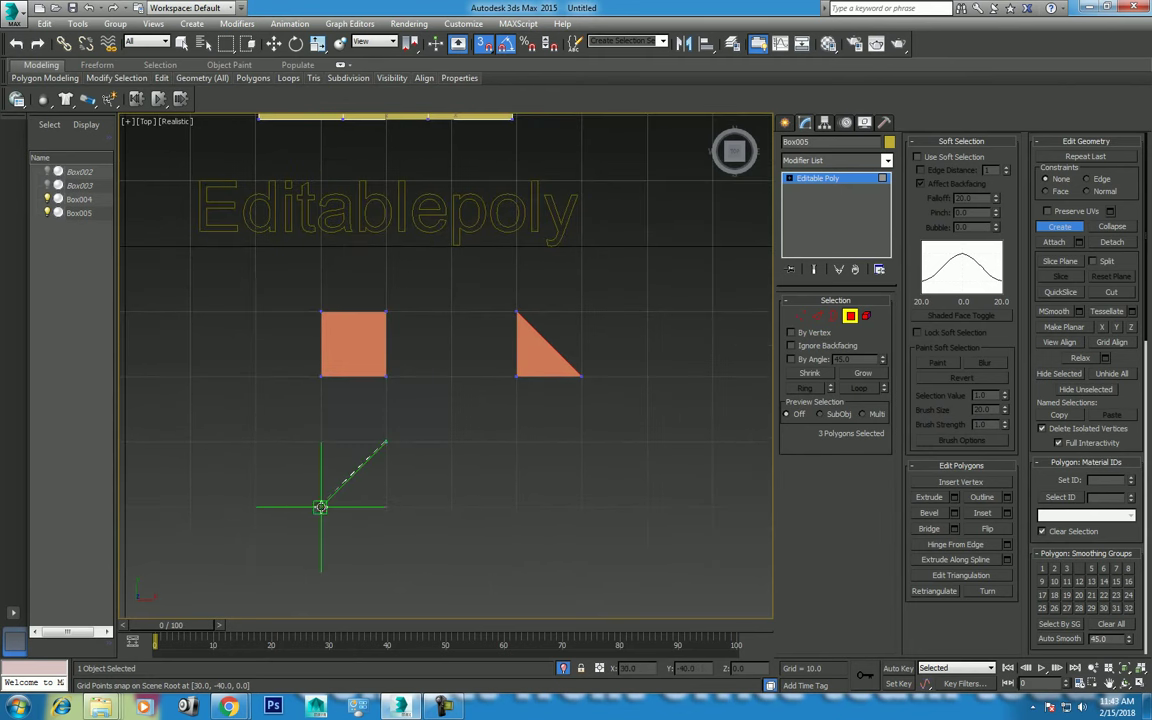
{"action": "left_click", "coordinate": [386, 506]}
{"action": "left_click", "coordinate": [451, 506]}
{"action": "left_click", "coordinate": [451, 441]}
{"action": "left_click", "coordinate": [386, 441]}
{"action": "key", "text": "w"}
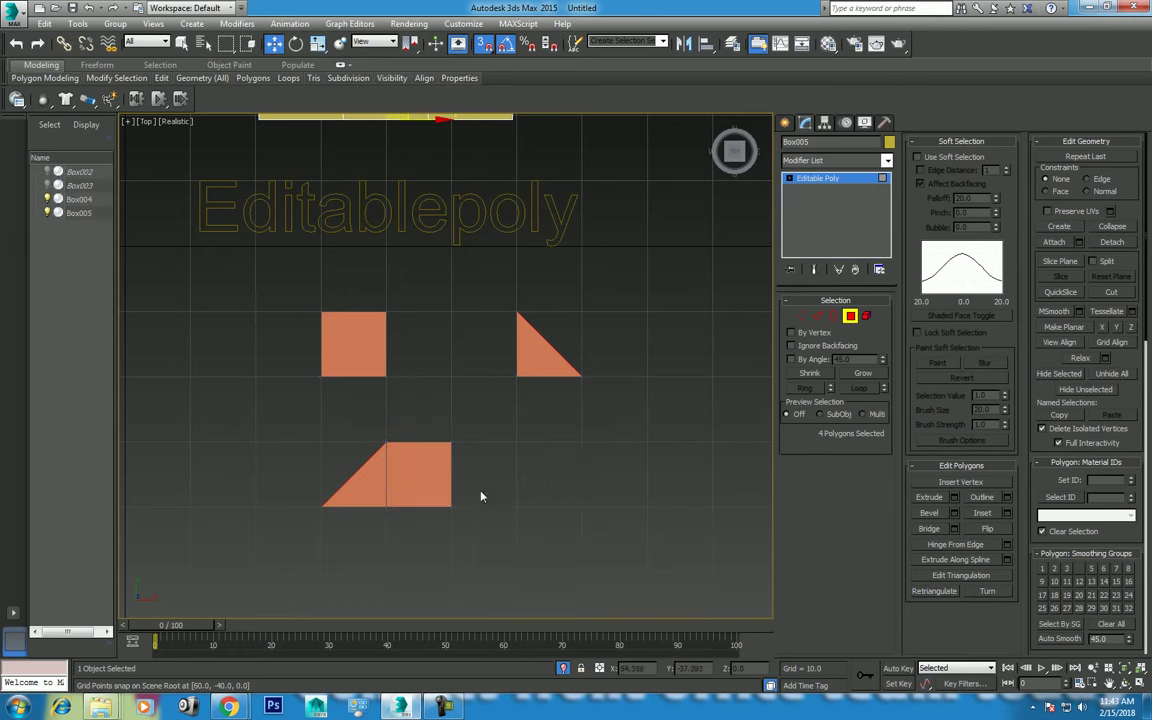
{"action": "middle_click_drag", "start_coordinate": [492, 465], "coordinate": [455, 444]}
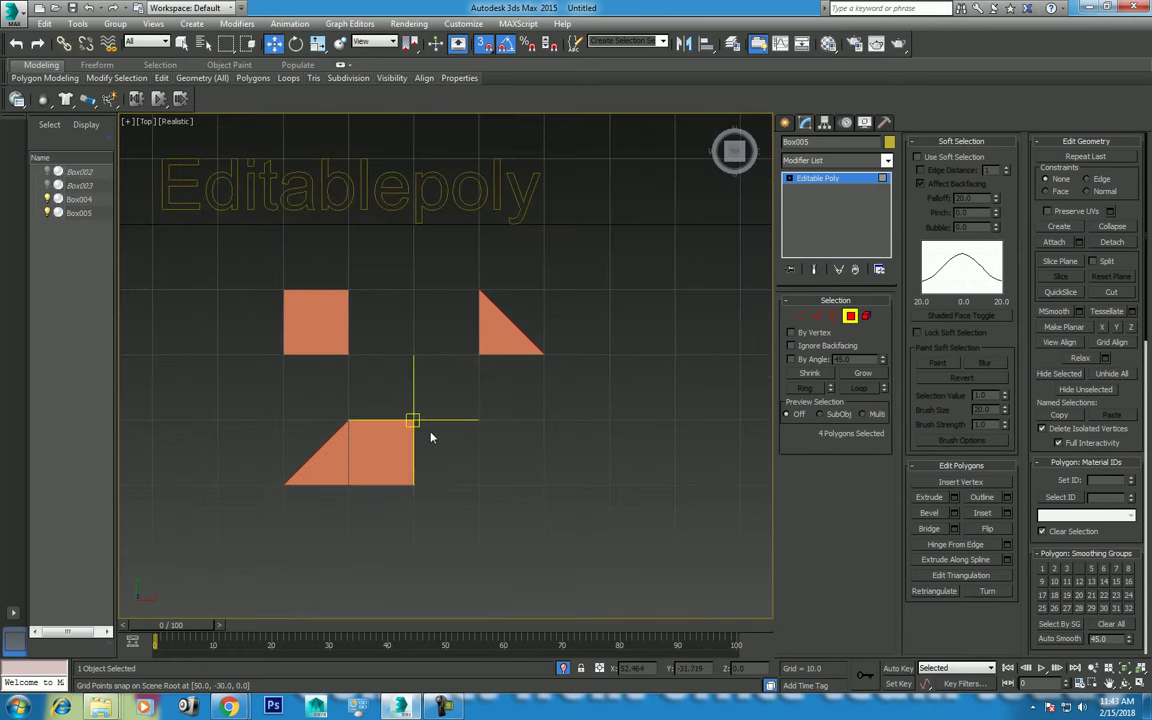
{"action": "left_click", "coordinate": [508, 328]}
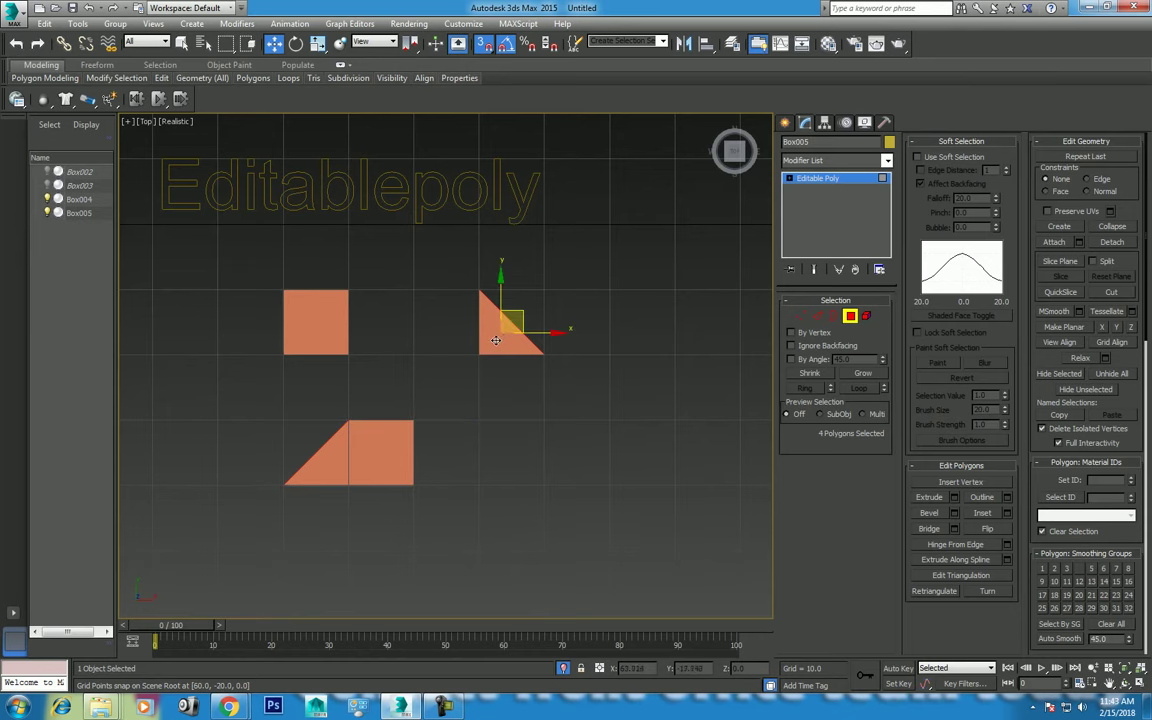
{"action": "key", "text": "p"}
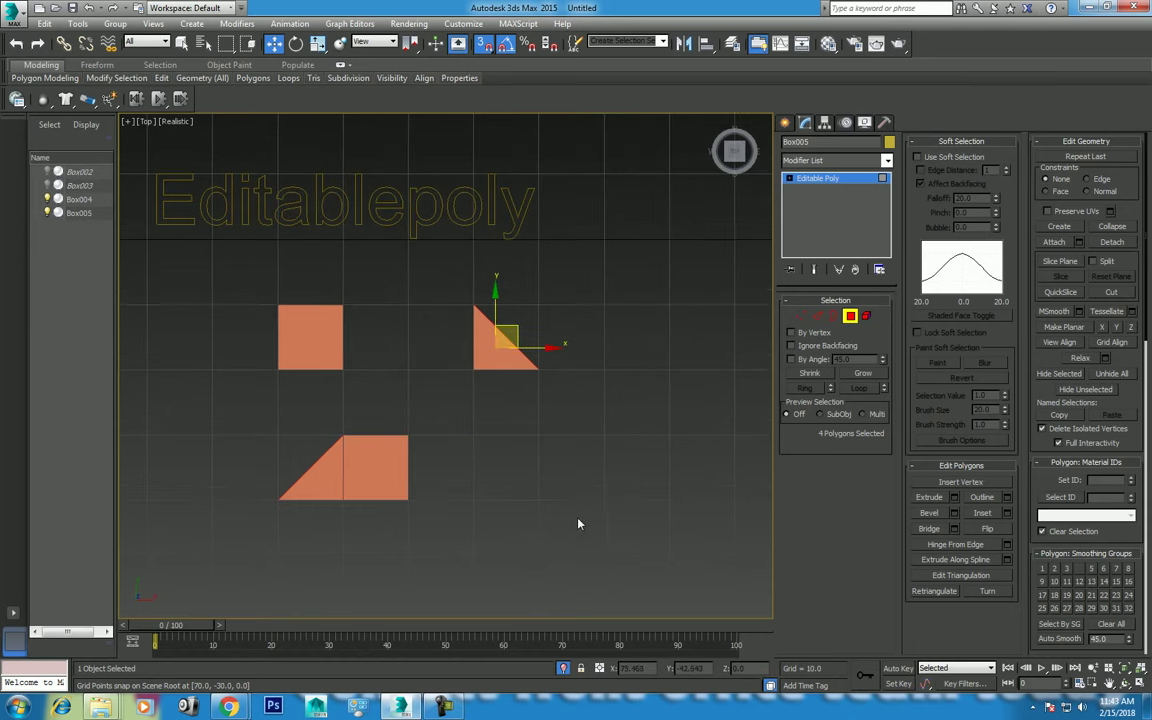
Orbit to a low angle, clear the selection and pick the cube's front centre face
{"action": "key", "text": "ctrl+r"}
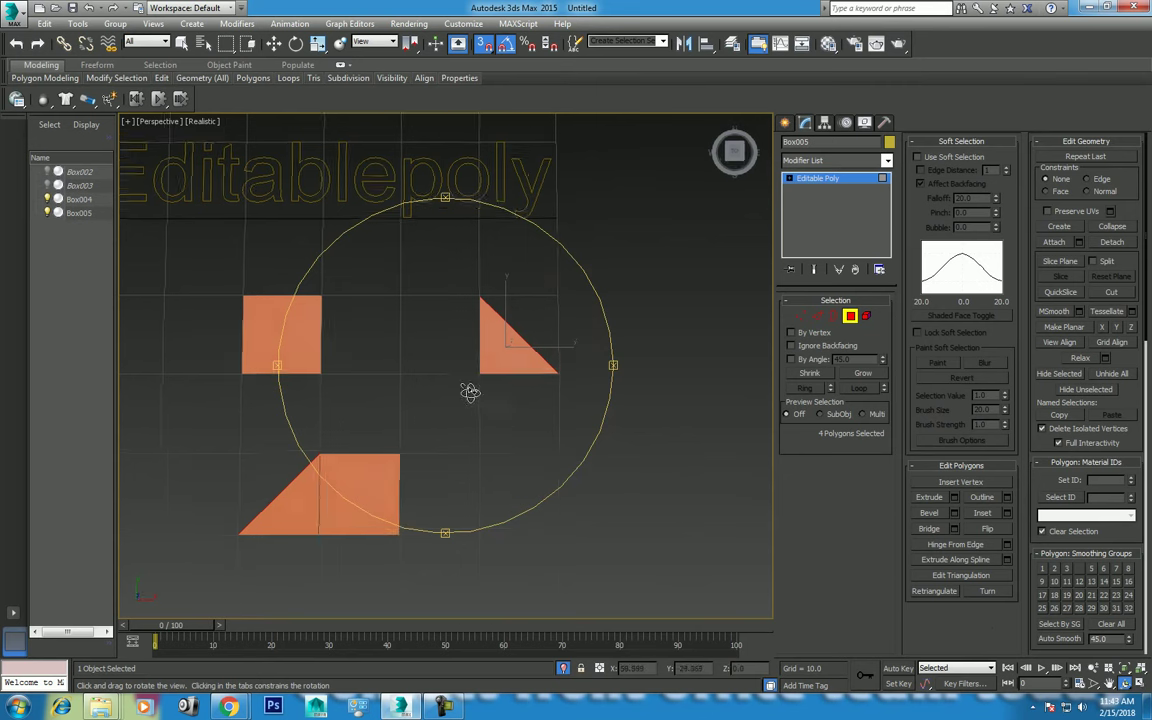
{"action": "left_click_drag", "start_coordinate": [470, 391], "coordinate": [515, 332]}
{"action": "right_click", "coordinate": [515, 332]}
{"action": "left_click", "coordinate": [624, 318]}
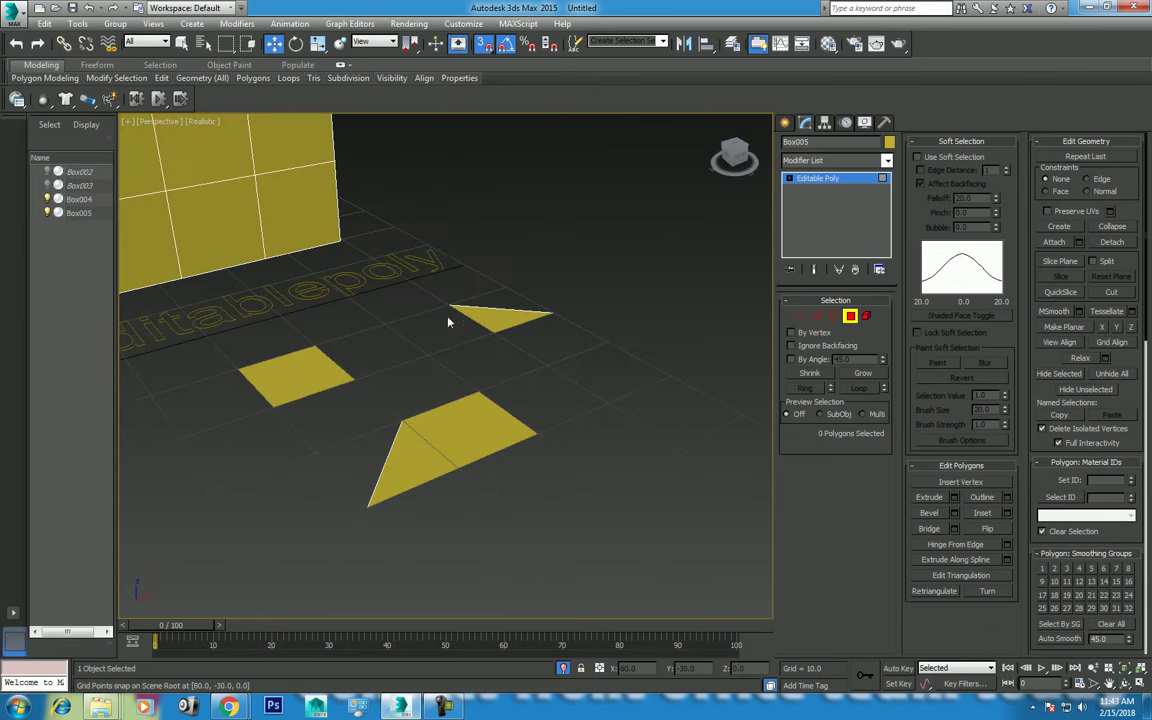
{"action": "middle_click_drag", "start_coordinate": [448, 322], "coordinate": [500, 345], "text": "alt"}
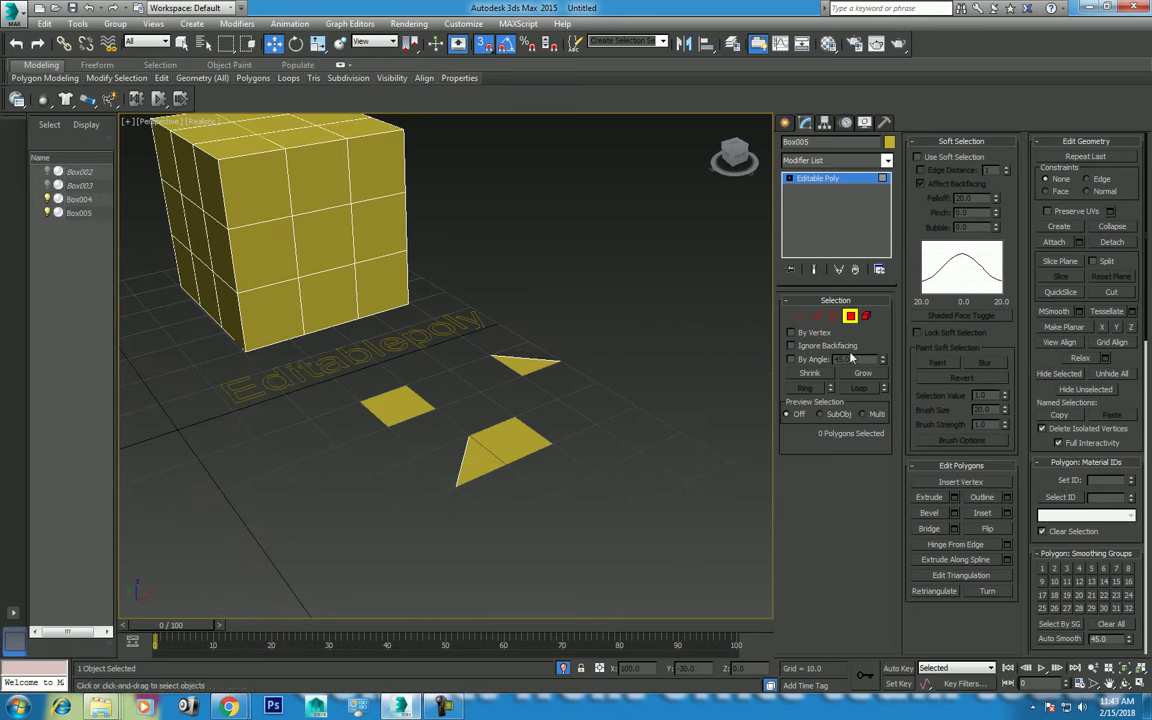
{"action": "left_click", "coordinate": [320, 230]}
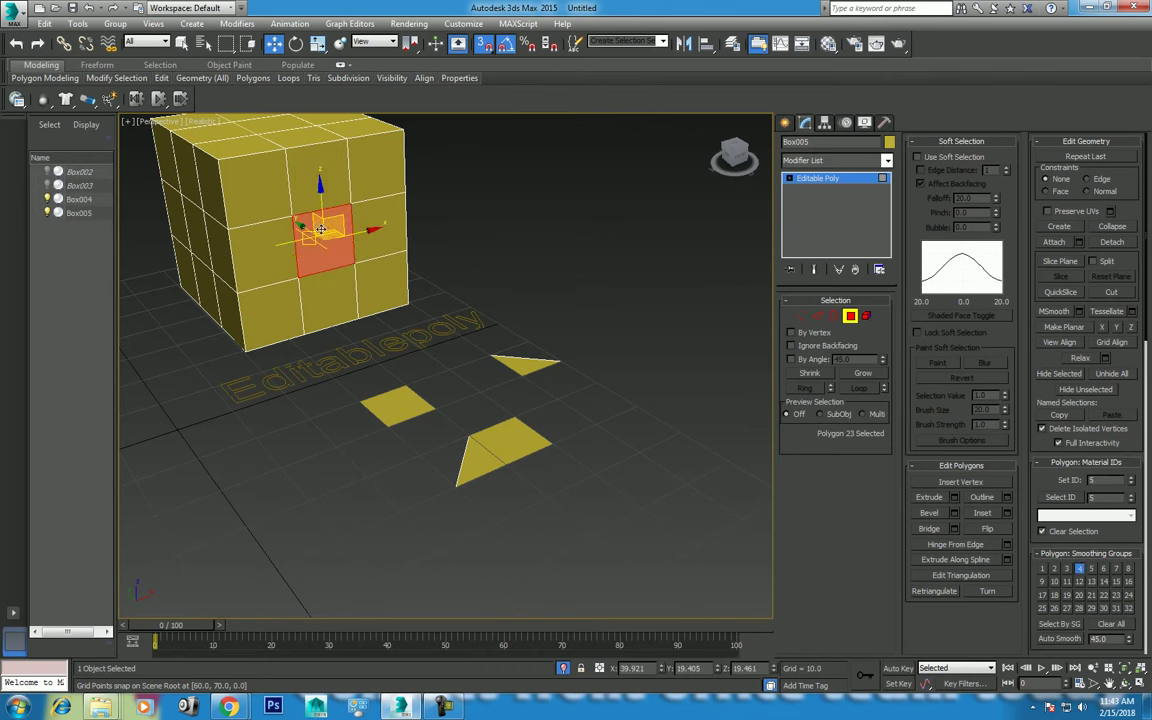
Select the open borders of the lower triangle, upper triangle and small square in turn
{"action": "left_click", "coordinate": [833, 316]}
{"action": "left_click", "coordinate": [525, 468]}
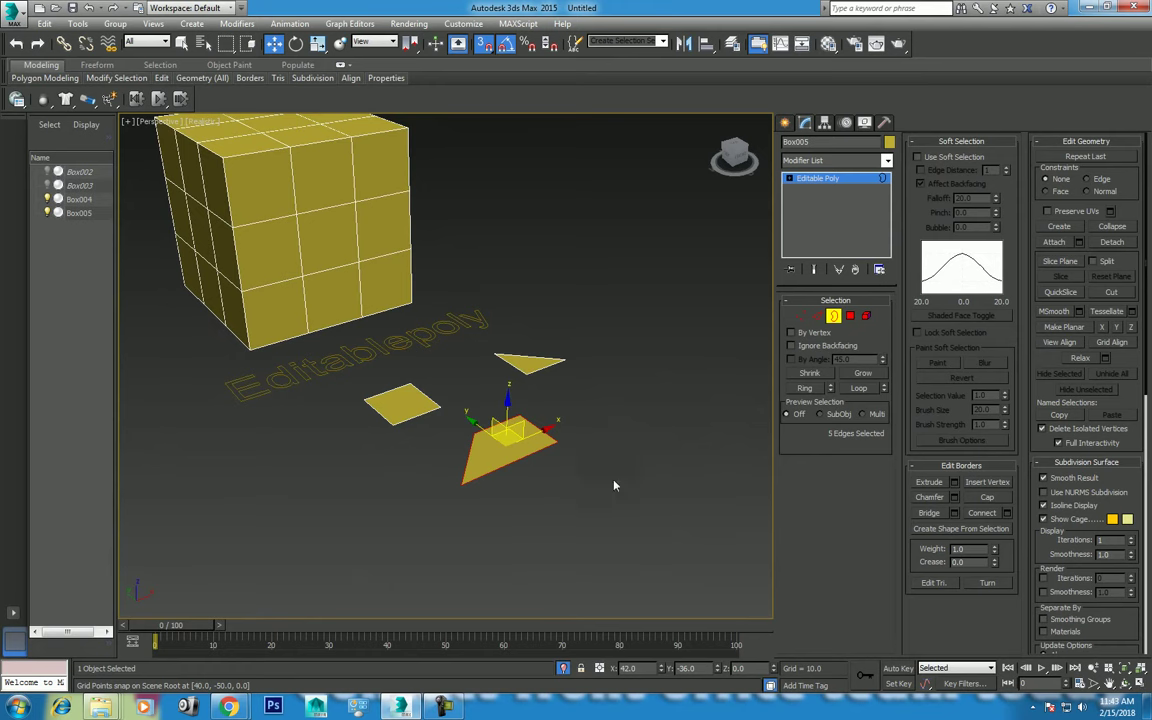
{"action": "left_click", "coordinate": [528, 355]}
{"action": "left_click", "coordinate": [372, 398]}
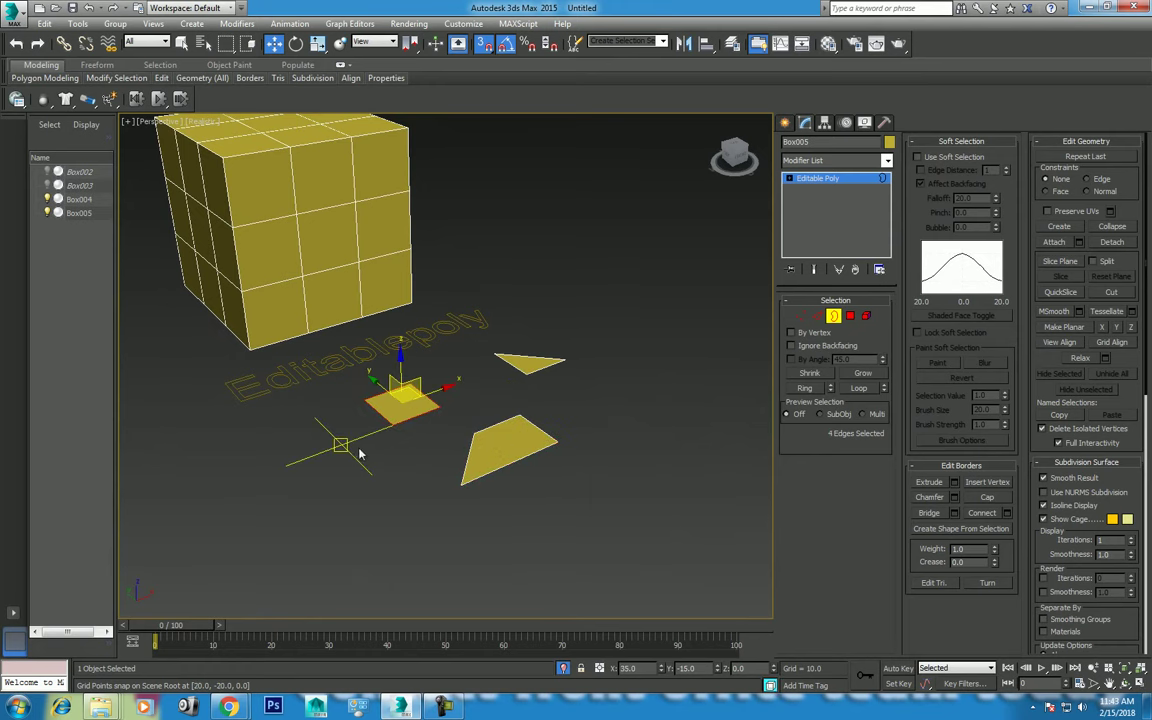
{"action": "left_click_drag", "start_coordinate": [608, 488], "coordinate": [502, 416]}
{"action": "left_click_drag", "start_coordinate": [641, 362], "coordinate": [525, 381]}
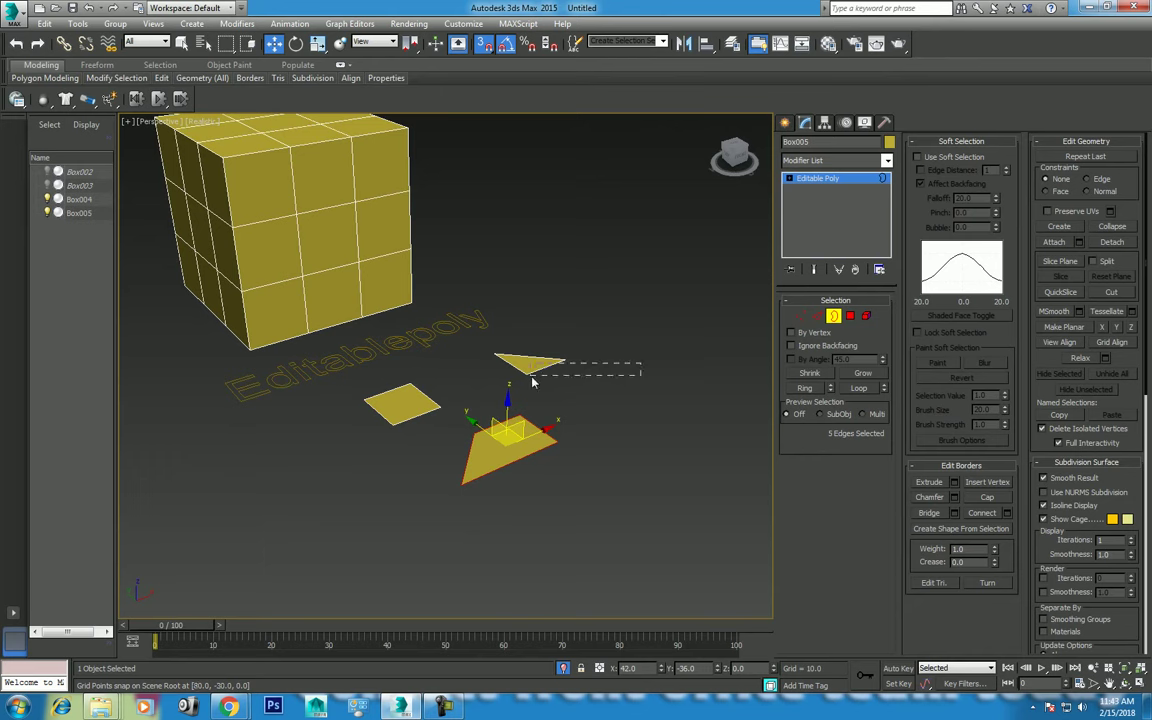
{"action": "middle_click_drag", "start_coordinate": [420, 376], "coordinate": [494, 373]}
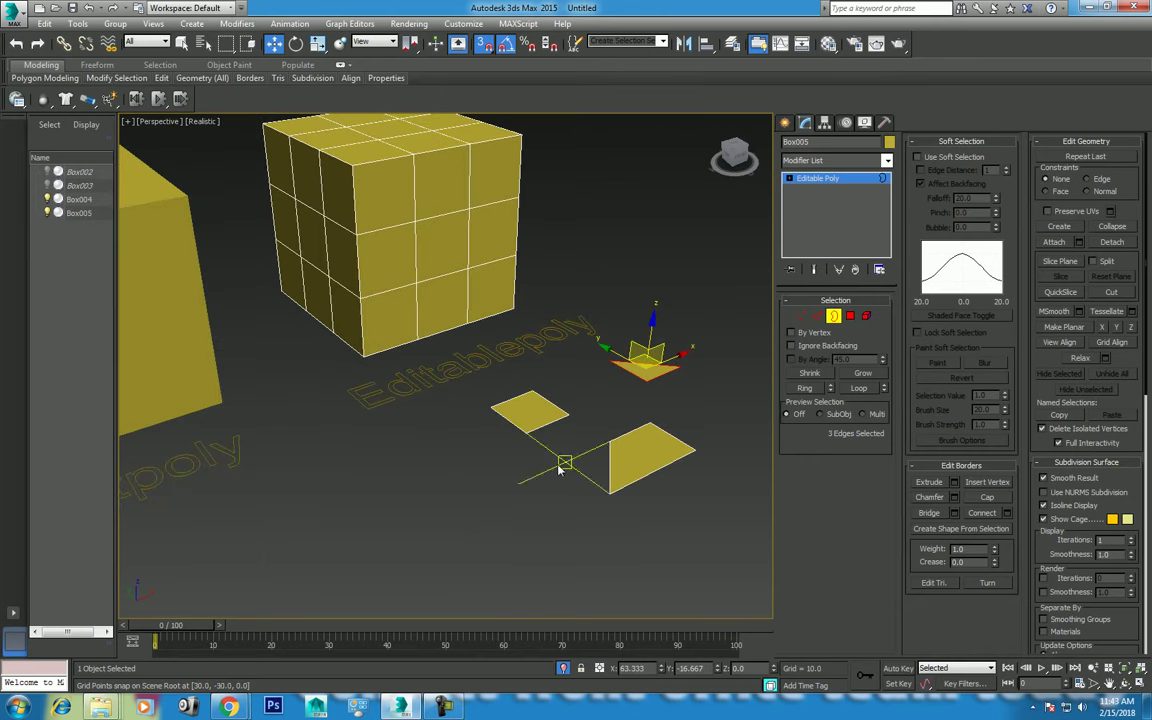
{"action": "left_click", "coordinate": [510, 422]}
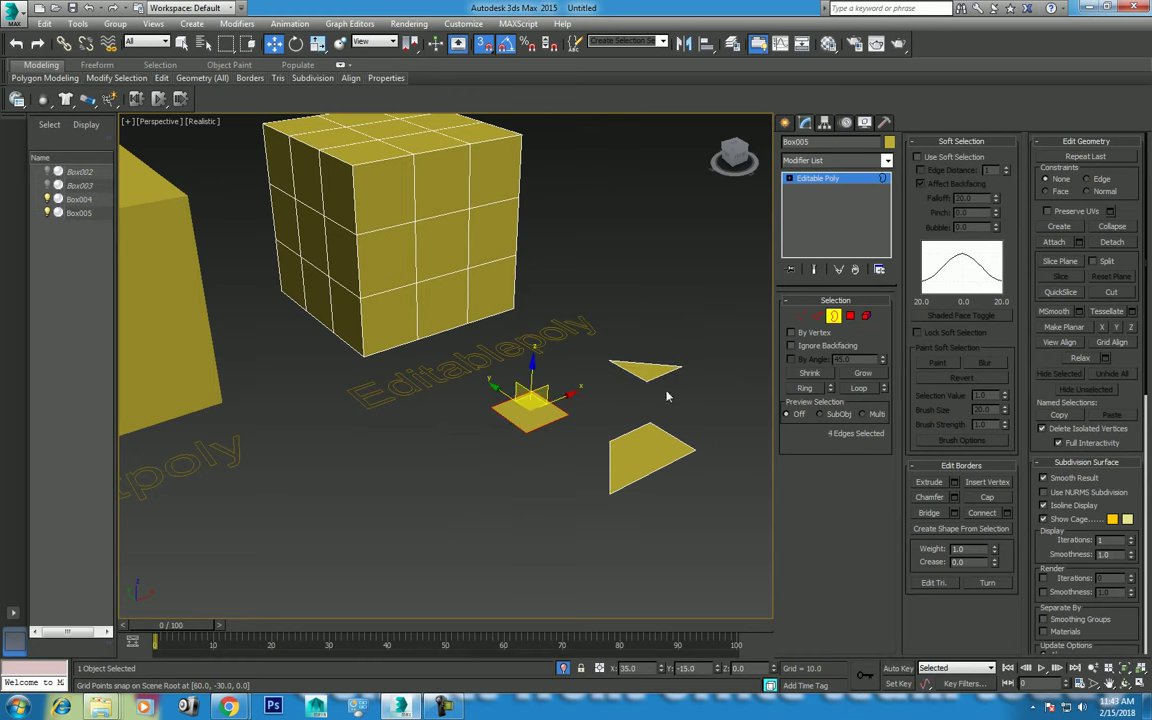
Select the upper triangle's tip vertex, then two vertices on the triangle
{"action": "key", "text": "1"}
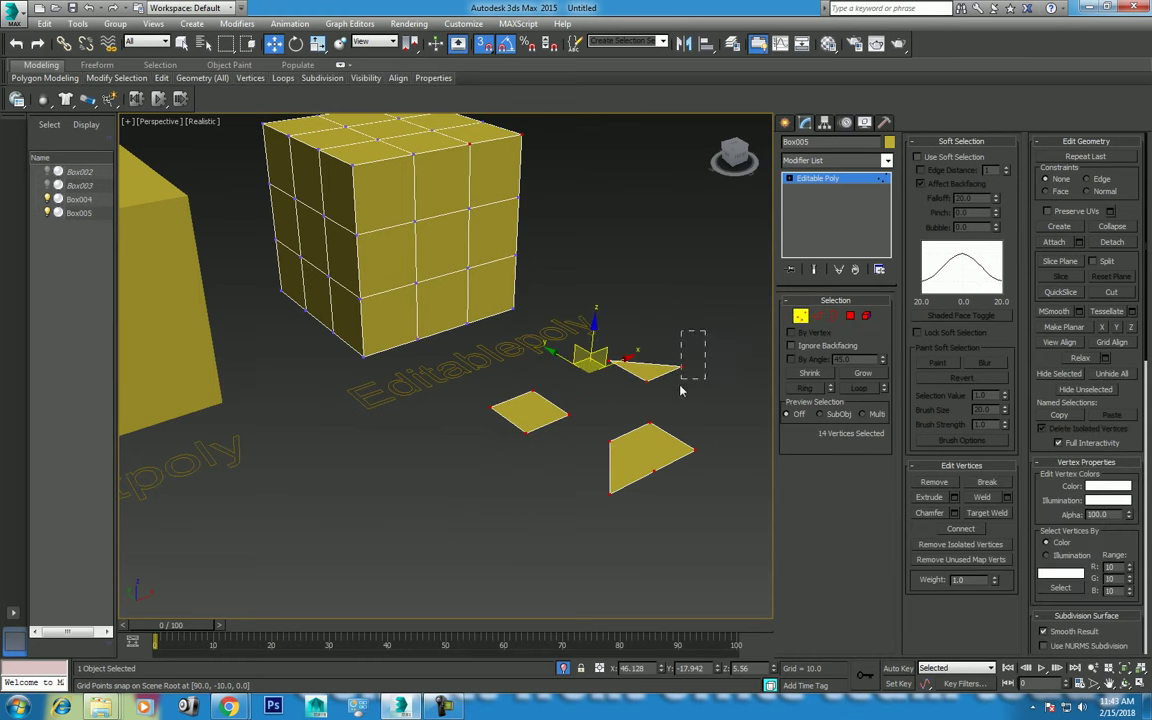
{"action": "left_click_drag", "start_coordinate": [676, 330], "coordinate": [708, 376]}
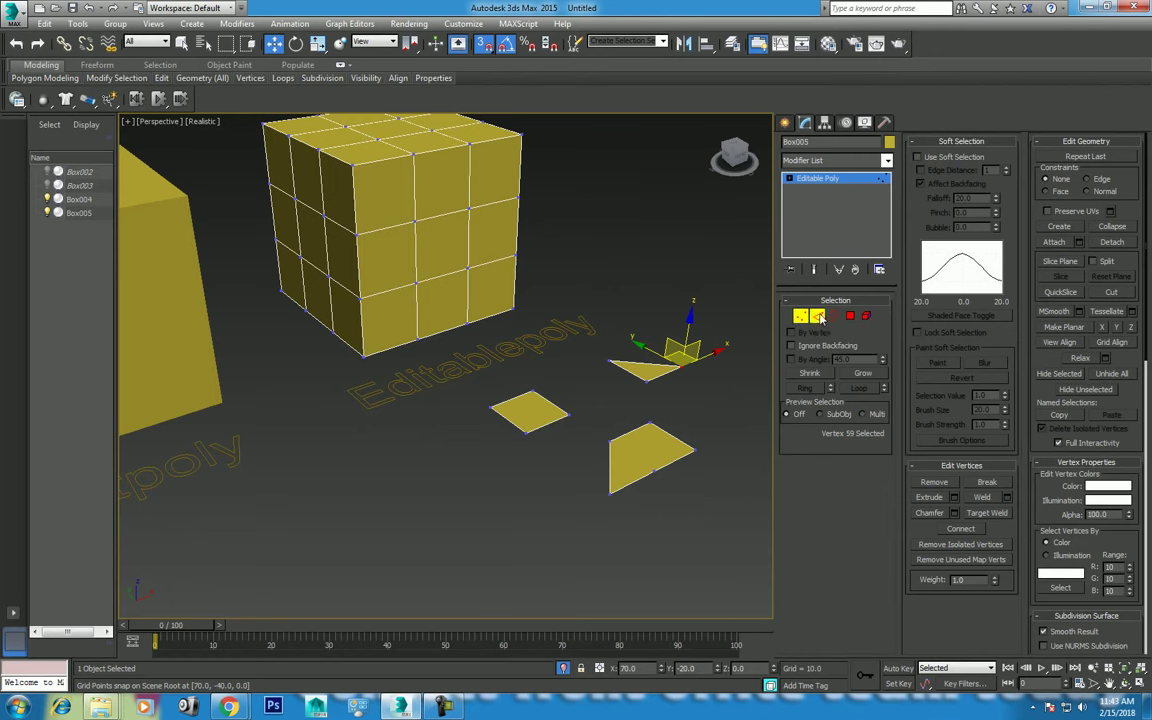
{"action": "key", "text": "2"}
{"action": "scroll", "coordinate": [615, 430], "scroll_direction": "up", "scroll_amount": 5}
{"action": "key", "text": "1"}
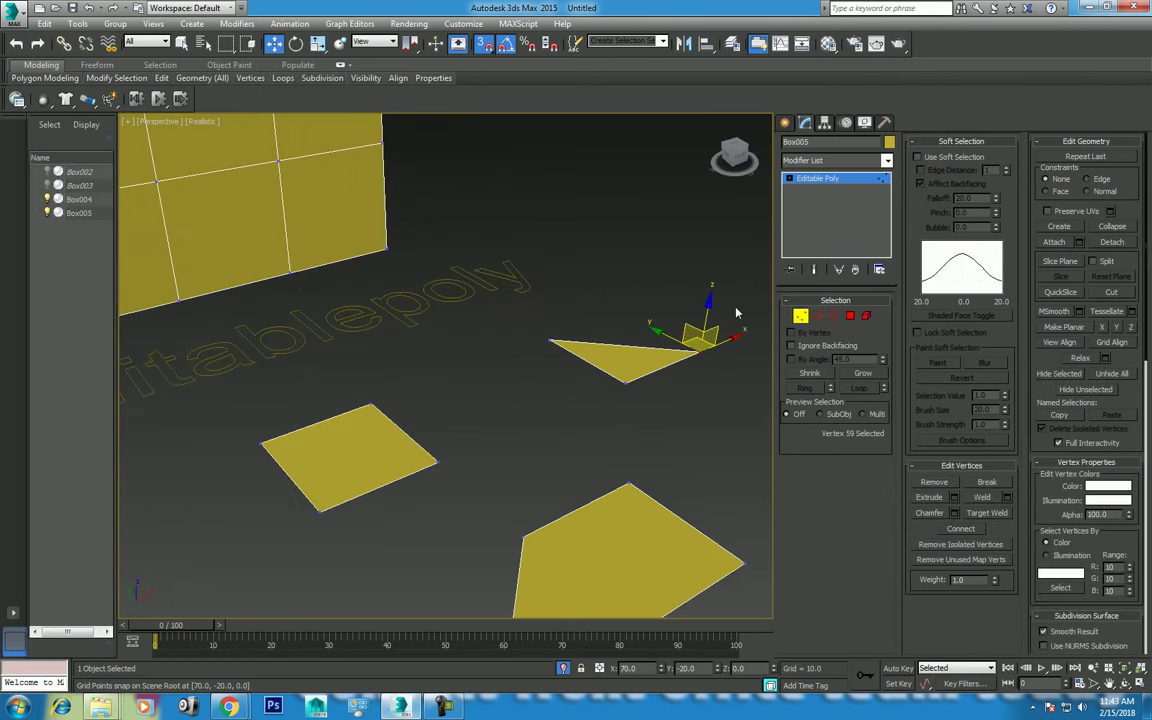
{"action": "left_click_drag", "start_coordinate": [612, 437], "coordinate": [612, 437]}
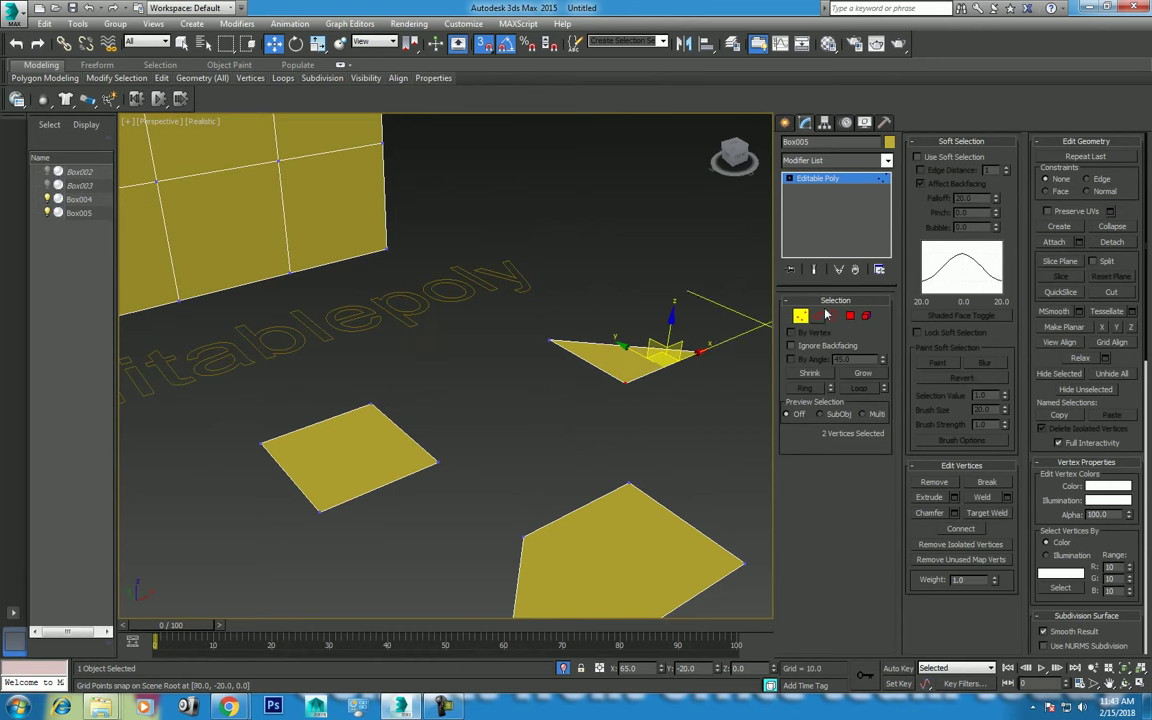
{"action": "key", "text": "1"}
Select one triangle edge at Edge level, then the triangle's open border
{"action": "key", "text": "2"}
{"action": "left_click", "coordinate": [654, 375]}
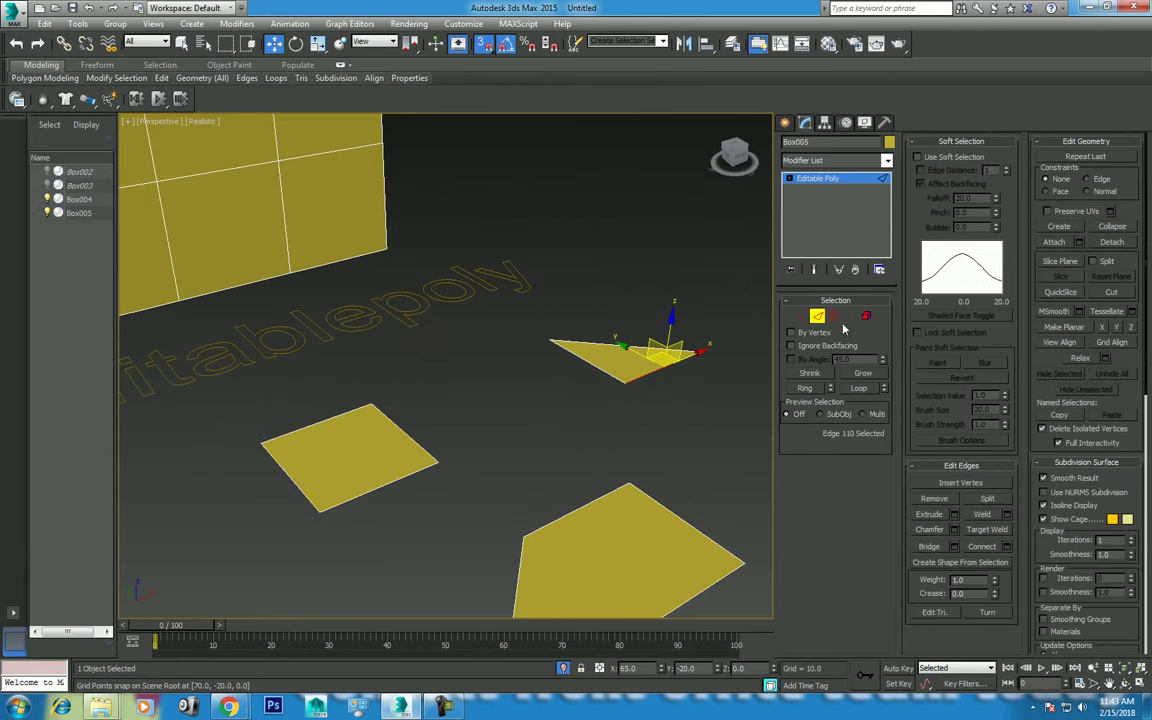
{"action": "key", "text": "3"}
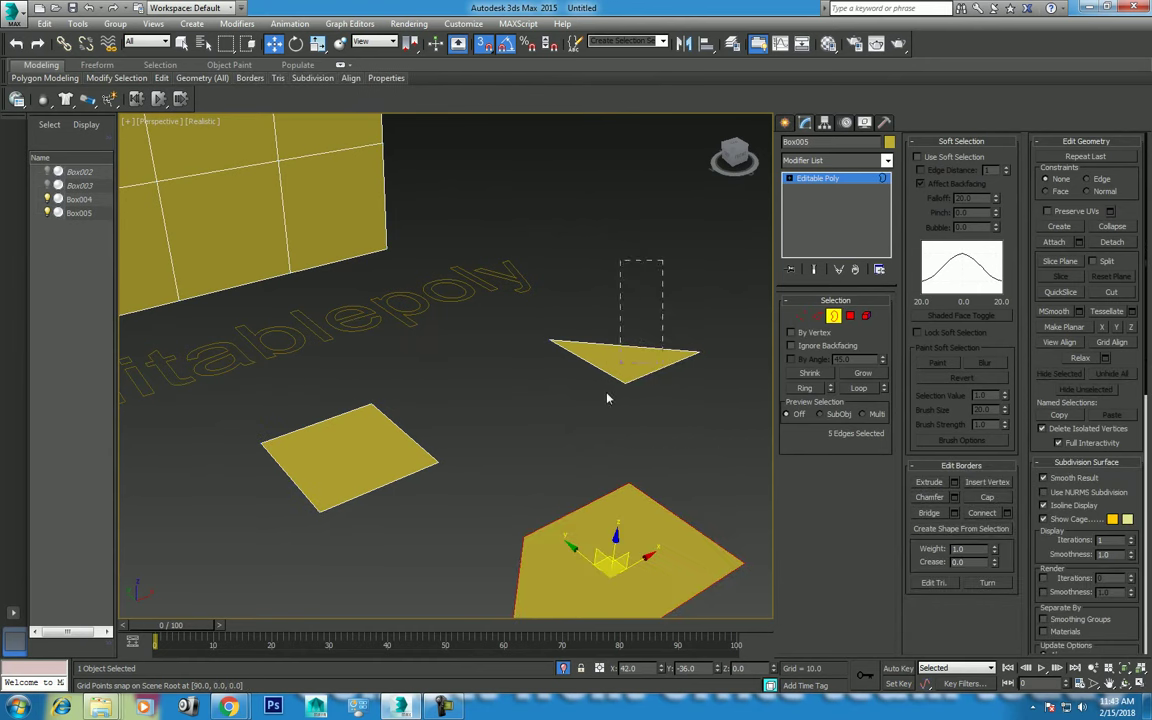
{"action": "left_click", "coordinate": [634, 341]}
At Polygon level, select the triangle, square and finally the pentagon face
{"action": "key", "text": "4"}
{"action": "left_click", "coordinate": [655, 370]}
{"action": "left_click", "coordinate": [350, 455]}
{"action": "left_click", "coordinate": [630, 555]}
{"action": "middle_click_drag", "start_coordinate": [630, 555], "coordinate": [692, 400], "text": "alt"}
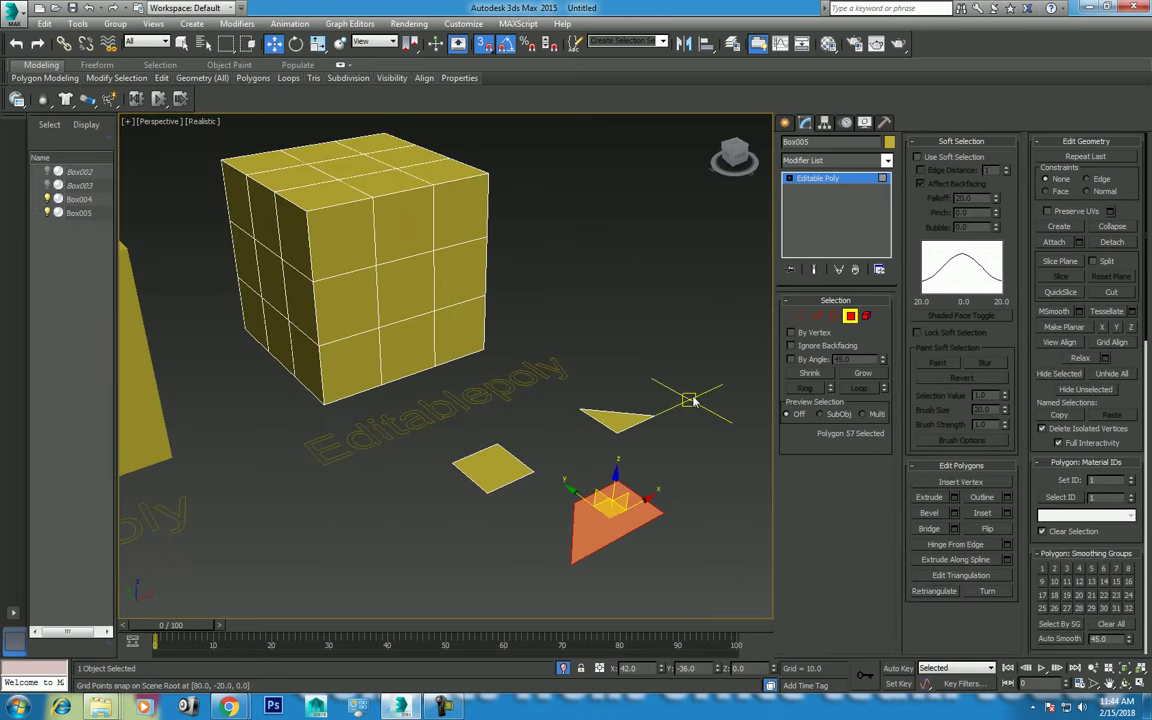
Compare selecting Box005 as a whole element against a single face, ending on the element
{"action": "left_click", "coordinate": [700, 392]}
{"action": "key", "text": "5"}
{"action": "left_click", "coordinate": [386, 283]}
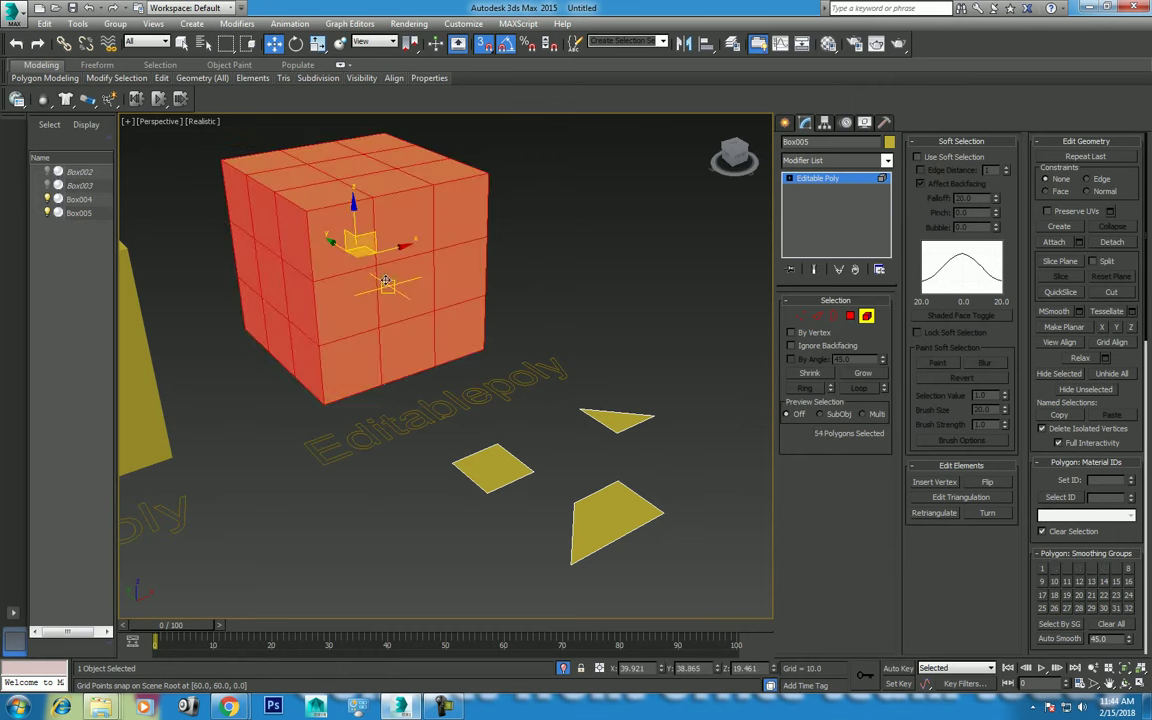
{"action": "key", "text": "4"}
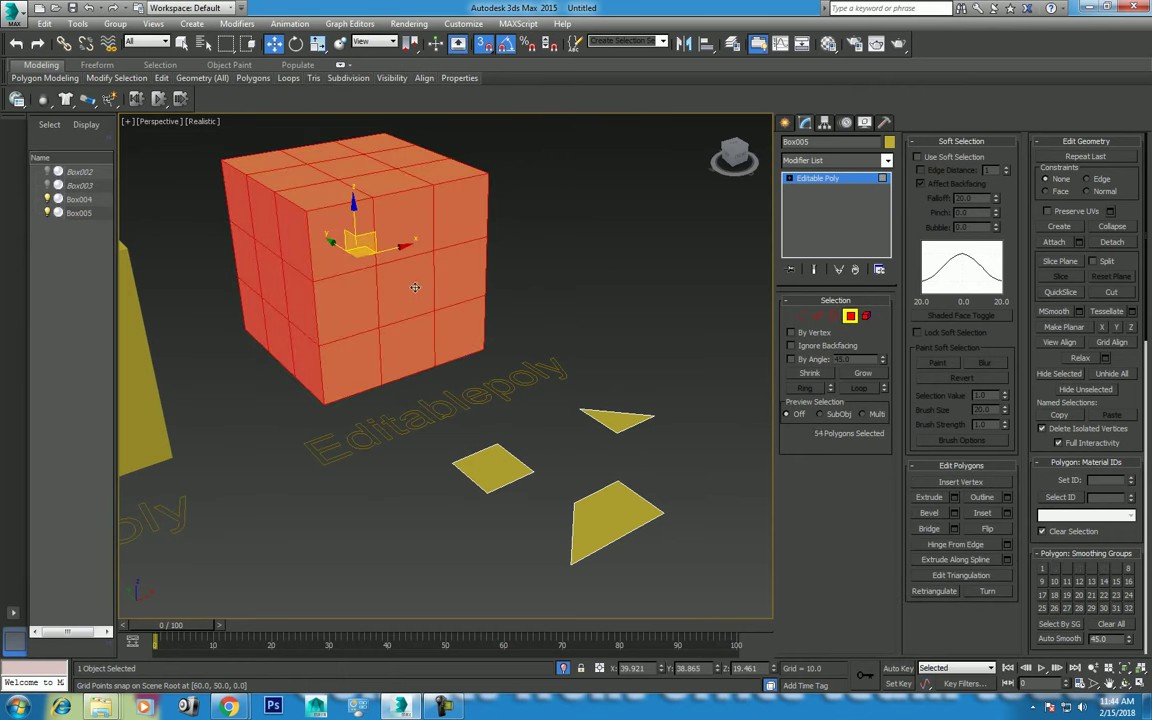
{"action": "left_click", "coordinate": [415, 287]}
{"action": "key", "text": "5"}
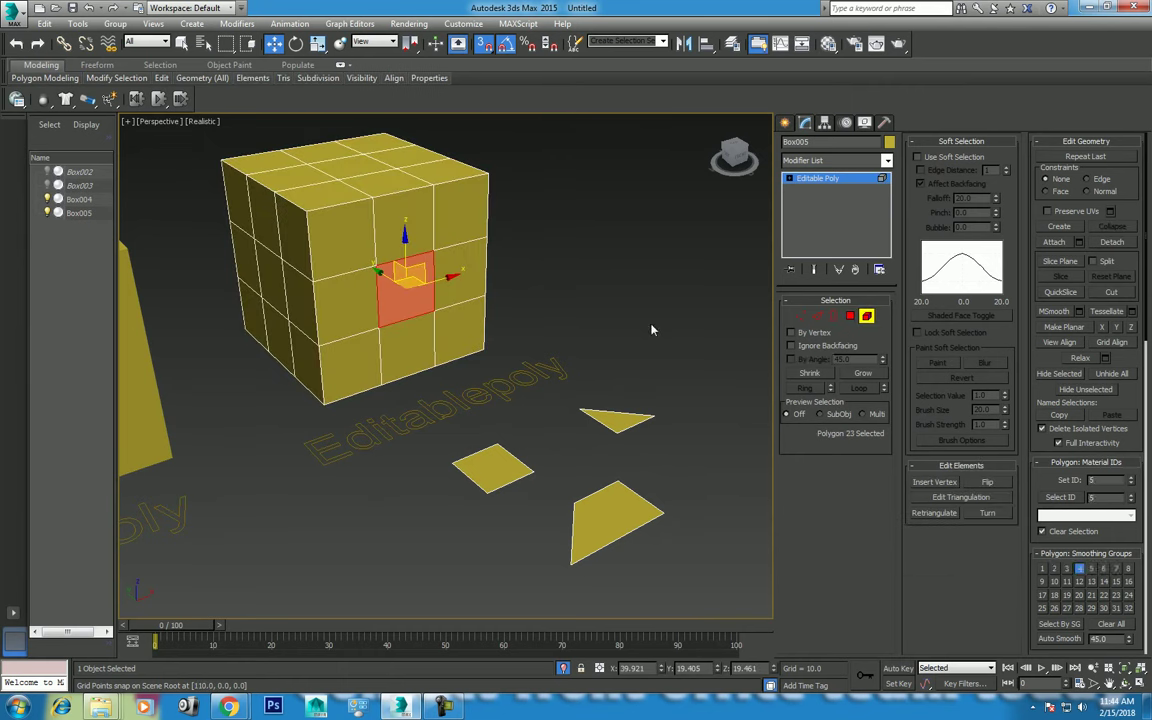
{"action": "left_click", "coordinate": [433, 237]}
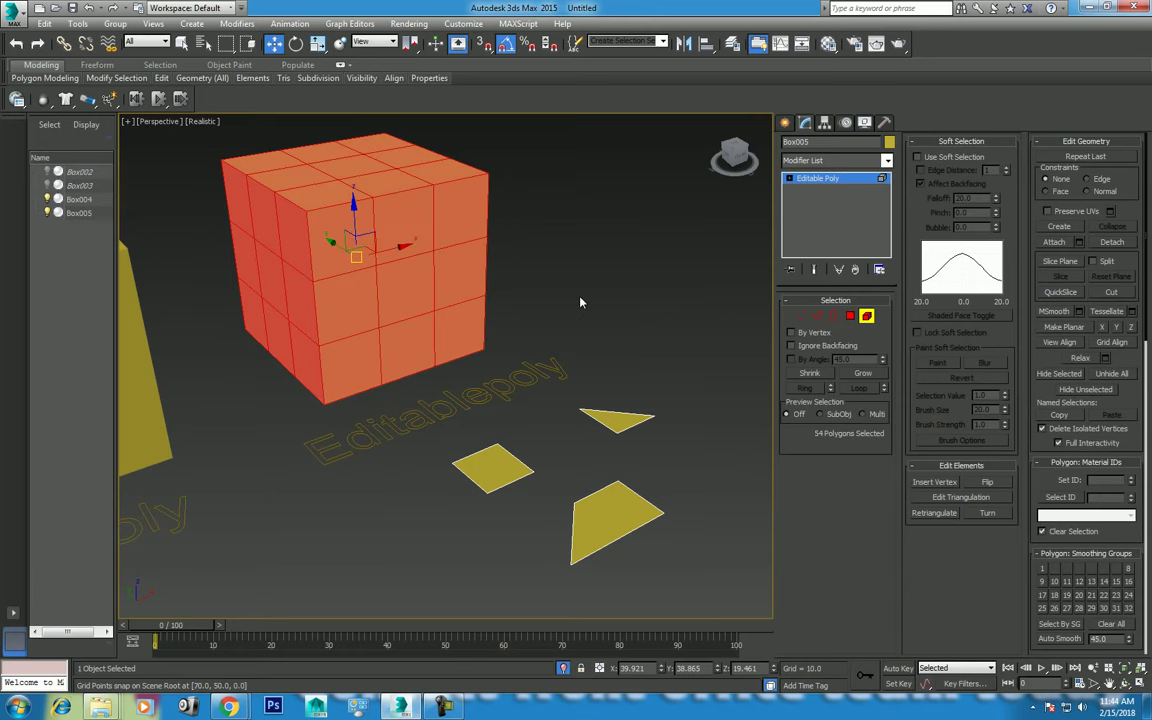
{"action": "middle_click_drag", "start_coordinate": [573, 368], "coordinate": [586, 401], "text": "alt"}
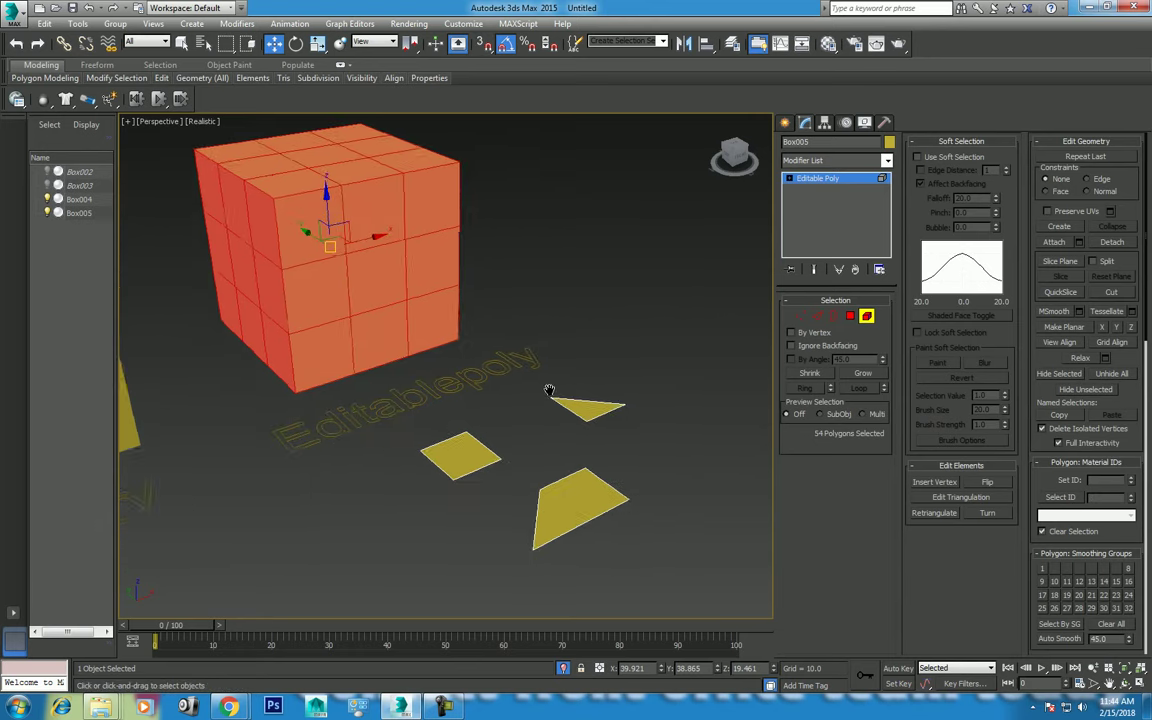
{"action": "right_click", "coordinate": [432, 306]}
Return to top level, then enter Edge mode with the cube reframed
{"action": "left_click", "coordinate": [400, 302]}
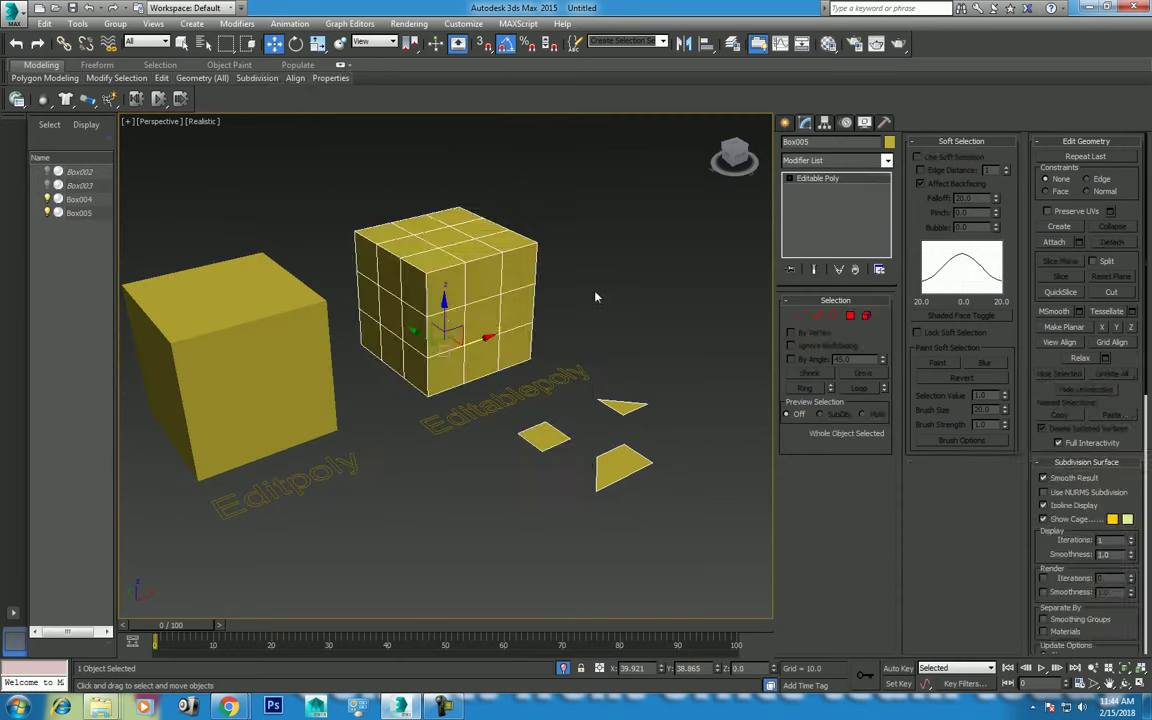
{"action": "middle_click_drag", "start_coordinate": [499, 363], "coordinate": [533, 417]}
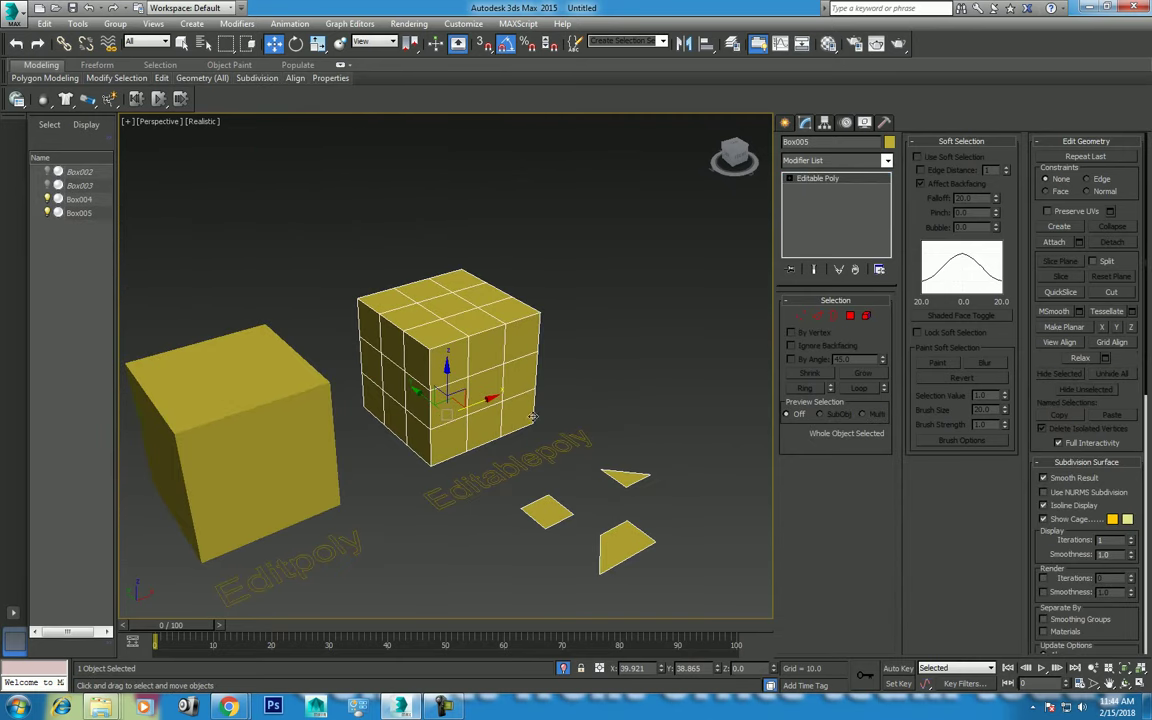
{"action": "left_click", "coordinate": [817, 316]}
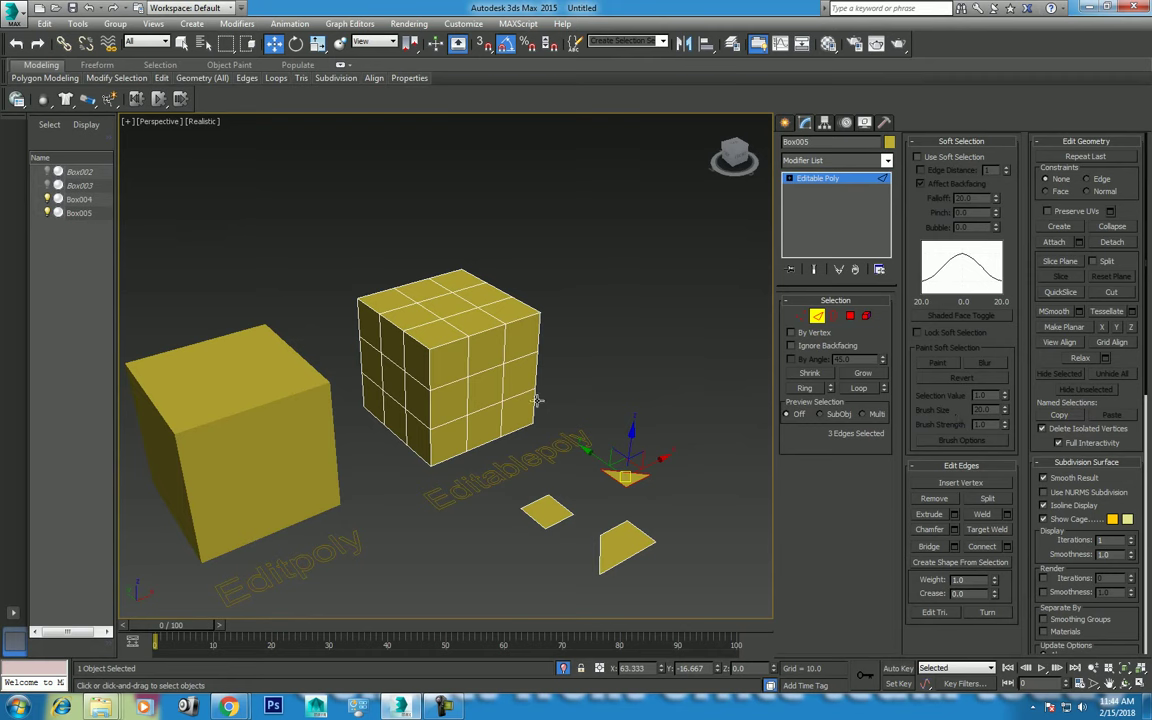
{"action": "middle_click_drag", "start_coordinate": [483, 361], "coordinate": [360, 362]}
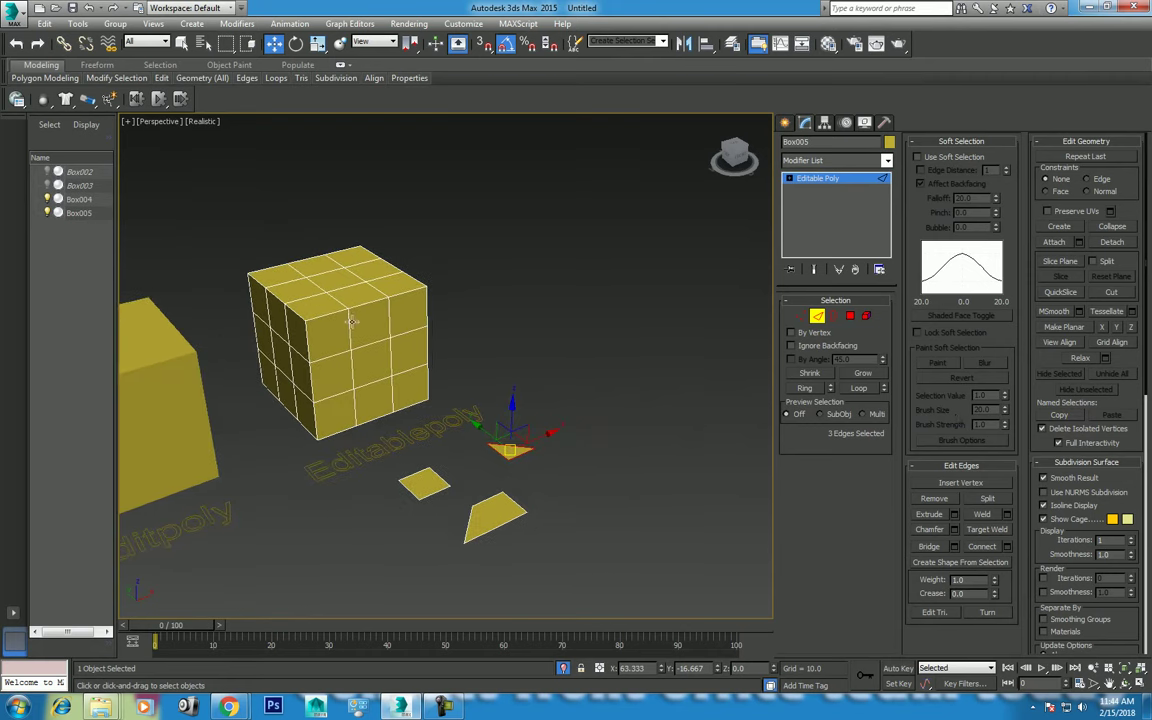
{"action": "scroll", "coordinate": [348, 320], "scroll_direction": "up", "scroll_amount": 2}
{"action": "scroll", "coordinate": [352, 322], "scroll_direction": "up", "scroll_amount": 2}
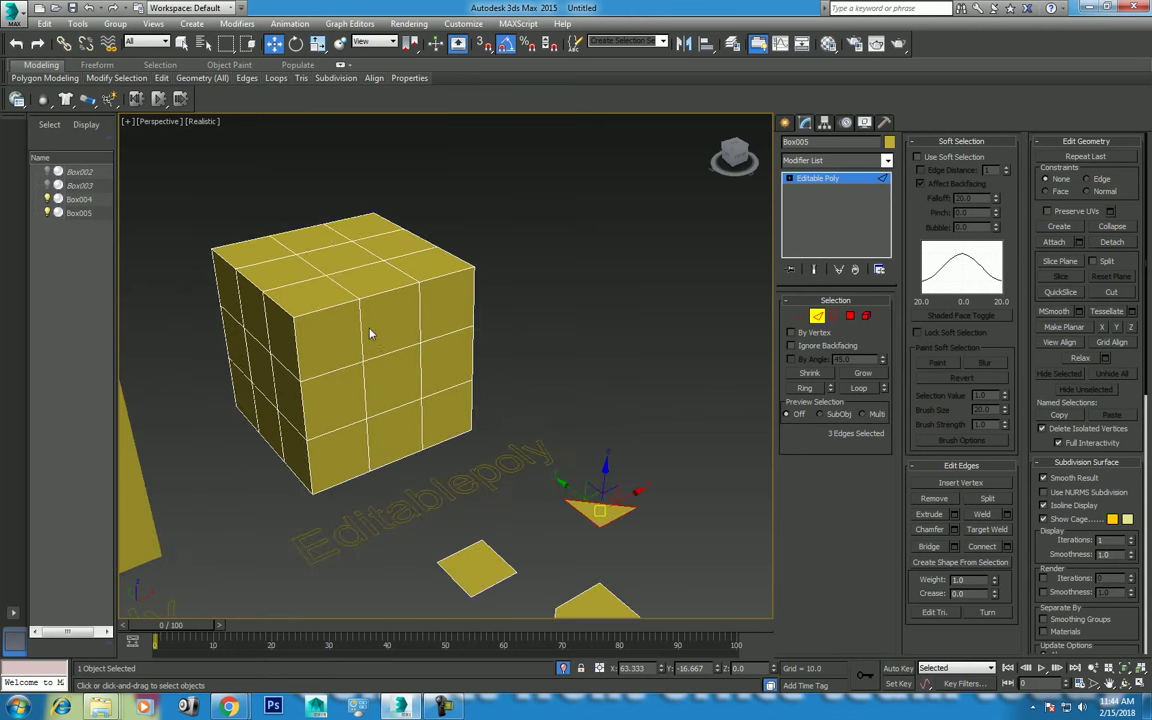
Loop a cube edge into a full vertical loop, add one more edge, then open Start
{"action": "left_click", "coordinate": [358, 326]}
{"action": "mouse_move", "coordinate": [441, 430]}
{"action": "middle_mouse_down"}
{"action": "mouse_move", "coordinate": [476, 380]}
{"action": "mouse_move", "coordinate": [435, 335]}
{"action": "middle_mouse_up"}
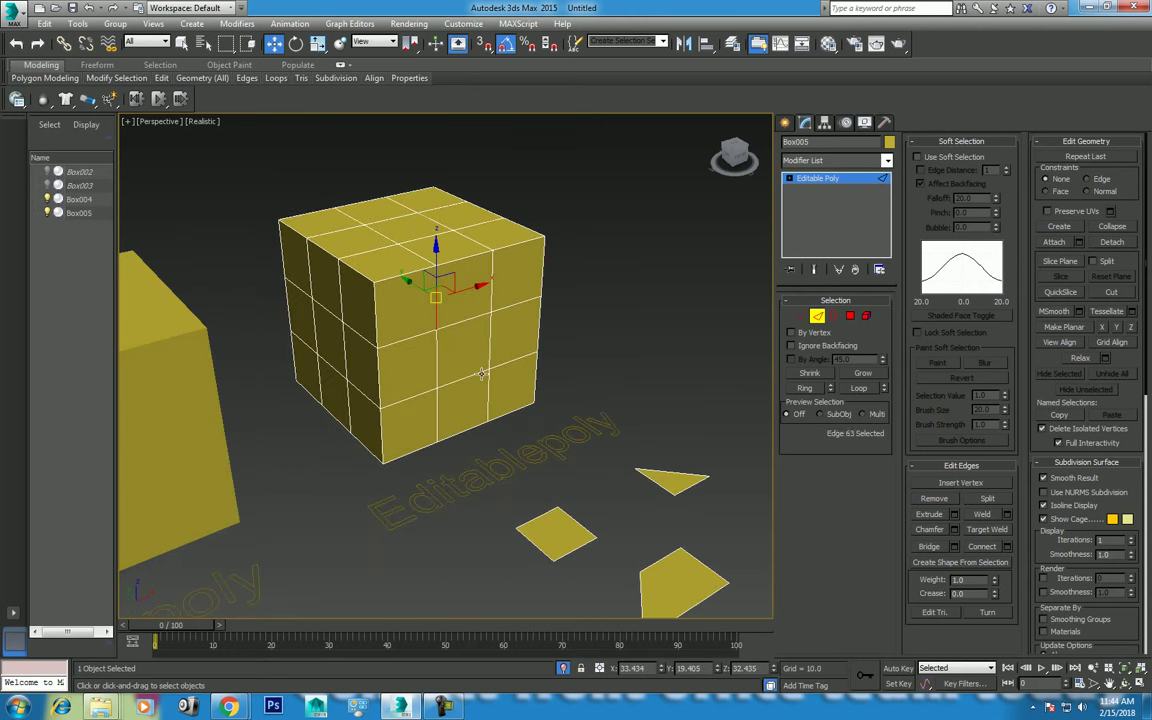
{"action": "left_click", "coordinate": [860, 389]}
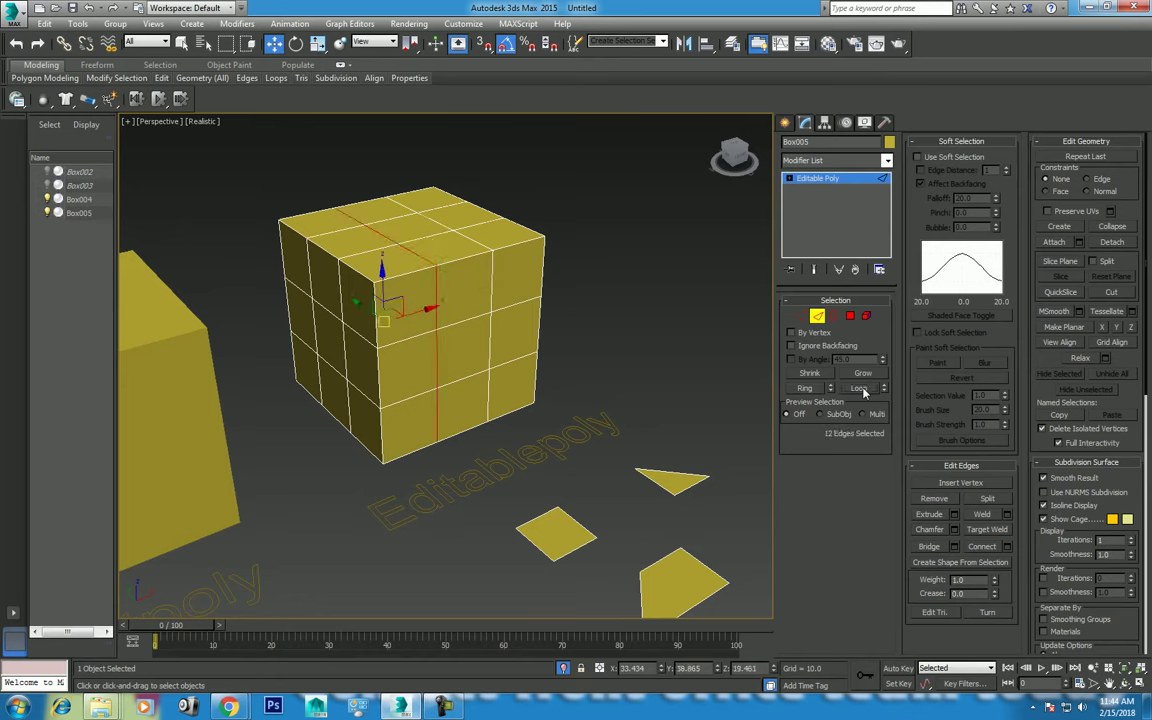
{"action": "left_click", "coordinate": [492, 282], "text": "ctrl"}
{"action": "left_click", "coordinate": [18, 707]}
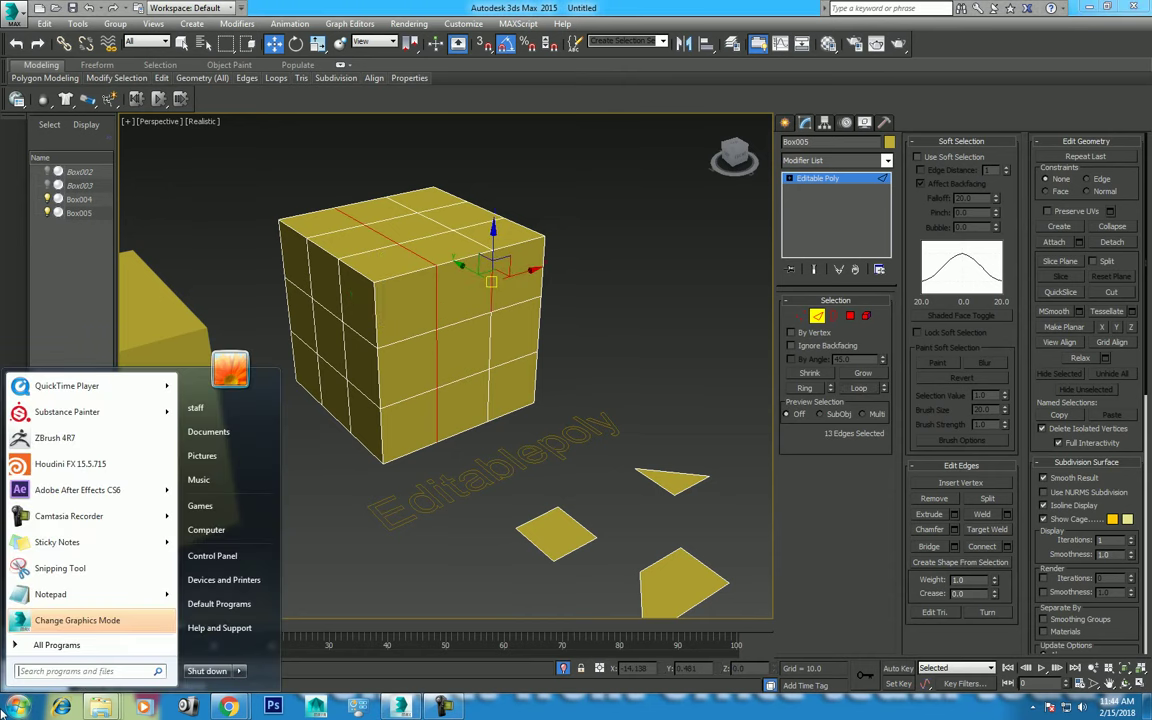
Note the Shift shortcut on a sticky note, then add another cube edge and loop it
{"action": "left_click", "coordinate": [57, 542]}
{"action": "type", "text": "ctrl+l"}
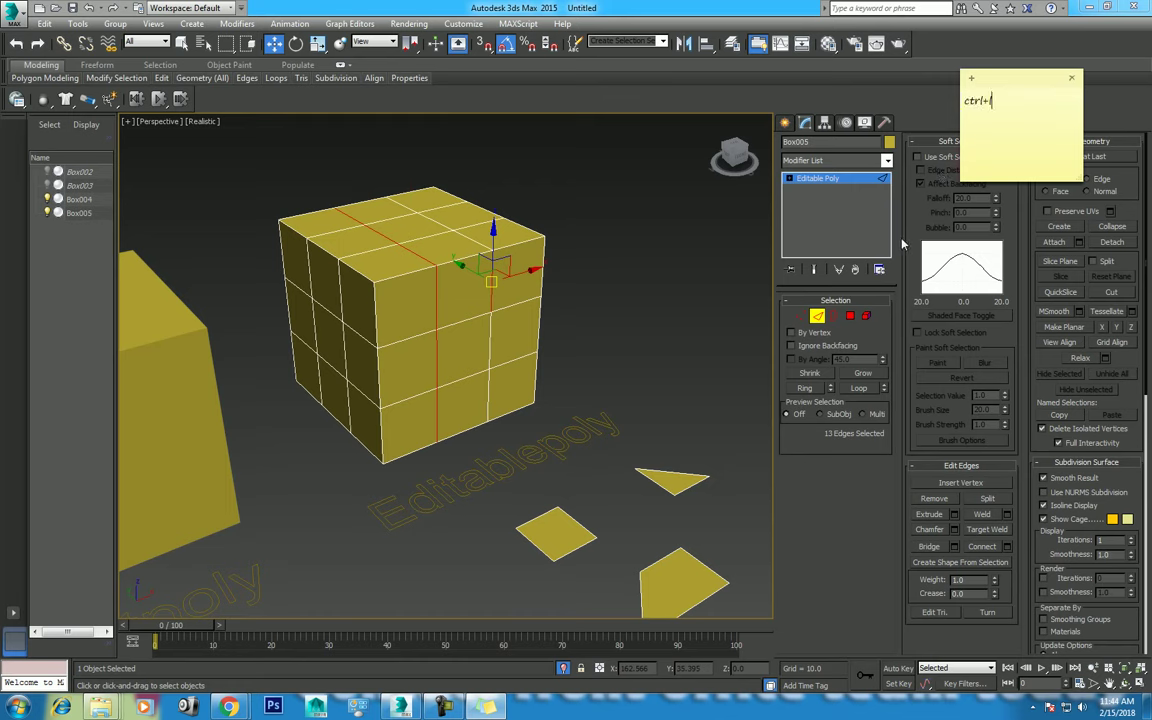
{"action": "type", "text": "shift"}
{"action": "left_click", "coordinate": [490, 333]}
{"action": "left_click", "coordinate": [496, 334], "text": "ctrl"}
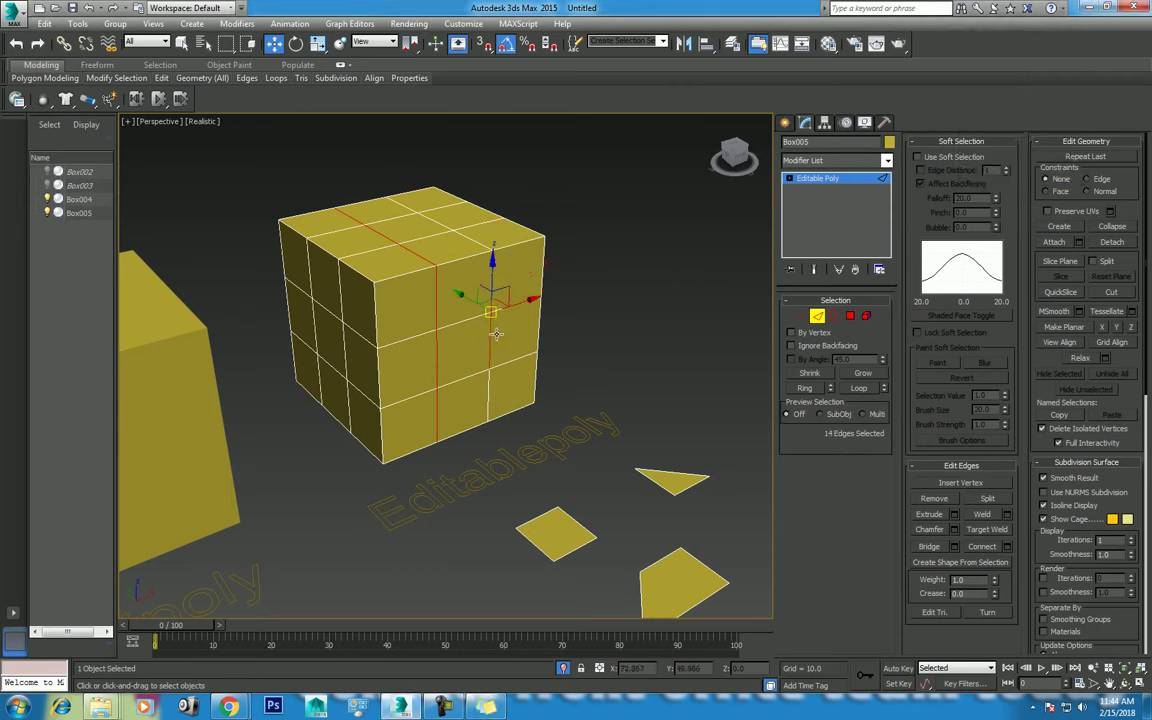
{"action": "left_click", "coordinate": [861, 388]}
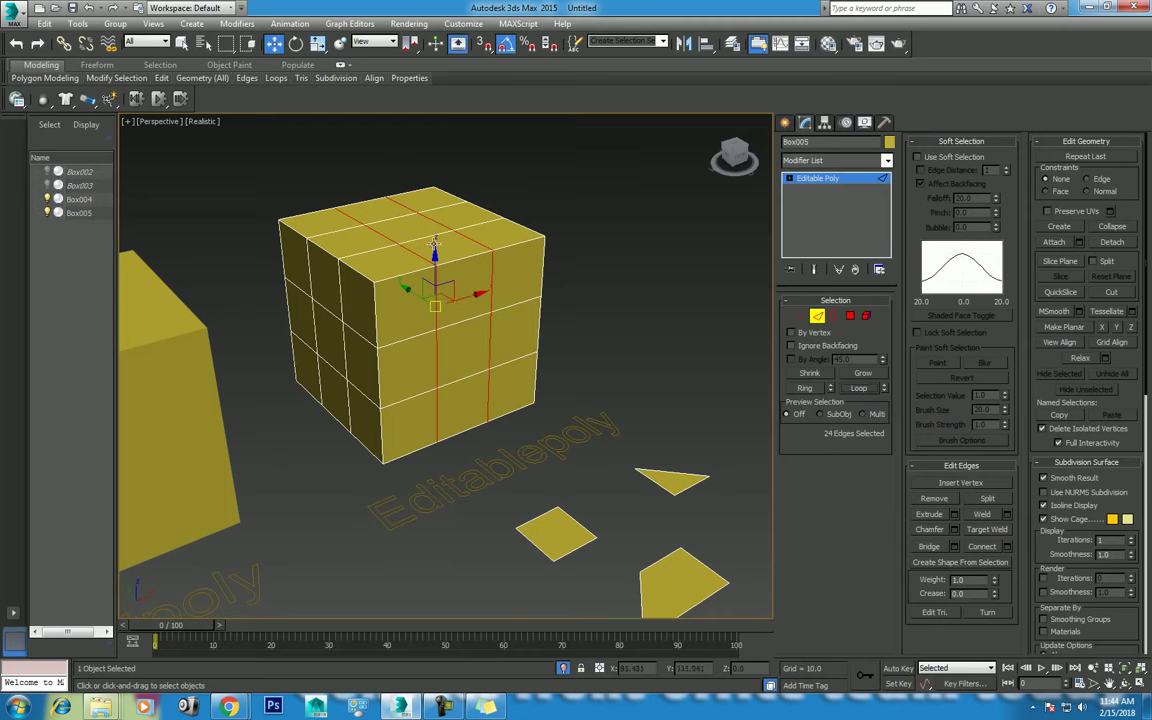
Add top-face and lower horizontal edges and Loop them, reaching 72 edges around the cube
{"action": "left_click", "coordinate": [395, 228], "text": "ctrl"}
{"action": "left_click", "coordinate": [362, 215], "text": "ctrl"}
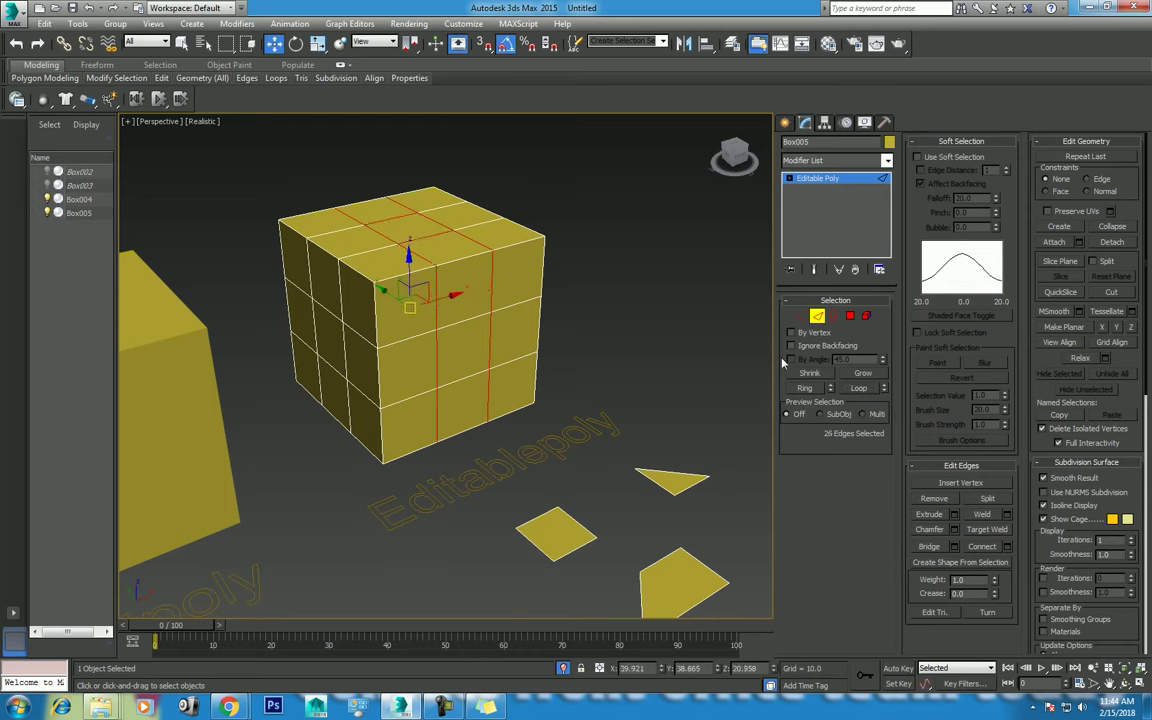
{"action": "left_click", "coordinate": [855, 389]}
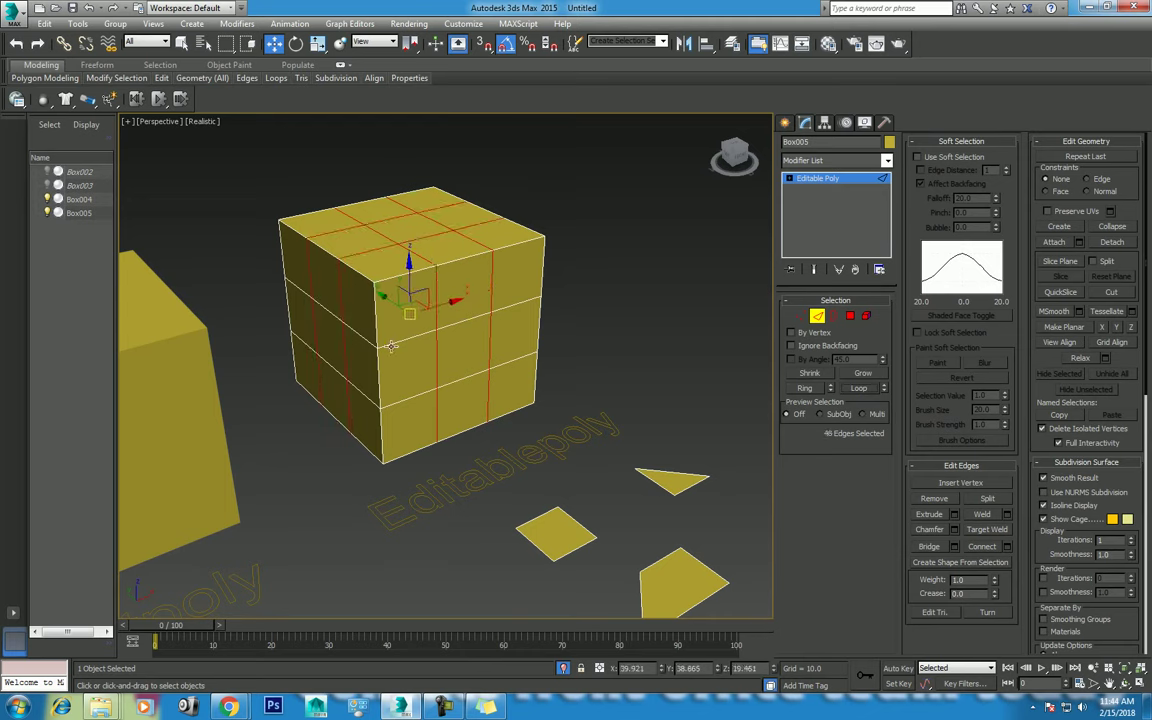
{"action": "left_click", "coordinate": [406, 399], "text": "ctrl"}
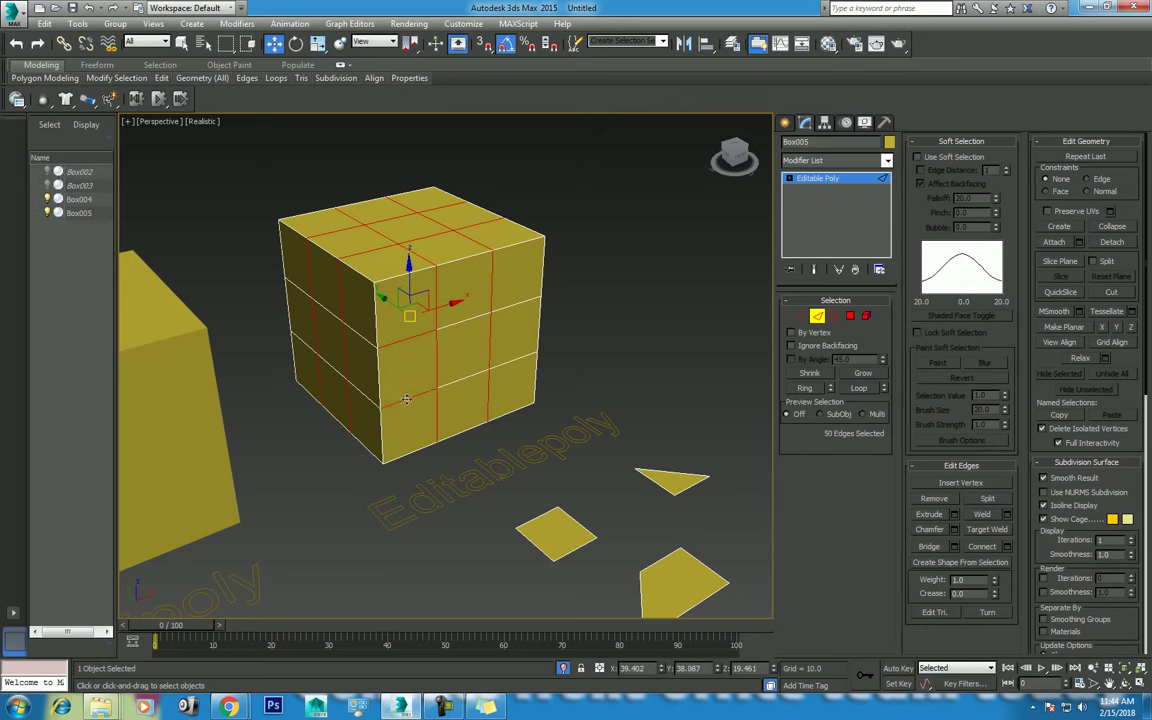
{"action": "left_click", "coordinate": [859, 389]}
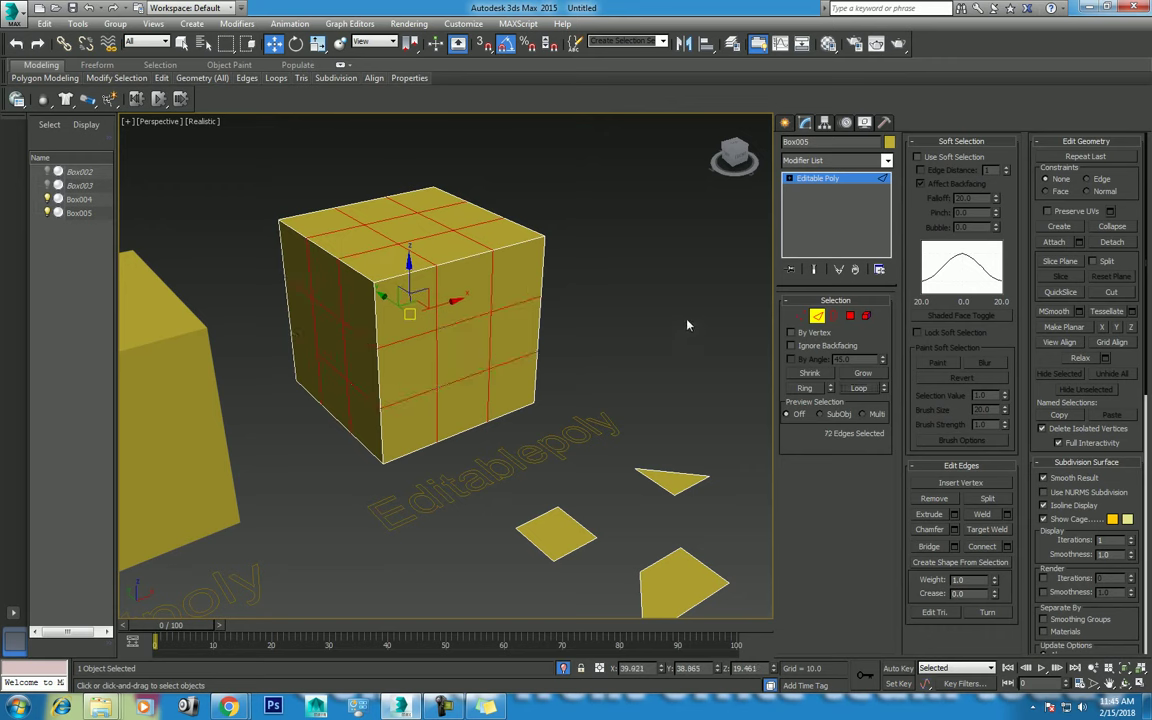
Chamfer the selected edge loops with amount 1.0 and 1 segment
{"action": "right_click", "coordinate": [579, 289]}
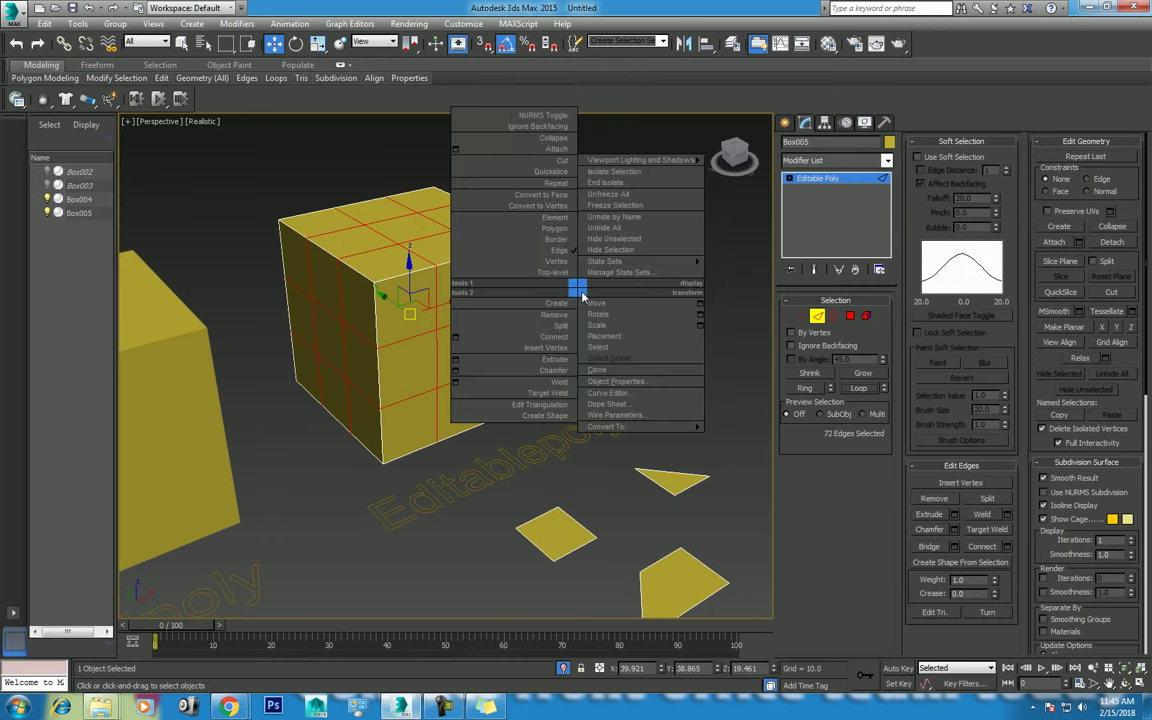
{"action": "left_click", "coordinate": [455, 371]}
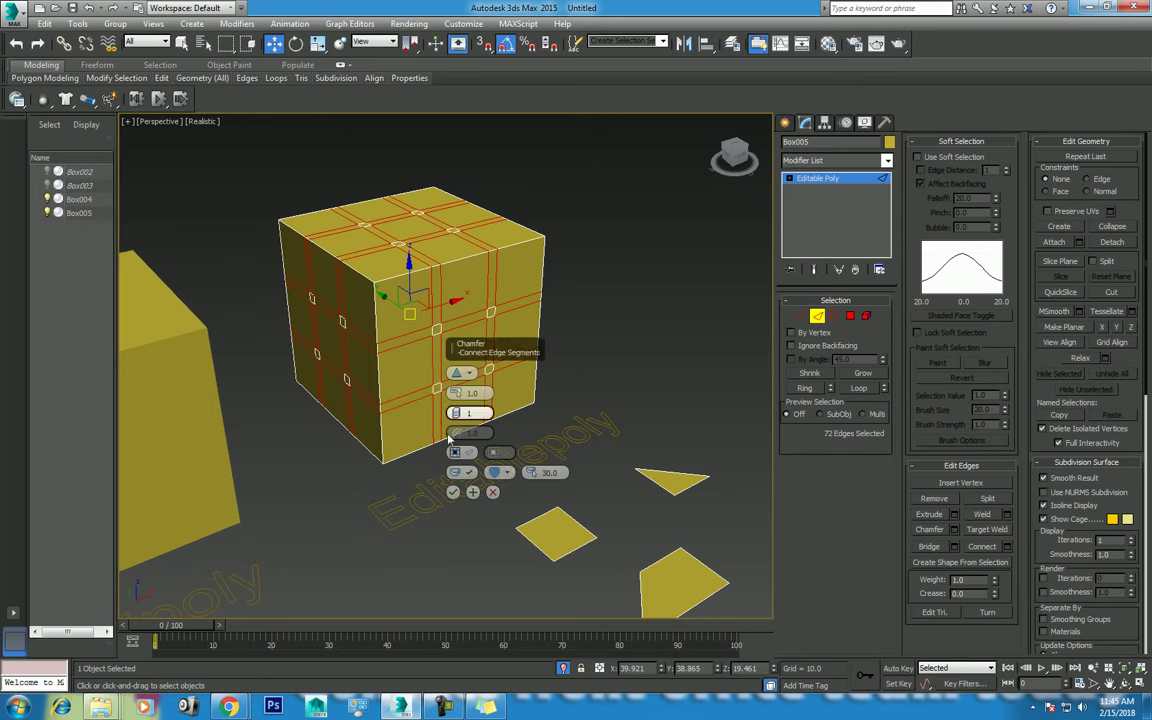
{"action": "left_click", "coordinate": [453, 492]}
Dismiss the quad menu, clear the selection and select the gridded cube as an object
{"action": "right_click", "coordinate": [453, 356]}
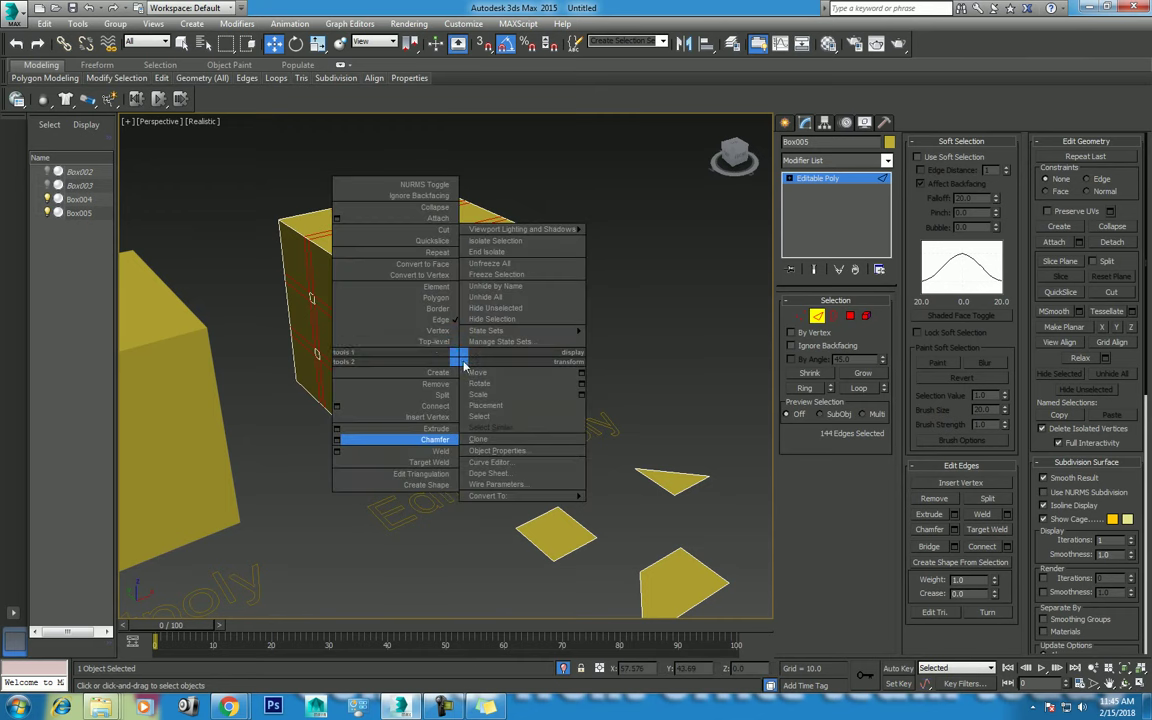
{"action": "left_click", "coordinate": [360, 310]}
{"action": "right_click", "coordinate": [458, 293]}
{"action": "scroll", "coordinate": [458, 293], "scroll_direction": "up", "scroll_amount": 2}
{"action": "scroll", "coordinate": [478, 362], "scroll_direction": "down", "scroll_amount": 5}
{"action": "left_click", "coordinate": [478, 362]}
{"action": "left_click", "coordinate": [361, 358]}
Show the home grid and Shift-drag the cube to the right to clone it as Box006
{"action": "key", "text": "g"}
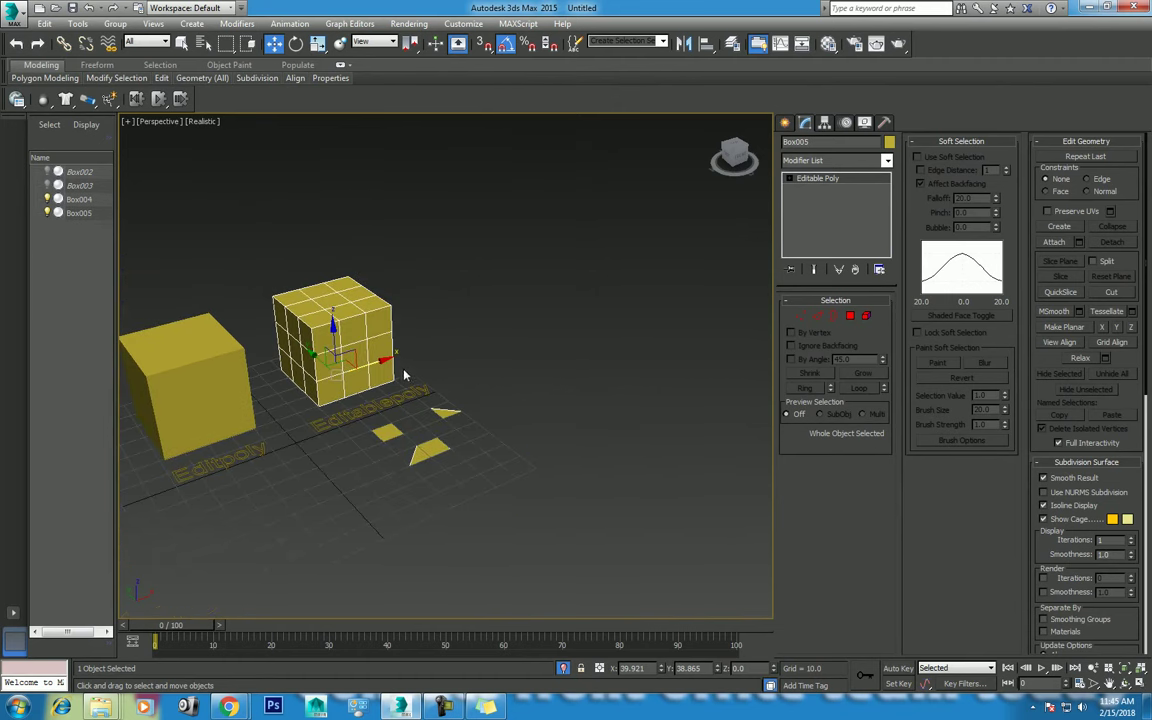
{"action": "left_click_drag", "start_coordinate": [379, 360], "coordinate": [506, 321], "text": "shift"}
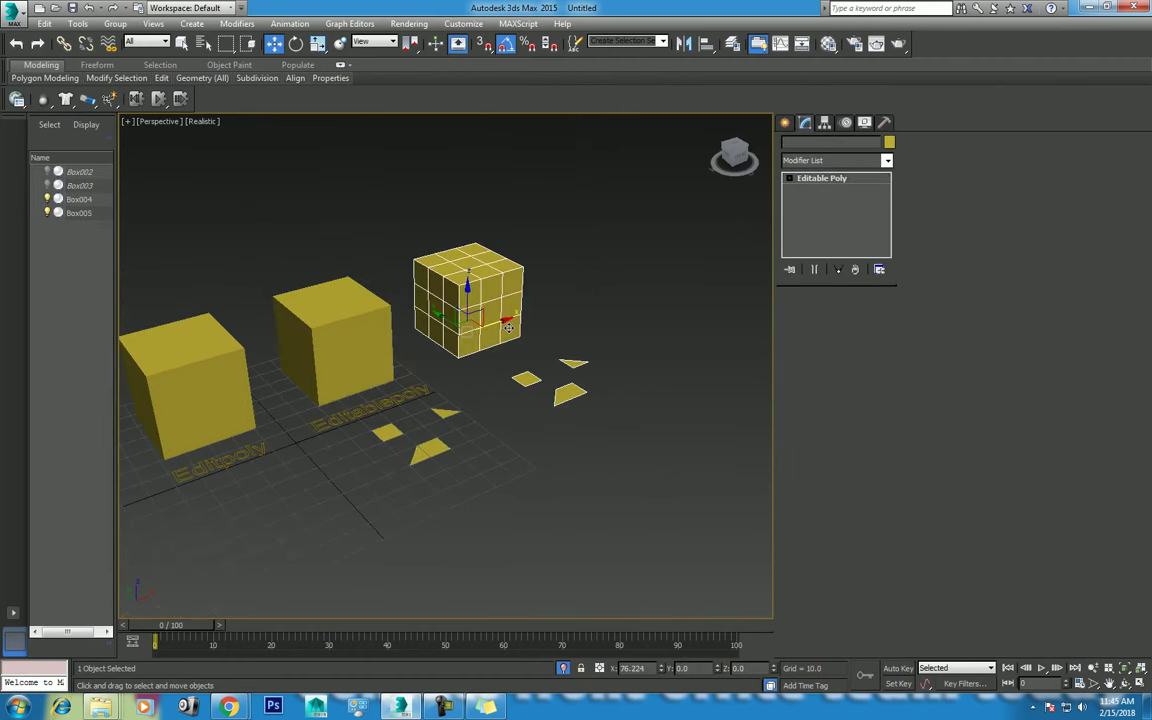
{"action": "left_click", "coordinate": [577, 411]}
Unhide all hidden boxes from the quad menu
{"action": "scroll", "coordinate": [489, 350], "scroll_direction": "up", "scroll_amount": 5}
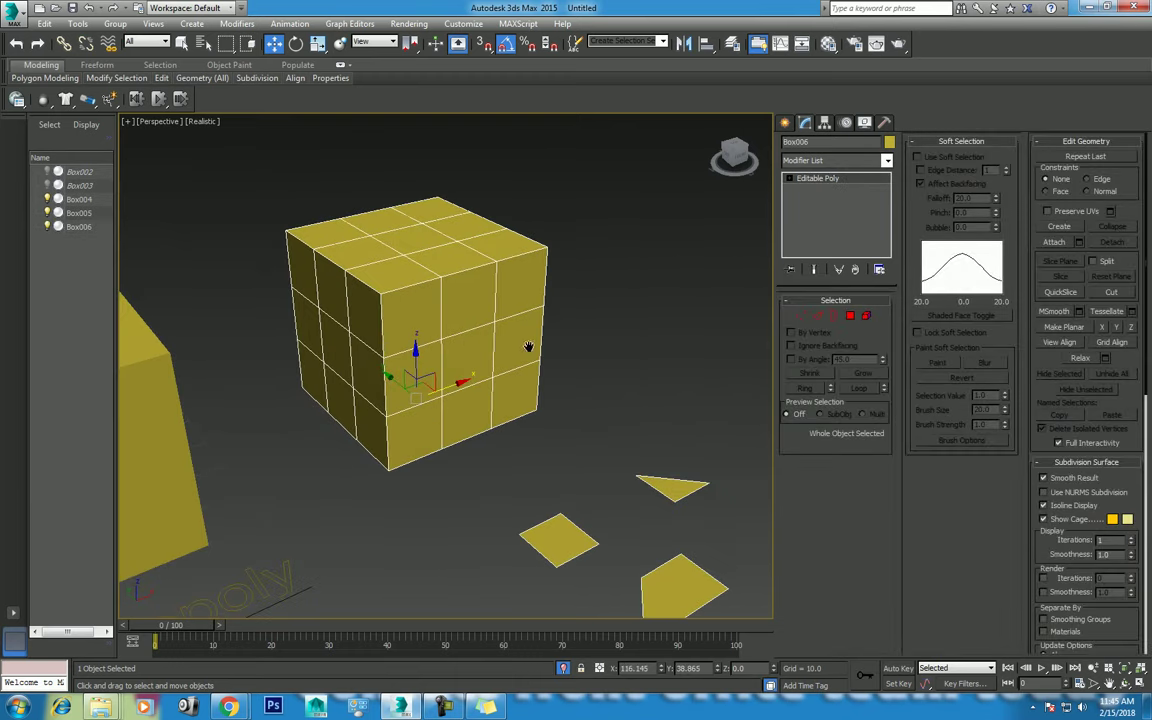
{"action": "scroll", "coordinate": [558, 360], "scroll_direction": "down", "scroll_amount": 5}
{"action": "scroll", "coordinate": [580, 357], "scroll_direction": "down", "scroll_amount": 2}
{"action": "right_click", "coordinate": [566, 303]}
{"action": "left_click", "coordinate": [615, 293]}
Select the Bevel, Extrude and Outline labels and move them beside the new cube
{"action": "middle_click_drag", "start_coordinate": [378, 387], "coordinate": [340, 420], "text": "alt"}
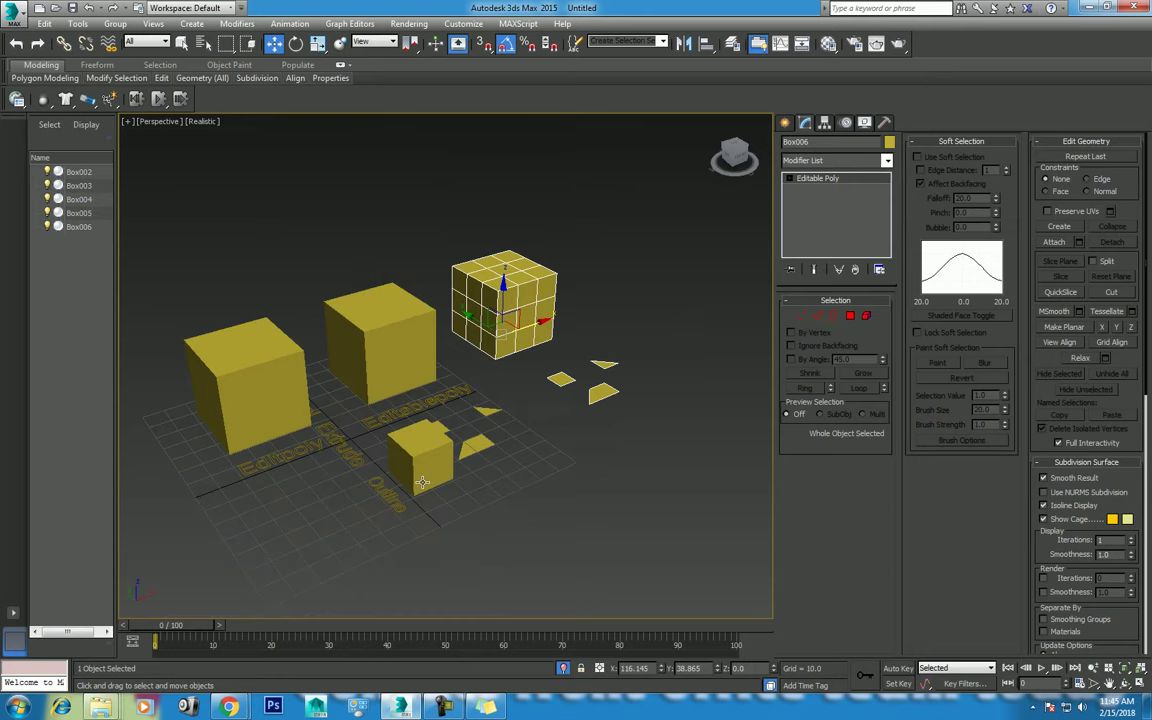
{"action": "left_click", "coordinate": [340, 436]}
{"action": "left_click", "coordinate": [340, 436], "text": "ctrl"}
{"action": "left_click", "coordinate": [358, 452], "text": "ctrl"}
{"action": "mouse_move", "coordinate": [405, 430]}
{"action": "left_mouse_down"}
{"action": "mouse_move", "coordinate": [500, 394]}
{"action": "mouse_move", "coordinate": [605, 405]}
{"action": "left_mouse_up"}
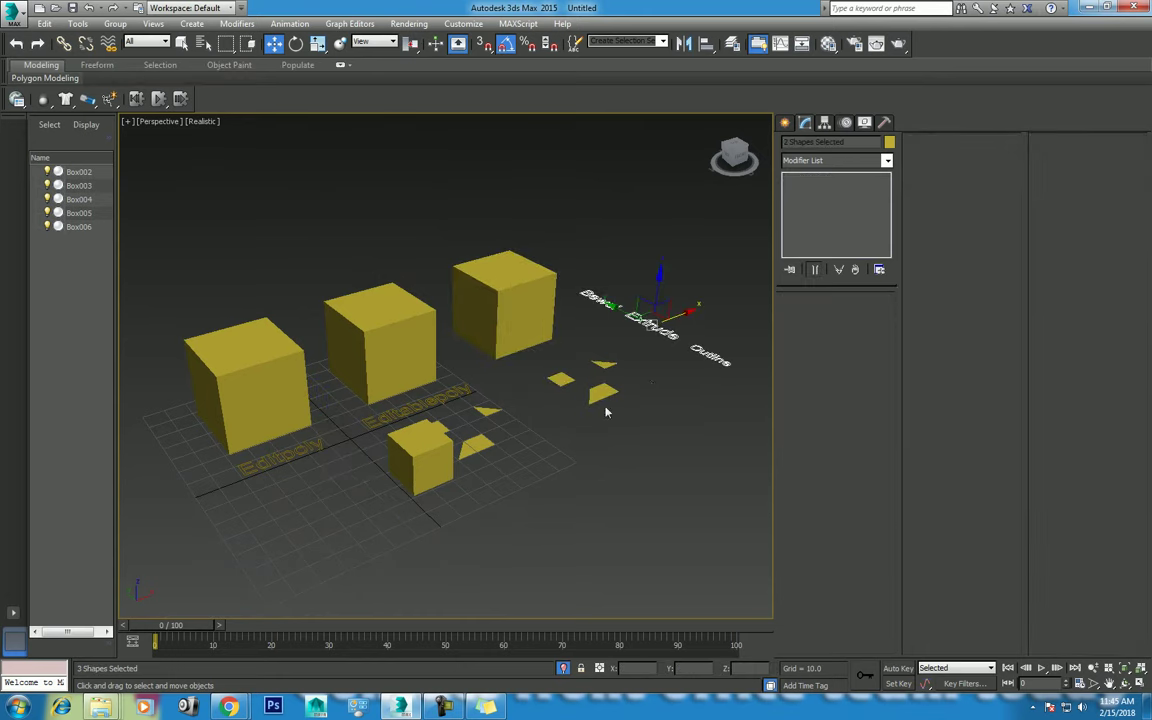
{"action": "scroll", "coordinate": [548, 404], "scroll_direction": "up", "scroll_amount": 4}
Loop-select Box006's side edges and chamfer them at 1.0 via Chamfer settings
{"action": "left_click", "coordinate": [309, 329]}
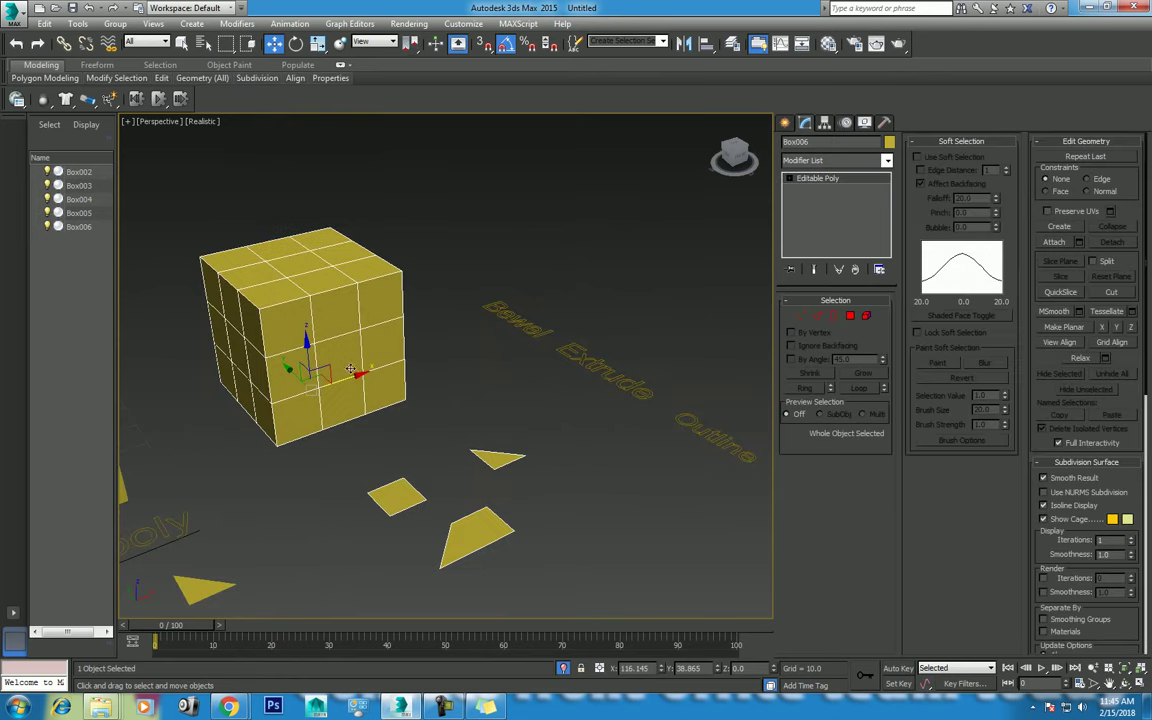
{"action": "left_click", "coordinate": [818, 316]}
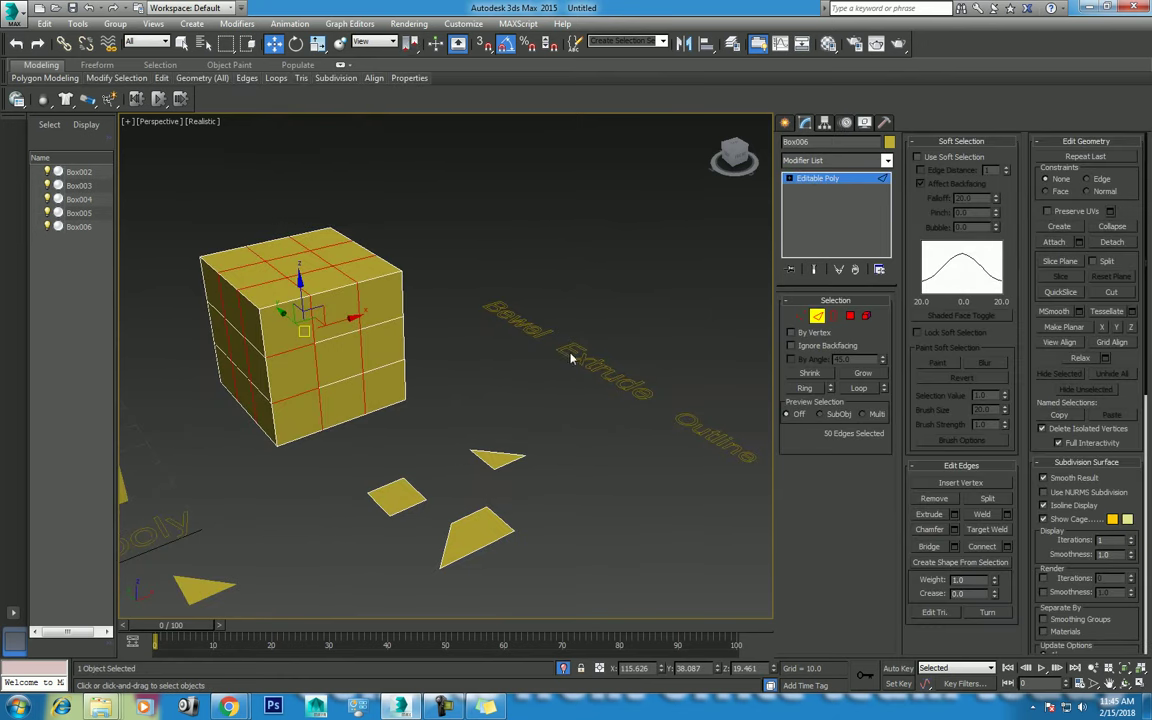
{"action": "left_click", "coordinate": [860, 388]}
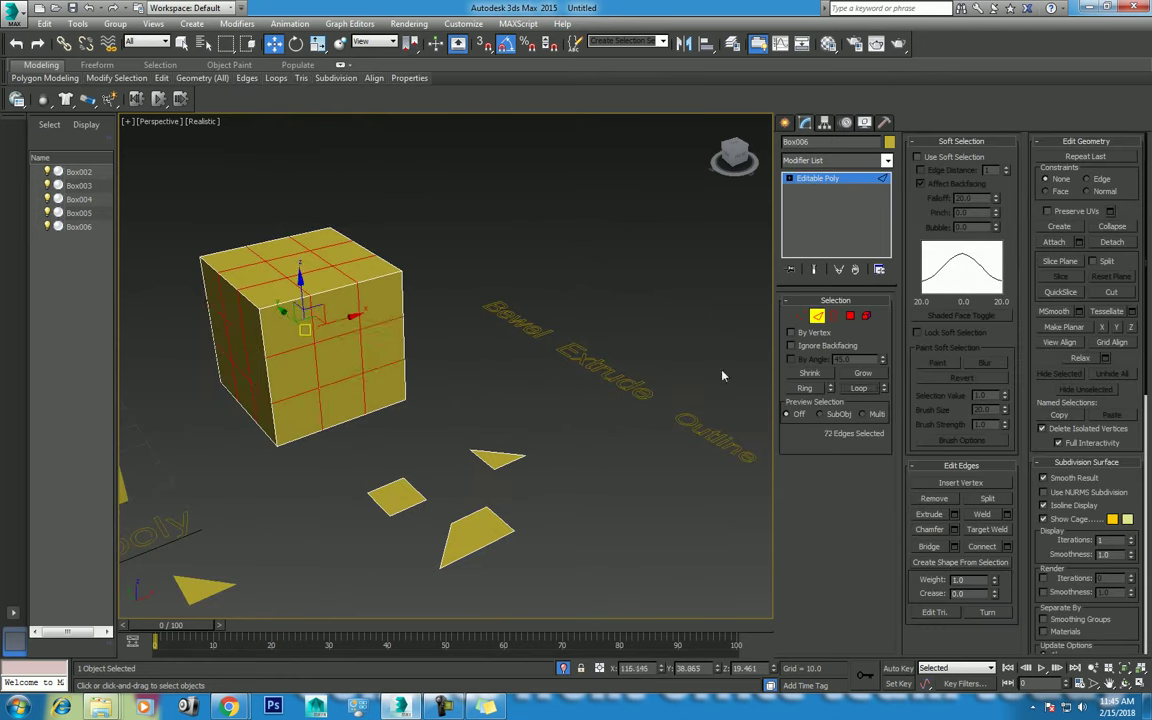
{"action": "right_click", "coordinate": [391, 316]}
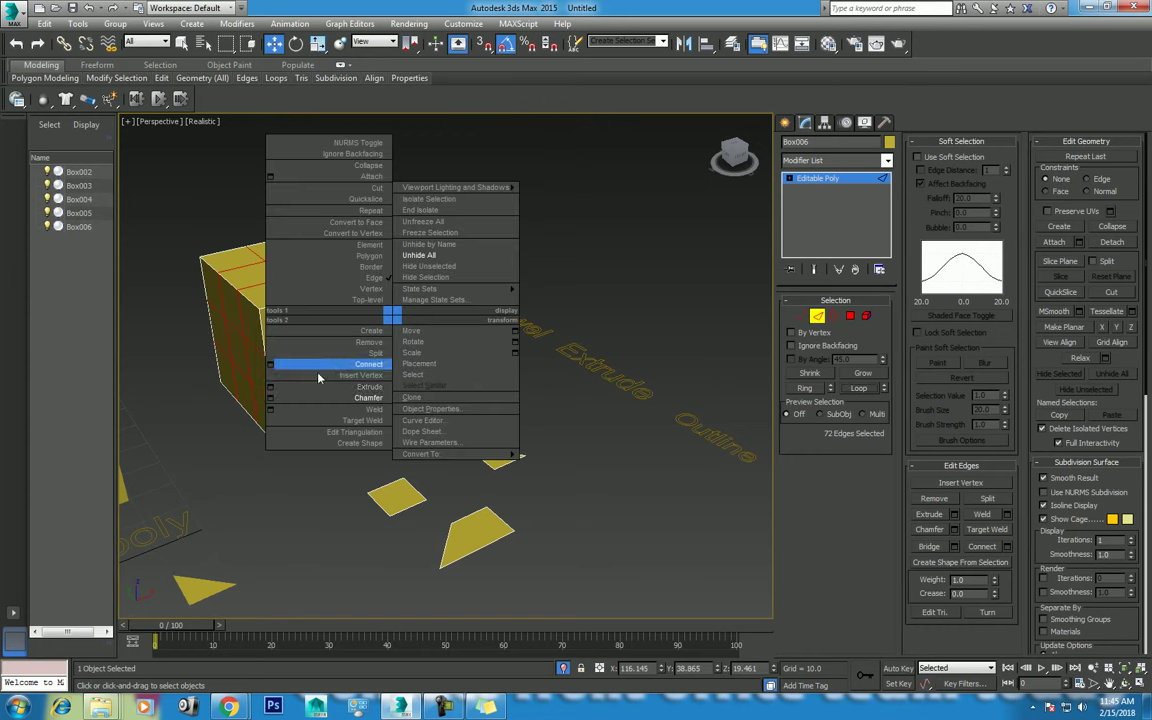
{"action": "left_click", "coordinate": [271, 400]}
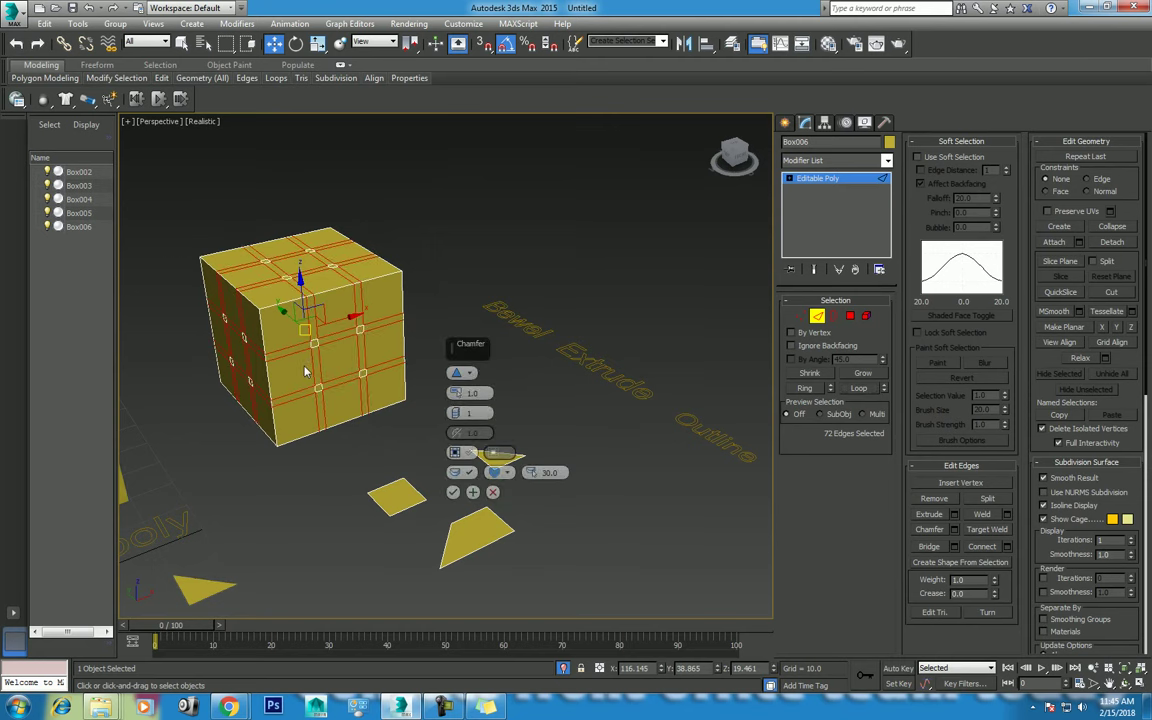
{"action": "left_click", "coordinate": [452, 493]}
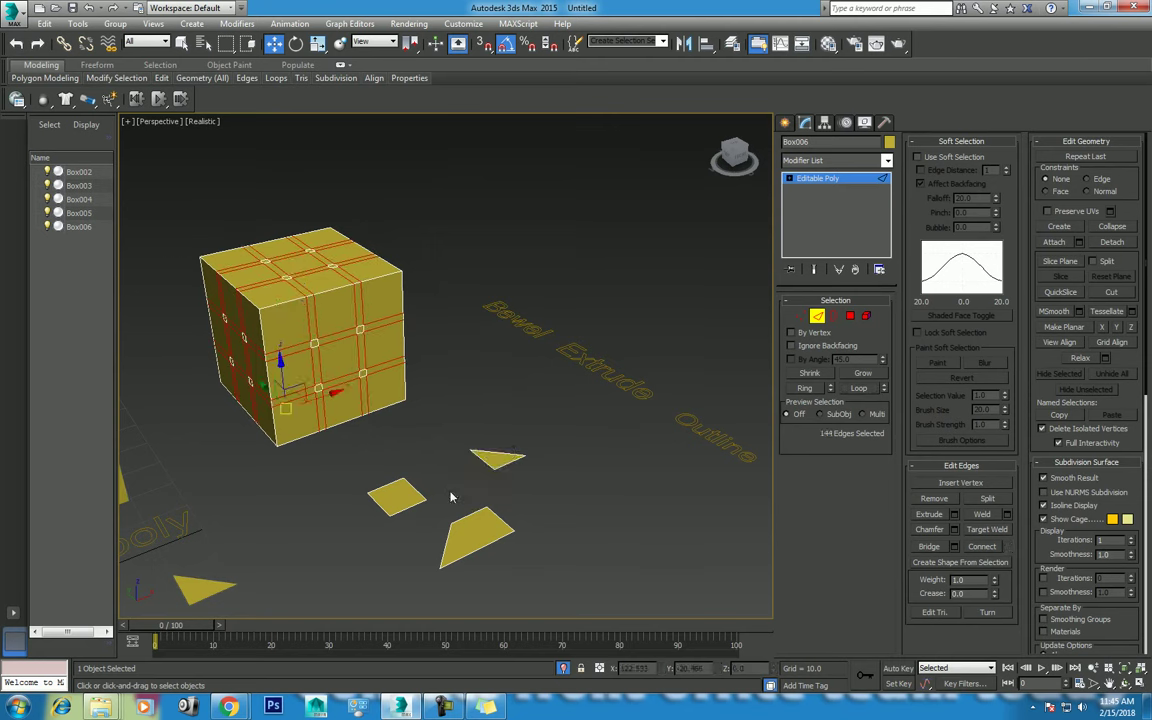
Create a text shape reading 'Chamfer' at size 10 in front of the new cube
{"action": "left_click", "coordinate": [784, 123]}
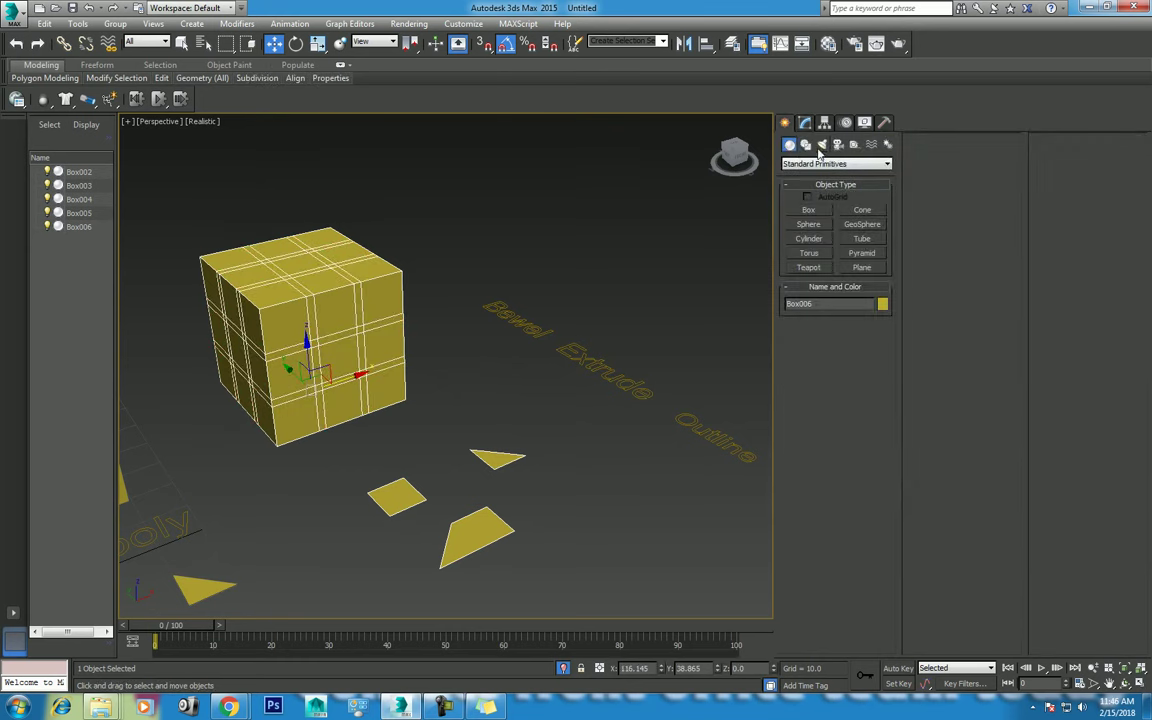
{"action": "left_click", "coordinate": [805, 144]}
{"action": "left_click", "coordinate": [809, 279]}
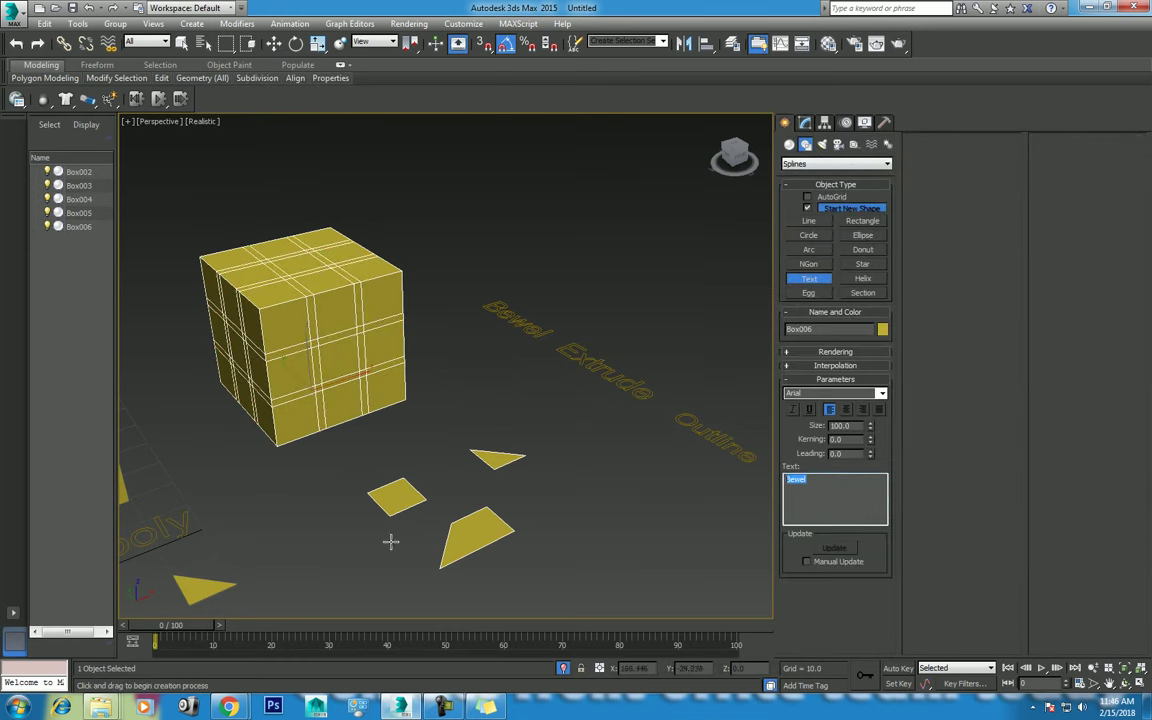
{"action": "left_click", "coordinate": [411, 487]}
{"action": "double_click", "coordinate": [817, 488]}
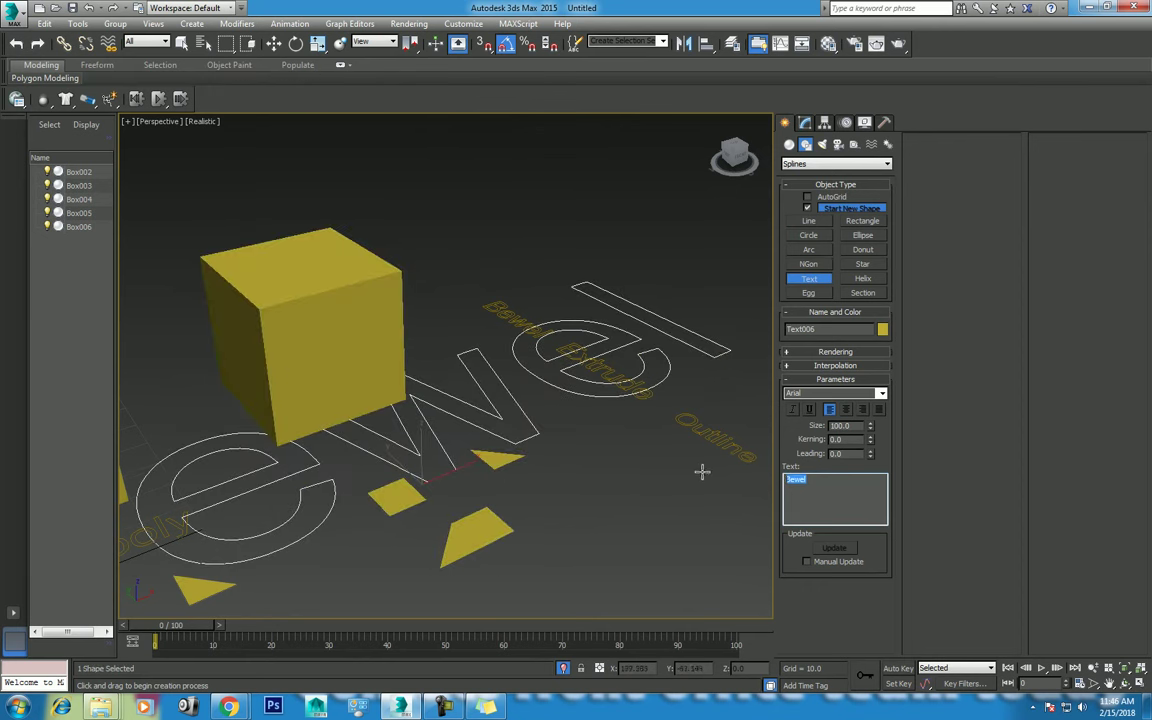
{"action": "type", "text": "Ch"}
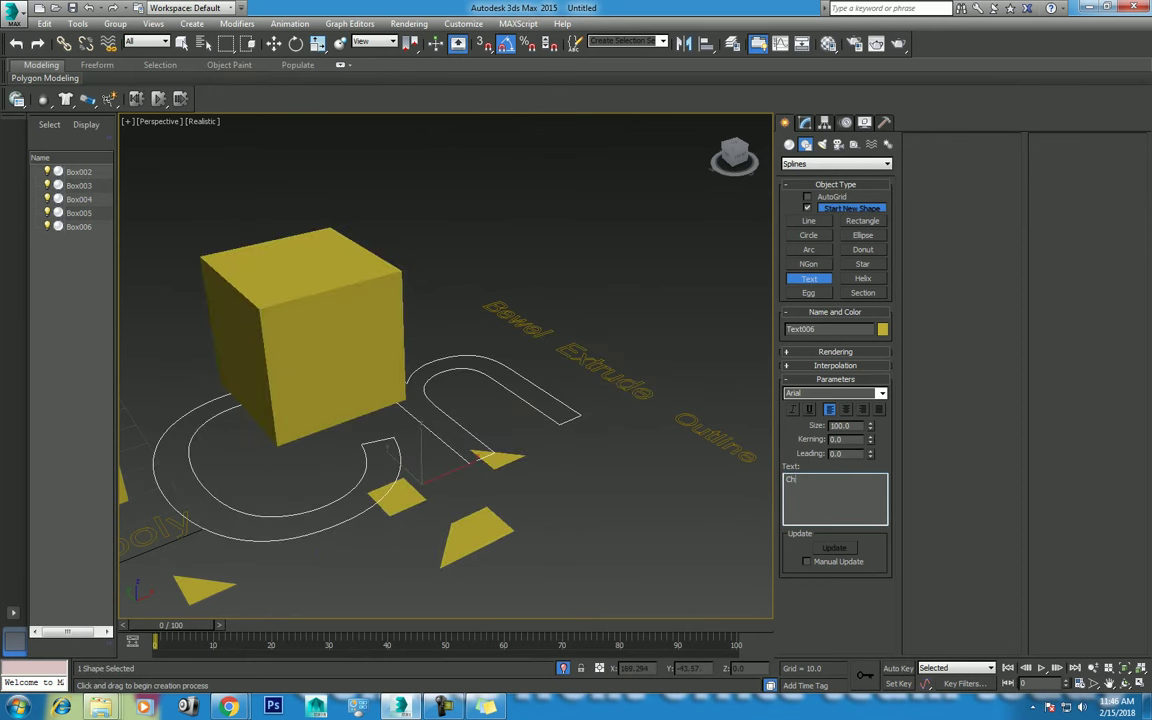
{"action": "type", "text": "amfer"}
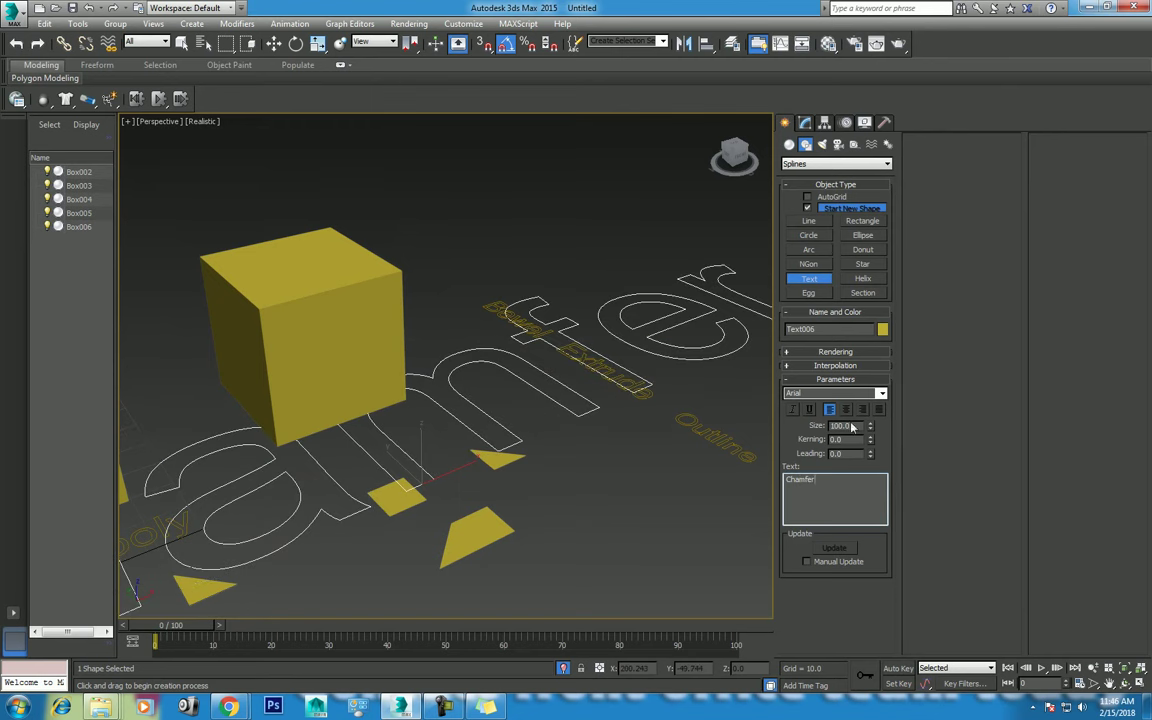
{"action": "double_click", "coordinate": [840, 426]}
{"action": "type", "text": "10"}
{"action": "key", "text": "Return"}
Leave text creation for the Move tool and select Box006
{"action": "scroll", "coordinate": [499, 495], "scroll_direction": "up", "scroll_amount": 2}
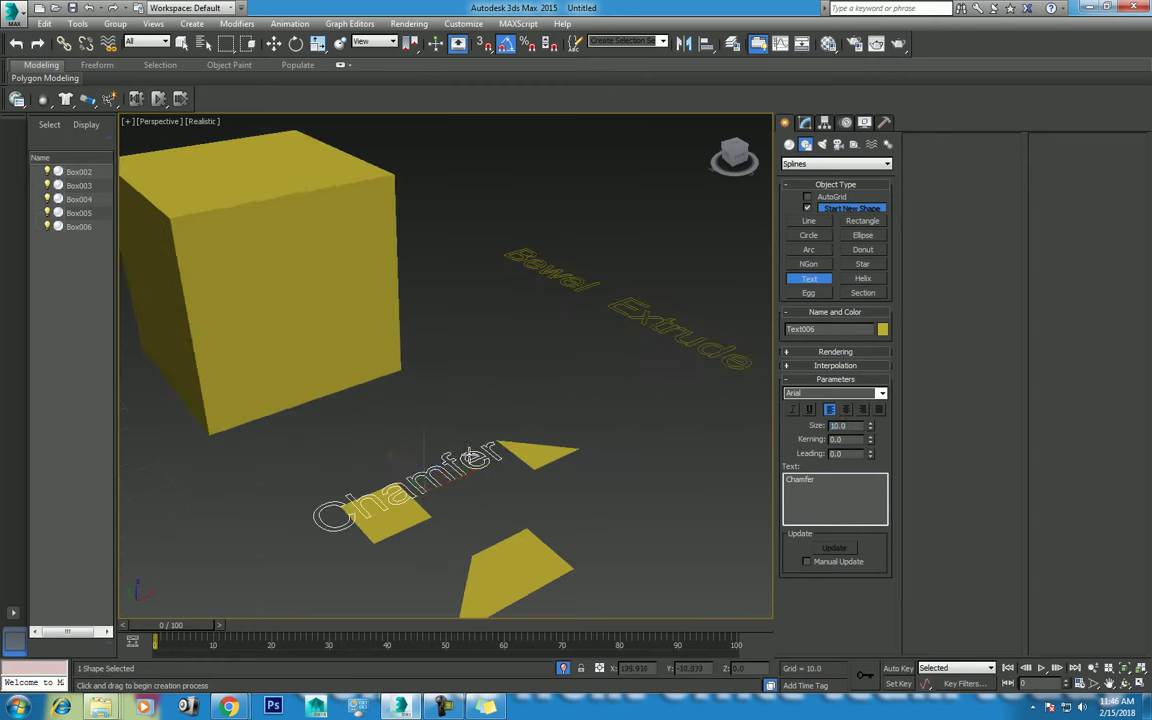
{"action": "key", "text": "w"}
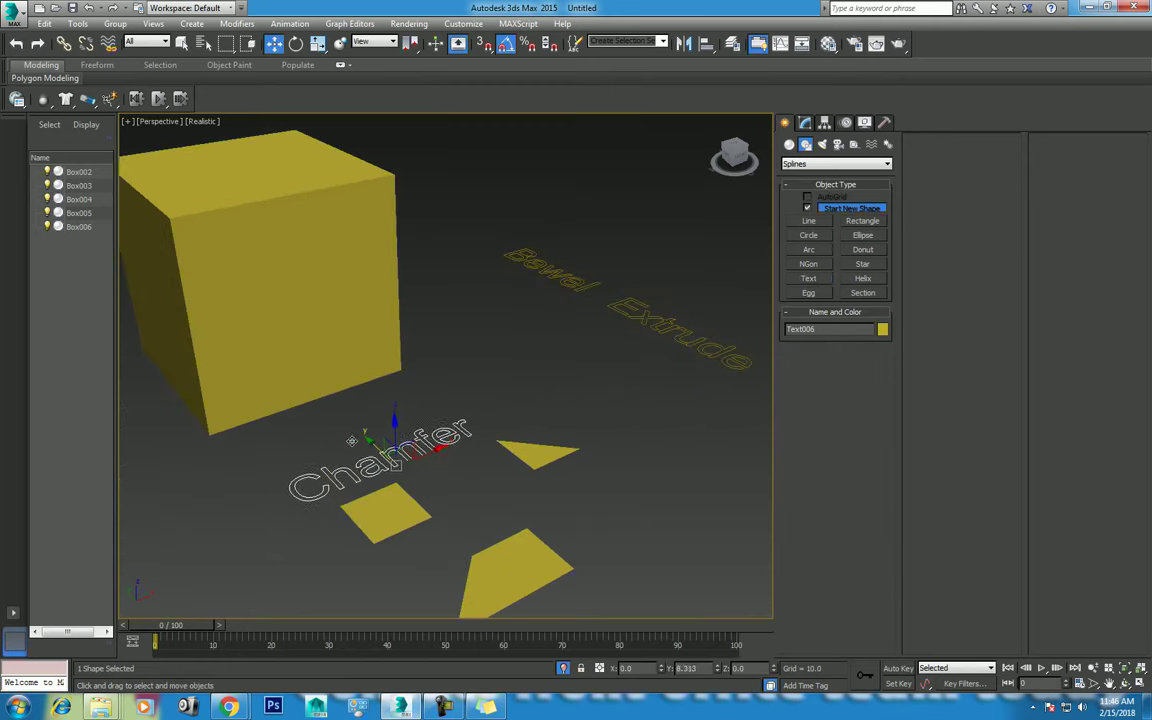
{"action": "left_click", "coordinate": [277, 322]}
Delete the stray flat square, triangle and trapezoid polygons from Box006 at Polygon level
{"action": "middle_click_drag", "start_coordinate": [303, 342], "coordinate": [355, 340]}
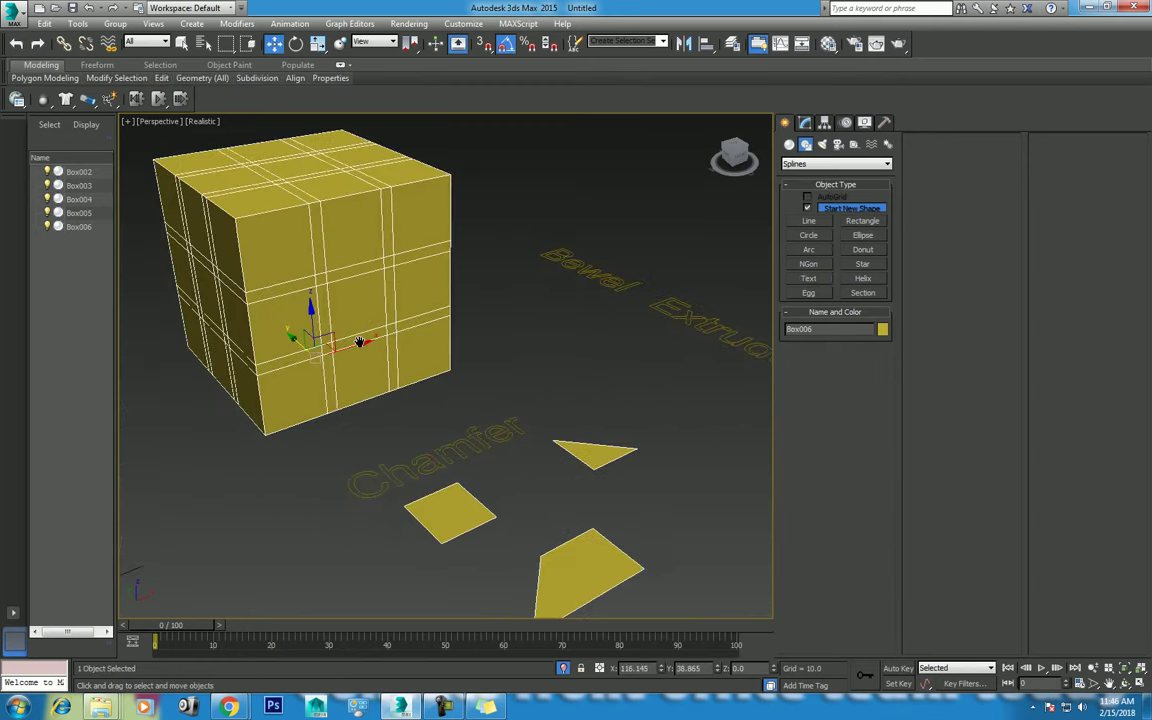
{"action": "middle_click_drag", "start_coordinate": [360, 278], "coordinate": [391, 233]}
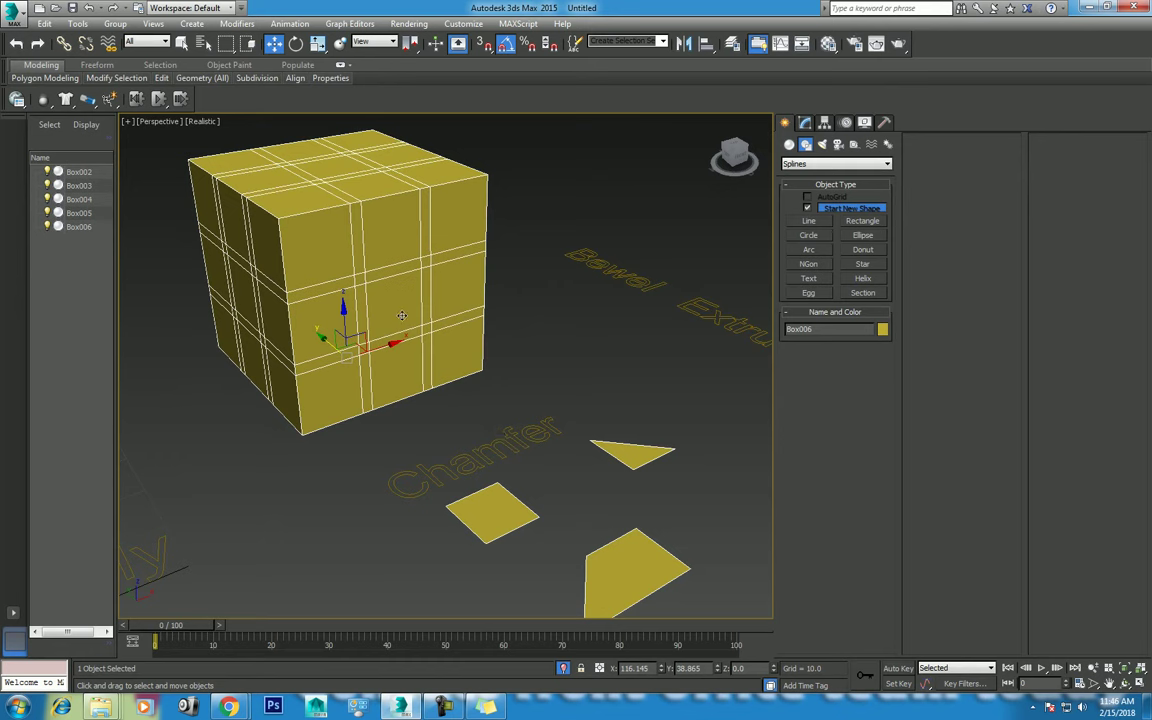
{"action": "left_click", "coordinate": [805, 122]}
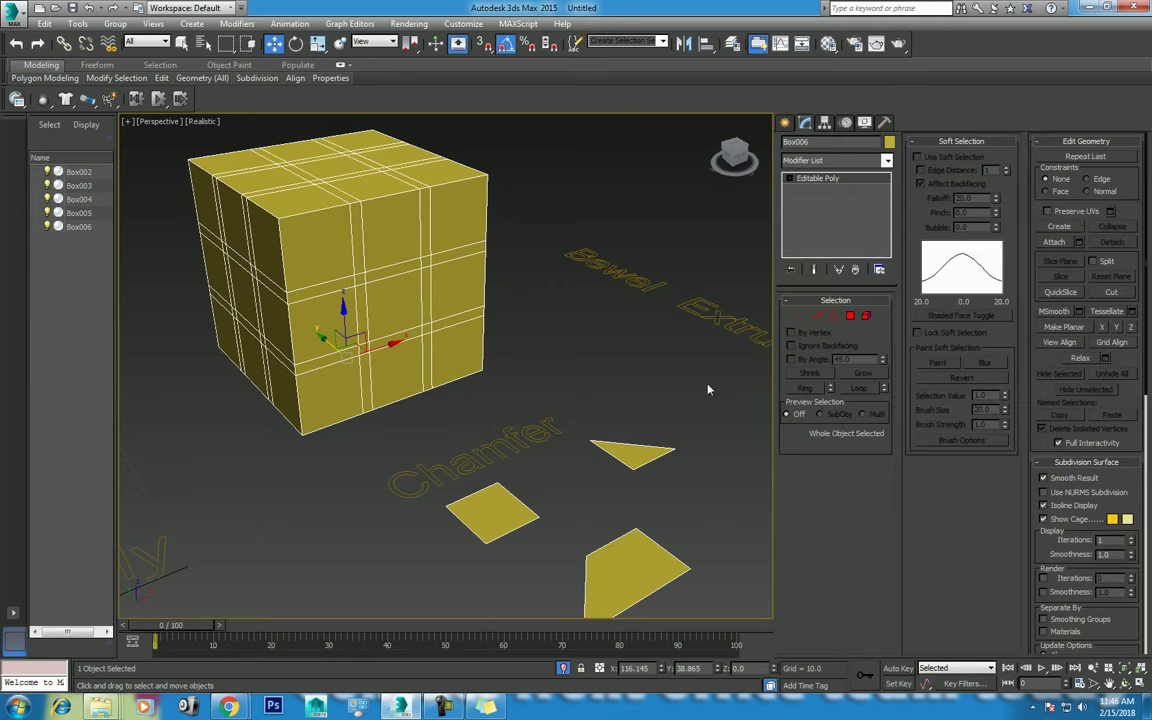
{"action": "key", "text": "4"}
{"action": "left_click", "coordinate": [626, 575]}
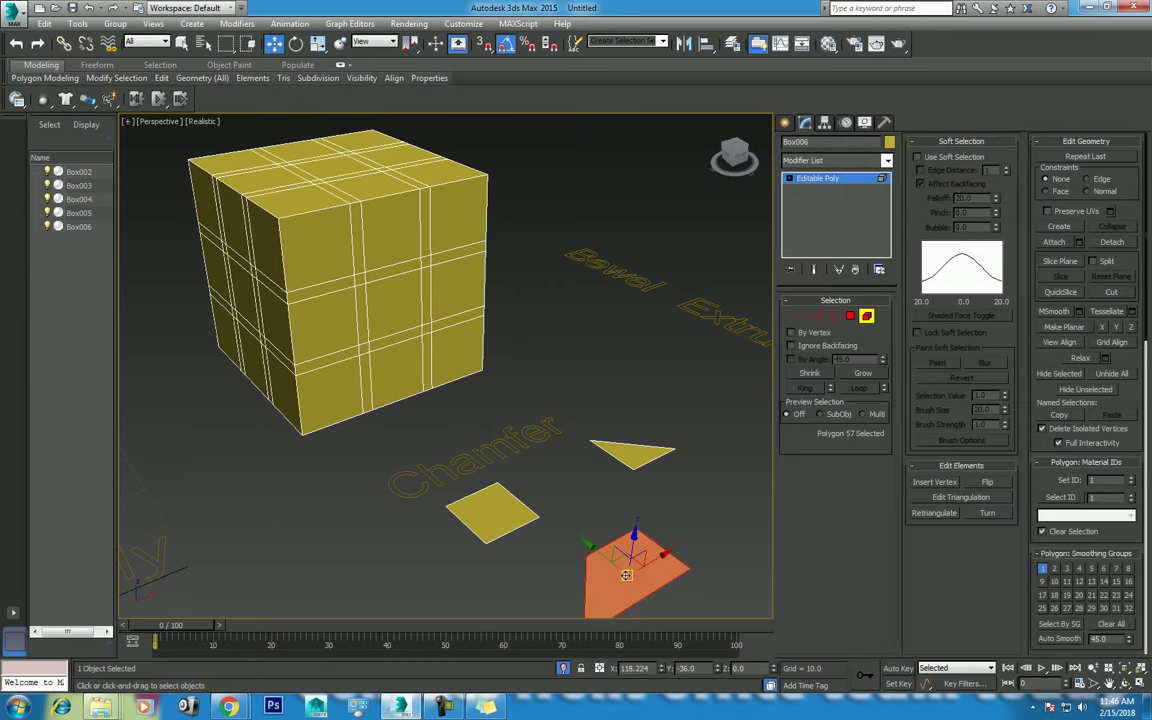
{"action": "key", "text": "Delete"}
{"action": "left_click", "coordinate": [510, 515]}
{"action": "key", "text": "Delete"}
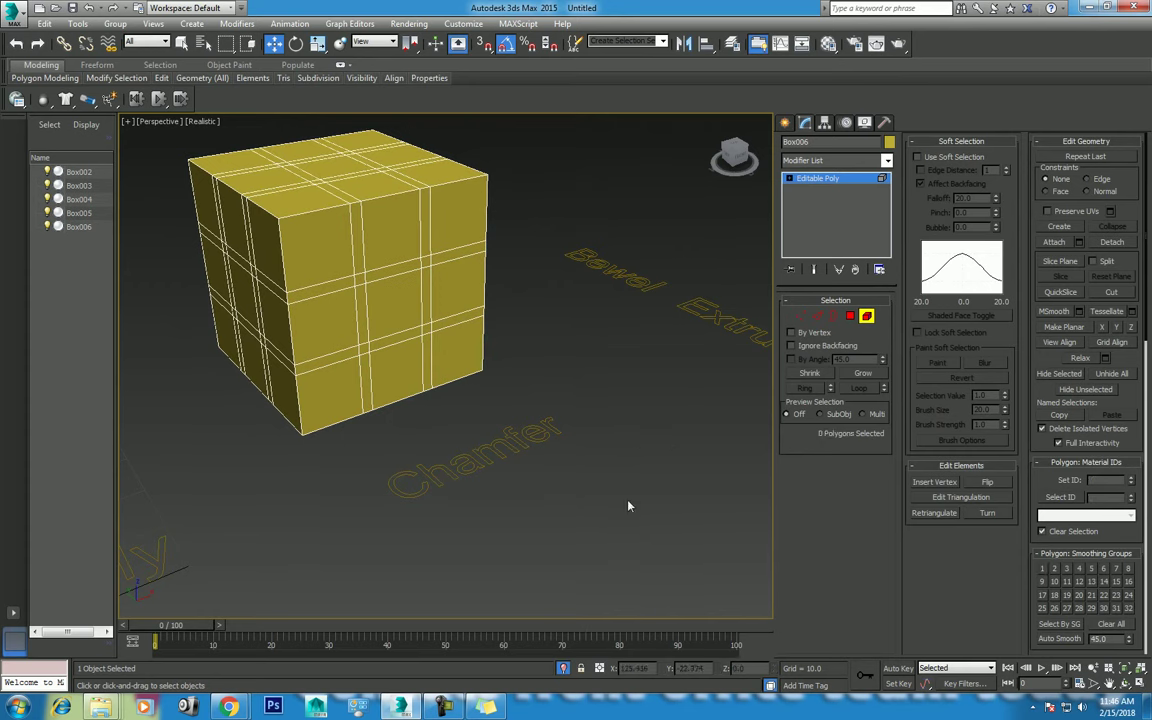
Return to top level and select the Chamfer text label
{"action": "right_click", "coordinate": [518, 424]}
{"action": "left_click", "coordinate": [495, 406]}
{"action": "left_click", "coordinate": [408, 480]}
Enable the Chamfer text in renderer and viewport with a Thickness of 0.37, then select Box006
{"action": "left_click", "coordinate": [830, 300]}
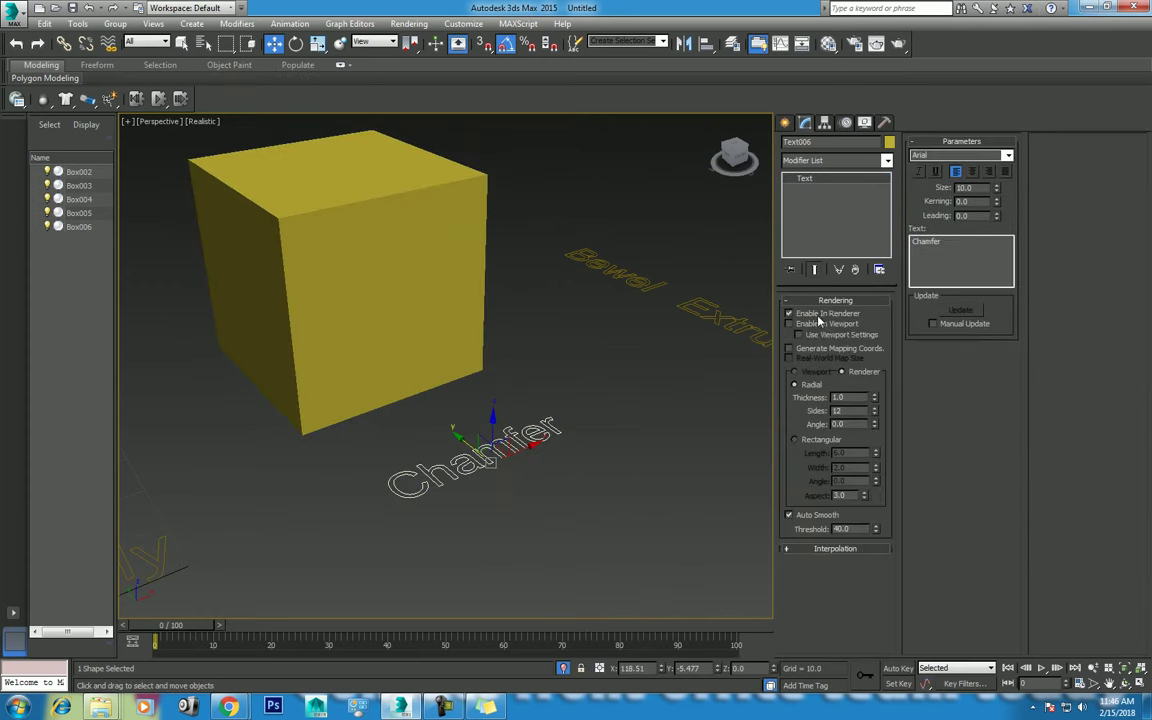
{"action": "left_click", "coordinate": [789, 324]}
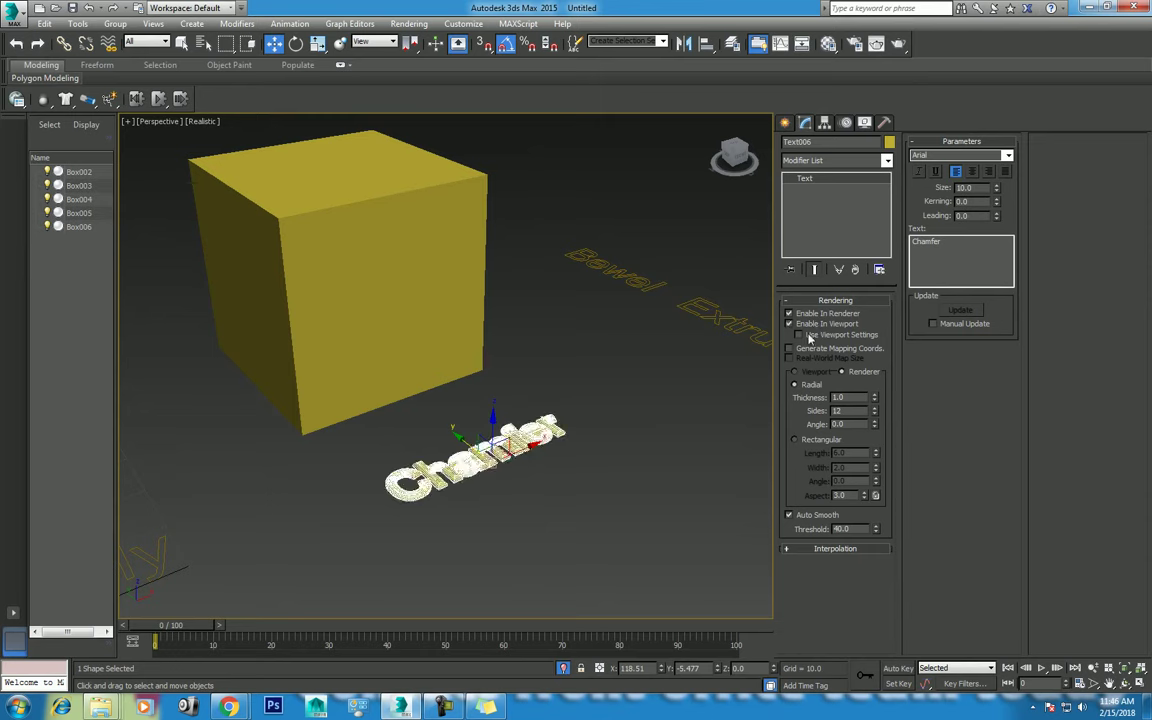
{"action": "left_click", "coordinate": [874, 401]}
{"action": "left_click_drag", "start_coordinate": [869, 443], "coordinate": [868, 441]}
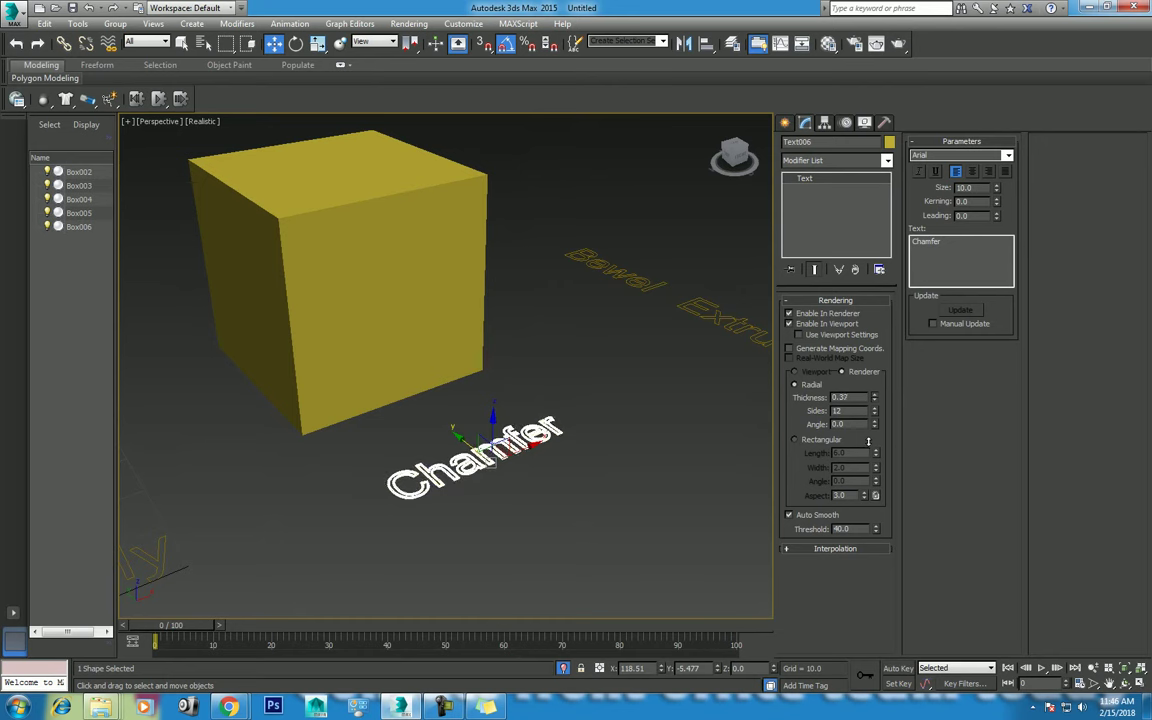
{"action": "left_click", "coordinate": [641, 357]}
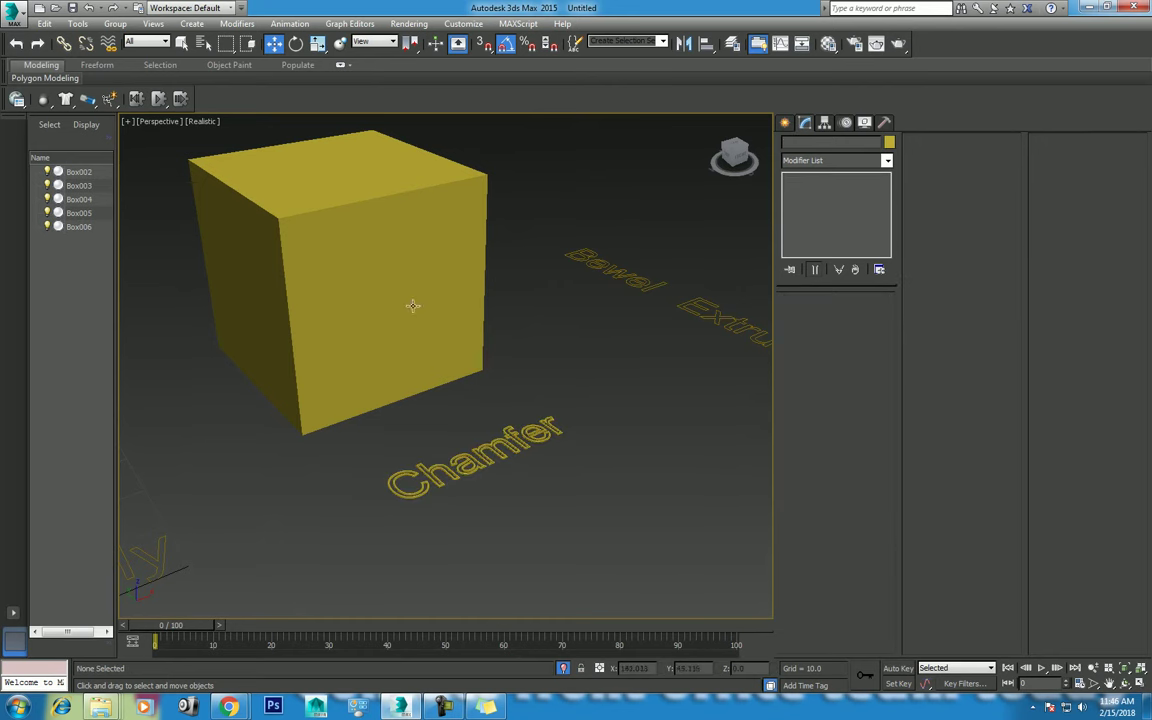
{"action": "left_click", "coordinate": [413, 305]}
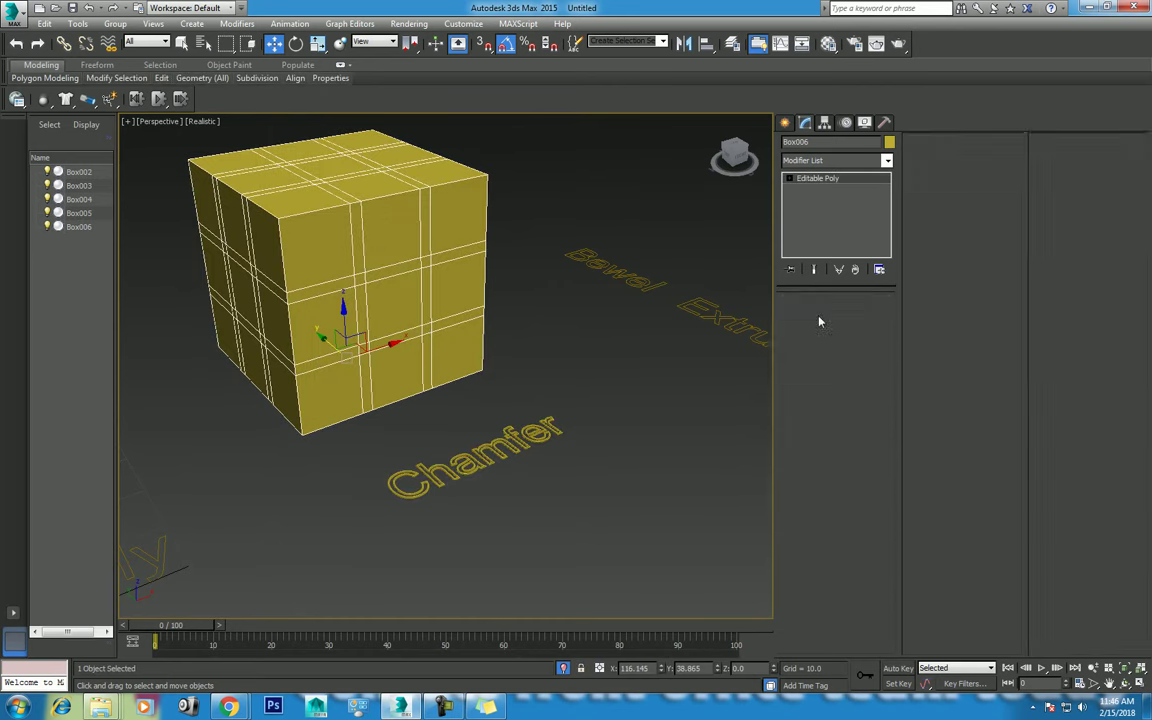
Put Box006 in Edge sub-object mode, then return it to Top-level from the quad menu
{"action": "left_click", "coordinate": [818, 318]}
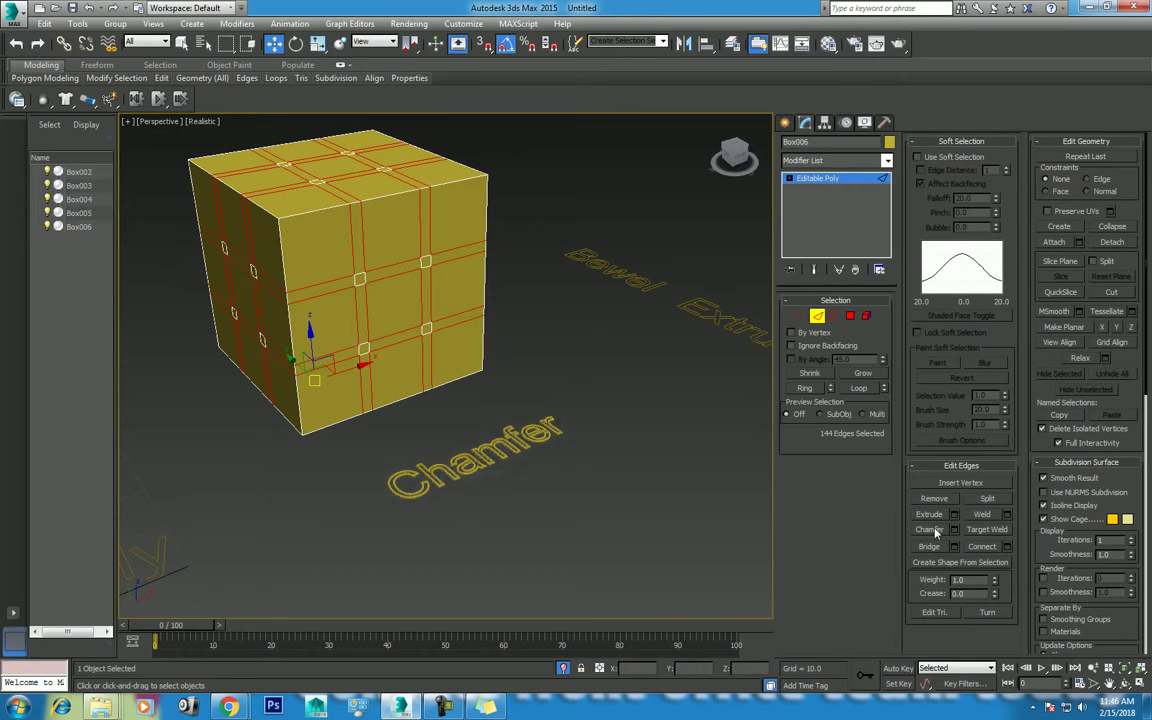
{"action": "mouse_move", "coordinate": [393, 345]}
{"action": "middle_mouse_down", "text": "alt"}
{"action": "mouse_move", "coordinate": [362, 402]}
{"action": "mouse_move", "coordinate": [368, 393]}
{"action": "middle_mouse_up", "text": "alt"}
{"action": "right_click", "coordinate": [309, 349]}
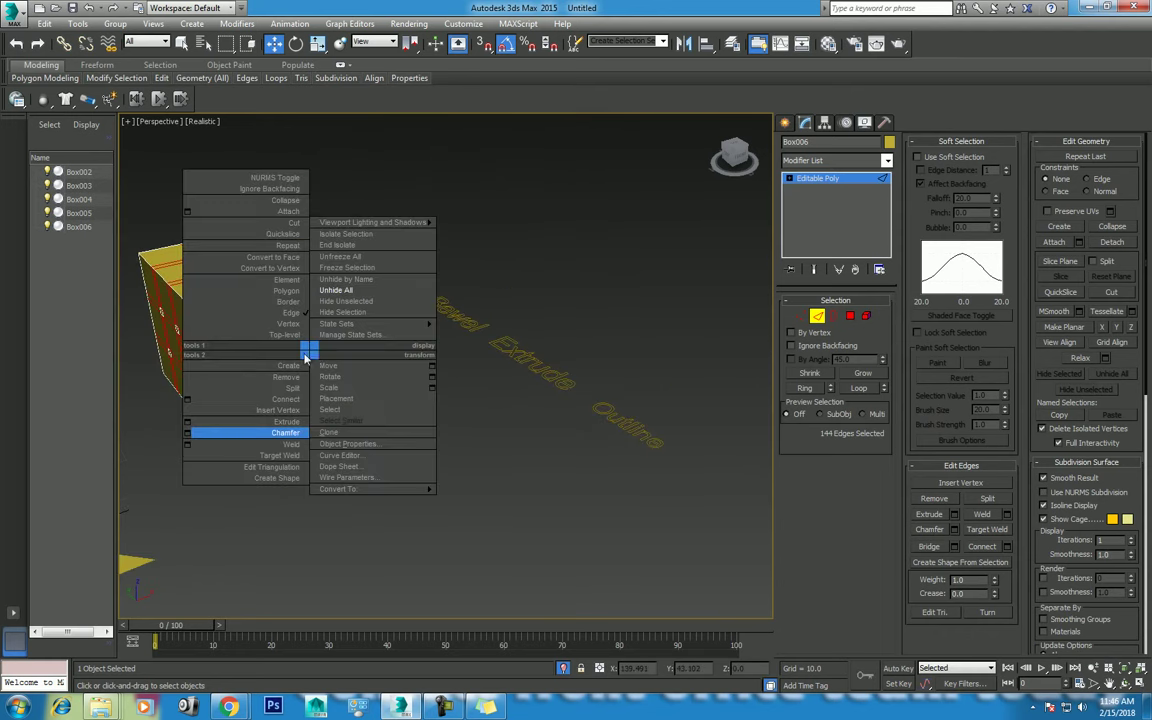
{"action": "left_click", "coordinate": [284, 338]}
Shift-drag an independent copy of the cube and its Chamfer label to the right
{"action": "left_click", "coordinate": [345, 460], "text": "ctrl"}
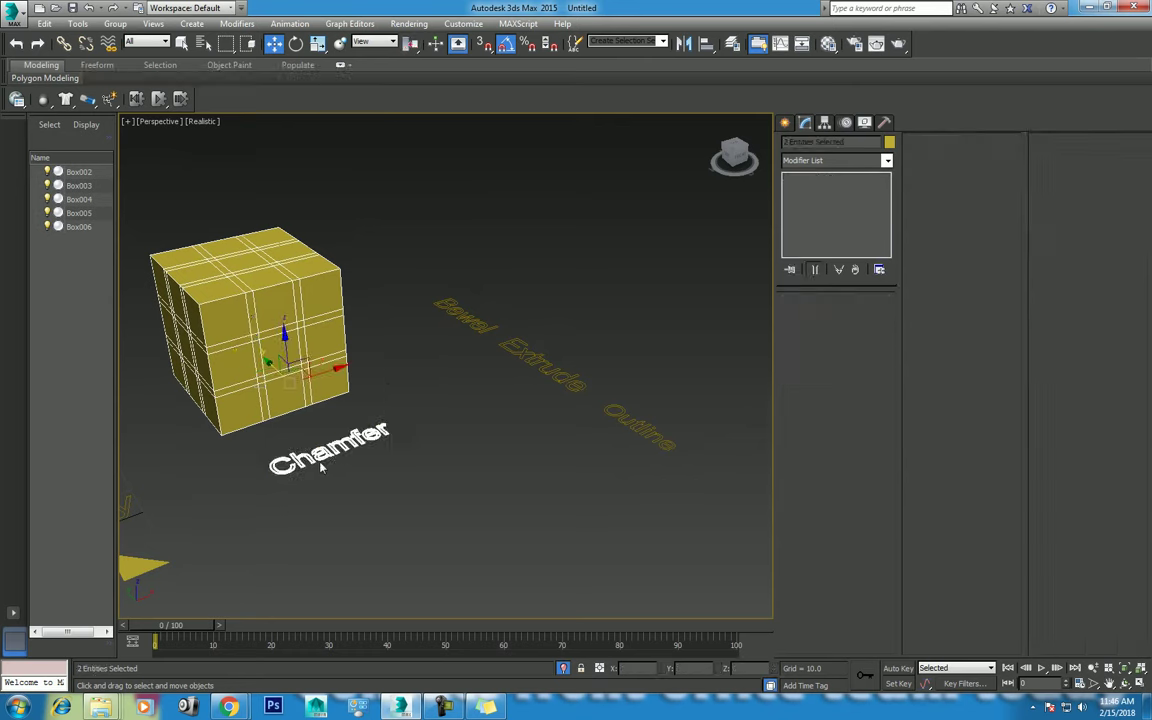
{"action": "scroll", "coordinate": [345, 462], "scroll_direction": "up", "scroll_amount": 1}
{"action": "left_click_drag", "start_coordinate": [364, 335], "coordinate": [247, 463]}
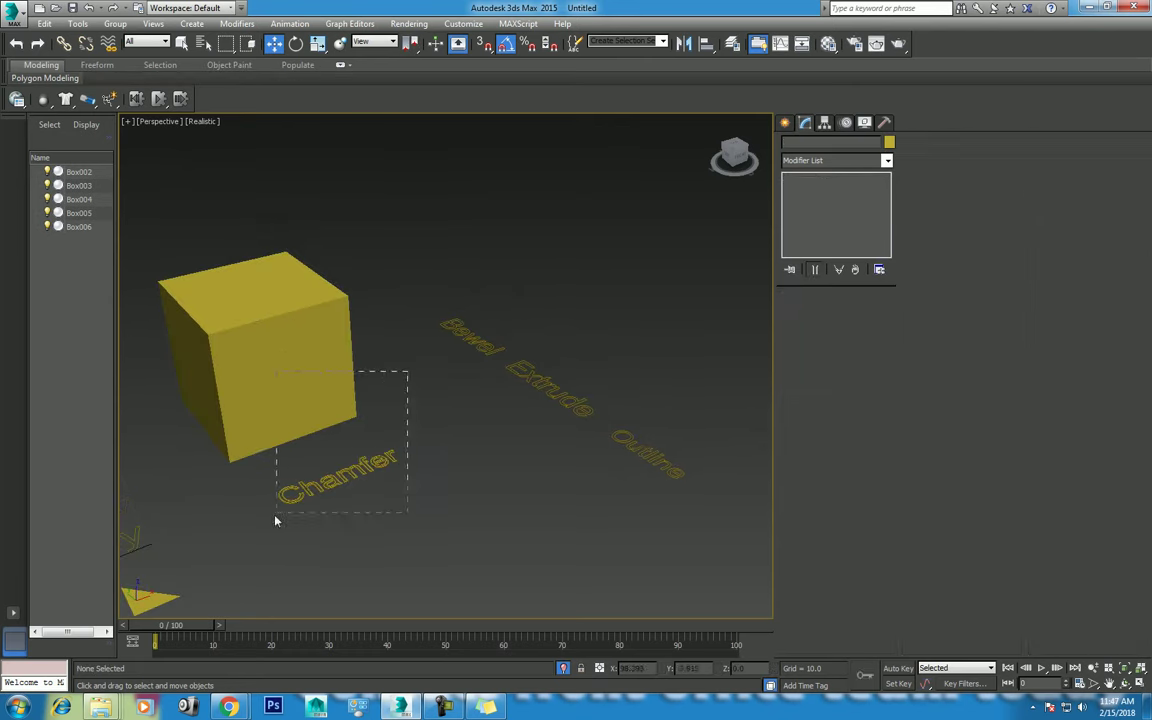
{"action": "scroll", "coordinate": [247, 463], "scroll_direction": "down", "scroll_amount": 3}
{"action": "left_click_drag", "start_coordinate": [327, 452], "coordinate": [480, 363], "text": "shift"}
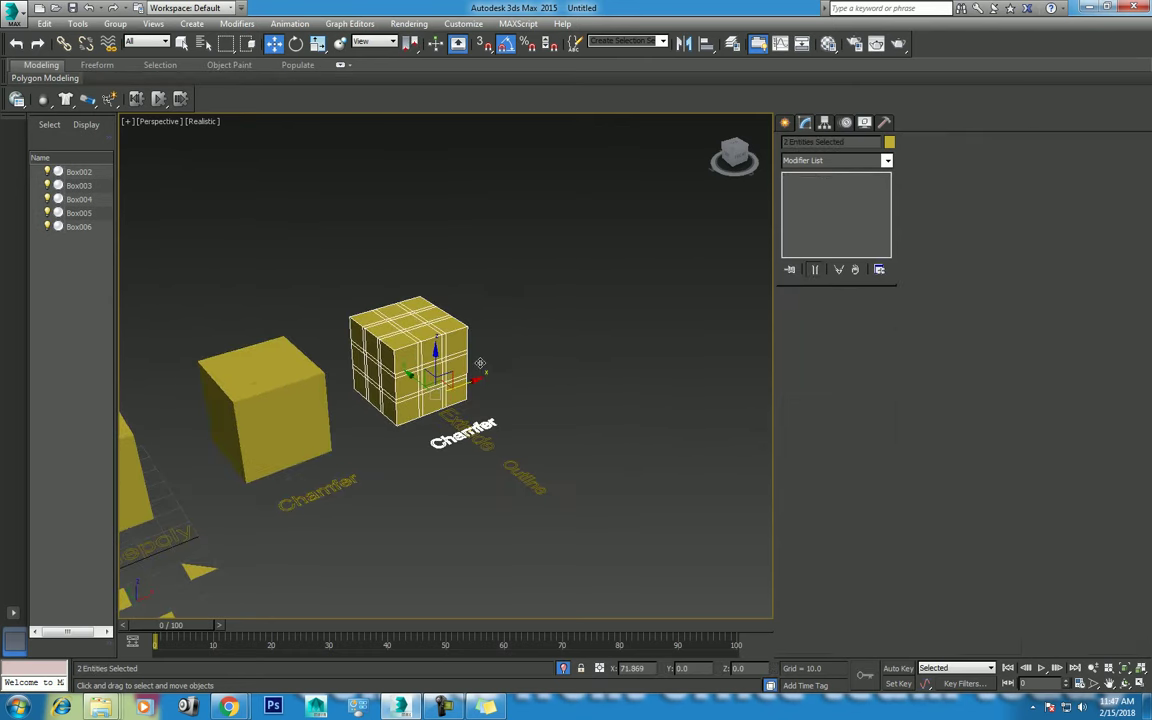
{"action": "left_click", "coordinate": [578, 409]}
Move the Outline and Extrude texts further to the right
{"action": "left_click", "coordinate": [487, 453]}
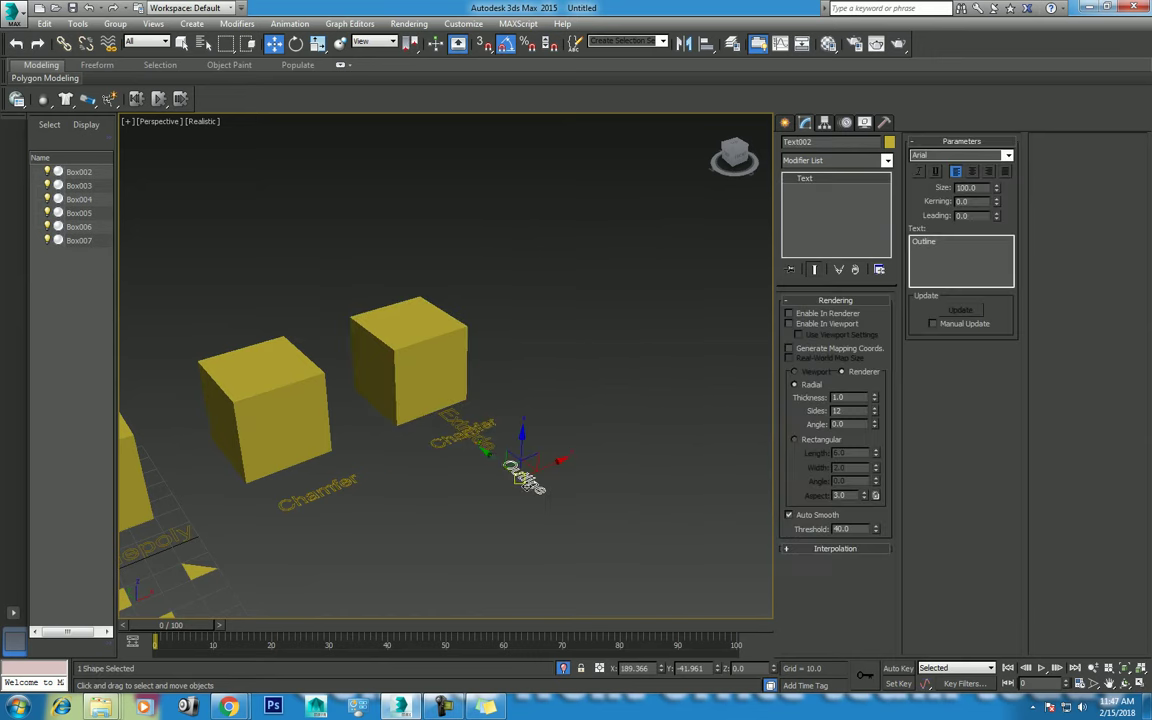
{"action": "left_click", "coordinate": [445, 412], "text": "ctrl"}
{"action": "left_click_drag", "start_coordinate": [482, 396], "coordinate": [476, 389]}
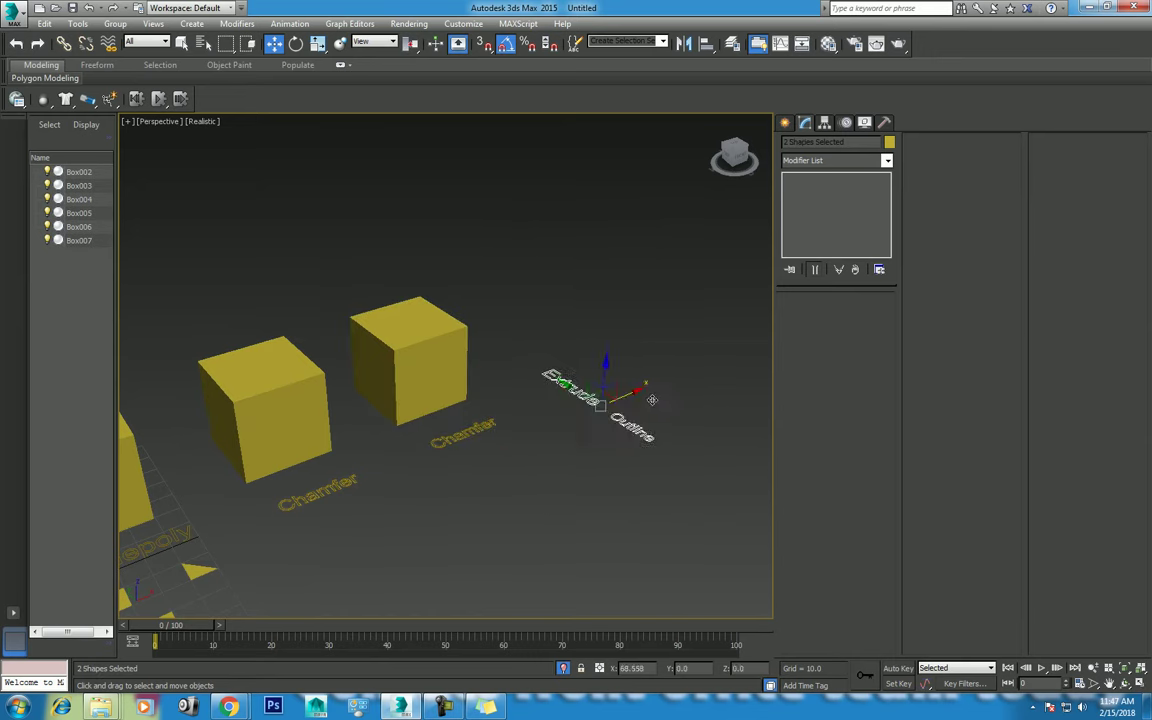
In wireframe, pull the Bewel text out of the copied cube and rotate it 180°
{"action": "key", "text": "F3"}
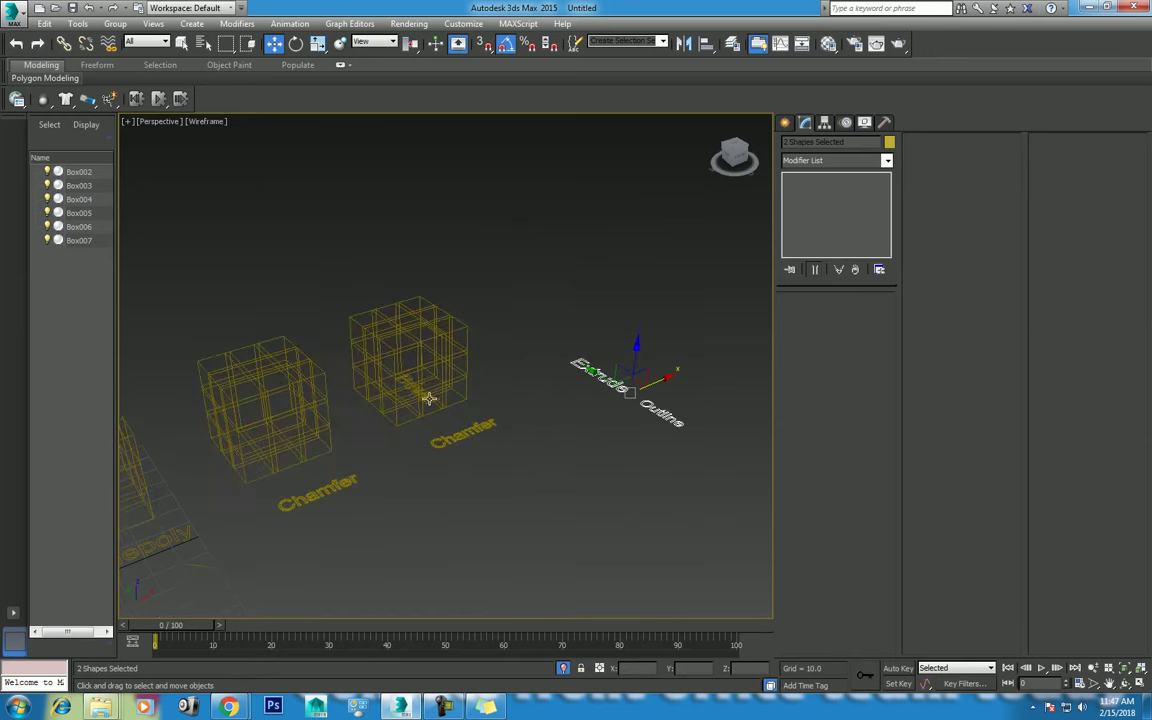
{"action": "left_click", "coordinate": [390, 368]}
{"action": "left_click_drag", "start_coordinate": [408, 380], "coordinate": [508, 340]}
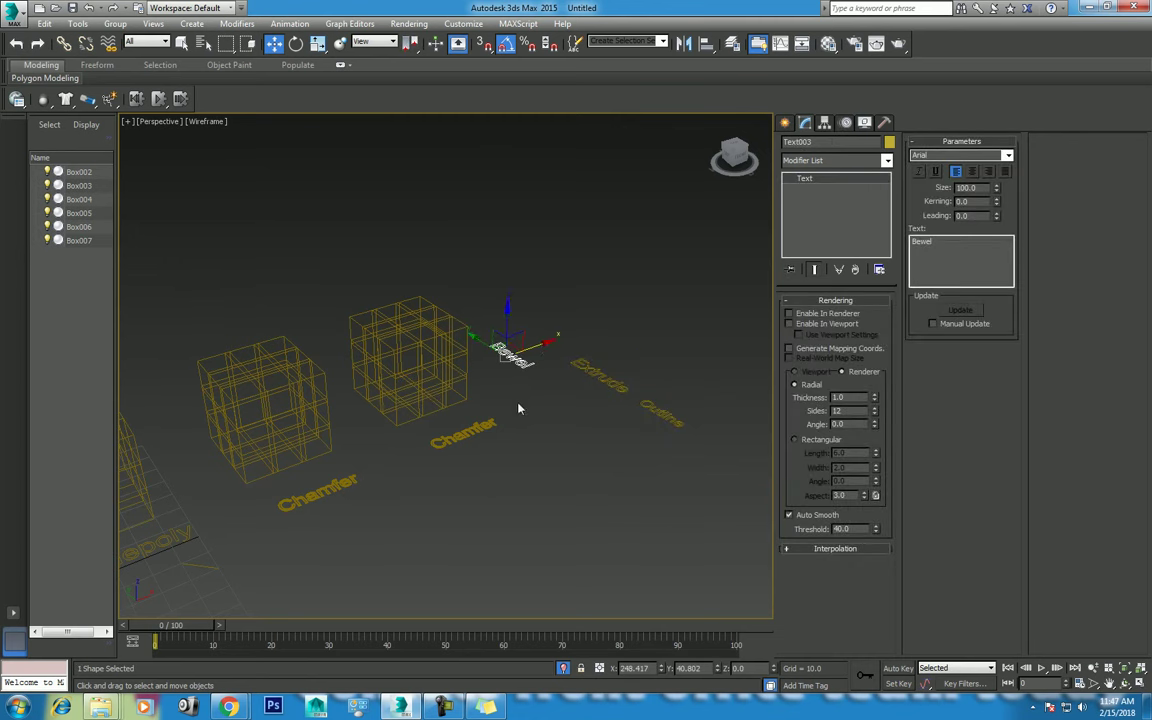
{"action": "scroll", "coordinate": [519, 406], "scroll_direction": "up", "scroll_amount": 3}
{"action": "scroll", "coordinate": [477, 440], "scroll_direction": "down", "scroll_amount": 2}
{"action": "left_click", "coordinate": [483, 389]}
{"action": "mouse_move", "coordinate": [479, 394]}
{"action": "left_mouse_down"}
{"action": "mouse_move", "coordinate": [482, 414]}
{"action": "mouse_move", "coordinate": [502, 394]}
{"action": "left_mouse_up"}
{"action": "key", "text": "e"}
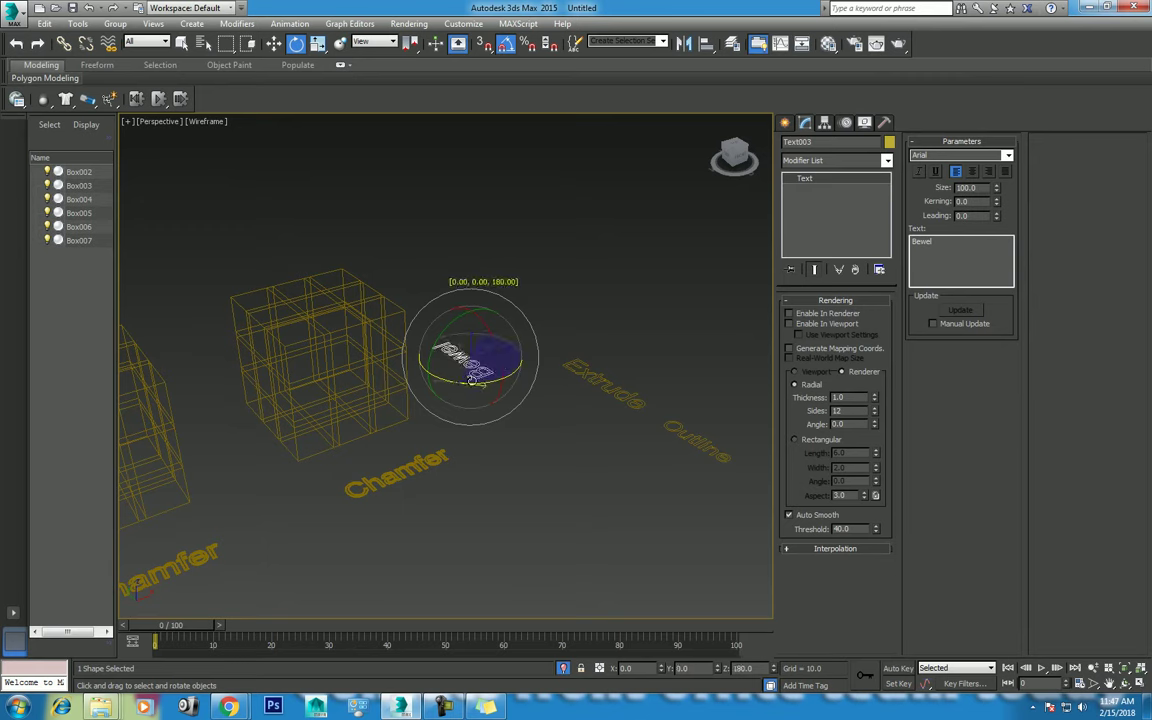
{"action": "key", "text": "w"}
Align the Bewel text to the copied Chamfer label, then delete that copy
{"action": "key", "text": "alt+a"}
{"action": "left_click", "coordinate": [395, 472]}
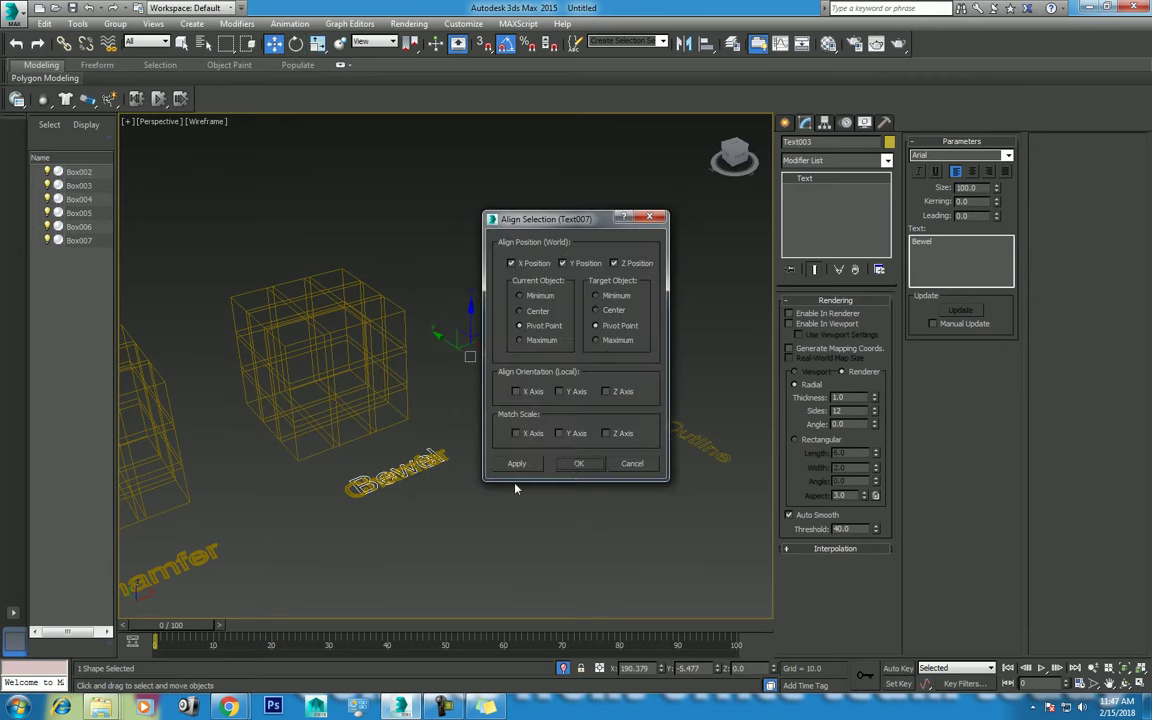
{"action": "left_click", "coordinate": [578, 465]}
{"action": "left_click", "coordinate": [372, 502]}
{"action": "left_click", "coordinate": [350, 494]}
{"action": "key", "text": "Delete"}
Make the Bewel text renderable and solid in the viewport, then select the copied cube
{"action": "left_click", "coordinate": [430, 472]}
{"action": "left_click", "coordinate": [789, 313]}
{"action": "left_click", "coordinate": [789, 323]}
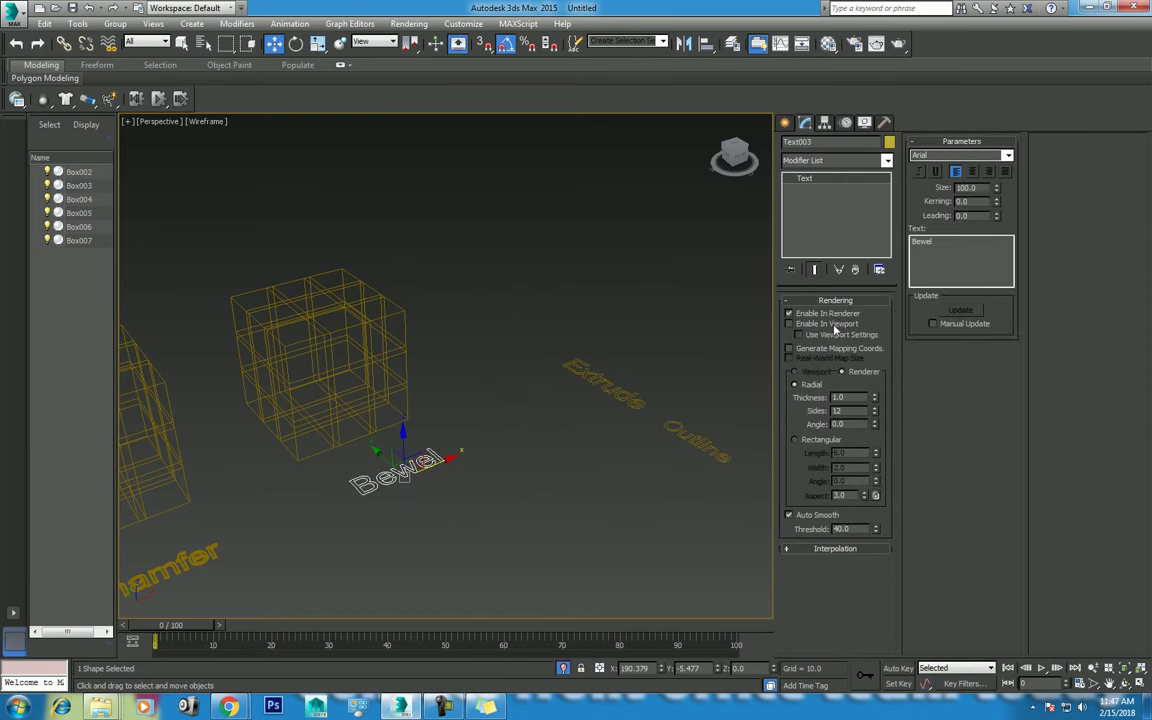
{"action": "middle_click_drag", "start_coordinate": [518, 451], "coordinate": [527, 437], "text": "alt"}
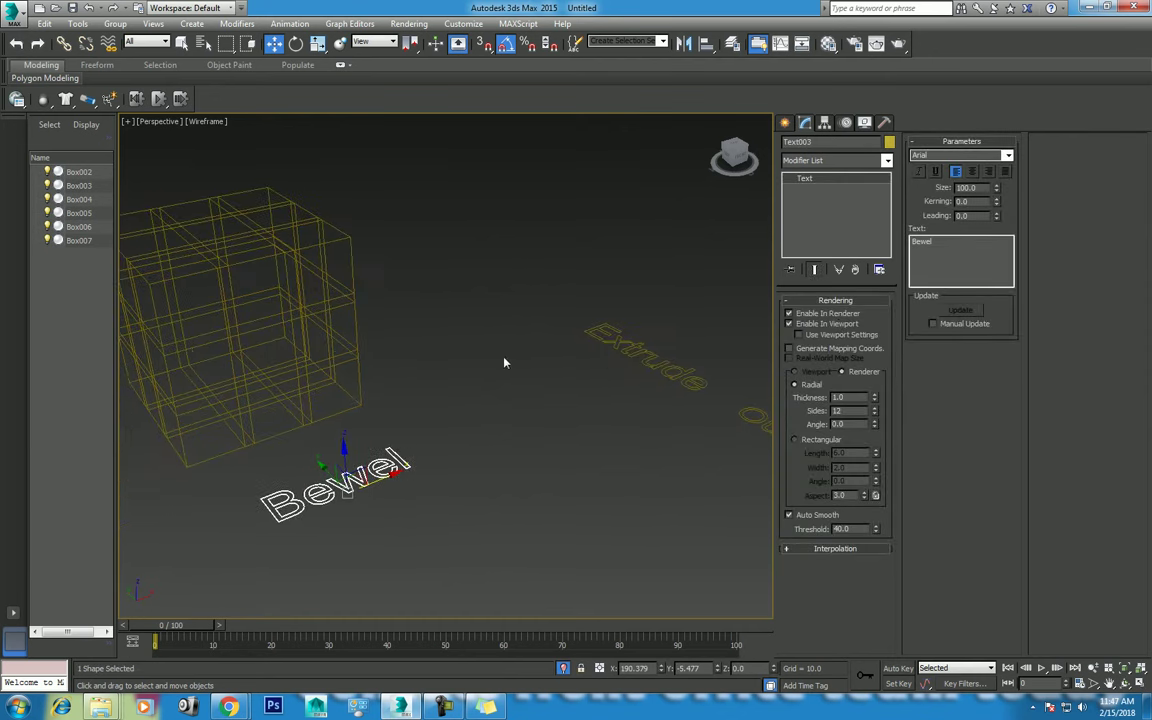
{"action": "left_click", "coordinate": [475, 395]}
{"action": "left_click", "coordinate": [245, 270]}
{"action": "middle_click_drag", "start_coordinate": [250, 280], "coordinate": [398, 360], "text": "alt"}
{"action": "key", "text": "F3"}
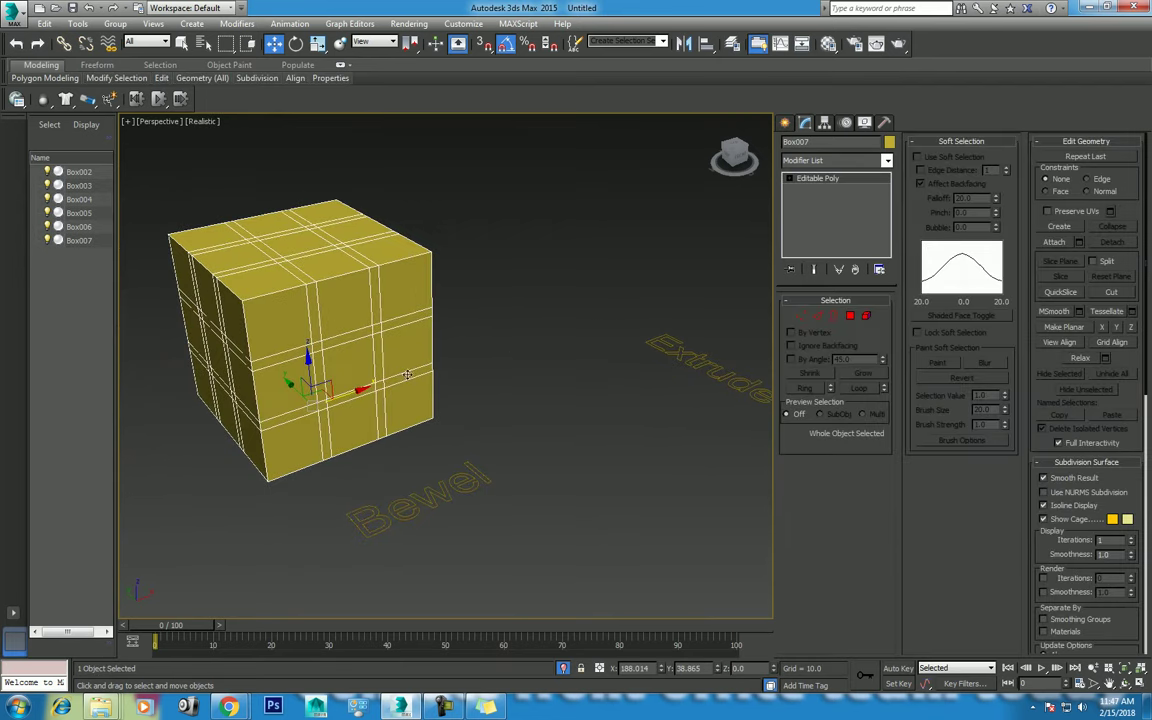
Select the nine front-face polygons of Box007 at Polygon level
{"action": "left_click", "coordinate": [851, 316]}
{"action": "left_click", "coordinate": [405, 285]}
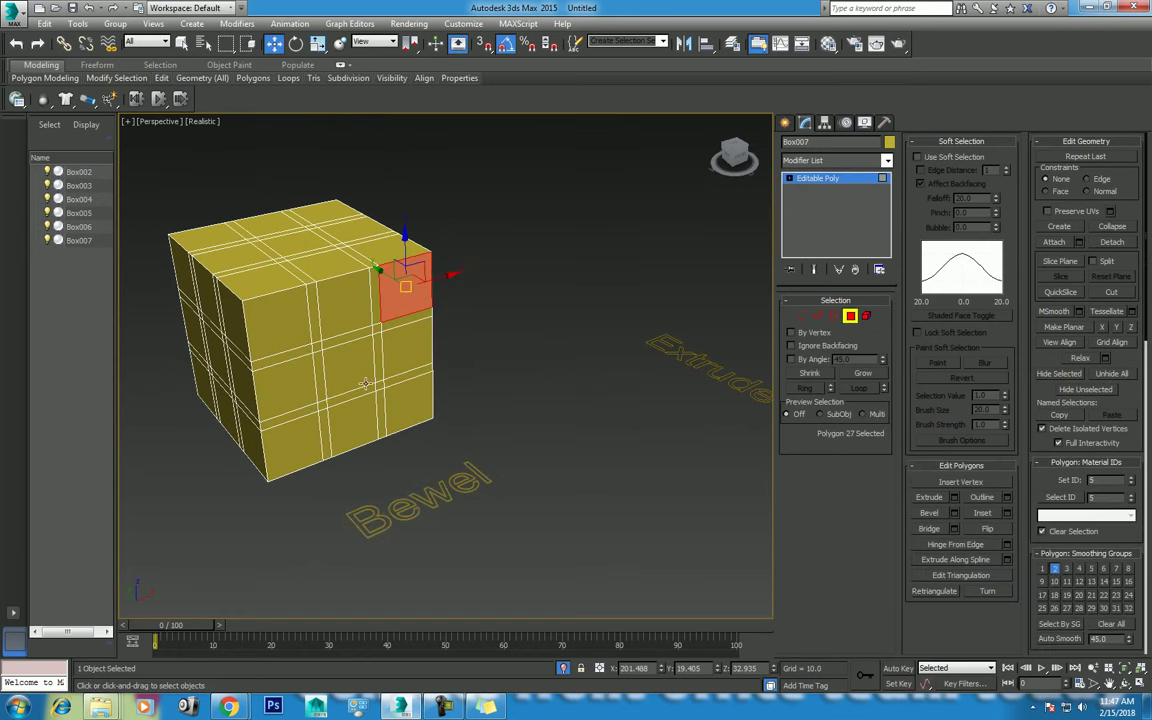
{"action": "left_click", "coordinate": [353, 372]}
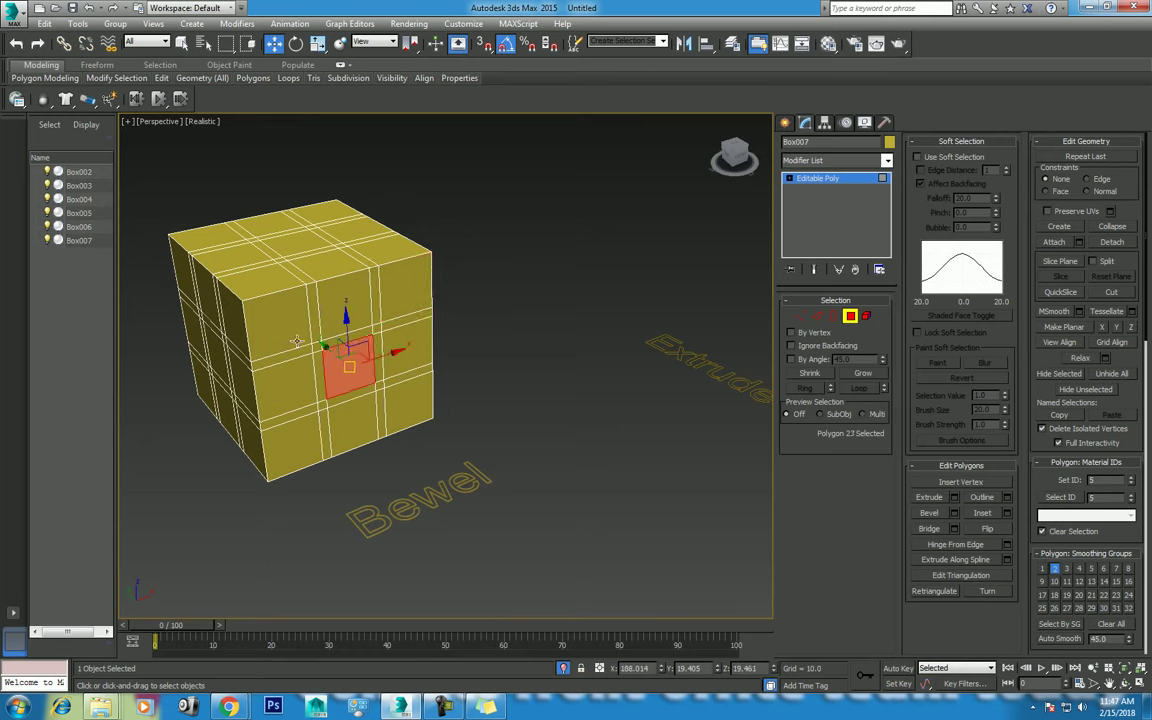
{"action": "left_click", "coordinate": [255, 298]}
{"action": "left_click", "coordinate": [335, 289], "text": "ctrl"}
{"action": "left_click", "coordinate": [380, 270], "text": "ctrl"}
{"action": "left_click", "coordinate": [405, 345], "text": "ctrl"}
{"action": "left_click", "coordinate": [345, 355], "text": "ctrl"}
{"action": "left_click", "coordinate": [280, 375], "text": "ctrl"}
{"action": "left_click", "coordinate": [288, 432], "text": "ctrl"}
{"action": "left_click", "coordinate": [350, 420], "text": "ctrl"}
{"action": "left_click", "coordinate": [410, 415], "text": "ctrl"}
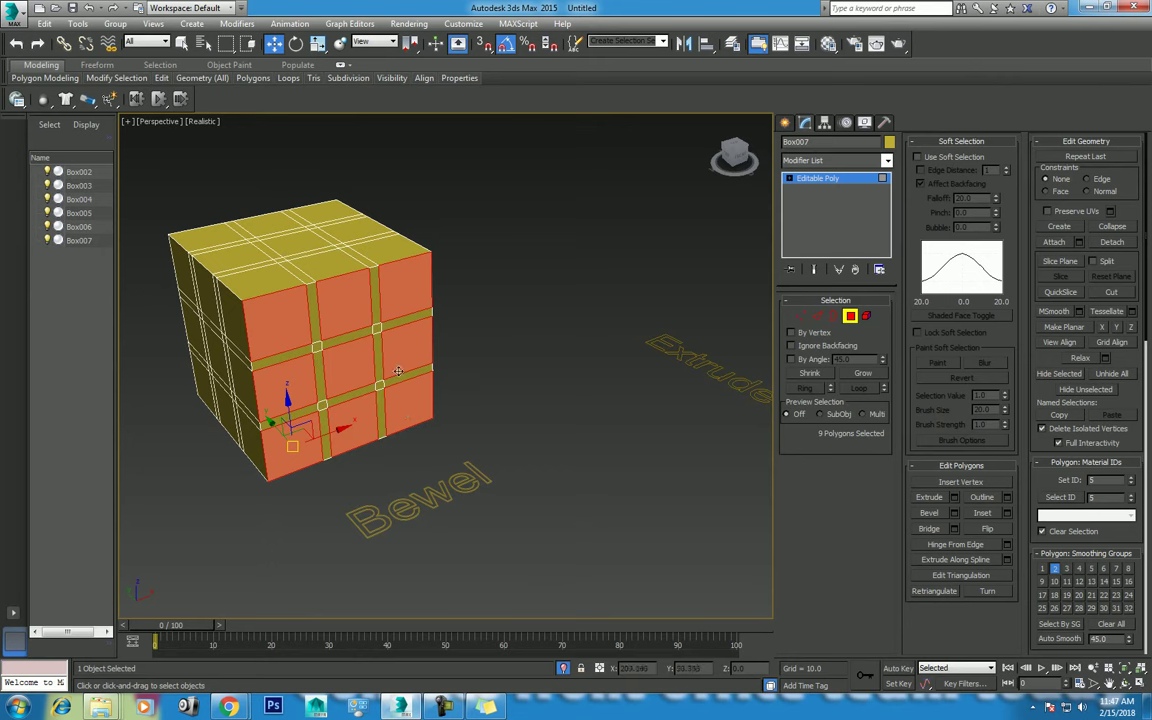
Bevel the selected polygons with Height 1.0 and Outline -1.0, then return to Top-level
{"action": "right_click", "coordinate": [400, 342]}
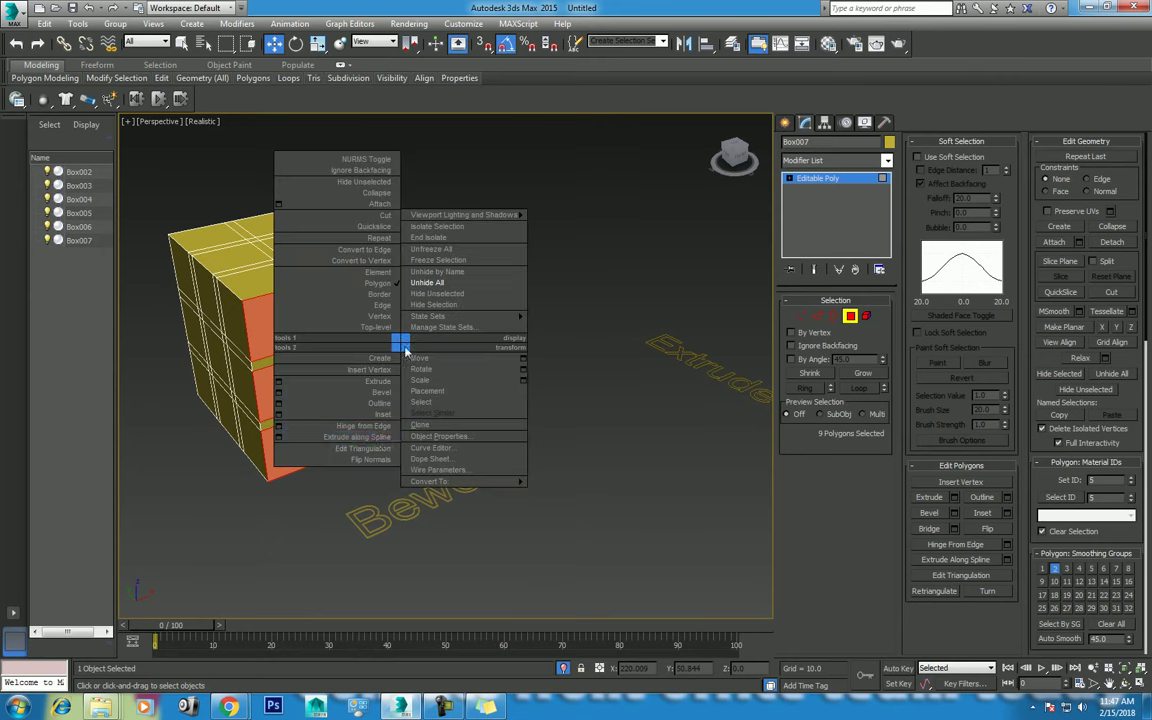
{"action": "left_click", "coordinate": [280, 394]}
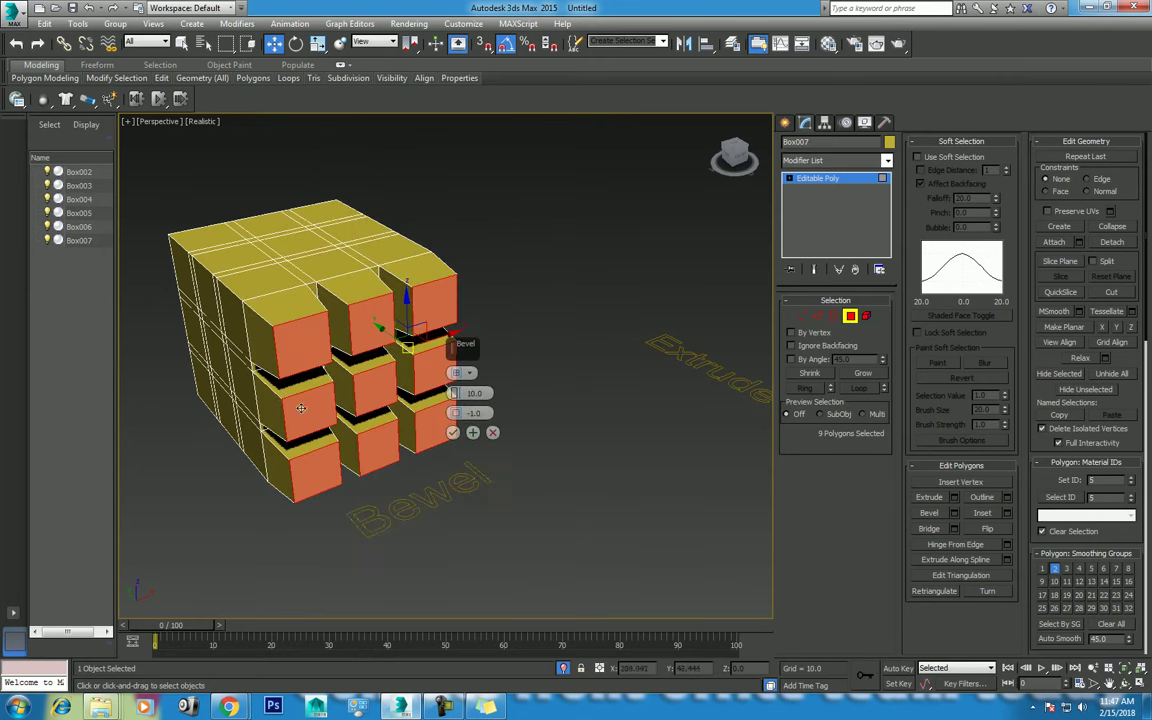
{"action": "right_click", "coordinate": [457, 395]}
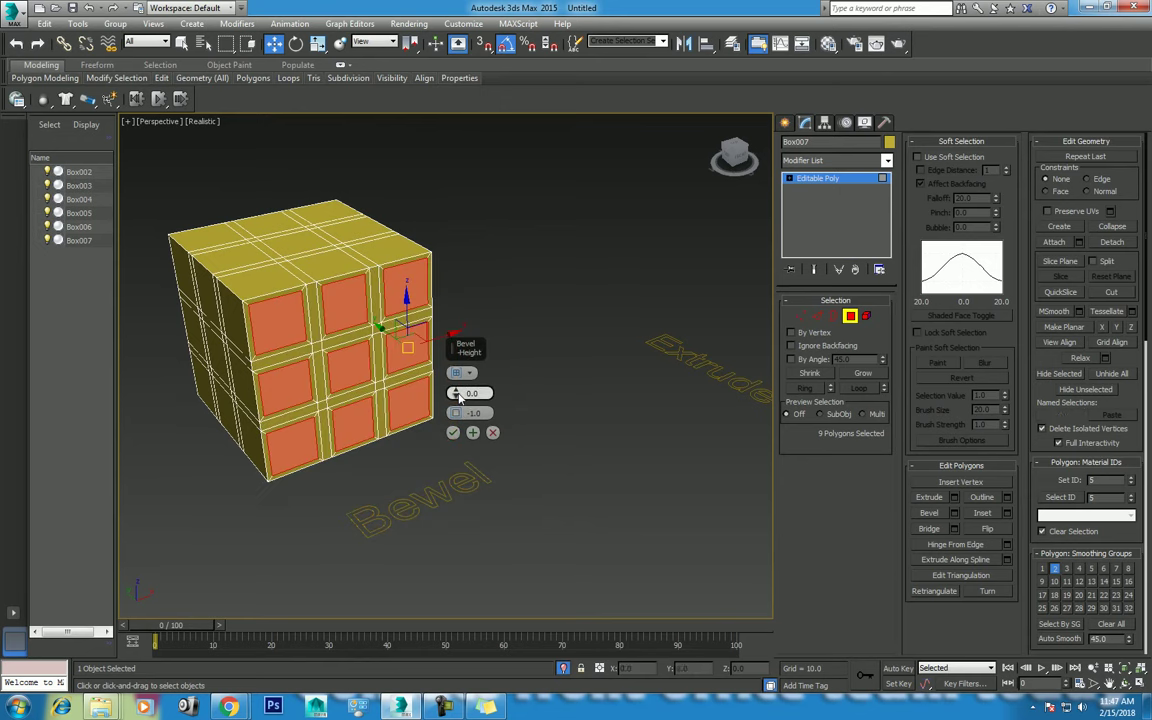
{"action": "right_click", "coordinate": [456, 413]}
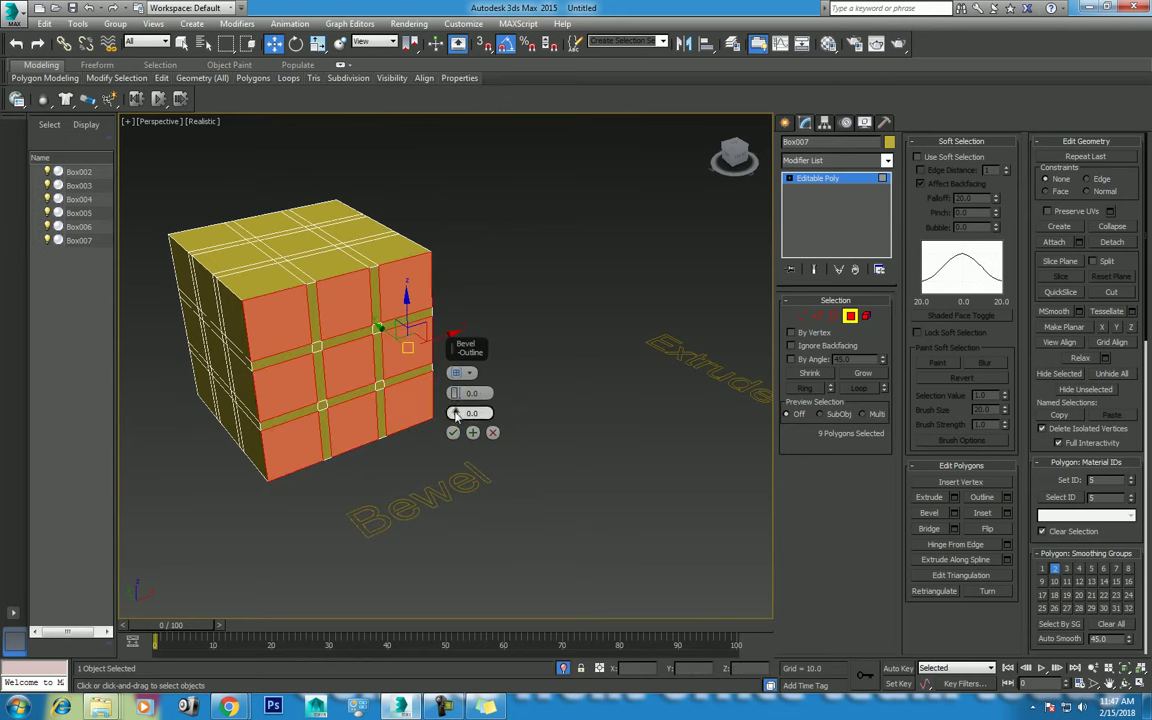
{"action": "left_click", "coordinate": [460, 394]}
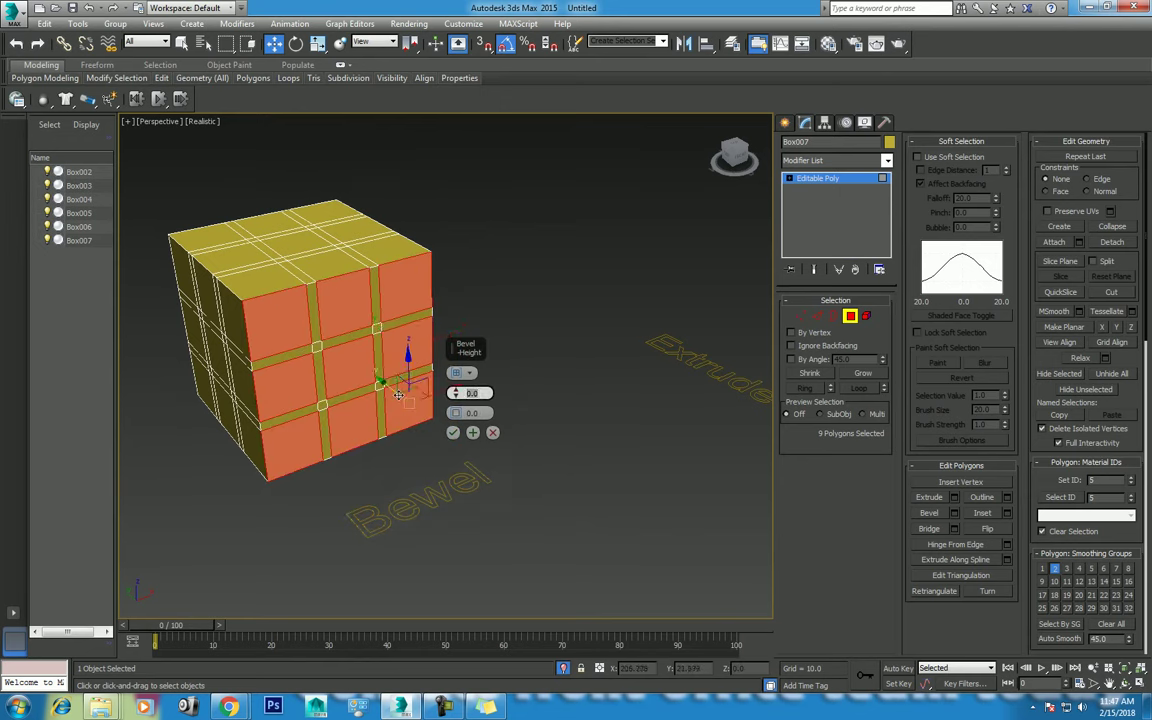
{"action": "type", "text": "1"}
{"action": "key", "text": "Return"}
{"action": "left_click", "coordinate": [470, 413]}
{"action": "type", "text": "1"}
{"action": "key", "text": "Return"}
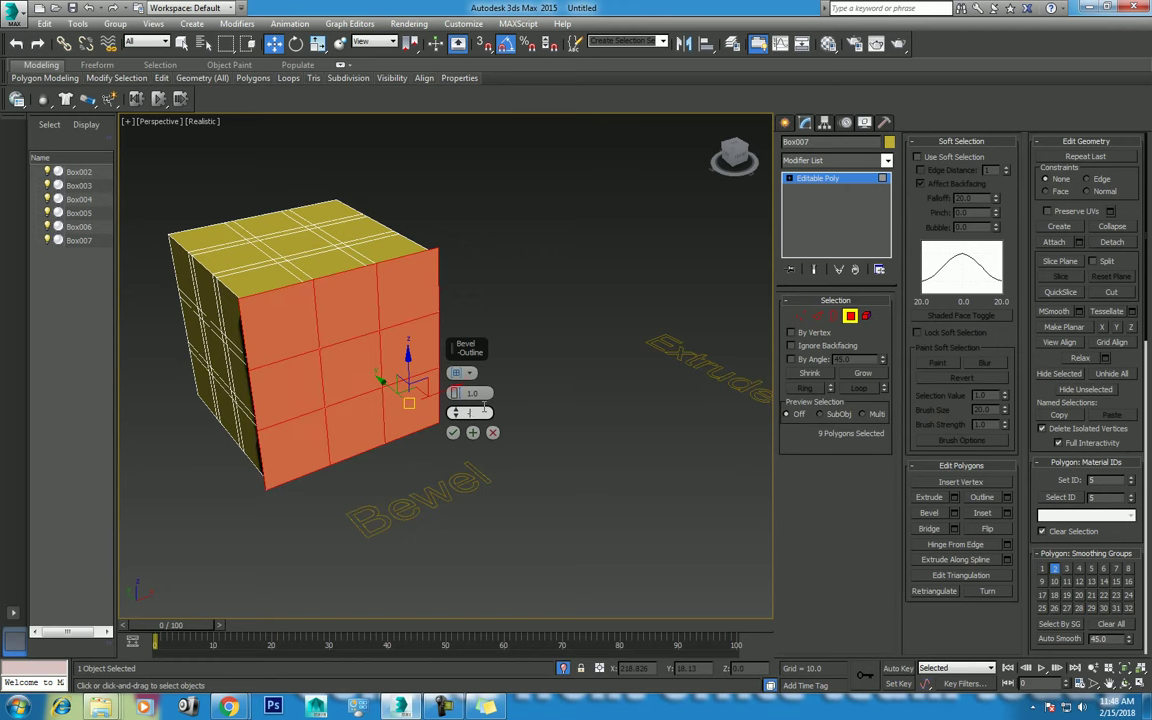
{"action": "key", "text": "Return"}
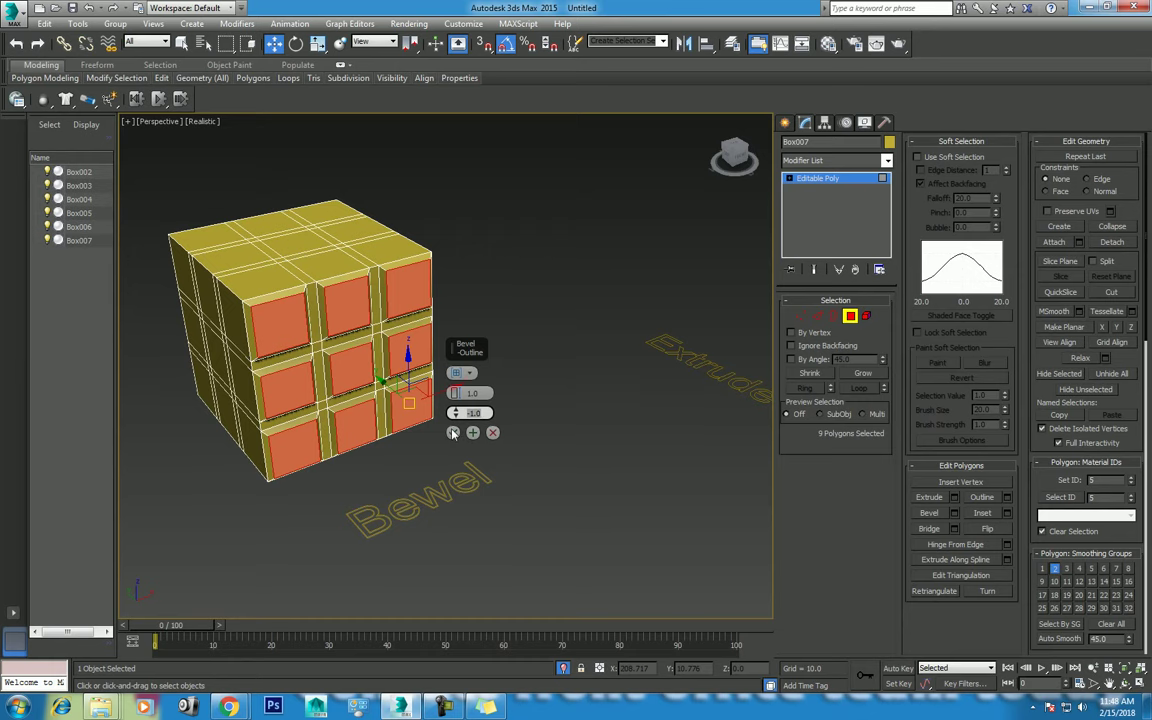
{"action": "right_click", "coordinate": [325, 368]}
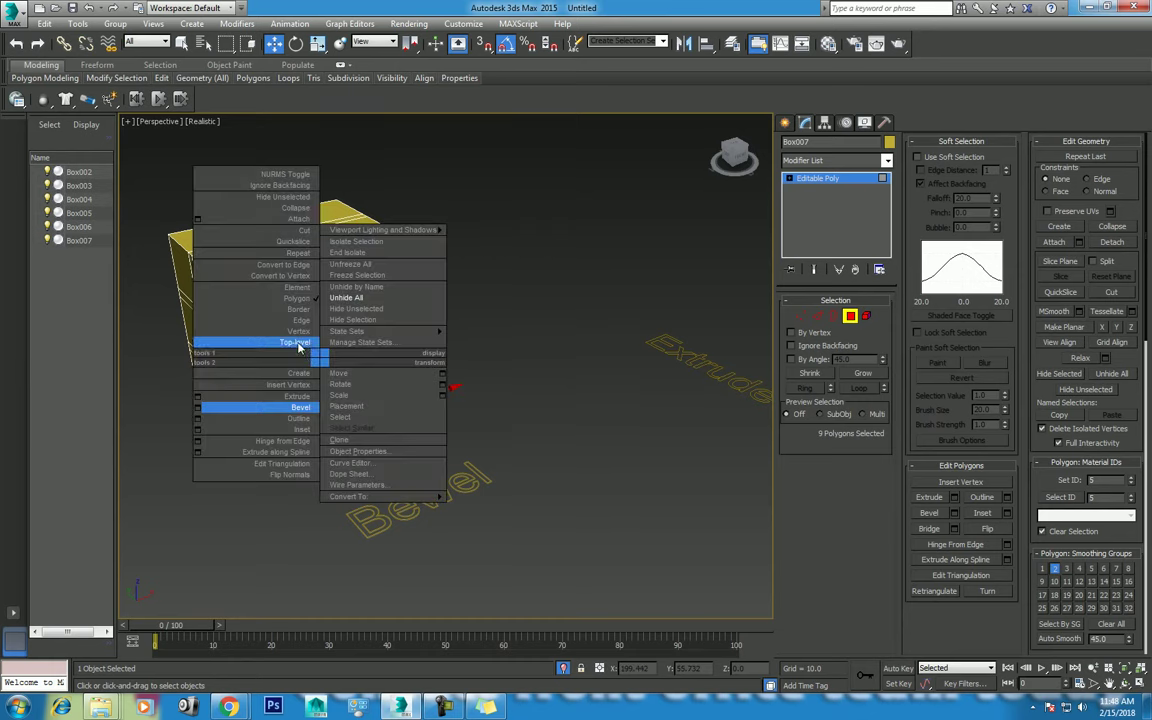
{"action": "left_click", "coordinate": [295, 342]}
Re-apply the Bevel to the front panels at Polygon level and go back to Top-level
{"action": "key", "text": "4"}
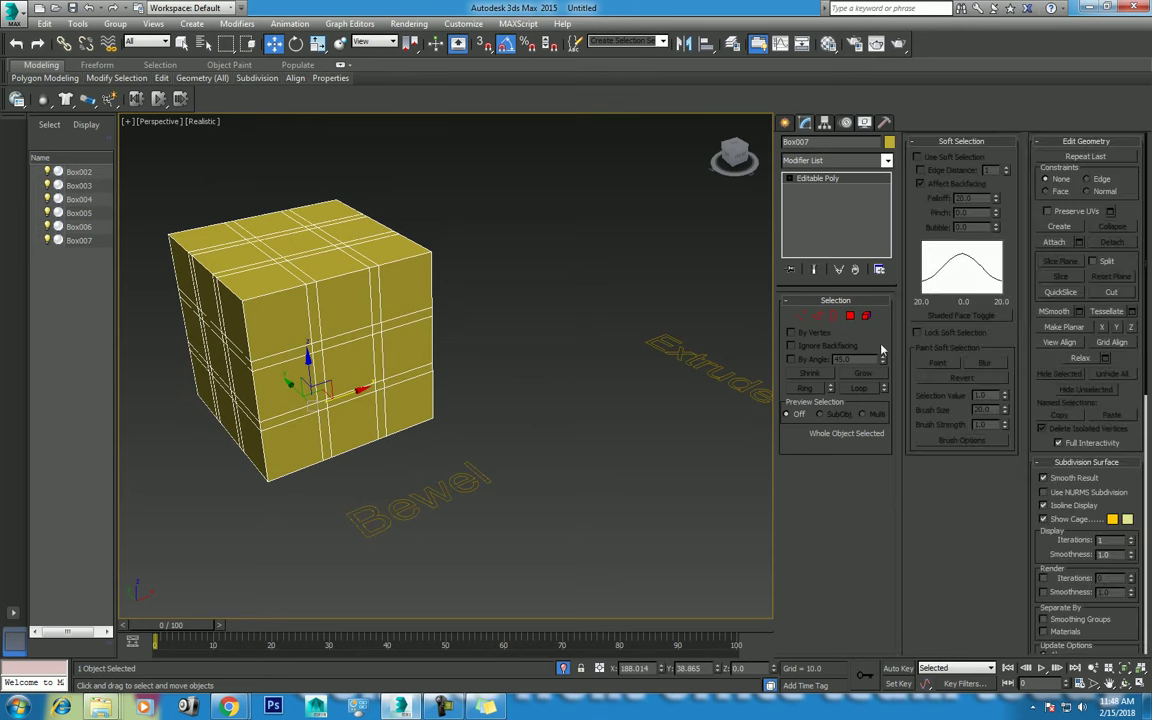
{"action": "right_click", "coordinate": [485, 413]}
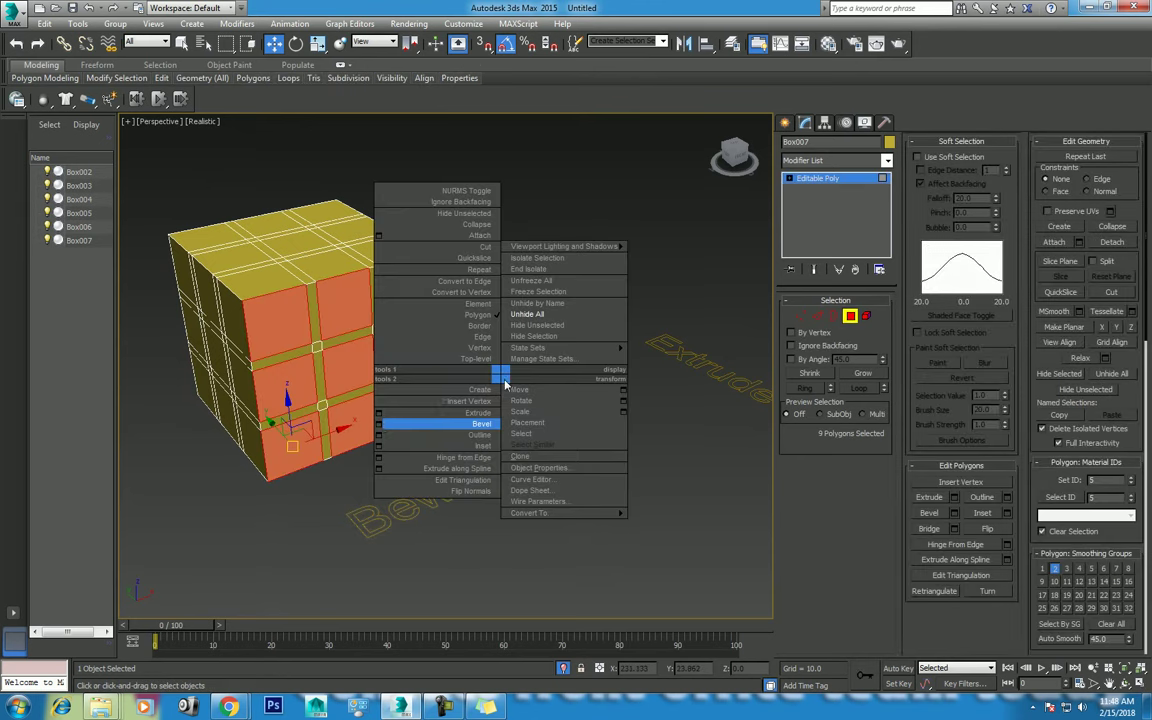
{"action": "left_click", "coordinate": [445, 391]}
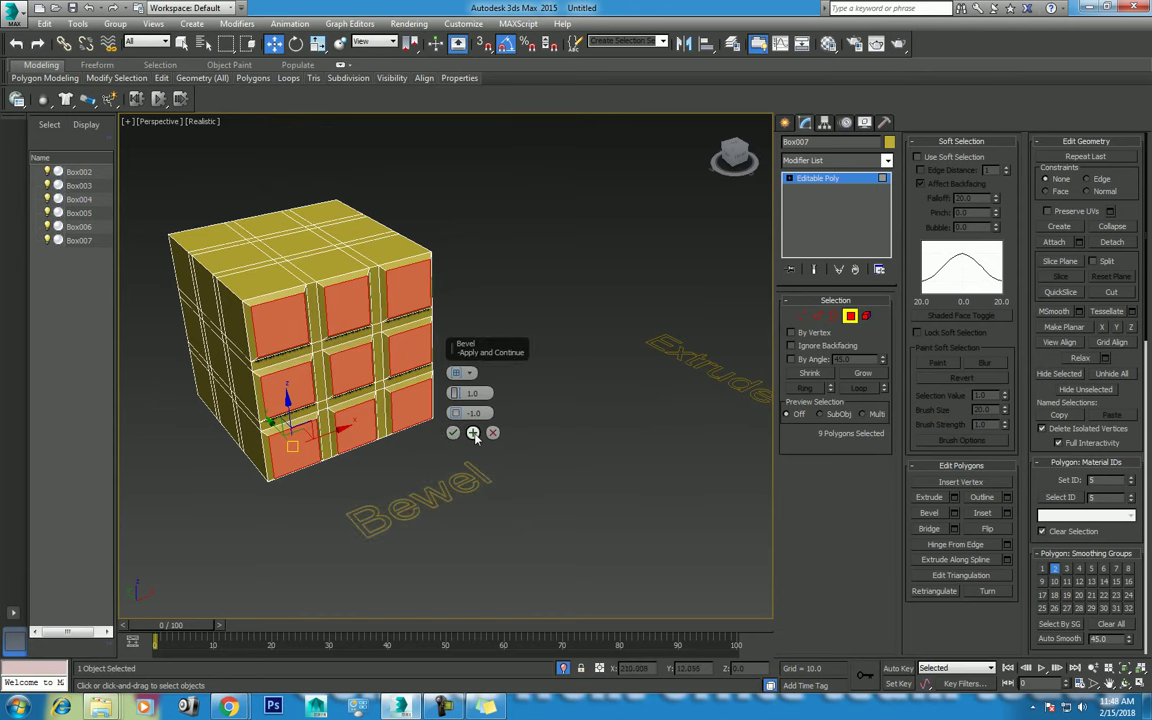
{"action": "left_click", "coordinate": [452, 433]}
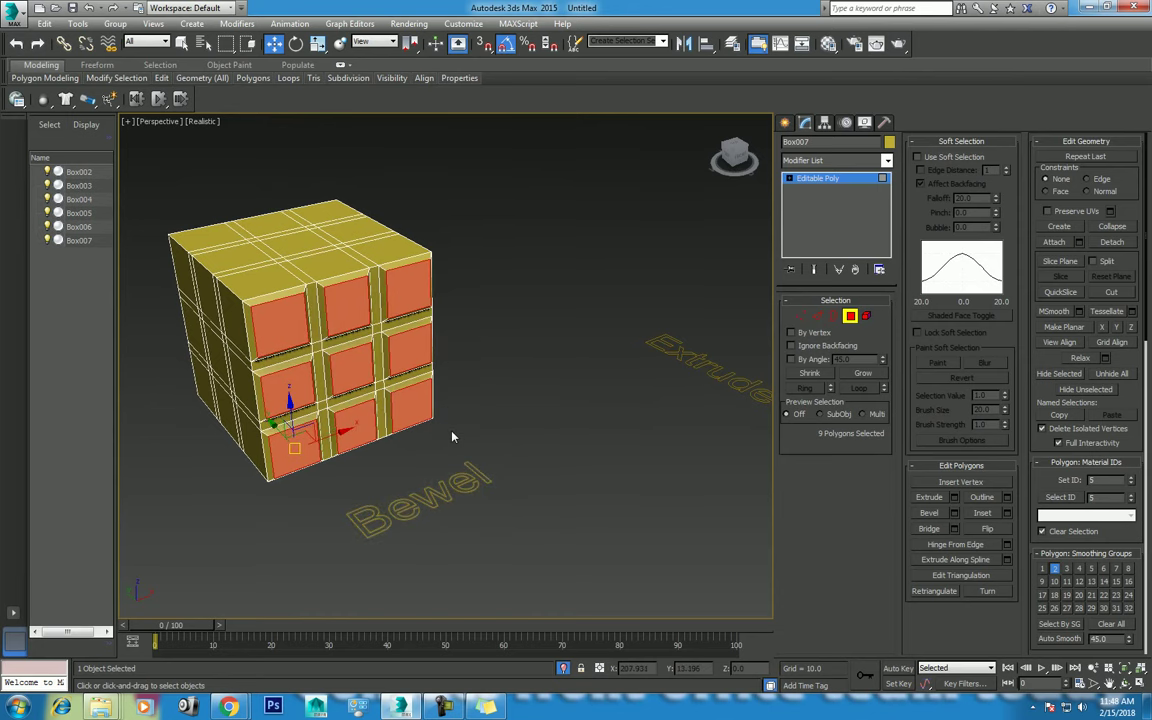
{"action": "right_click", "coordinate": [368, 337]}
{"action": "left_click", "coordinate": [320, 391]}
Shift-drag a copy of the left gridded cube to the right, creating Box008
{"action": "scroll", "coordinate": [400, 360], "scroll_direction": "down", "scroll_amount": 3}
{"action": "scroll", "coordinate": [460, 385], "scroll_direction": "up", "scroll_amount": 1}
{"action": "scroll", "coordinate": [490, 400], "scroll_direction": "up", "scroll_amount": 3}
{"action": "scroll", "coordinate": [520, 420], "scroll_direction": "down", "scroll_amount": 2}
{"action": "left_click", "coordinate": [558, 425]}
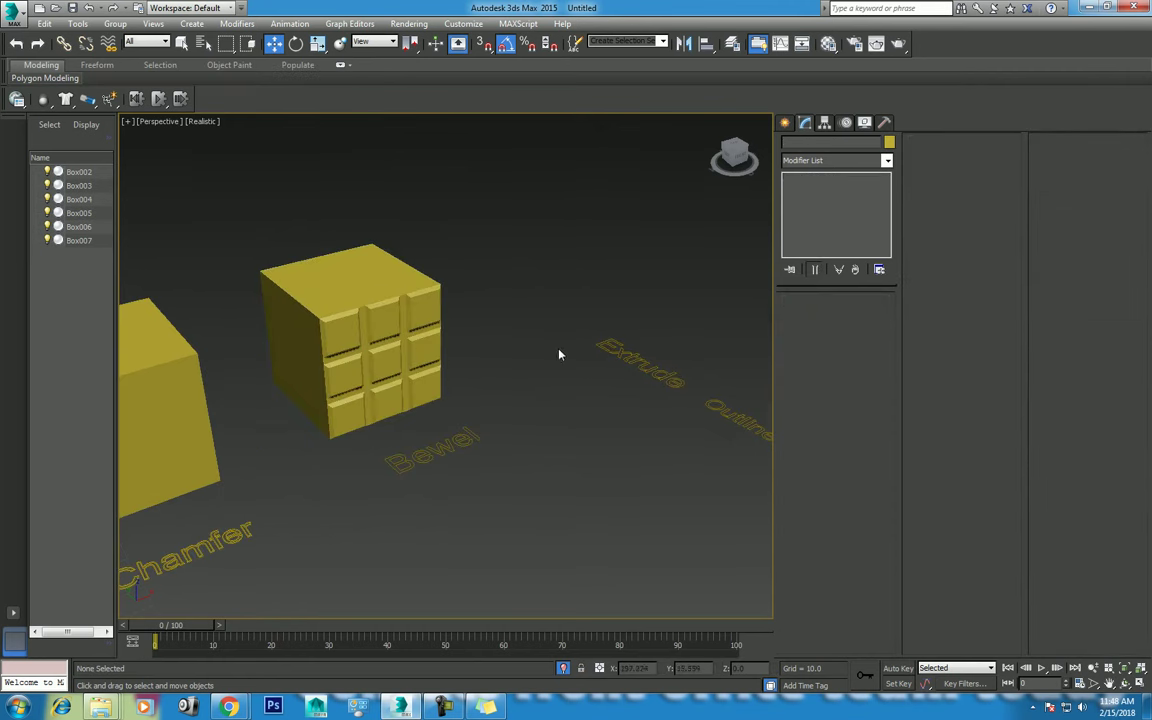
{"action": "left_click", "coordinate": [177, 387]}
{"action": "middle_click_drag", "start_coordinate": [383, 403], "coordinate": [442, 403]}
{"action": "mouse_move", "coordinate": [617, 378]}
{"action": "middle_mouse_down", "text": "alt"}
{"action": "mouse_move", "coordinate": [347, 450]}
{"action": "mouse_move", "coordinate": [405, 410]}
{"action": "mouse_move", "coordinate": [362, 404]}
{"action": "mouse_move", "coordinate": [324, 419]}
{"action": "mouse_move", "coordinate": [386, 429]}
{"action": "mouse_move", "coordinate": [391, 395]}
{"action": "middle_mouse_up", "text": "alt"}
{"action": "scroll", "coordinate": [395, 398], "scroll_direction": "down", "scroll_amount": 2}
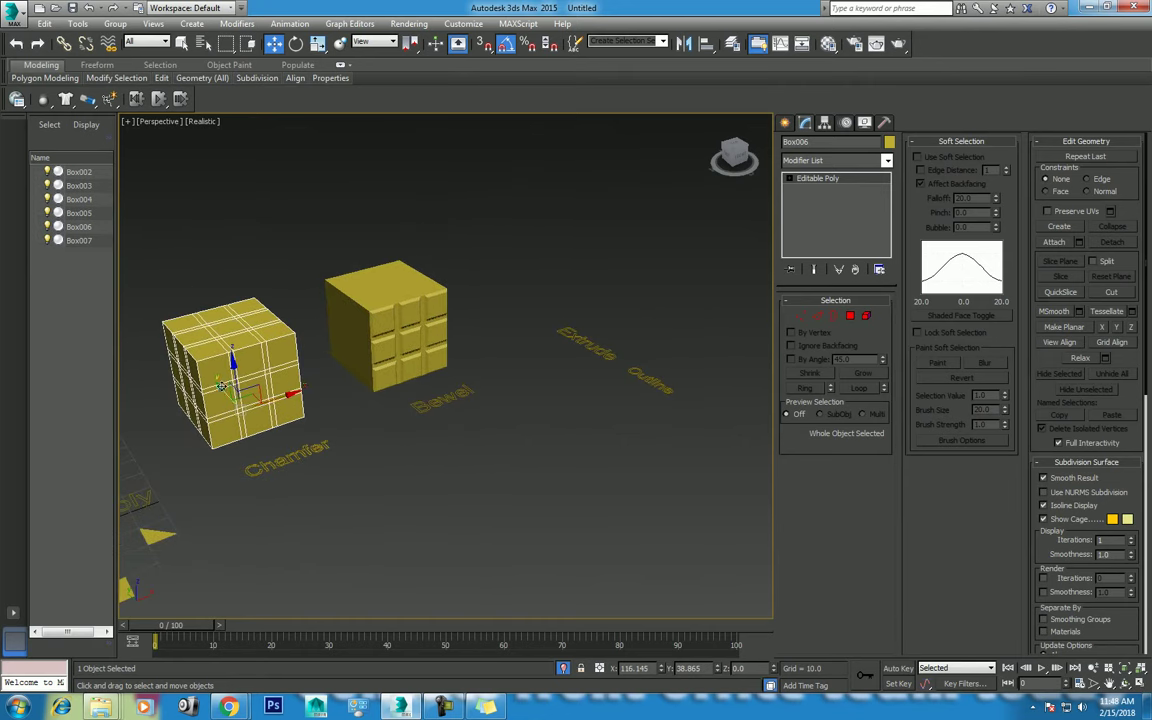
{"action": "left_click_drag", "start_coordinate": [287, 395], "coordinate": [563, 313]}
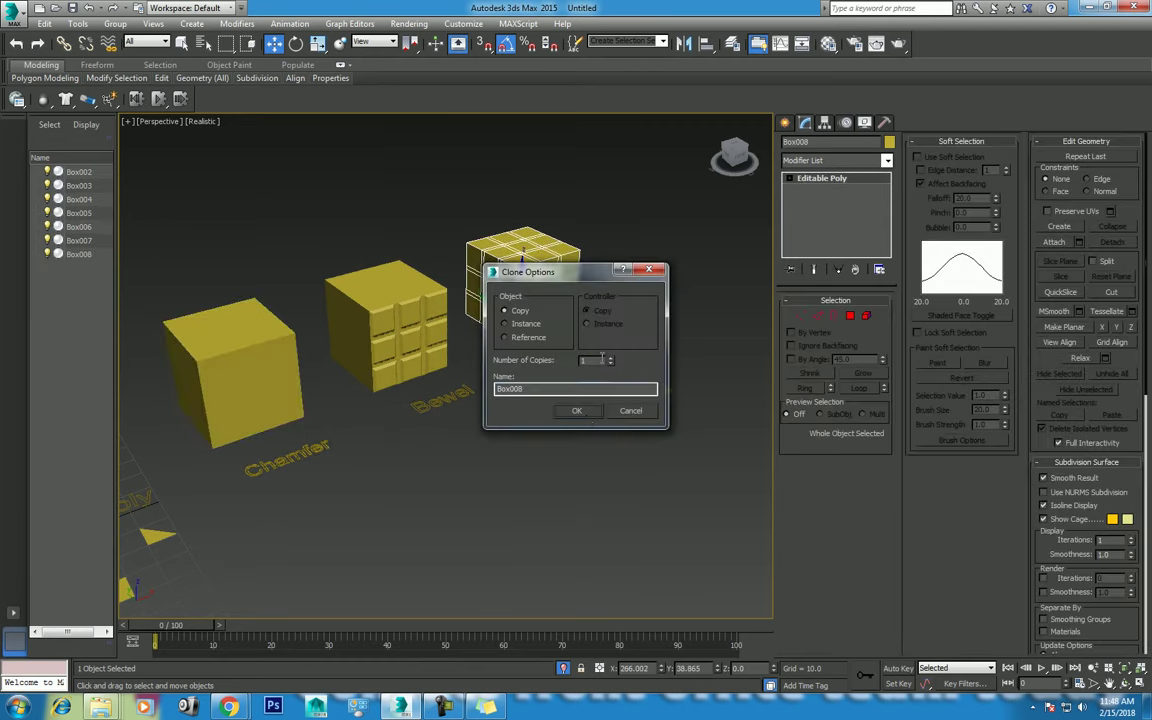
{"action": "left_click", "coordinate": [586, 416]}
Rotate the Extrude label text 90°
{"action": "left_click", "coordinate": [584, 350]}
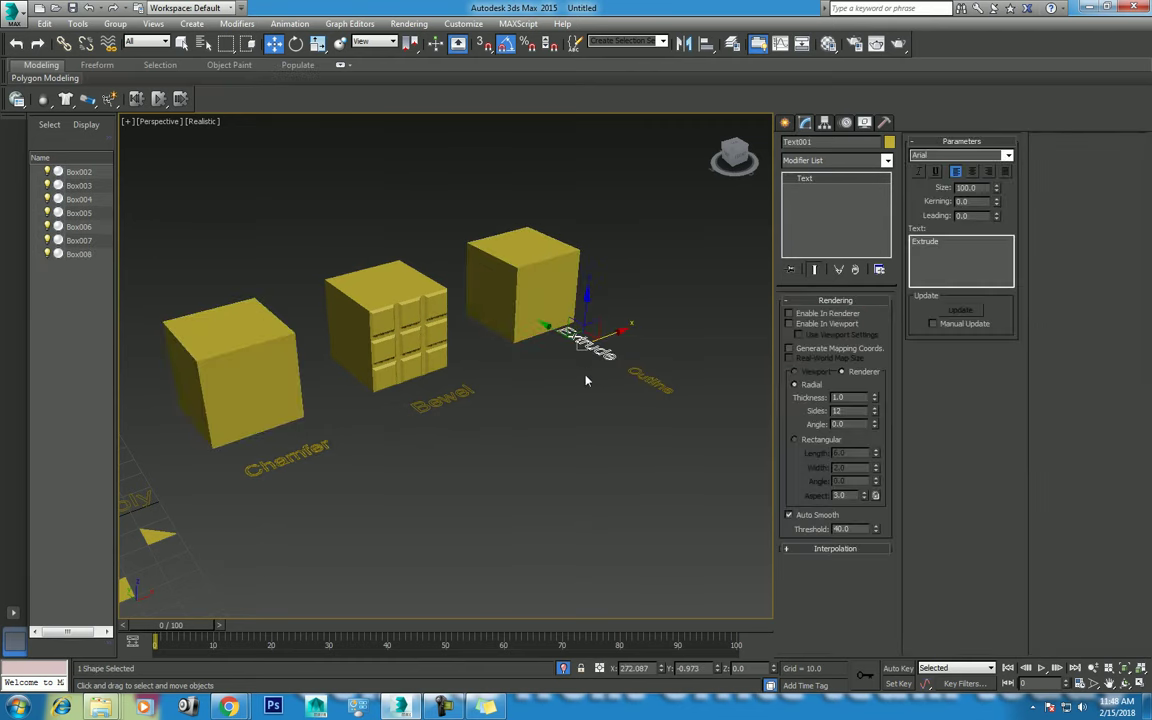
{"action": "key", "text": "e"}
{"action": "left_click_drag", "start_coordinate": [590, 370], "coordinate": [579, 369]}
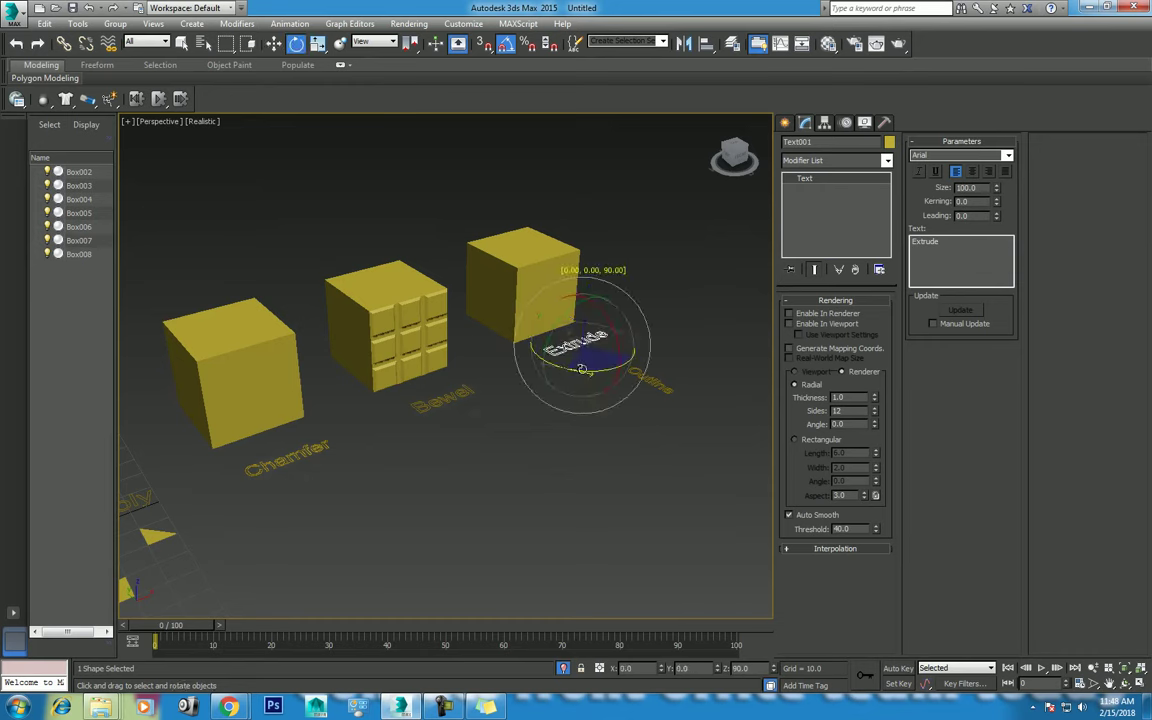
{"action": "key", "text": "w"}
Switch to Top view, zoom to the Extrude text and turn on grid snapping
{"action": "mouse_move", "coordinate": [617, 381]}
{"action": "middle_mouse_down", "text": "alt"}
{"action": "mouse_move", "coordinate": [465, 455]}
{"action": "mouse_move", "coordinate": [512, 405]}
{"action": "middle_mouse_up", "text": "alt"}
{"action": "scroll", "coordinate": [465, 440], "scroll_direction": "up", "scroll_amount": 3}
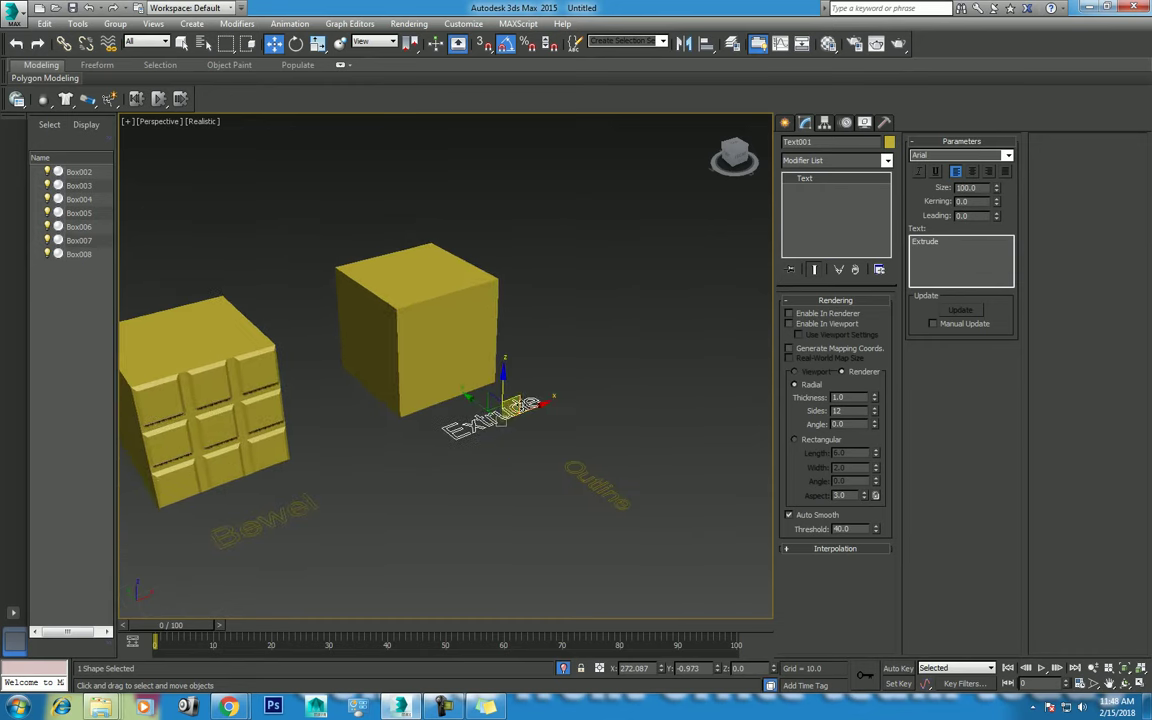
{"action": "key", "text": "t"}
{"action": "key", "text": "z"}
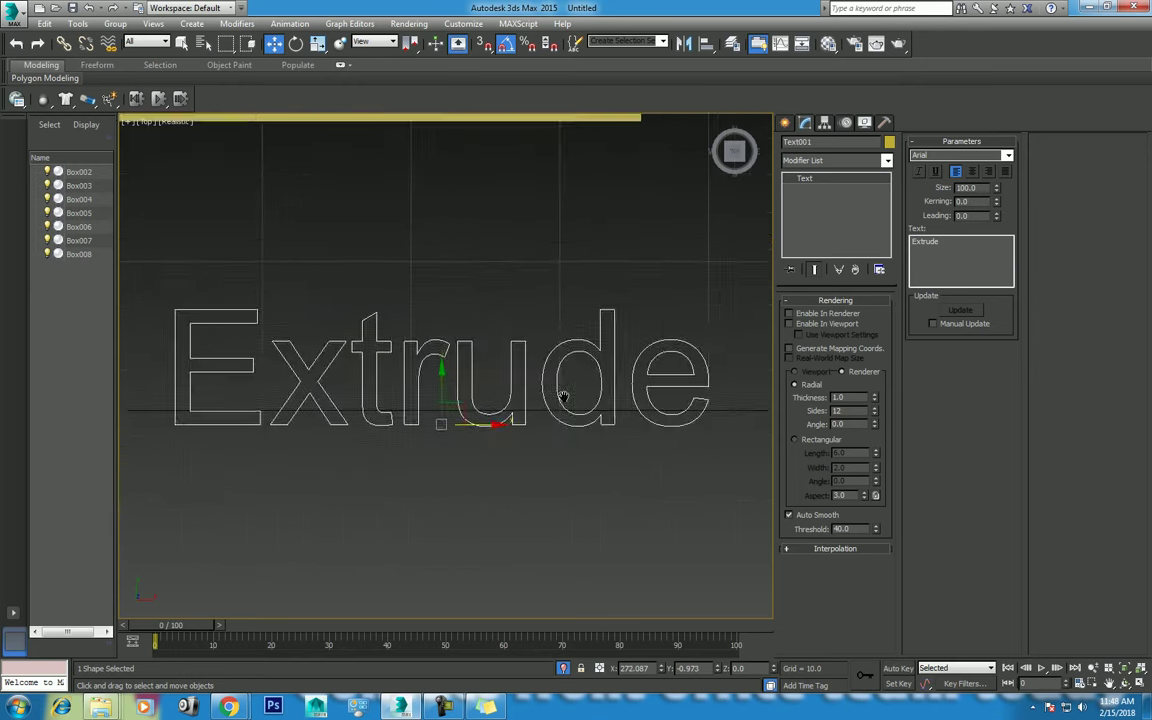
{"action": "scroll", "coordinate": [519, 432], "scroll_direction": "down", "scroll_amount": 4}
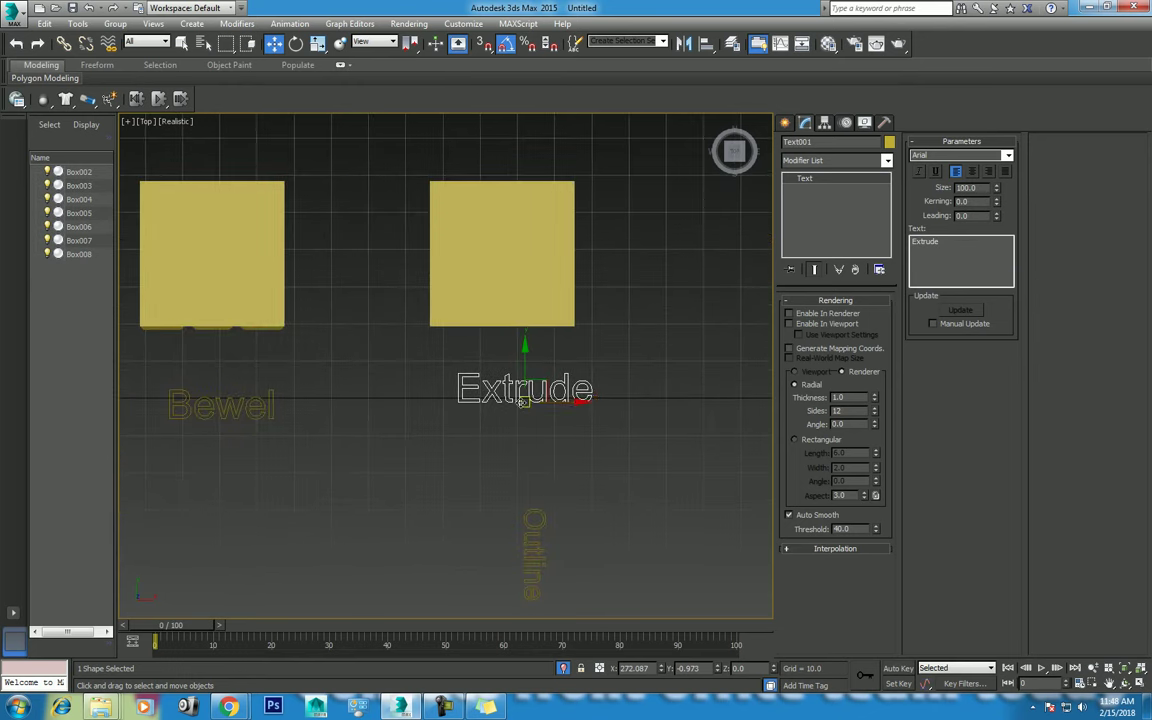
{"action": "key", "text": "s"}
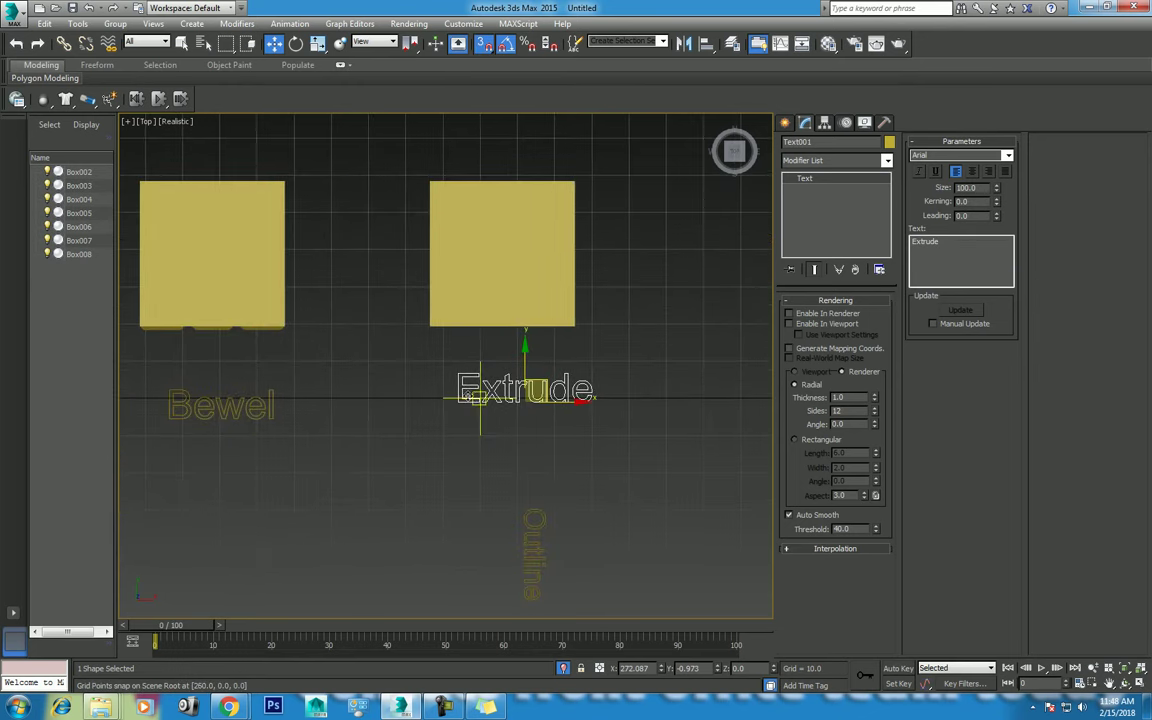
{"action": "scroll", "coordinate": [560, 385], "scroll_direction": "down", "scroll_amount": 5}
{"action": "scroll", "coordinate": [380, 406], "scroll_direction": "up", "scroll_amount": 2}
{"action": "scroll", "coordinate": [341, 421], "scroll_direction": "up", "scroll_amount": 2}
Move the Chamfer, Bewel and Extrude labels into one row, each under its box
{"action": "left_click", "coordinate": [340, 390]}
{"action": "left_click_drag", "start_coordinate": [540, 432], "coordinate": [352, 391], "text": "ctrl"}
{"action": "middle_click_drag", "start_coordinate": [451, 366], "coordinate": [361, 391]}
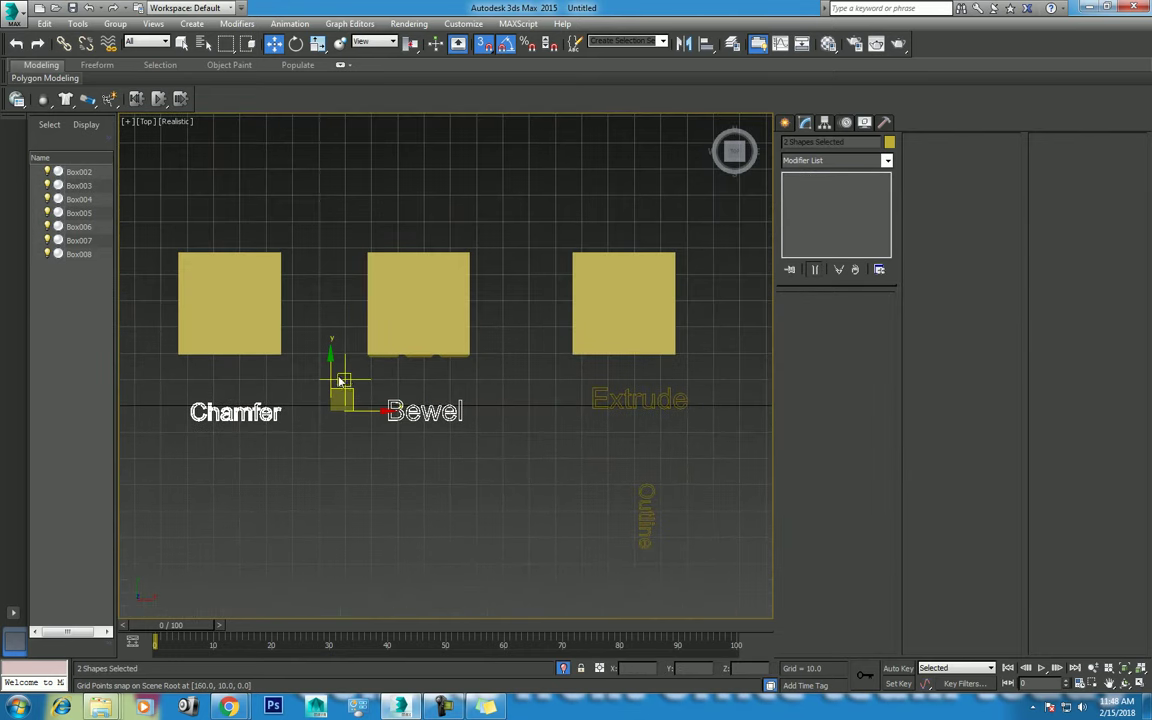
{"action": "mouse_move", "coordinate": [338, 398]}
{"action": "left_mouse_down"}
{"action": "mouse_move", "coordinate": [325, 397]}
{"action": "mouse_move", "coordinate": [323, 371]}
{"action": "left_mouse_up"}
{"action": "mouse_move", "coordinate": [256, 428]}
{"action": "left_mouse_down"}
{"action": "mouse_move", "coordinate": [193, 373]}
{"action": "mouse_move", "coordinate": [240, 352]}
{"action": "left_mouse_up"}
{"action": "mouse_move", "coordinate": [439, 420]}
{"action": "left_mouse_down"}
{"action": "mouse_move", "coordinate": [389, 380]}
{"action": "mouse_move", "coordinate": [430, 417]}
{"action": "left_mouse_up"}
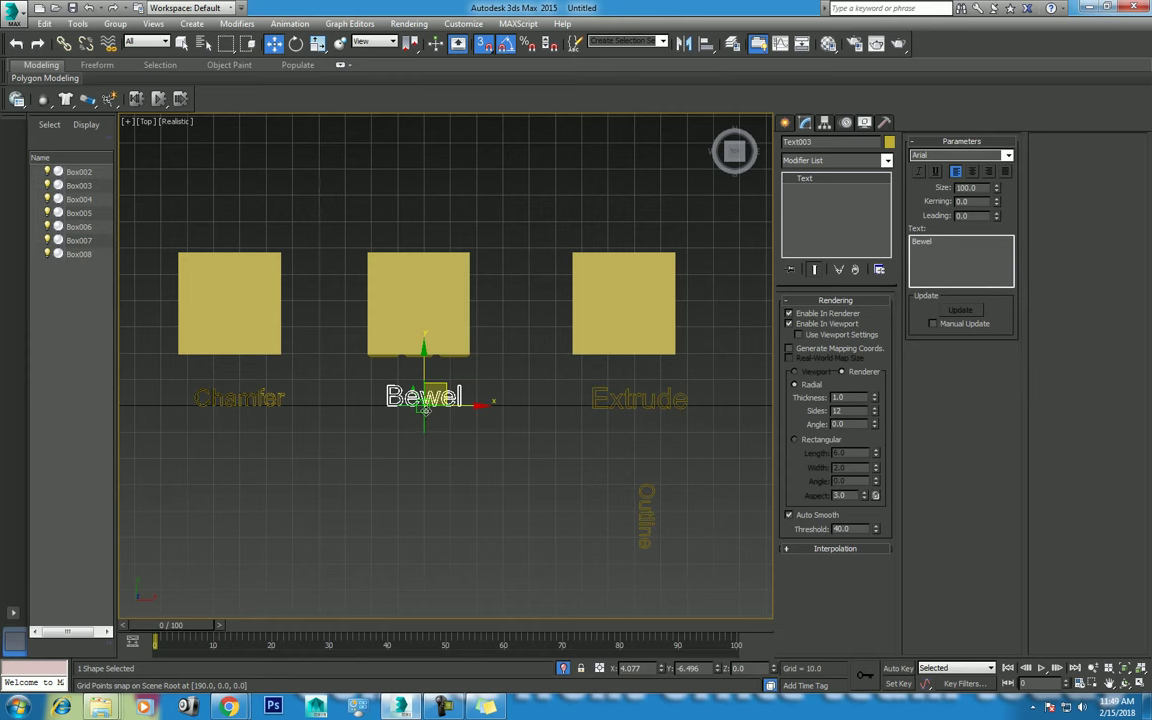
{"action": "left_click_drag", "start_coordinate": [640, 398], "coordinate": [634, 400]}
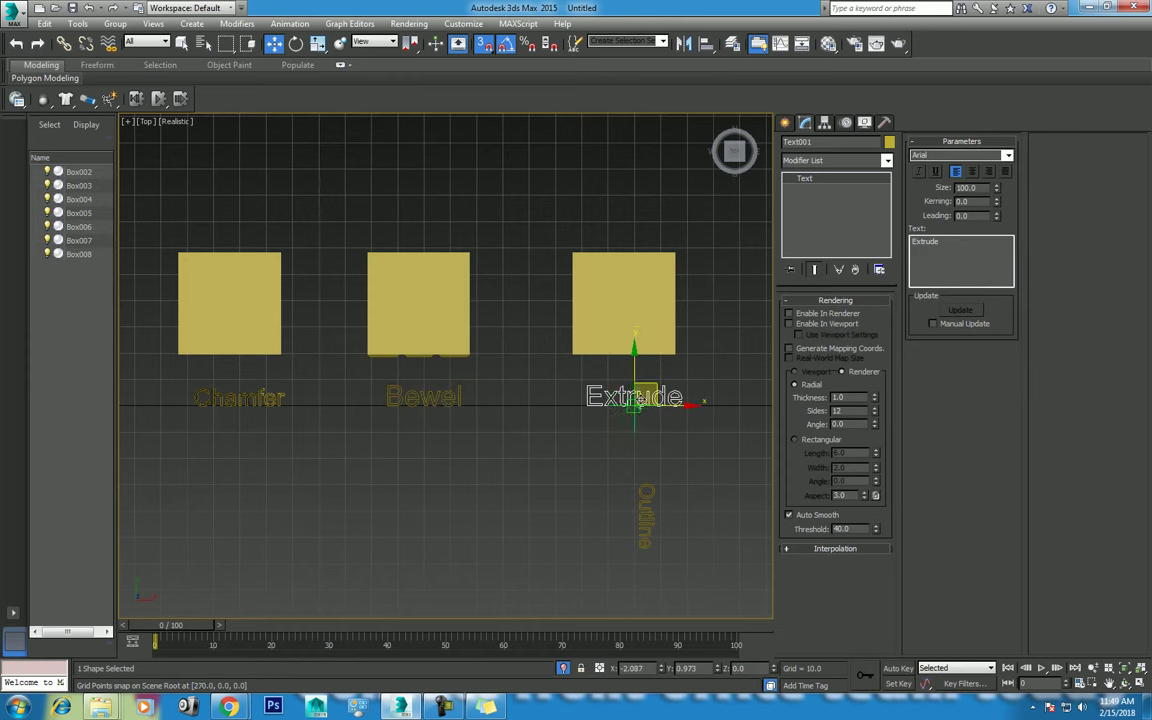
Select Box008 and orbit the Perspective view to see it from above
{"action": "left_click", "coordinate": [660, 325]}
{"action": "key", "text": "p"}
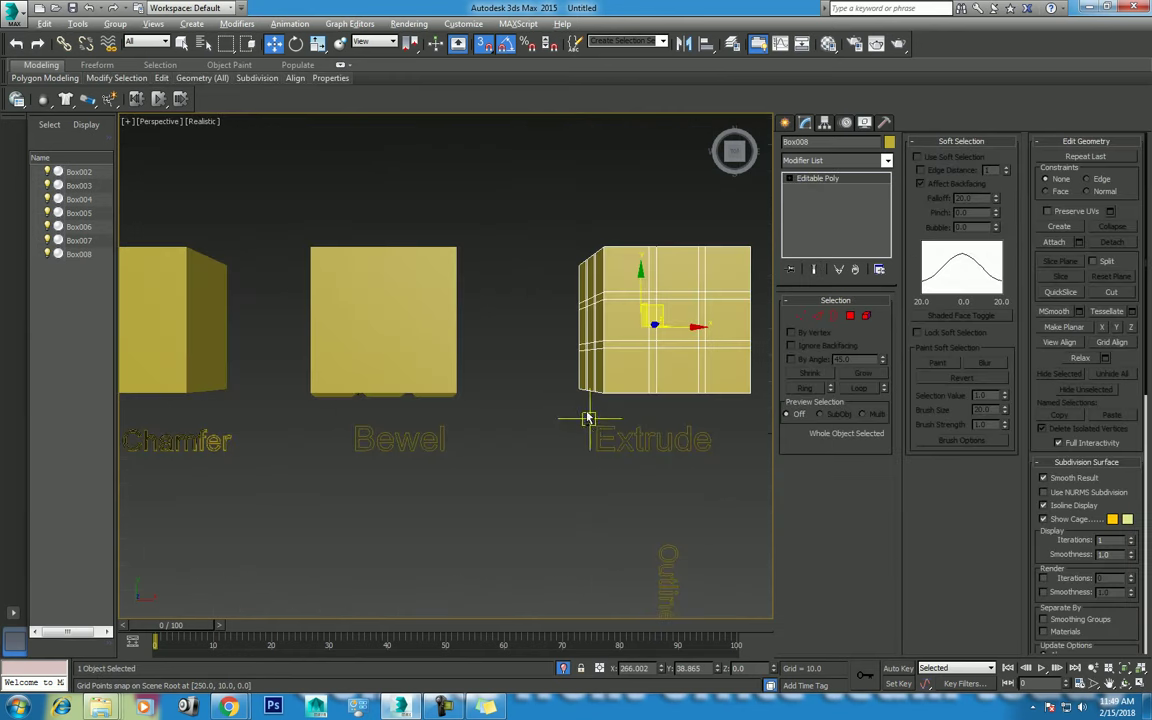
{"action": "middle_click_drag", "start_coordinate": [588, 418], "coordinate": [481, 432]}
{"action": "left_click", "coordinate": [1124, 684]}
{"action": "left_click_drag", "start_coordinate": [502, 441], "coordinate": [422, 388]}
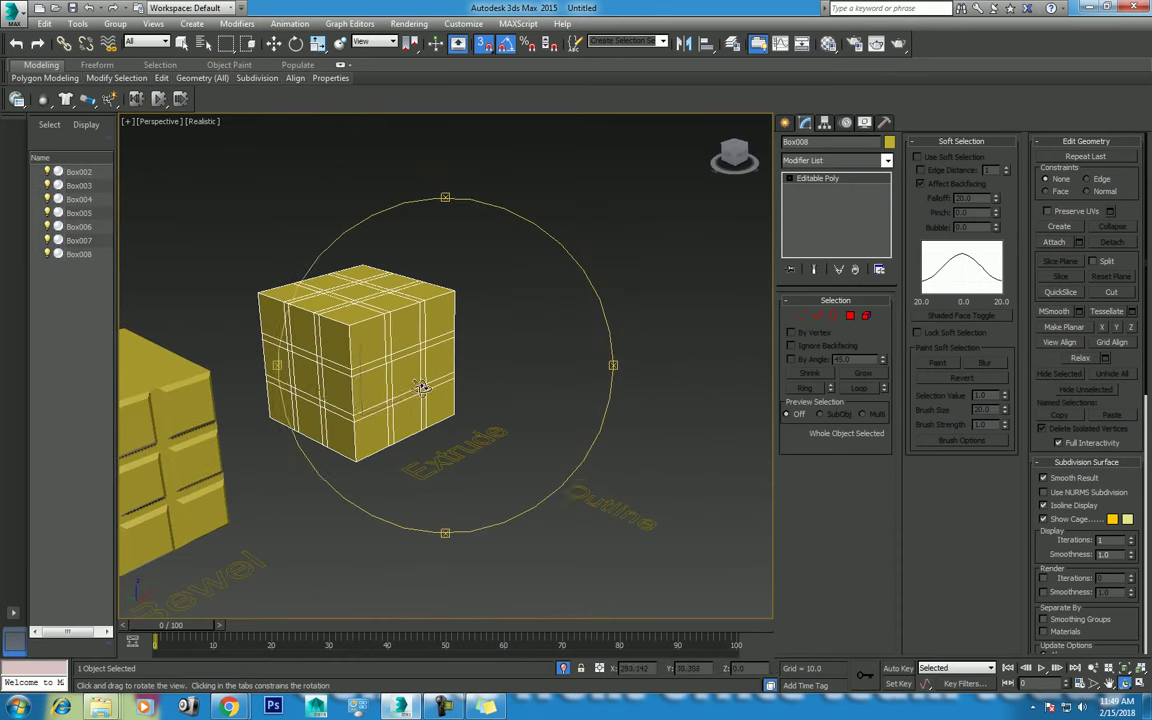
{"action": "key", "text": "w"}
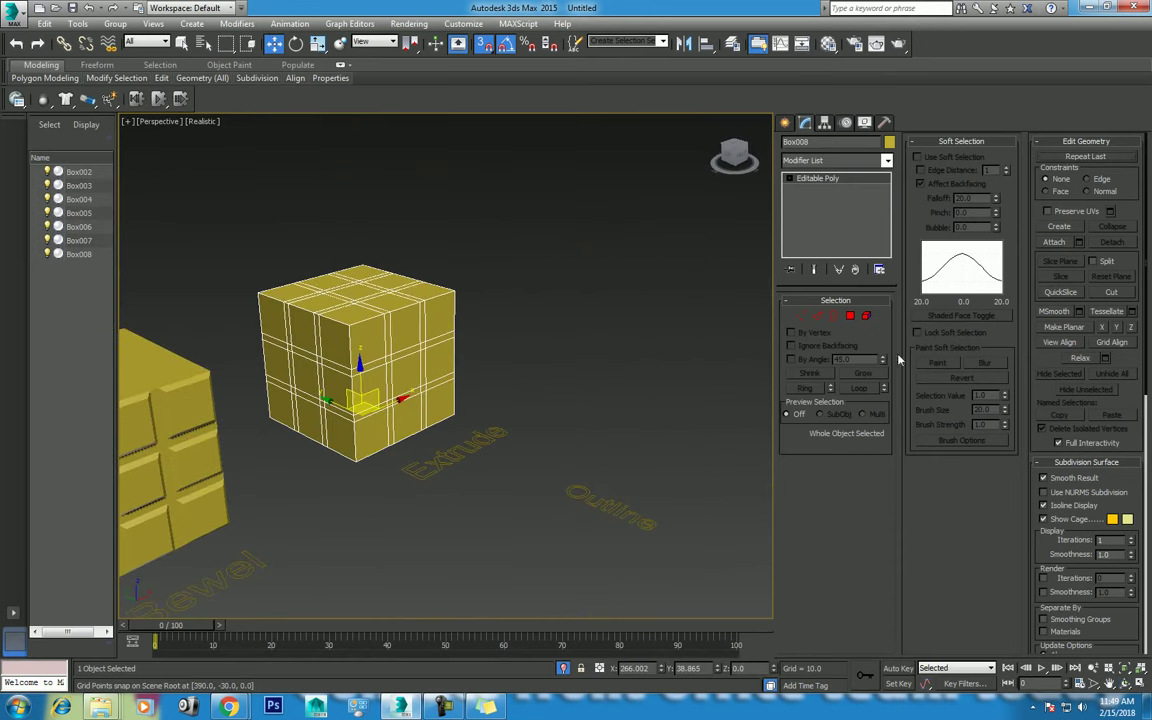
Select Box008's nine side panels at Polygon level
{"action": "left_click", "coordinate": [850, 316]}
{"action": "left_click", "coordinate": [368, 338]}
{"action": "left_click", "coordinate": [406, 320], "text": "ctrl"}
{"action": "left_click", "coordinate": [441, 314], "text": "ctrl"}
{"action": "left_click", "coordinate": [406, 368], "text": "ctrl"}
{"action": "left_click", "coordinate": [441, 358], "text": "ctrl"}
{"action": "left_click", "coordinate": [366, 393], "text": "ctrl"}
{"action": "left_click", "coordinate": [371, 432], "text": "ctrl"}
{"action": "left_click", "coordinate": [406, 420], "text": "ctrl"}
{"action": "left_click", "coordinate": [442, 406], "text": "ctrl"}
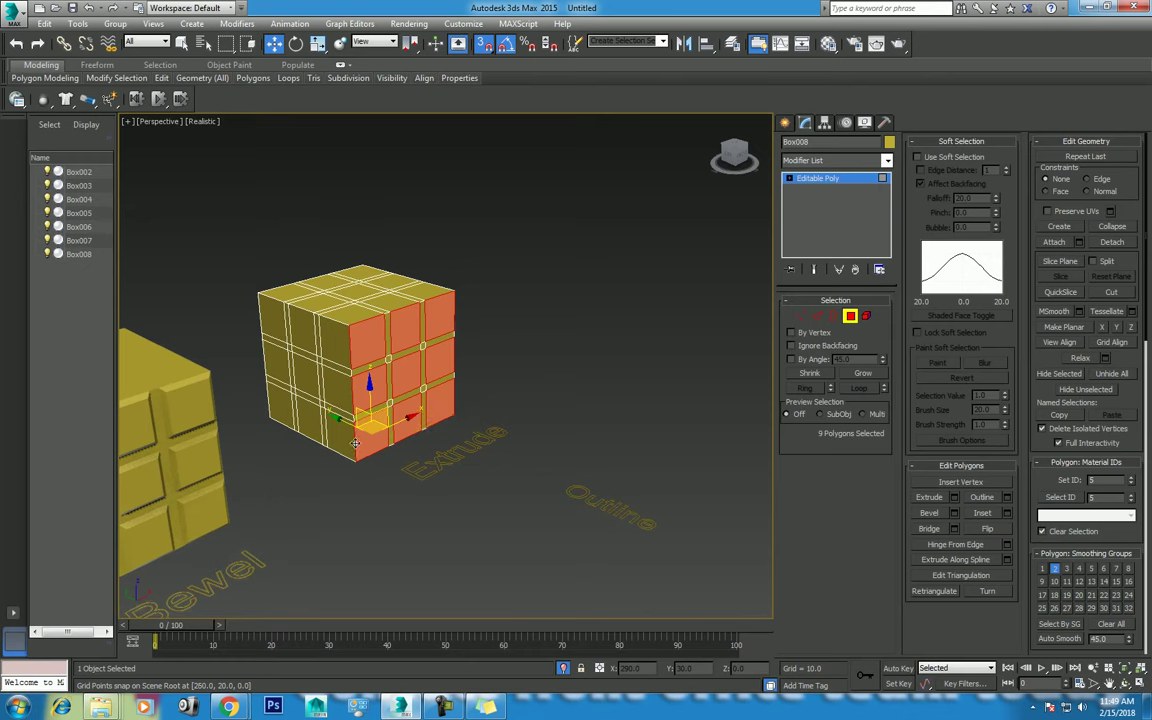
Extrude the nine panels with Height 2.0 and return to Top-level
{"action": "right_click", "coordinate": [549, 333]}
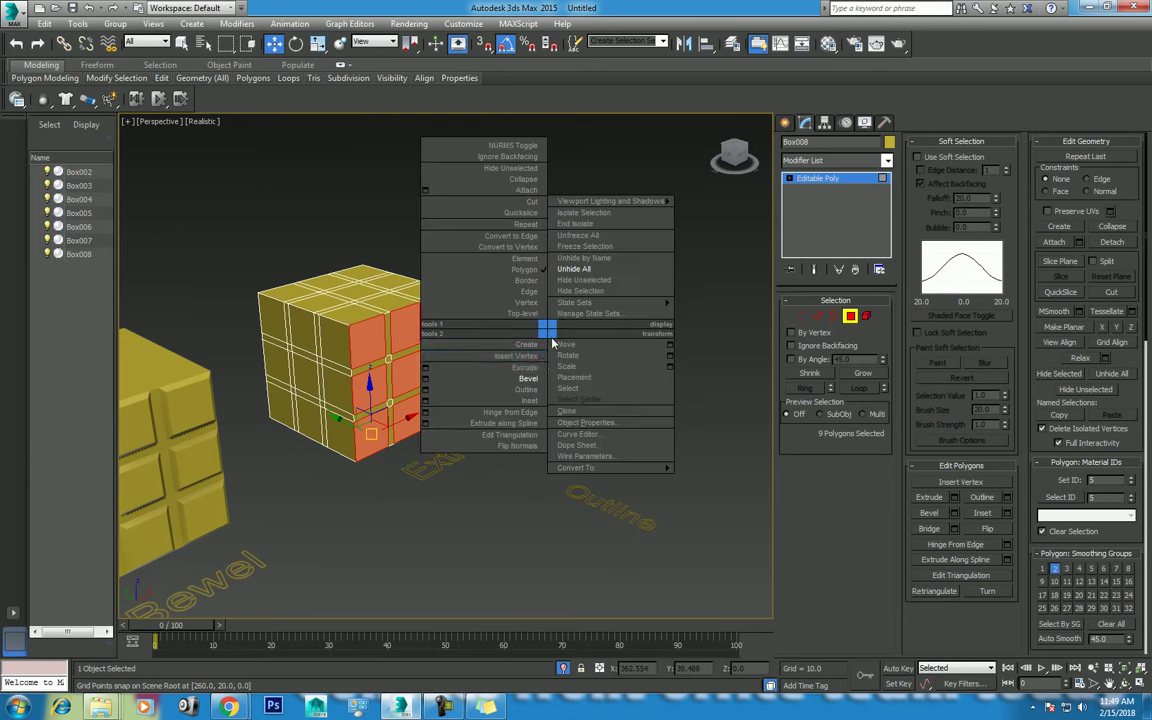
{"action": "left_click", "coordinate": [425, 369]}
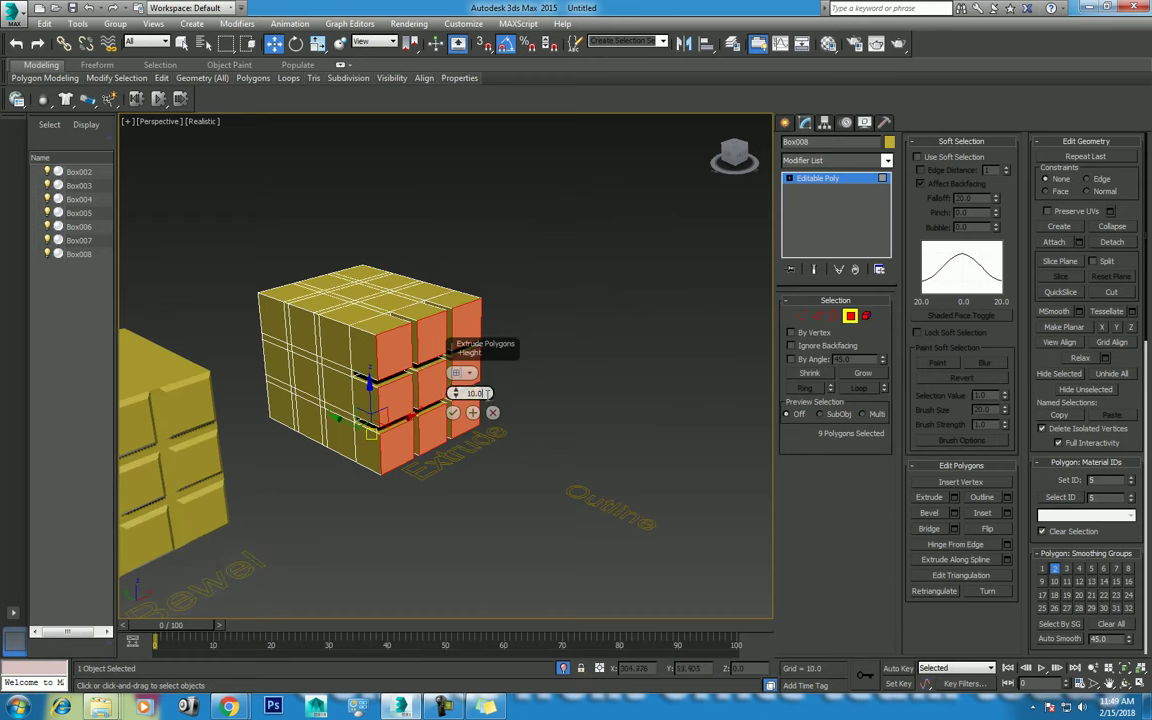
{"action": "type", "text": "1"}
{"action": "key", "text": "Return"}
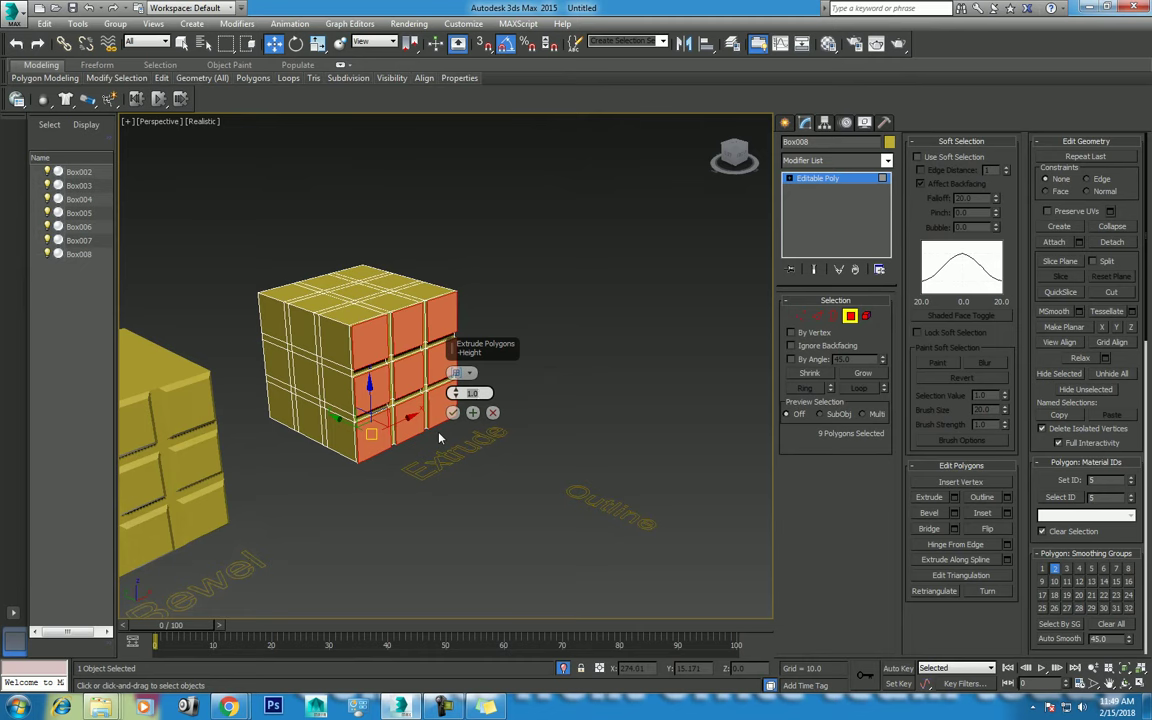
{"action": "type", "text": "2"}
{"action": "key", "text": "Return"}
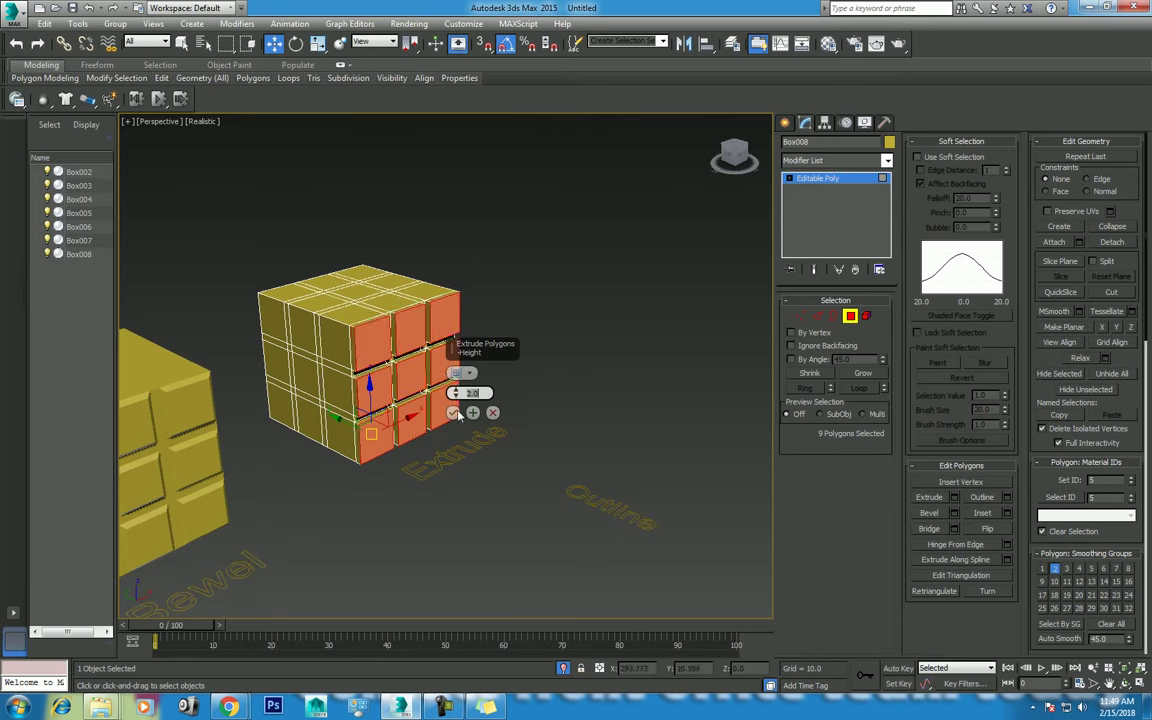
{"action": "left_click", "coordinate": [517, 405]}
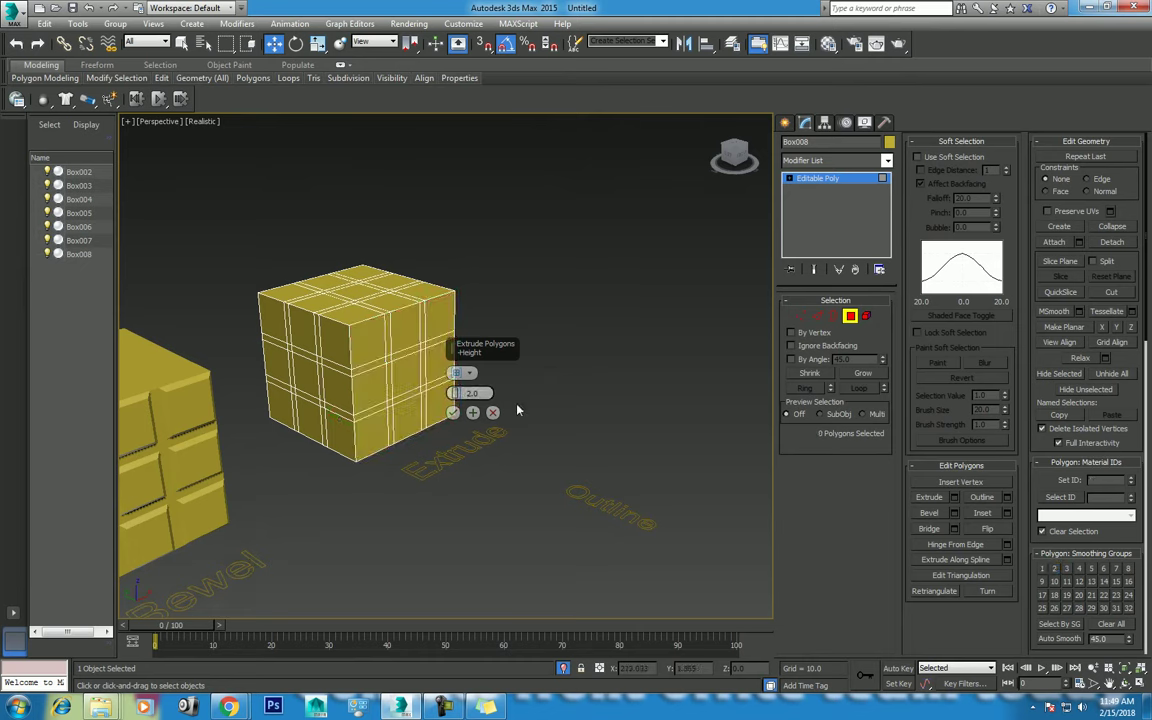
{"action": "key", "text": "ctrl+z"}
{"action": "left_click", "coordinate": [452, 413]}
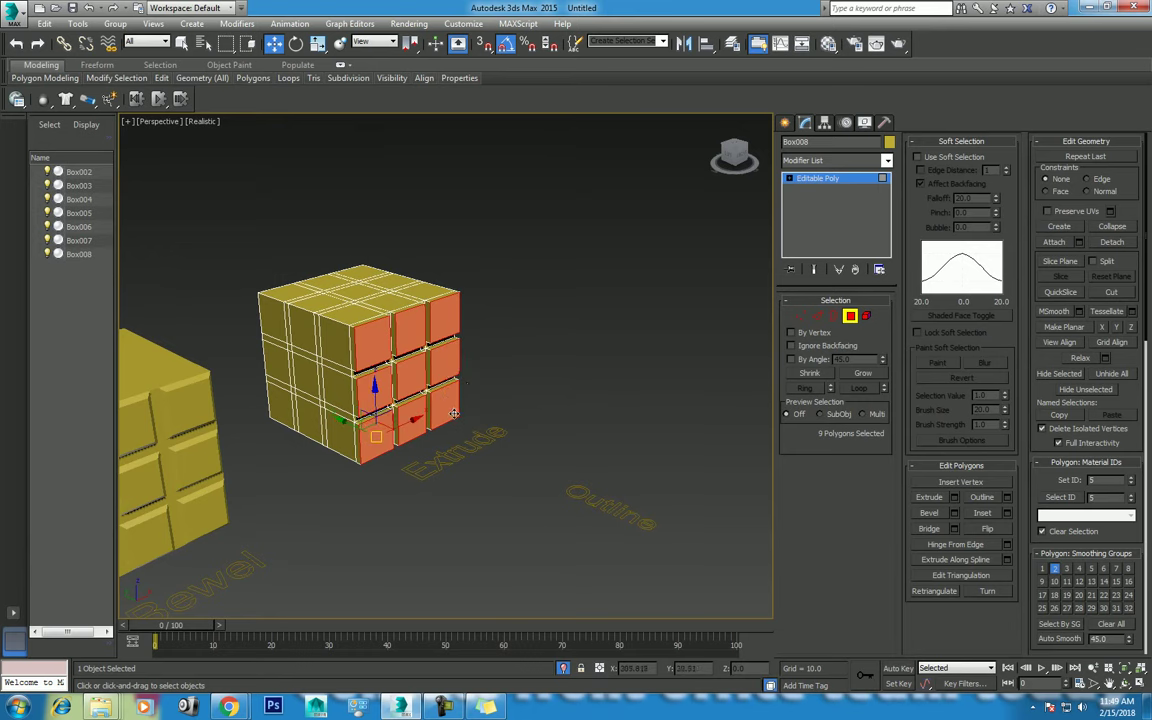
{"action": "right_click", "coordinate": [415, 330]}
{"action": "left_click", "coordinate": [388, 326]}
{"action": "left_click", "coordinate": [571, 371]}
{"action": "middle_click_drag", "start_coordinate": [560, 369], "coordinate": [445, 502], "text": "alt"}
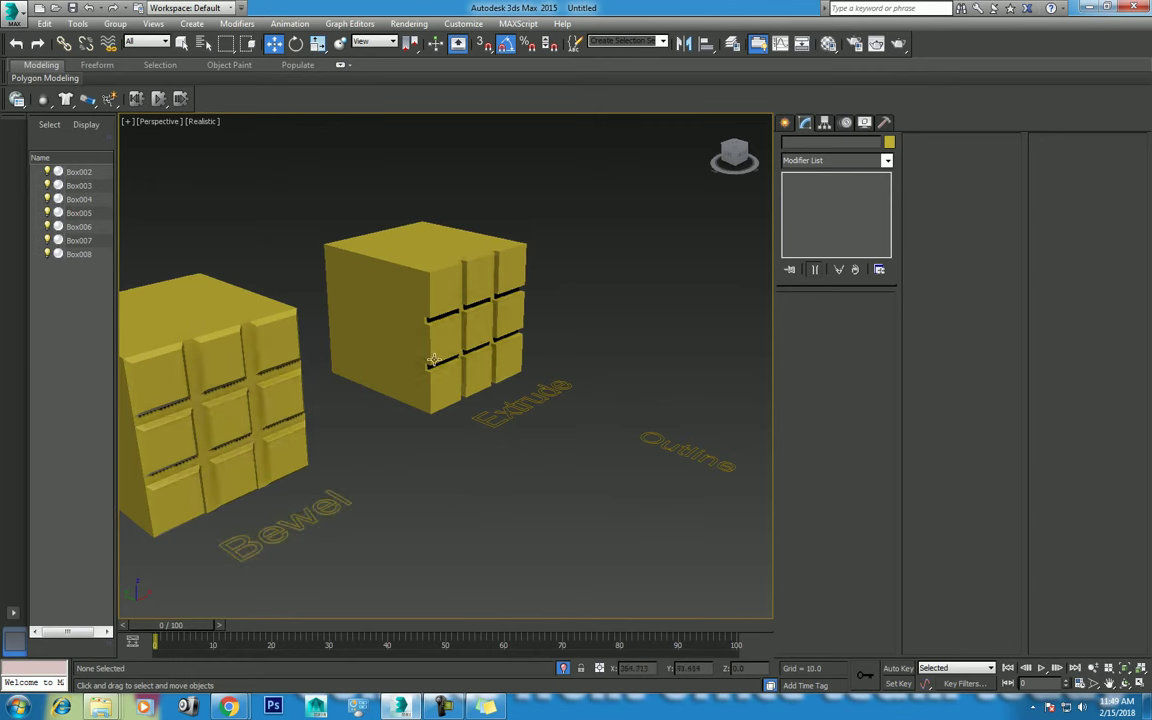
Select the Chamfer cube (Box006) and switch the Create panel to Shapes > Splines
{"action": "left_click", "coordinate": [473, 302]}
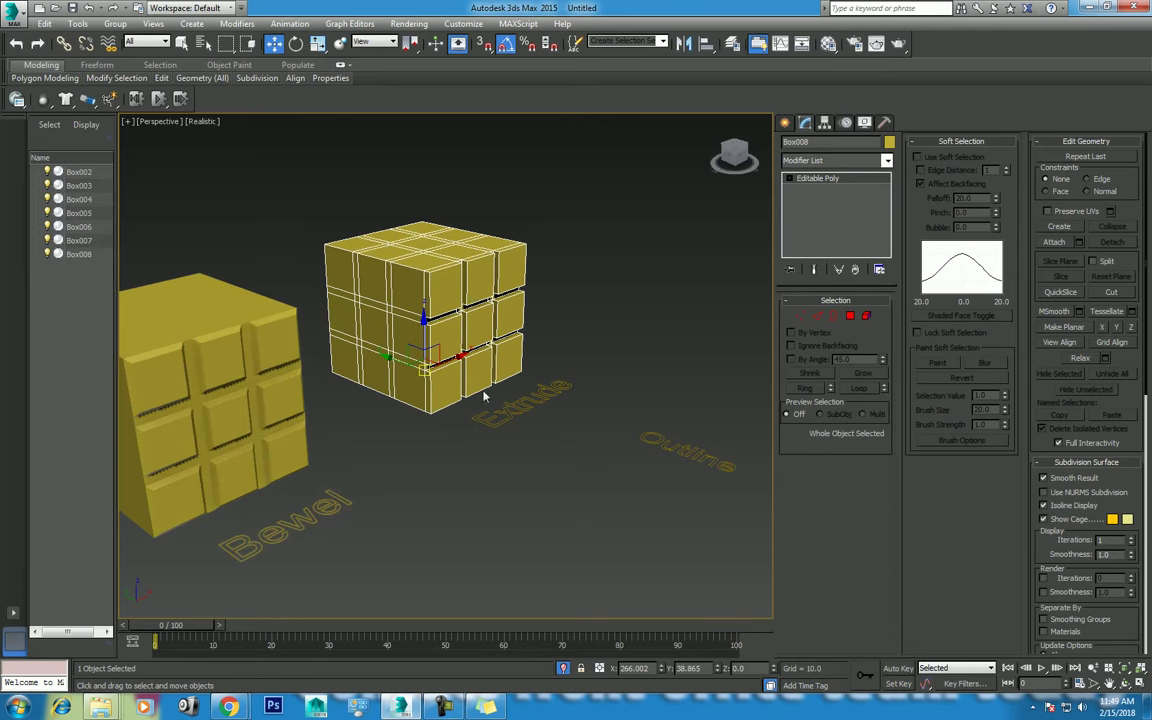
{"action": "middle_click_drag", "start_coordinate": [484, 397], "coordinate": [568, 338]}
{"action": "left_click", "coordinate": [298, 390]}
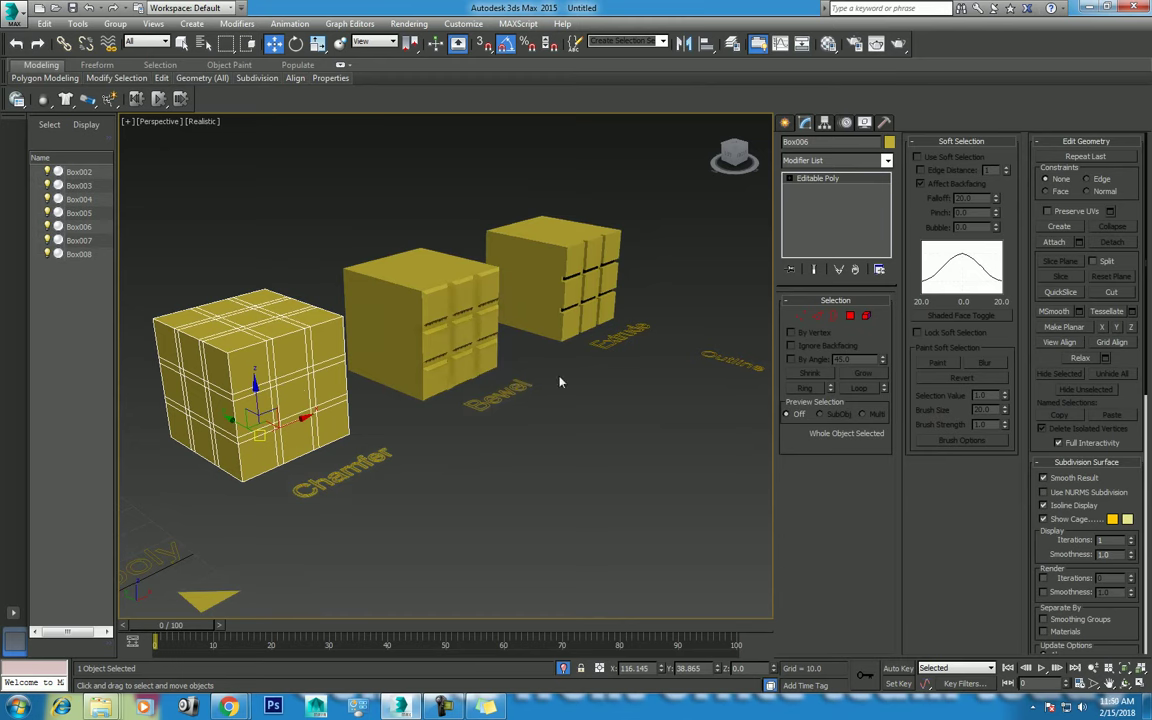
{"action": "left_click", "coordinate": [787, 123]}
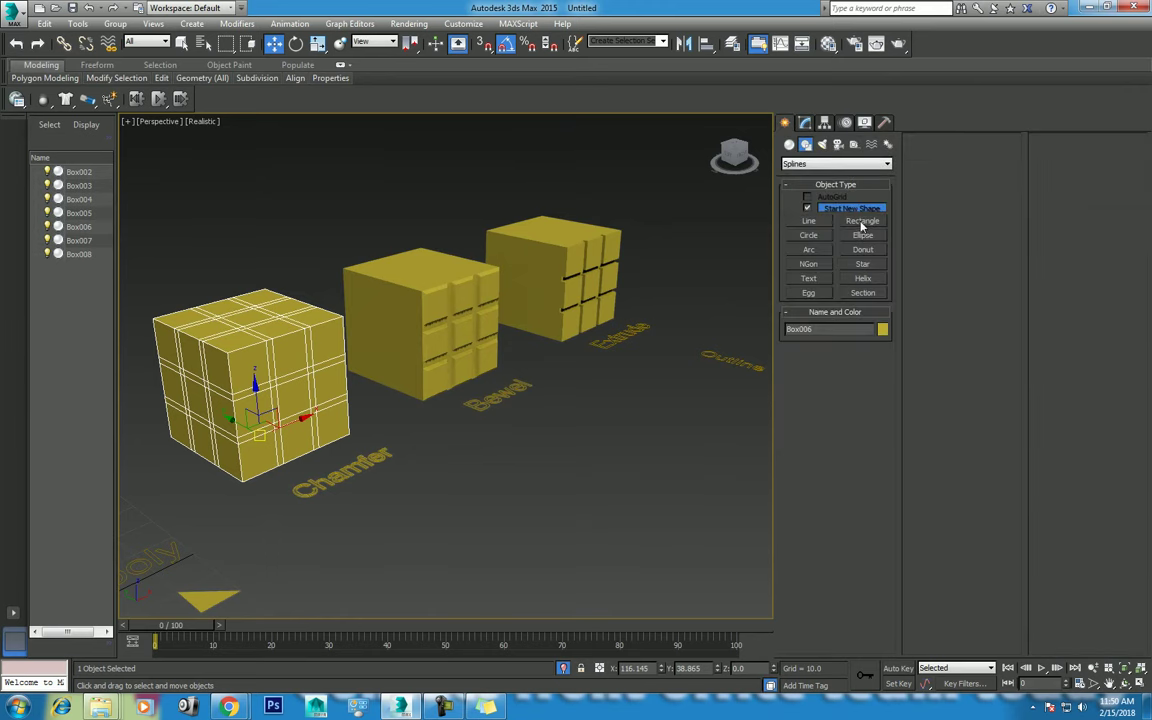
{"action": "left_click", "coordinate": [465, 500]}
{"action": "left_click", "coordinate": [263, 388]}
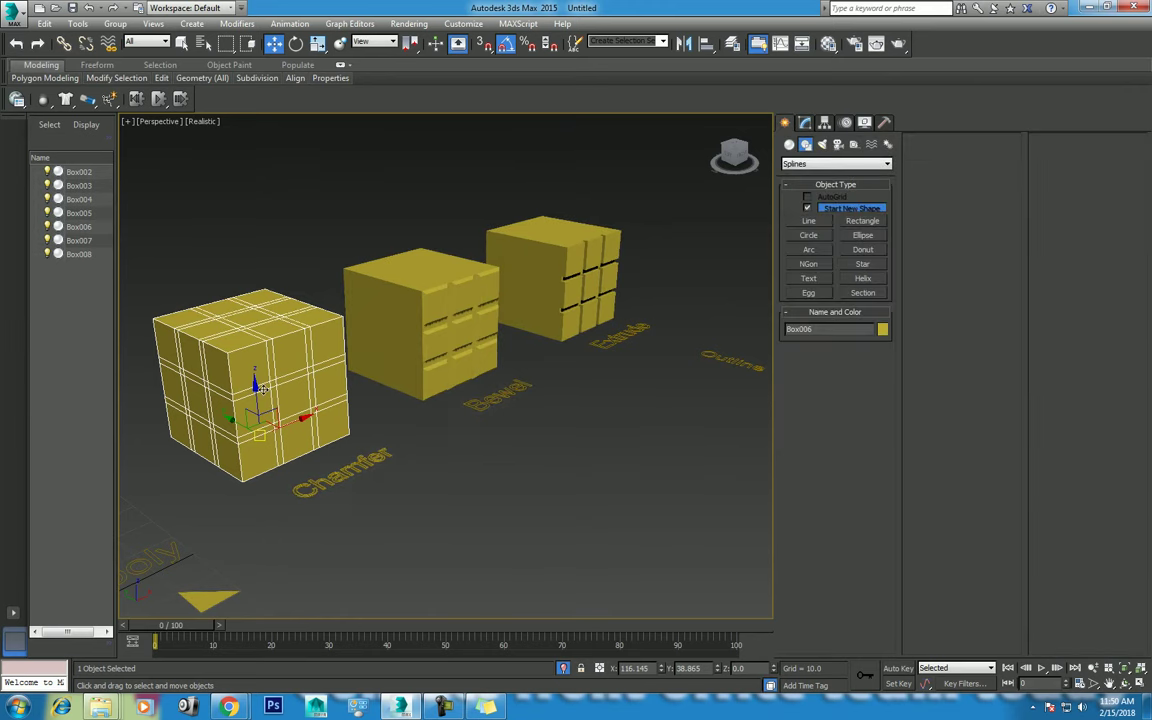
Pick an empty sample slot in the Material Editor and assign NVIDIA mental ray as the production renderer
{"action": "key", "text": "m"}
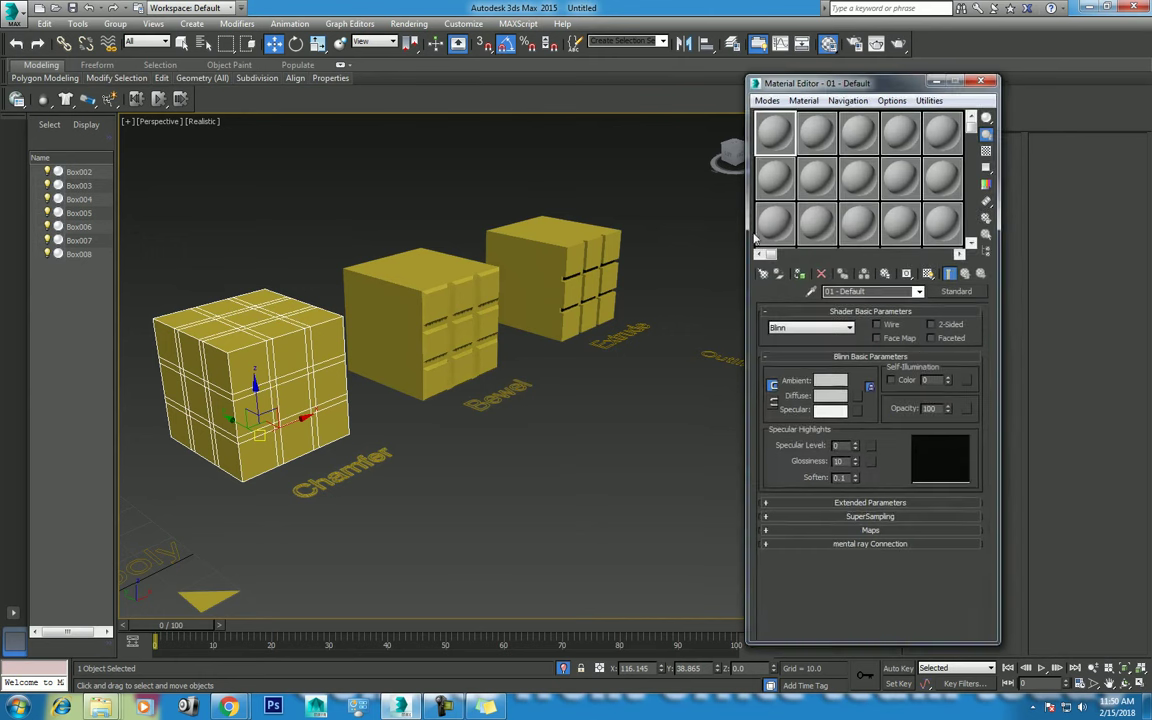
{"action": "left_click", "coordinate": [774, 220]}
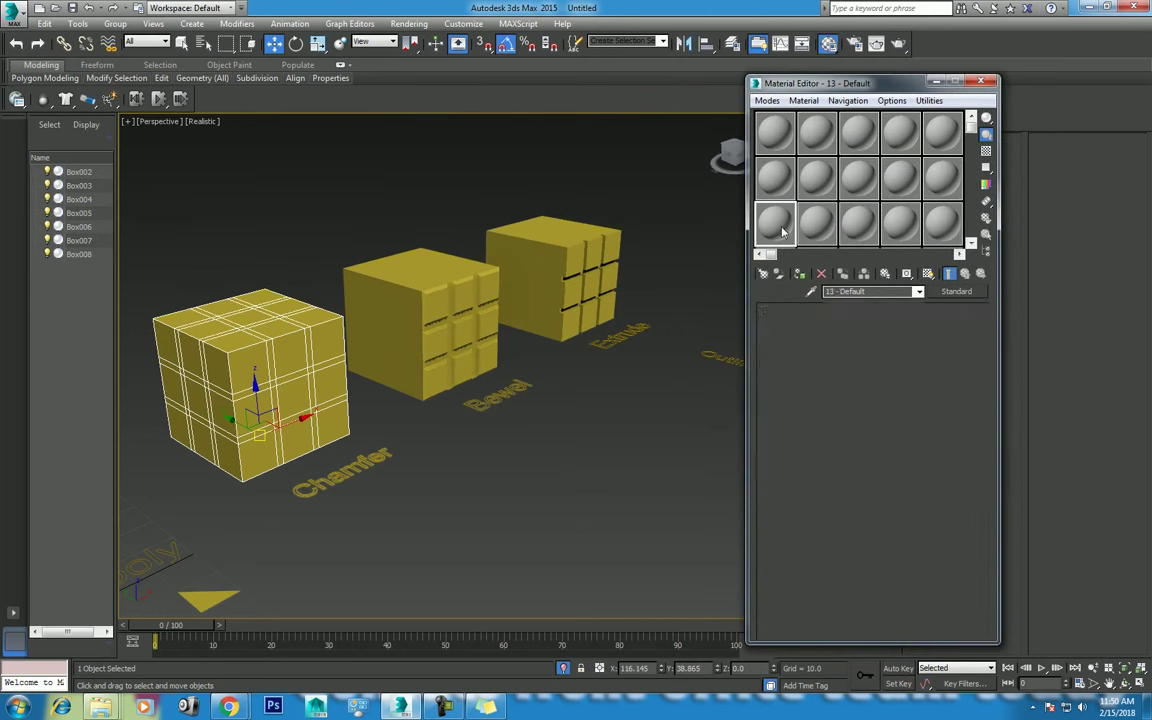
{"action": "left_click", "coordinate": [855, 44]}
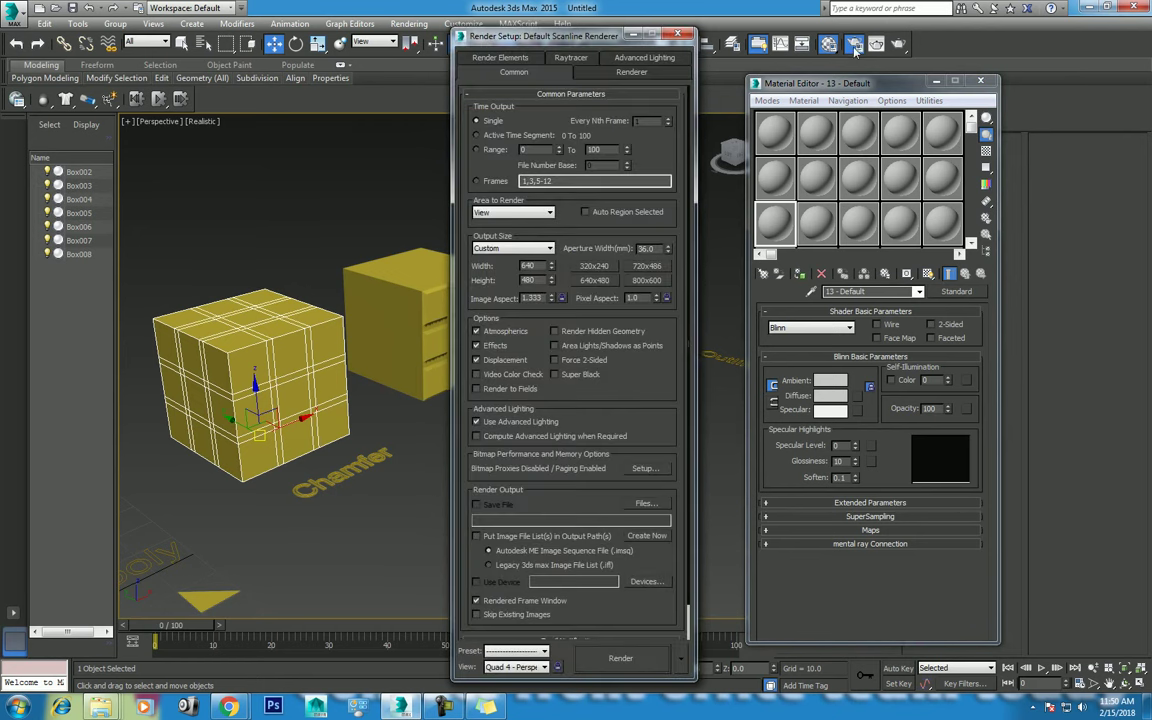
{"action": "right_click", "coordinate": [690, 295]}
{"action": "left_click", "coordinate": [740, 442]}
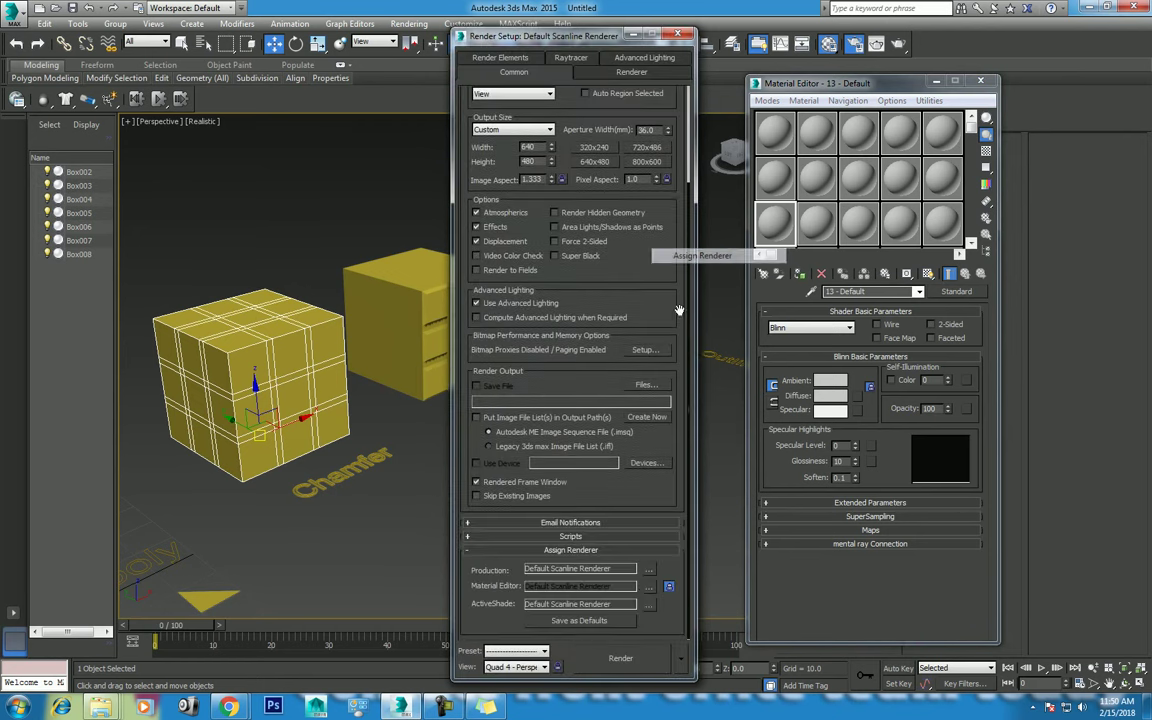
{"action": "left_click", "coordinate": [649, 569]}
{"action": "left_click", "coordinate": [514, 280]}
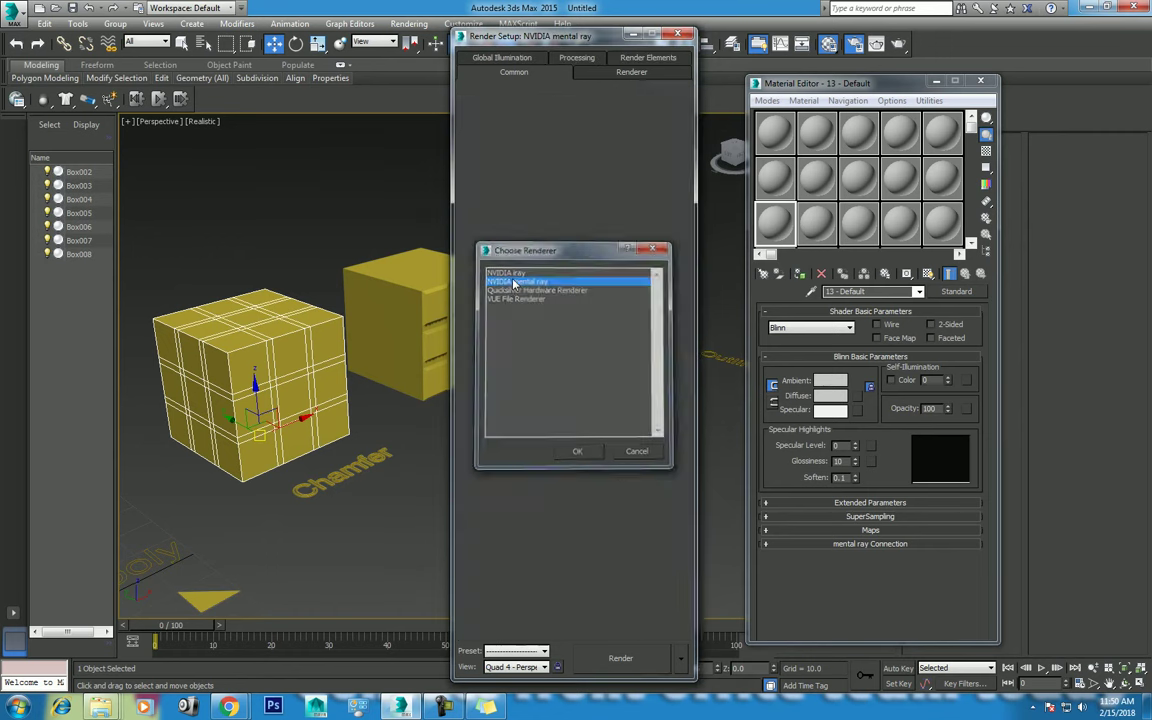
{"action": "left_click", "coordinate": [577, 452]}
{"action": "left_click", "coordinate": [676, 34]}
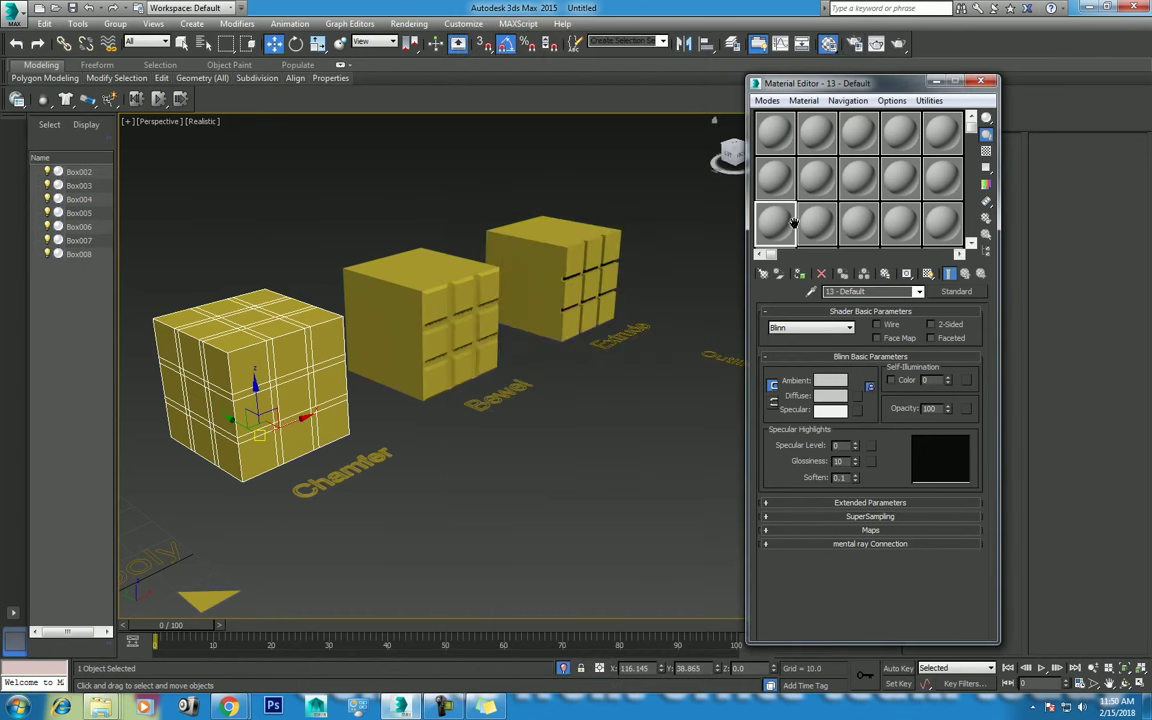
Change the material type to Composite, keeping the old material as a sub-material
{"action": "left_click", "coordinate": [955, 292]}
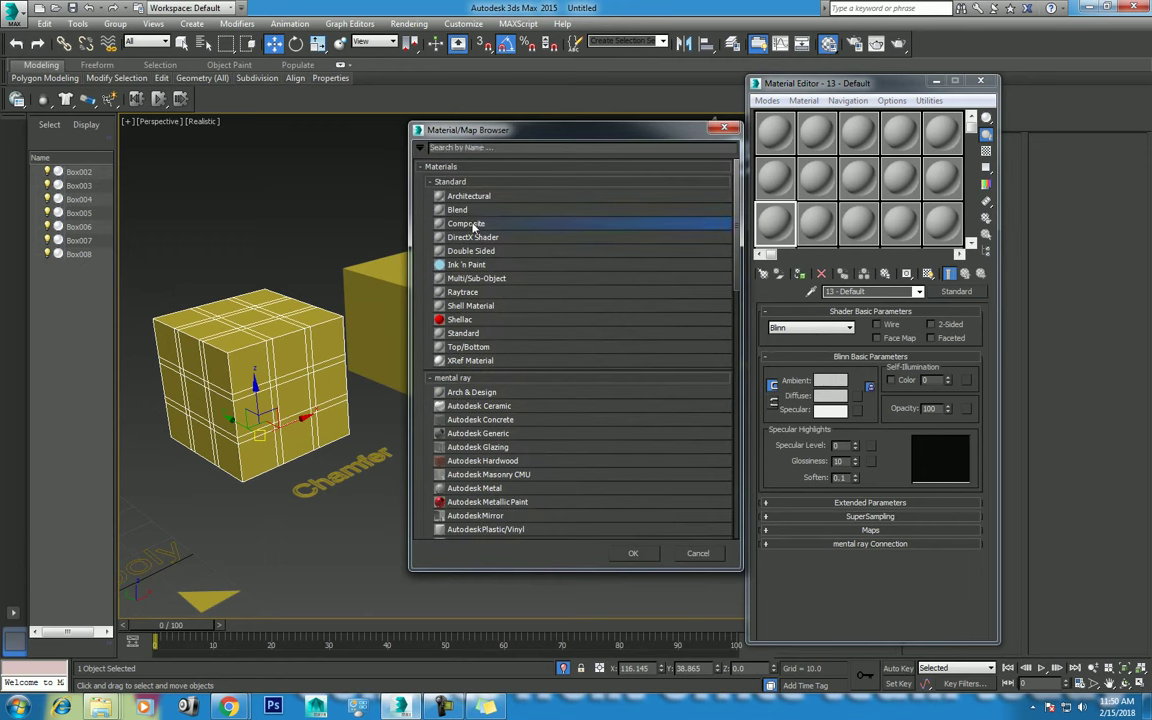
{"action": "double_click", "coordinate": [473, 224]}
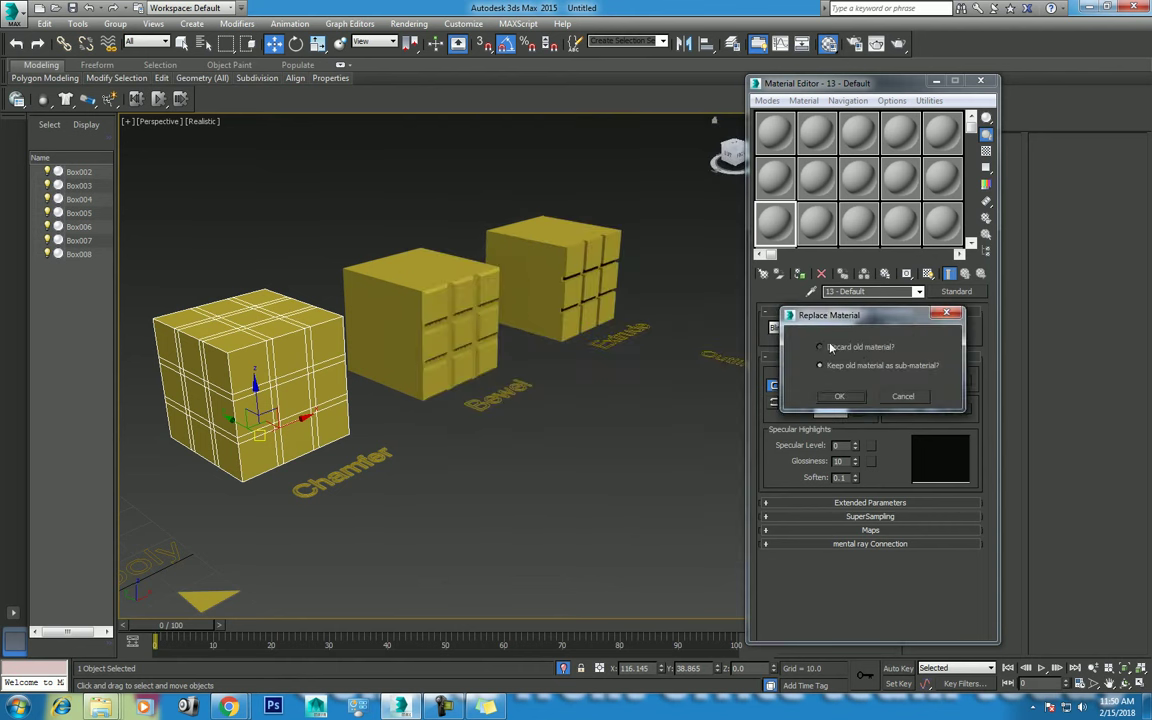
{"action": "left_click", "coordinate": [856, 399]}
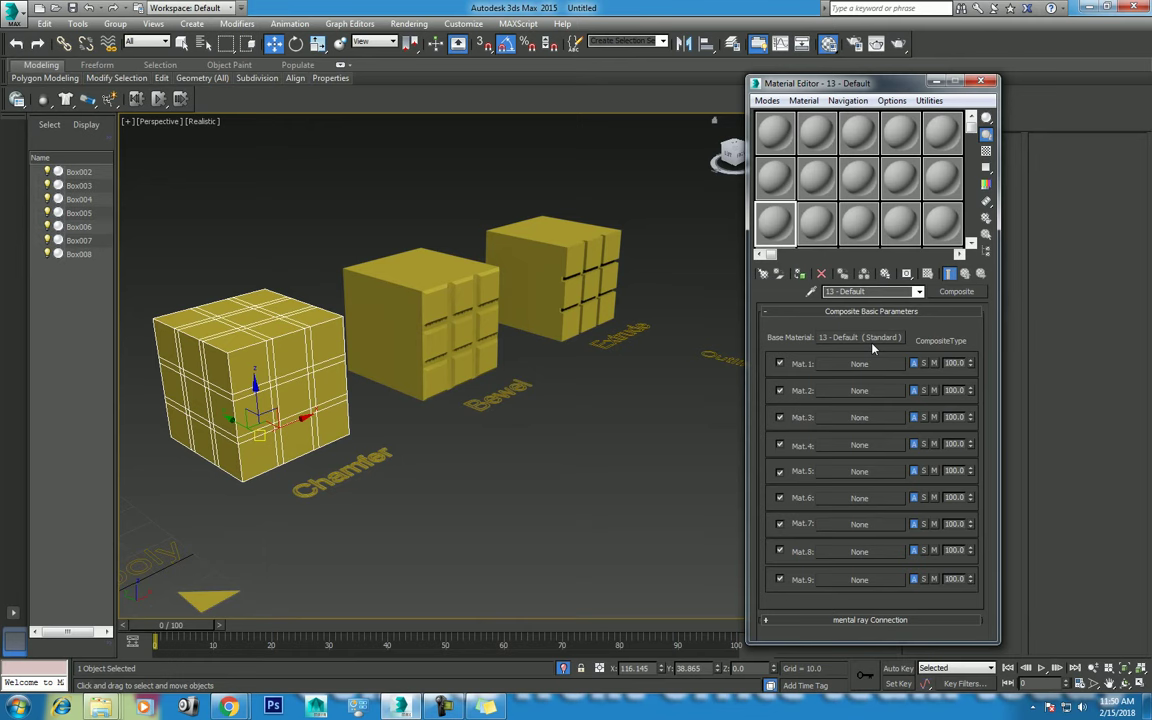
Make Mat.1 a wire Standard material with an 18-grey diffuse, then render
{"action": "left_click", "coordinate": [860, 364]}
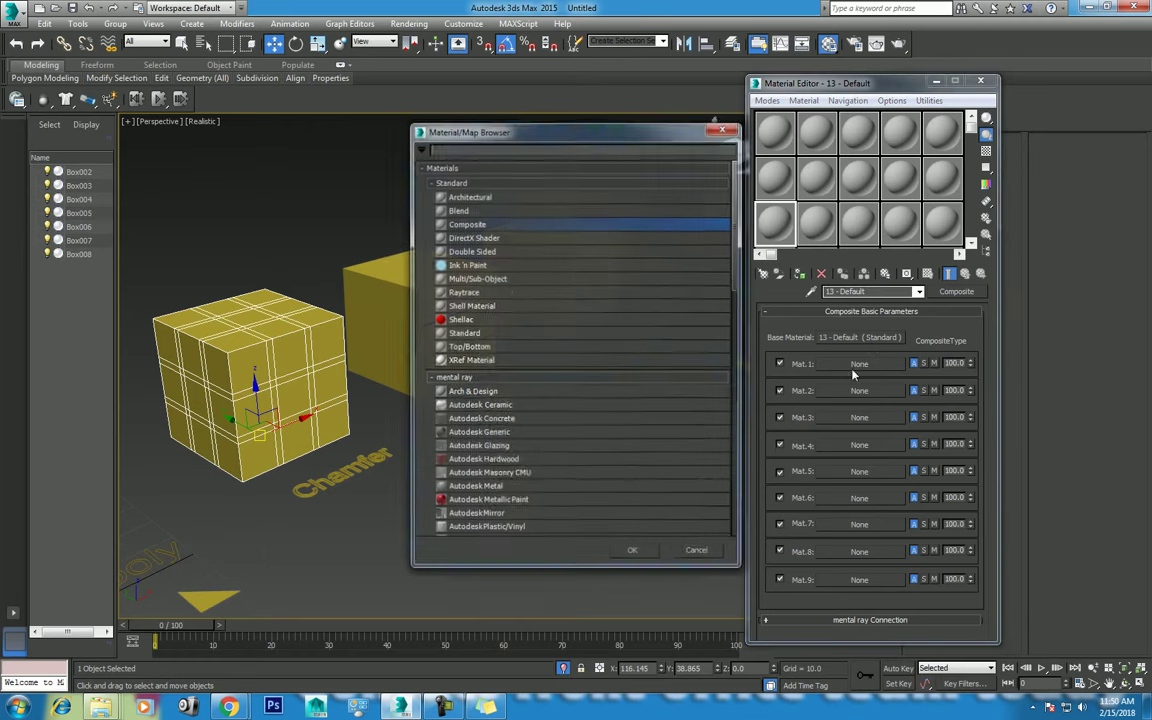
{"action": "double_click", "coordinate": [465, 333]}
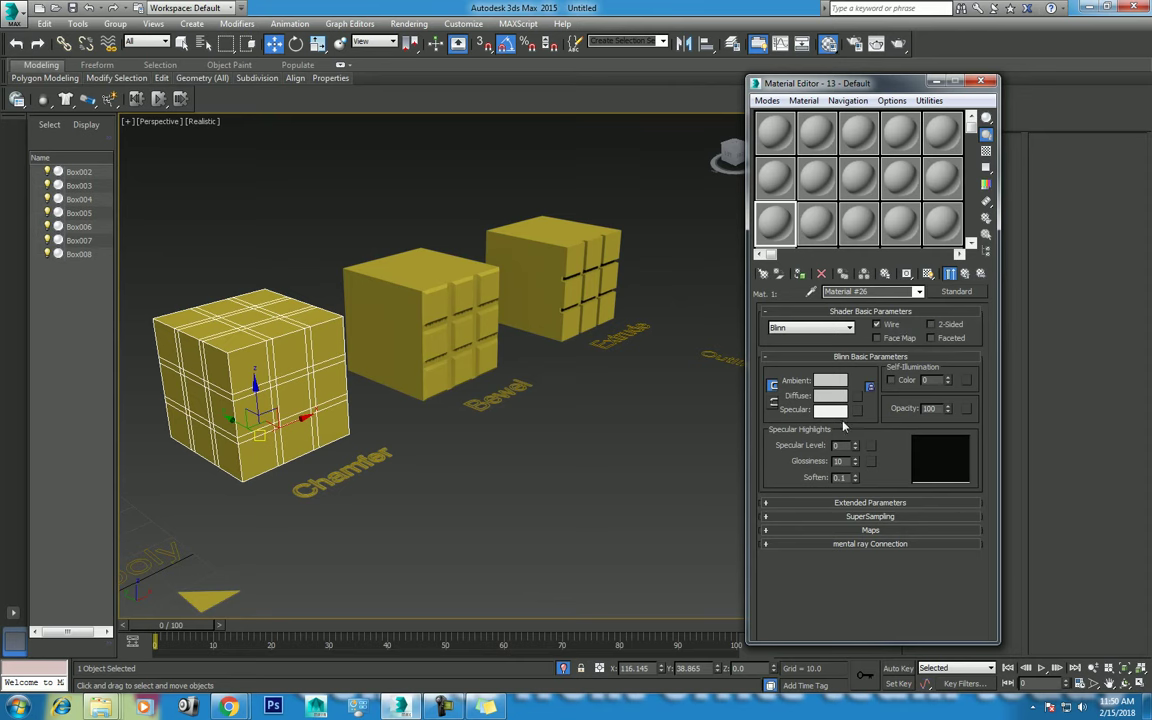
{"action": "left_click", "coordinate": [830, 395]}
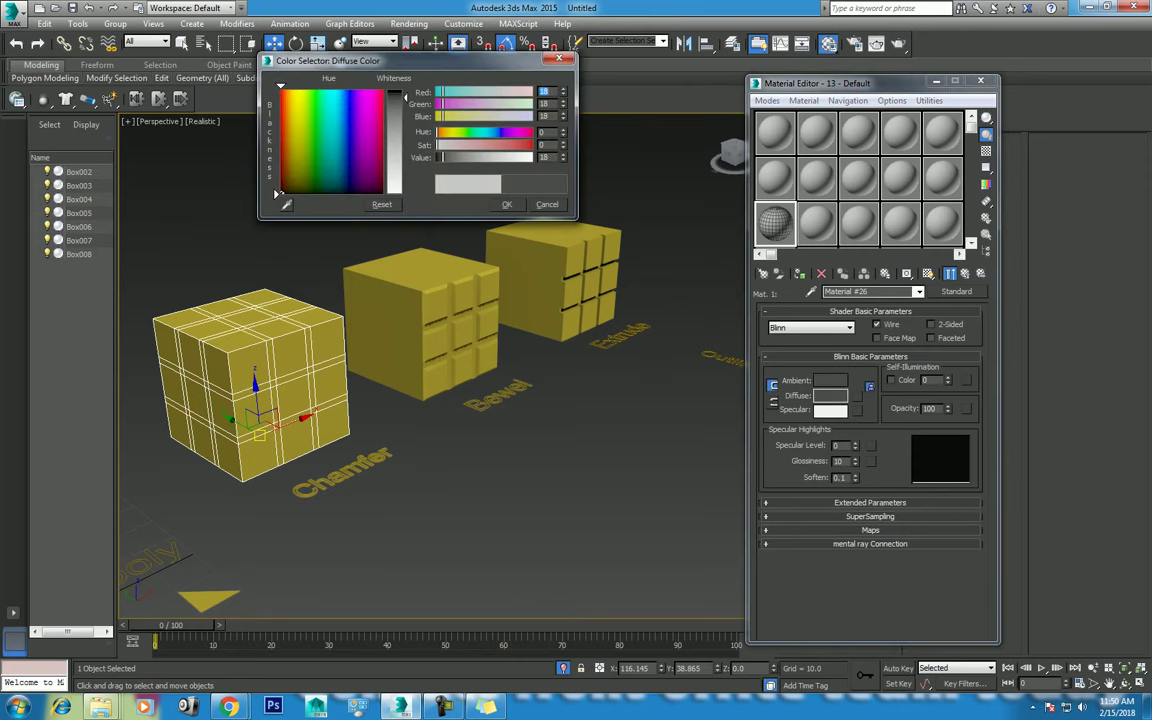
{"action": "left_click_drag", "start_coordinate": [390, 126], "coordinate": [392, 96]}
{"action": "left_click", "coordinate": [513, 207]}
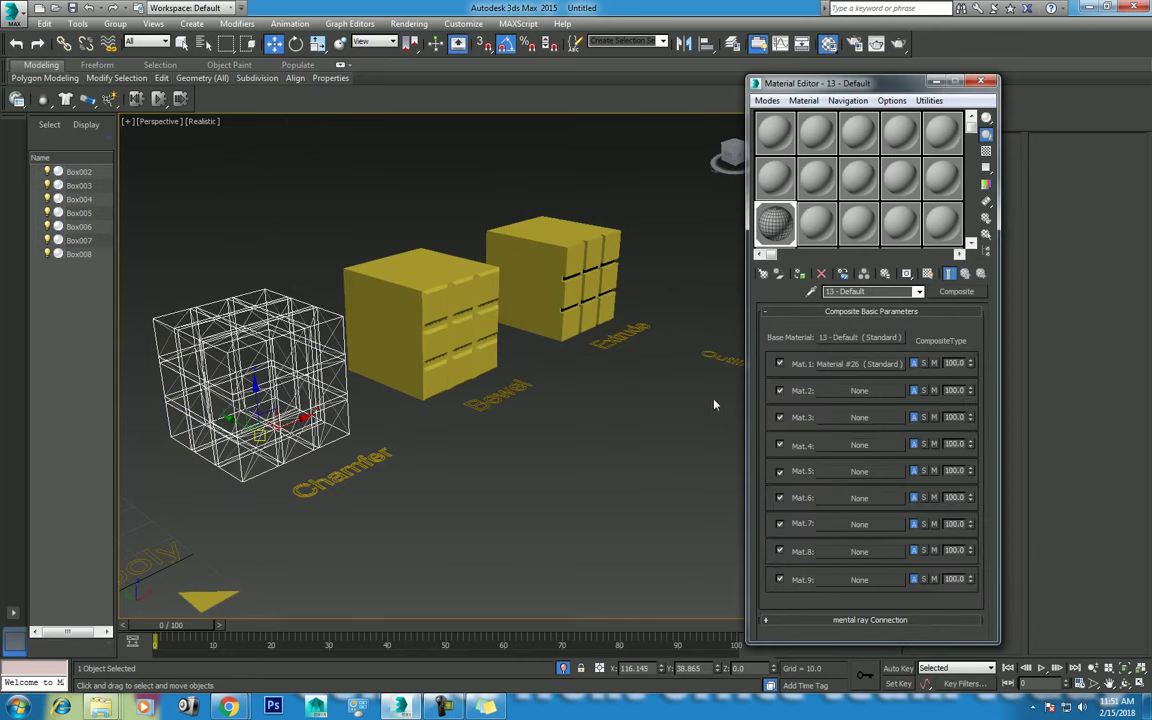
{"action": "key", "text": "shift+q"}
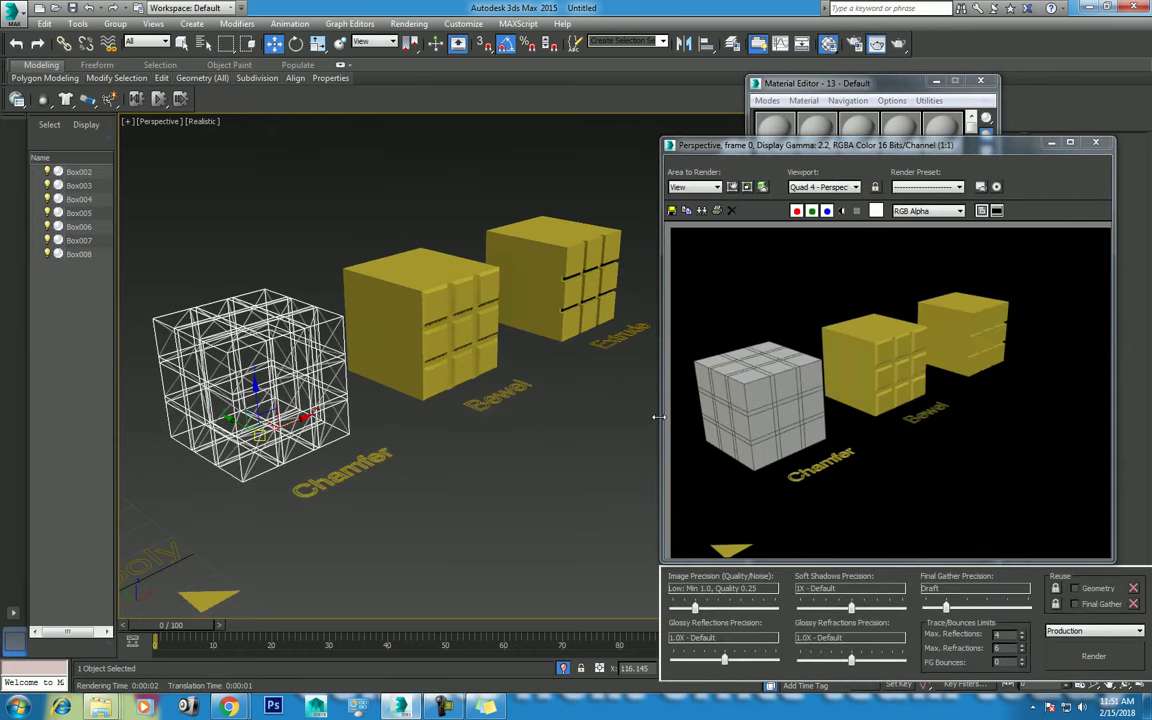
Assign the wire material to the Bevel and Extrude cubes and render the three wire cubes
{"action": "left_click", "coordinate": [1095, 142]}
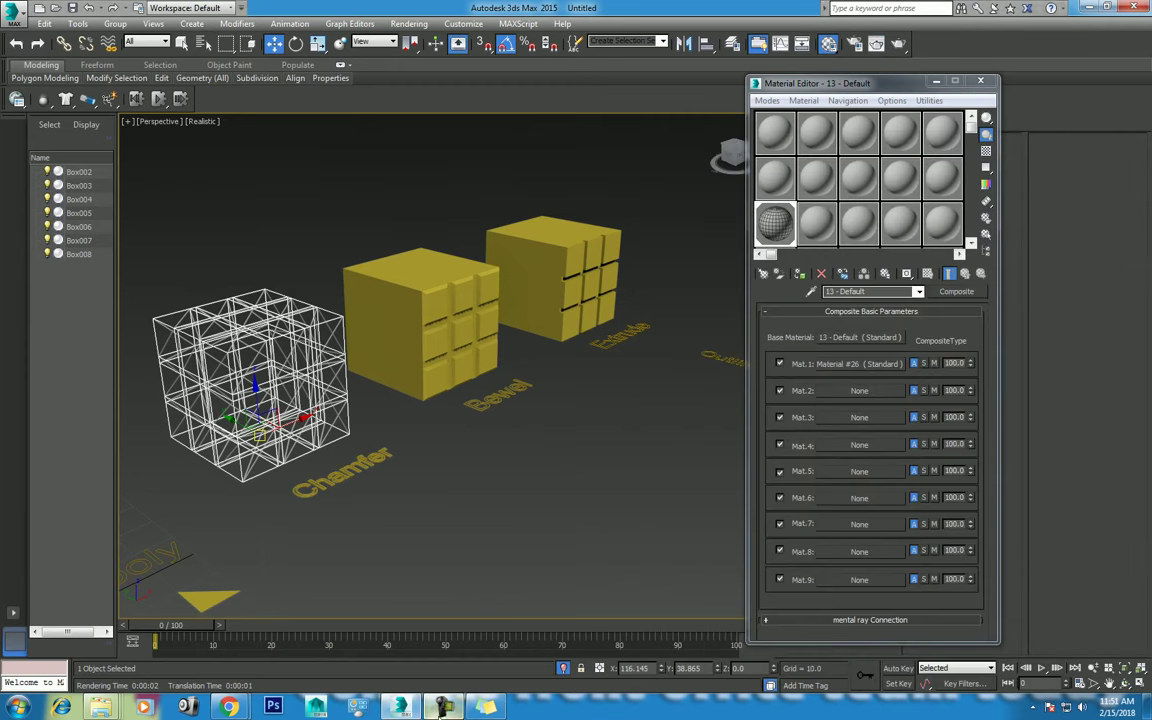
{"action": "key", "text": "shift+q"}
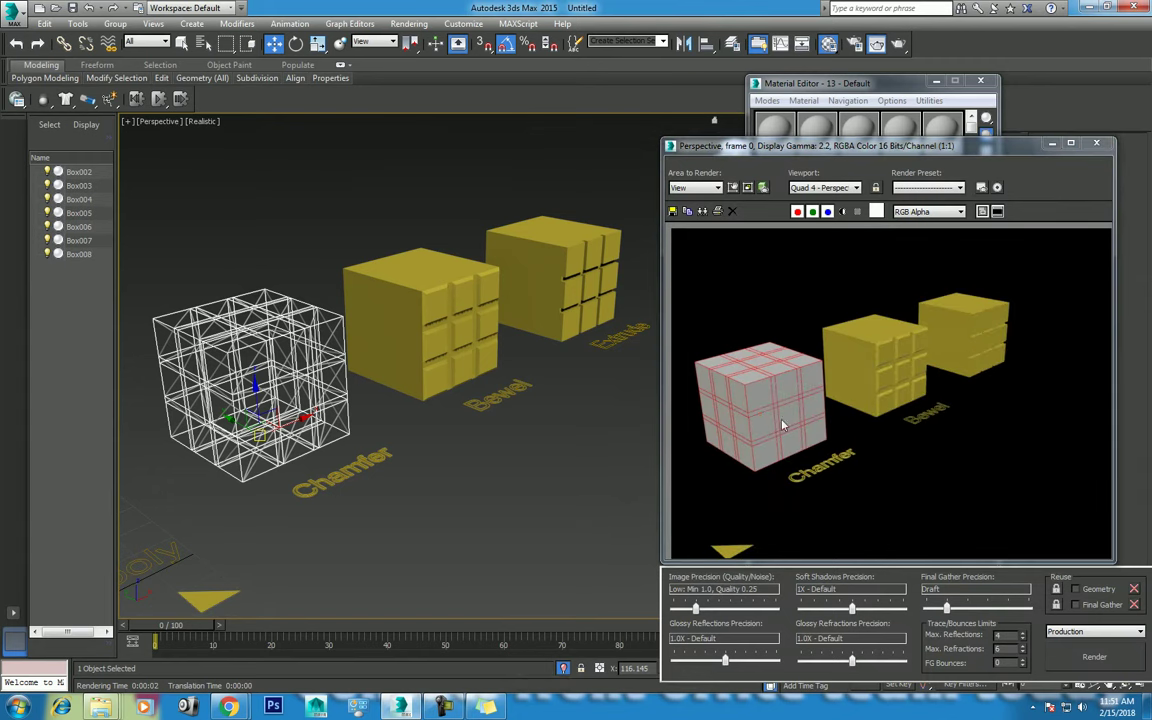
{"action": "left_click", "coordinate": [1095, 143]}
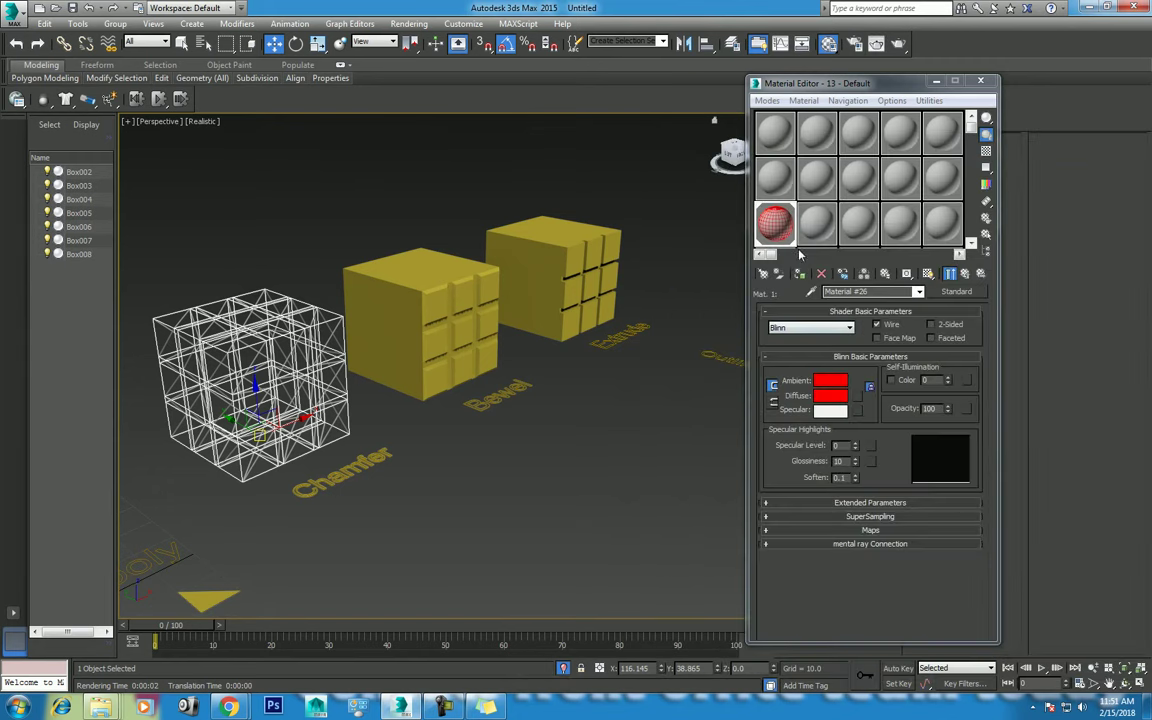
{"action": "left_click", "coordinate": [462, 270]}
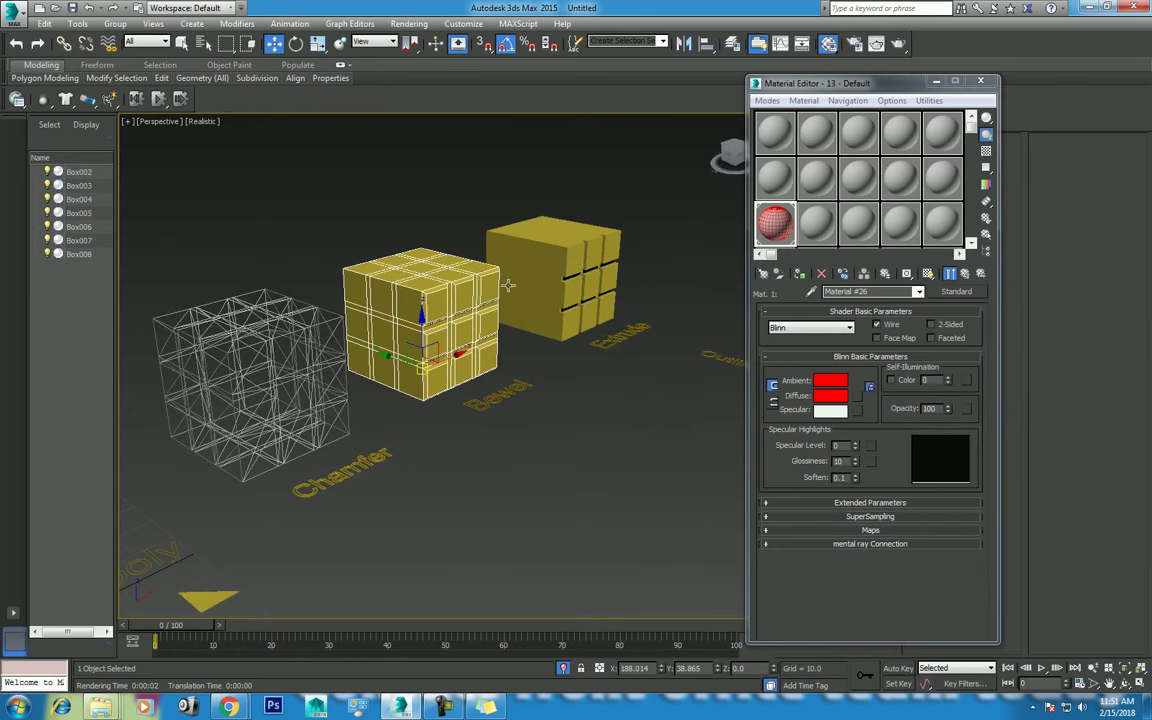
{"action": "left_click", "coordinate": [576, 268], "text": "ctrl"}
{"action": "left_click", "coordinate": [799, 273]}
{"action": "left_click", "coordinate": [616, 437]}
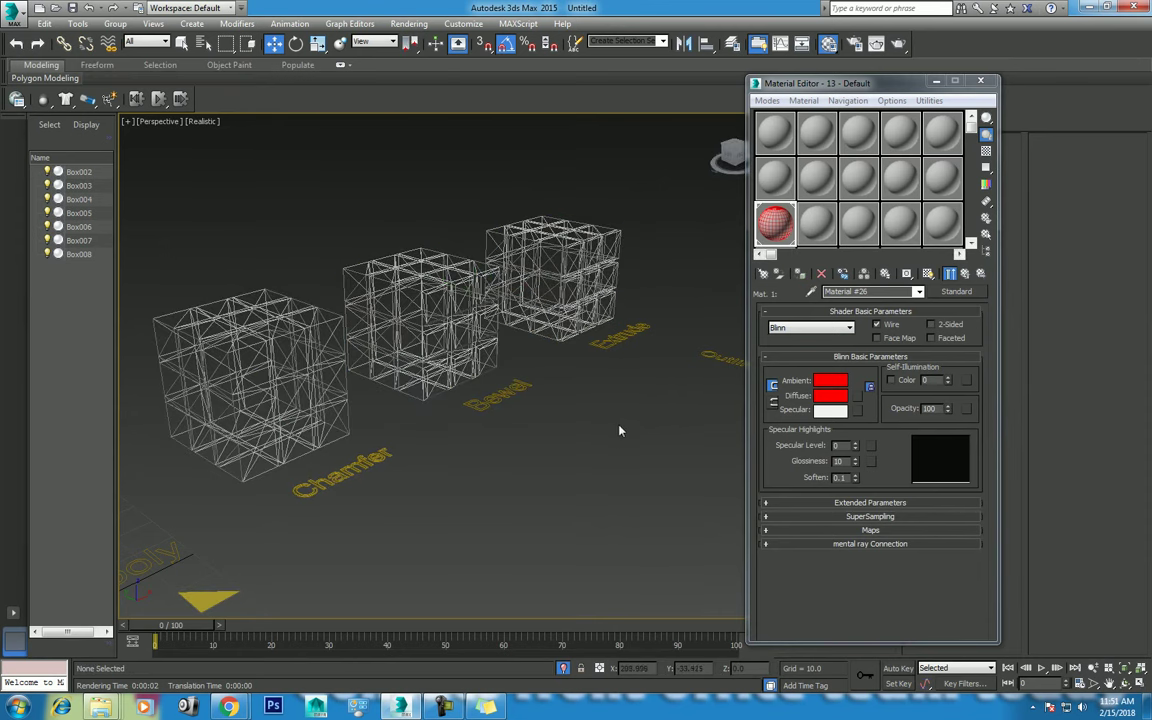
{"action": "key", "text": "shift+q"}
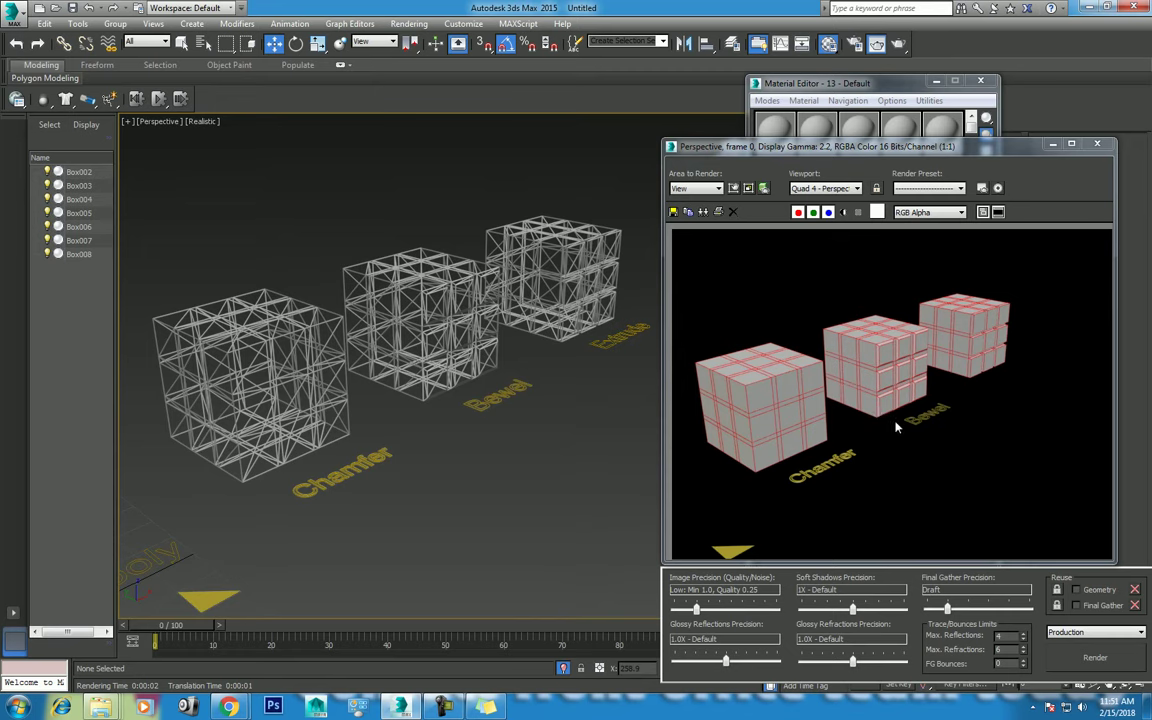
{"action": "left_click", "coordinate": [1097, 144]}
Turn on Enable In Renderer and Enable In Viewport for the Extrude text label
{"action": "left_click", "coordinate": [490, 395]}
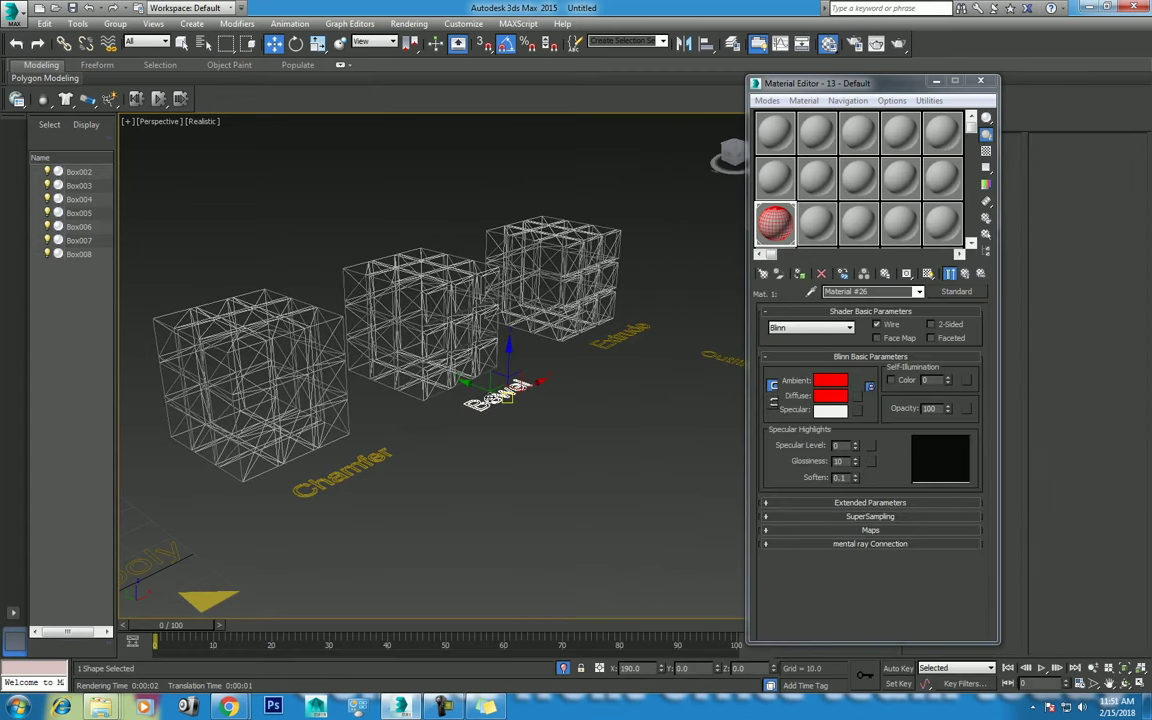
{"action": "left_click", "coordinate": [980, 80]}
{"action": "left_click", "coordinate": [805, 122]}
{"action": "left_click", "coordinate": [612, 334]}
{"action": "left_click", "coordinate": [789, 313]}
{"action": "left_click", "coordinate": [789, 323]}
{"action": "mouse_move", "coordinate": [761, 391]}
{"action": "middle_mouse_down"}
{"action": "mouse_move", "coordinate": [636, 424]}
{"action": "mouse_move", "coordinate": [536, 357]}
{"action": "middle_mouse_up"}
In wireframe view, turn on Enable In Renderer and Enable In Viewport for the Editpoly text label
{"action": "key", "text": "F3"}
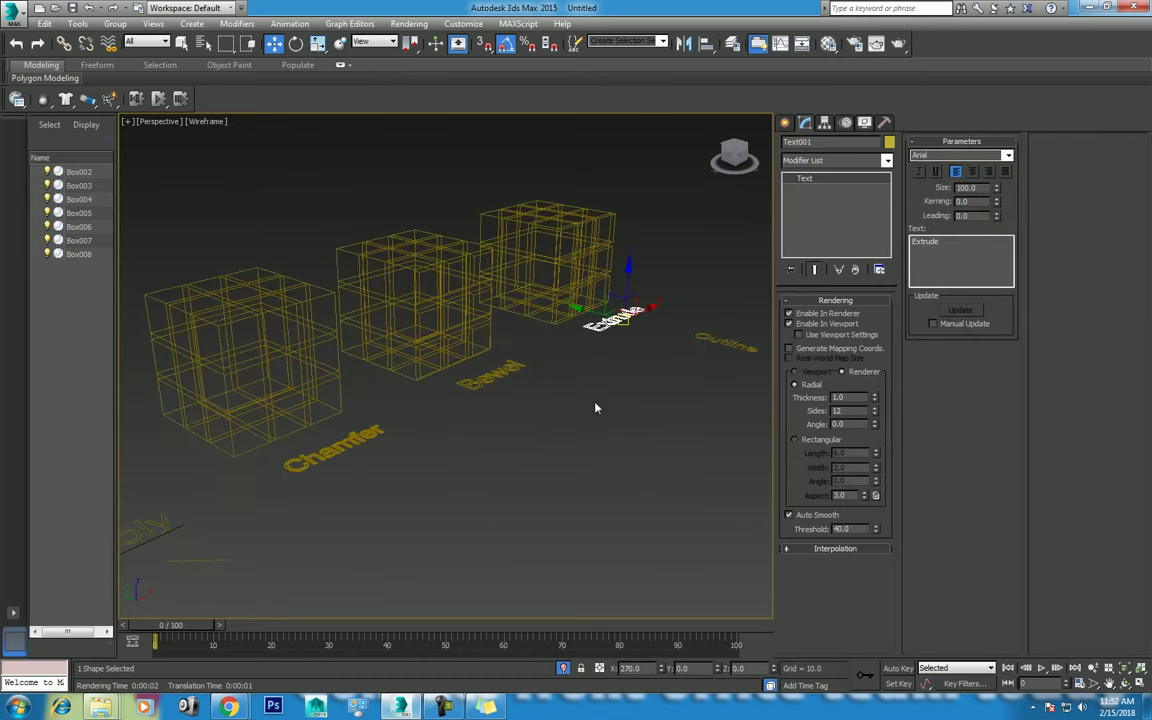
{"action": "middle_click_drag", "start_coordinate": [599, 393], "coordinate": [645, 450], "text": "alt"}
{"action": "left_click", "coordinate": [645, 450]}
{"action": "left_click", "coordinate": [463, 334]}
{"action": "middle_click_drag", "start_coordinate": [463, 334], "coordinate": [426, 337], "text": "alt"}
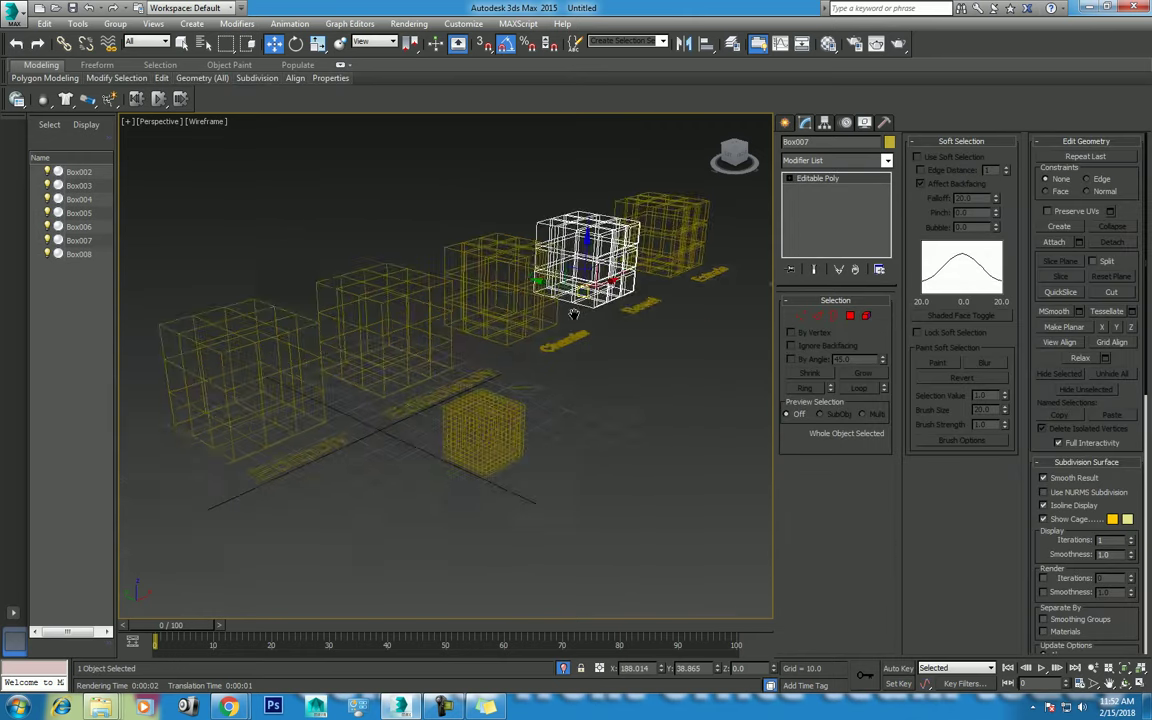
{"action": "scroll", "coordinate": [426, 337], "scroll_direction": "down", "scroll_amount": 3}
{"action": "scroll", "coordinate": [510, 427], "scroll_direction": "up", "scroll_amount": 5}
{"action": "middle_click_drag", "start_coordinate": [510, 427], "coordinate": [540, 437]}
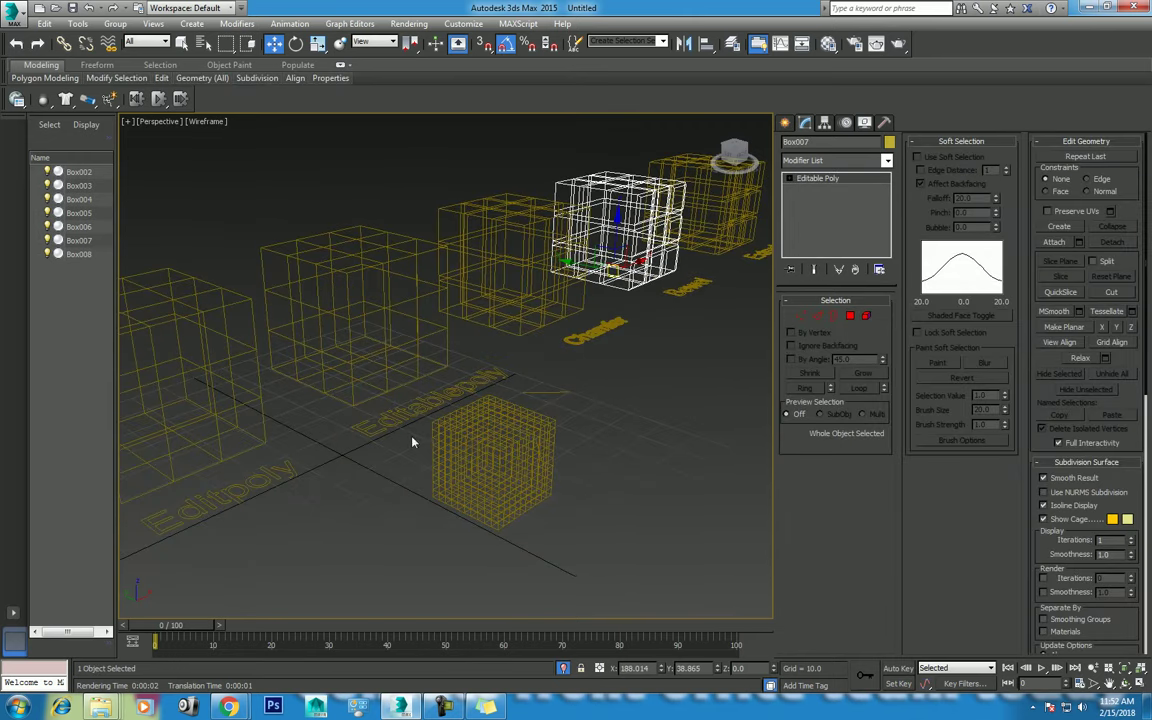
{"action": "left_click", "coordinate": [430, 402]}
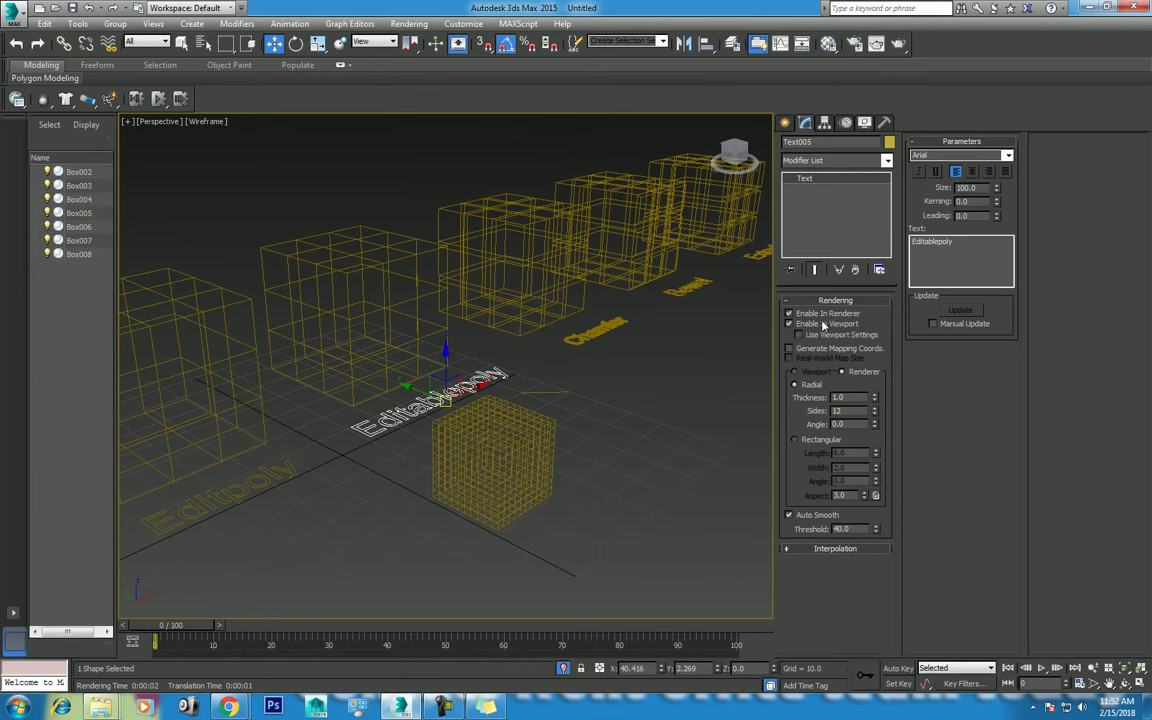
{"action": "left_click", "coordinate": [242, 480]}
{"action": "left_click", "coordinate": [810, 314]}
{"action": "left_click", "coordinate": [810, 324]}
Zoom in on the row of cubes and render the perspective view
{"action": "scroll", "coordinate": [627, 429], "scroll_direction": "down", "scroll_amount": 3}
{"action": "middle_click_drag", "start_coordinate": [627, 429], "coordinate": [605, 427]}
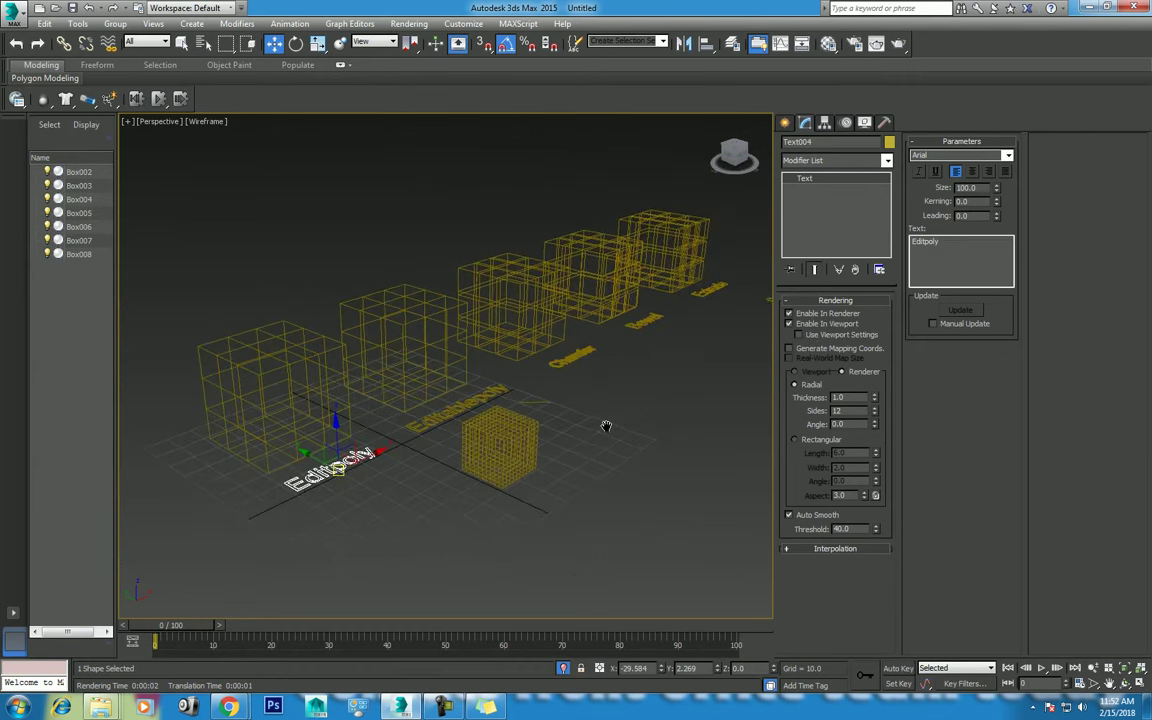
{"action": "scroll", "coordinate": [605, 420], "scroll_direction": "up", "scroll_amount": 3}
{"action": "scroll", "coordinate": [605, 420], "scroll_direction": "down", "scroll_amount": 3}
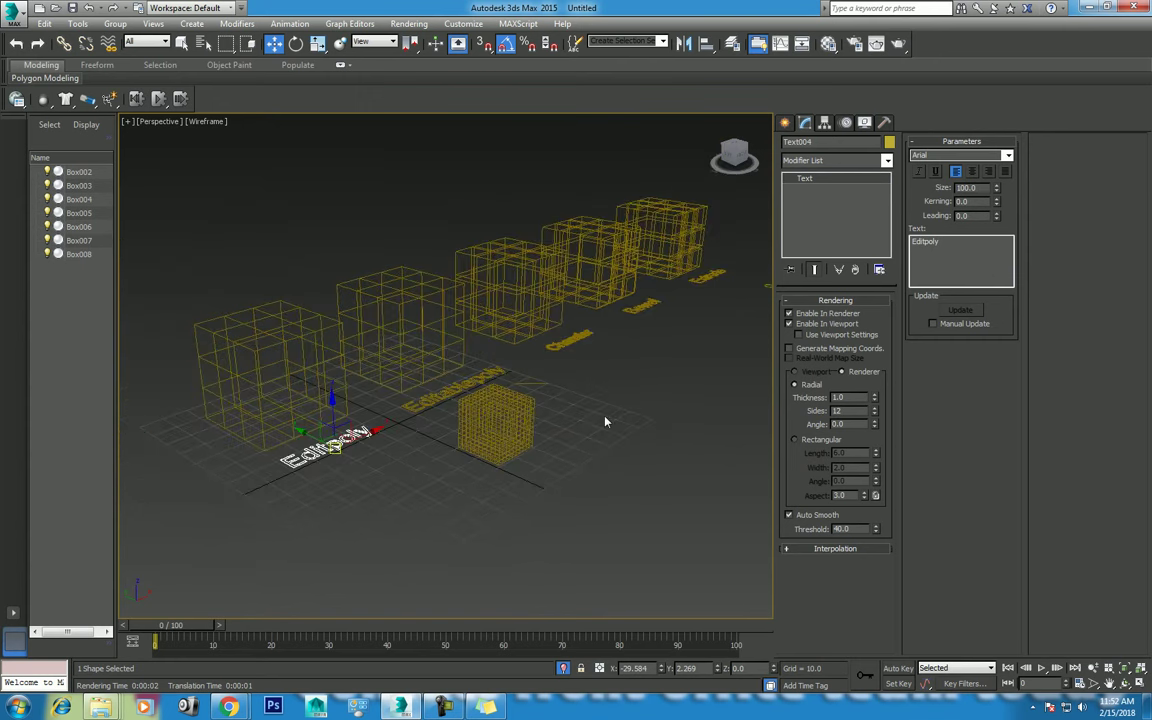
{"action": "left_click", "coordinate": [1093, 667]}
{"action": "left_click_drag", "start_coordinate": [653, 482], "coordinate": [651, 469]}
{"action": "key", "text": "shift+q"}
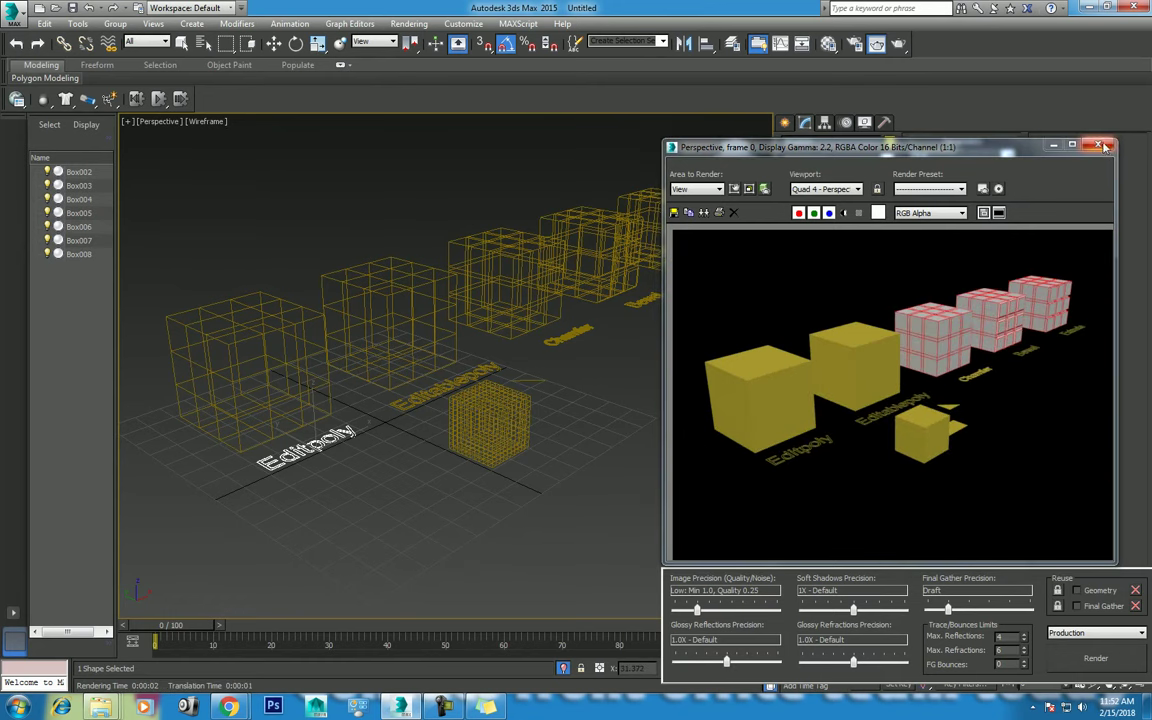
{"action": "left_click", "coordinate": [992, 135]}
Select the Editablepoly and Editpoly cubes, check the red wire material, then show the Create panel
{"action": "left_click", "coordinate": [396, 285]}
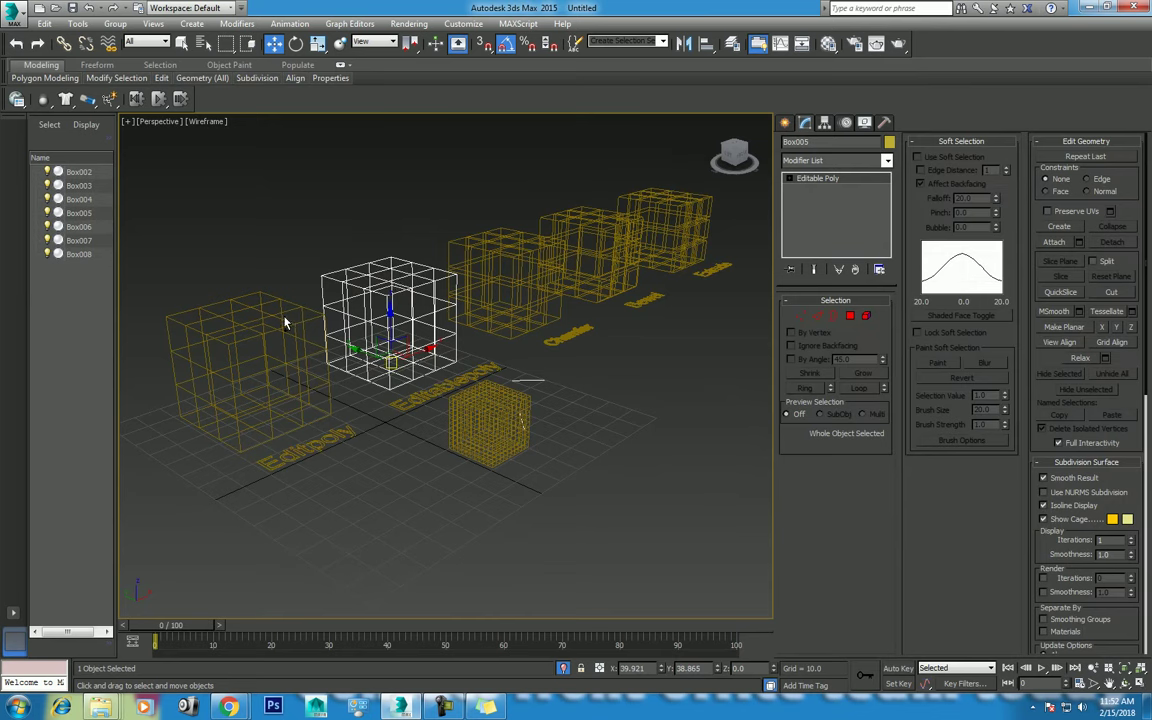
{"action": "left_click", "coordinate": [277, 329], "text": "ctrl"}
{"action": "left_click", "coordinate": [748, 43]}
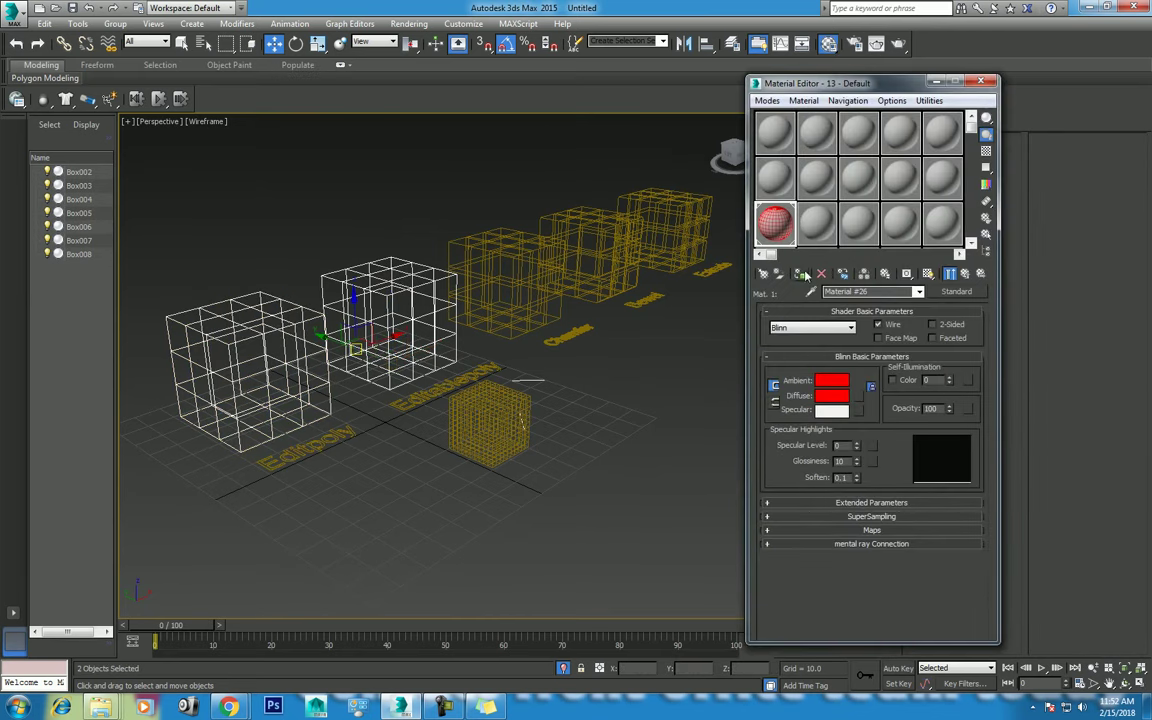
{"action": "left_click", "coordinate": [944, 83]}
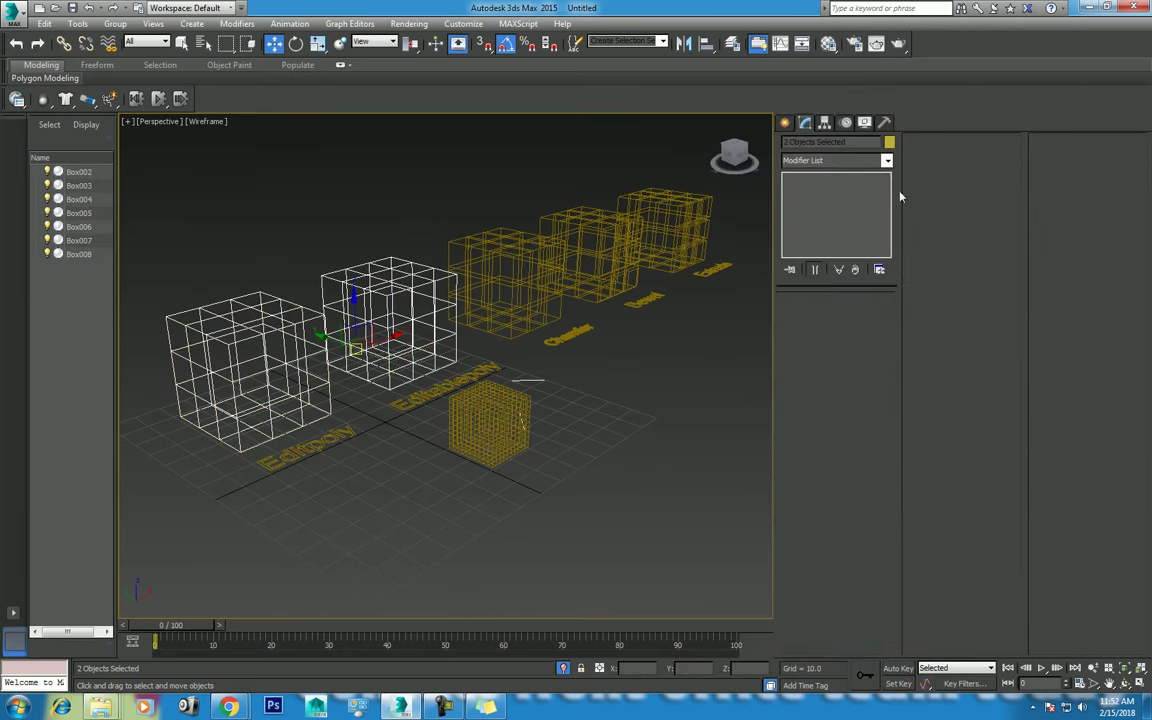
{"action": "left_click", "coordinate": [786, 125]}
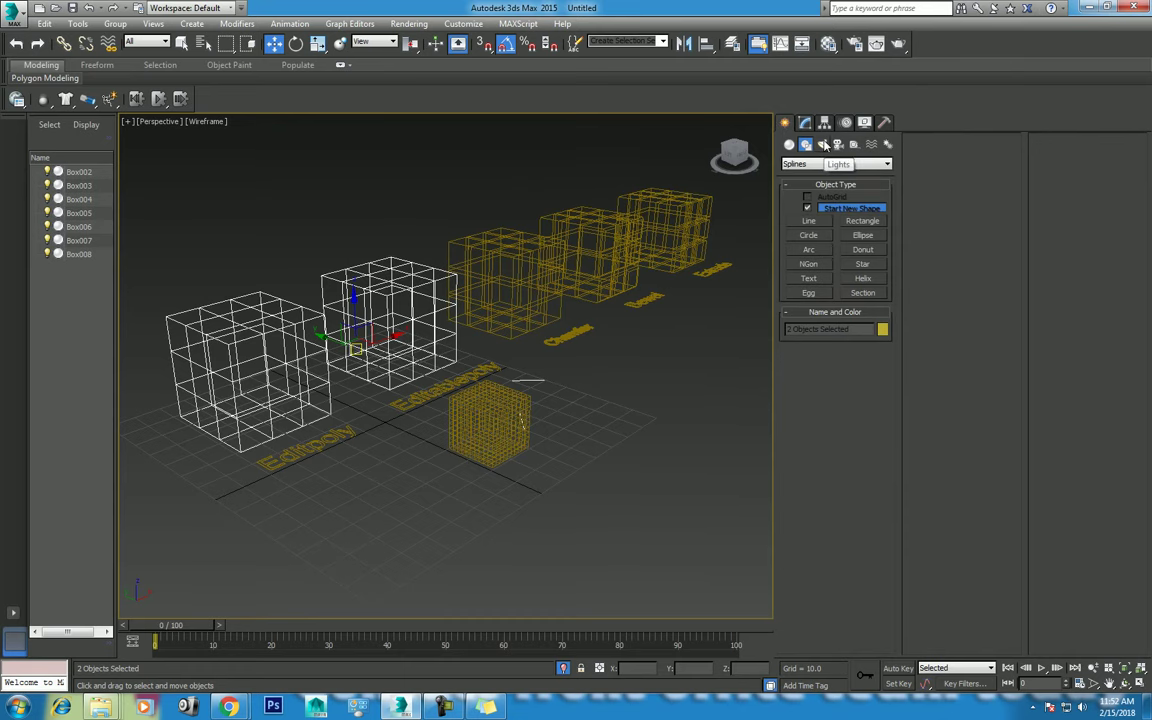
Make the Front view active and maximize it
{"action": "left_click", "coordinate": [674, 372]}
{"action": "key", "text": "alt+w"}
{"action": "left_click", "coordinate": [669, 327]}
{"action": "key", "text": "alt+w"}
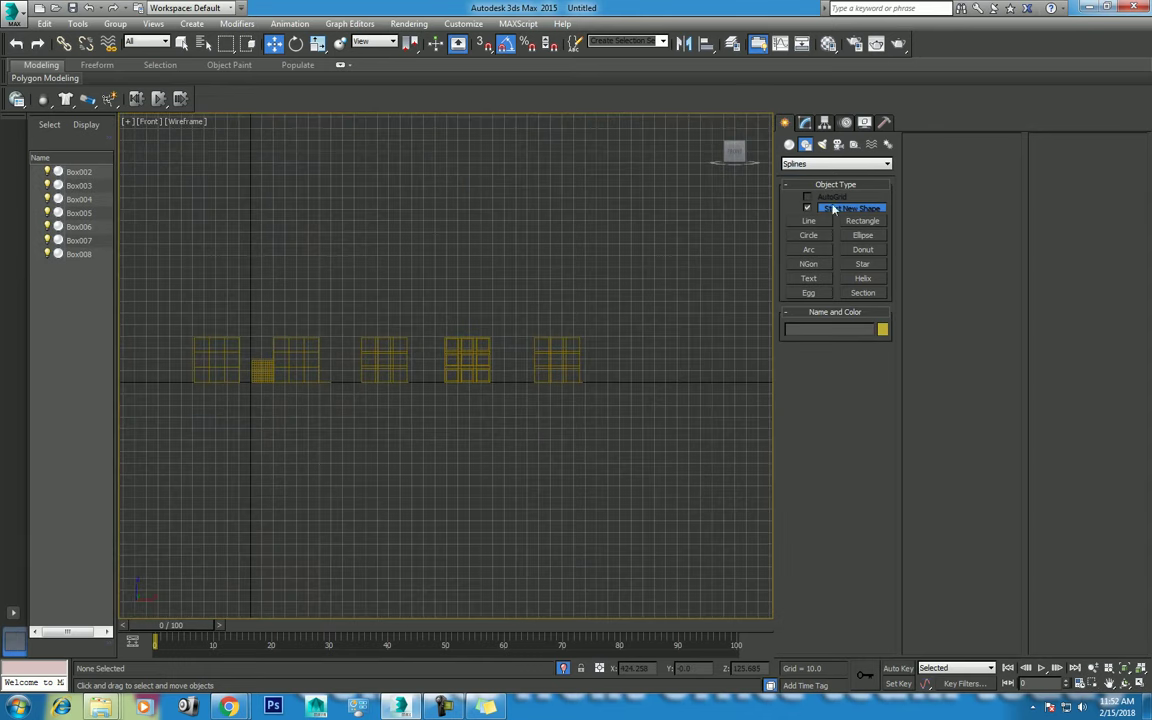
Create a Standard Target Spot (Spot001) shining down from above onto the cubes
{"action": "left_click", "coordinate": [823, 146]}
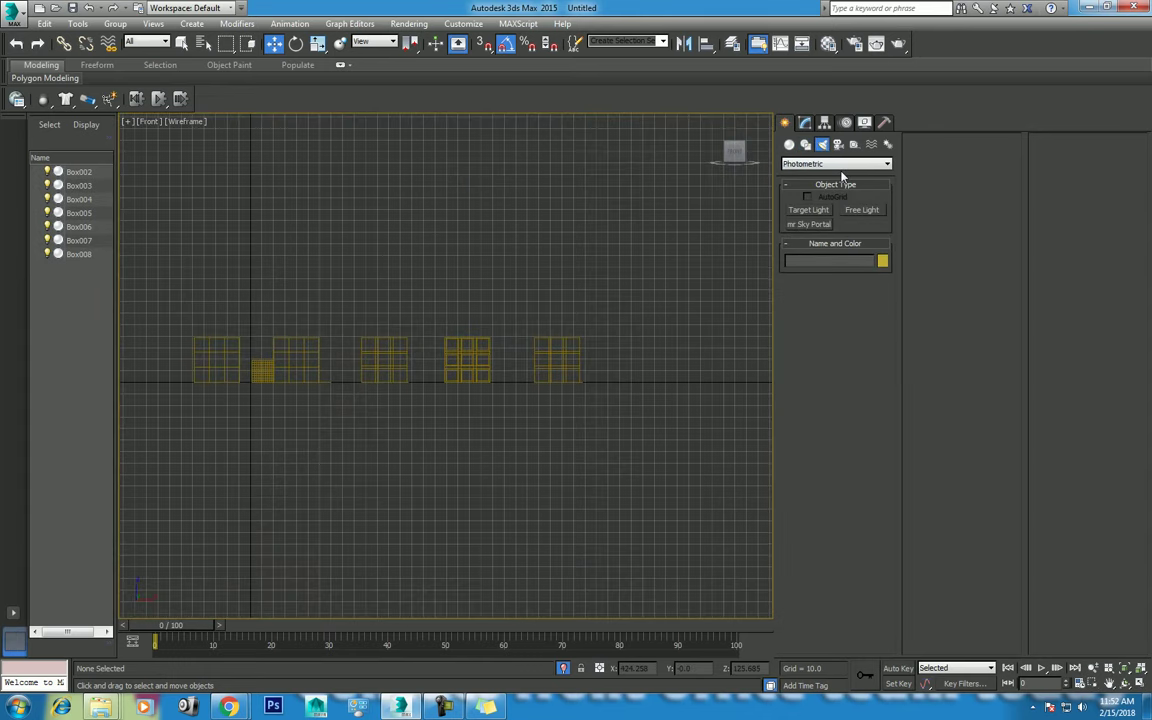
{"action": "left_click", "coordinate": [838, 165]}
{"action": "left_click", "coordinate": [838, 185]}
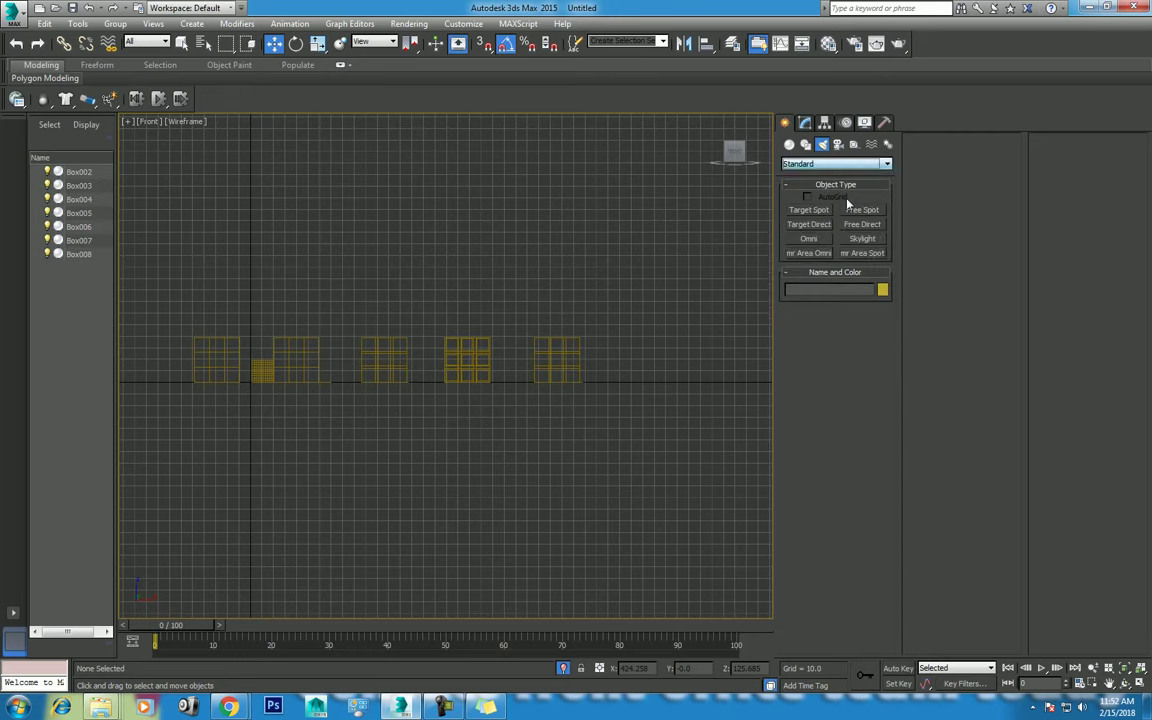
{"action": "left_click", "coordinate": [810, 212]}
{"action": "scroll", "coordinate": [483, 298], "scroll_direction": "down", "scroll_amount": 2}
{"action": "middle_click_drag", "start_coordinate": [483, 298], "coordinate": [501, 334]}
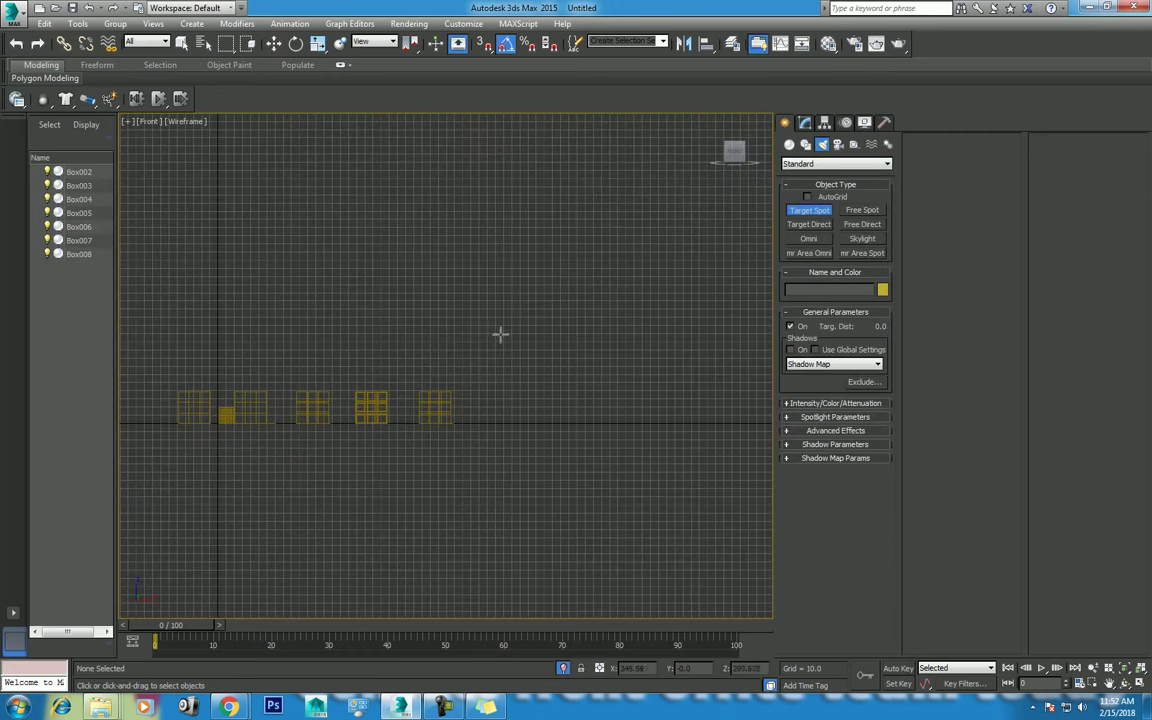
{"action": "scroll", "coordinate": [495, 275], "scroll_direction": "down", "scroll_amount": 1}
{"action": "middle_click_drag", "start_coordinate": [495, 275], "coordinate": [475, 285]}
{"action": "mouse_move", "coordinate": [645, 154]}
{"action": "left_mouse_down"}
{"action": "mouse_move", "coordinate": [419, 378]}
{"action": "mouse_move", "coordinate": [332, 420]}
{"action": "left_mouse_up"}
{"action": "right_click", "coordinate": [407, 368]}
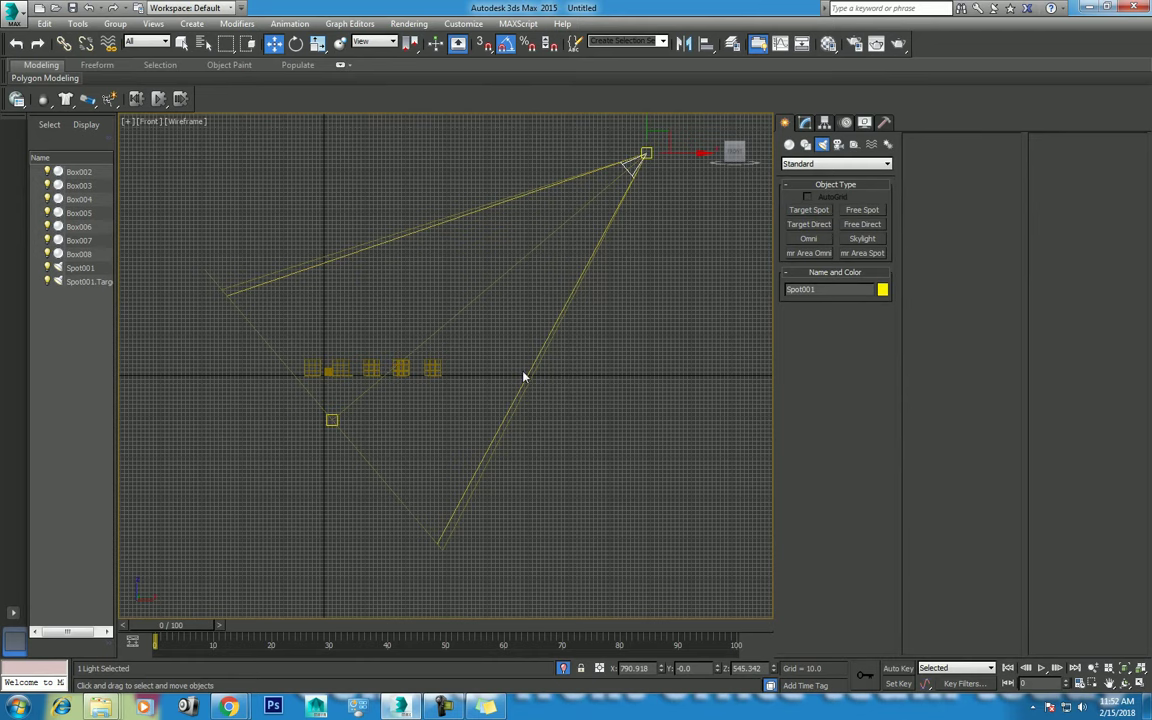
Switch to Perspective, orbit to show the cubes and light cone, and render
{"action": "key", "text": "p"}
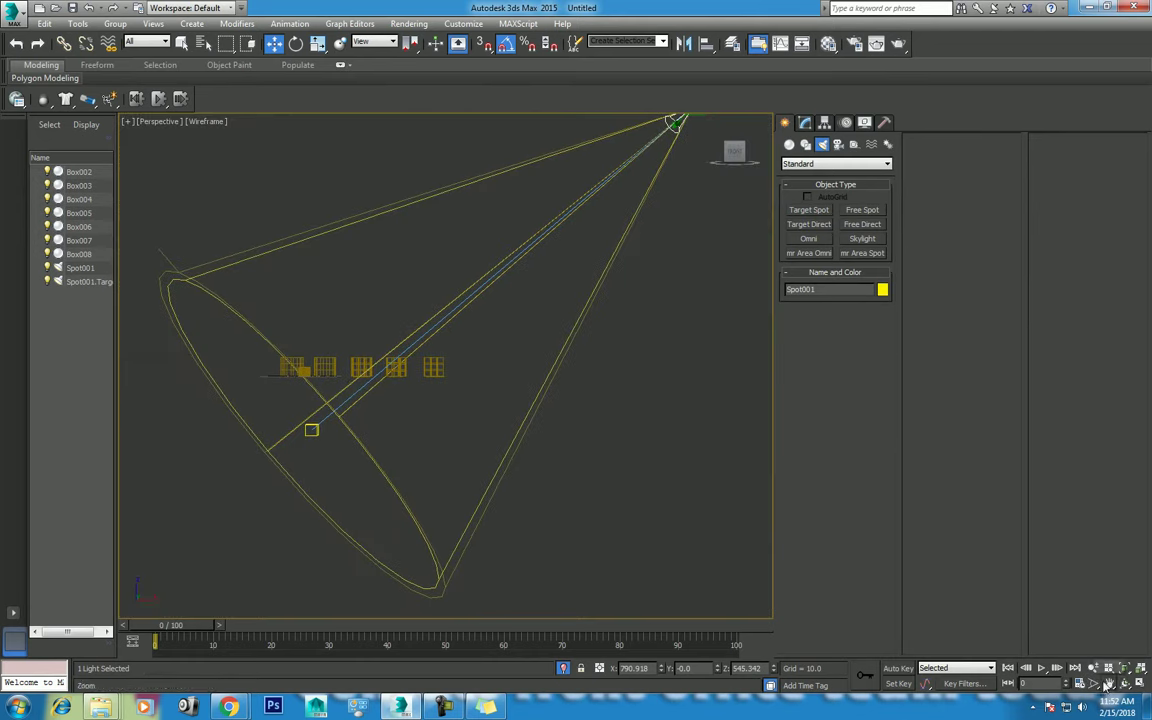
{"action": "key", "text": "ctrl+r"}
{"action": "mouse_move", "coordinate": [440, 403]}
{"action": "left_mouse_down"}
{"action": "mouse_move", "coordinate": [501, 406]}
{"action": "mouse_move", "coordinate": [496, 393]}
{"action": "mouse_move", "coordinate": [591, 466]}
{"action": "mouse_move", "coordinate": [591, 455]}
{"action": "mouse_move", "coordinate": [553, 440]}
{"action": "mouse_move", "coordinate": [565, 460]}
{"action": "mouse_move", "coordinate": [548, 439]}
{"action": "left_mouse_up"}
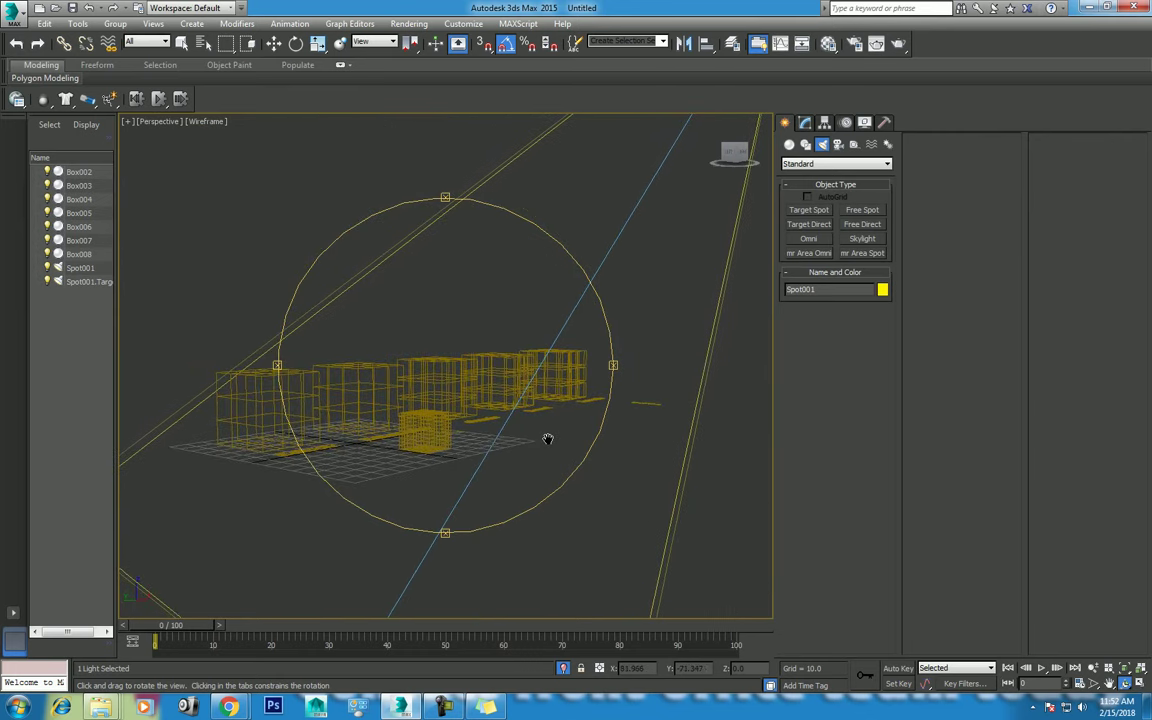
{"action": "key", "text": "shift+q"}
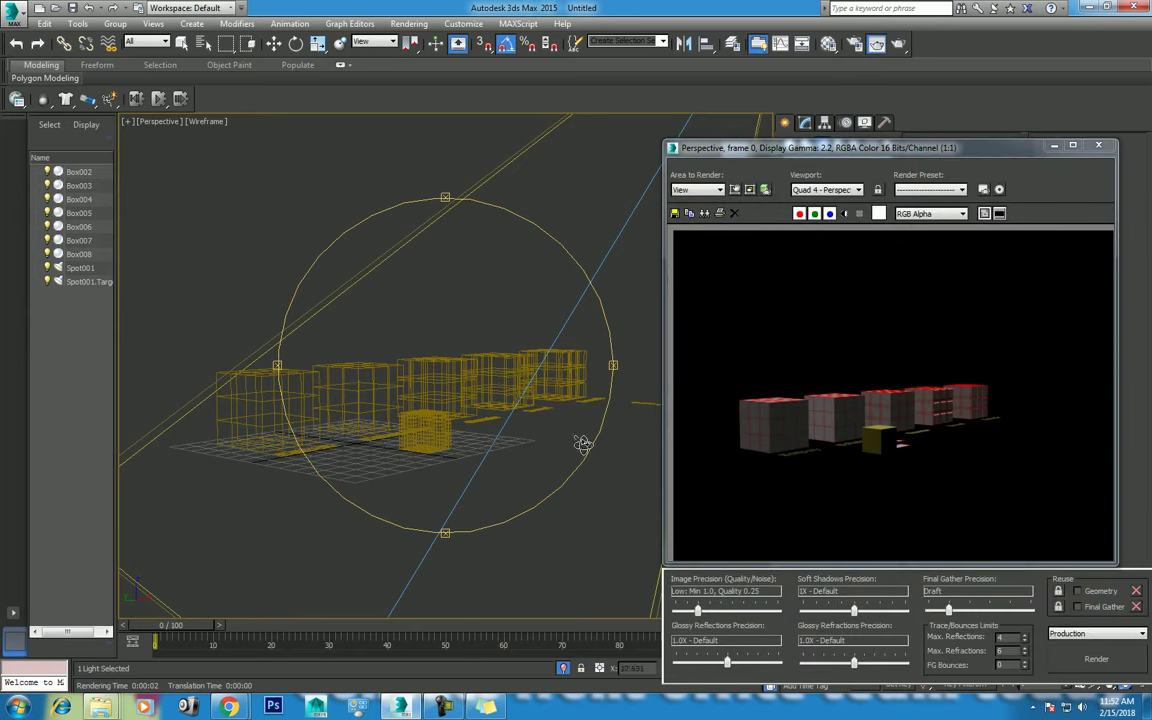
Place a Skylight in the scene and render with it
{"action": "left_click", "coordinate": [1098, 147]}
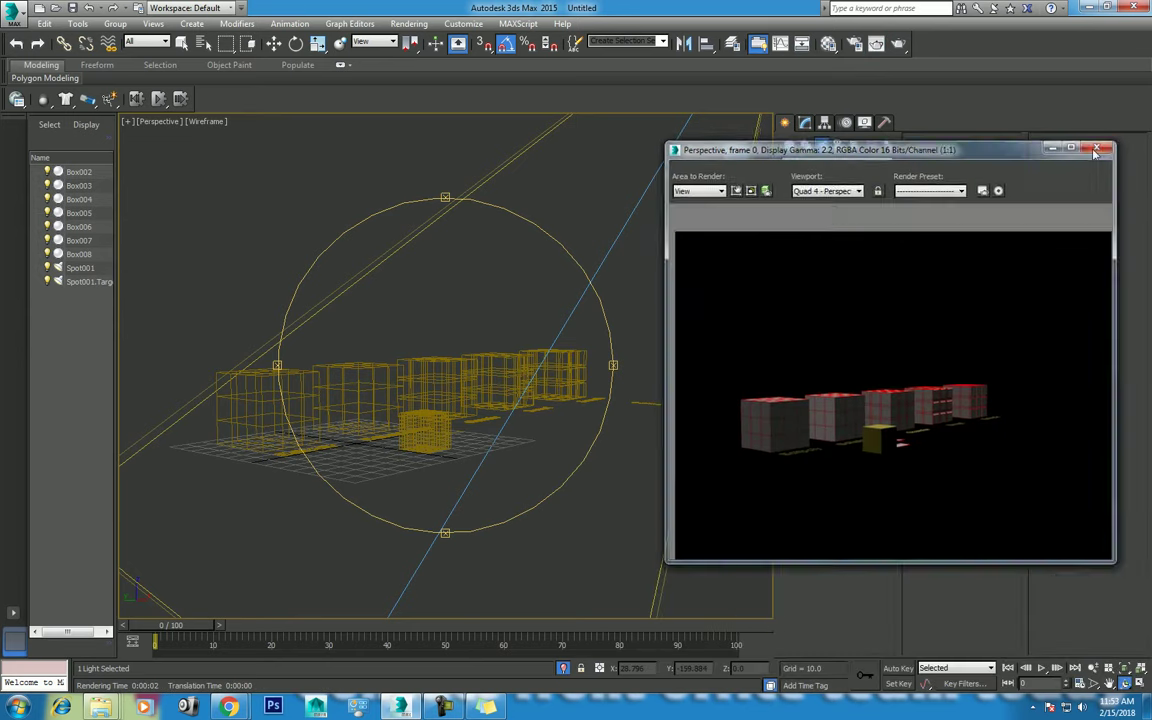
{"action": "left_click", "coordinate": [862, 239]}
{"action": "left_click", "coordinate": [607, 447]}
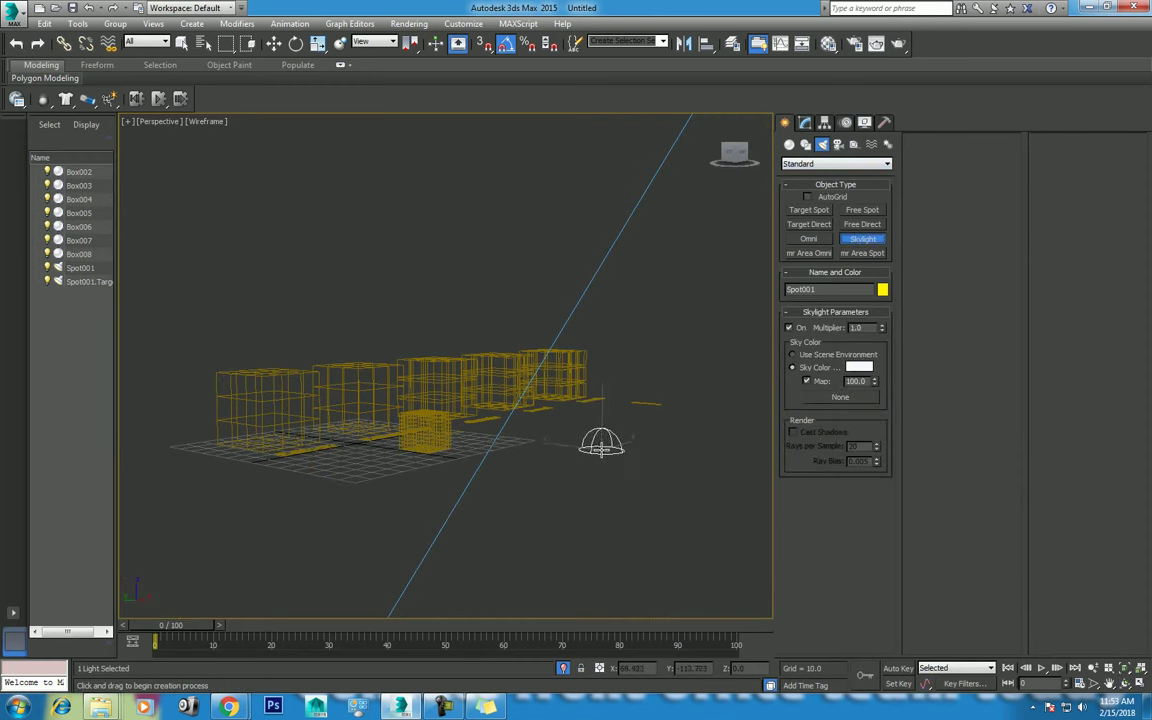
{"action": "key", "text": "w"}
{"action": "key", "text": "shift+q"}
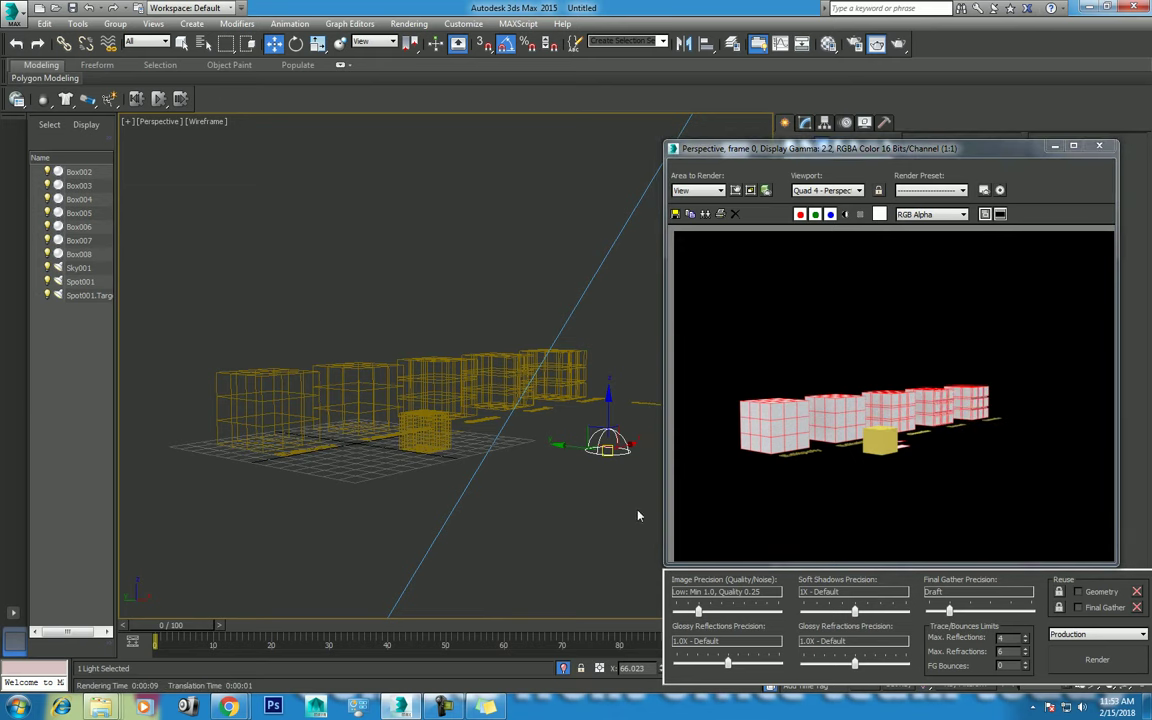
Set the Environment background colour to light grey (RGB 225) and re-render
{"action": "left_click", "coordinate": [470, 231]}
{"action": "left_click", "coordinate": [420, 24]}
{"action": "left_click", "coordinate": [505, 148]}
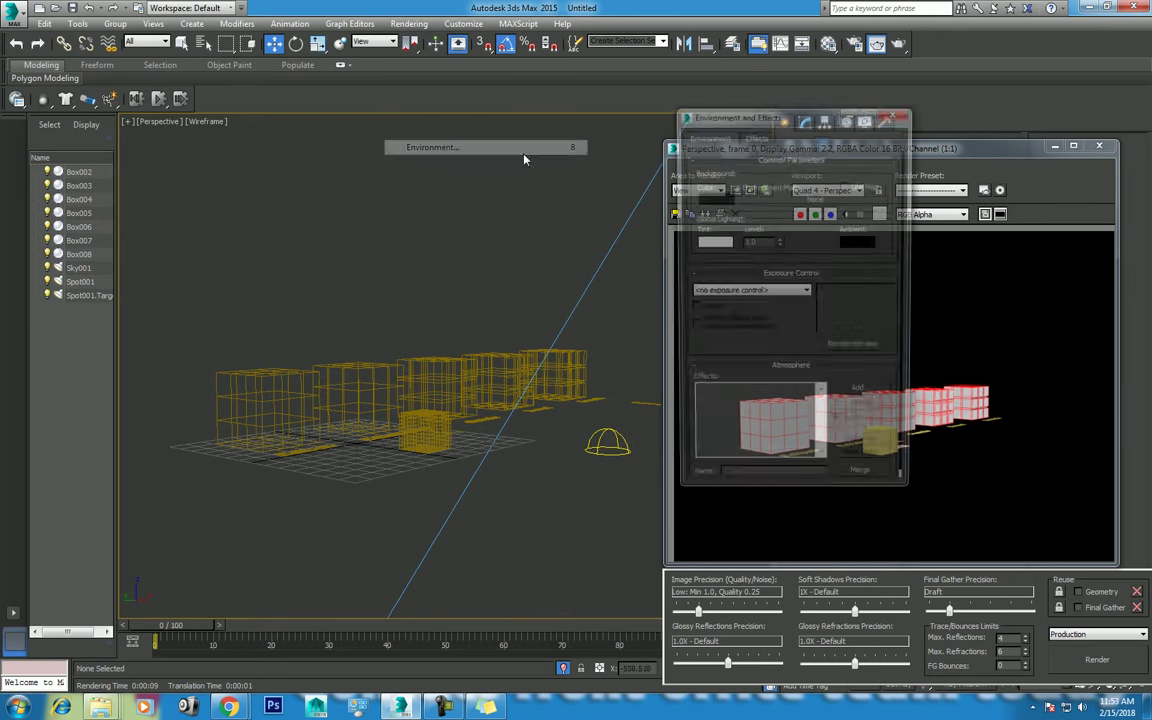
{"action": "left_click", "coordinate": [712, 199]}
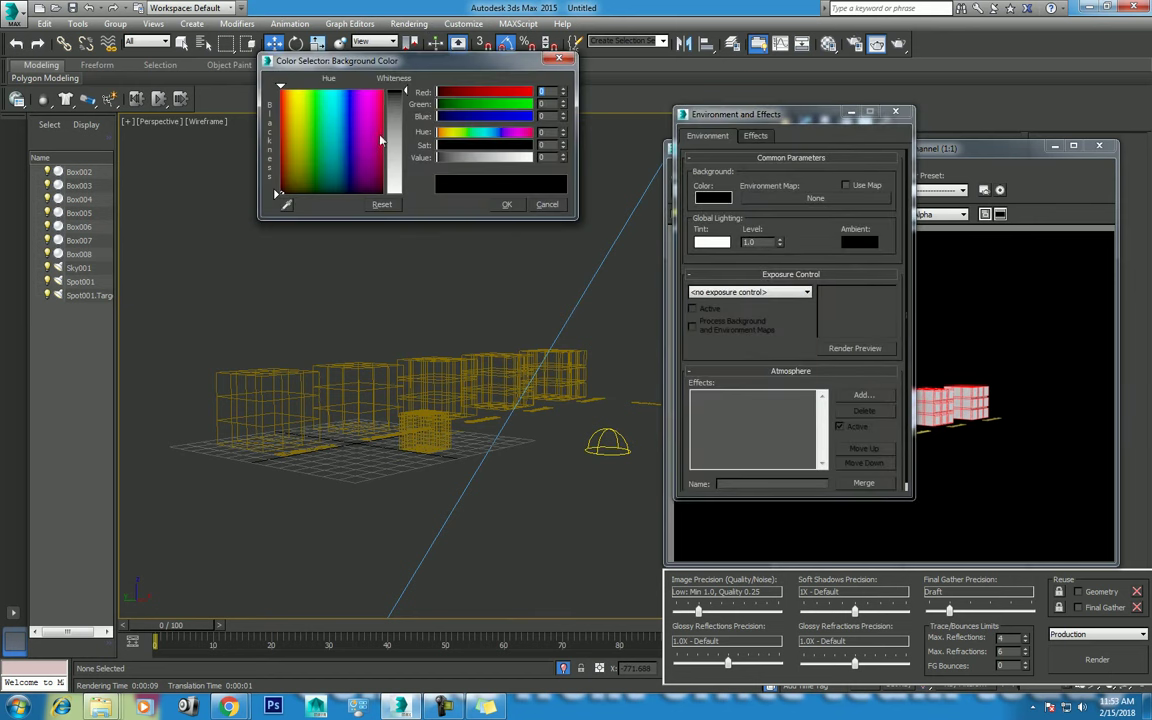
{"action": "mouse_move", "coordinate": [394, 93]}
{"action": "left_mouse_down"}
{"action": "mouse_move", "coordinate": [394, 182]}
{"action": "mouse_move", "coordinate": [394, 148]}
{"action": "mouse_move", "coordinate": [409, 143]}
{"action": "left_mouse_up"}
{"action": "left_click", "coordinate": [507, 205]}
{"action": "key", "text": "shift+q"}
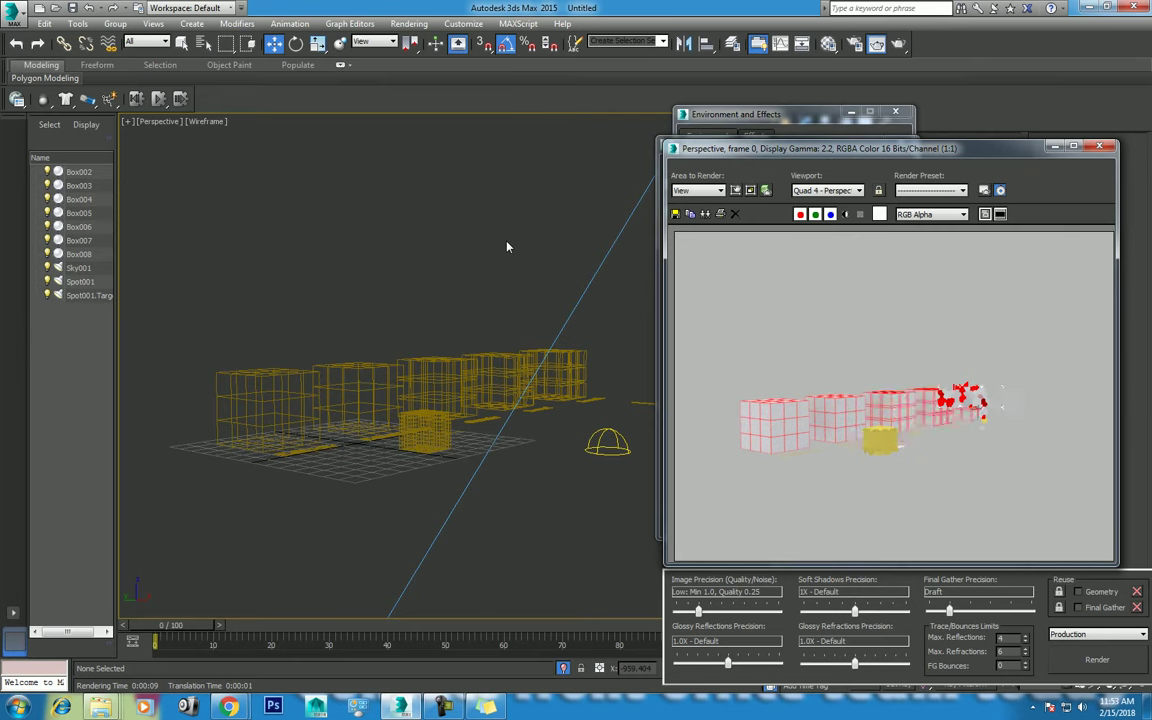
{"action": "left_click", "coordinate": [1101, 148]}
Orbit to face the text labels, select the Editpoly label, and open the Material Editor
{"action": "mouse_move", "coordinate": [547, 455]}
{"action": "middle_mouse_down"}
{"action": "mouse_move", "coordinate": [496, 493]}
{"action": "mouse_move", "coordinate": [549, 497]}
{"action": "middle_mouse_up"}
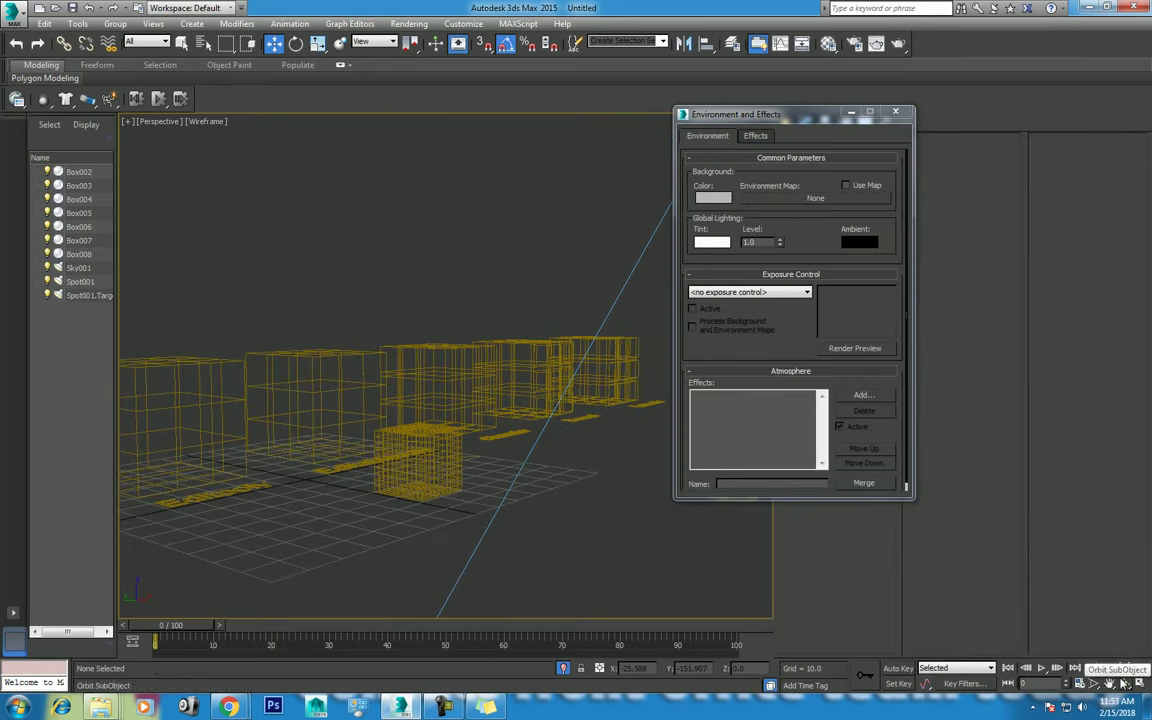
{"action": "key", "text": "ctrl+r"}
{"action": "left_click_drag", "start_coordinate": [512, 470], "coordinate": [428, 433]}
{"action": "left_click_drag", "start_coordinate": [425, 453], "coordinate": [418, 460]}
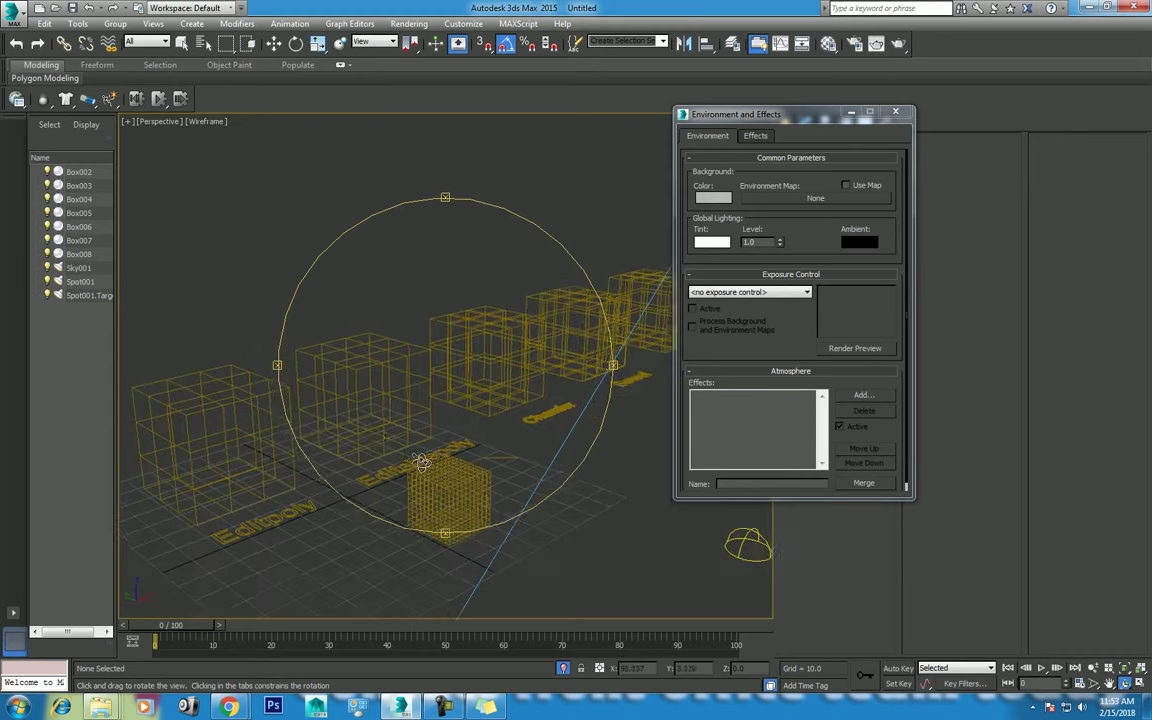
{"action": "key", "text": "w"}
{"action": "scroll", "coordinate": [410, 445], "scroll_direction": "down", "scroll_amount": 2}
{"action": "scroll", "coordinate": [423, 442], "scroll_direction": "up", "scroll_amount": 2}
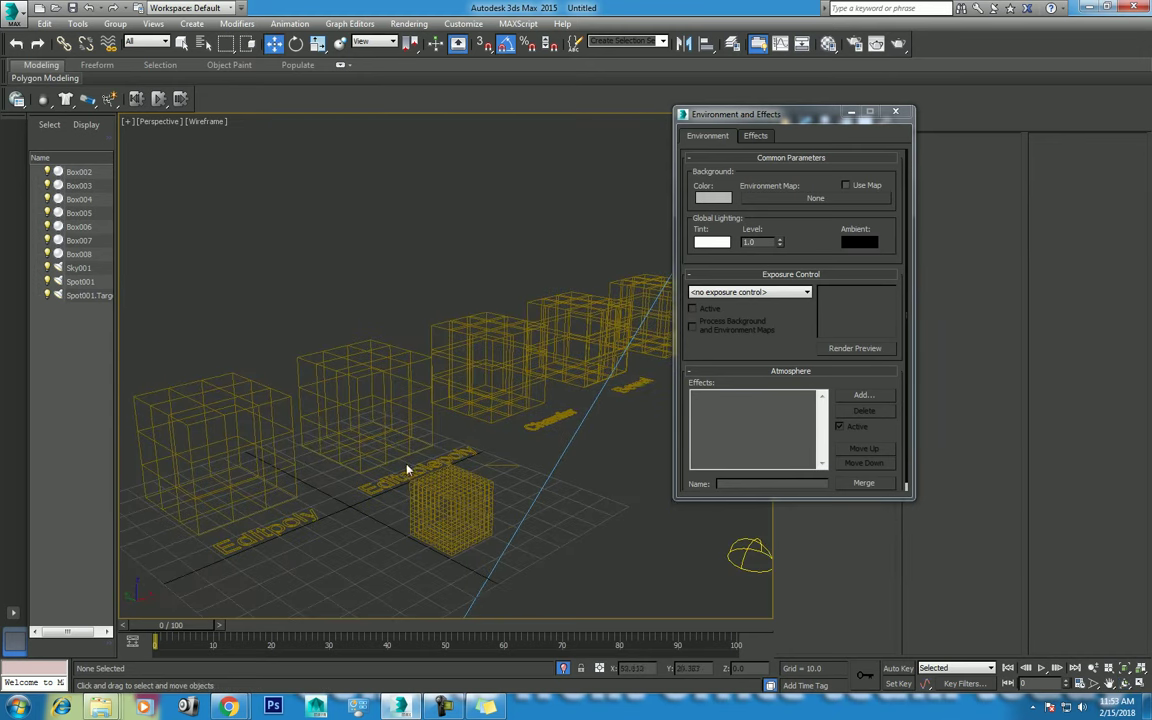
{"action": "left_click", "coordinate": [292, 524]}
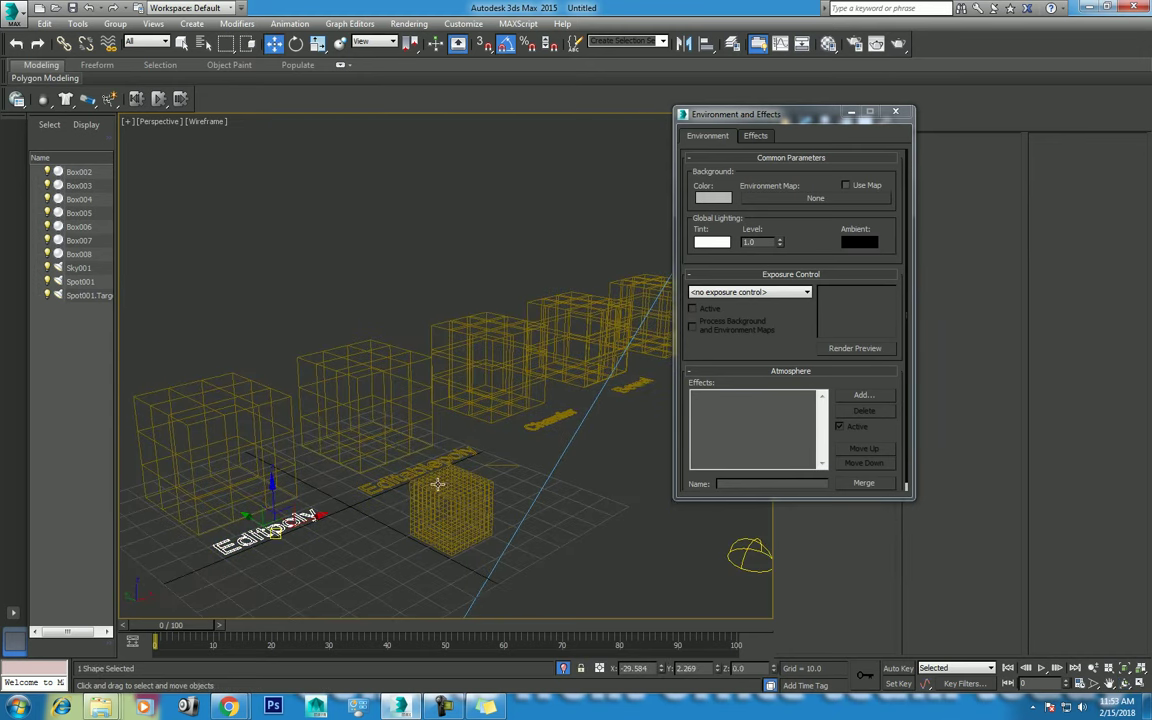
{"action": "key", "text": "m"}
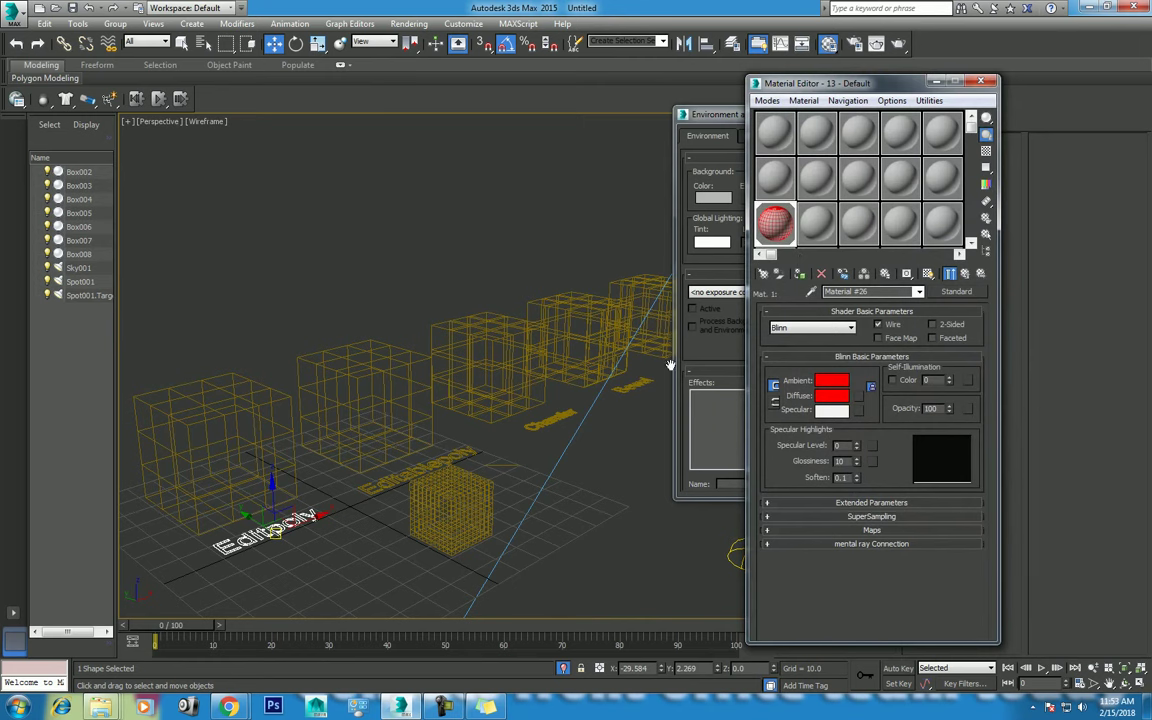
In the Top view, window-select all the text labels together
{"action": "left_click", "coordinate": [462, 453]}
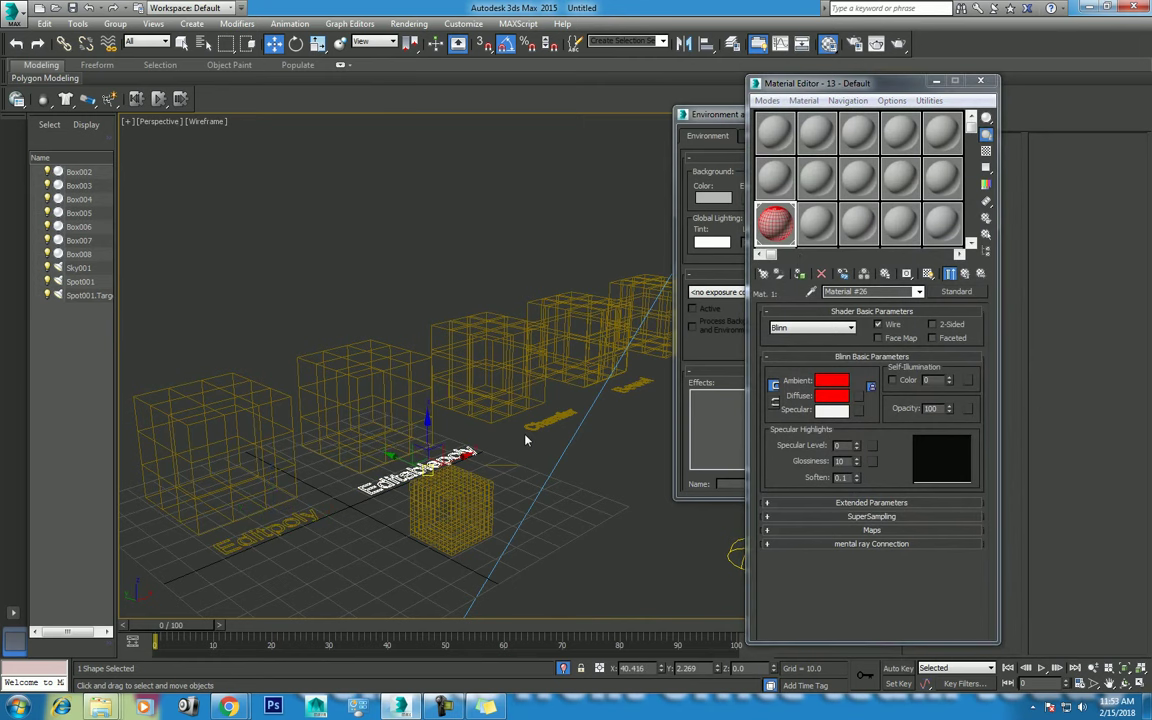
{"action": "key", "text": "t"}
{"action": "scroll", "coordinate": [560, 400], "scroll_direction": "down", "scroll_amount": 2}
{"action": "left_click", "coordinate": [600, 372]}
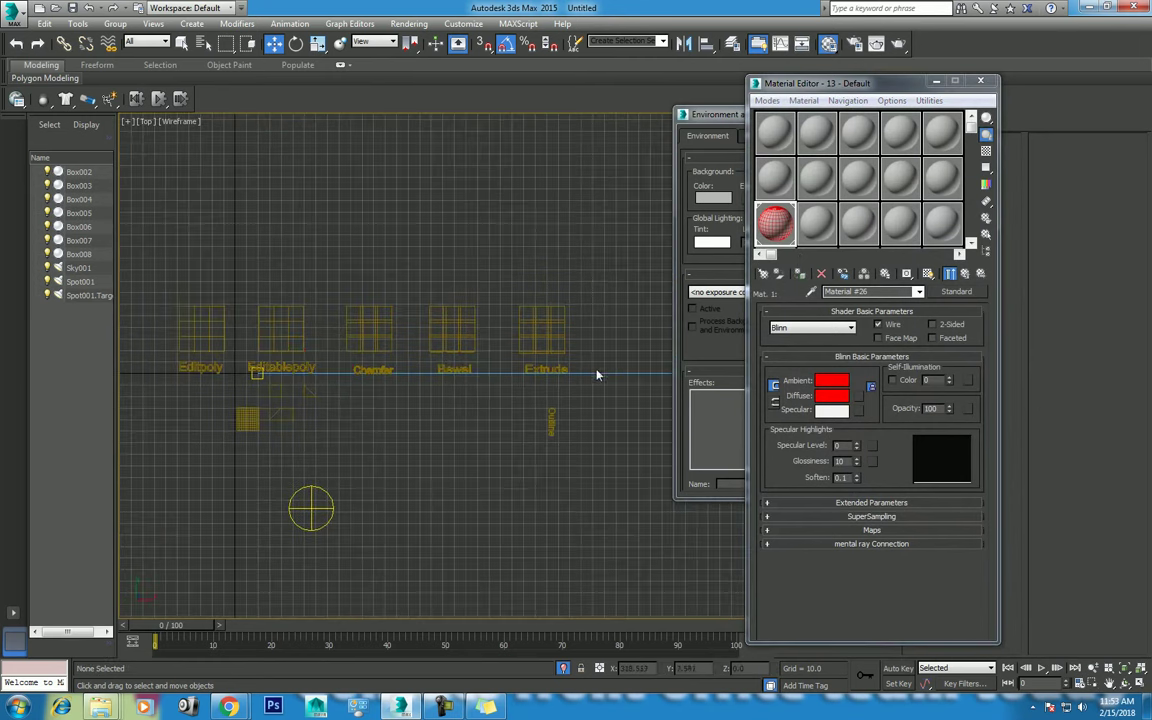
{"action": "left_click_drag", "start_coordinate": [489, 369], "coordinate": [175, 375]}
Back in Perspective, orbit around the labelled cubes and render the red labels
{"action": "middle_click_drag", "start_coordinate": [437, 439], "coordinate": [462, 485]}
{"action": "key", "text": "p"}
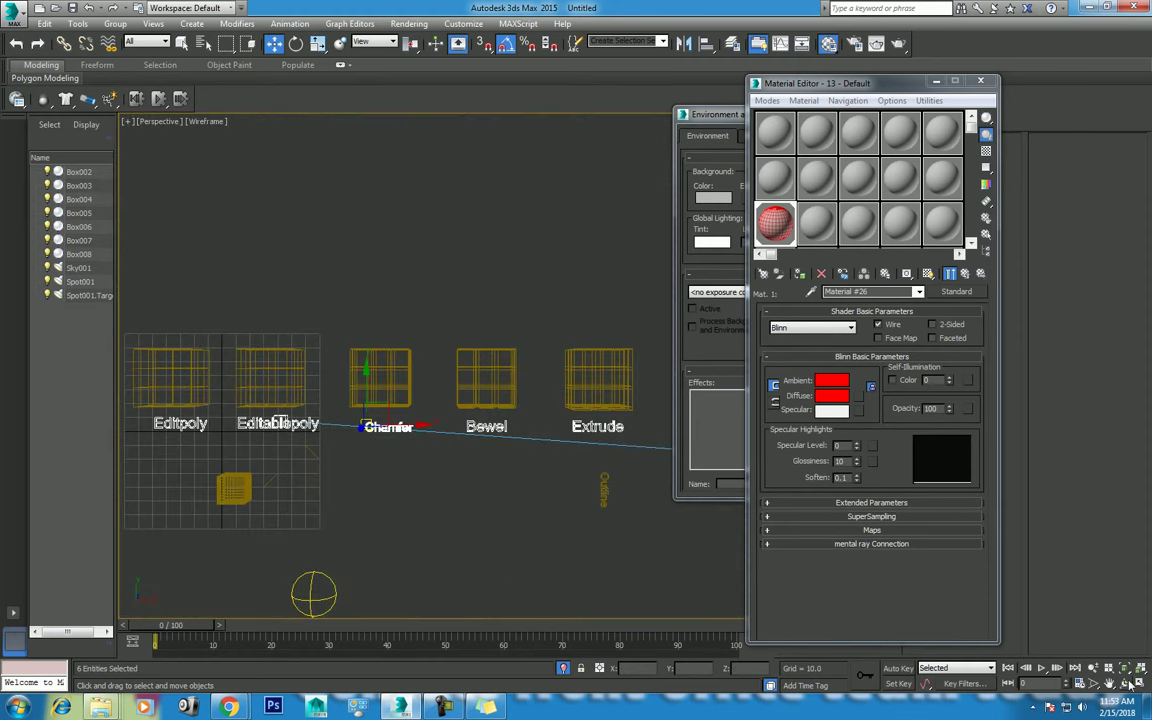
{"action": "left_click", "coordinate": [1124, 683]}
{"action": "mouse_move", "coordinate": [483, 465]}
{"action": "left_mouse_down"}
{"action": "mouse_move", "coordinate": [493, 378]}
{"action": "mouse_move", "coordinate": [602, 357]}
{"action": "mouse_move", "coordinate": [505, 437]}
{"action": "left_mouse_up"}
{"action": "key", "text": "shift+q"}
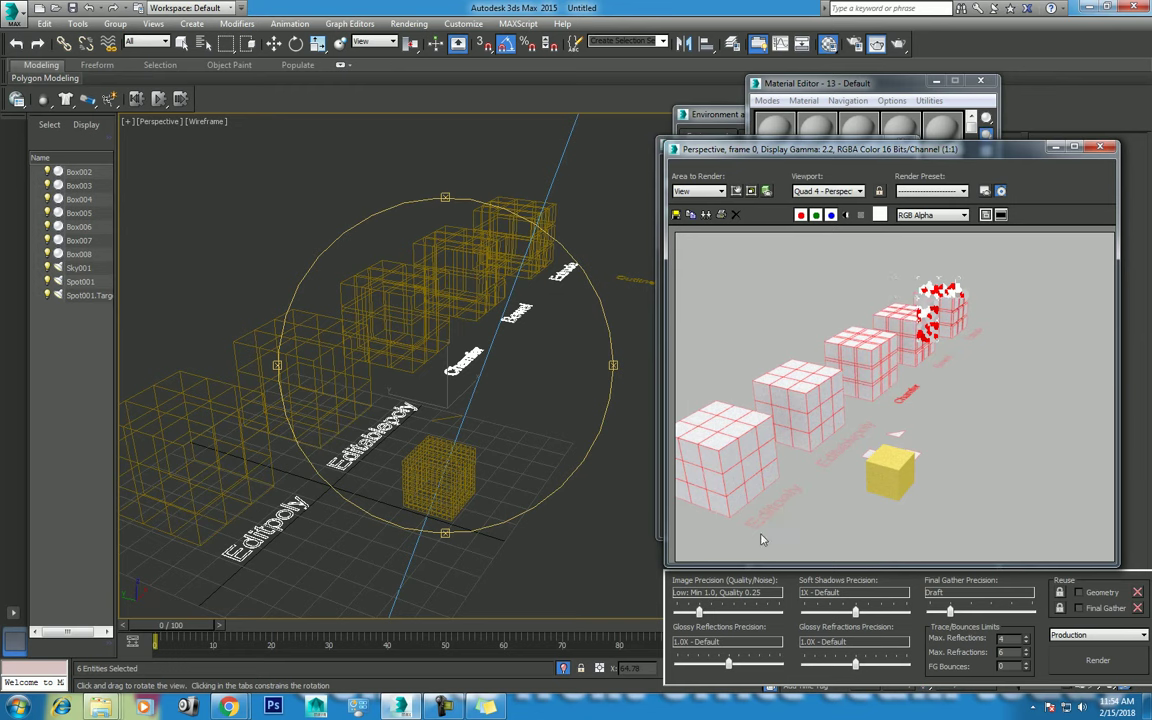
Close the render window, Material Editor and Environment settings
{"action": "left_click", "coordinate": [1099, 149]}
{"action": "left_click", "coordinate": [440, 352]}
{"action": "mouse_move", "coordinate": [440, 352]}
{"action": "middle_mouse_down", "text": "alt"}
{"action": "mouse_move", "coordinate": [525, 428]}
{"action": "mouse_move", "coordinate": [473, 424]}
{"action": "middle_mouse_up", "text": "alt"}
{"action": "left_click", "coordinate": [505, 385]}
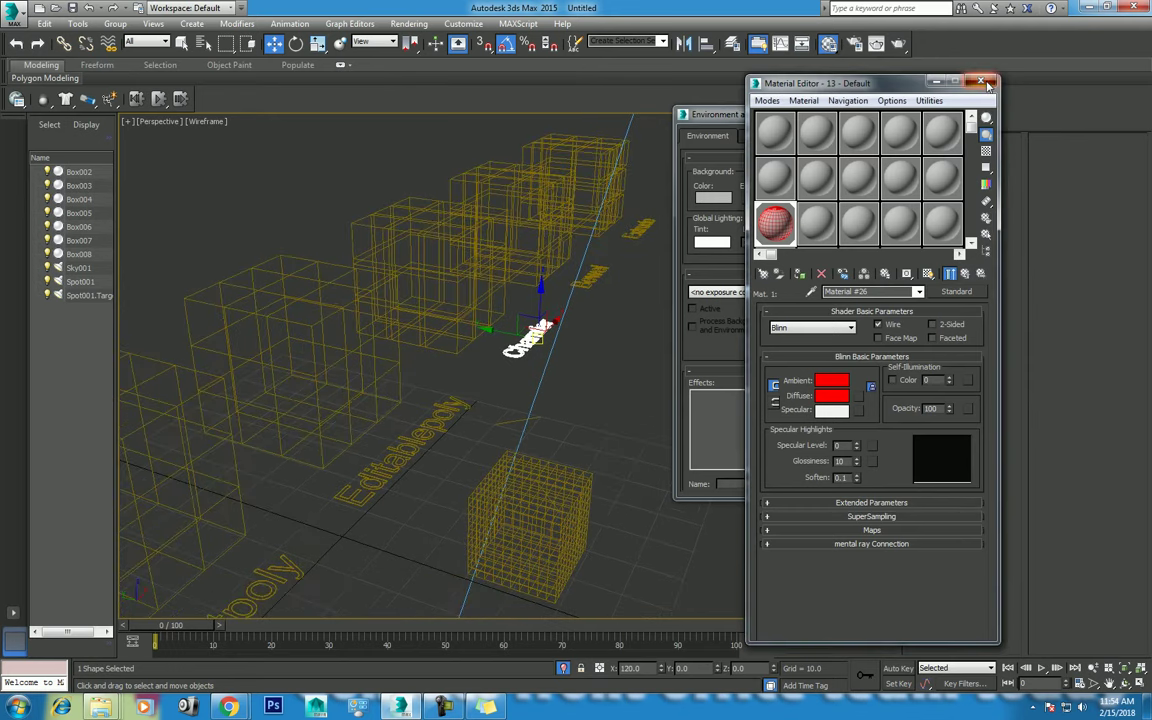
{"action": "left_click", "coordinate": [987, 84]}
{"action": "left_click", "coordinate": [902, 114]}
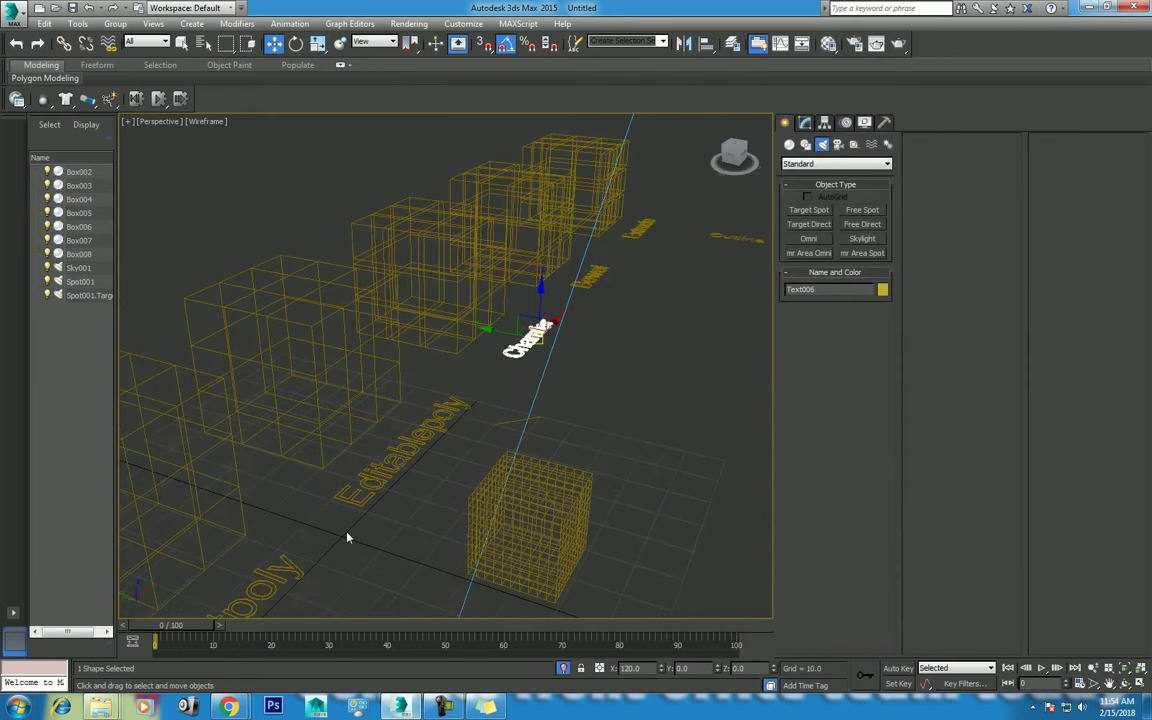
Add an Extrude modifier with Amount 8.0 to the Editpoly text label
{"action": "left_click", "coordinate": [293, 585]}
{"action": "left_click", "coordinate": [805, 122]}
{"action": "left_click", "coordinate": [836, 160]}
{"action": "scroll", "coordinate": [828, 300], "scroll_direction": "up", "scroll_amount": 5}
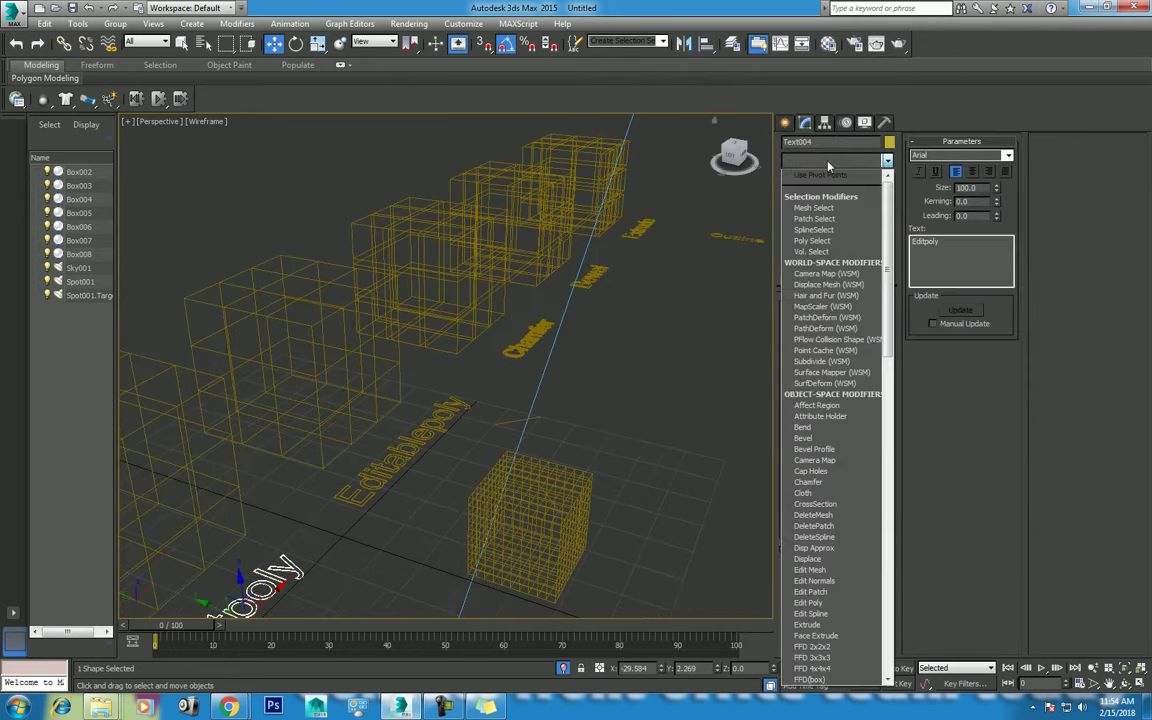
{"action": "scroll", "coordinate": [828, 300], "scroll_direction": "down", "scroll_amount": 5}
{"action": "key", "text": "e"}
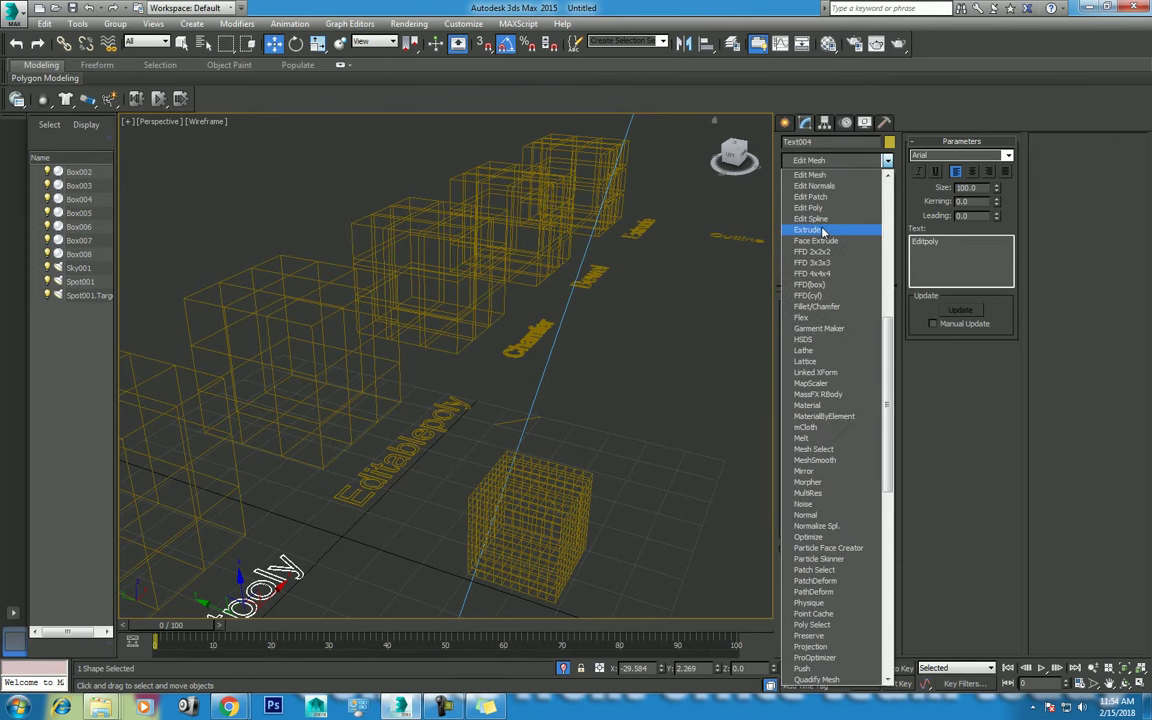
{"action": "left_click", "coordinate": [822, 231]}
{"action": "left_click_drag", "start_coordinate": [874, 318], "coordinate": [874, 290]}
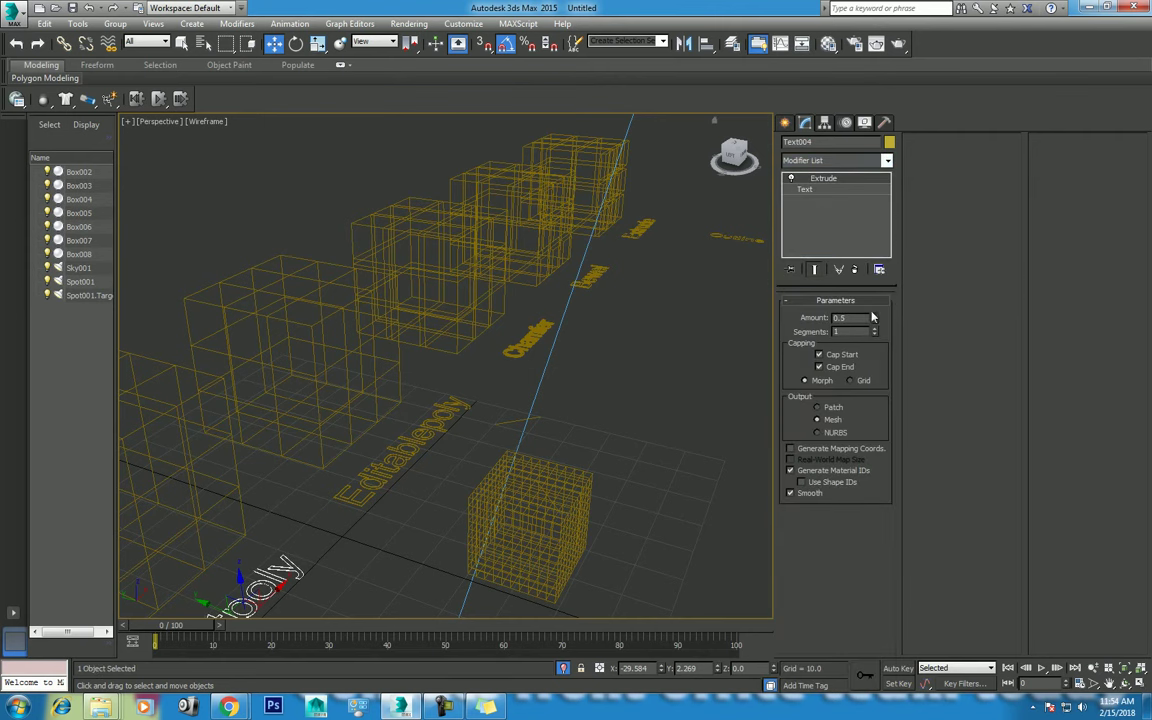
{"action": "middle_click_drag", "start_coordinate": [531, 425], "coordinate": [551, 350]}
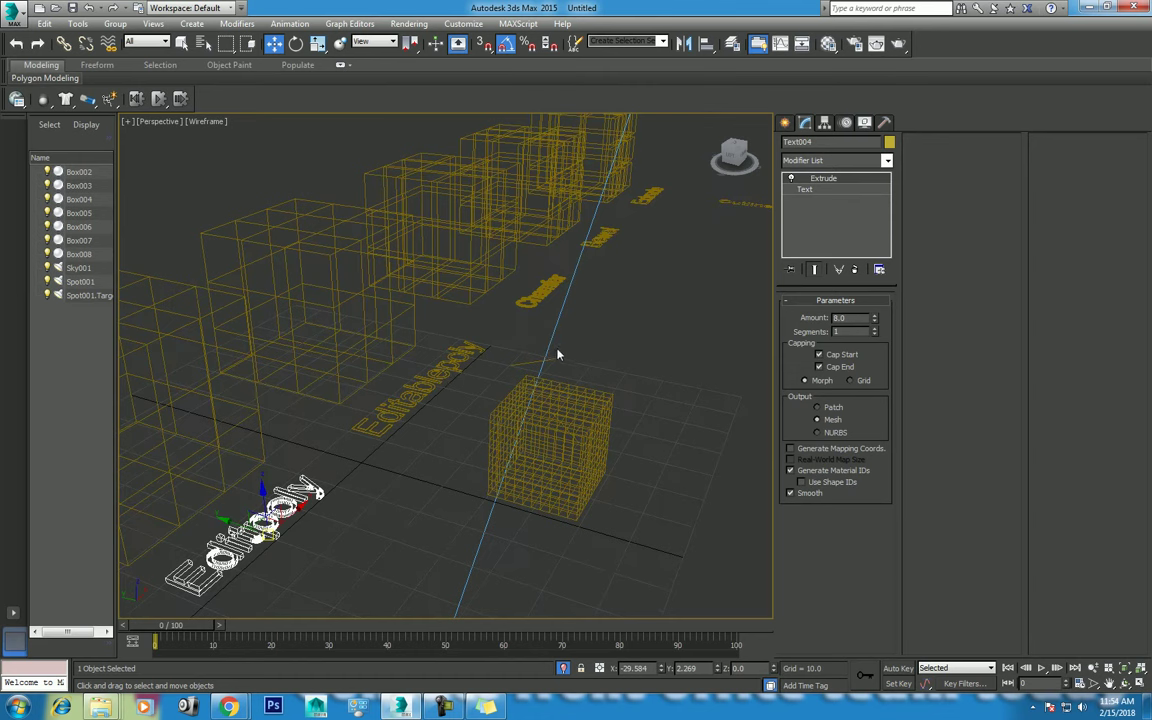
Switch to Realistic shading, copy the Extrude modifier, and render the perspective view
{"action": "key", "text": "F3"}
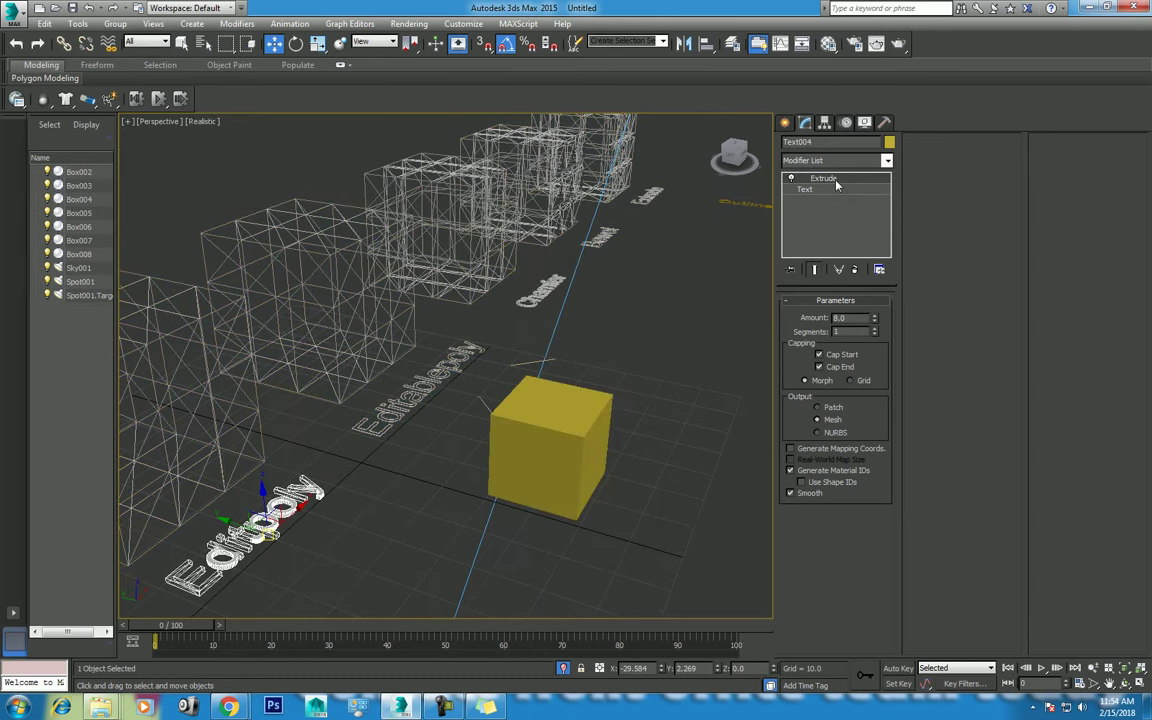
{"action": "right_click", "coordinate": [837, 185]}
{"action": "left_click", "coordinate": [820, 236]}
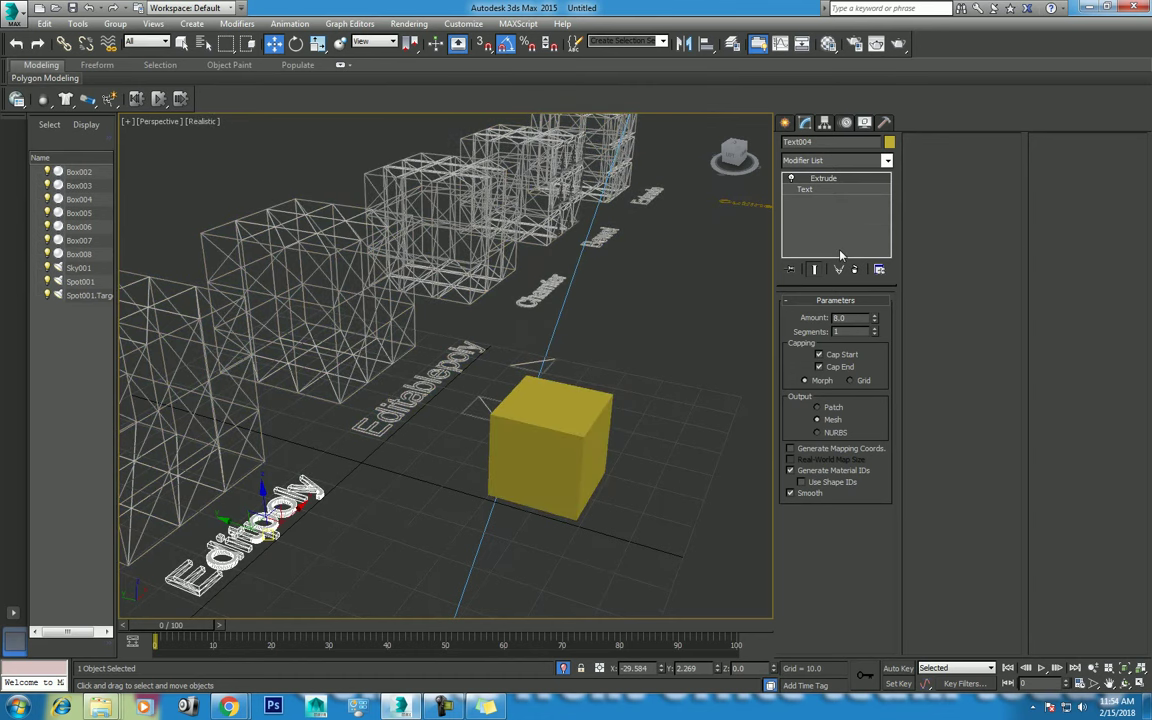
{"action": "key", "text": "shift+q"}
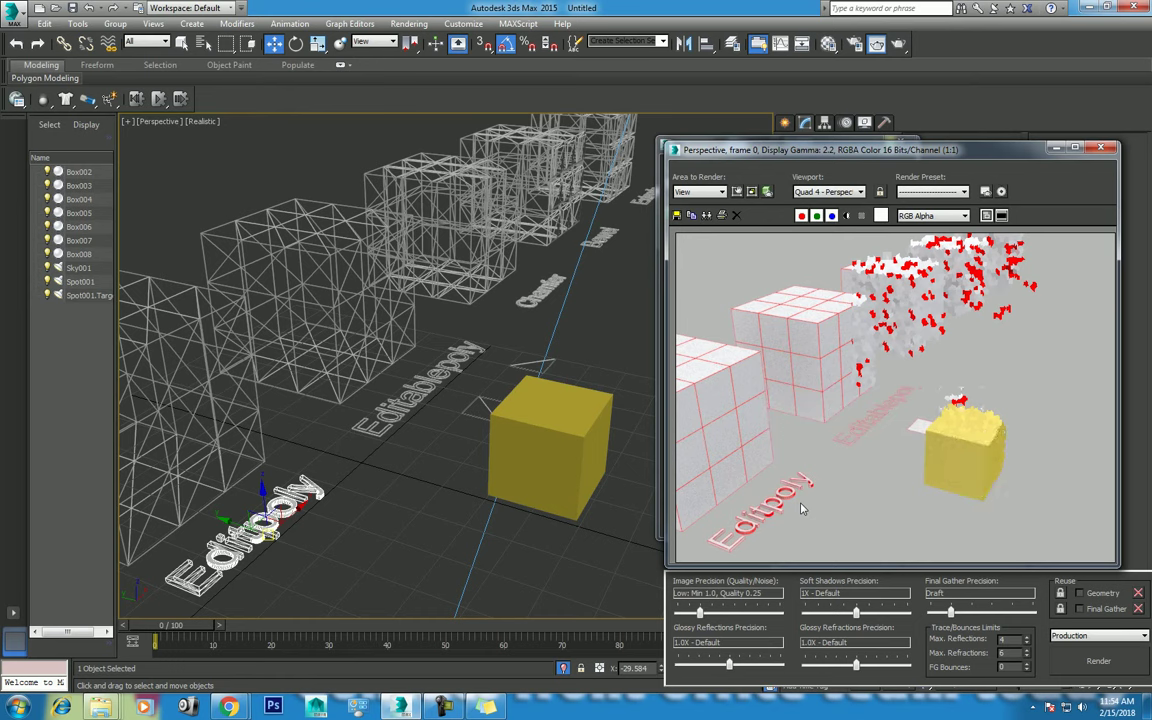
Close the finished render and select four of the remaining text labels
{"action": "left_click", "coordinate": [1100, 148]}
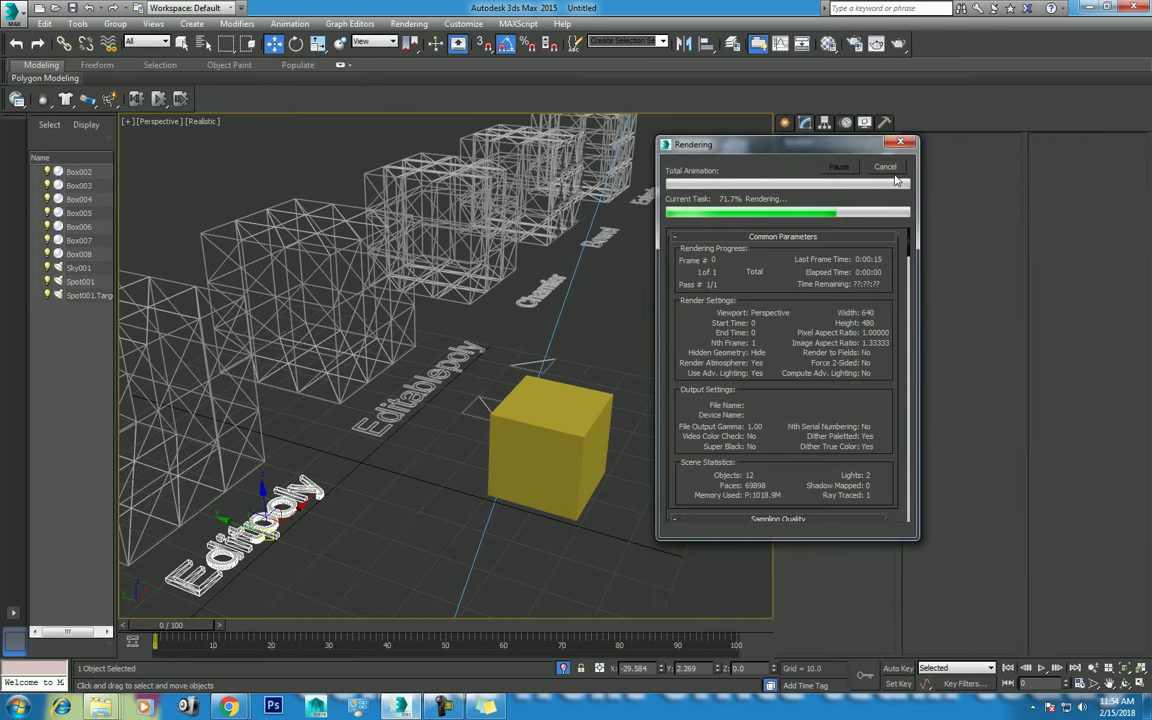
{"action": "left_click", "coordinate": [885, 167]}
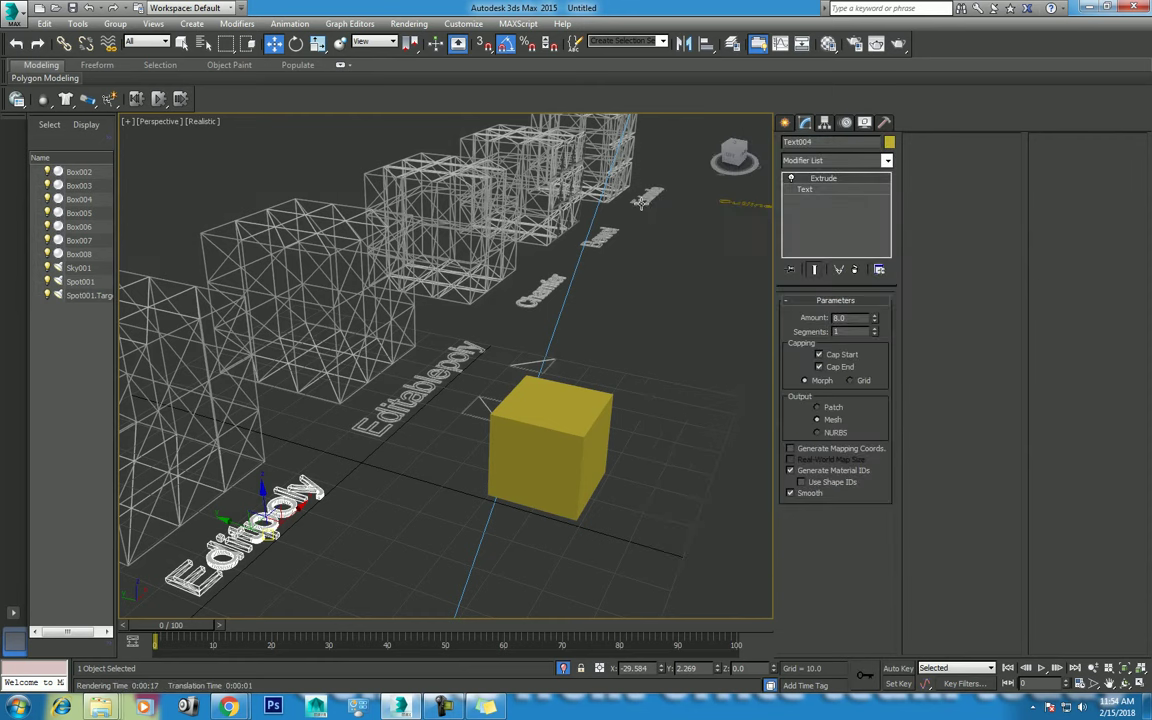
{"action": "left_click", "coordinate": [641, 201]}
{"action": "left_click", "coordinate": [601, 237], "text": "ctrl"}
{"action": "left_click", "coordinate": [540, 290], "text": "ctrl"}
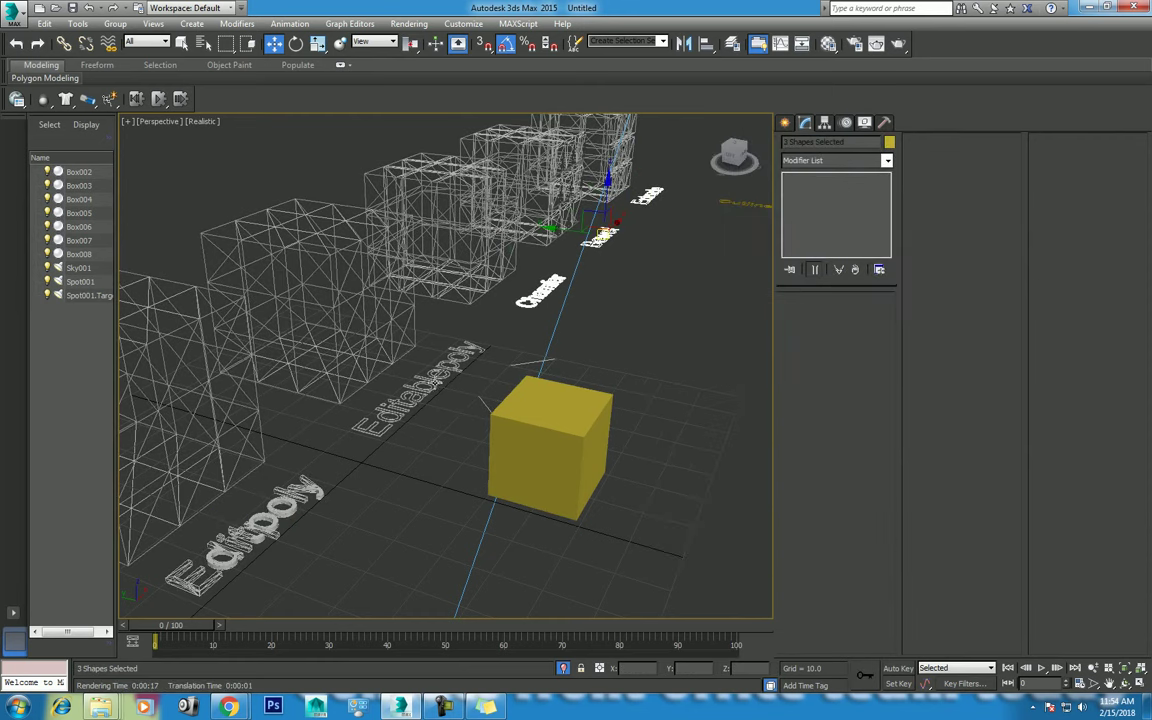
{"action": "left_click", "coordinate": [420, 385], "text": "ctrl"}
Apply an Extrude modifier to the four selected text labels
{"action": "left_click", "coordinate": [810, 163]}
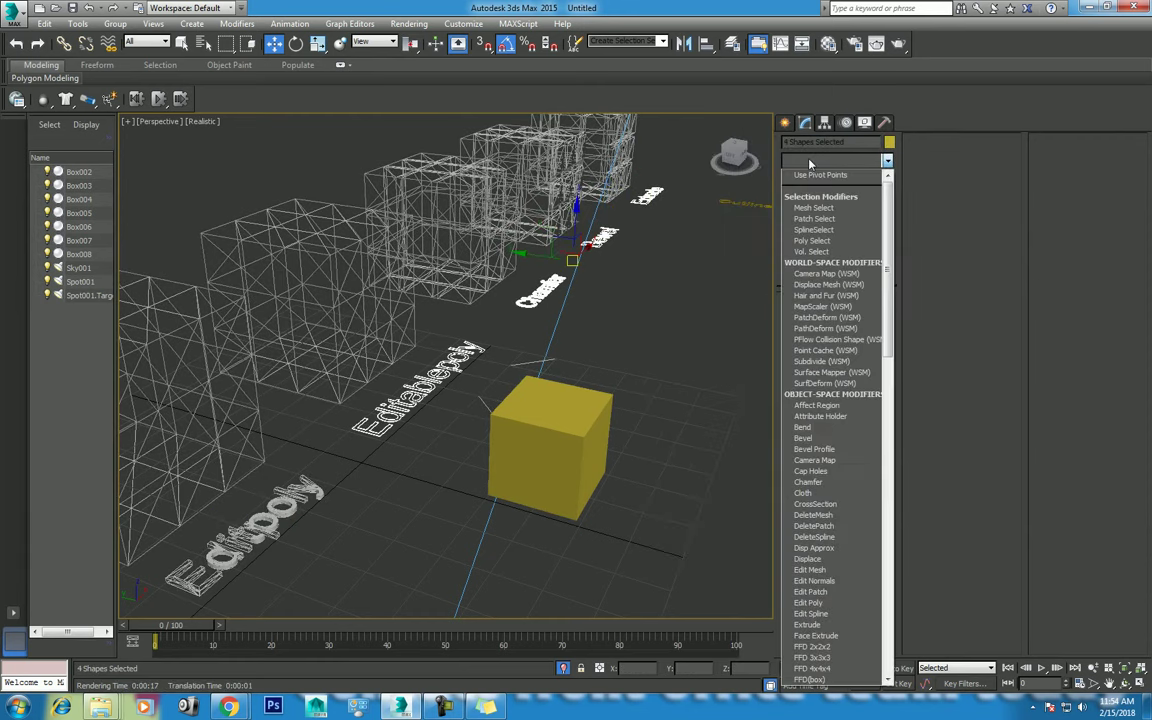
{"action": "key", "text": "e"}
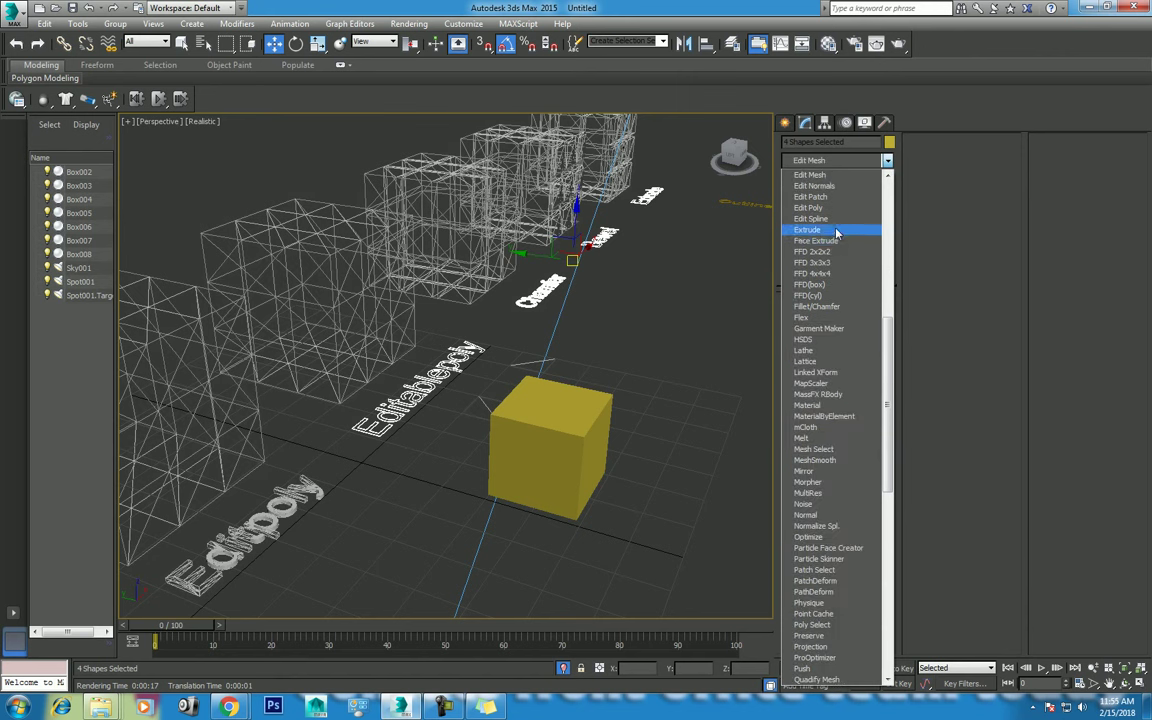
{"action": "left_click", "coordinate": [808, 229]}
Try a 5.0 extrusion Amount on the middle label, then undo it
{"action": "left_click", "coordinate": [298, 478]}
{"action": "left_click", "coordinate": [540, 278]}
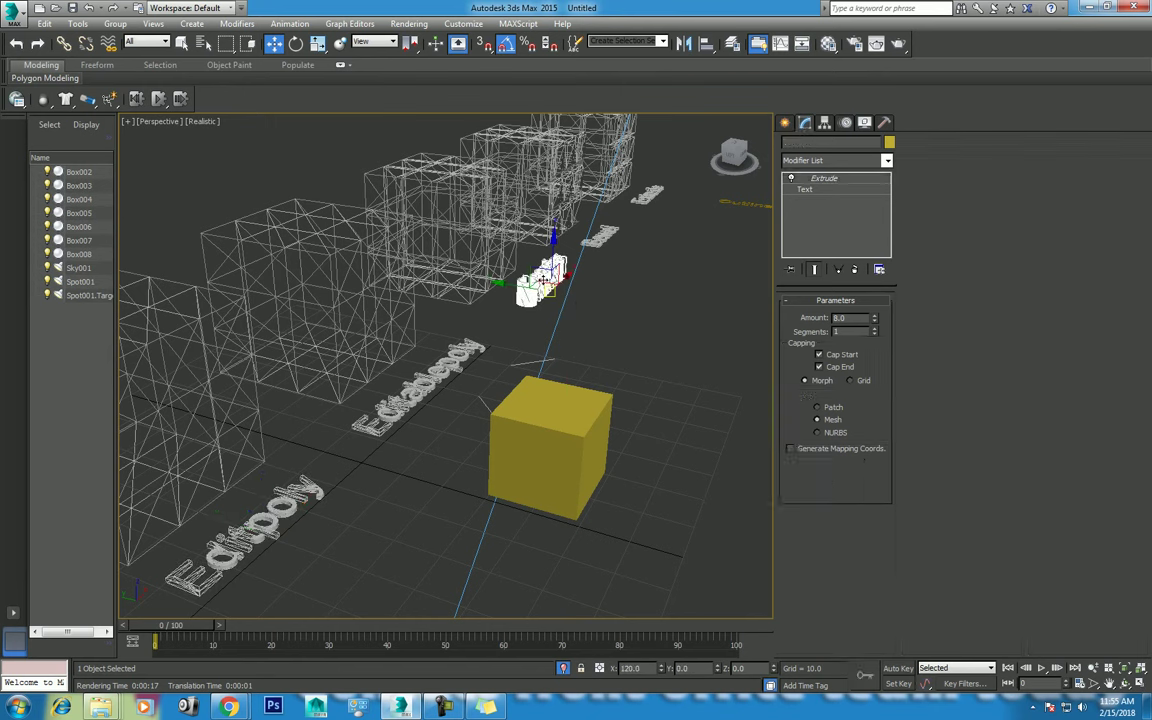
{"action": "mouse_move", "coordinate": [579, 319]}
{"action": "middle_mouse_down"}
{"action": "mouse_move", "coordinate": [603, 361]}
{"action": "mouse_move", "coordinate": [546, 348]}
{"action": "middle_mouse_up"}
{"action": "key", "text": "ctrl+r"}
{"action": "mouse_move", "coordinate": [488, 405]}
{"action": "left_mouse_down"}
{"action": "mouse_move", "coordinate": [428, 398]}
{"action": "mouse_move", "coordinate": [391, 414]}
{"action": "mouse_move", "coordinate": [391, 388]}
{"action": "left_mouse_up"}
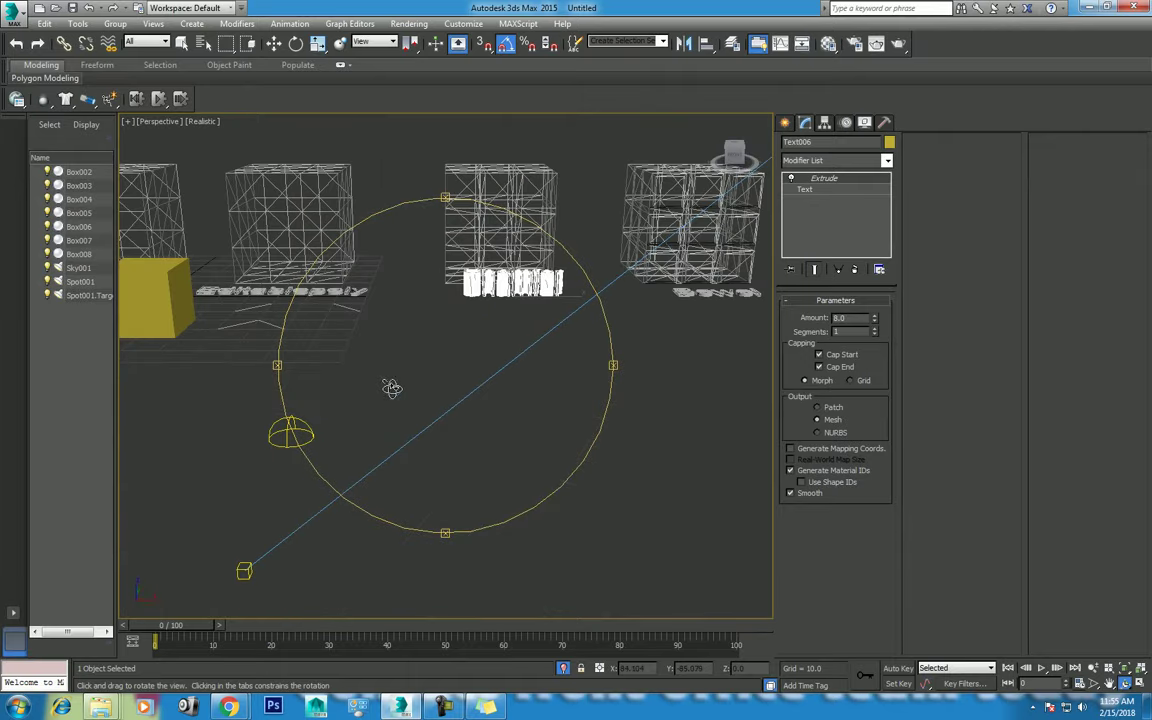
{"action": "left_click_drag", "start_coordinate": [586, 391], "coordinate": [535, 417]}
{"action": "key", "text": "w"}
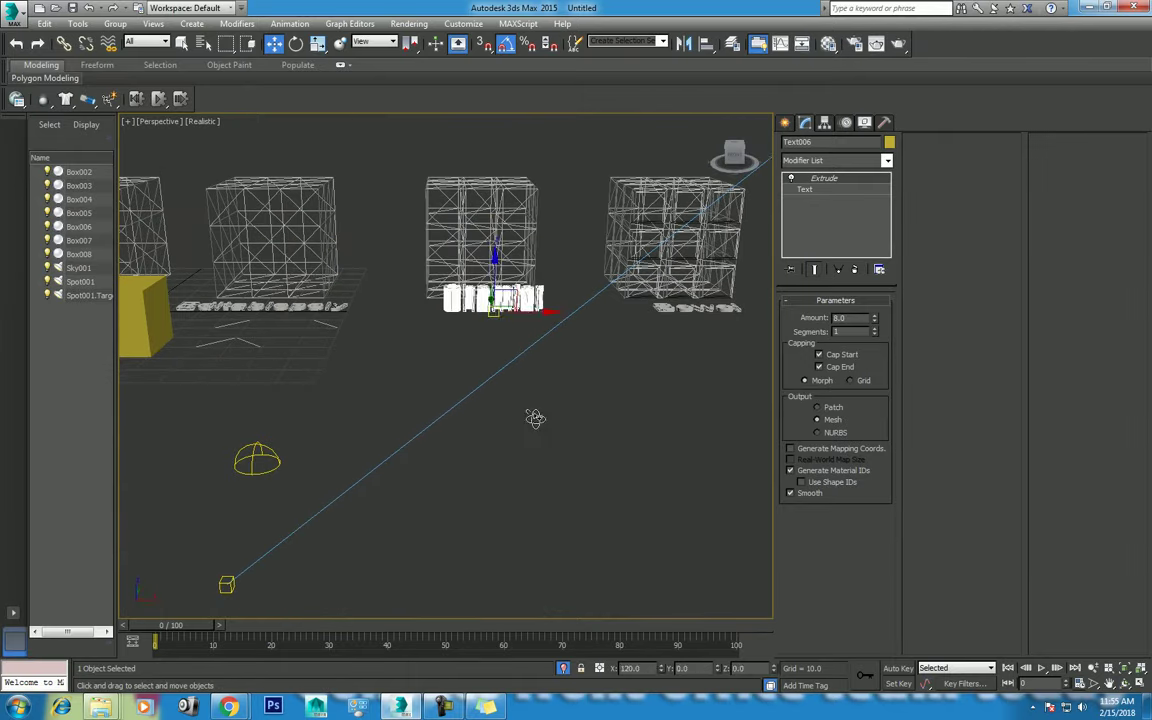
{"action": "left_click_drag", "start_coordinate": [875, 323], "coordinate": [876, 317]}
{"action": "middle_click_drag", "start_coordinate": [548, 455], "coordinate": [578, 464]}
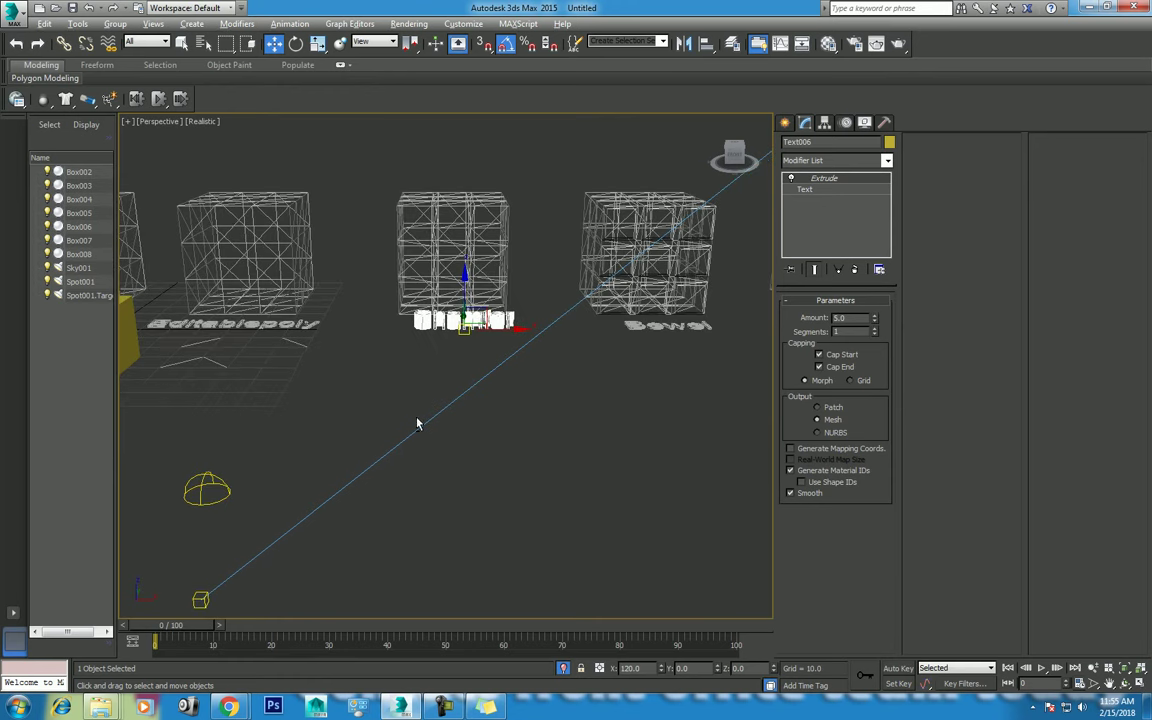
{"action": "left_click", "coordinate": [609, 437]}
{"action": "key", "text": "ctrl+z"}
Confirm the Editablepoly label's extrusion Amount of 8.0, then select the Bewel label
{"action": "left_click", "coordinate": [311, 323]}
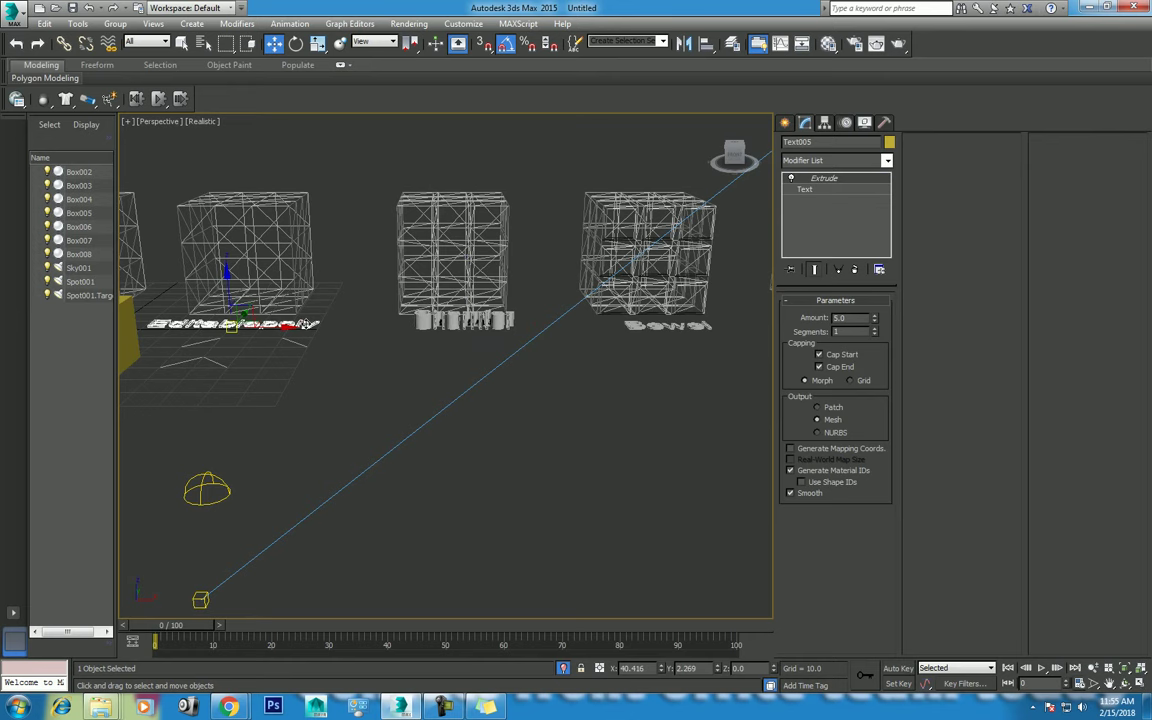
{"action": "left_click", "coordinate": [1124, 683]}
{"action": "mouse_move", "coordinate": [390, 305]}
{"action": "left_mouse_down"}
{"action": "mouse_move", "coordinate": [429, 331]}
{"action": "mouse_move", "coordinate": [550, 339]}
{"action": "left_mouse_up"}
{"action": "key", "text": "Escape"}
{"action": "key", "text": "ctrl+z"}
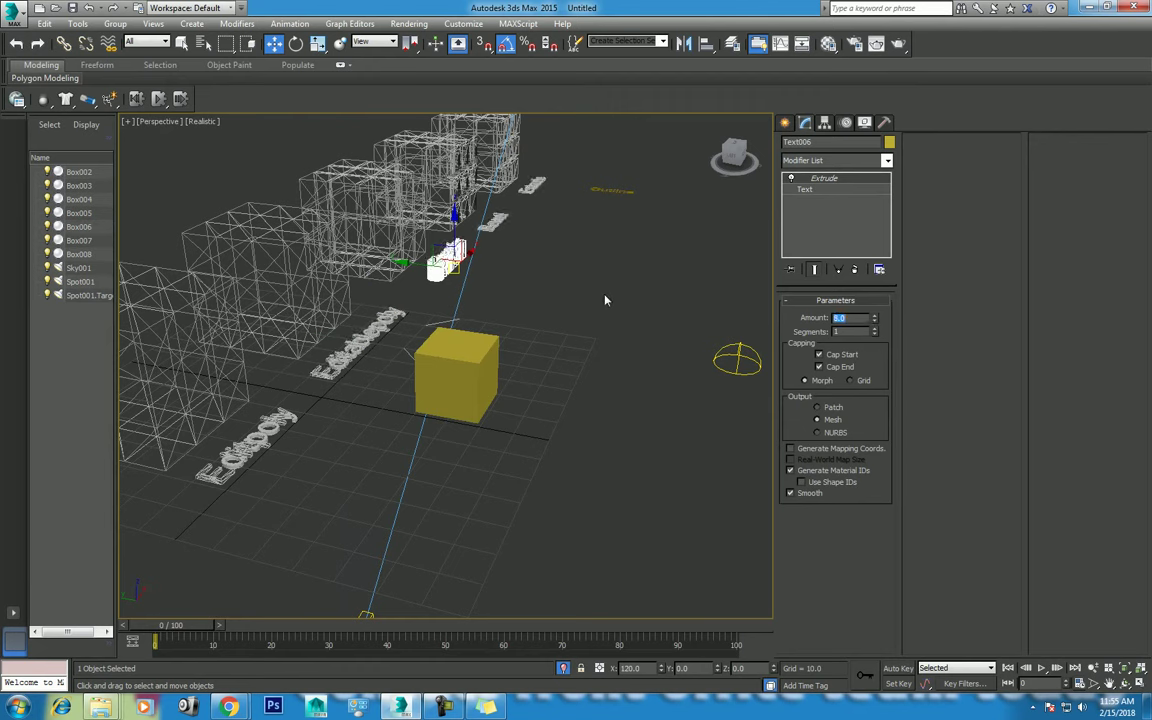
{"action": "left_click", "coordinate": [422, 243]}
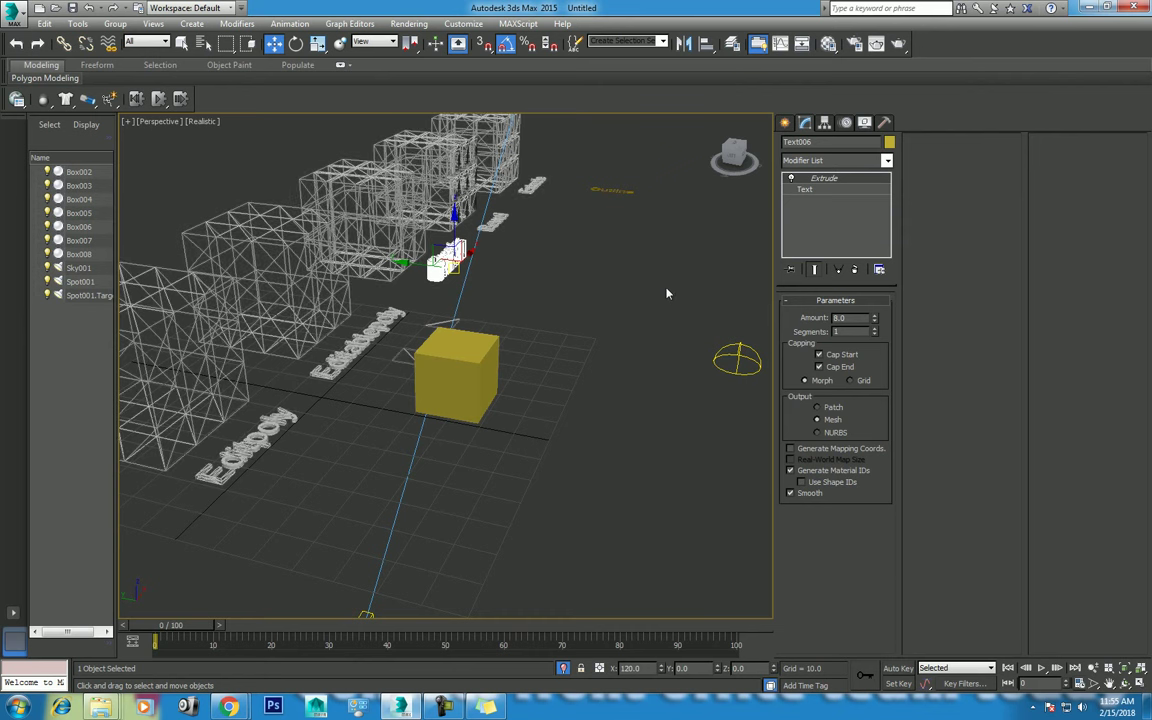
{"action": "left_click", "coordinate": [816, 191]}
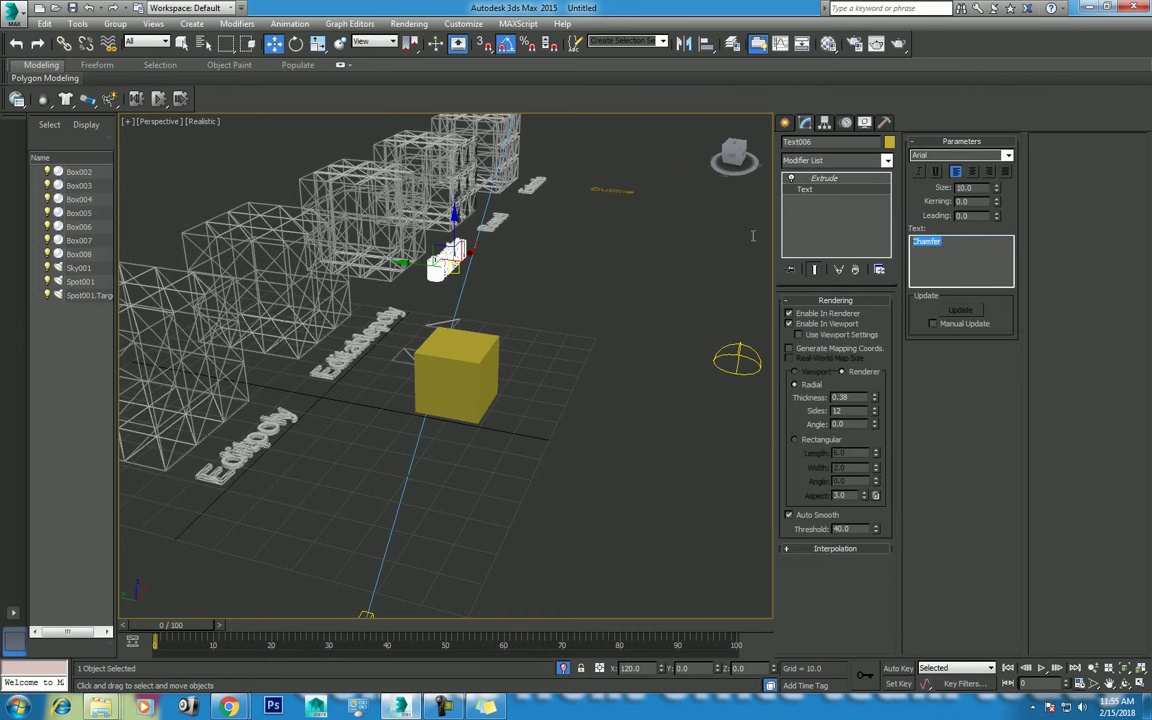
{"action": "left_click", "coordinate": [435, 268]}
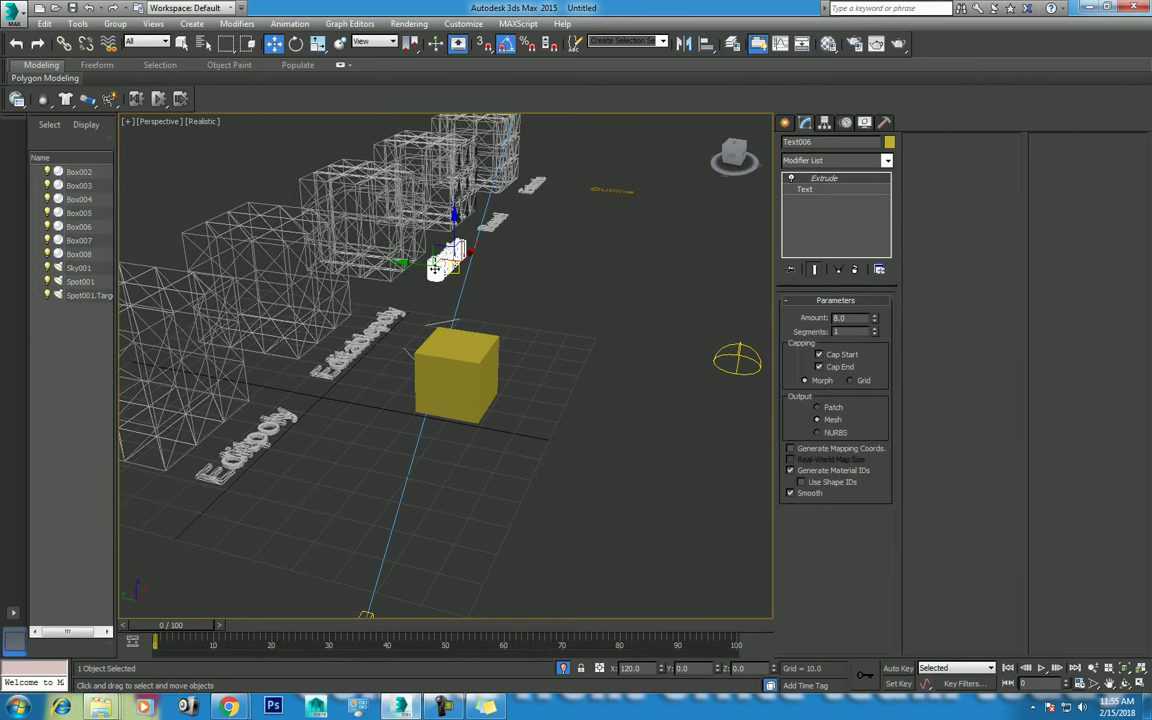
{"action": "left_click", "coordinate": [491, 228]}
In Top view, clone the Bewel label and change the copy's text to 'Chamfer'
{"action": "key", "text": "t"}
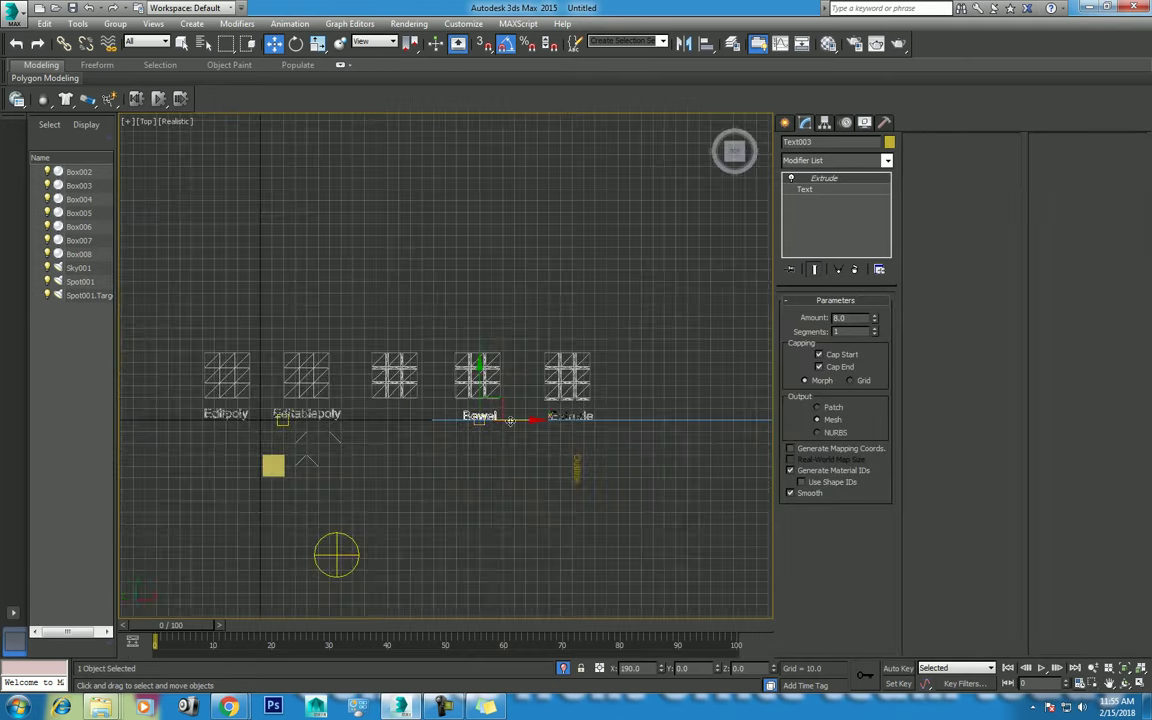
{"action": "scroll", "coordinate": [517, 427], "scroll_direction": "up", "scroll_amount": 3}
{"action": "left_click_drag", "start_coordinate": [336, 418], "coordinate": [329, 418], "text": "shift"}
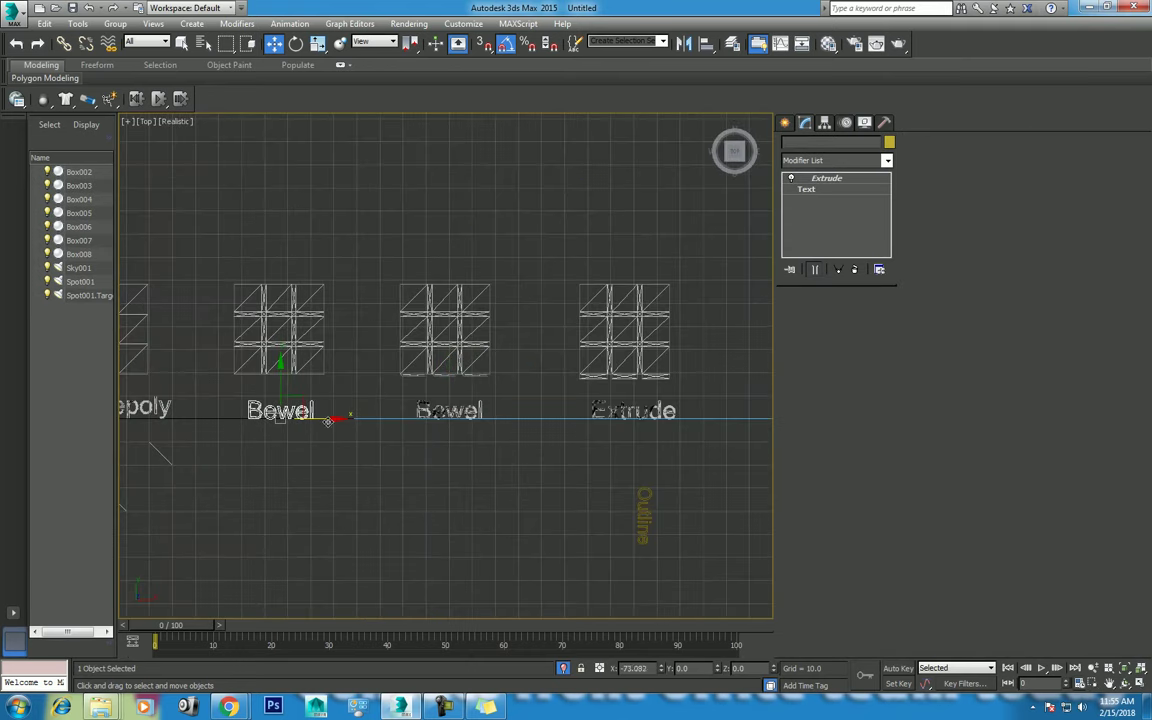
{"action": "left_click", "coordinate": [576, 411]}
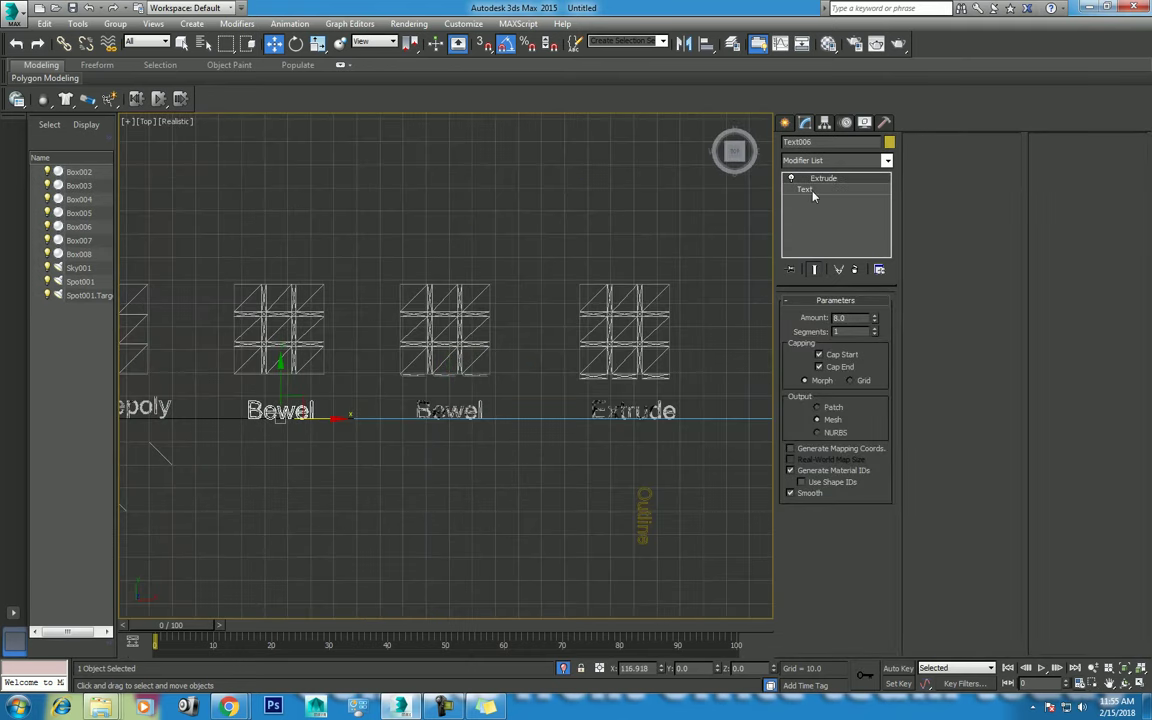
{"action": "left_click", "coordinate": [806, 189]}
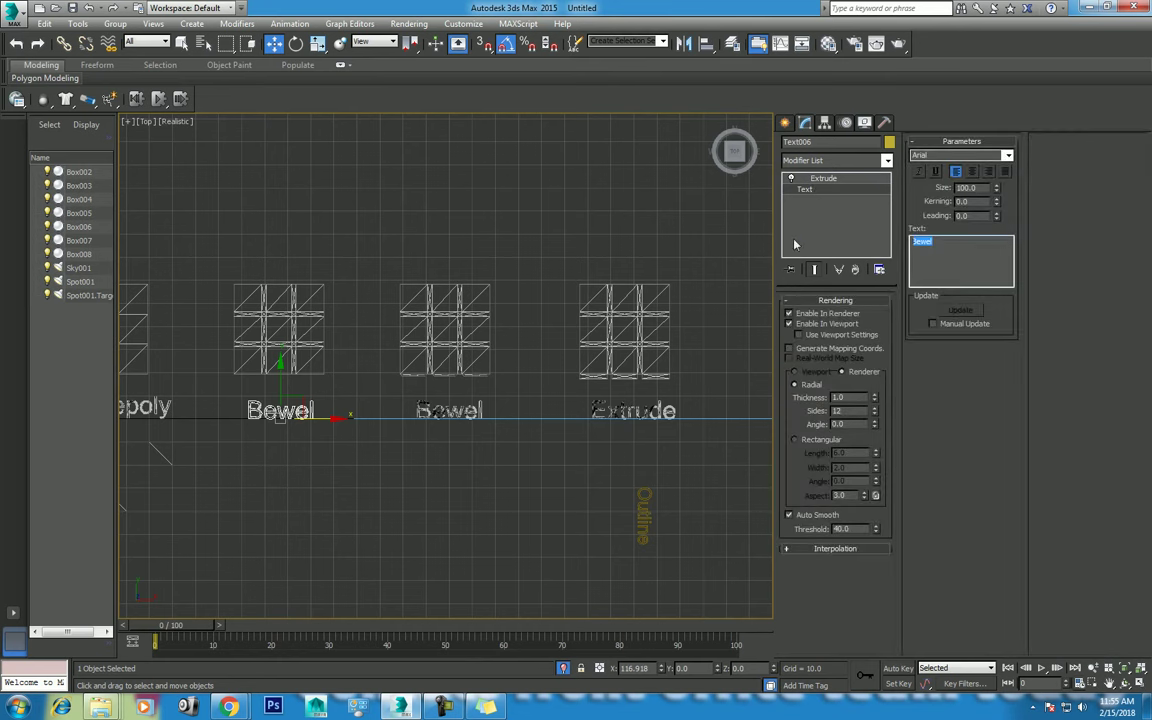
{"action": "type", "text": "Chamfer"}
{"action": "left_click", "coordinate": [490, 473]}
Frame the row in Perspective view and render it with Shift+Q
{"action": "key", "text": "p"}
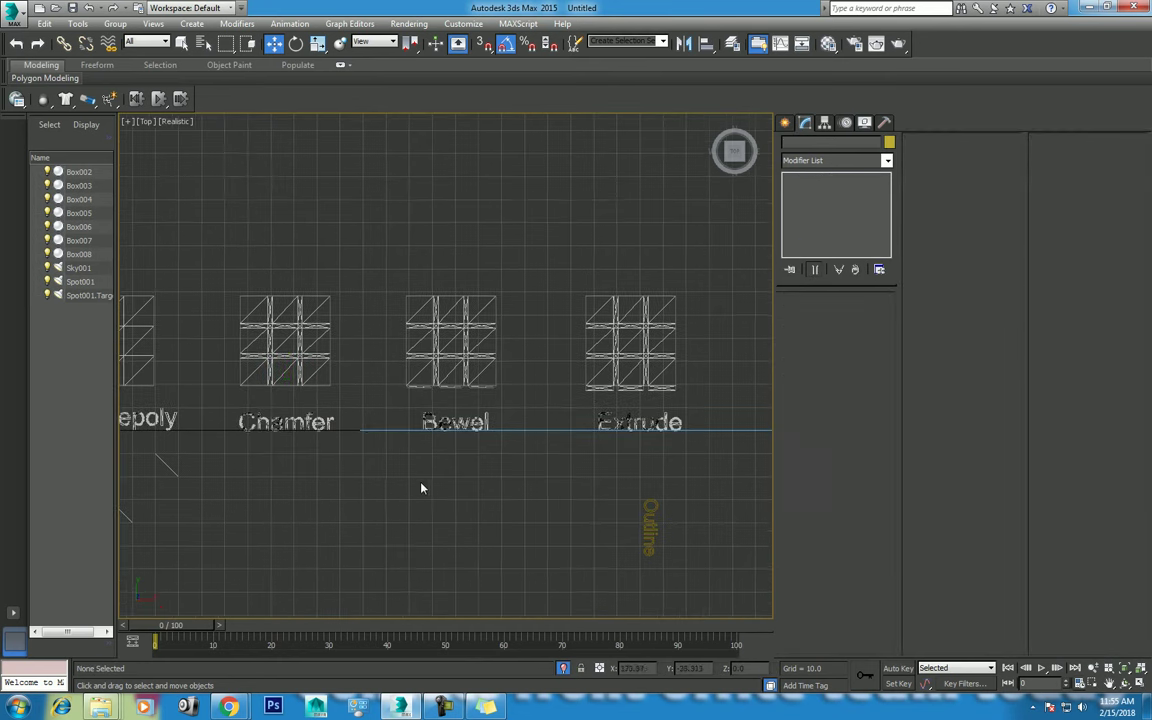
{"action": "left_click", "coordinate": [1124, 683]}
{"action": "mouse_move", "coordinate": [400, 410]}
{"action": "left_mouse_down"}
{"action": "mouse_move", "coordinate": [523, 271]}
{"action": "mouse_move", "coordinate": [535, 322]}
{"action": "mouse_move", "coordinate": [608, 357]}
{"action": "left_mouse_up"}
{"action": "key", "text": "shift+q"}
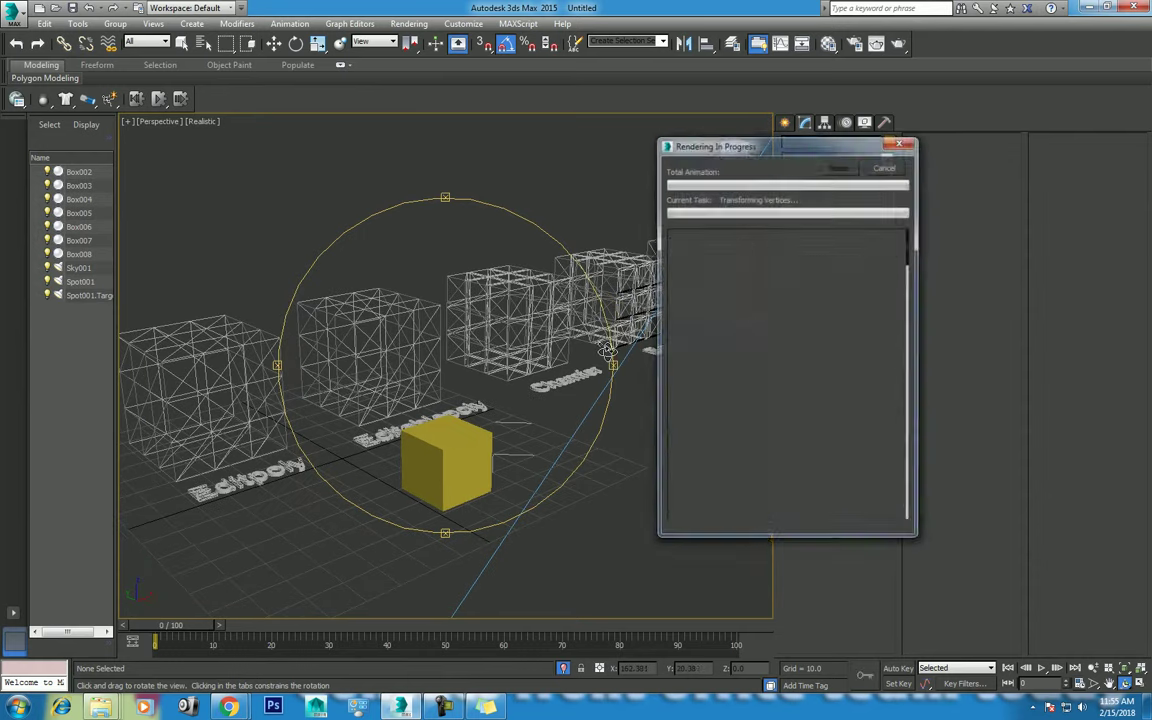
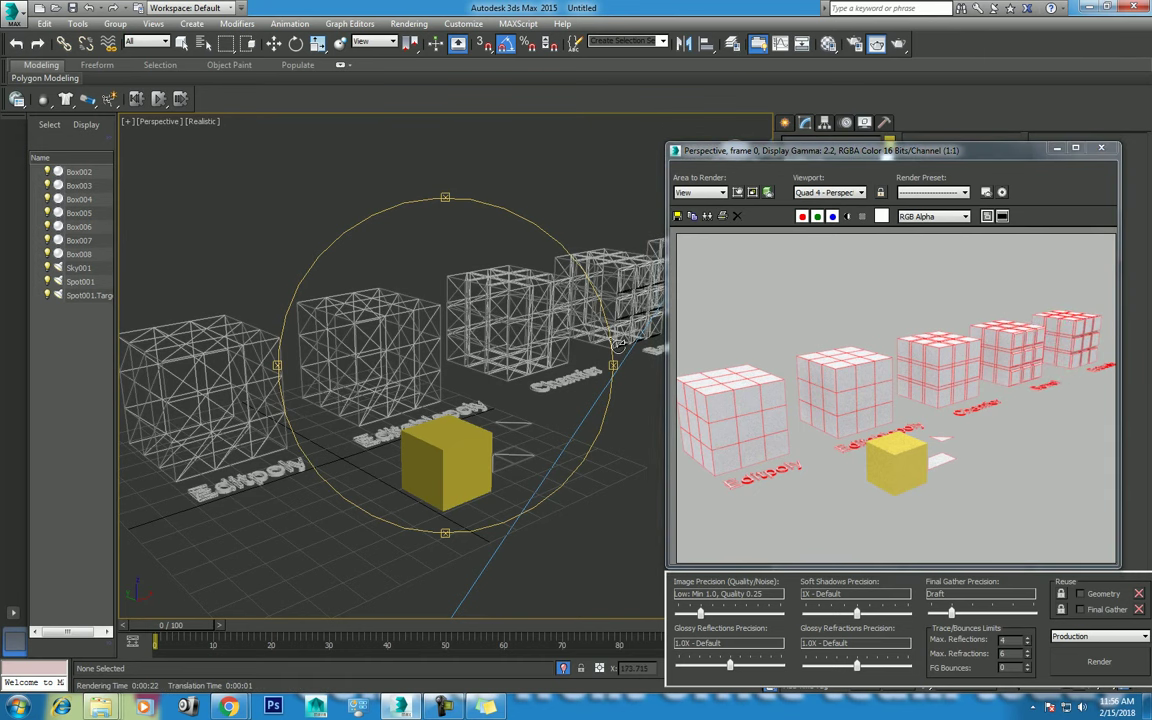
Close the Rendered Frame Window and delete the small yellow box
{"action": "left_click", "coordinate": [1101, 148]}
{"action": "left_click", "coordinate": [668, 452]}
{"action": "key", "text": "w"}
{"action": "left_click", "coordinate": [445, 460]}
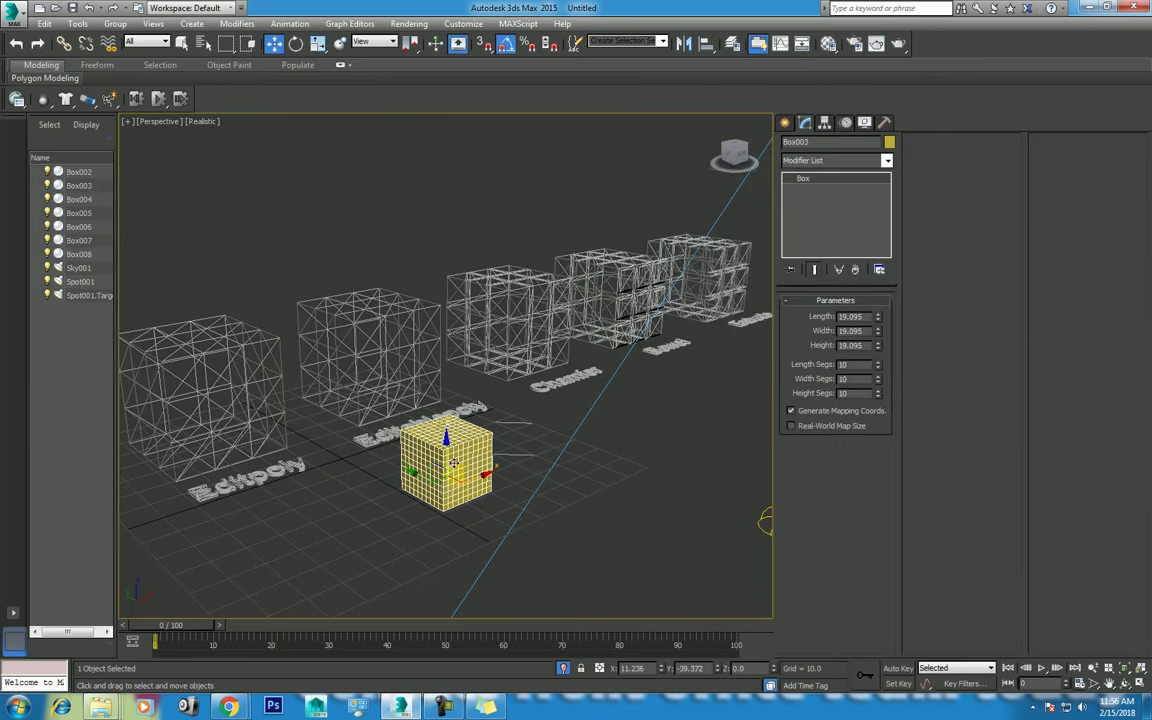
{"action": "key", "text": "Delete"}
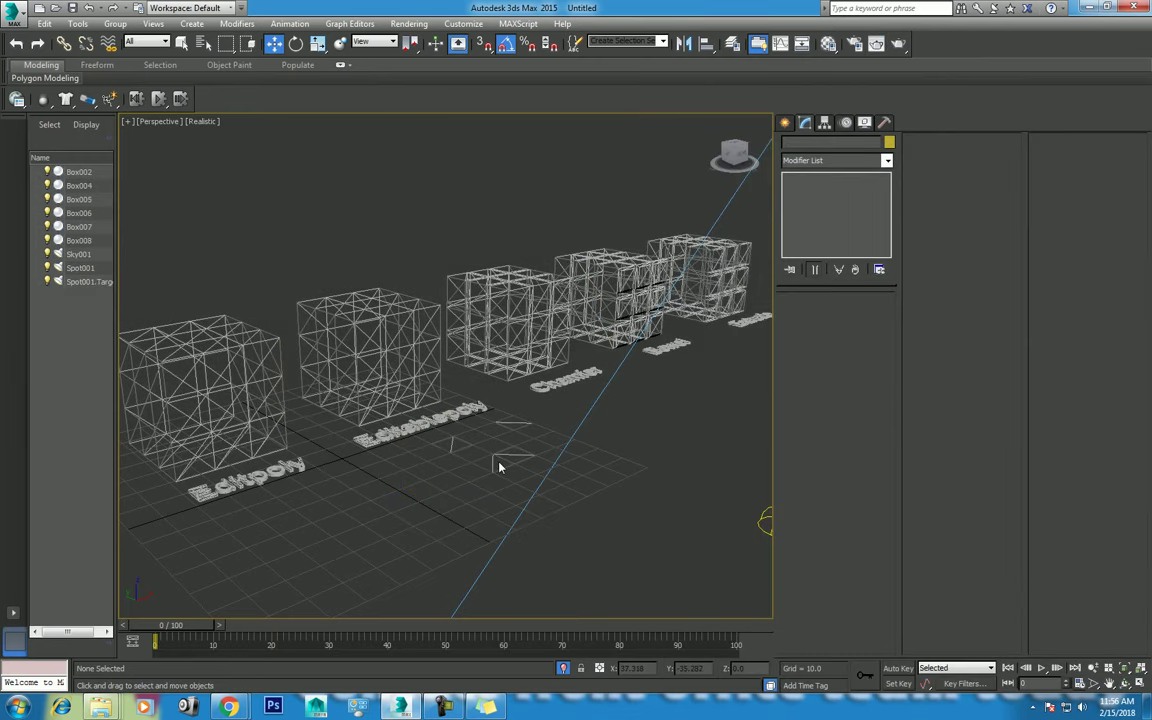
Center the Chamfer, Bevel and Extrude boxes in Perspective and switch to wireframe
{"action": "scroll", "coordinate": [444, 453], "scroll_direction": "up", "scroll_amount": 3}
{"action": "middle_click_drag", "start_coordinate": [444, 453], "coordinate": [462, 436]}
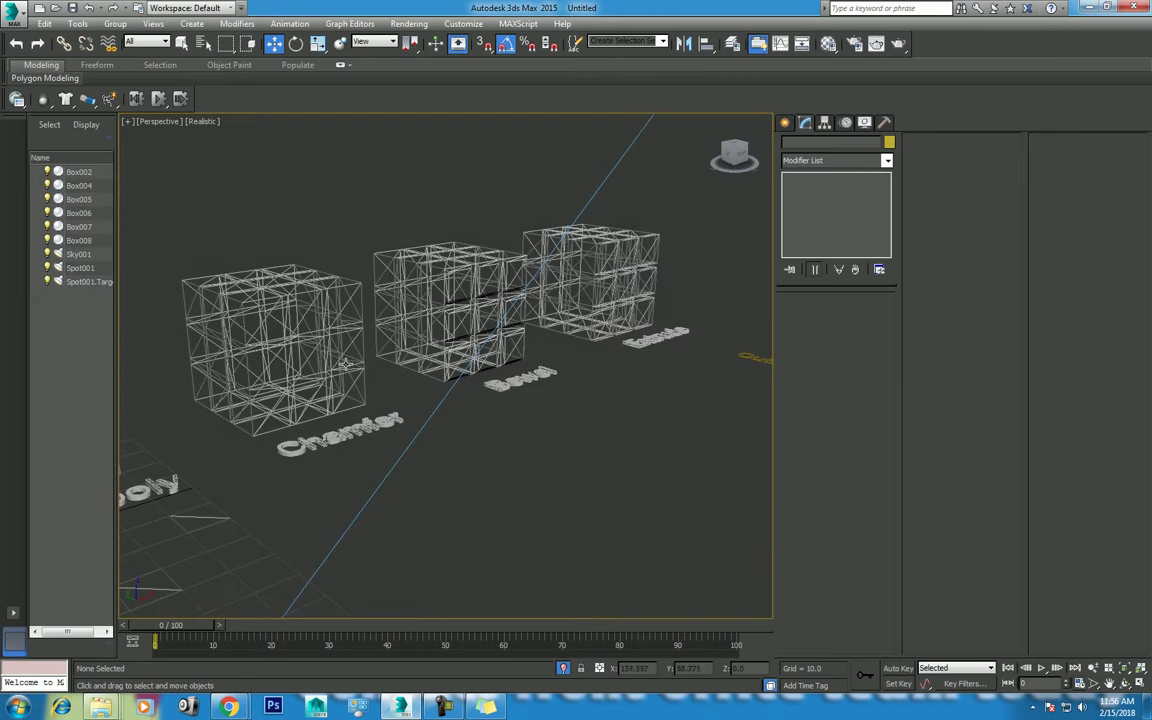
{"action": "key", "text": "F3"}
Select the Chamfer box, enter Vertex mode, then return to Top-level
{"action": "left_click", "coordinate": [297, 399]}
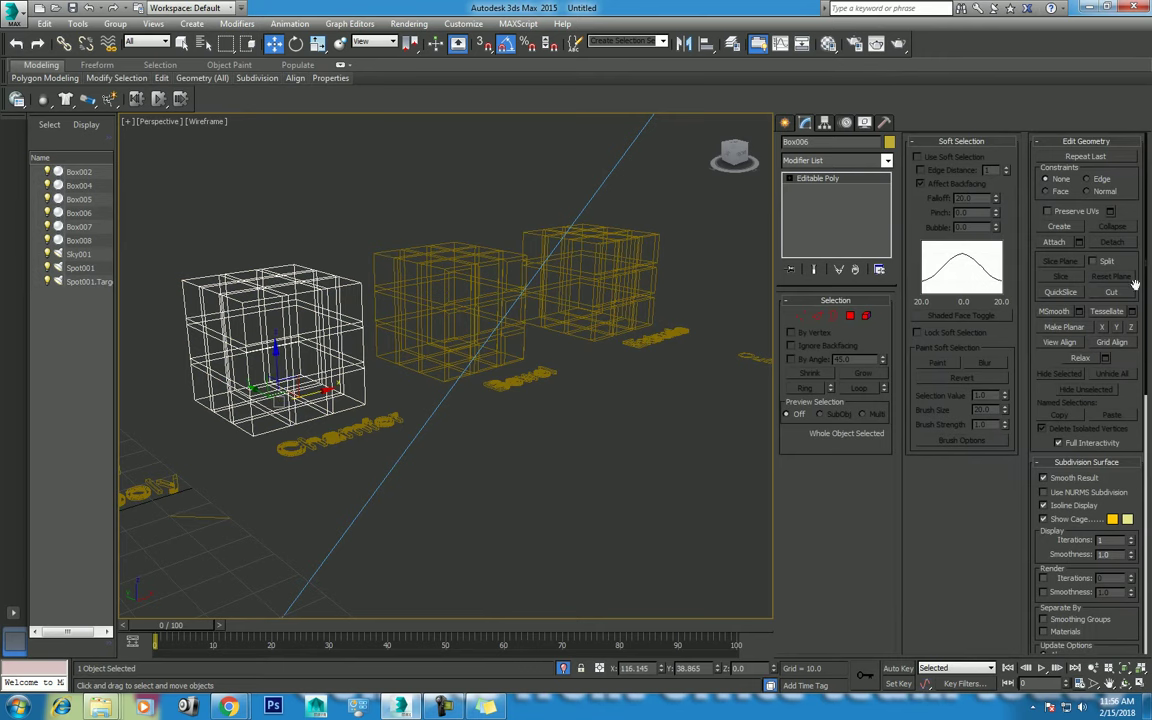
{"action": "middle_click_drag", "start_coordinate": [716, 408], "coordinate": [320, 417]}
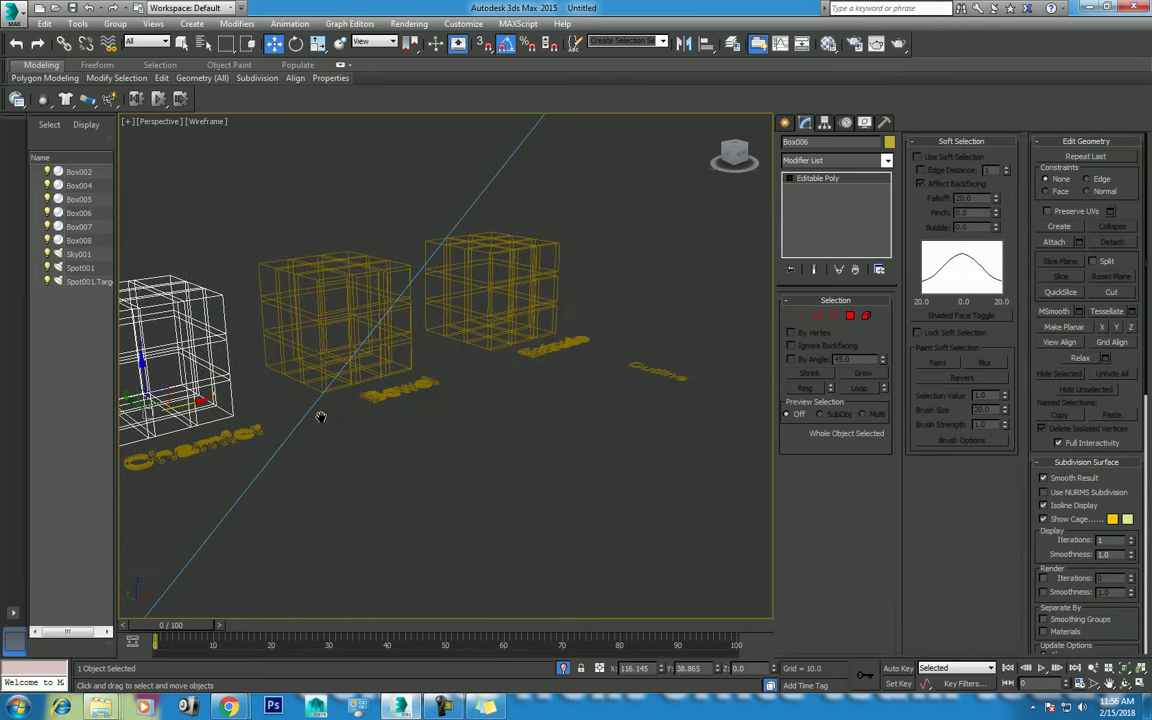
{"action": "middle_click_drag", "start_coordinate": [568, 385], "coordinate": [636, 352]}
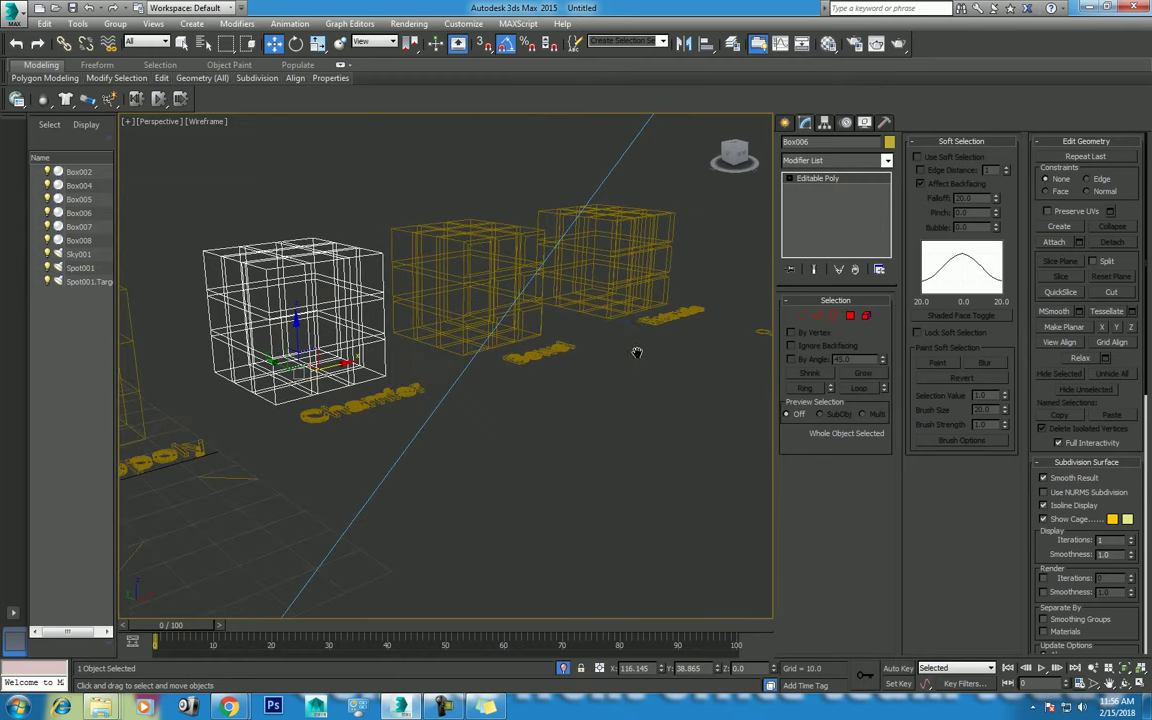
{"action": "left_click", "coordinate": [800, 316]}
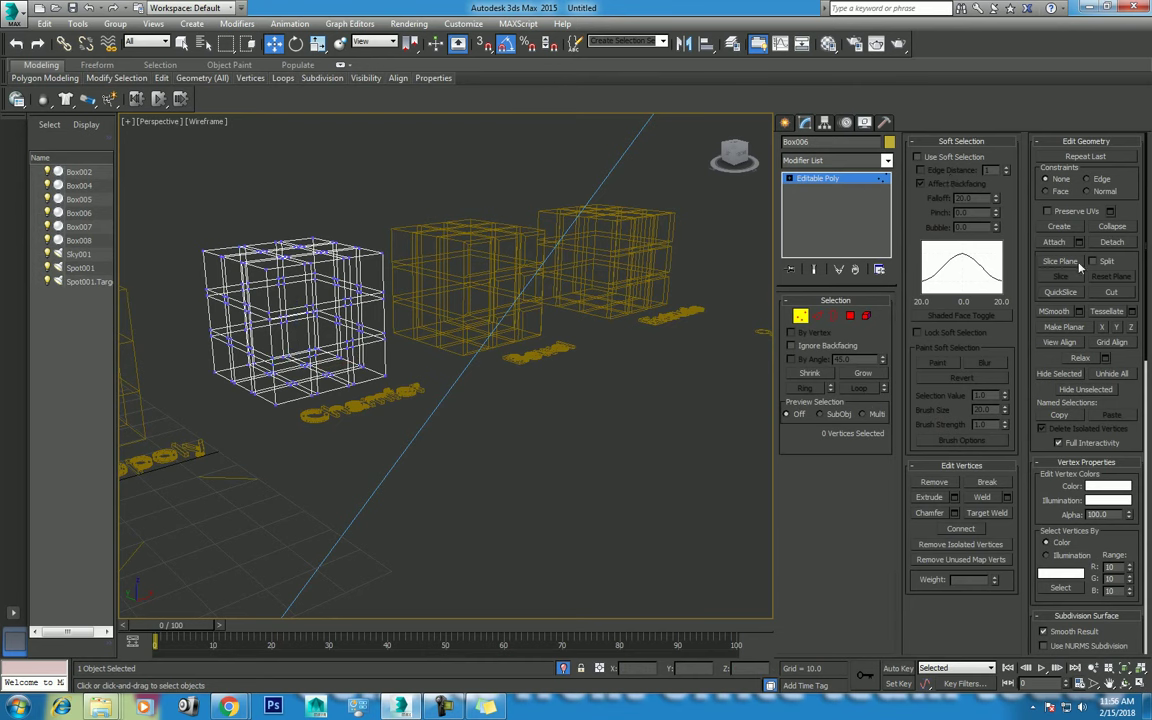
{"action": "right_click", "coordinate": [470, 265]}
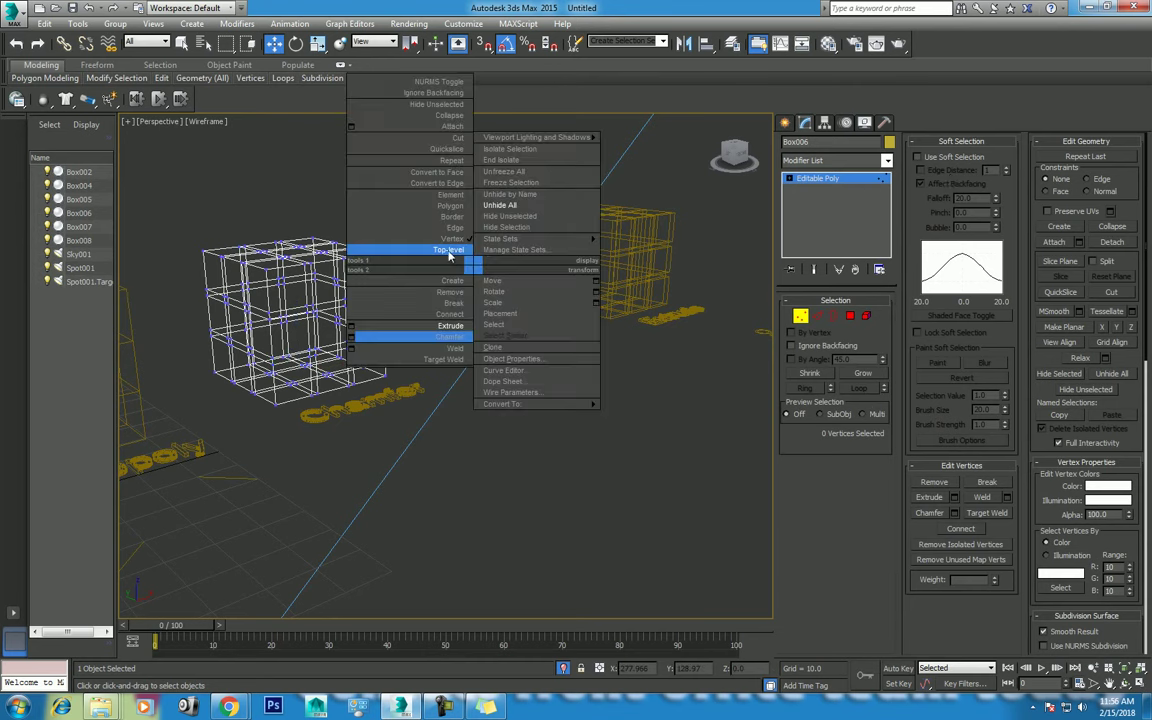
{"action": "left_click", "coordinate": [452, 255]}
Select the Bevel box (Box007) at Edge sub-object level and reframe the row
{"action": "left_click", "coordinate": [467, 280]}
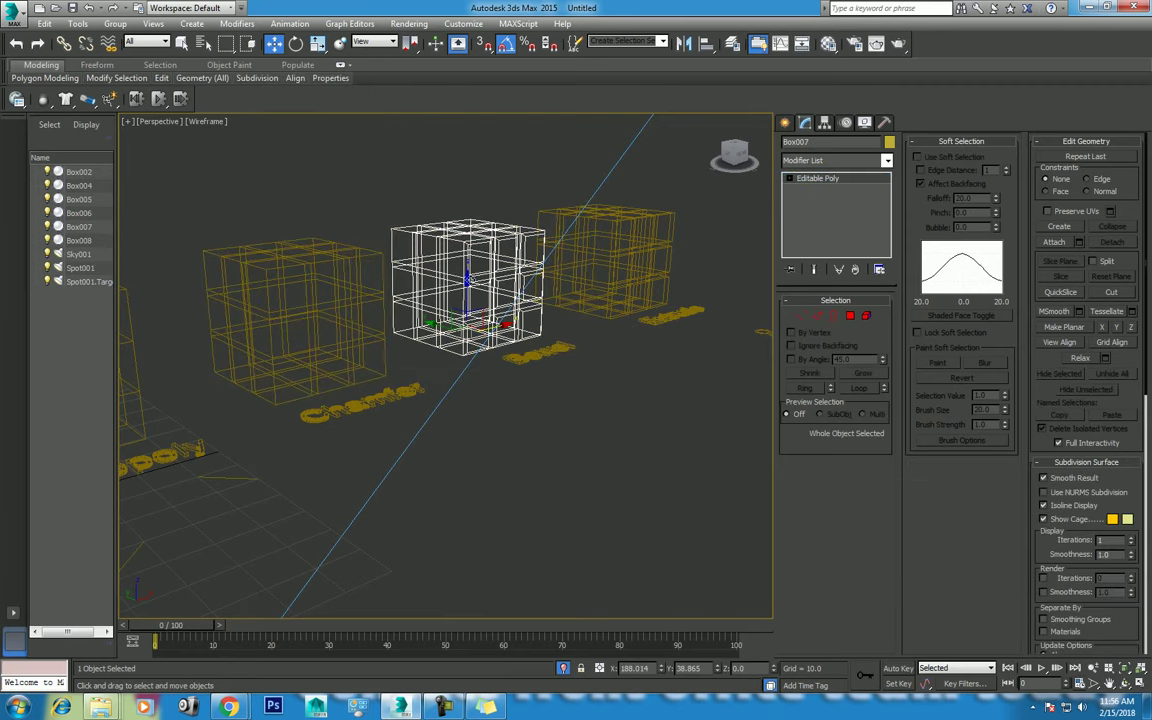
{"action": "left_click", "coordinate": [819, 317]}
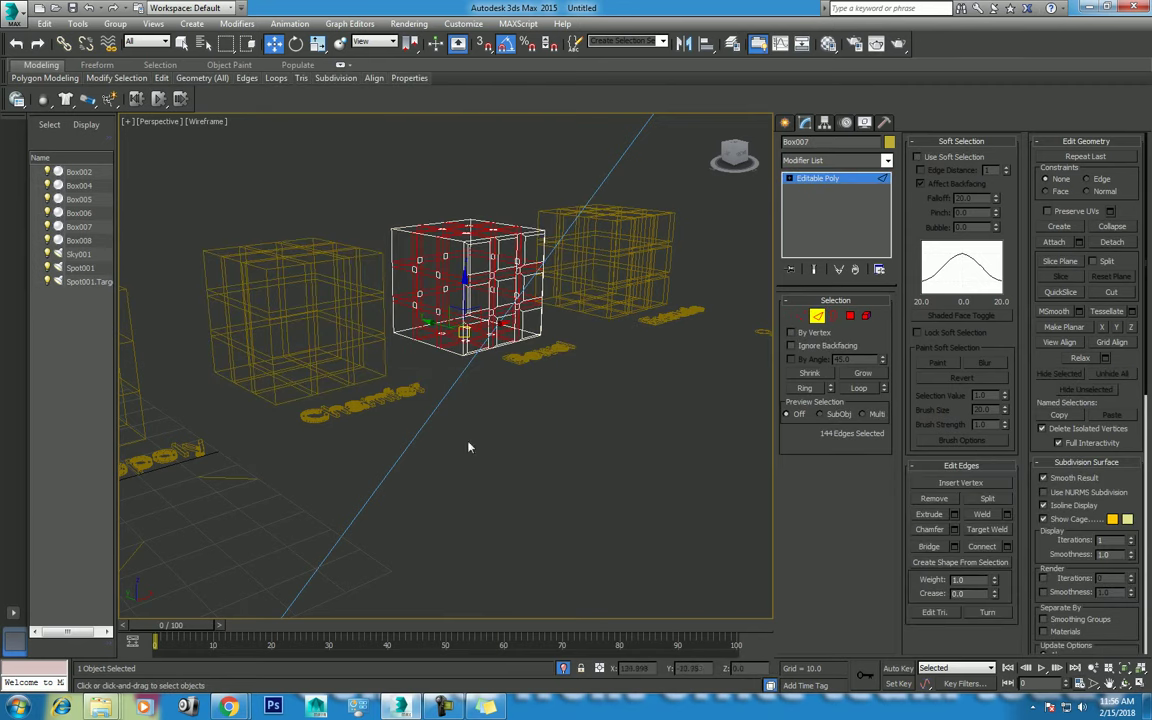
{"action": "scroll", "coordinate": [468, 445], "scroll_direction": "down", "scroll_amount": 3}
{"action": "scroll", "coordinate": [388, 391], "scroll_direction": "down", "scroll_amount": 2}
{"action": "middle_click_drag", "start_coordinate": [424, 418], "coordinate": [423, 381]}
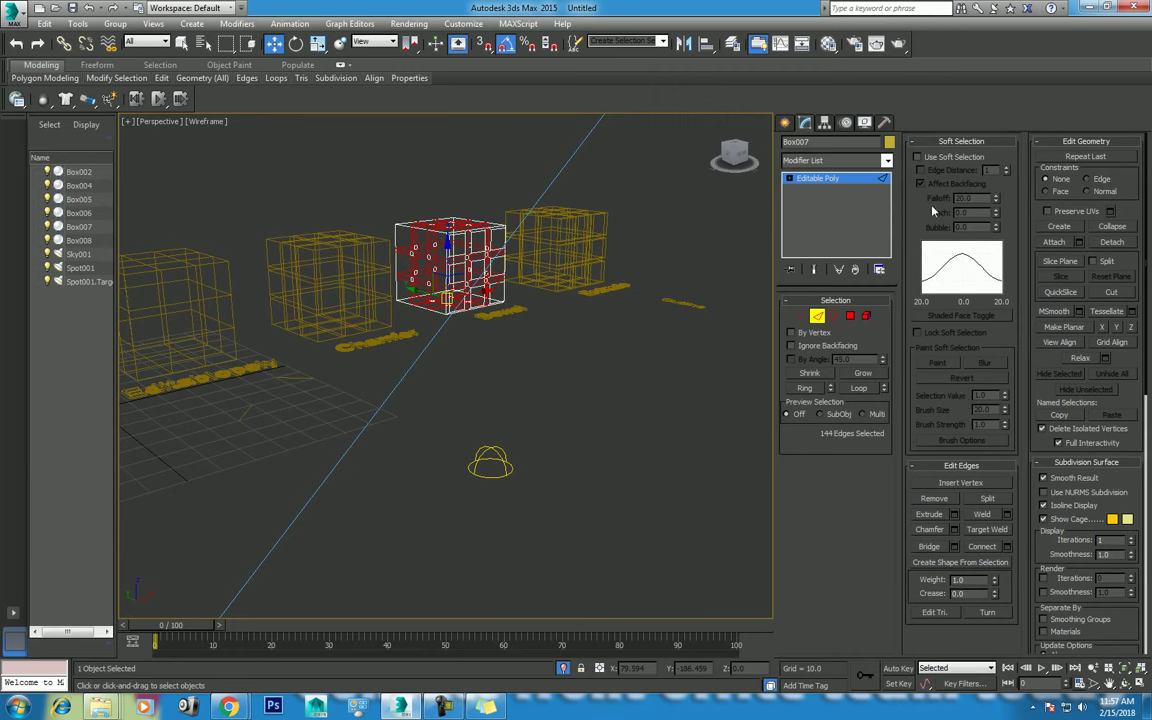
Collapse Soft Selection, move Box007 from Border to Polygon level, and clear the polygon selection
{"action": "left_click", "coordinate": [961, 141]}
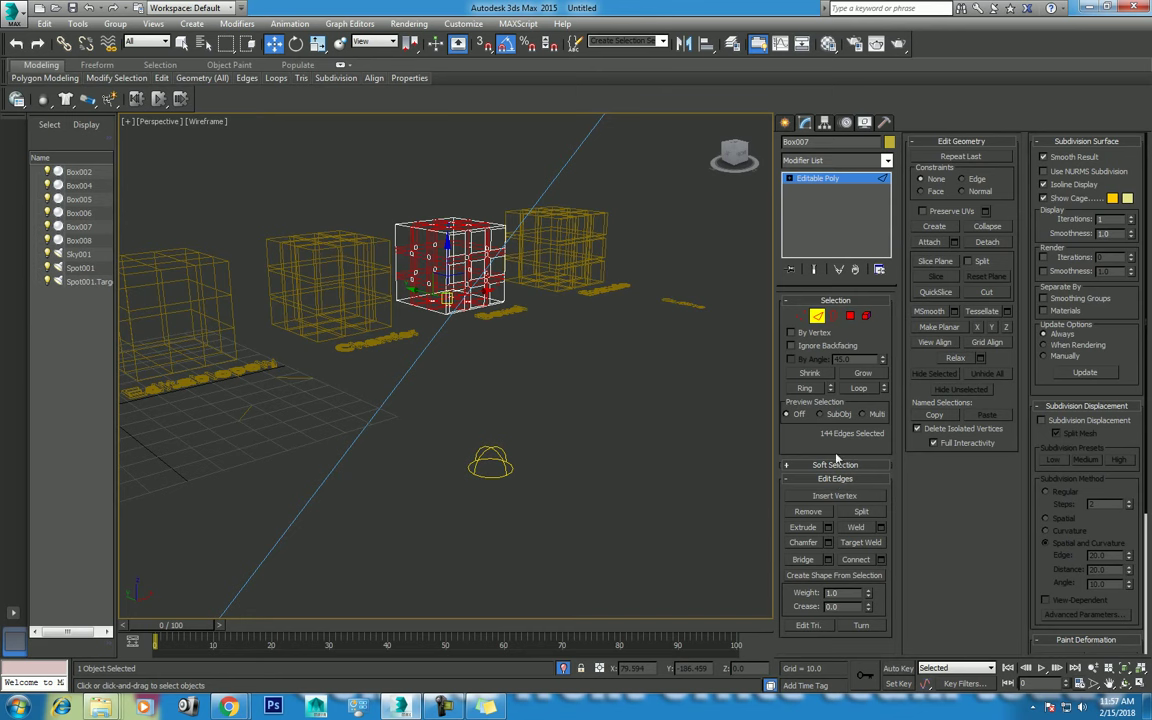
{"action": "left_click", "coordinate": [833, 316]}
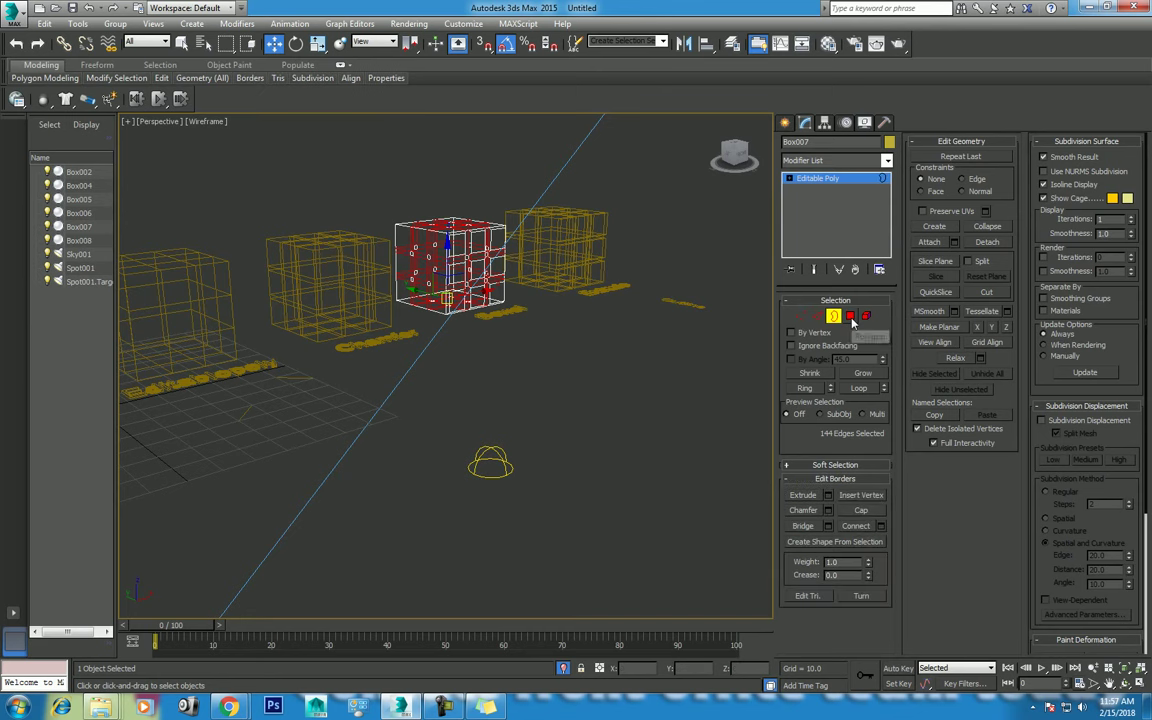
{"action": "left_click", "coordinate": [849, 316]}
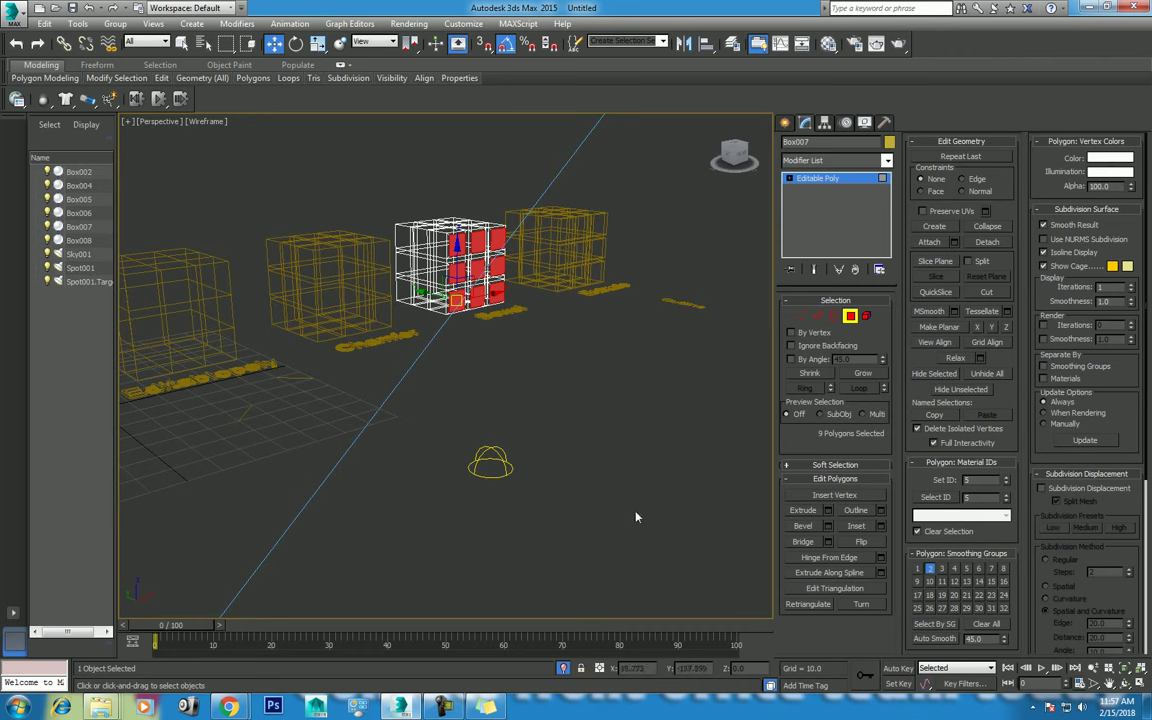
{"action": "right_click", "coordinate": [470, 326]}
{"action": "left_click", "coordinate": [484, 341]}
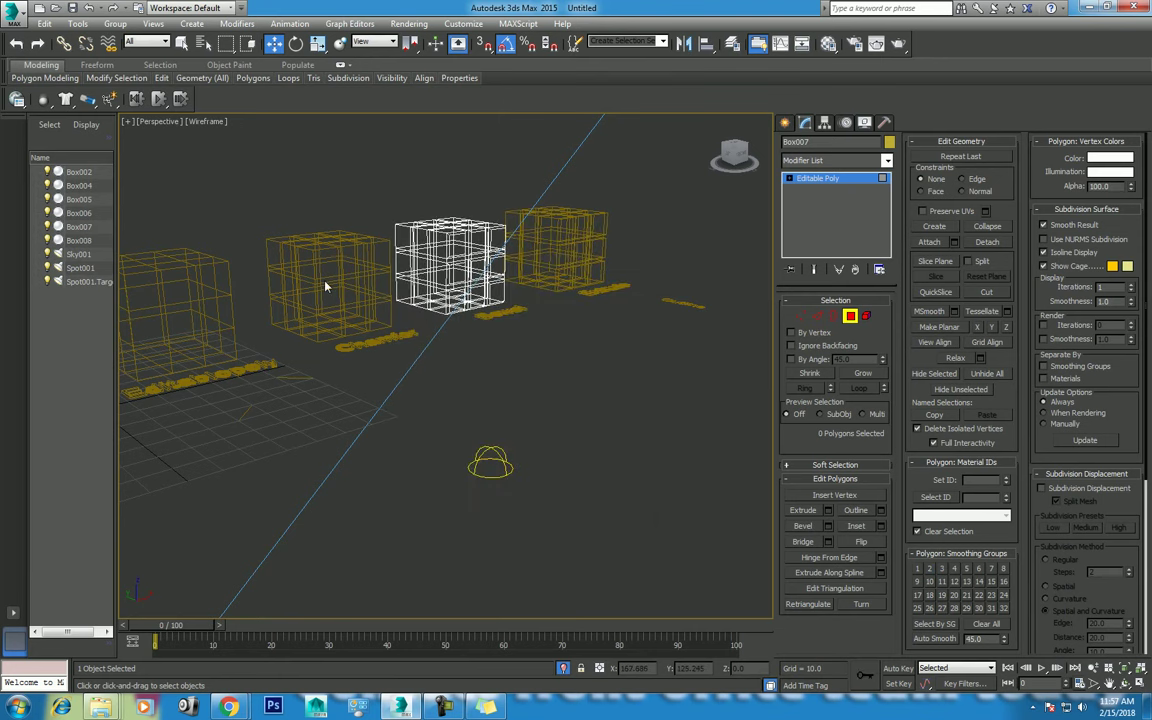
In shaded view, select the Chamfer box together with its label
{"action": "key", "text": "F3"}
{"action": "middle_click_drag", "start_coordinate": [395, 257], "coordinate": [476, 372]}
{"action": "scroll", "coordinate": [477, 370], "scroll_direction": "up", "scroll_amount": 3}
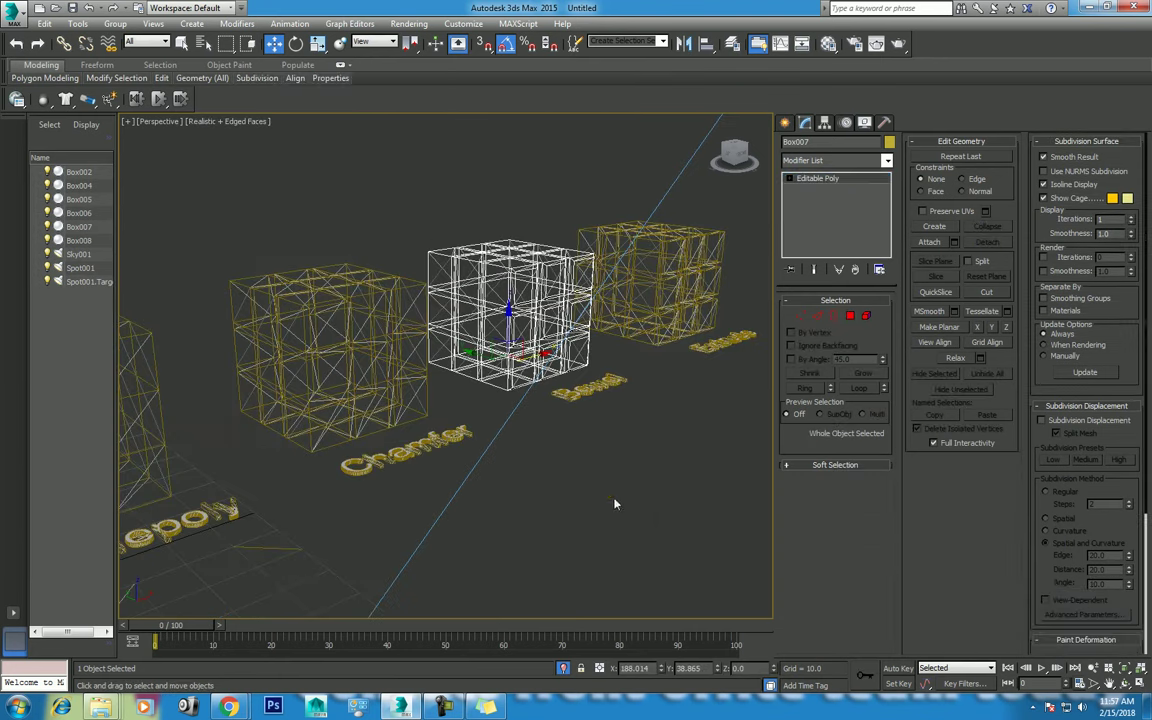
{"action": "left_click", "coordinate": [543, 402]}
{"action": "middle_click_drag", "start_coordinate": [571, 453], "coordinate": [515, 432]}
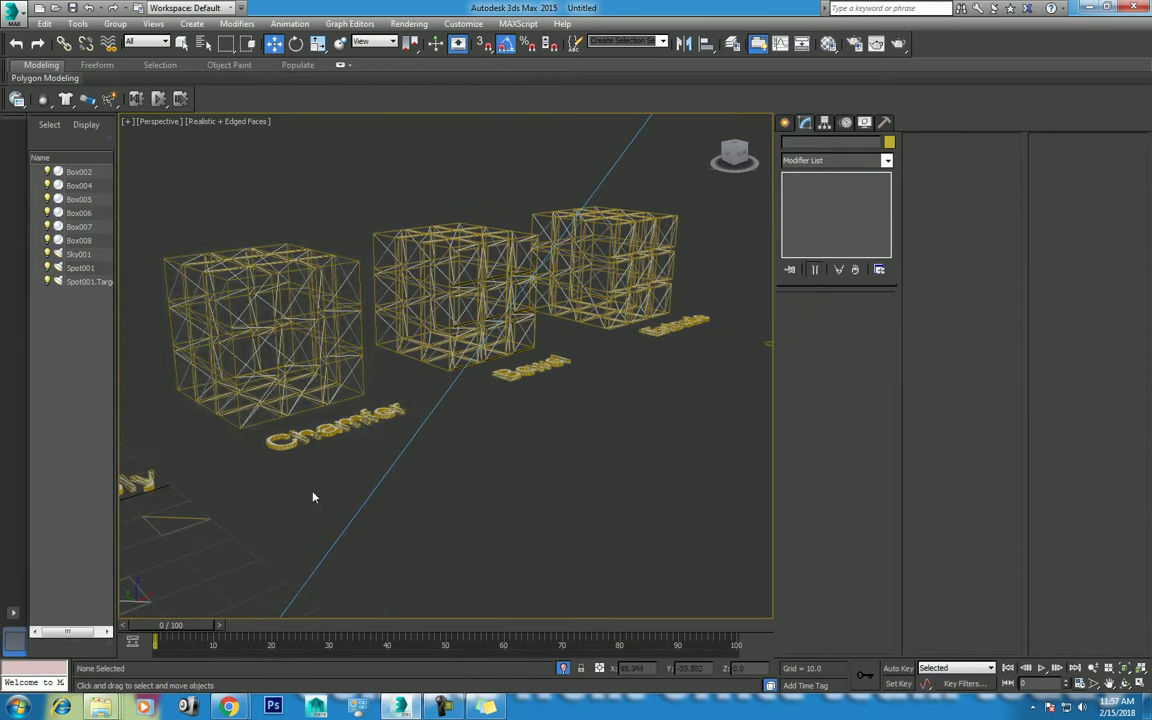
{"action": "left_click_drag", "start_coordinate": [281, 441], "coordinate": [324, 398]}
In Top view with snaps on, clone the Chamfer box and label below the row
{"action": "key", "text": "t"}
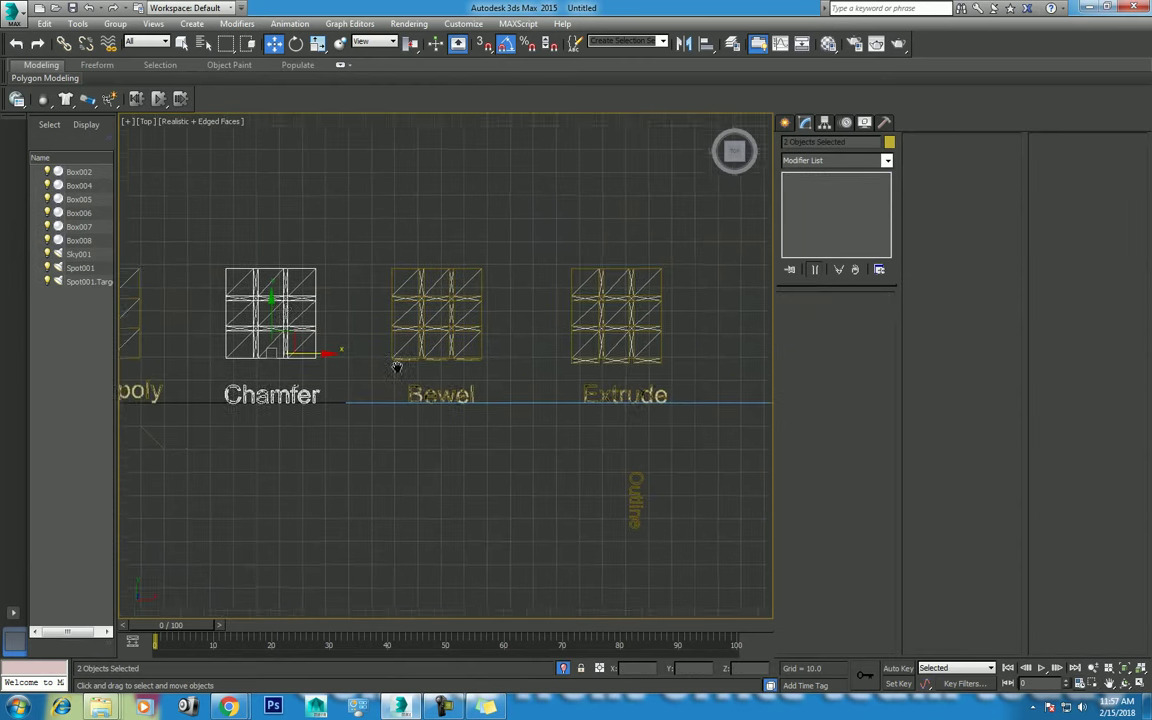
{"action": "scroll", "coordinate": [417, 299], "scroll_direction": "down", "scroll_amount": 1}
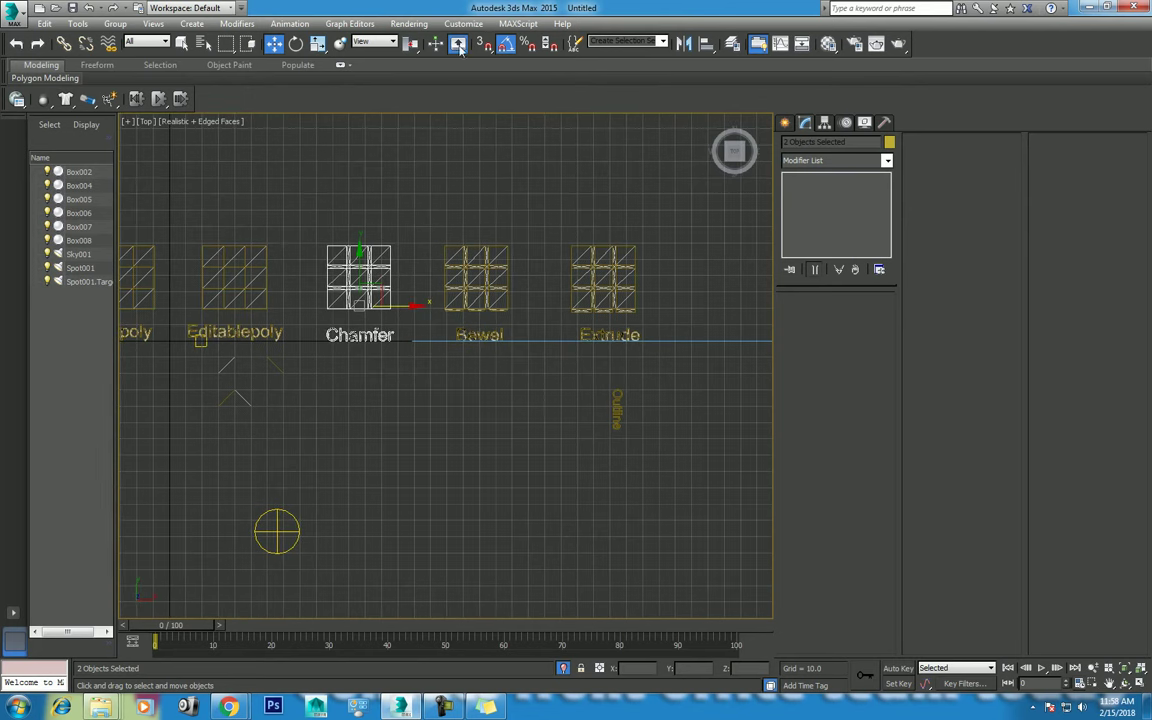
{"action": "key", "text": "s"}
{"action": "left_click_drag", "start_coordinate": [351, 322], "coordinate": [360, 460]}
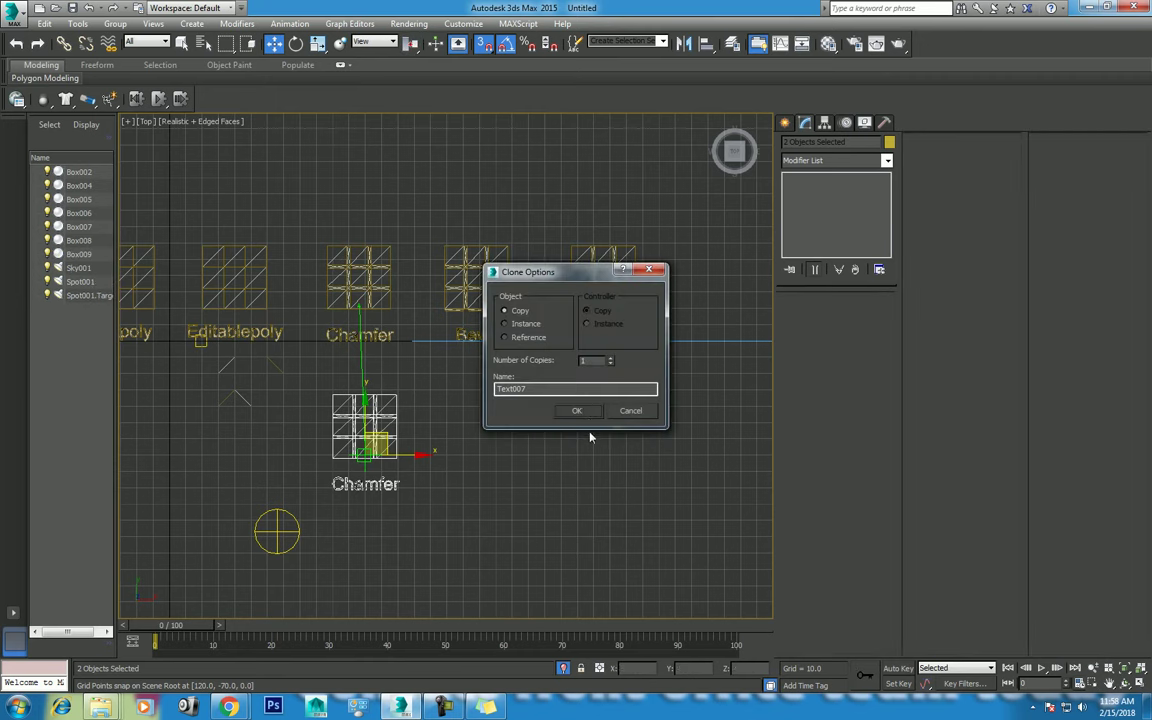
{"action": "key", "text": "Return"}
Back in Perspective, move the copy Box009 forward and enter Polygon mode
{"action": "key", "text": "p"}
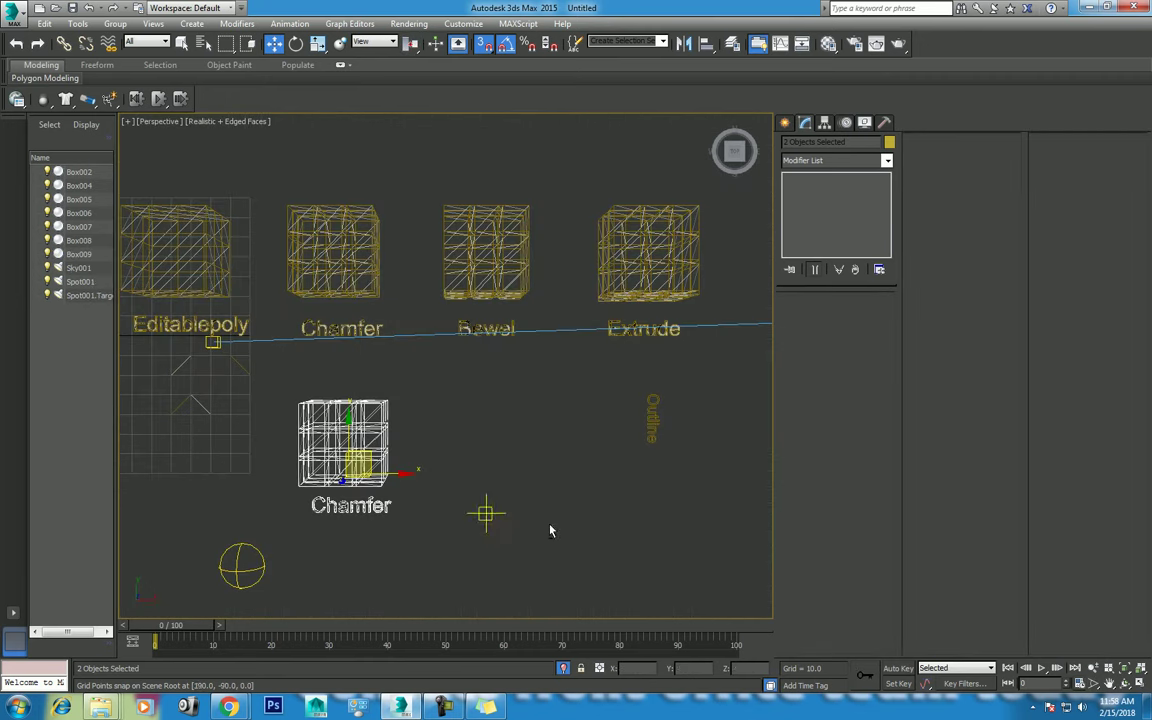
{"action": "key", "text": "ctrl+r"}
{"action": "mouse_move", "coordinate": [473, 429]}
{"action": "left_mouse_down"}
{"action": "mouse_move", "coordinate": [543, 355]}
{"action": "mouse_move", "coordinate": [417, 424]}
{"action": "left_mouse_up"}
{"action": "right_click", "coordinate": [417, 424]}
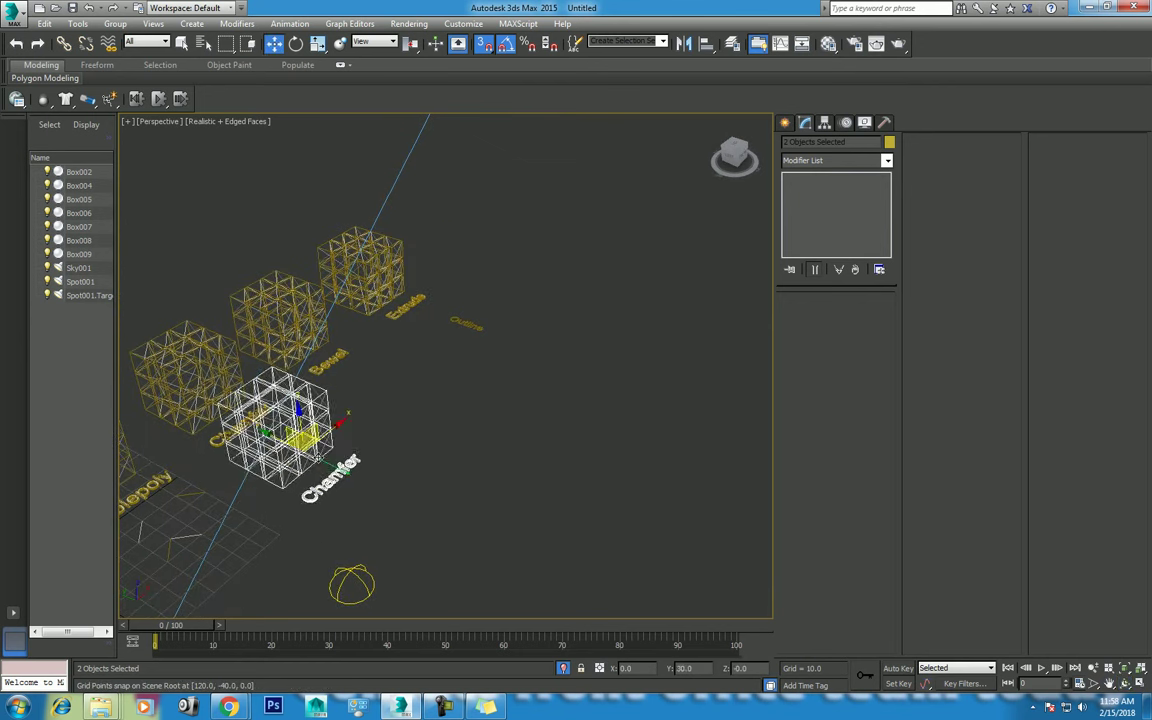
{"action": "left_click_drag", "start_coordinate": [345, 458], "coordinate": [392, 478]}
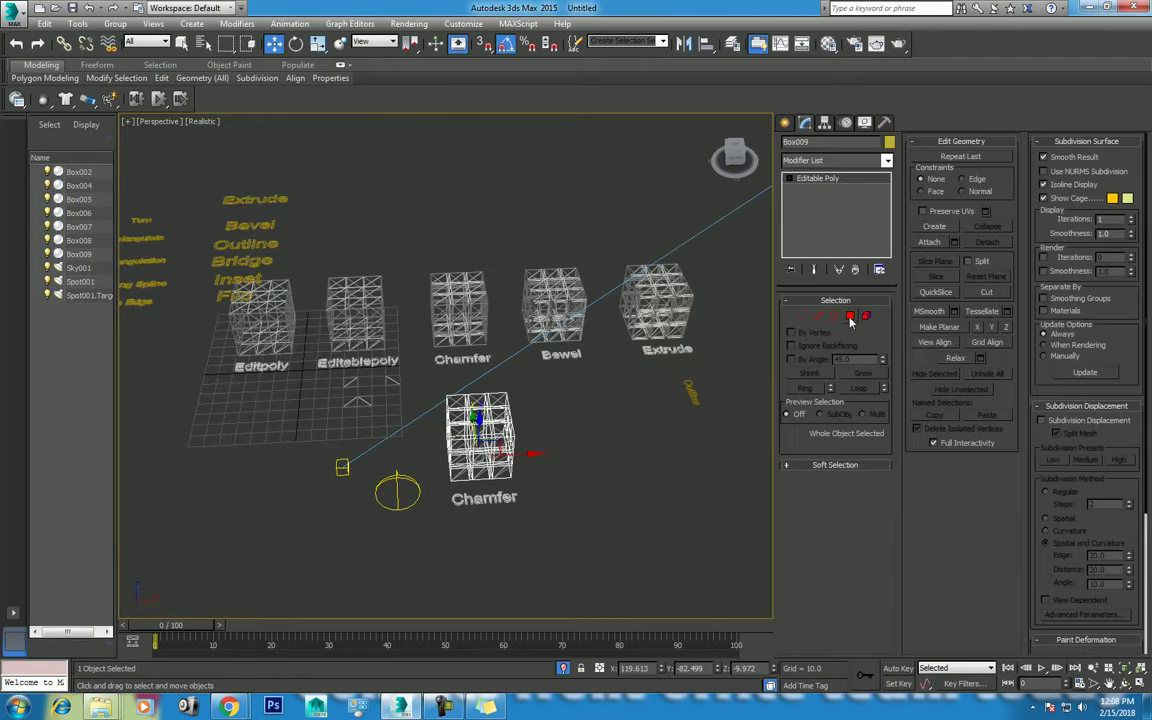
{"action": "left_click", "coordinate": [850, 317]}
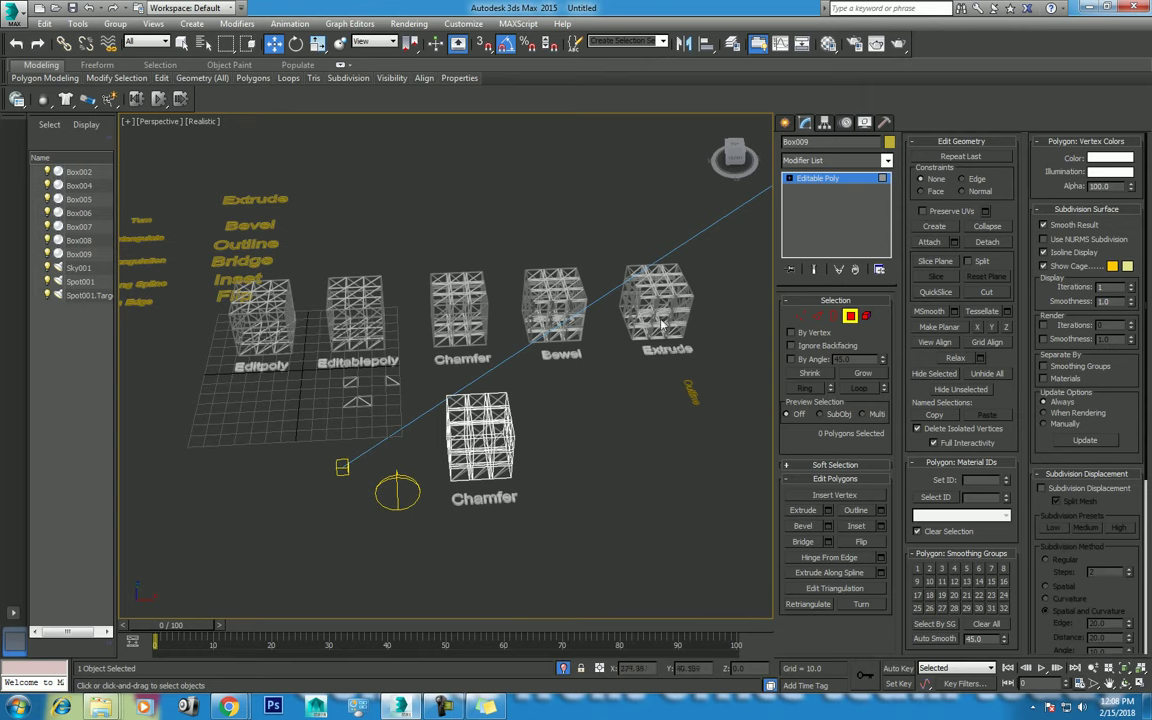
Return to object level and select the Extrude box in wireframe view
{"action": "middle_click_drag", "start_coordinate": [680, 378], "coordinate": [588, 452]}
{"action": "scroll", "coordinate": [588, 452], "scroll_direction": "up", "scroll_amount": 3}
{"action": "right_click", "coordinate": [524, 296]}
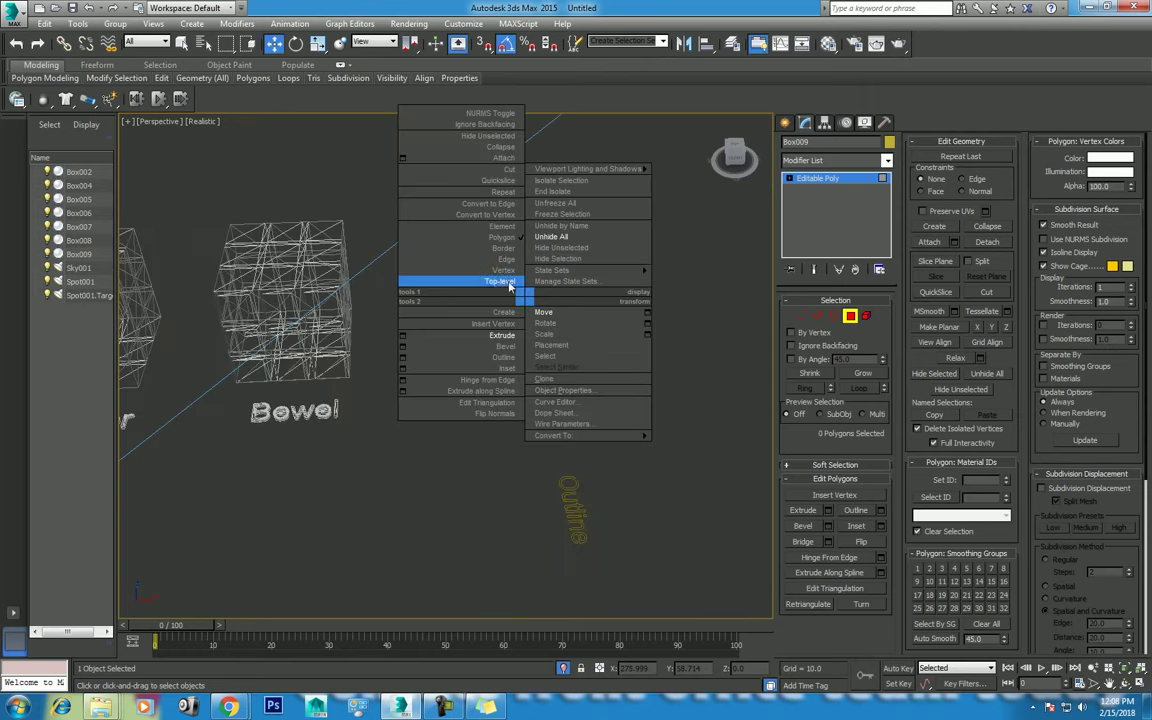
{"action": "left_click", "coordinate": [494, 287]}
{"action": "left_click", "coordinate": [530, 350]}
{"action": "middle_click_drag", "start_coordinate": [566, 442], "coordinate": [533, 482]}
{"action": "key", "text": "F3"}
{"action": "key", "text": "F3"}
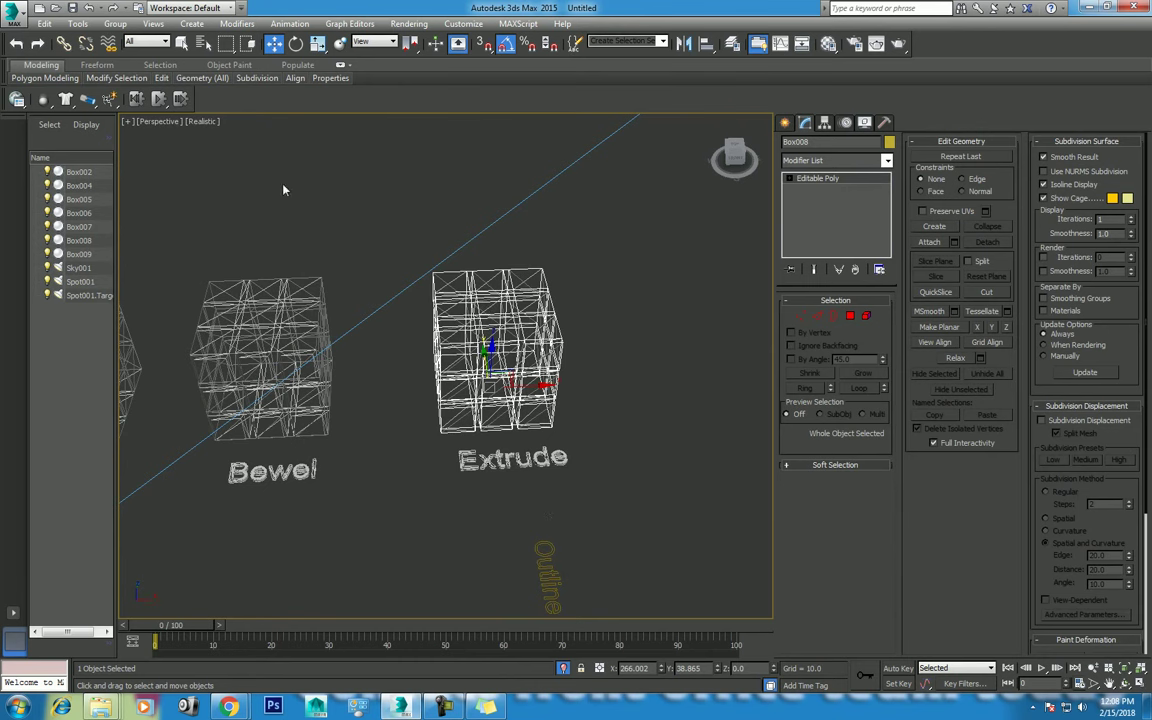
Apply the default material from the Material Editor, trying several box selections
{"action": "key", "text": "m"}
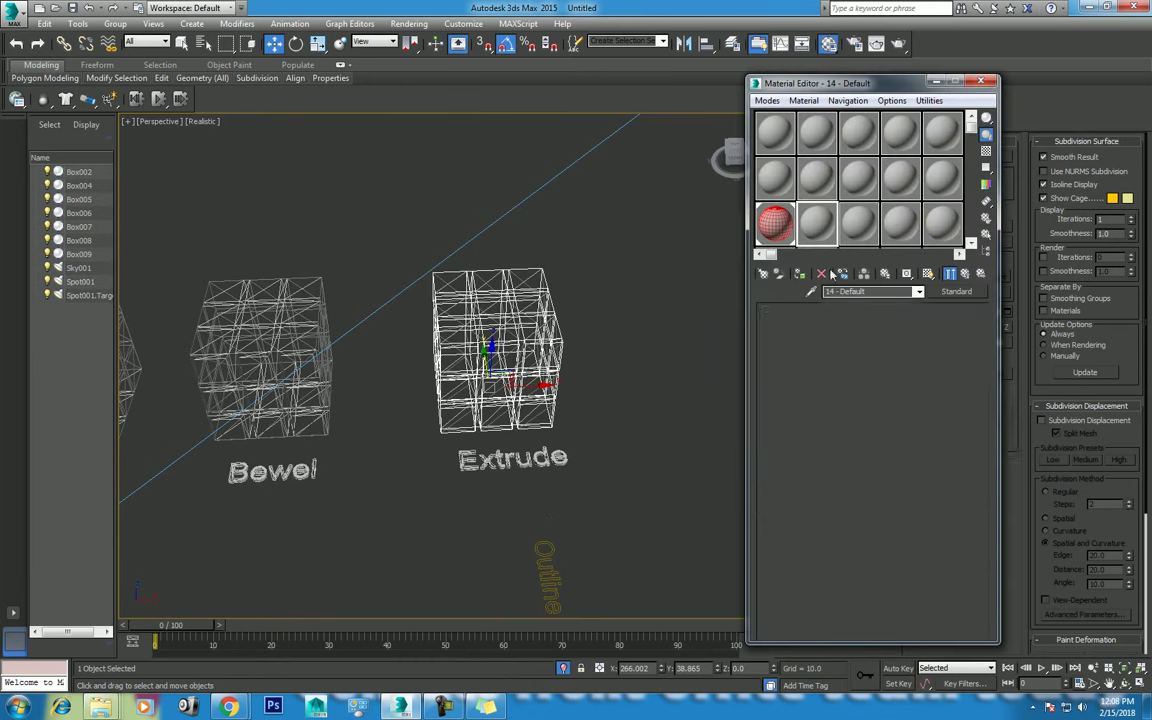
{"action": "left_click", "coordinate": [799, 274]}
{"action": "scroll", "coordinate": [614, 342], "scroll_direction": "down", "scroll_amount": 3}
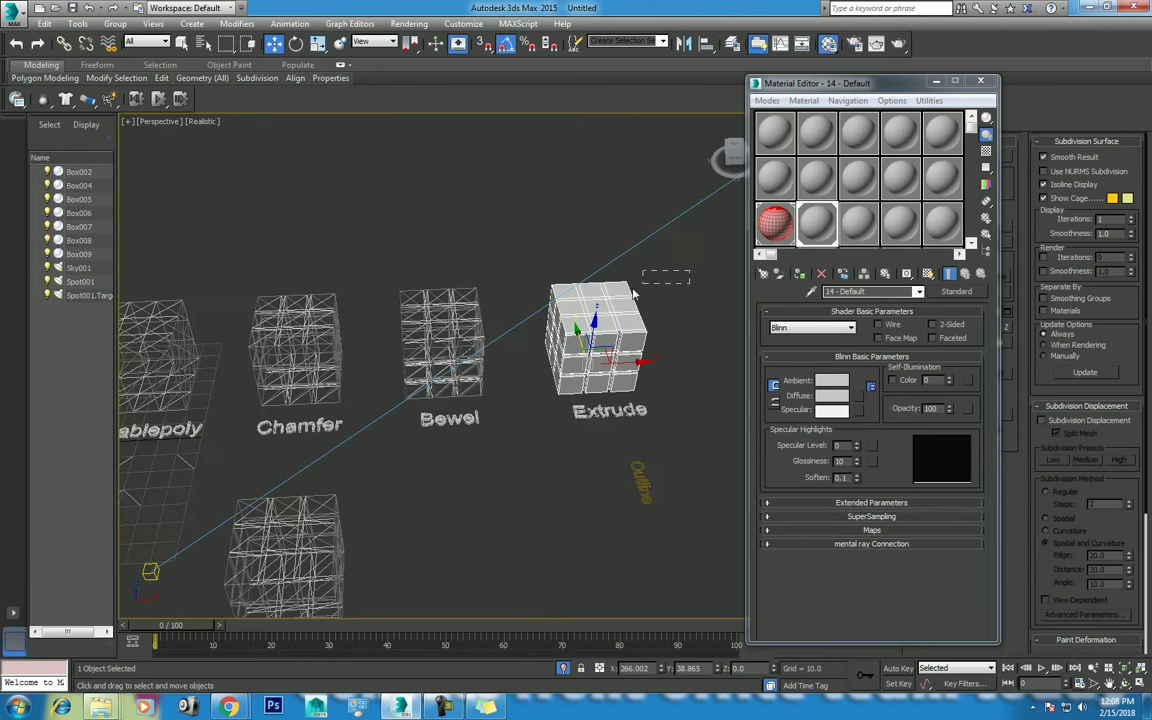
{"action": "left_click_drag", "start_coordinate": [205, 343], "coordinate": [207, 335]}
{"action": "scroll", "coordinate": [400, 340], "scroll_direction": "down", "scroll_amount": 3}
{"action": "scroll", "coordinate": [554, 313], "scroll_direction": "down", "scroll_amount": 2}
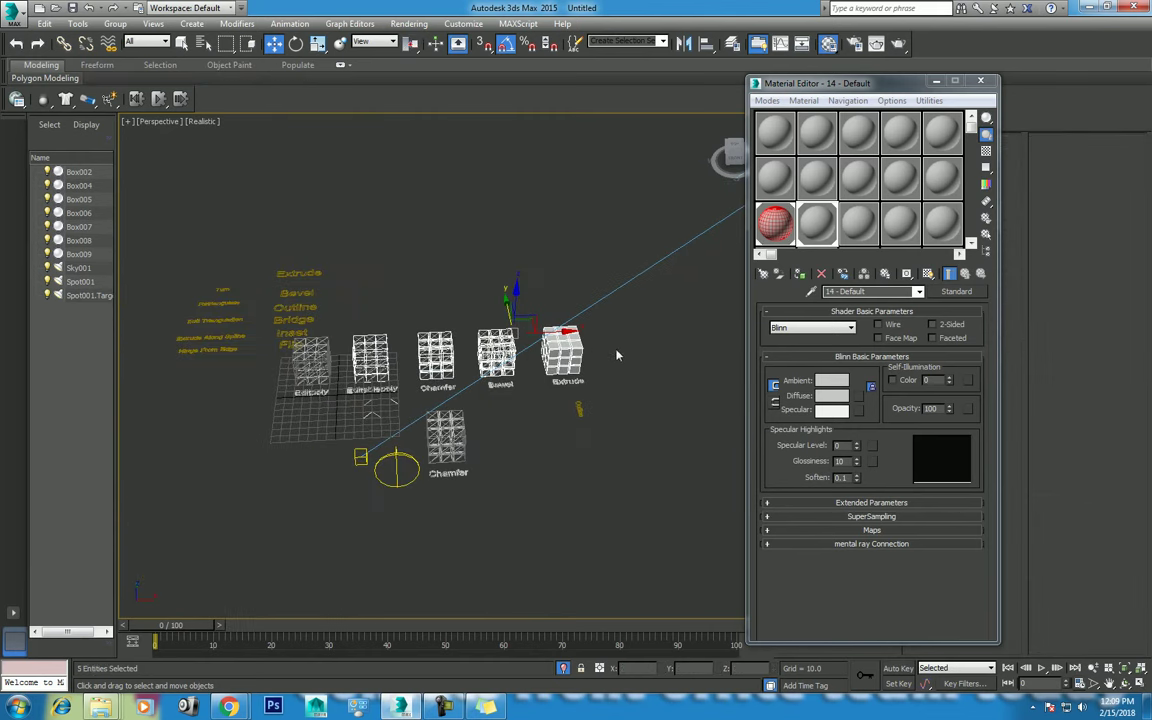
{"action": "left_click", "coordinate": [440, 440], "text": "ctrl"}
{"action": "left_click", "coordinate": [447, 445]}
Reselect the Extrude box (Box008), close the Material Editor and pan toward it
{"action": "scroll", "coordinate": [519, 419], "scroll_direction": "up", "scroll_amount": 2}
{"action": "scroll", "coordinate": [560, 450], "scroll_direction": "up", "scroll_amount": 3}
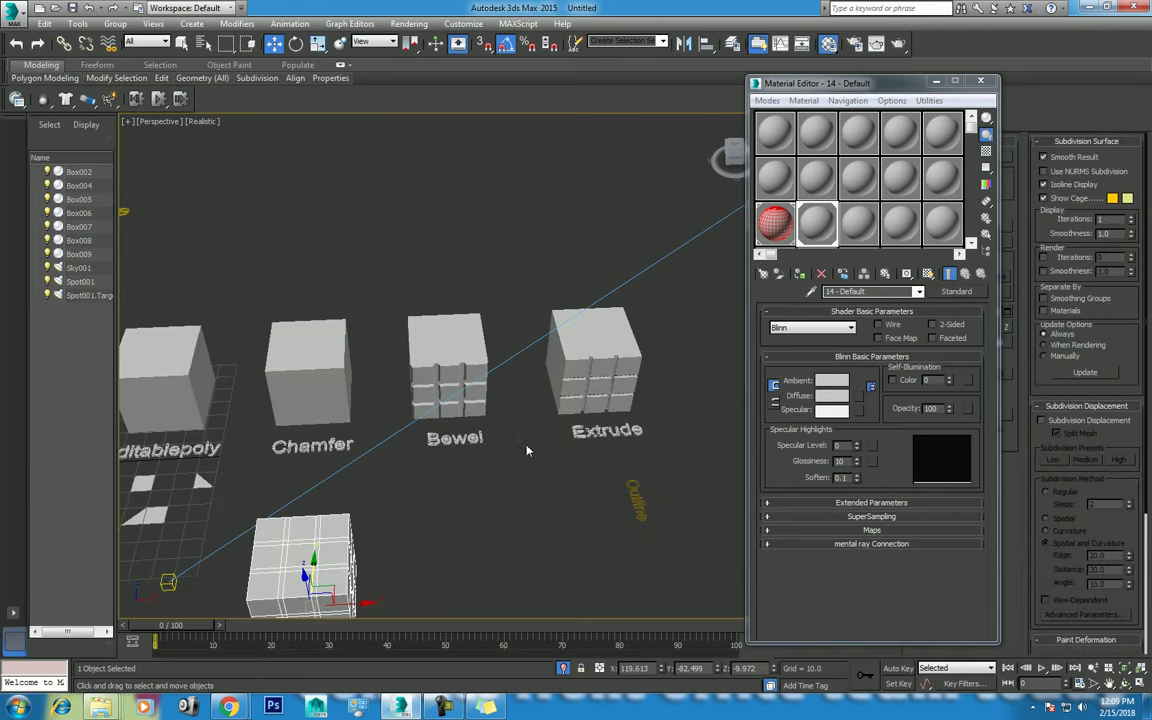
{"action": "left_click", "coordinate": [595, 370]}
{"action": "scroll", "coordinate": [600, 390], "scroll_direction": "up", "scroll_amount": 2}
{"action": "scroll", "coordinate": [600, 390], "scroll_direction": "up", "scroll_amount": 1}
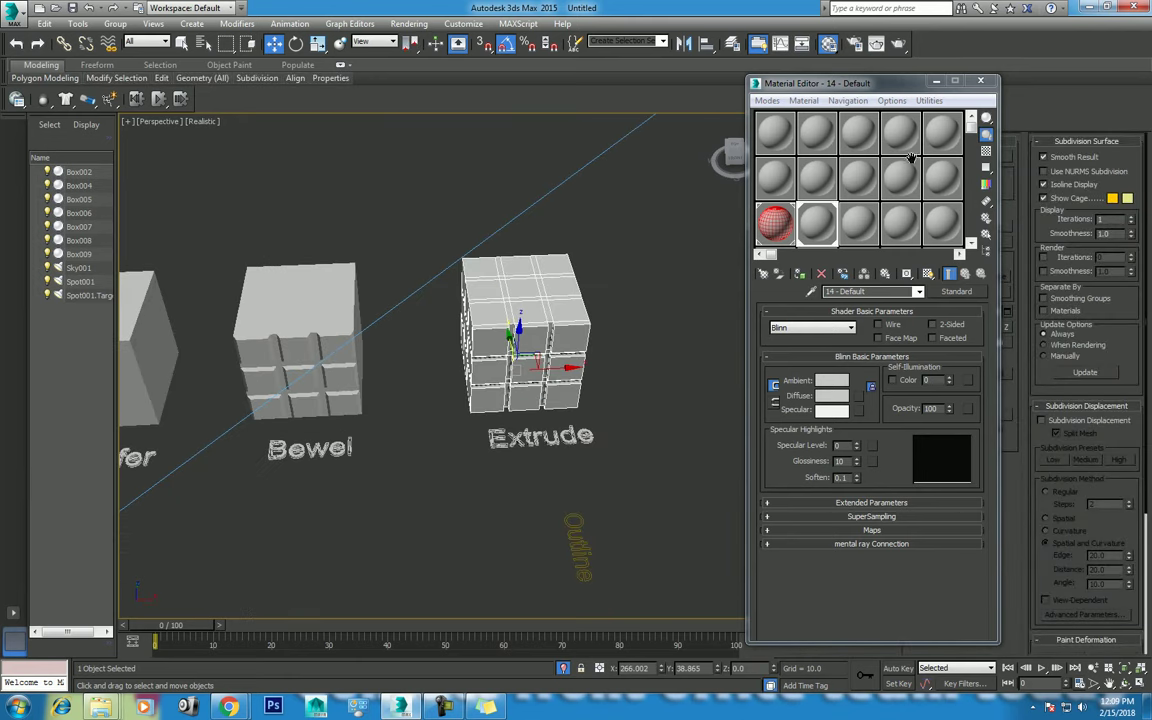
{"action": "left_click", "coordinate": [985, 80]}
{"action": "mouse_move", "coordinate": [542, 381]}
{"action": "middle_mouse_down"}
{"action": "mouse_move", "coordinate": [425, 390]}
{"action": "mouse_move", "coordinate": [421, 448]}
{"action": "middle_mouse_up"}
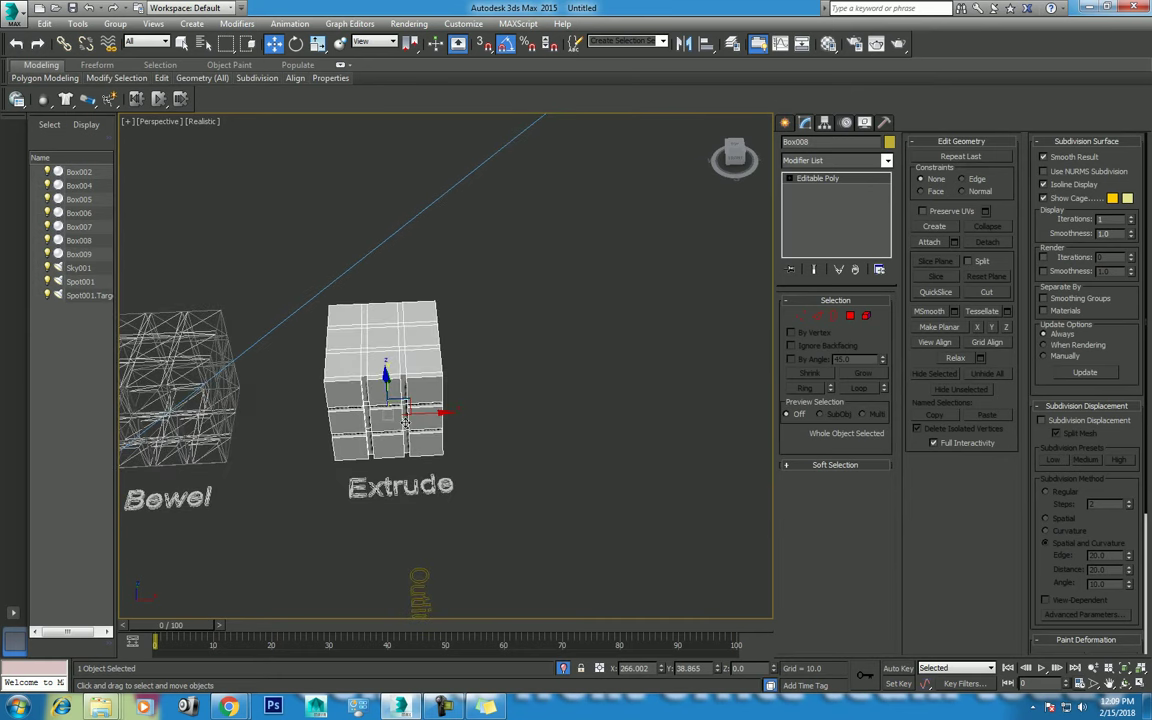
Clone the Extrude box upward in Top view as Box010, then orbit in edged Perspective
{"action": "key", "text": "t"}
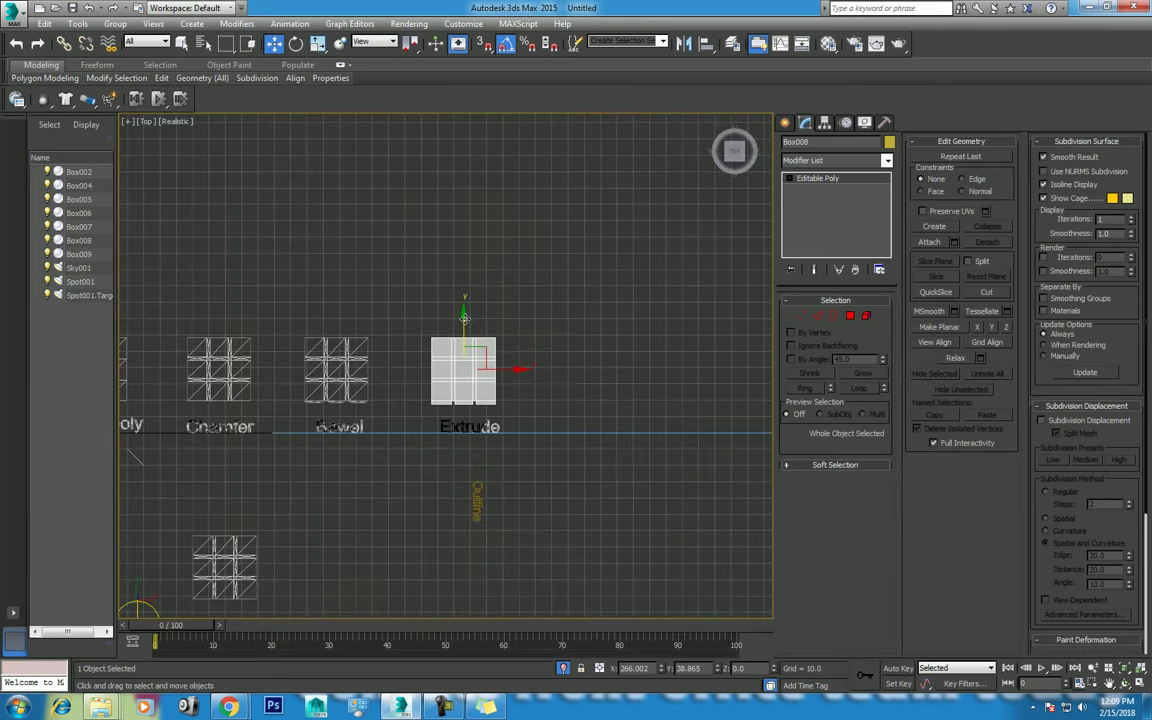
{"action": "left_click_drag", "start_coordinate": [464, 318], "coordinate": [464, 214], "text": "shift"}
{"action": "left_click", "coordinate": [576, 410]}
{"action": "key", "text": "p"}
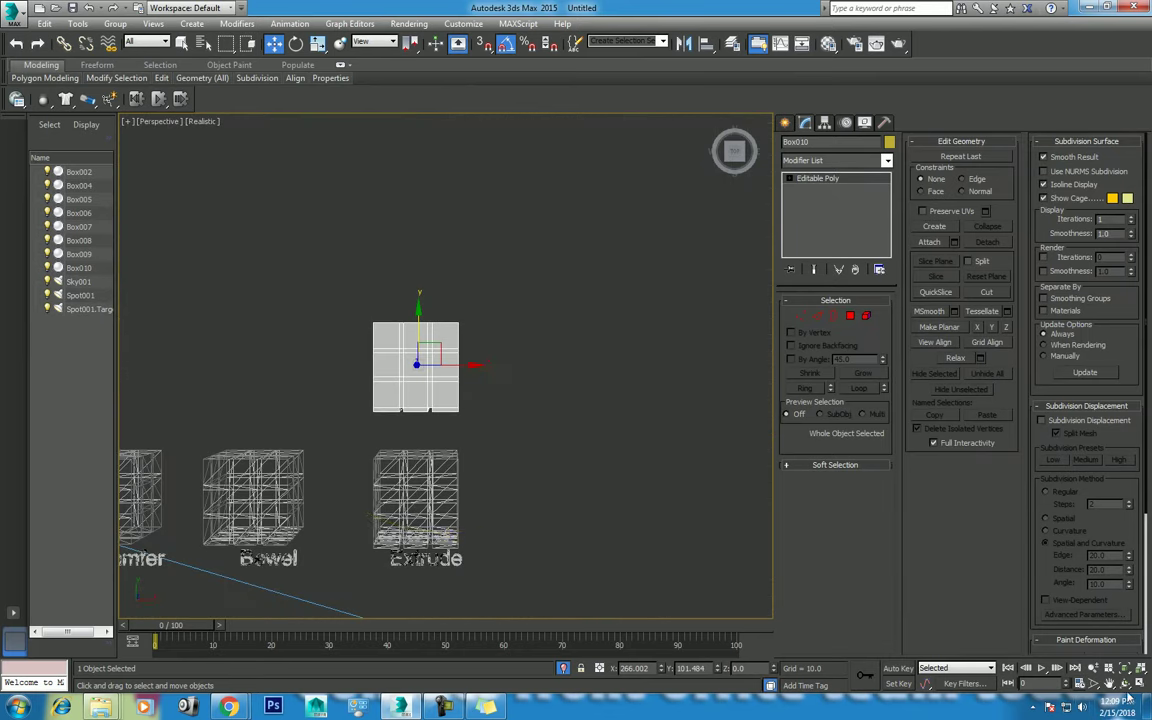
{"action": "left_click", "coordinate": [1124, 684]}
{"action": "mouse_move", "coordinate": [450, 255]}
{"action": "left_mouse_down"}
{"action": "mouse_move", "coordinate": [563, 395]}
{"action": "mouse_move", "coordinate": [541, 345]}
{"action": "mouse_move", "coordinate": [527, 380]}
{"action": "mouse_move", "coordinate": [488, 368]}
{"action": "left_mouse_up"}
{"action": "key", "text": "F4"}
{"action": "key", "text": "w"}
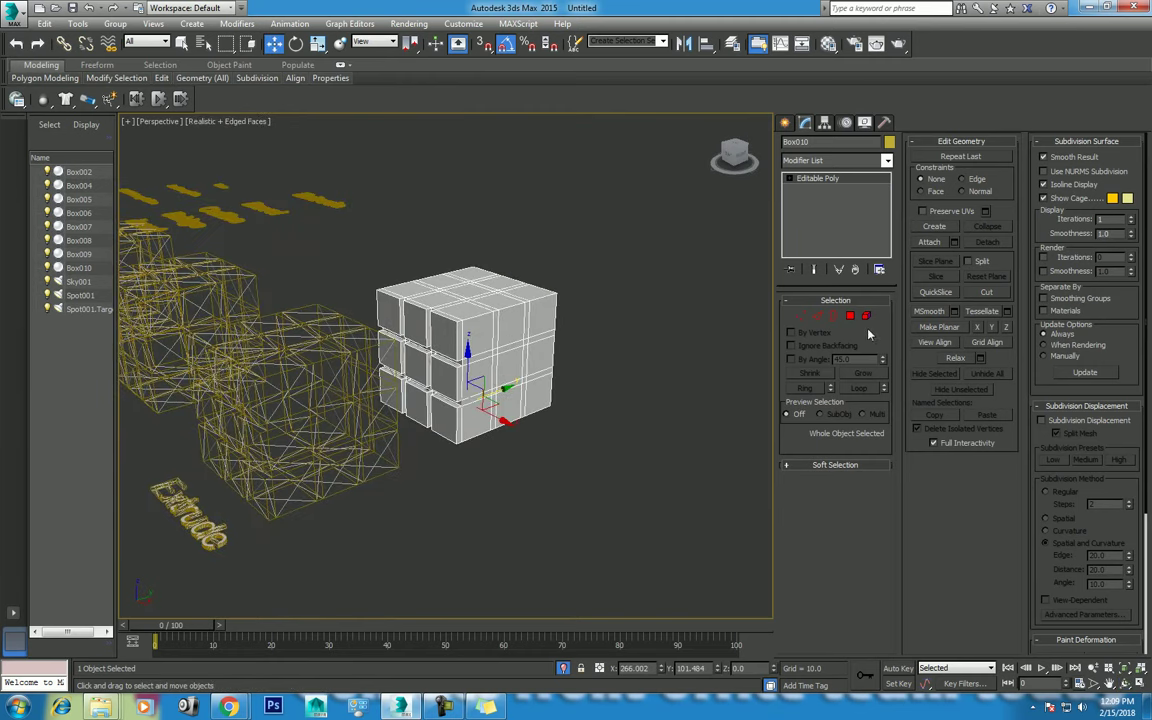
Enter Polygon mode on Box010 and preview Extrude settings on one front polygon
{"action": "left_click", "coordinate": [850, 316]}
{"action": "left_click", "coordinate": [510, 364]}
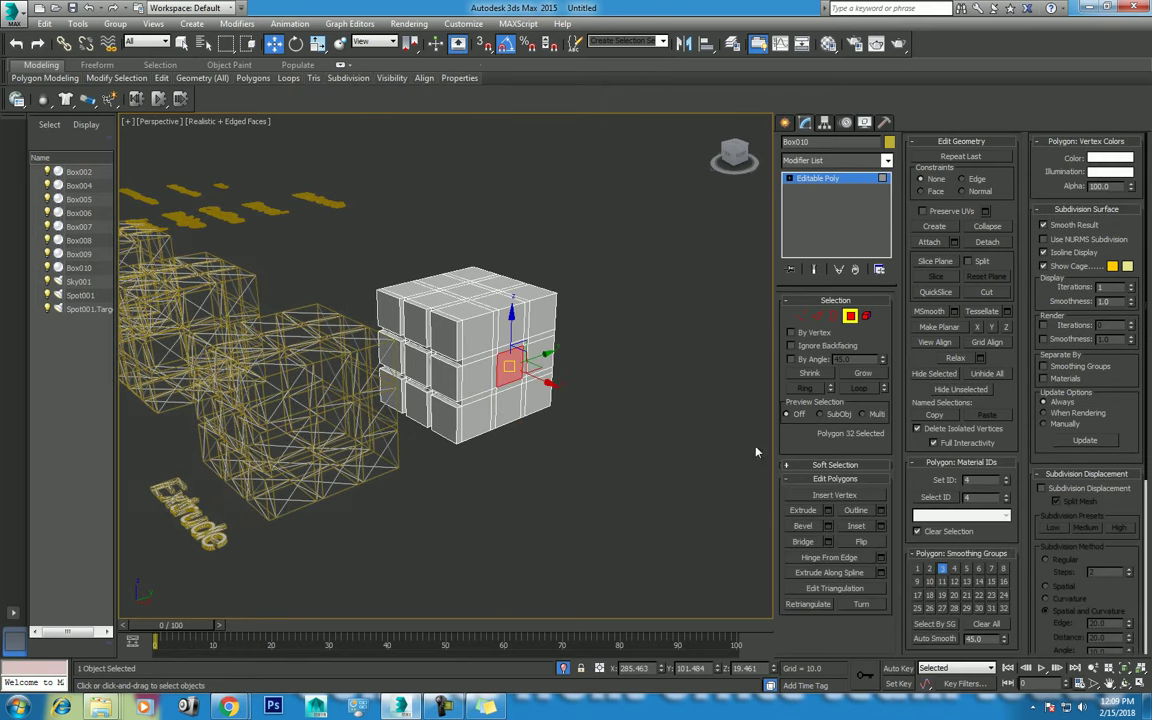
{"action": "left_click", "coordinate": [828, 510]}
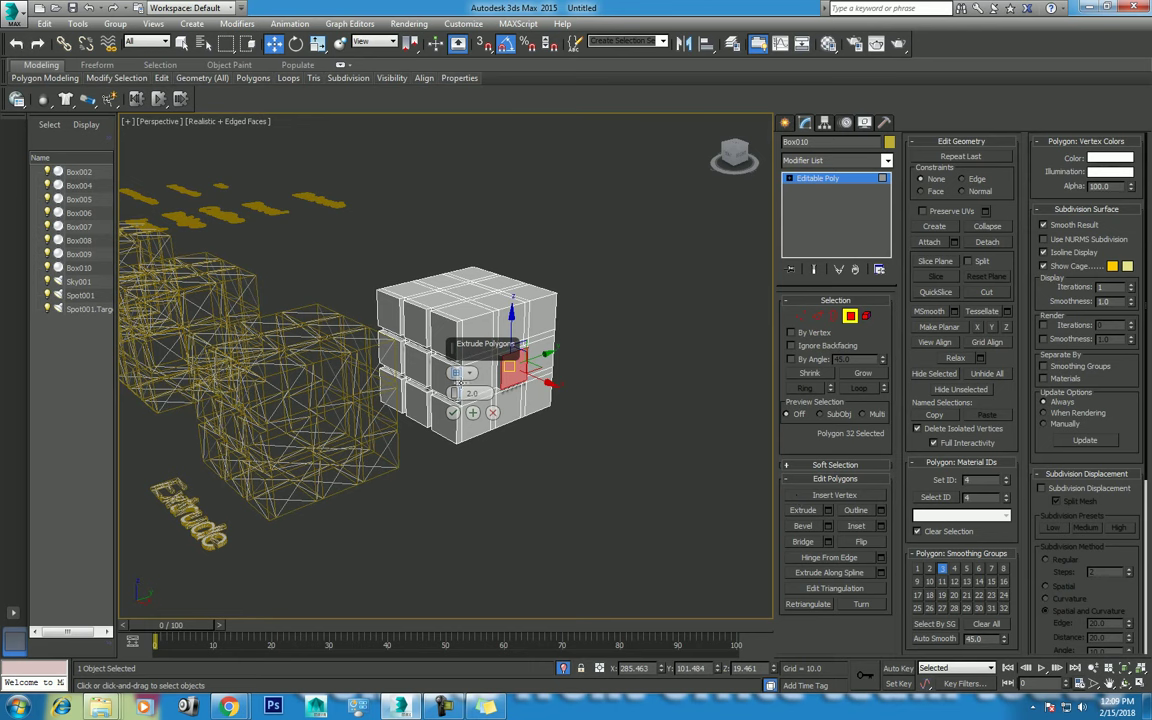
{"action": "left_click", "coordinate": [473, 375]}
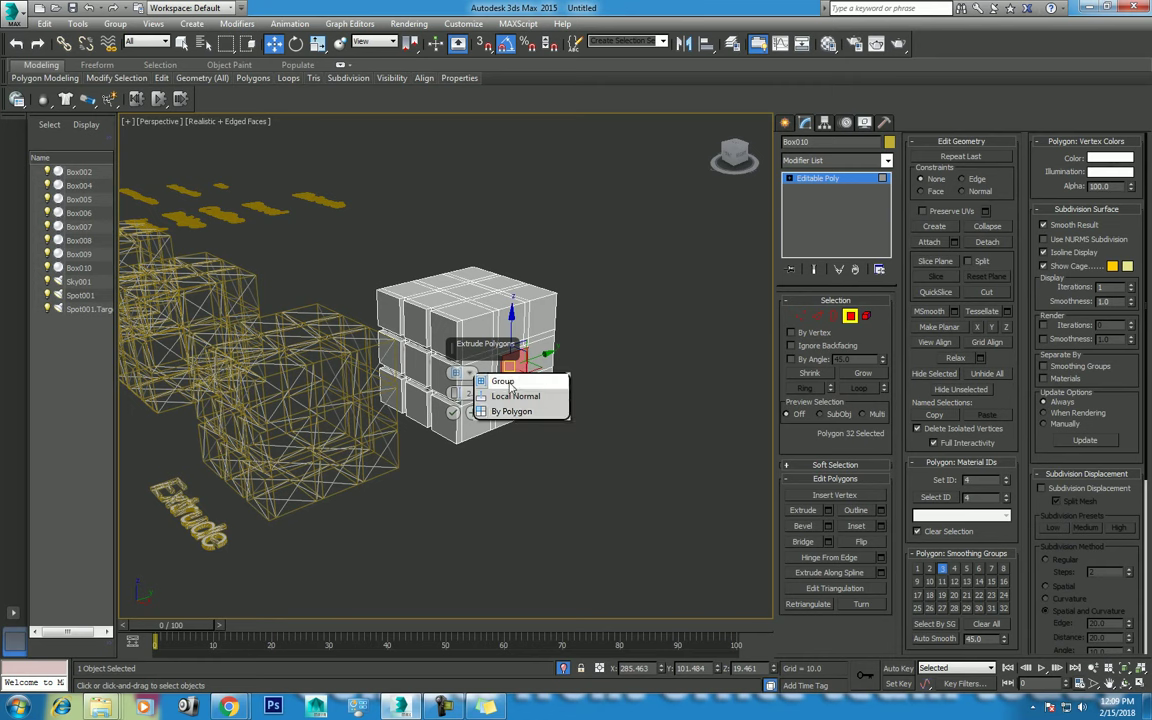
{"action": "left_click", "coordinate": [634, 355]}
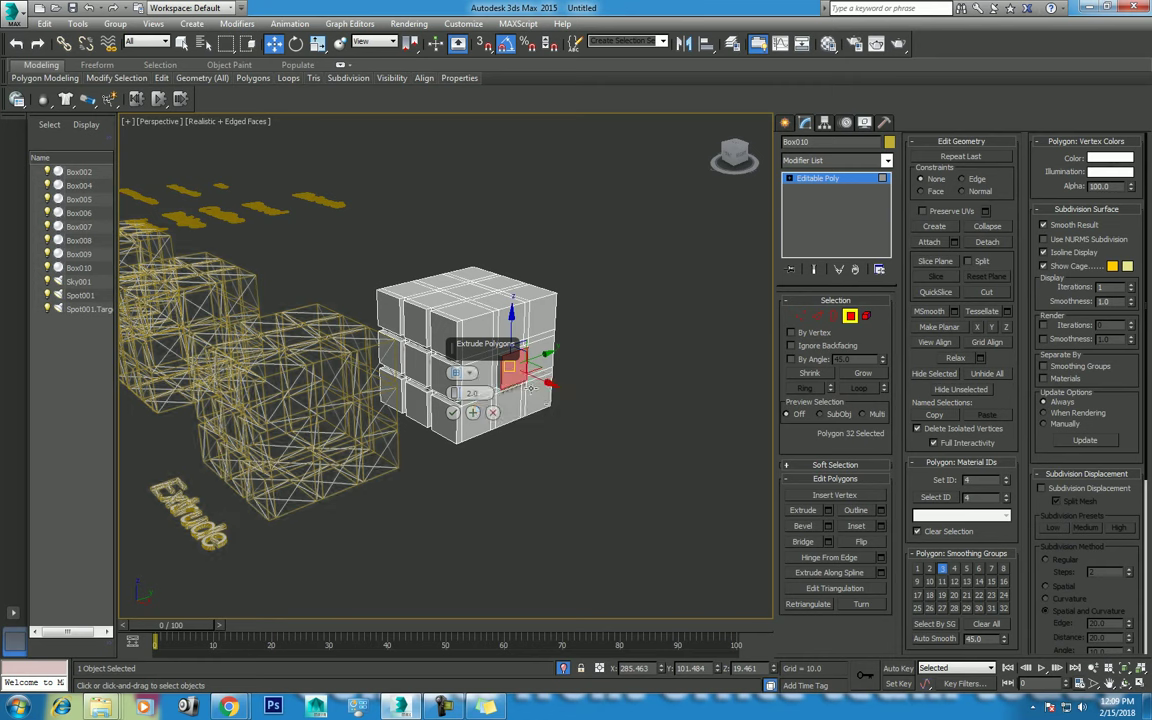
Extrude the top-row front polygons by 13.313 using Group extrusion
{"action": "left_click", "coordinate": [480, 328]}
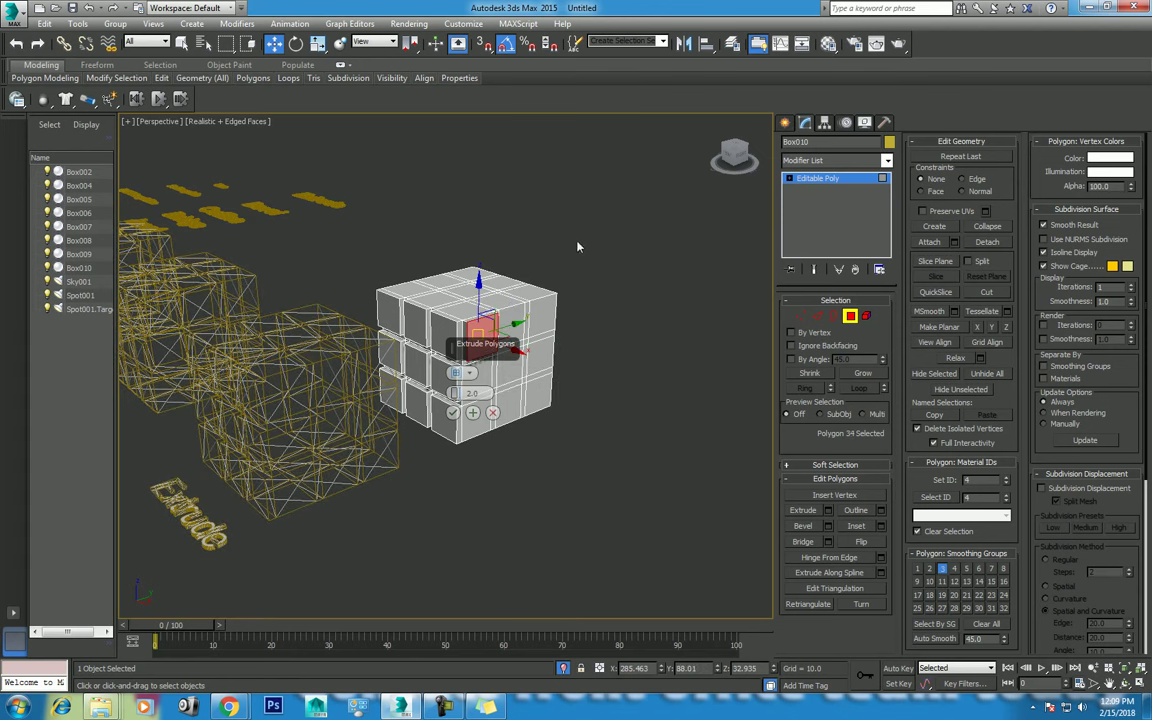
{"action": "scroll", "coordinate": [530, 335], "scroll_direction": "up", "scroll_amount": 5}
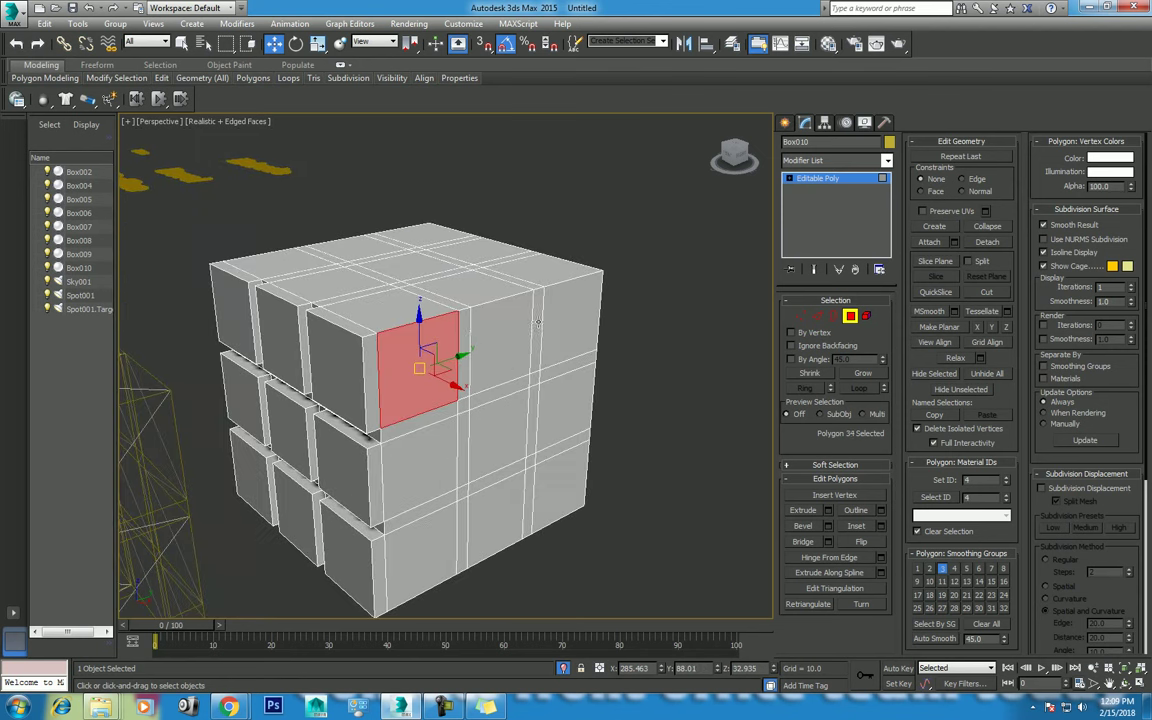
{"action": "left_click", "coordinate": [490, 315], "text": "ctrl"}
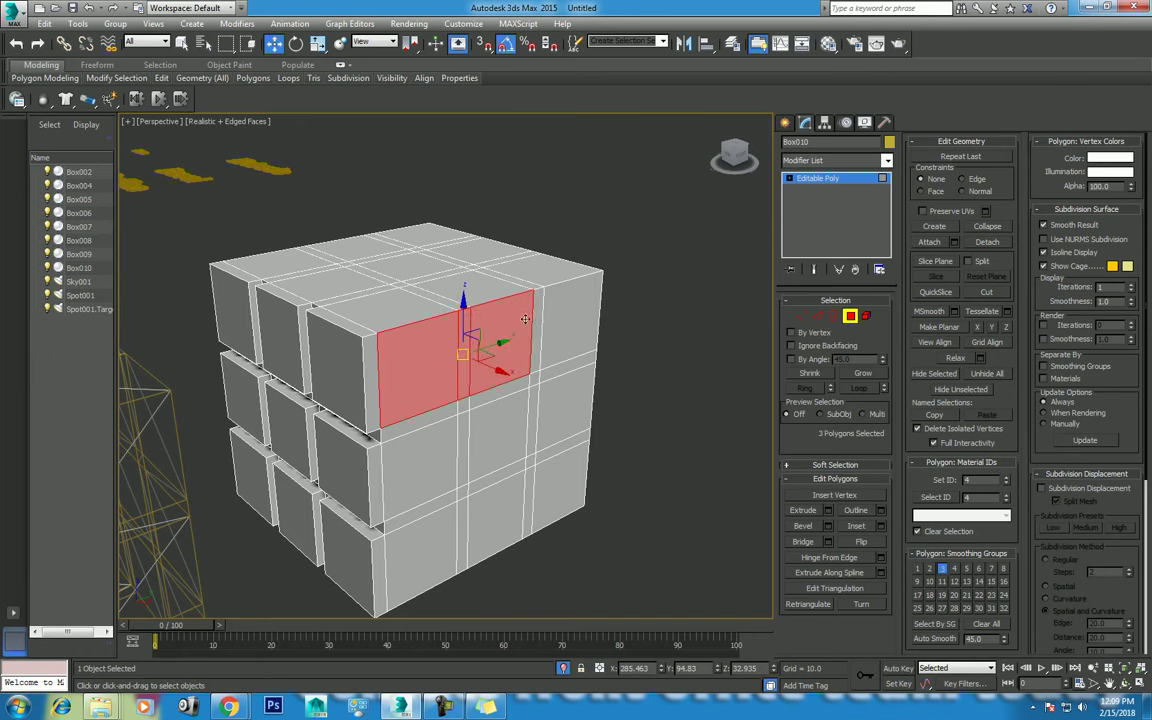
{"action": "left_click", "coordinate": [546, 313], "text": "ctrl"}
{"action": "left_click", "coordinate": [536, 318], "text": "ctrl"}
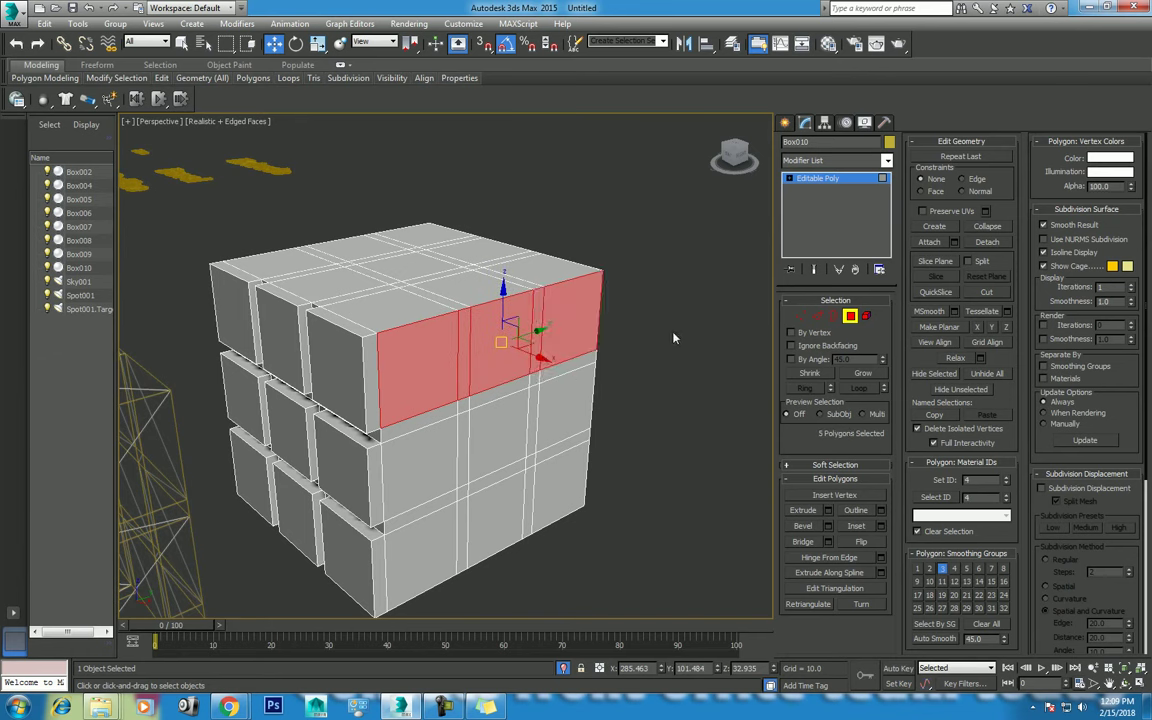
{"action": "right_click", "coordinate": [668, 328]}
{"action": "left_click", "coordinate": [548, 367]}
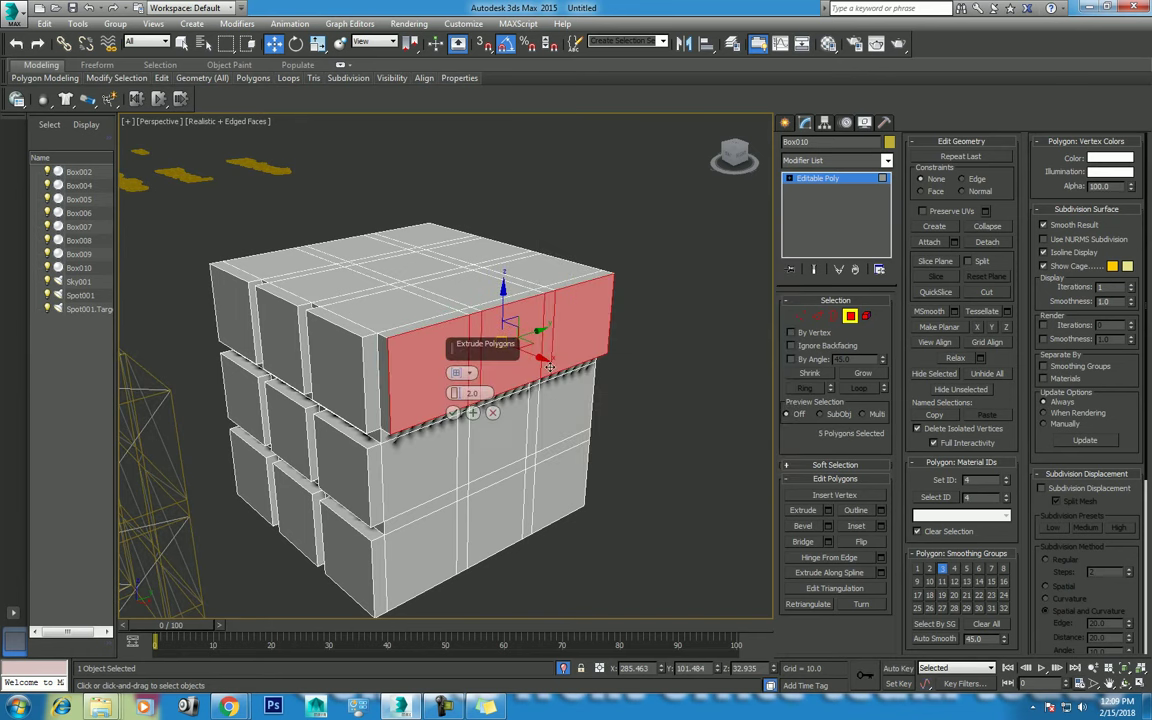
{"action": "left_click", "coordinate": [465, 372]}
{"action": "left_click", "coordinate": [500, 383]}
{"action": "left_click_drag", "start_coordinate": [455, 393], "coordinate": [457, 347]}
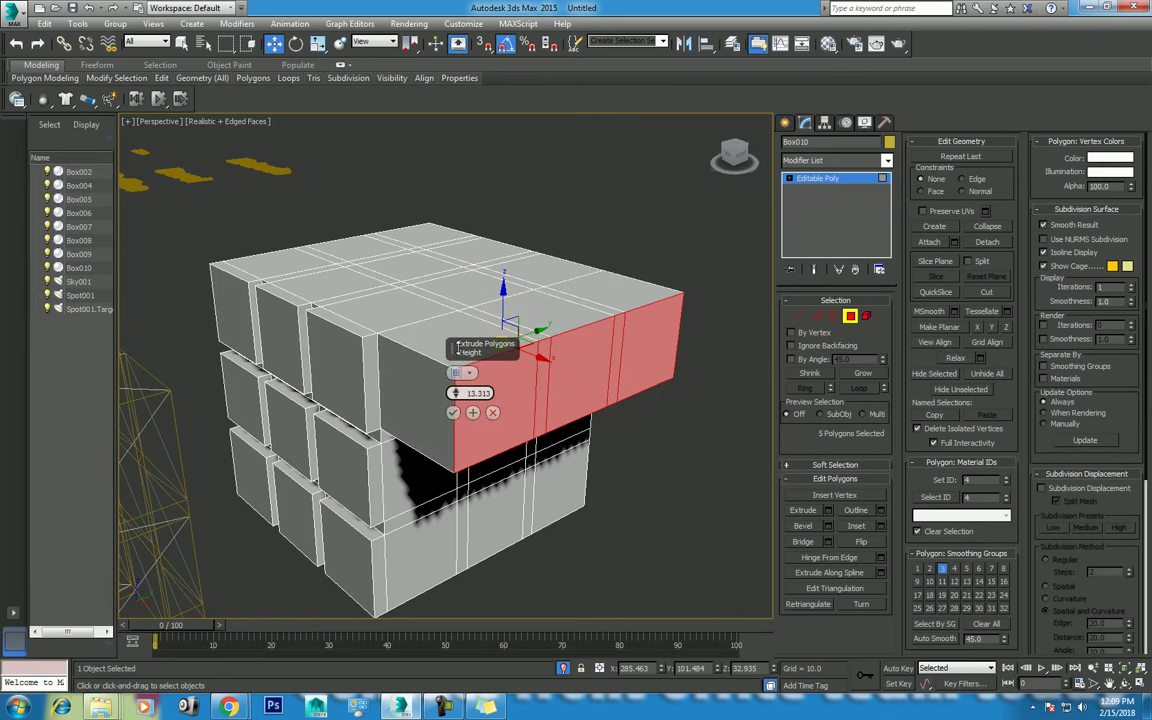
{"action": "left_click", "coordinate": [453, 412]}
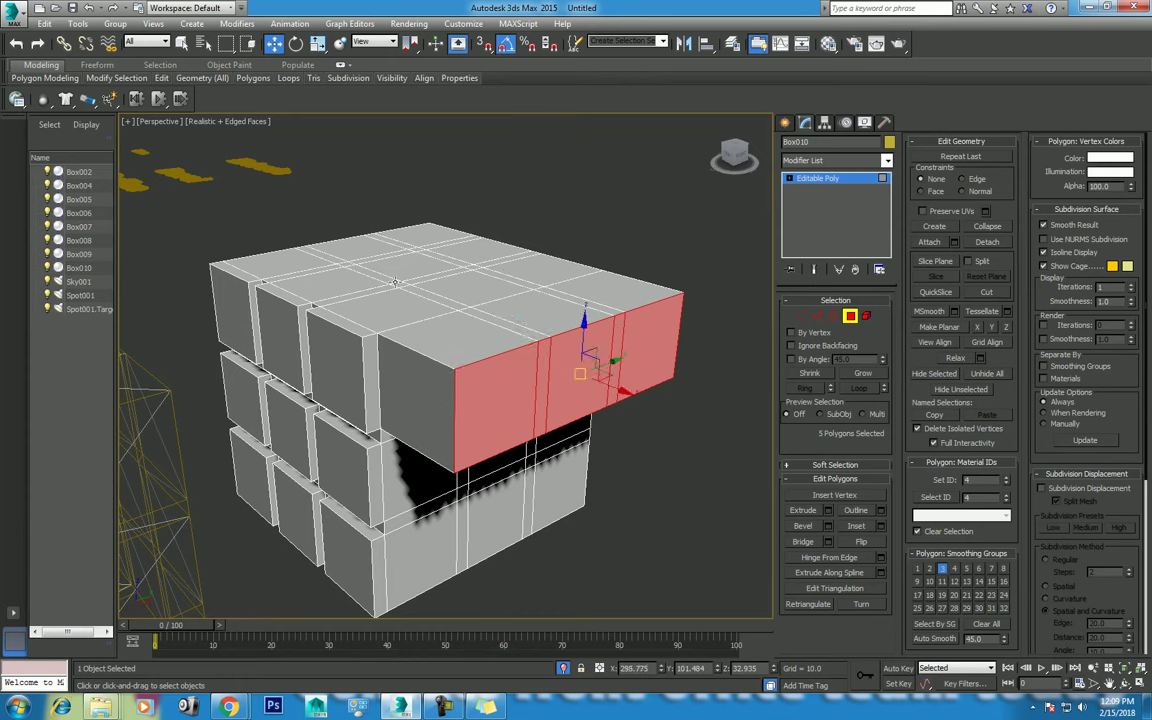
Extrude the five top polygons by 13.446 along Local Normal
{"action": "left_click", "coordinate": [367, 294]}
{"action": "left_click", "coordinate": [420, 300], "text": "ctrl"}
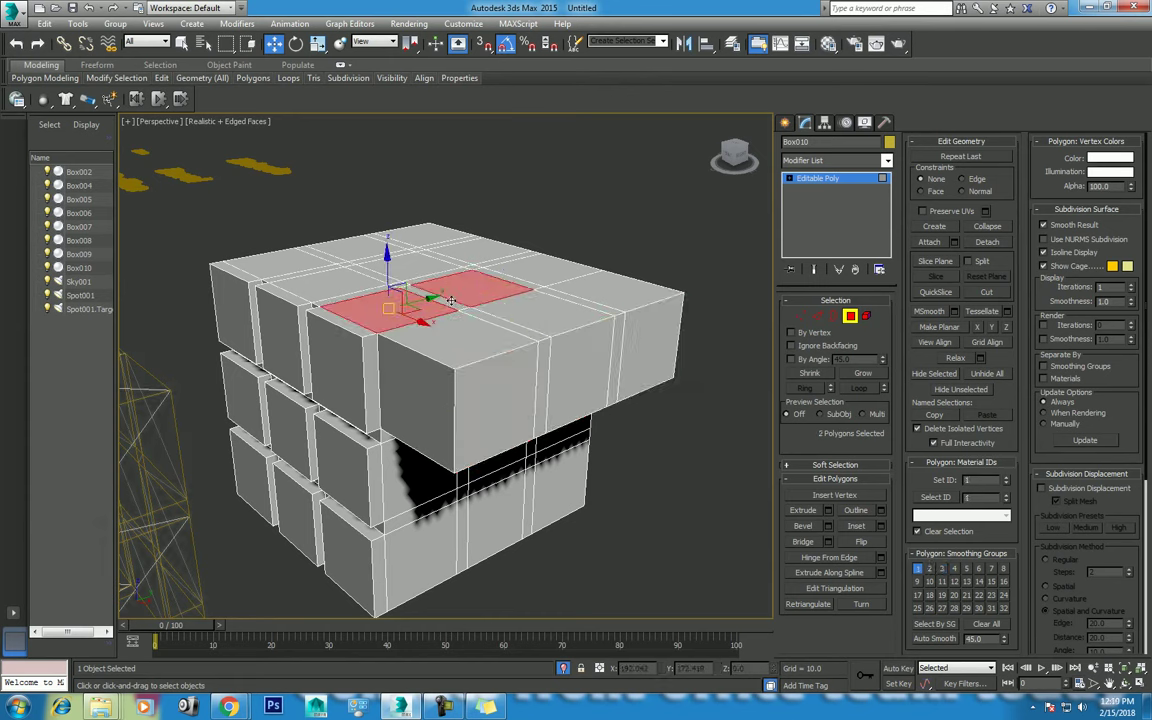
{"action": "left_click", "coordinate": [520, 287], "text": "ctrl"}
{"action": "left_click", "coordinate": [535, 276], "text": "ctrl"}
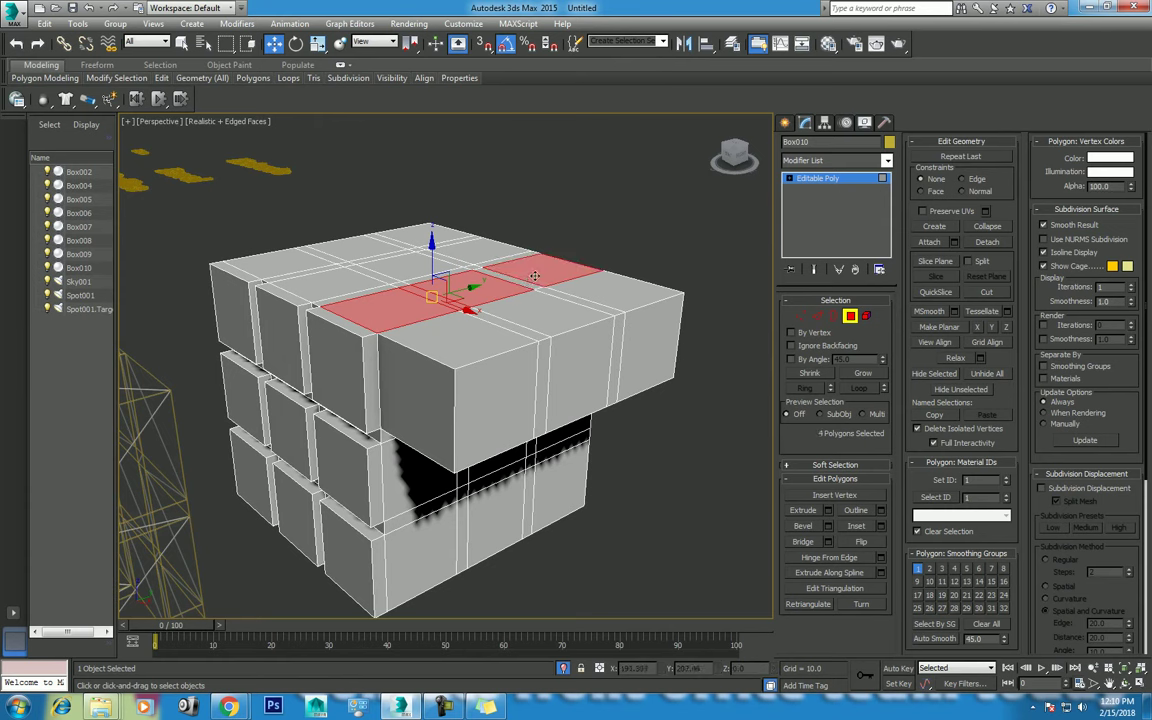
{"action": "left_click", "coordinate": [522, 282], "text": "ctrl"}
{"action": "right_click", "coordinate": [587, 231]}
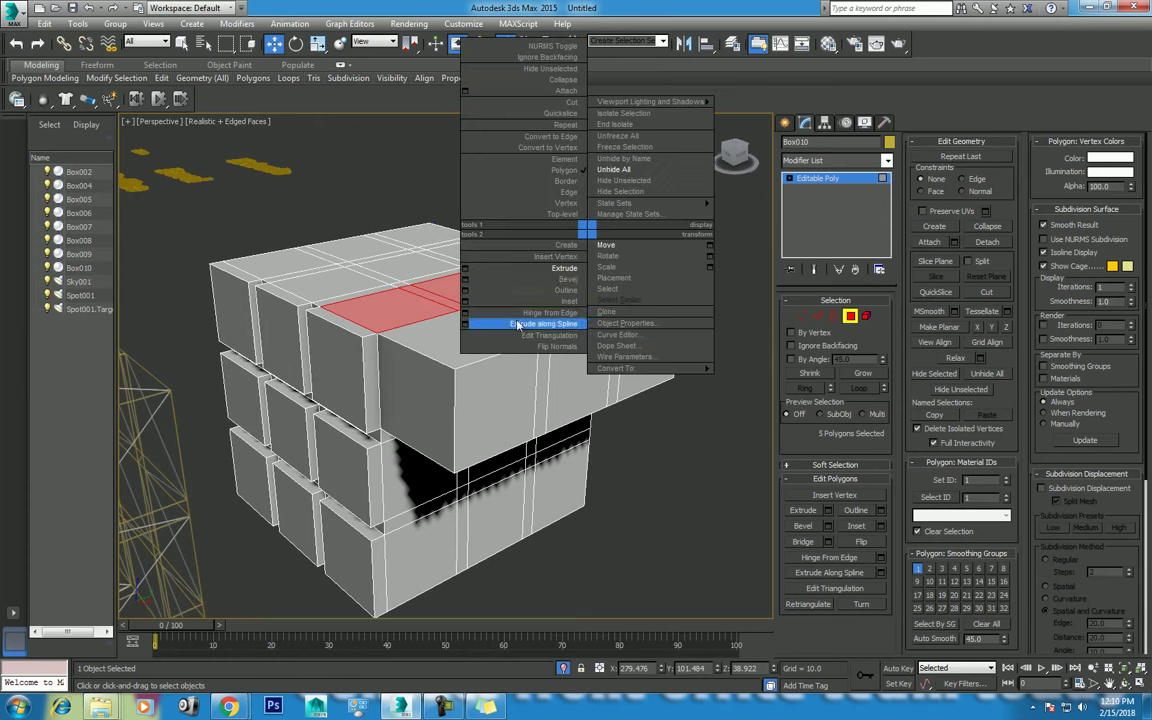
{"action": "left_click", "coordinate": [465, 271]}
{"action": "mouse_move", "coordinate": [455, 373]}
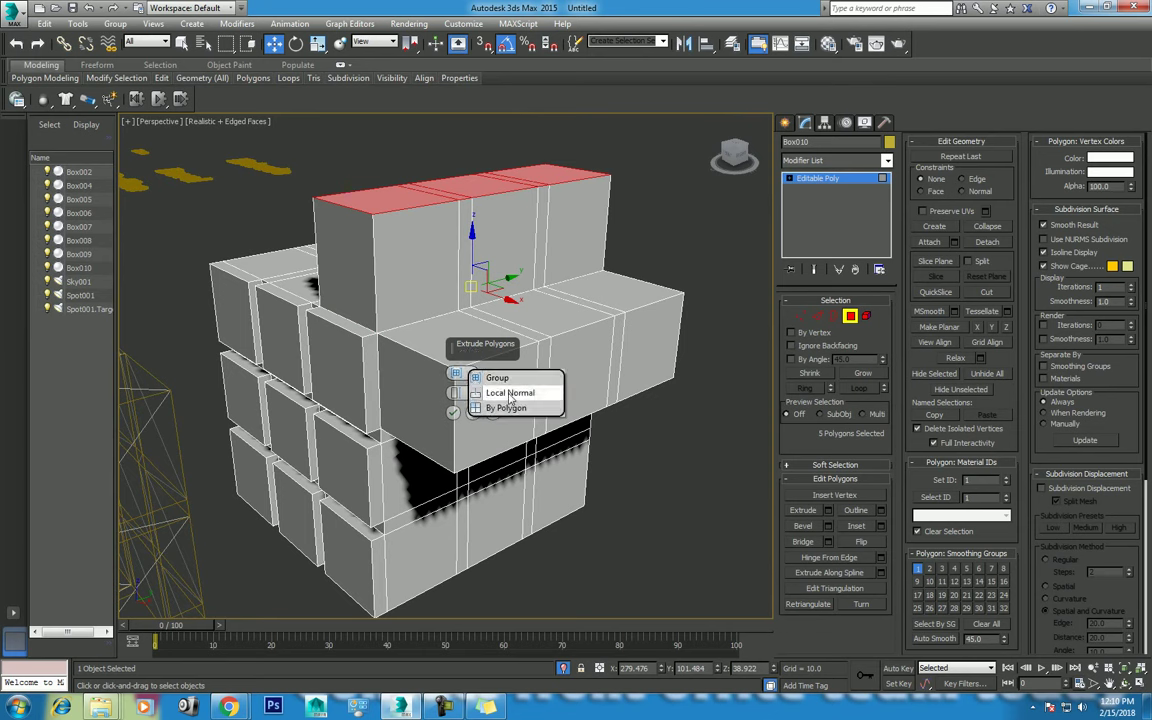
{"action": "left_click", "coordinate": [510, 393]}
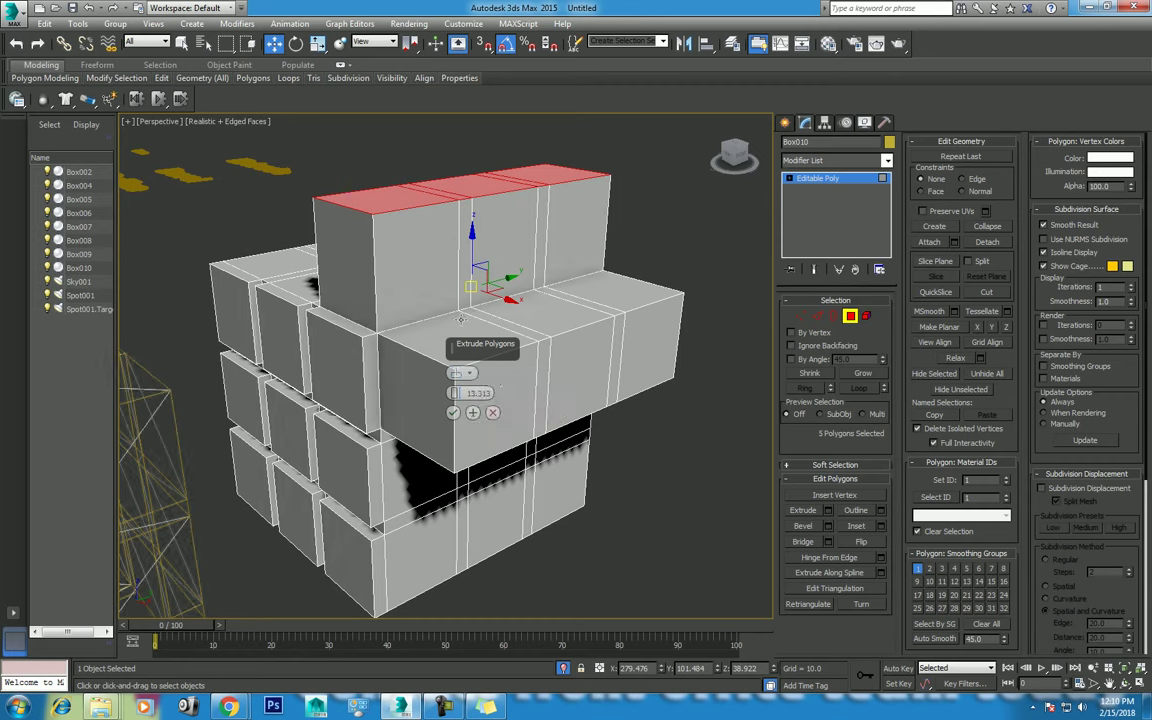
{"action": "left_click_drag", "start_coordinate": [455, 394], "coordinate": [501, 388]}
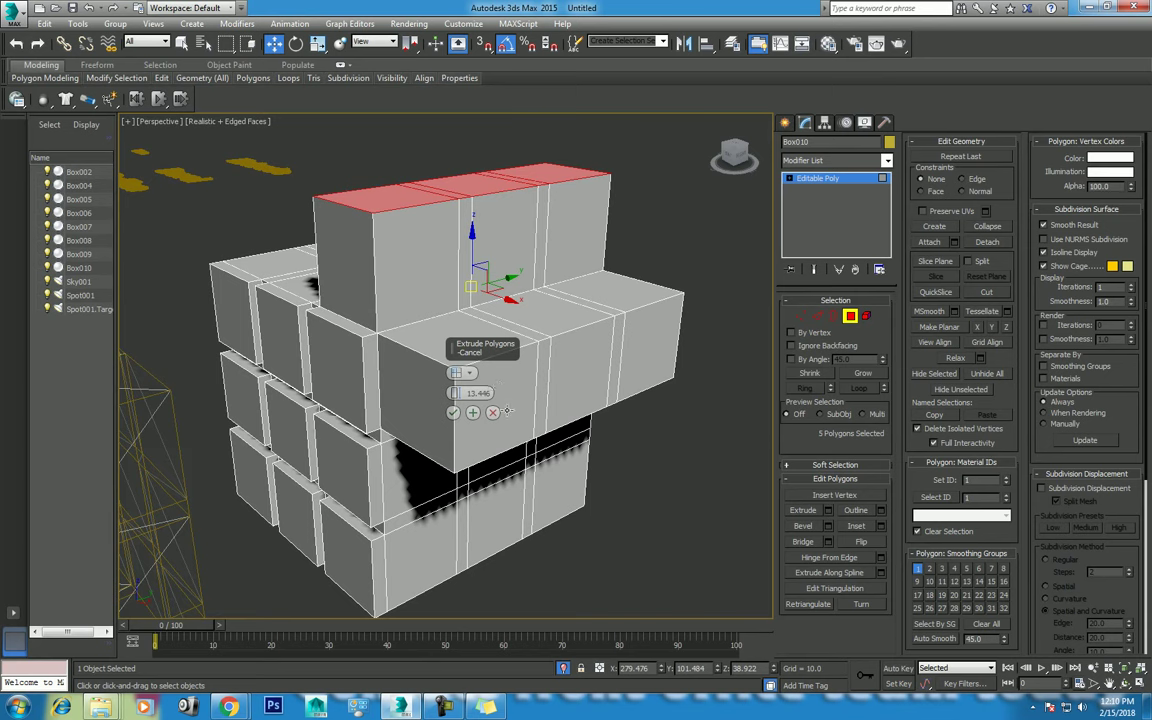
{"action": "left_click", "coordinate": [453, 413]}
{"action": "left_click", "coordinate": [458, 360]}
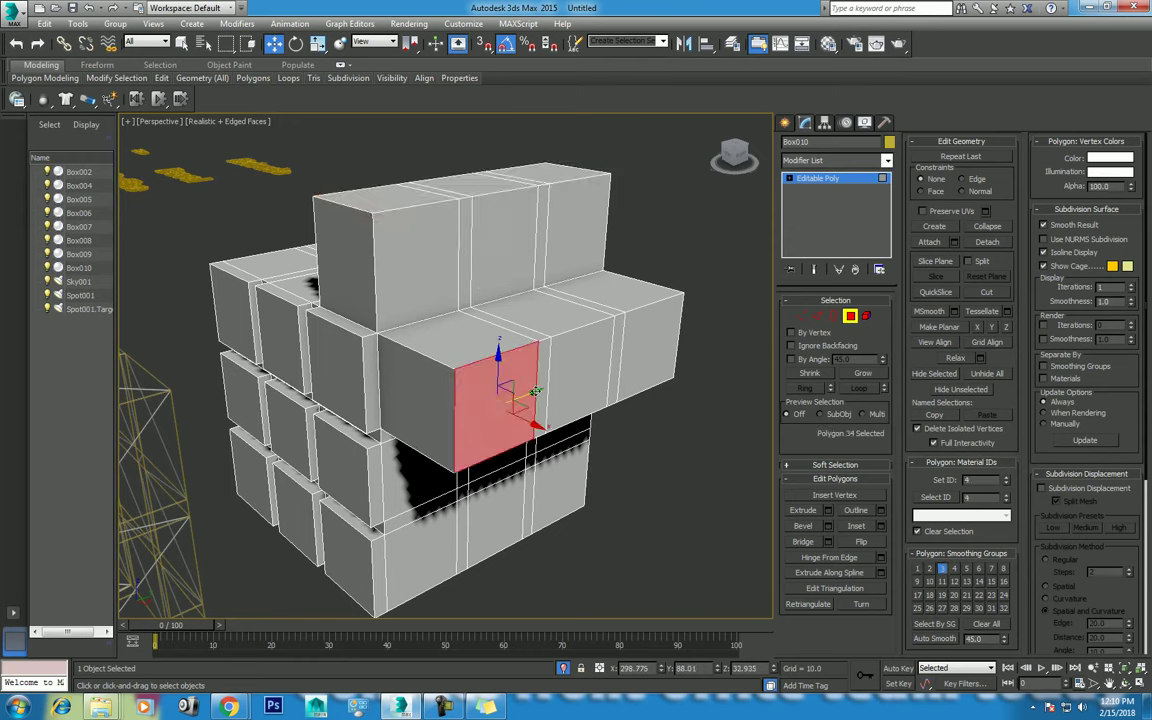
Slide the upper block's top polygon left to slant the block
{"action": "left_click_drag", "start_coordinate": [535, 390], "coordinate": [474, 340]}
{"action": "right_click", "coordinate": [474, 340]}
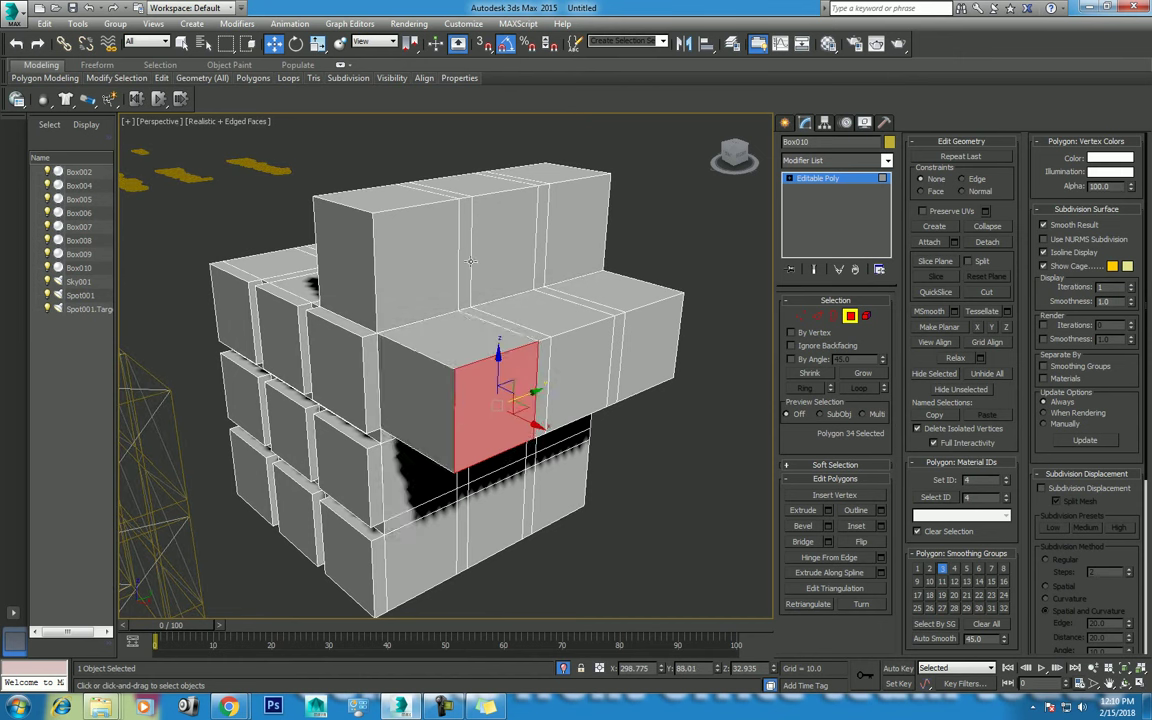
{"action": "left_click", "coordinate": [398, 193]}
{"action": "left_click_drag", "start_coordinate": [427, 191], "coordinate": [391, 193]}
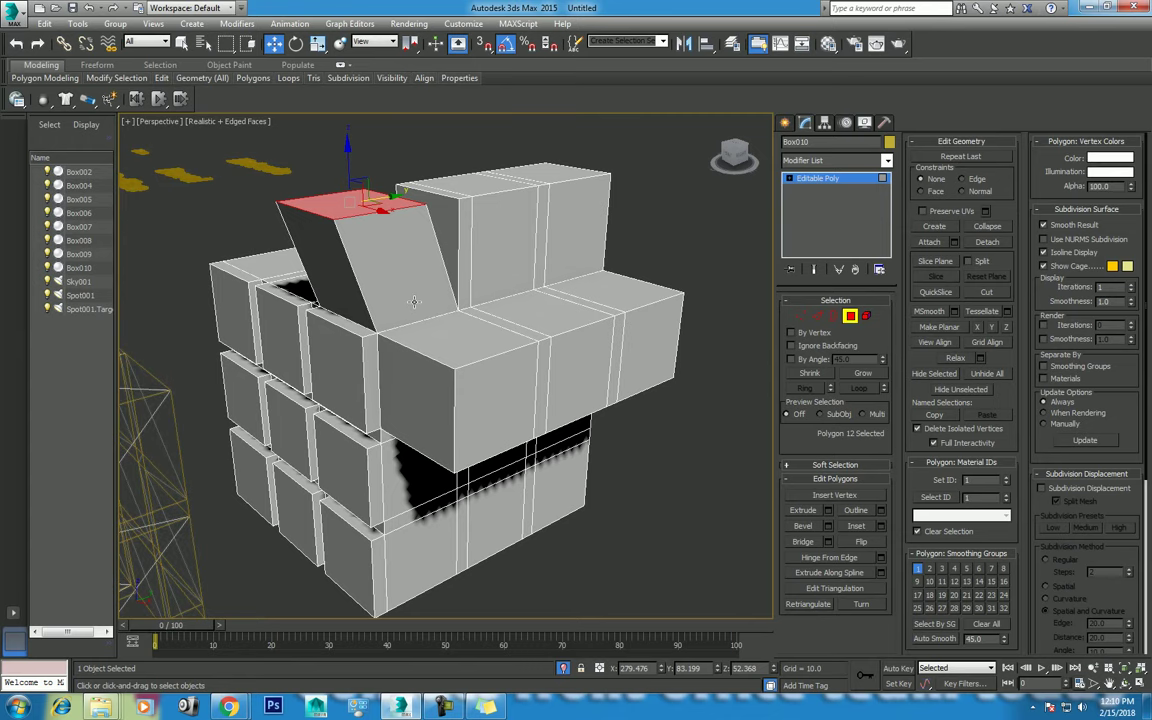
{"action": "scroll", "coordinate": [410, 320], "scroll_direction": "down", "scroll_amount": 5}
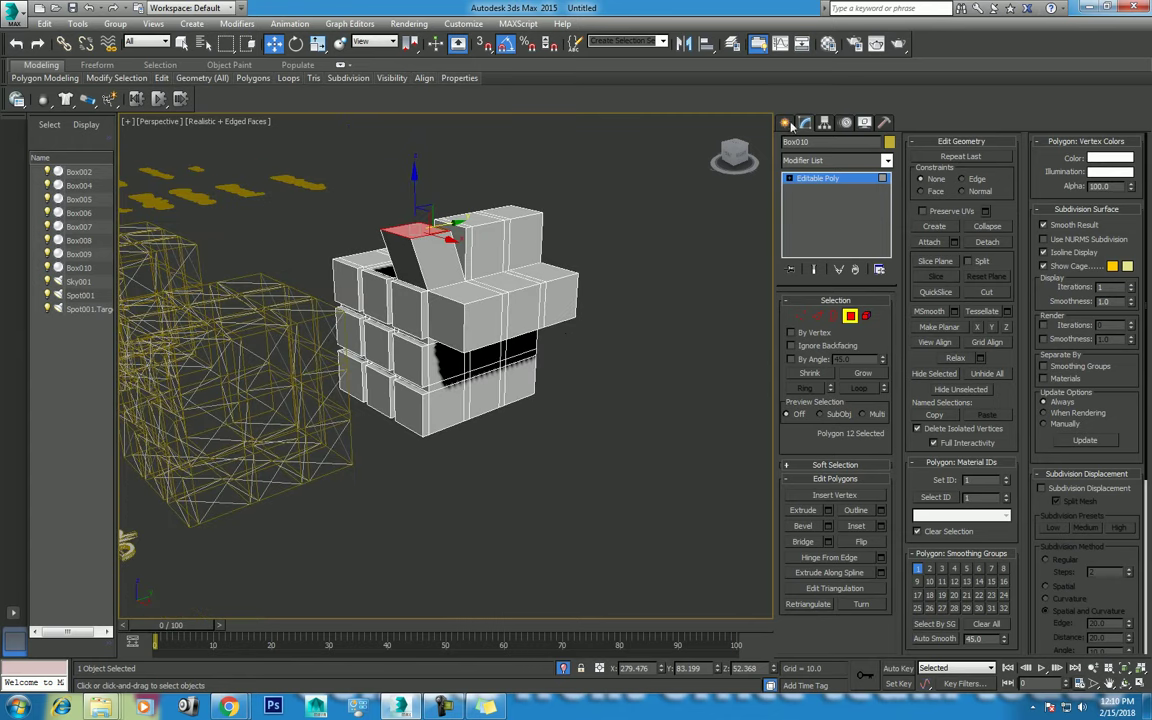
Choose Sphere under Standard Primitives in the Create panel
{"action": "left_click", "coordinate": [785, 122]}
{"action": "left_click", "coordinate": [810, 224]}
{"action": "scroll", "coordinate": [506, 414], "scroll_direction": "down", "scroll_amount": 3}
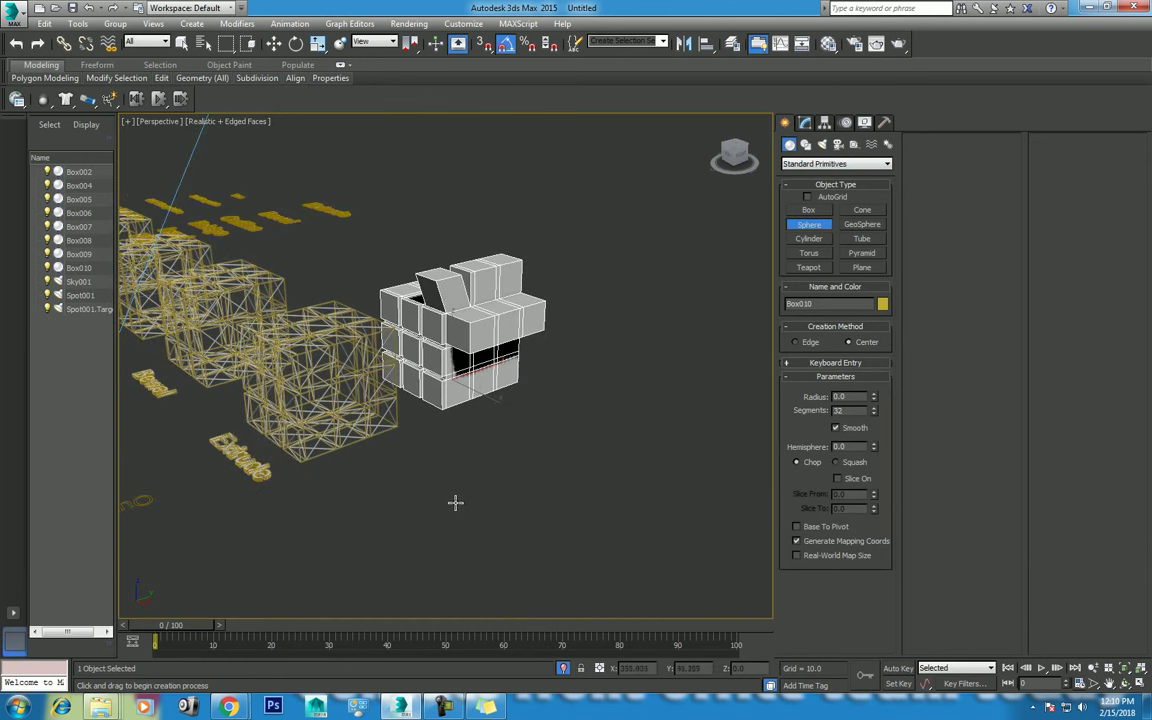
Draw a sphere and align its centre to Box008's centre
{"action": "left_click_drag", "start_coordinate": [469, 510], "coordinate": [519, 533]}
{"action": "right_click", "coordinate": [519, 533]}
{"action": "key", "text": "alt+a"}
{"action": "left_click", "coordinate": [307, 357]}
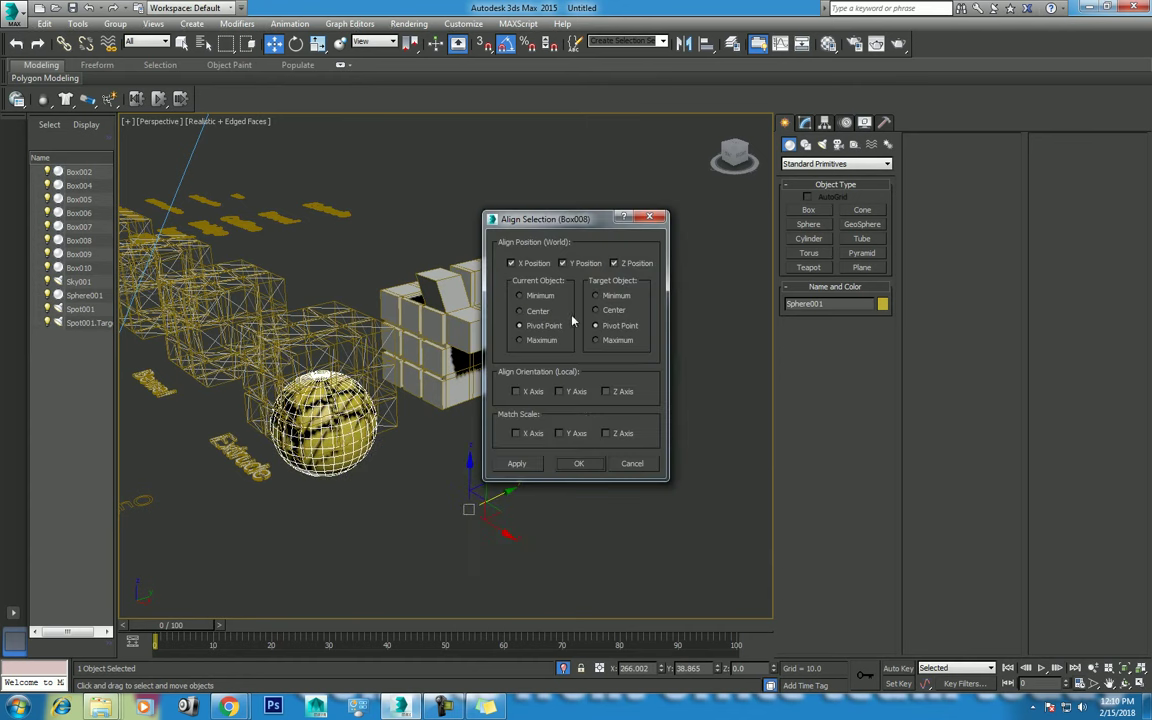
{"action": "left_click", "coordinate": [519, 311]}
{"action": "left_click", "coordinate": [596, 310]}
{"action": "left_click", "coordinate": [578, 463]}
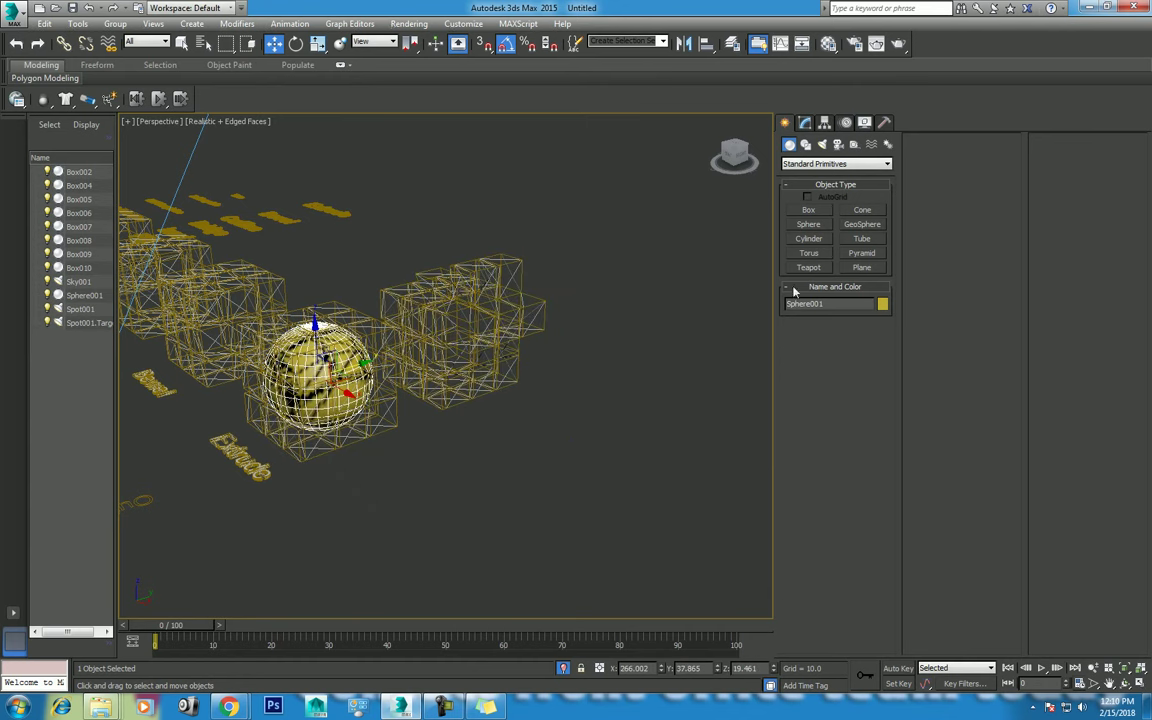
Set the sphere to 34 segments with radius 20.864
{"action": "left_click", "coordinate": [804, 123]}
{"action": "left_click", "coordinate": [873, 332]}
{"action": "left_click", "coordinate": [873, 332]}
{"action": "left_click", "coordinate": [874, 319]}
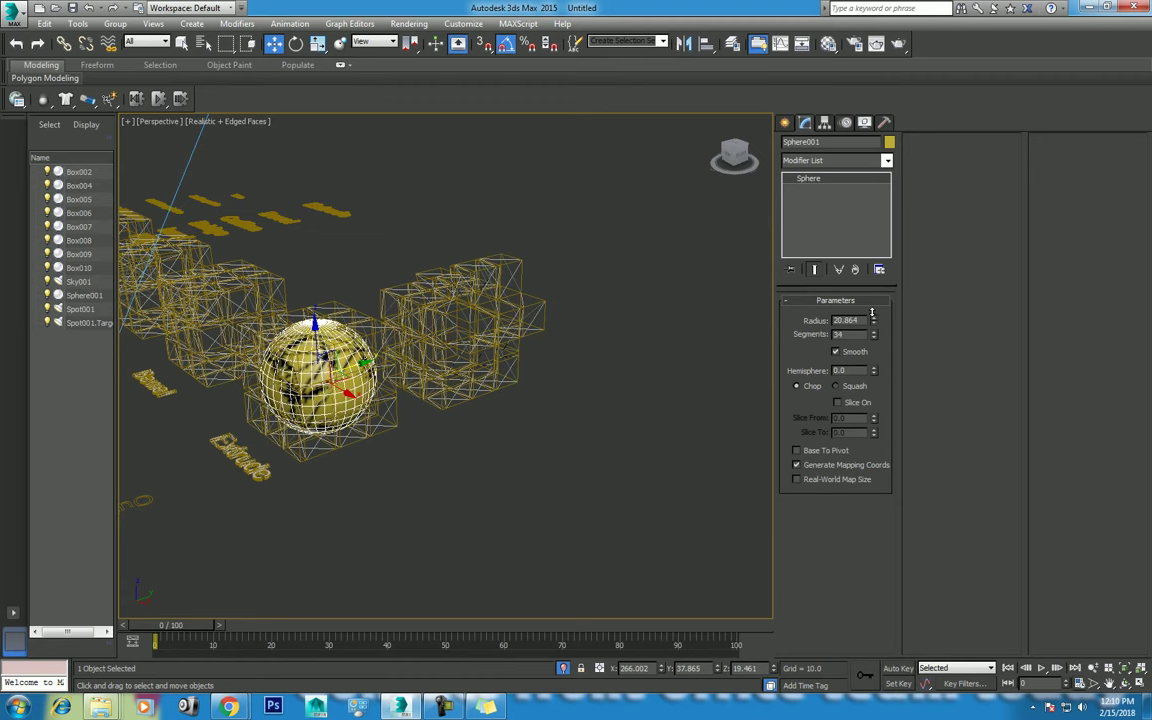
Move the sphere away from the boxes and isolate it with Alt+Q
{"action": "mouse_move", "coordinate": [318, 356]}
{"action": "left_mouse_down"}
{"action": "mouse_move", "coordinate": [450, 476]}
{"action": "mouse_move", "coordinate": [500, 504]}
{"action": "left_mouse_up"}
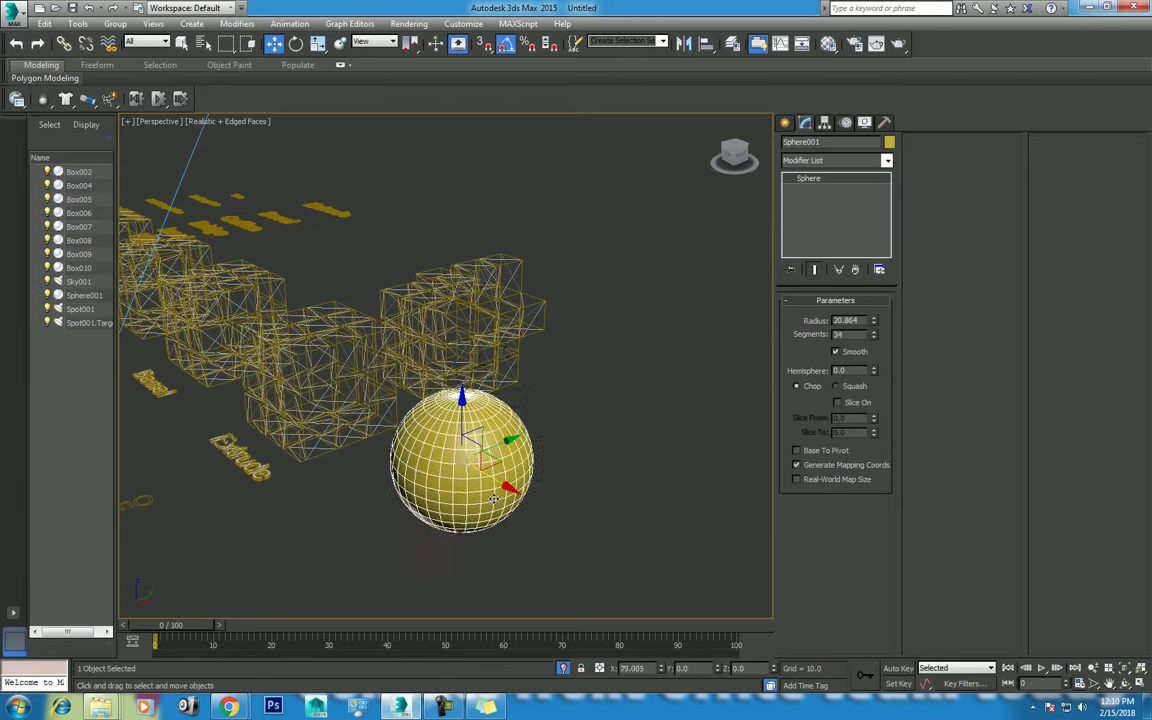
{"action": "key", "text": "F3"}
{"action": "key", "text": "F3"}
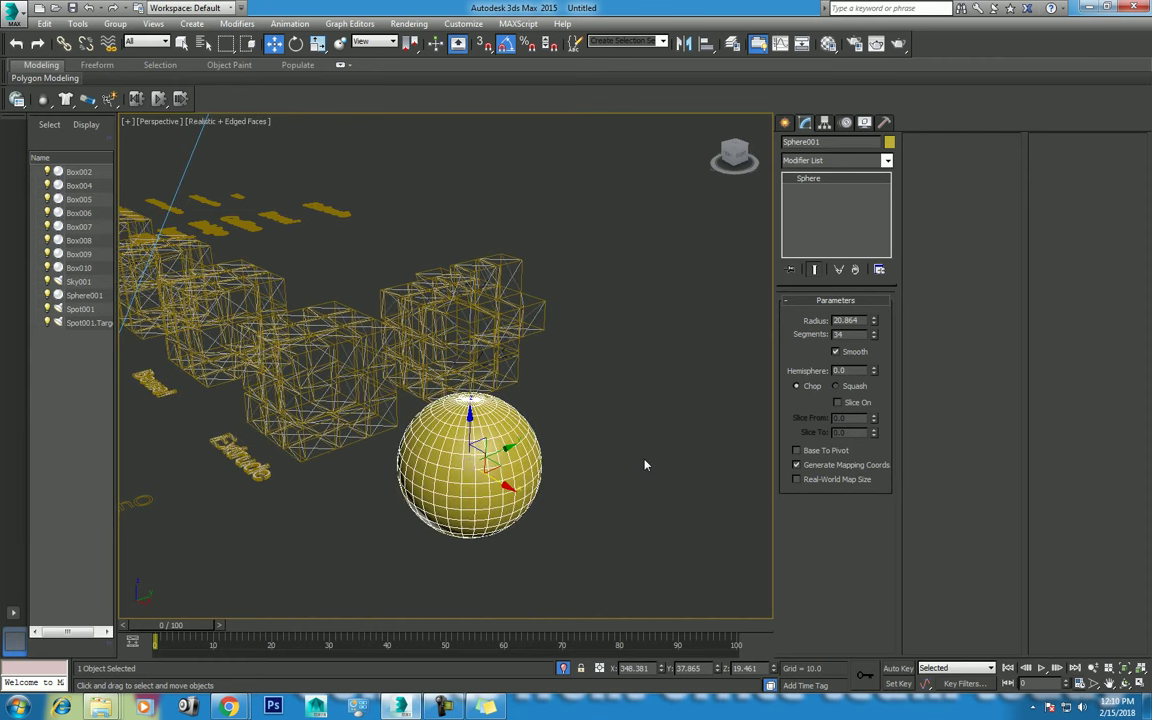
{"action": "key", "text": "alt+q"}
{"action": "scroll", "coordinate": [643, 465], "scroll_direction": "up", "scroll_amount": 5}
{"action": "middle_click_drag", "start_coordinate": [599, 411], "coordinate": [651, 415]}
Convert the sphere to Editable Poly and select a polygon loop at Polygon level
{"action": "right_click", "coordinate": [631, 274]}
{"action": "mouse_move", "coordinate": [540, 413]}
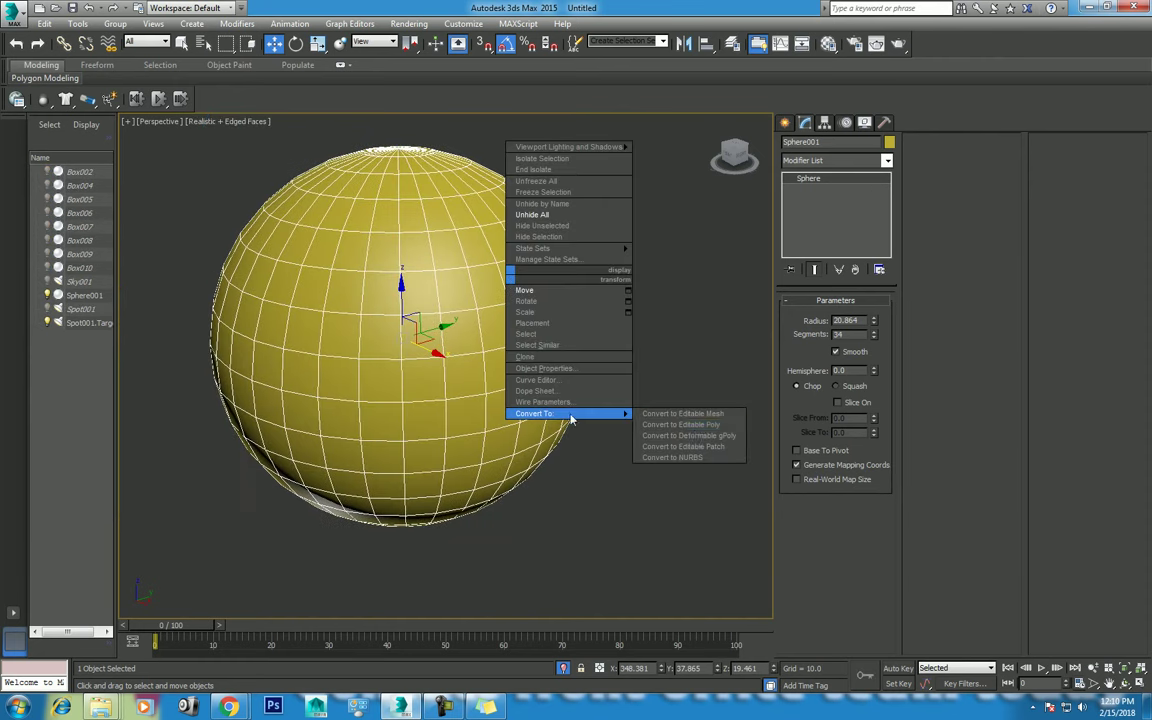
{"action": "left_click", "coordinate": [670, 424]}
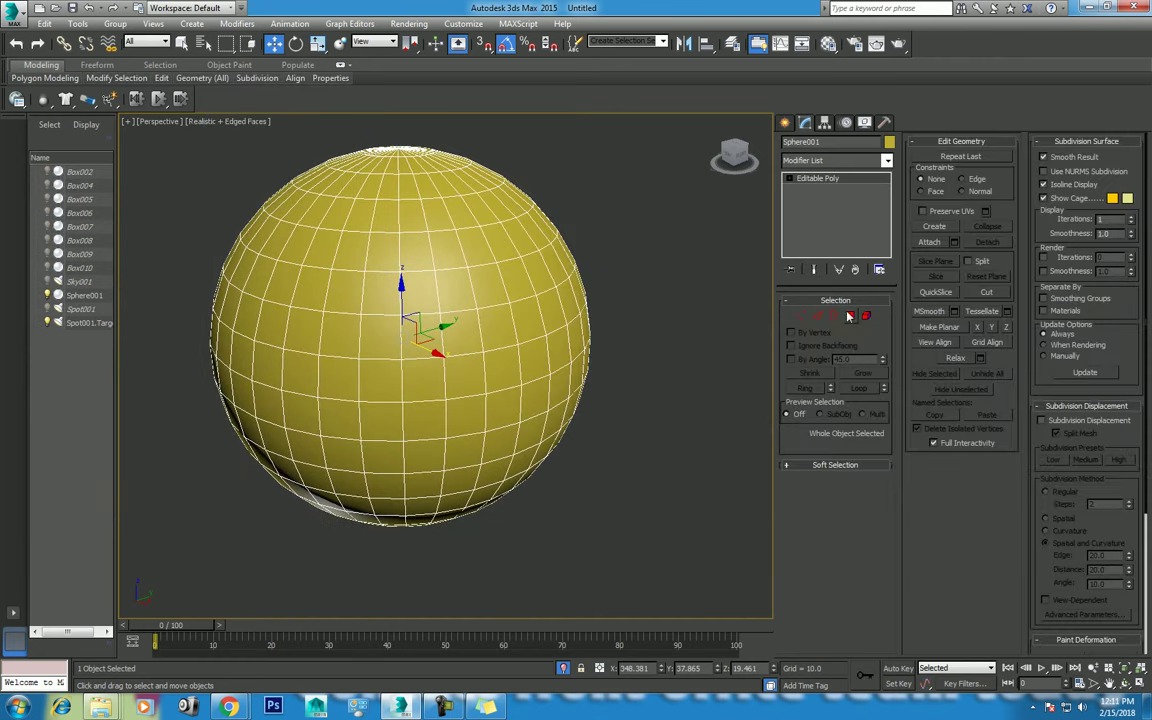
{"action": "left_click", "coordinate": [850, 317]}
{"action": "left_click", "coordinate": [463, 373]}
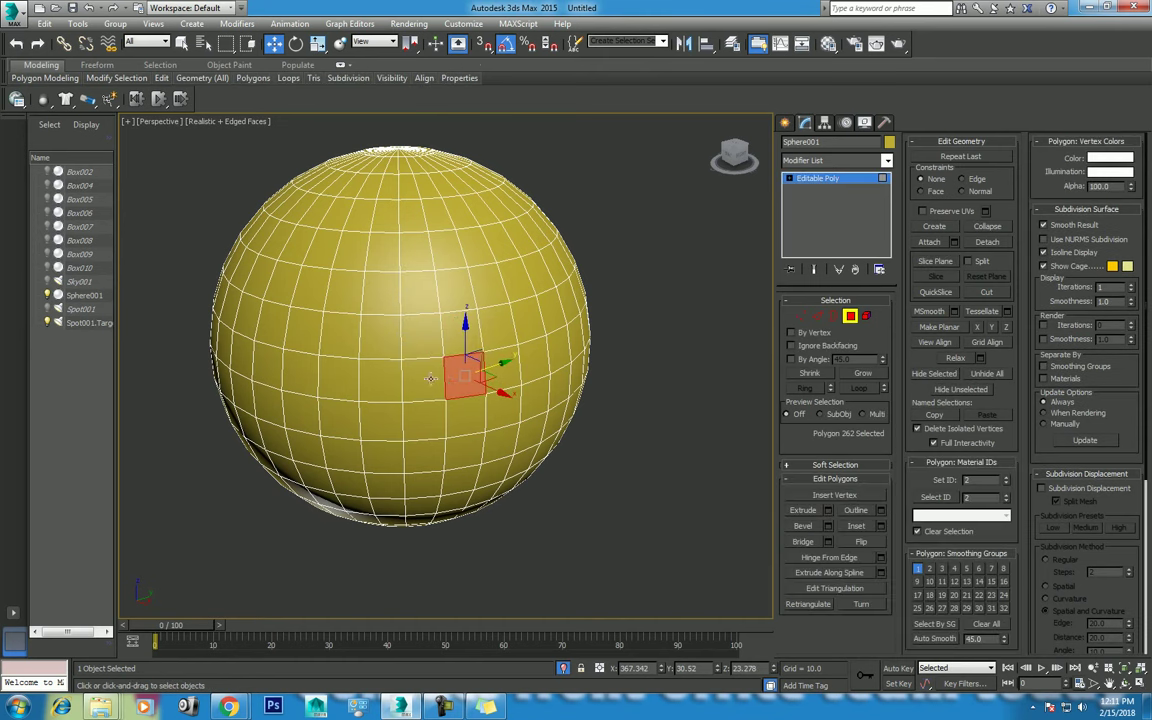
{"action": "left_click", "coordinate": [419, 377], "text": "shift"}
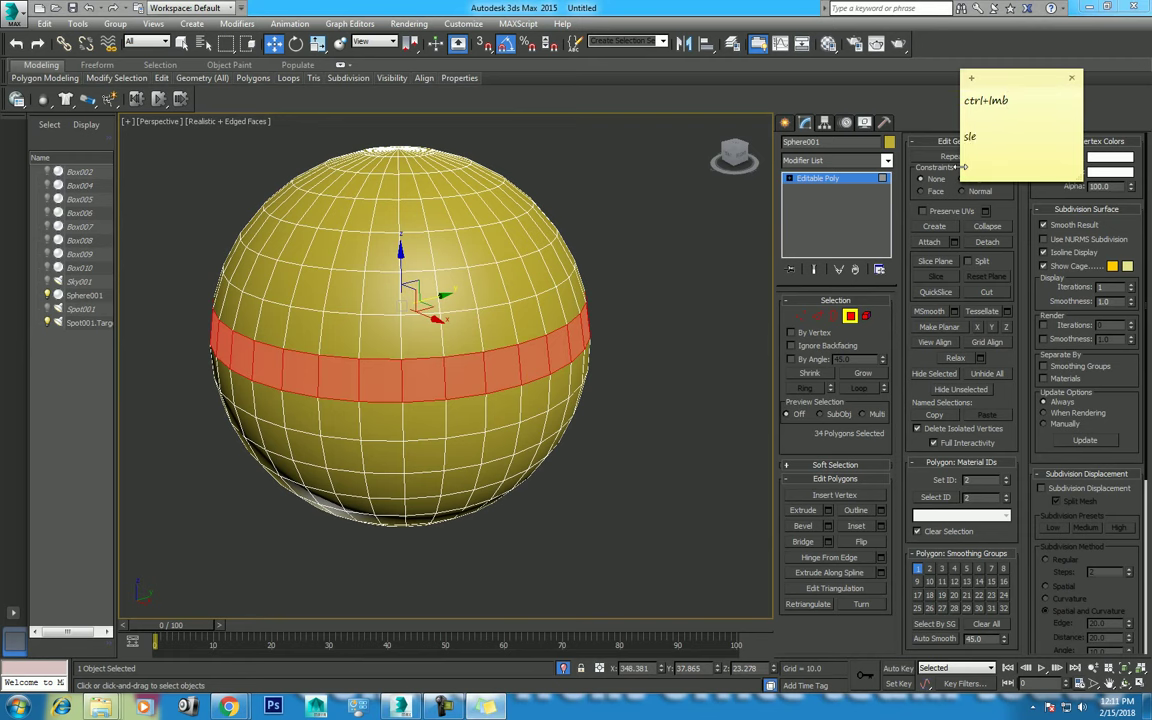
Reselect the middle loop by Shift-clicking a neighbour and add the note 'select one poly +shift+lmb'
{"action": "type", "text": "lec"}
{"action": "type", "text": "on"}
{"action": "type", "text": "y"}
{"action": "left_click", "coordinate": [462, 332]}
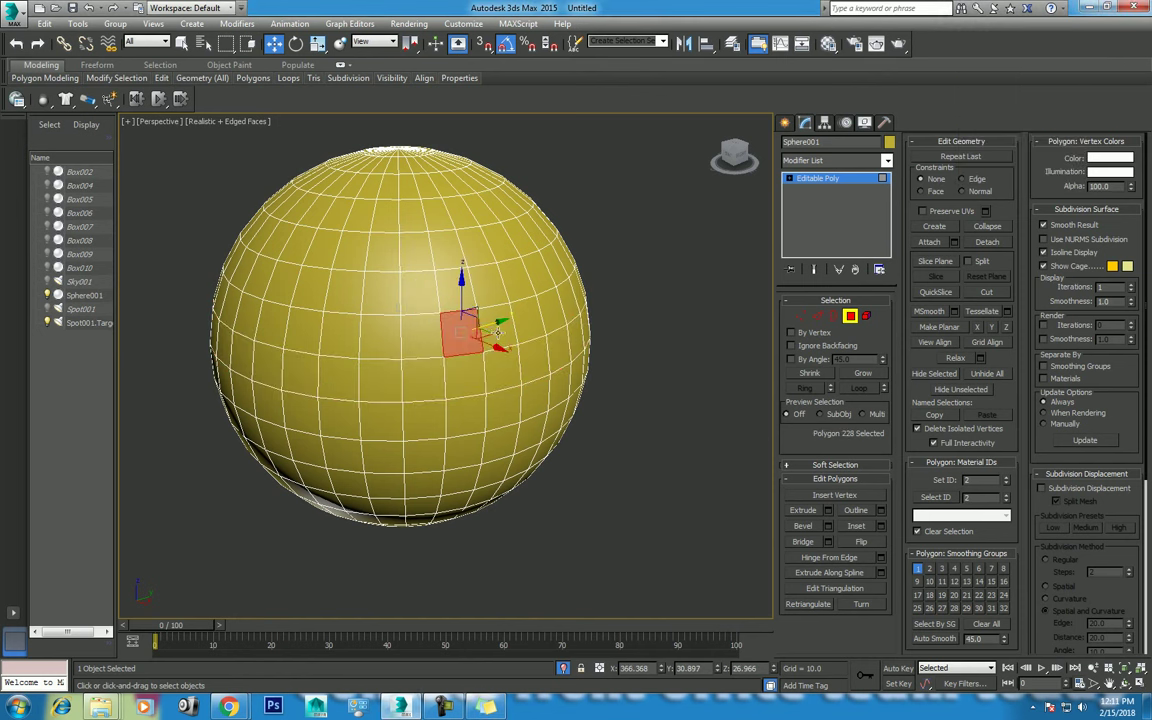
{"action": "left_click", "coordinate": [497, 332], "text": "shift"}
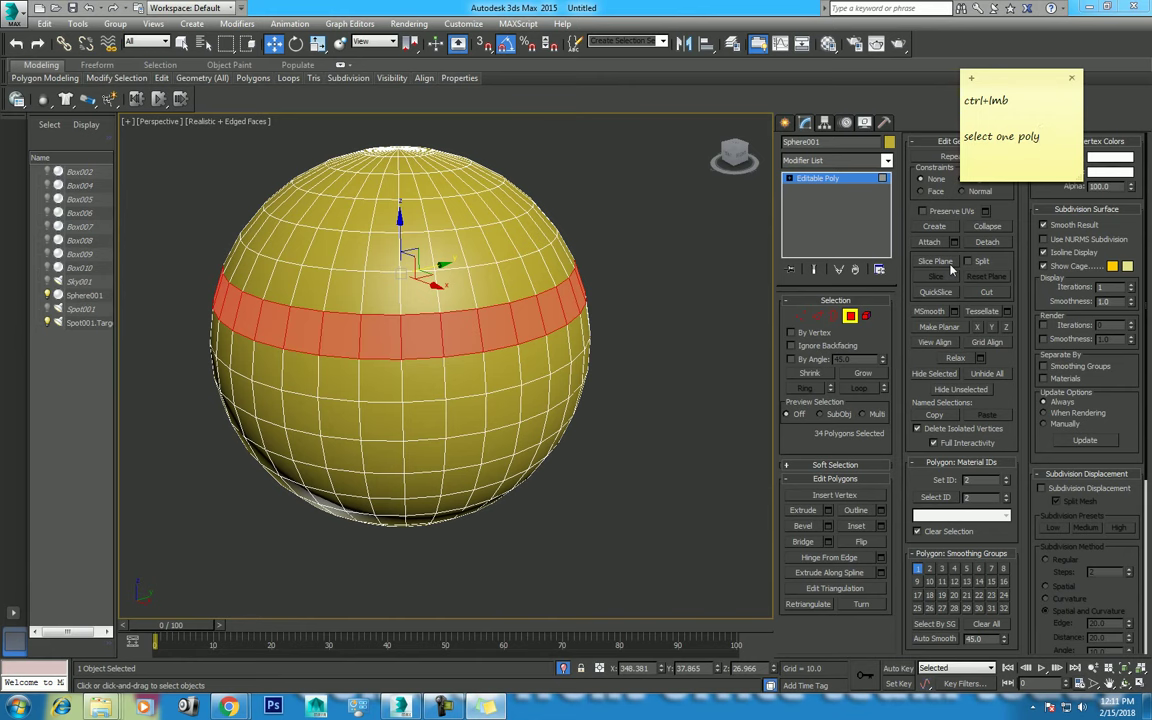
{"action": "type", "text": "="}
{"action": "key", "text": "BackSpace"}
{"action": "type", "text": "+shift+lmb"}
Practise growing single sphere polygons into vertical 15-polygon and horizontal 34-polygon loops
{"action": "left_click", "coordinate": [605, 299]}
{"action": "left_click", "coordinate": [464, 366]}
{"action": "left_click", "coordinate": [410, 325], "text": "shift"}
{"action": "left_click", "coordinate": [419, 378]}
{"action": "left_click", "coordinate": [442, 378], "text": "shift"}
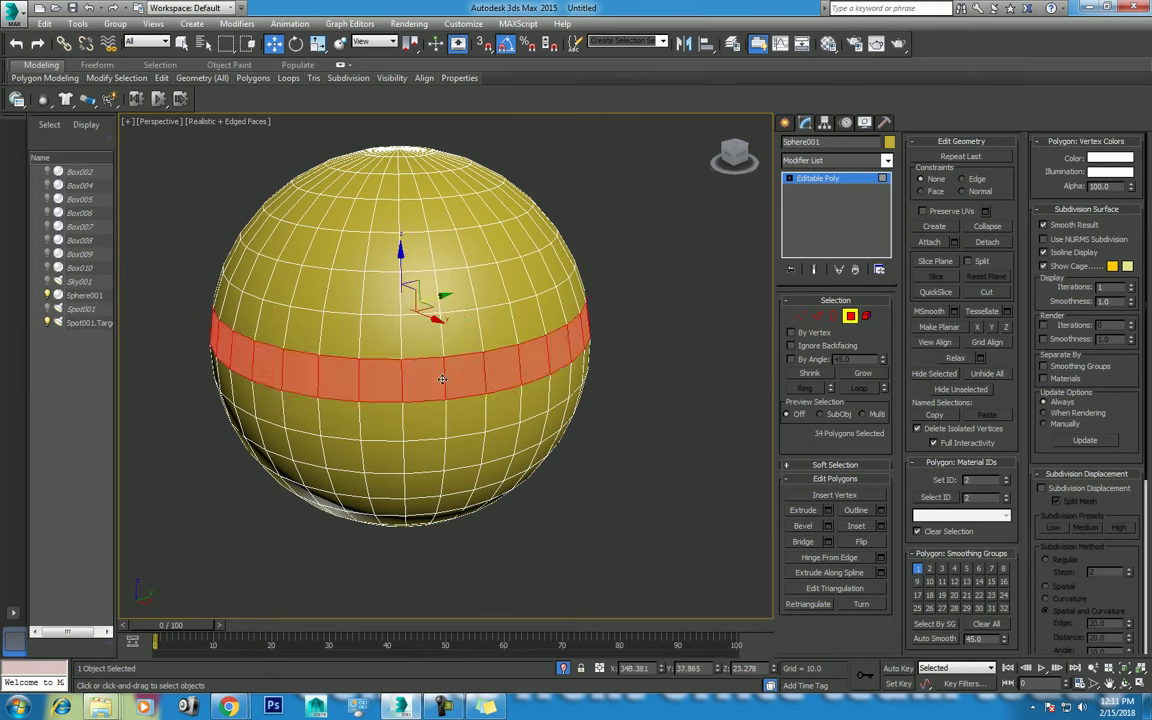
{"action": "left_click", "coordinate": [415, 400]}
{"action": "left_click", "coordinate": [415, 378], "text": "shift"}
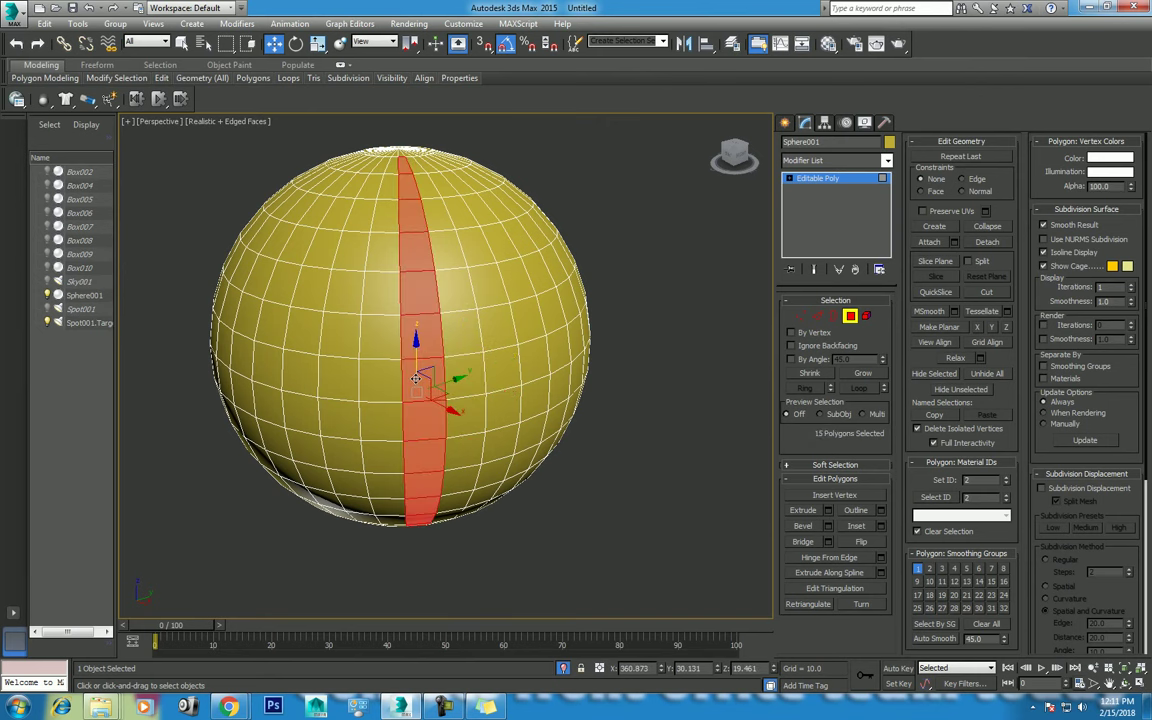
{"action": "mouse_move", "coordinate": [485, 706]}
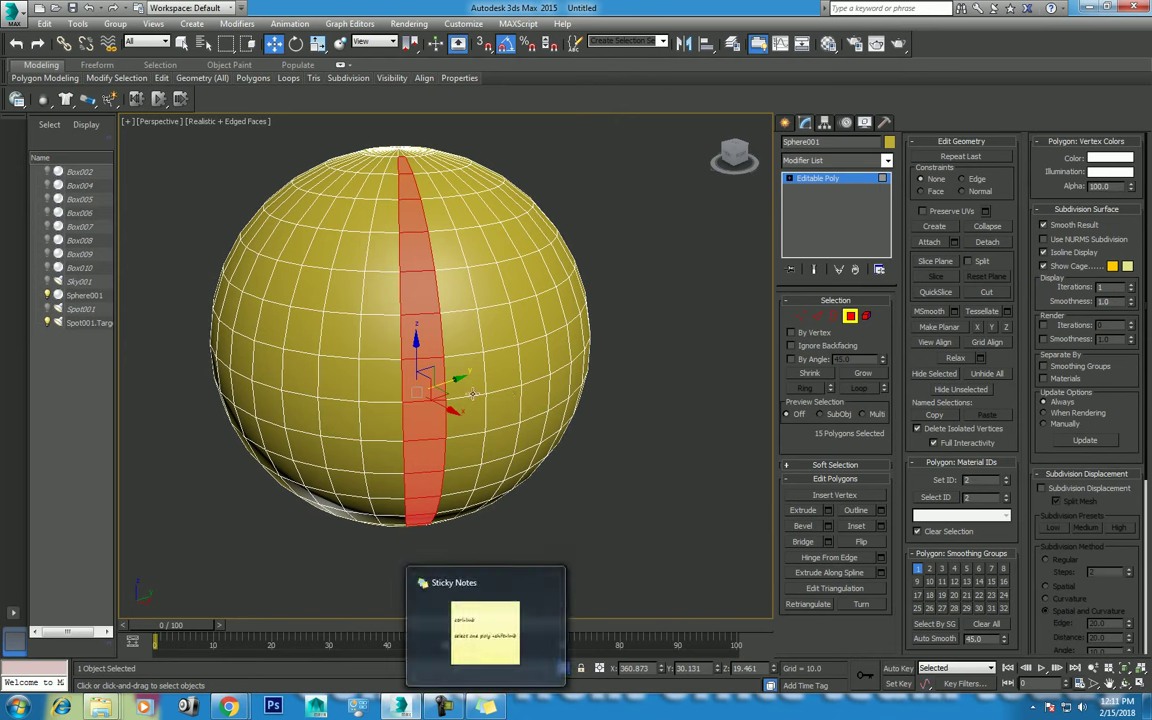
{"action": "left_click", "coordinate": [463, 375]}
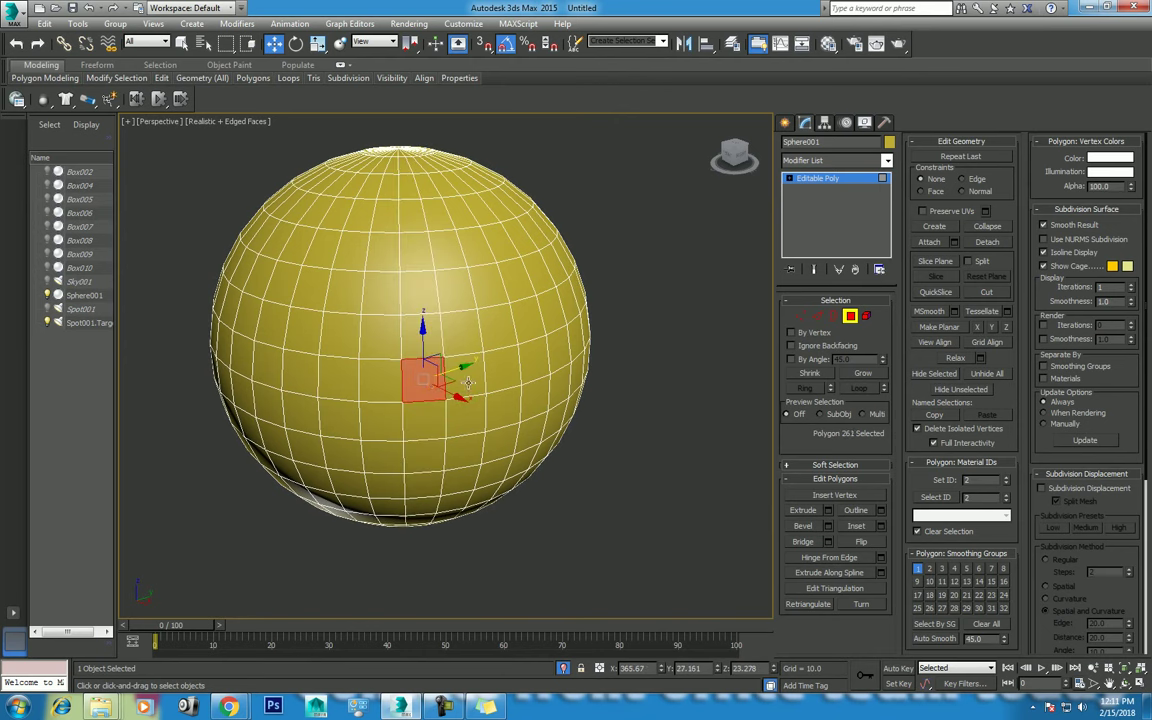
{"action": "left_click", "coordinate": [468, 383], "text": "shift"}
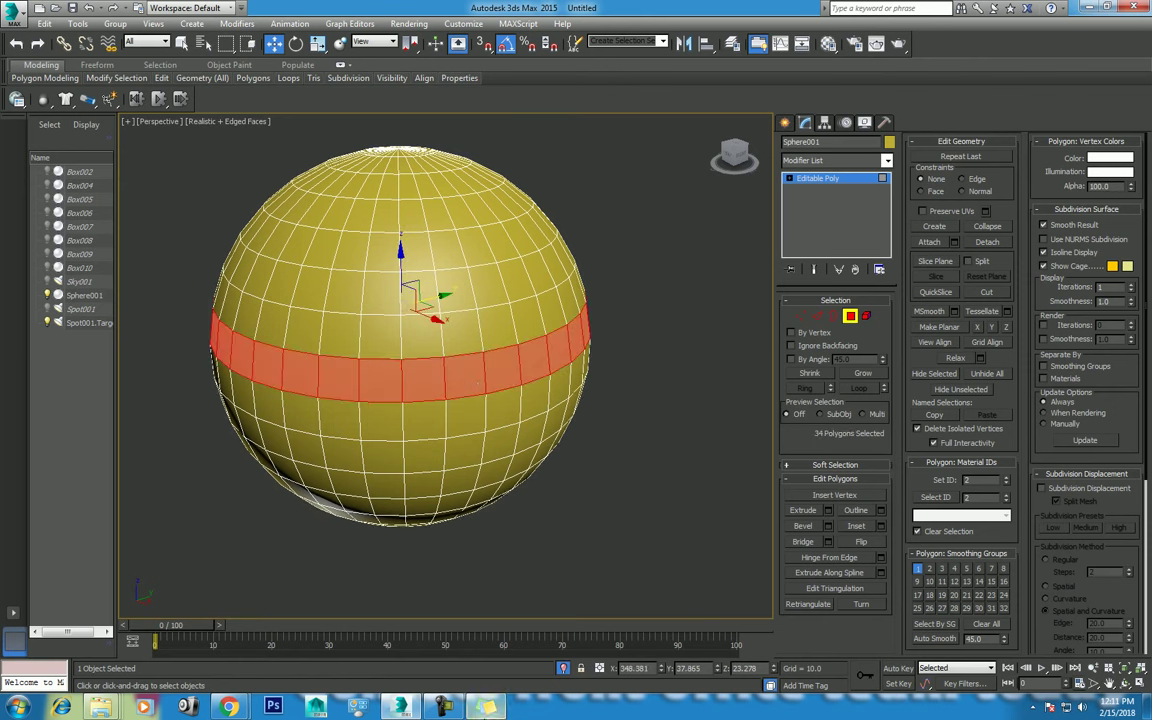
Add a new line to the shortcut note so it reads 'select one poly +shift+lmb (double click)'
{"action": "left_click", "coordinate": [486, 706]}
{"action": "key", "text": "Return"}
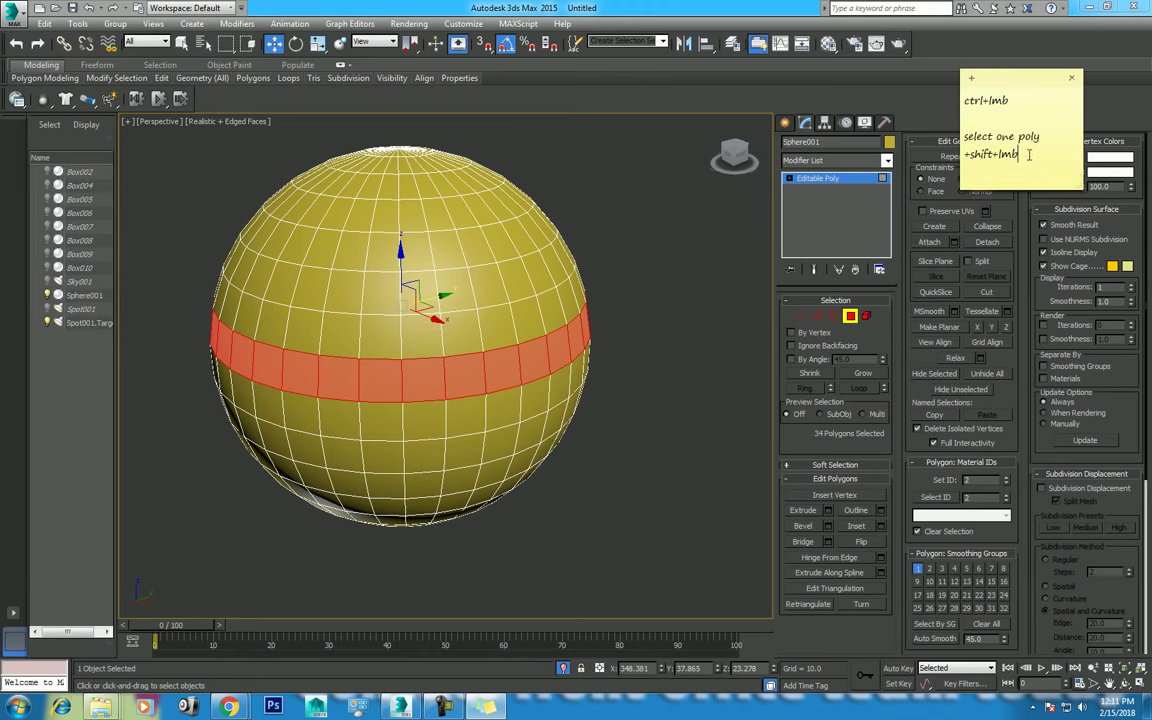
{"action": "type", "text": "("}
{"action": "type", "text": "a"}
{"action": "type", "text": "oble c"}
{"action": "type", "text": "u"}
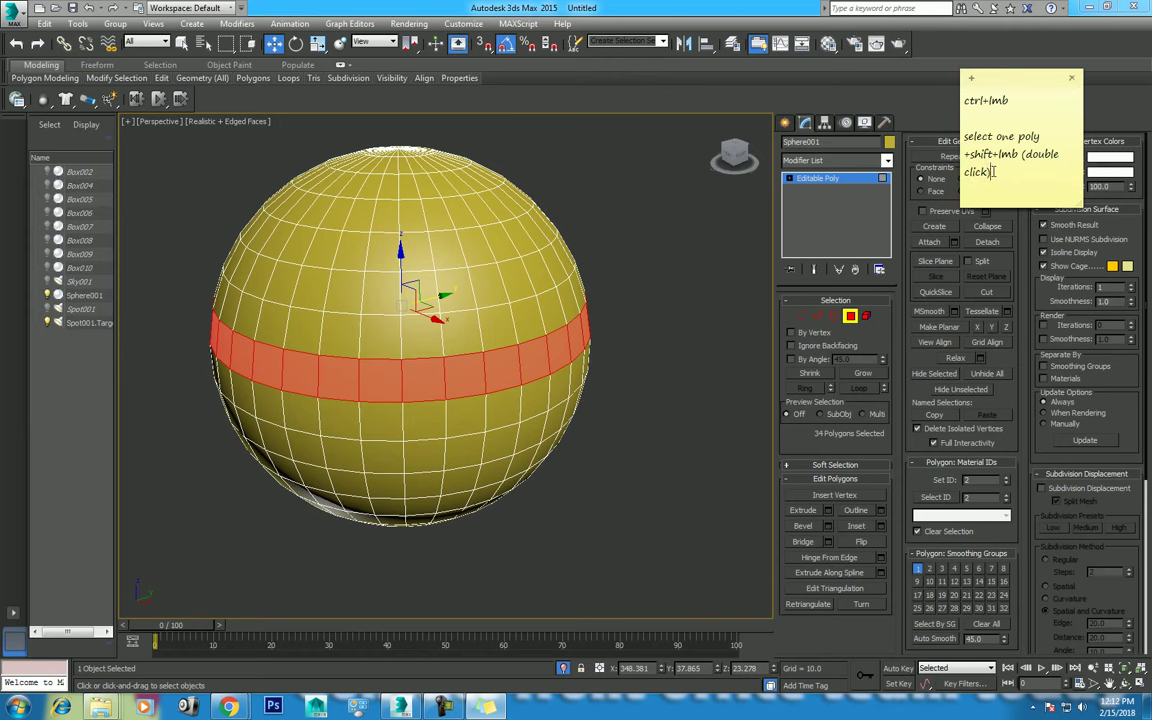
Reselect the 34-polygon horizontal loop, clear it, then pick the middle-band loop again
{"action": "left_click", "coordinate": [579, 358]}
{"action": "left_click", "coordinate": [463, 372]}
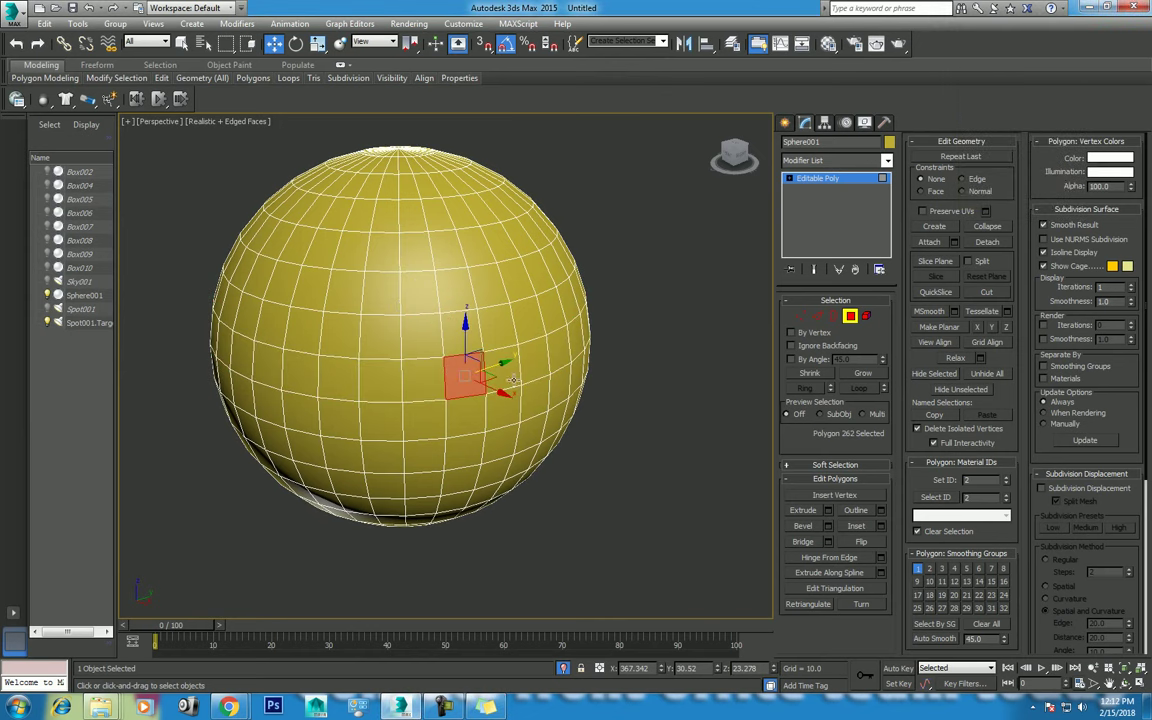
{"action": "left_click", "coordinate": [512, 378], "text": "shift"}
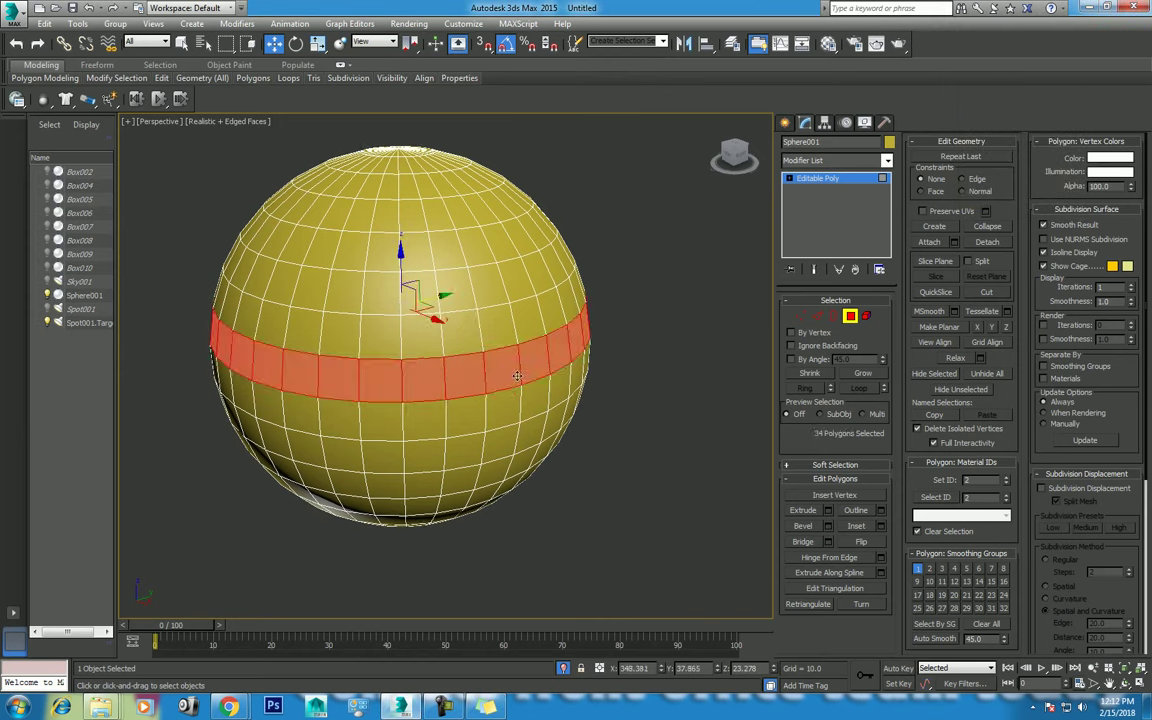
{"action": "left_click", "coordinate": [663, 519]}
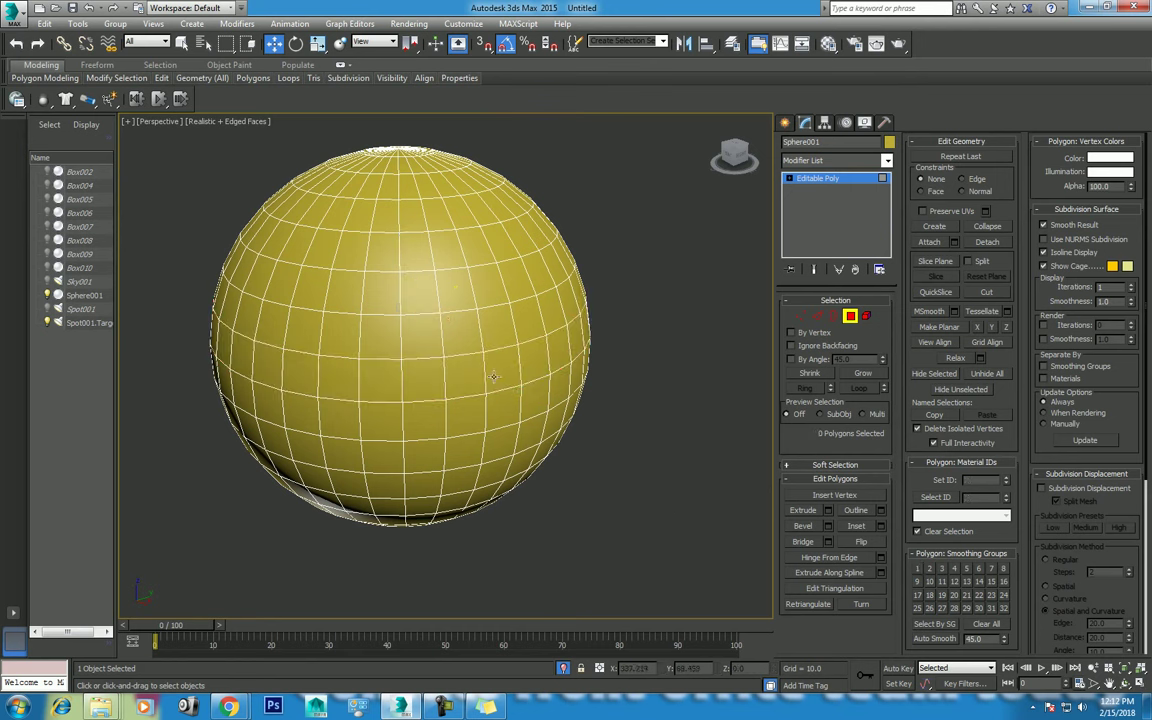
{"action": "left_click", "coordinate": [463, 378]}
{"action": "left_click", "coordinate": [435, 378], "text": "shift"}
Extrude the 34-polygon middle loop by Local Normal, lowering the height to 5.649 for a brim
{"action": "right_click", "coordinate": [642, 302]}
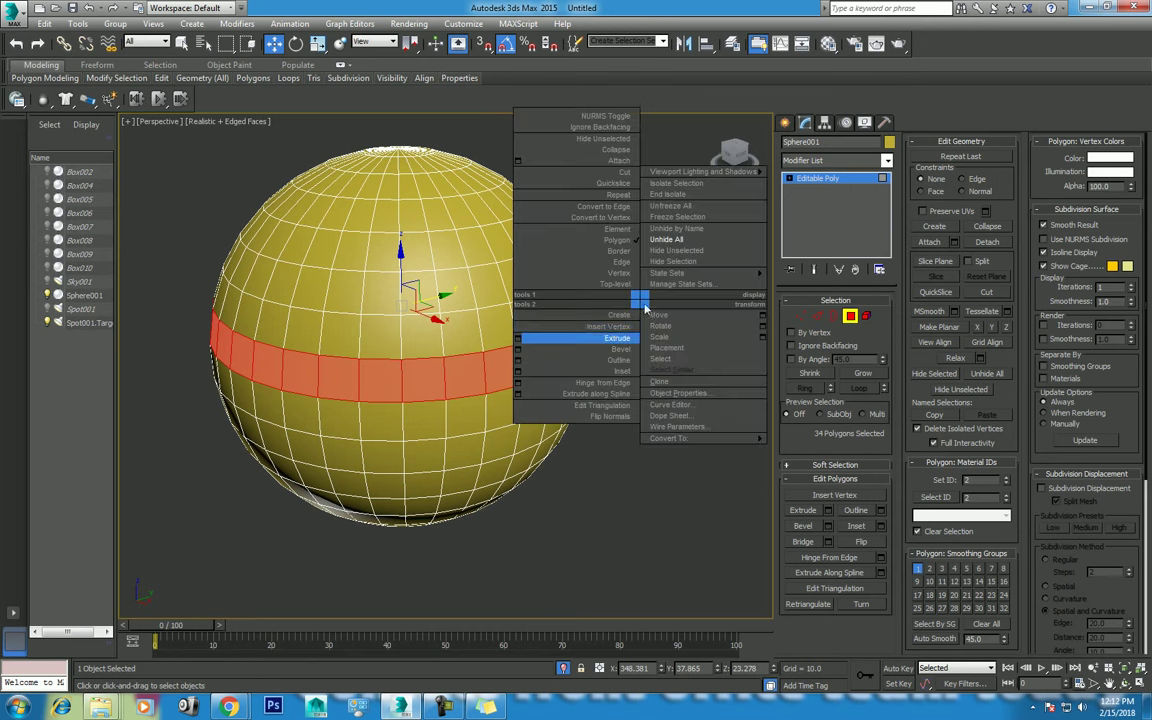
{"action": "left_click", "coordinate": [518, 341]}
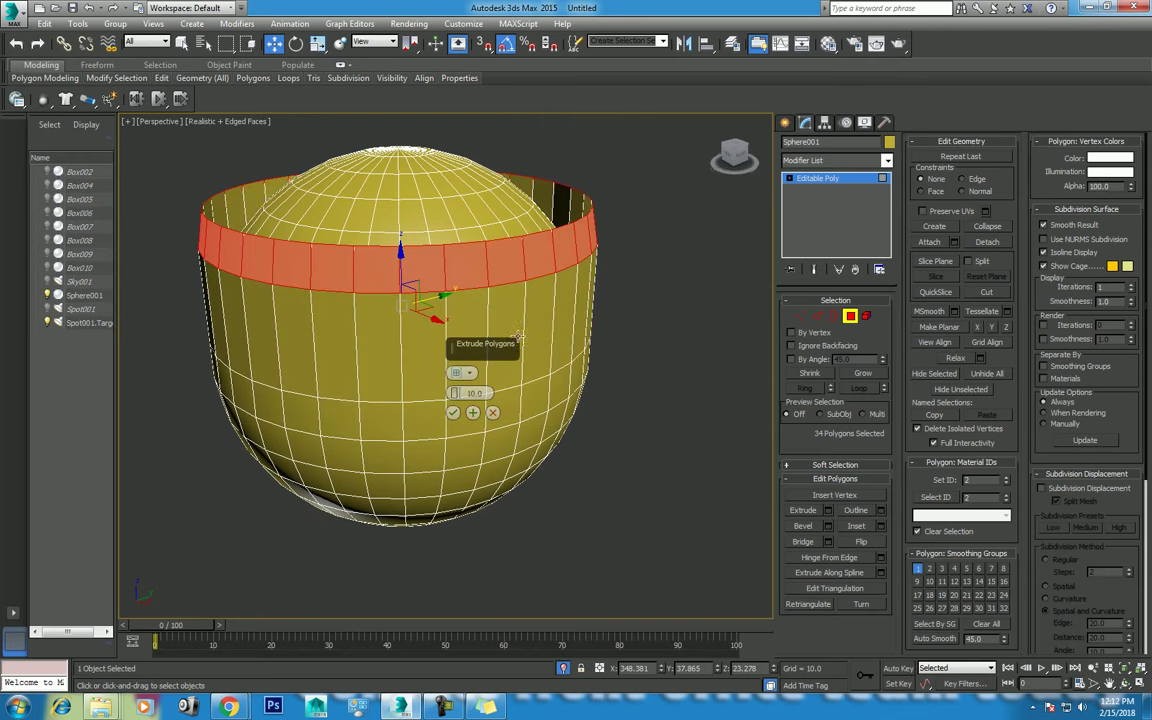
{"action": "left_click", "coordinate": [468, 374]}
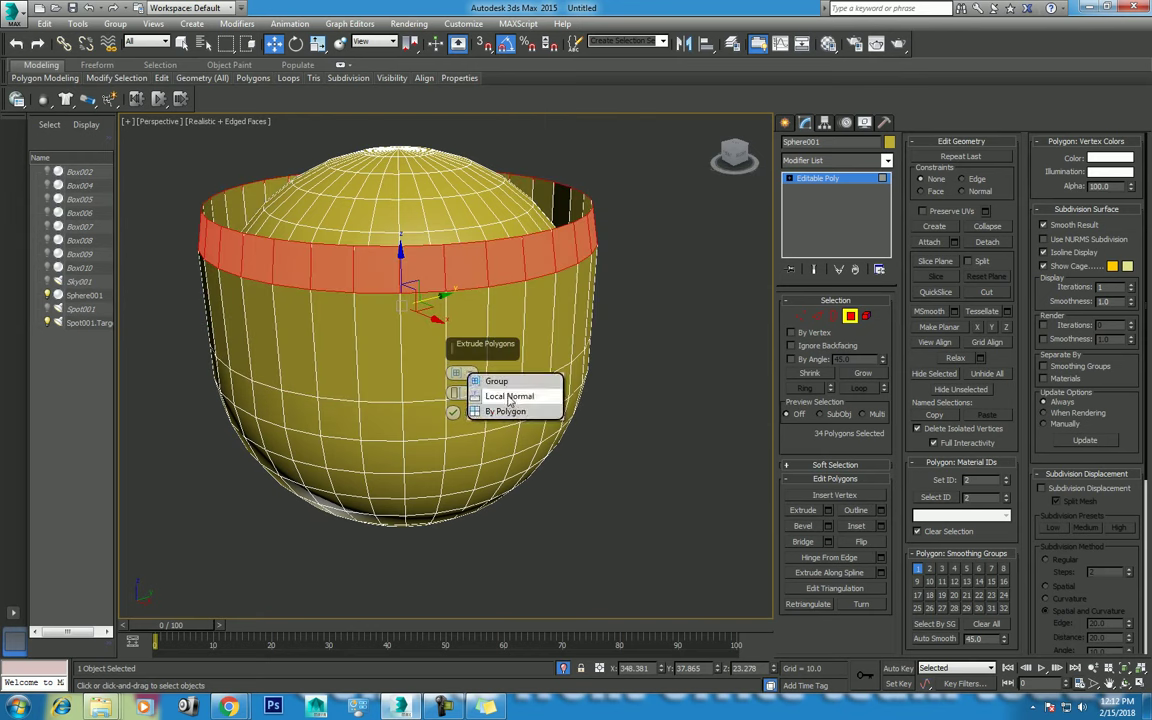
{"action": "left_click", "coordinate": [509, 397]}
{"action": "scroll", "coordinate": [555, 510], "scroll_direction": "down", "scroll_amount": 4}
{"action": "middle_click_drag", "start_coordinate": [555, 510], "coordinate": [352, 366], "text": "alt"}
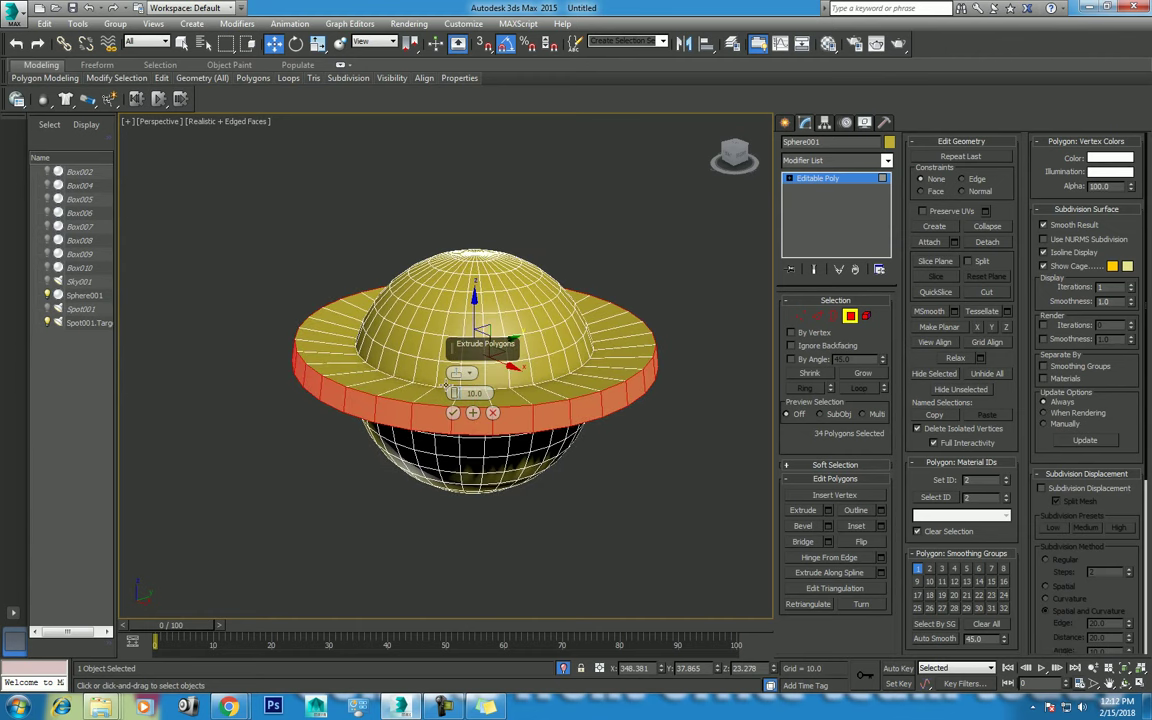
{"action": "left_click_drag", "start_coordinate": [455, 393], "coordinate": [455, 412]}
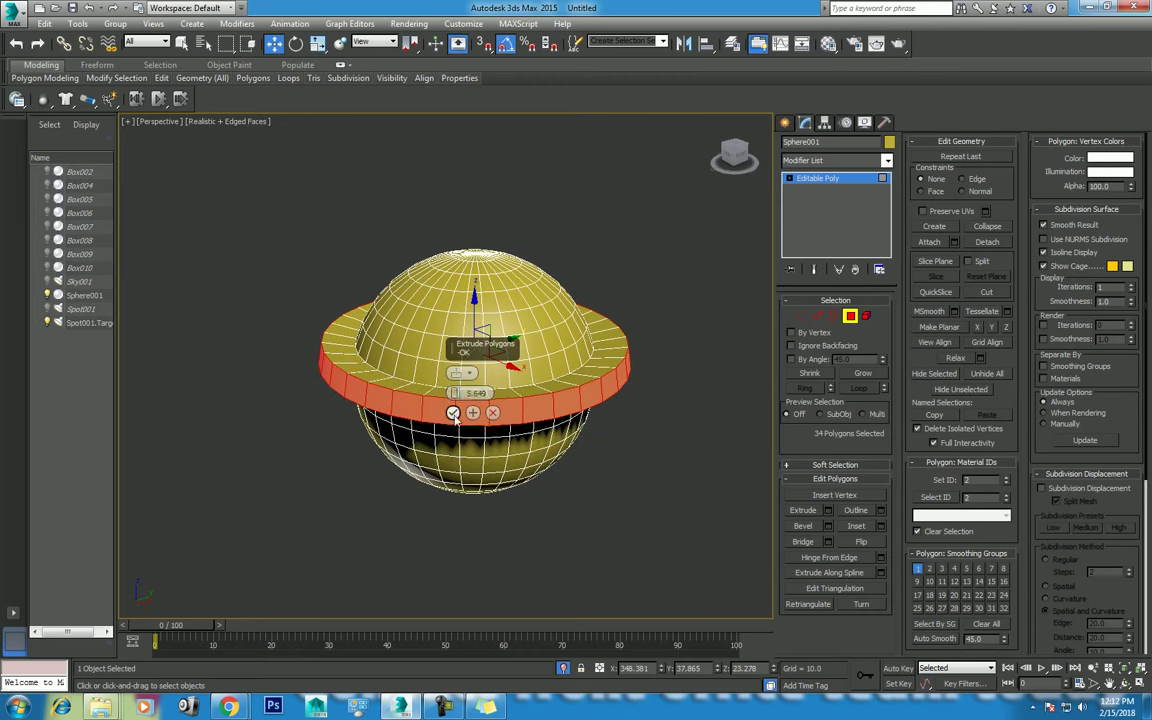
Confirm the brim extrusion and select the sphere's upper horizontal polygon loop
{"action": "left_click", "coordinate": [453, 413]}
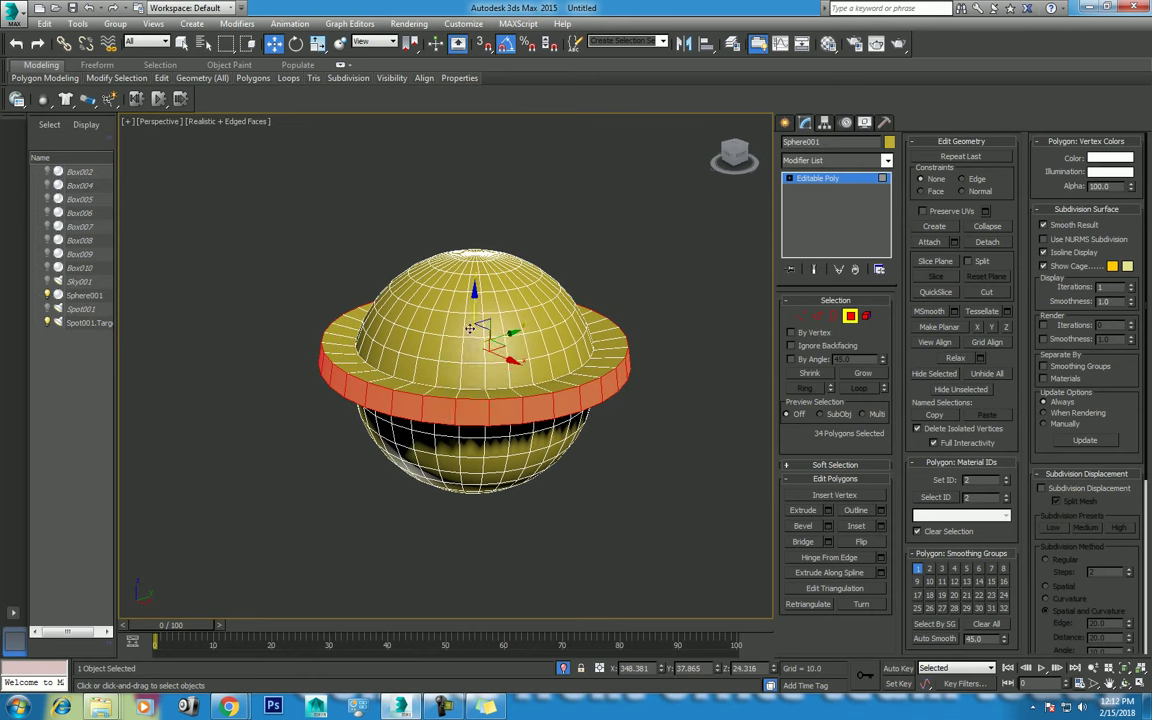
{"action": "left_click", "coordinate": [469, 326]}
{"action": "left_click", "coordinate": [458, 321], "text": "shift"}
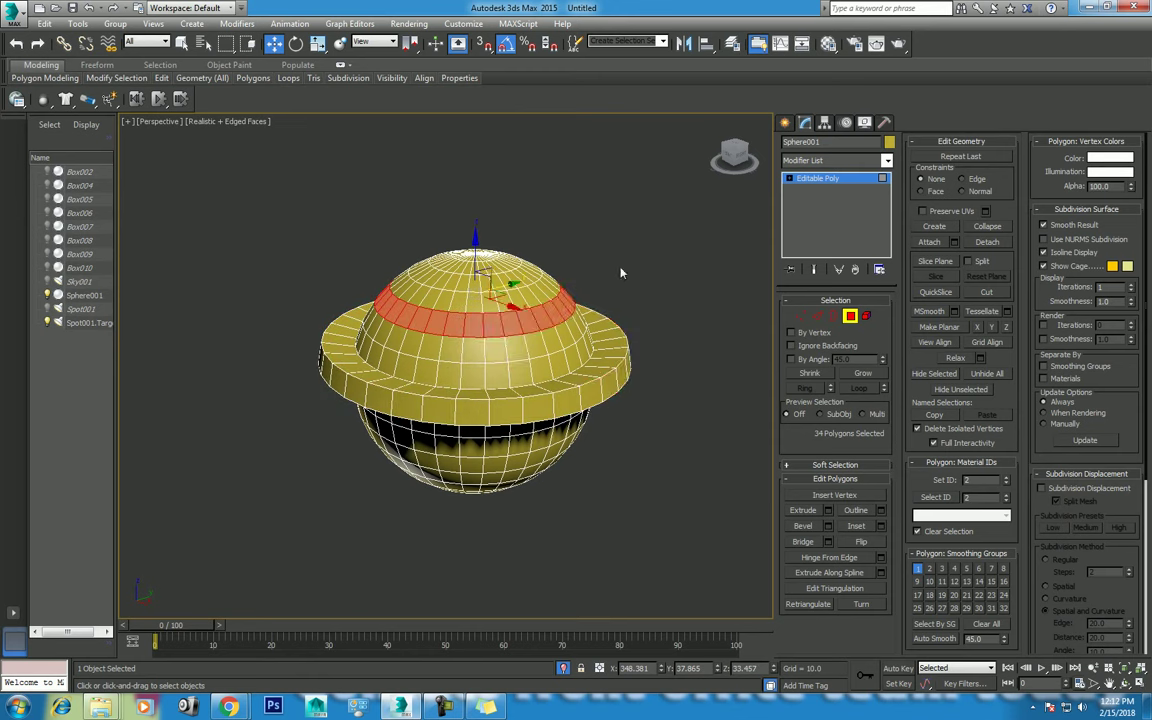
Extrude the upper loop By Polygon at 5.649 so each polygon becomes a separate block
{"action": "right_click", "coordinate": [621, 250]}
{"action": "left_click", "coordinate": [499, 290]}
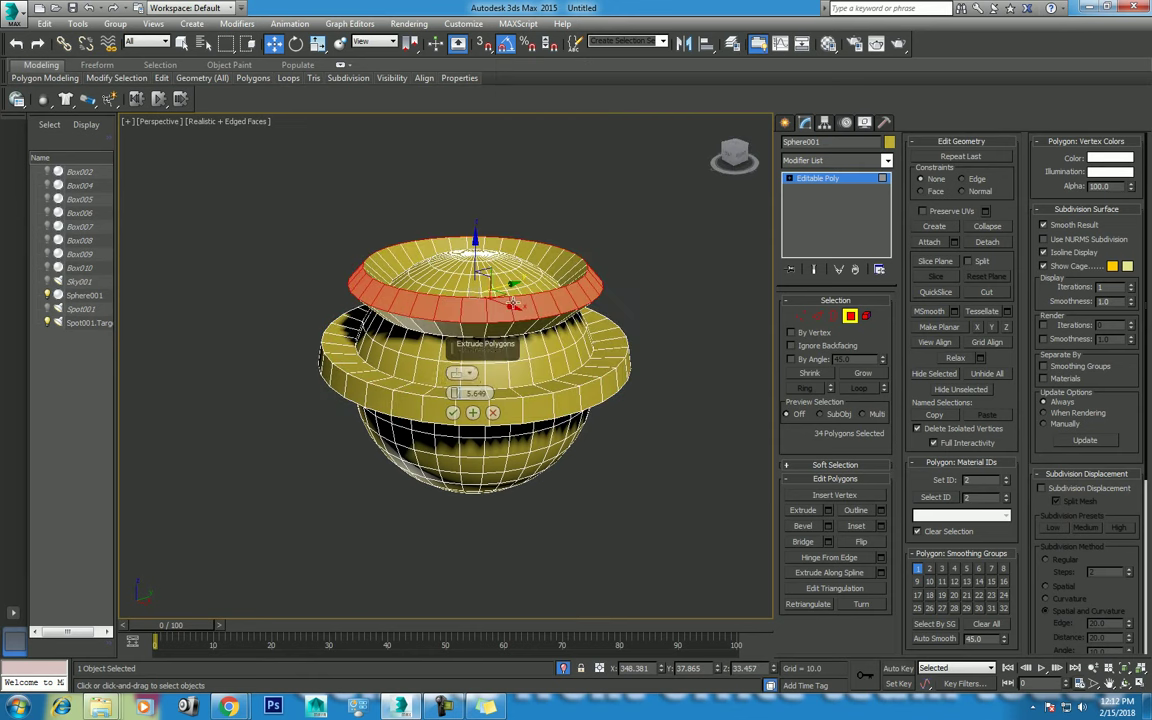
{"action": "left_click", "coordinate": [470, 374]}
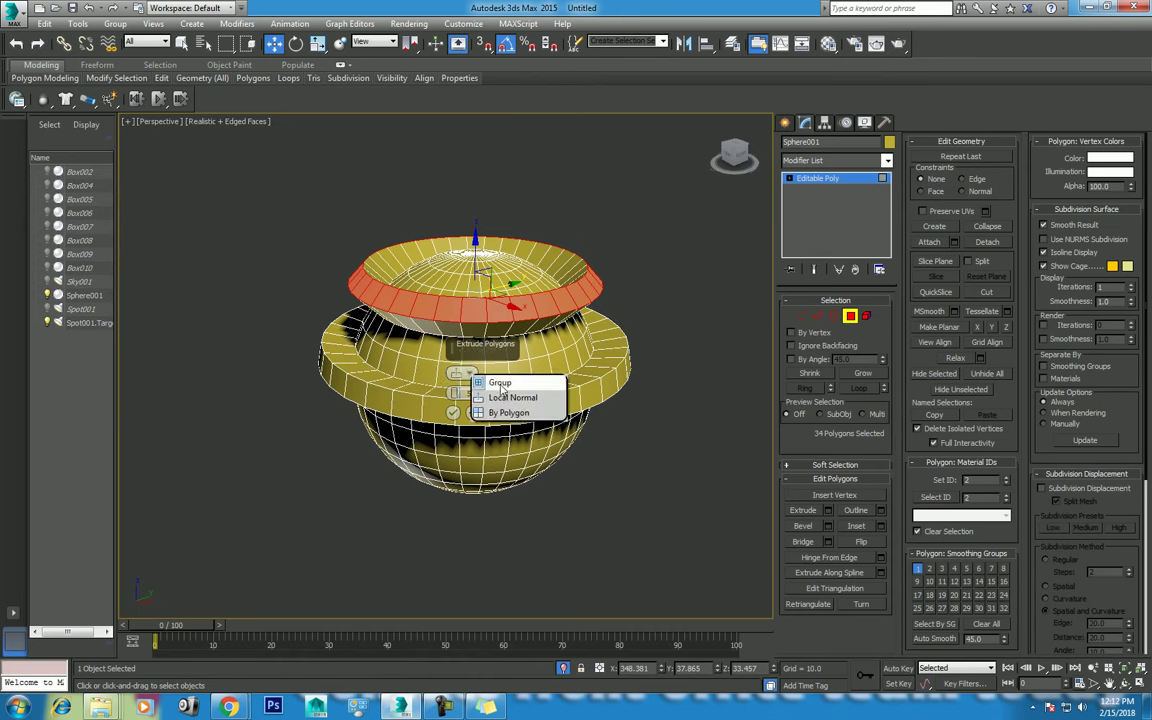
{"action": "left_click", "coordinate": [514, 400]}
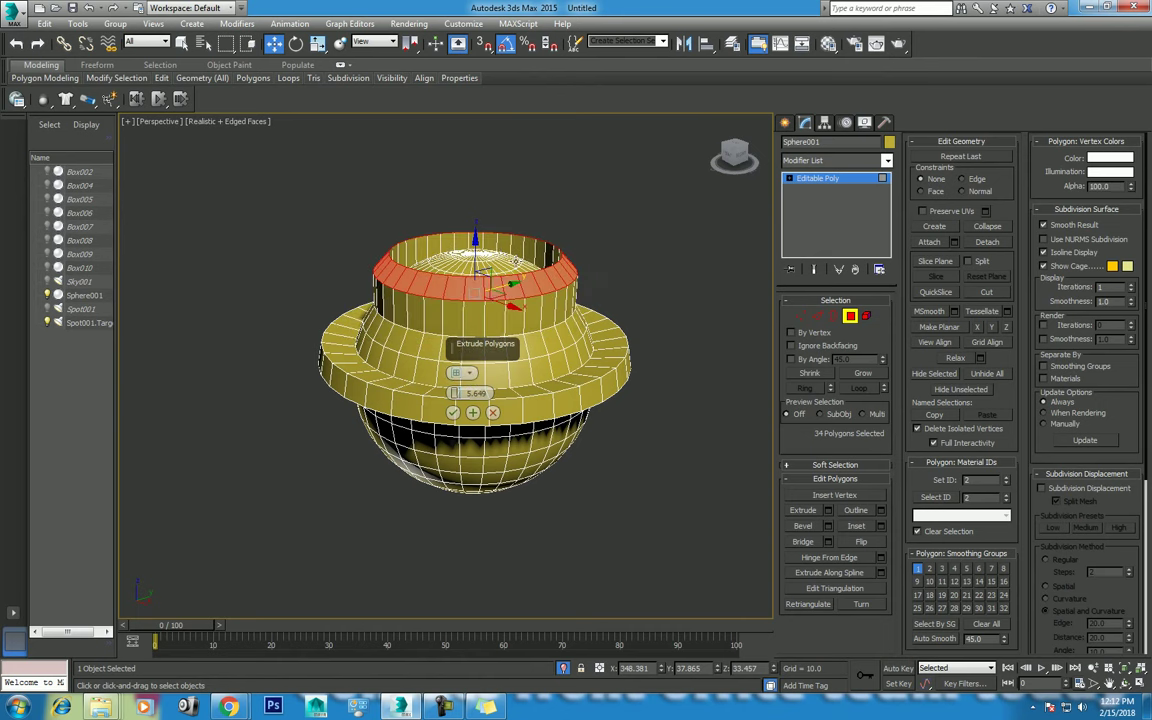
{"action": "left_click", "coordinate": [469, 373]}
{"action": "left_click", "coordinate": [501, 399]}
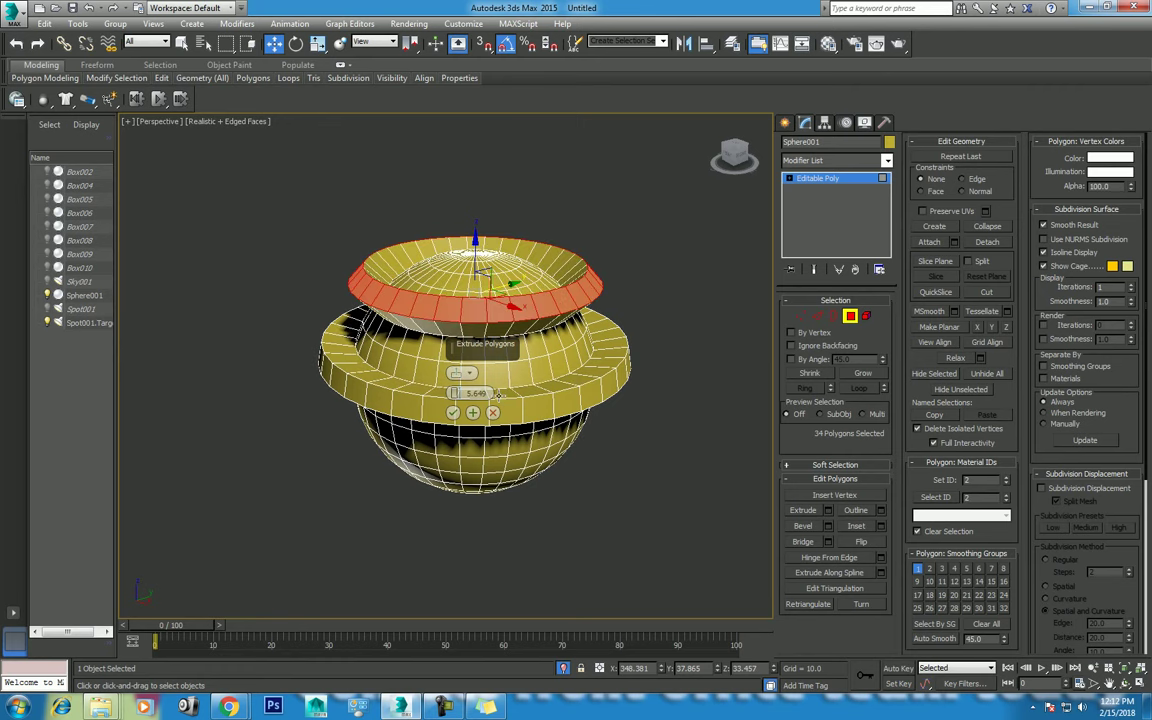
{"action": "left_click", "coordinate": [470, 374]}
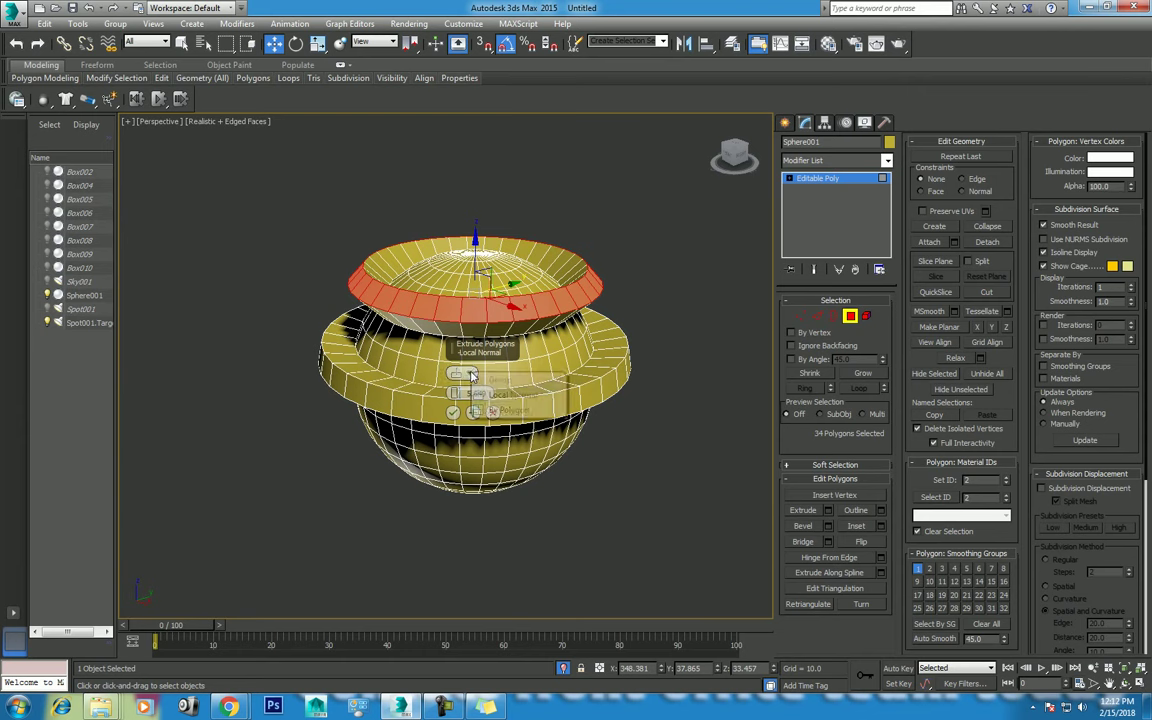
{"action": "left_click", "coordinate": [491, 411]}
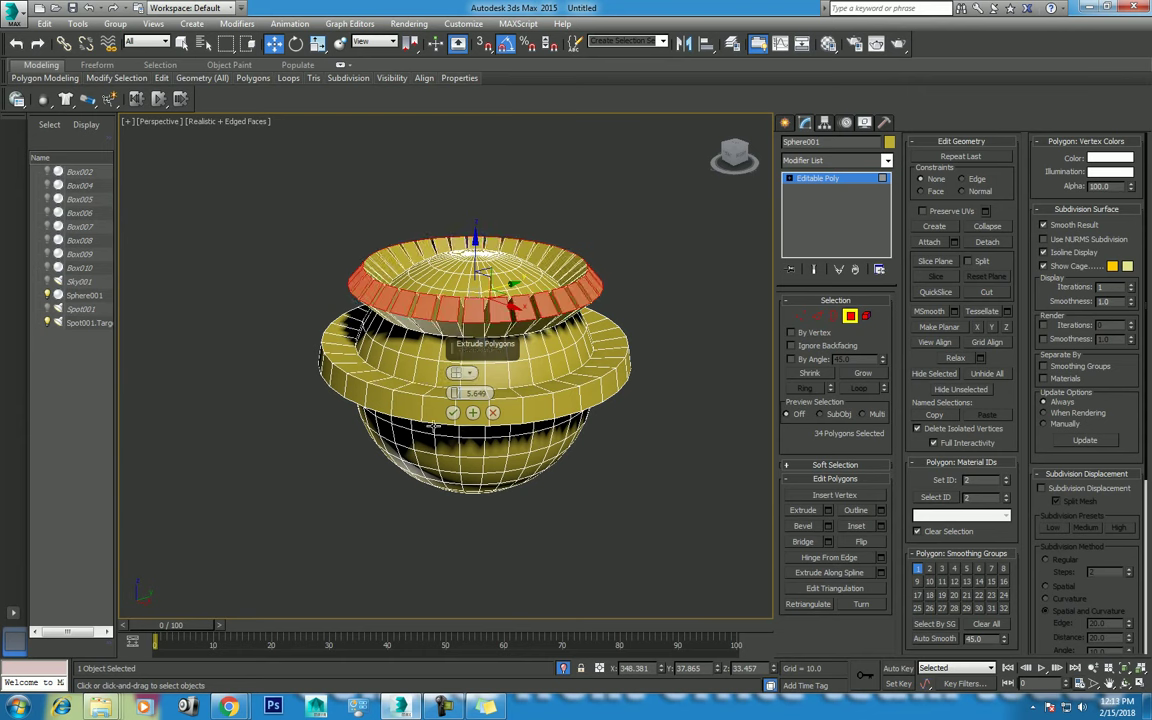
{"action": "left_click", "coordinate": [455, 418]}
Extrude the bottom polygon loop as a Group into a straight base
{"action": "left_click", "coordinate": [455, 418]}
{"action": "scroll", "coordinate": [480, 390], "scroll_direction": "up", "scroll_amount": 2}
{"action": "scroll", "coordinate": [500, 370], "scroll_direction": "up", "scroll_amount": 3}
{"action": "scroll", "coordinate": [520, 352], "scroll_direction": "up", "scroll_amount": 2}
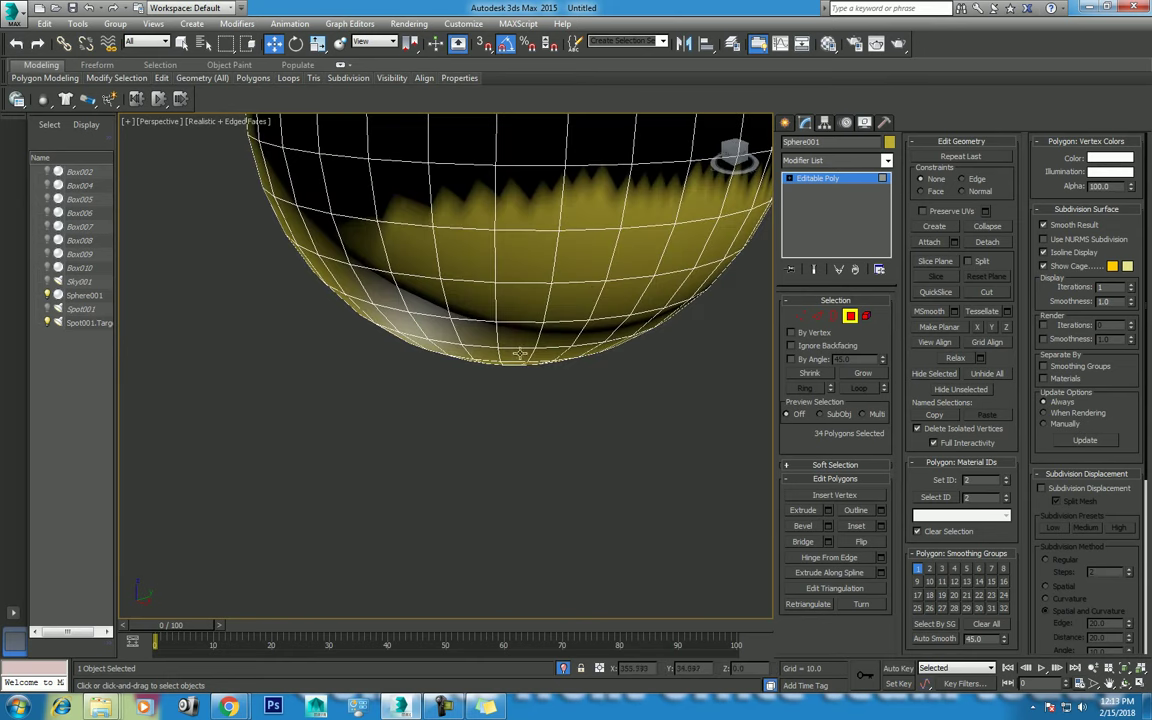
{"action": "left_click", "coordinate": [516, 354]}
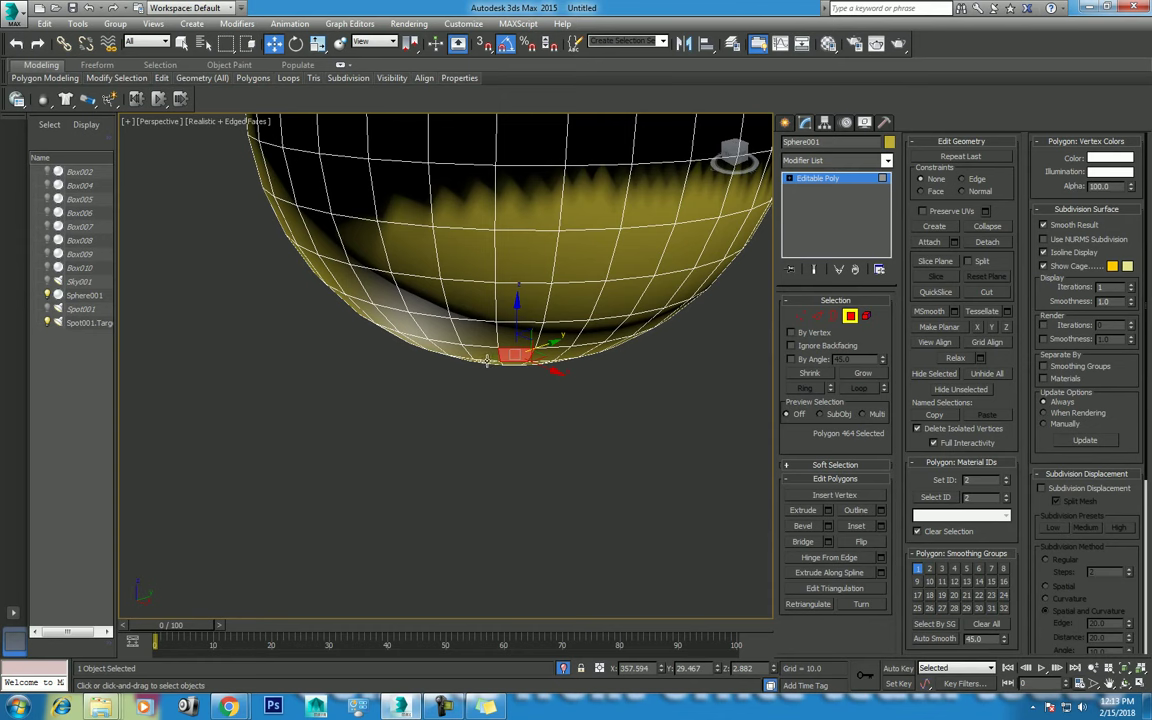
{"action": "left_click", "coordinate": [437, 325], "text": "shift"}
{"action": "right_click", "coordinate": [596, 372]}
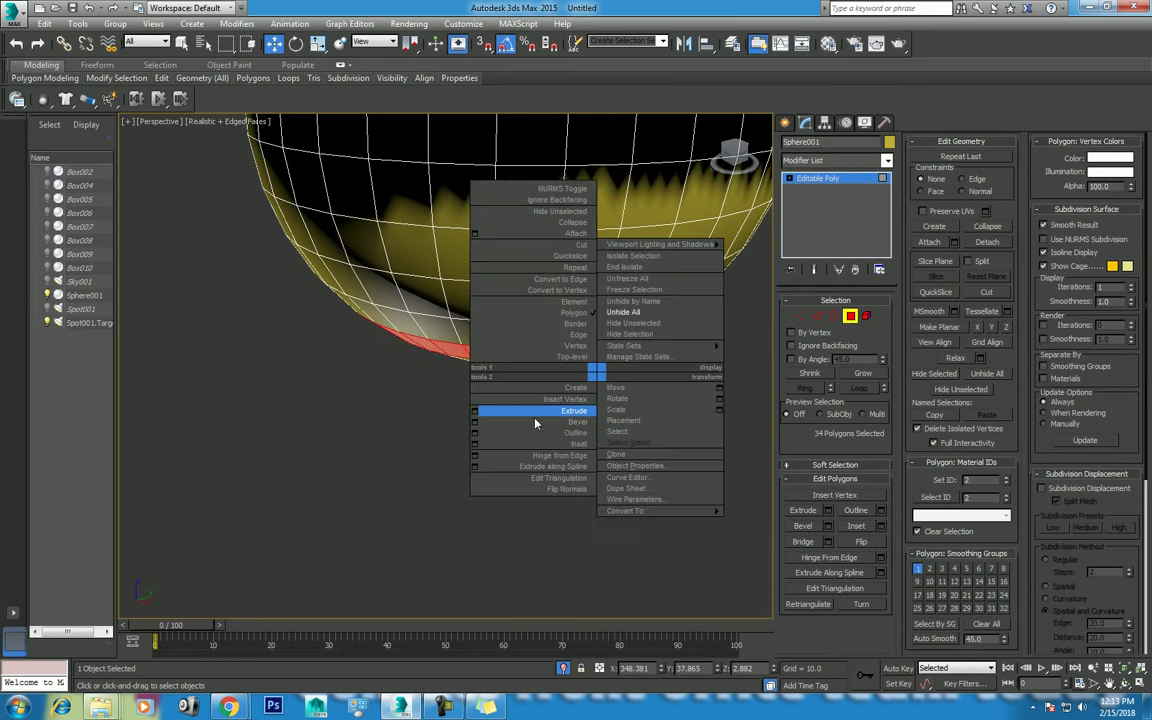
{"action": "left_click", "coordinate": [474, 411]}
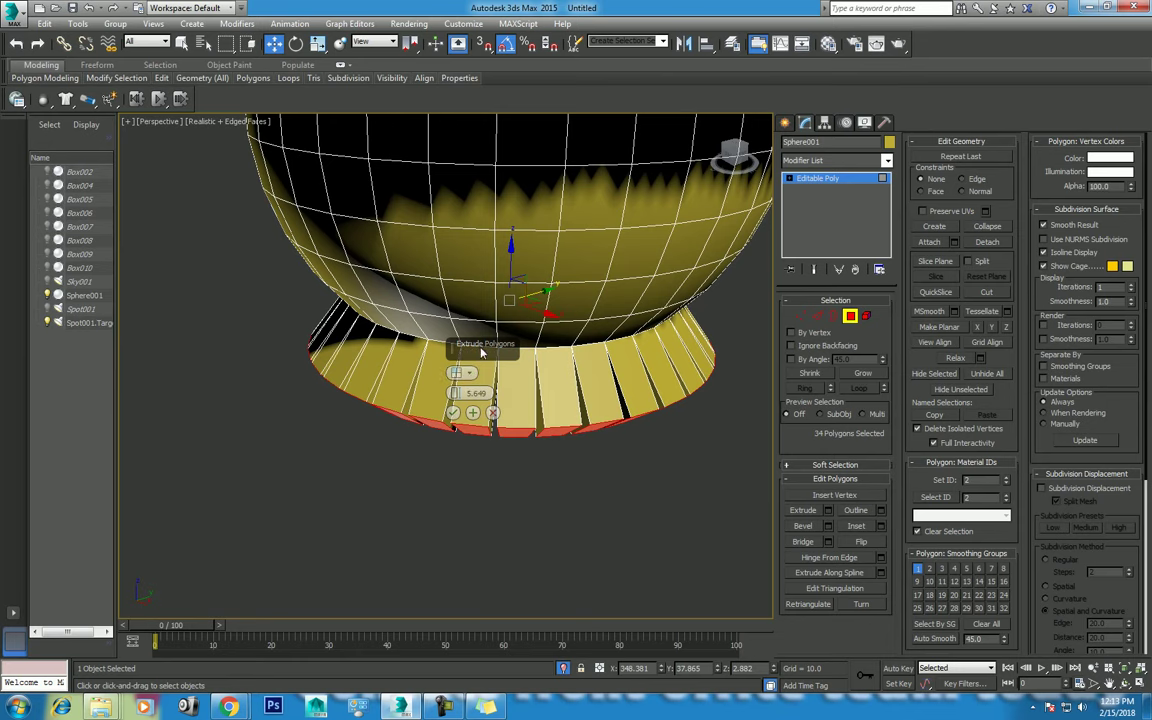
{"action": "left_click", "coordinate": [462, 372]}
{"action": "left_click", "coordinate": [489, 379]}
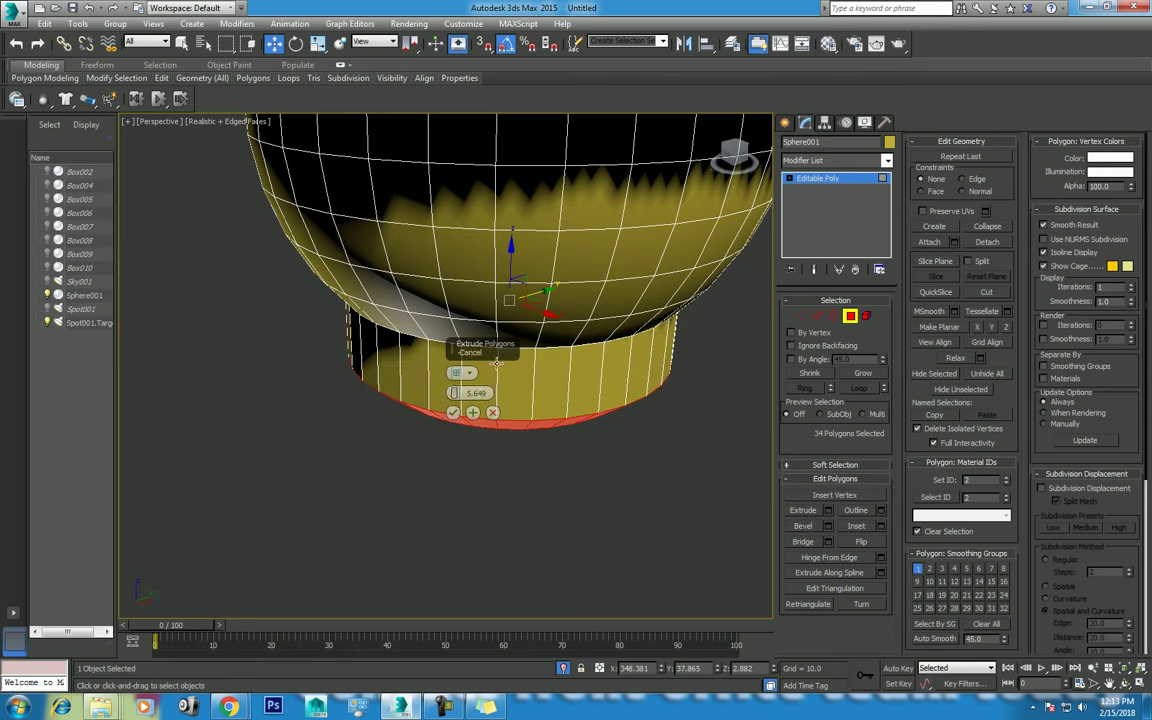
{"action": "middle_click_drag", "start_coordinate": [455, 392], "coordinate": [304, 424], "text": "alt"}
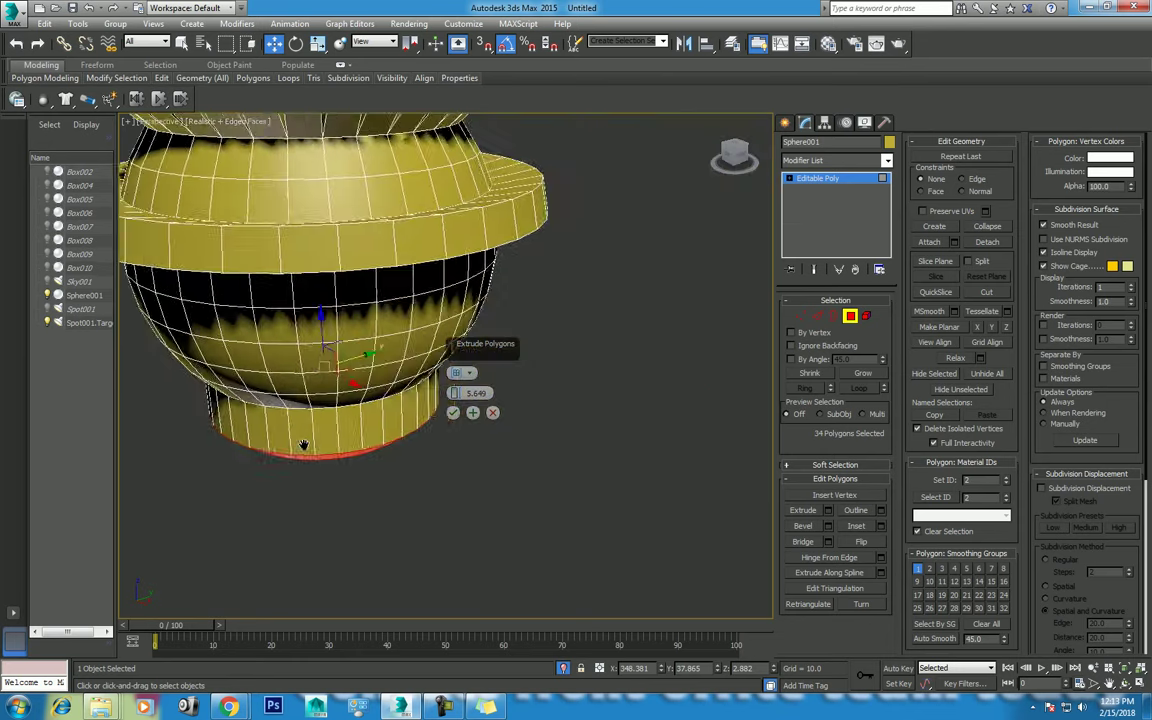
{"action": "left_click", "coordinate": [453, 413]}
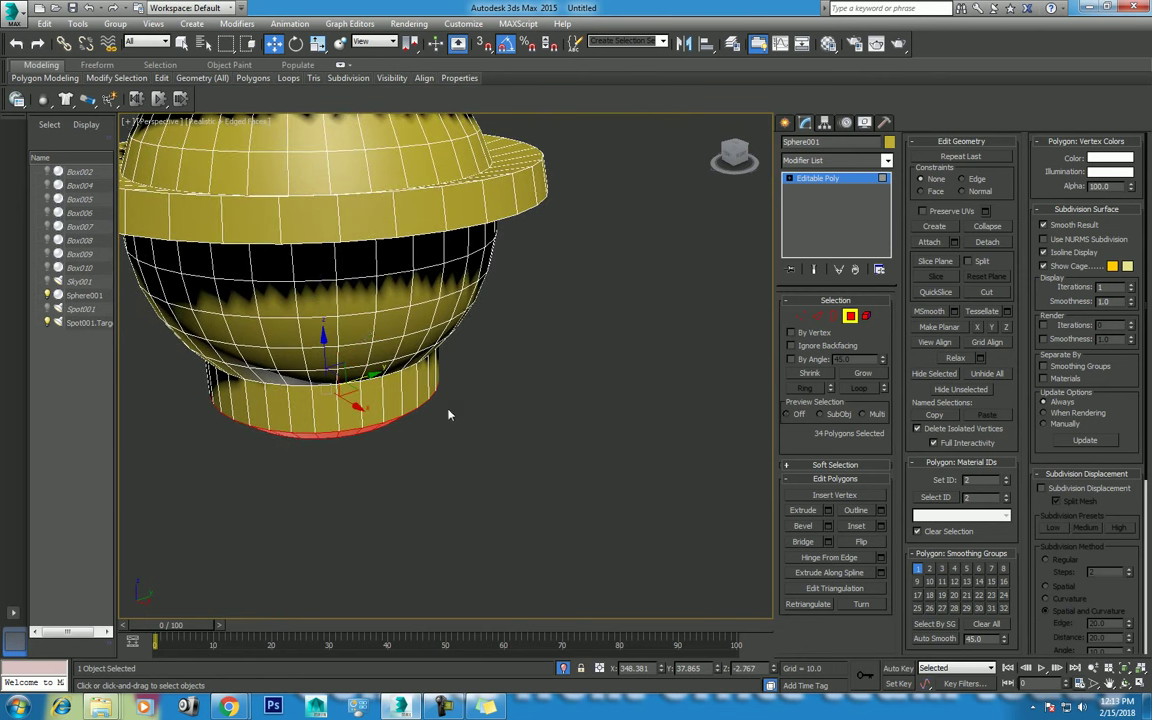
Extrude a lower-half polygon loop by Local Normal into a flared band
{"action": "left_click", "coordinate": [355, 329]}
{"action": "left_click", "coordinate": [385, 327], "text": "shift"}
{"action": "right_click", "coordinate": [537, 336]}
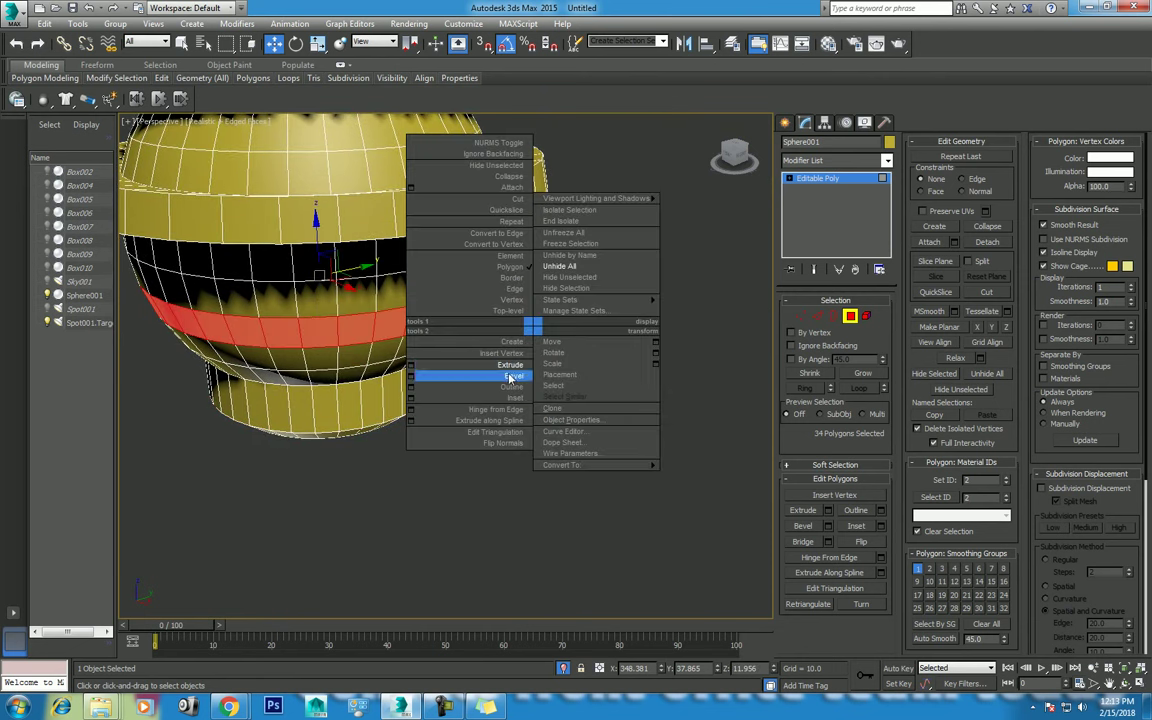
{"action": "left_click", "coordinate": [411, 375]}
{"action": "left_click", "coordinate": [465, 372]}
{"action": "left_click", "coordinate": [462, 355]}
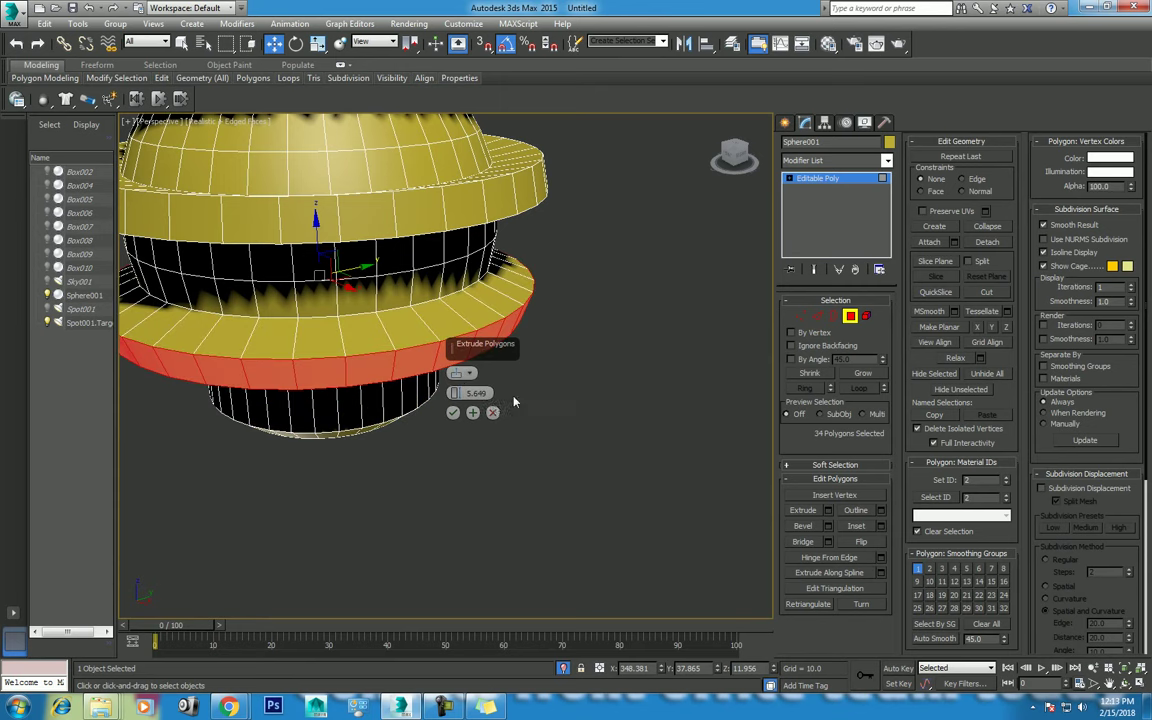
{"action": "left_click", "coordinate": [453, 412]}
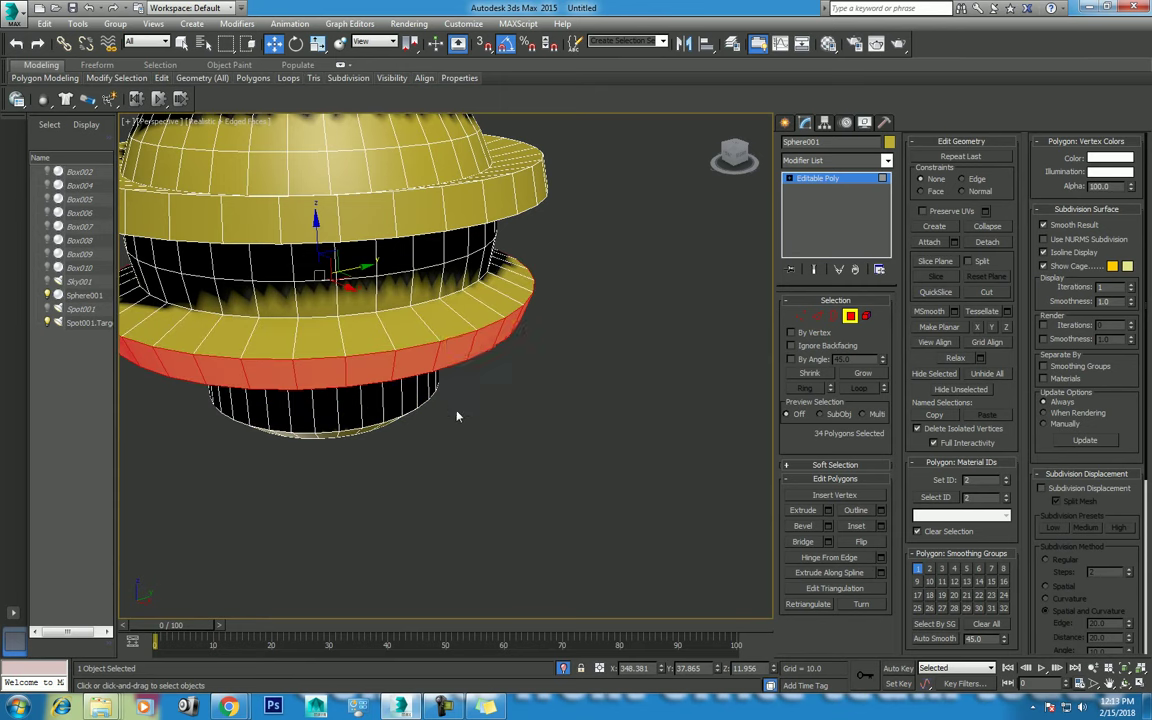
Extrude another middle polygon loop By Polygon into a band of separate blocks
{"action": "key", "text": "z"}
{"action": "scroll", "coordinate": [521, 358], "scroll_direction": "up", "scroll_amount": 5}
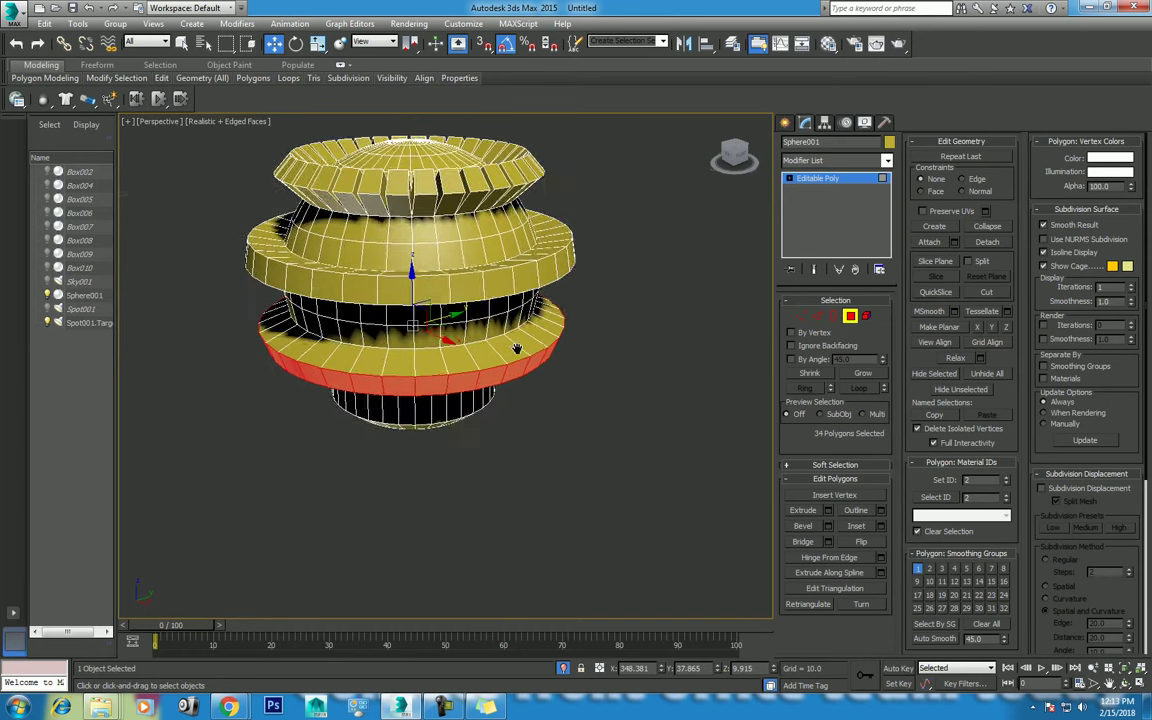
{"action": "left_click", "coordinate": [398, 300]}
{"action": "left_click", "coordinate": [375, 288], "text": "shift"}
{"action": "right_click", "coordinate": [617, 318]}
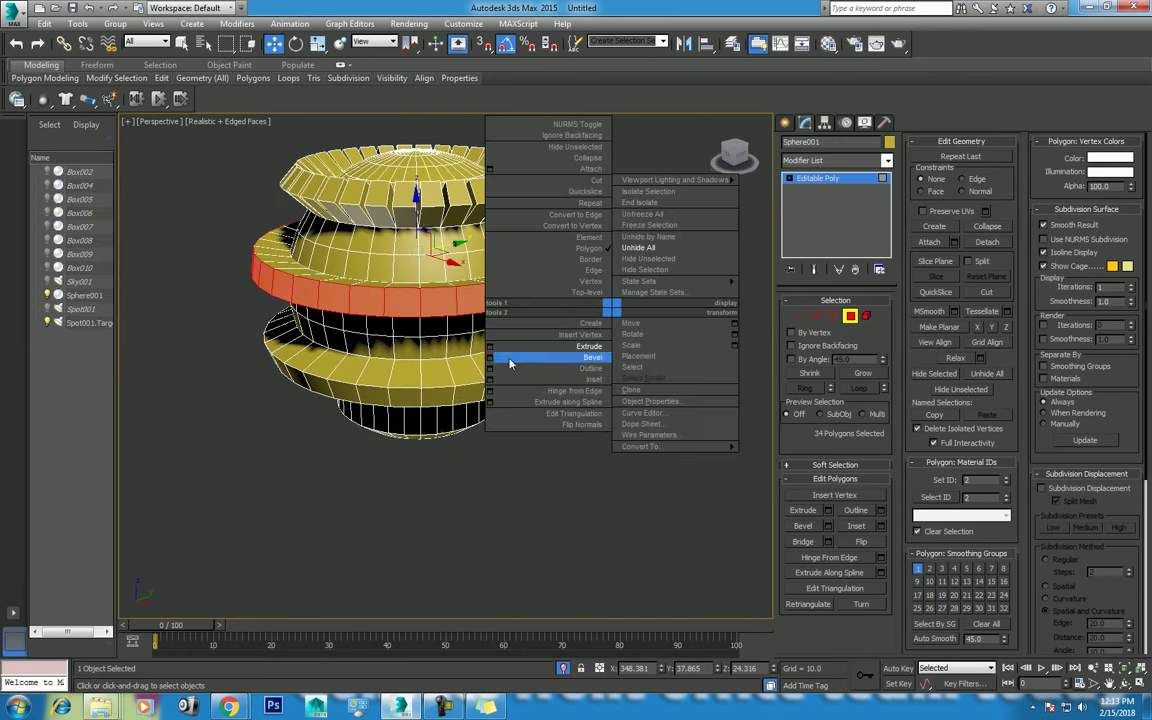
{"action": "left_click", "coordinate": [553, 342]}
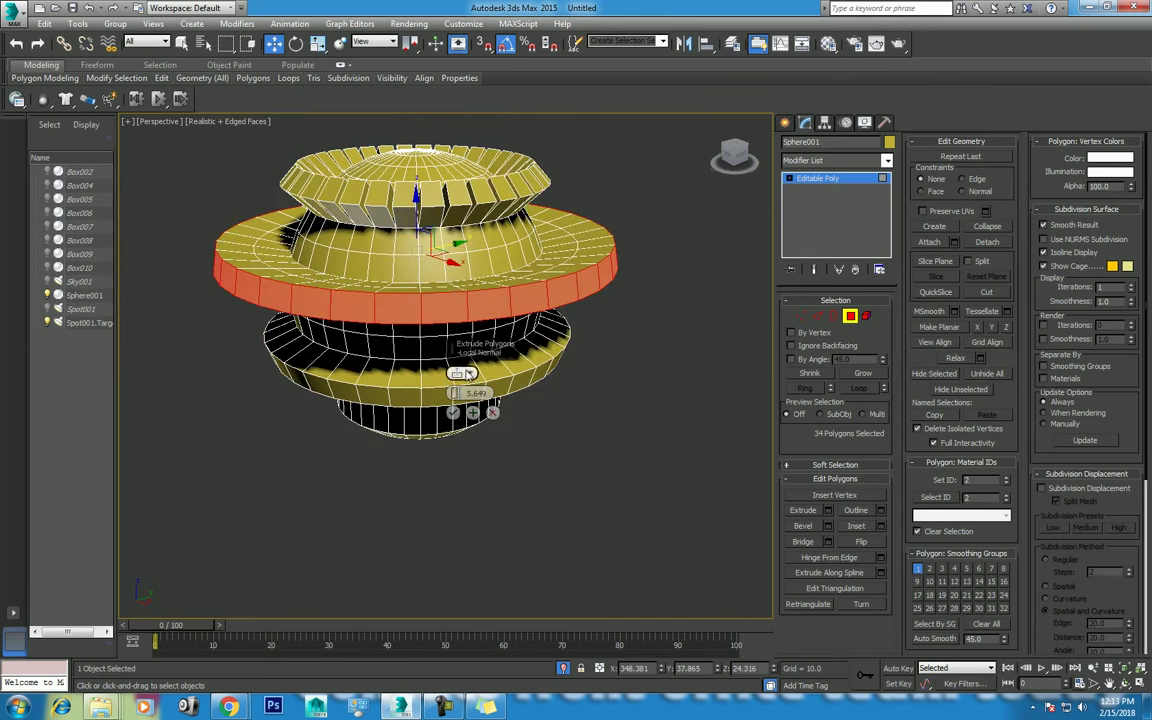
{"action": "left_click", "coordinate": [460, 372]}
{"action": "left_click", "coordinate": [500, 409]}
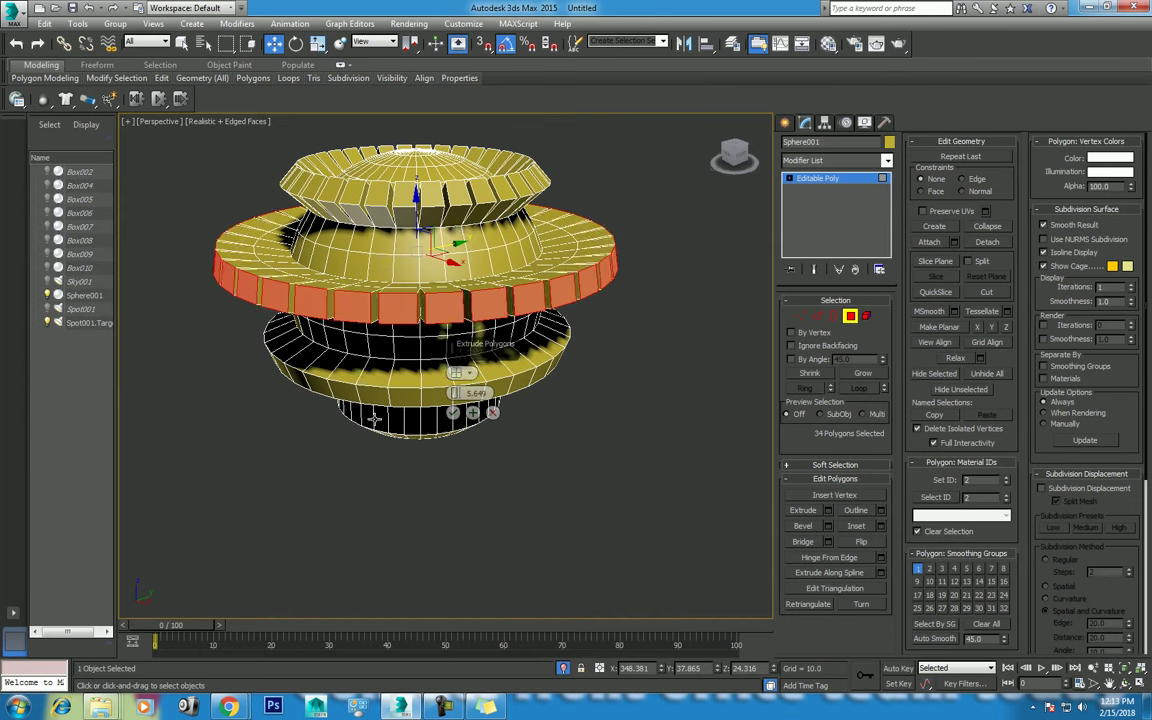
{"action": "left_click", "coordinate": [452, 413]}
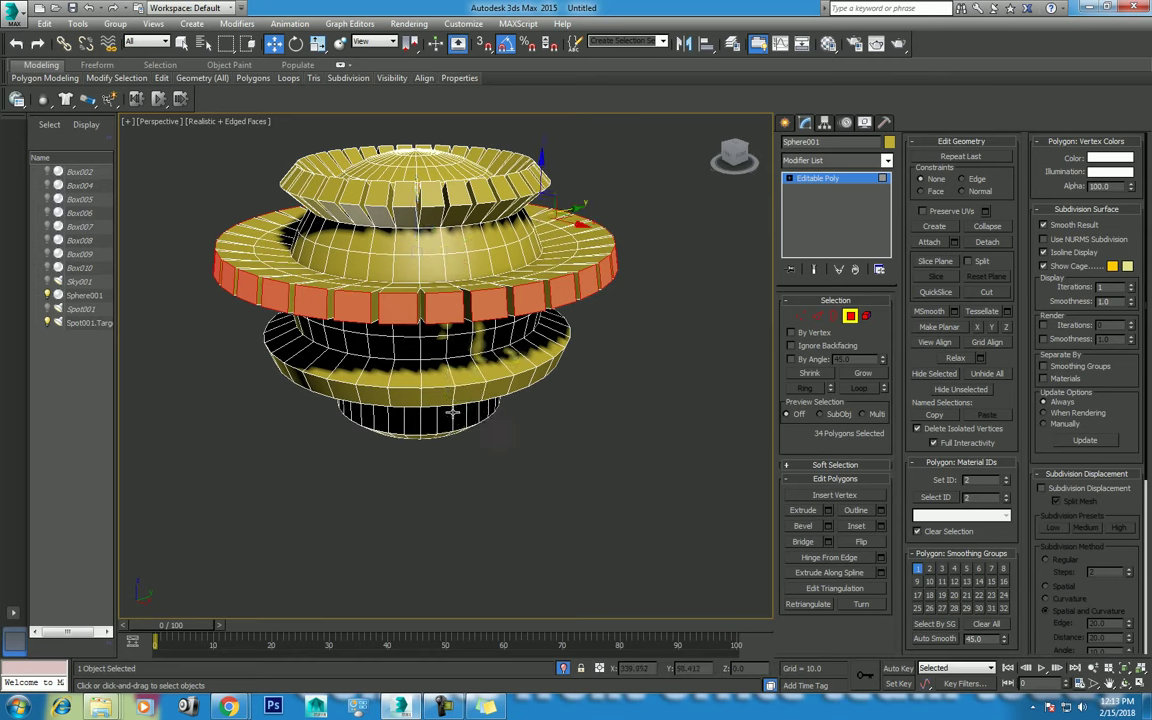
{"action": "middle_click_drag", "start_coordinate": [452, 413], "coordinate": [451, 321], "text": "alt"}
Return to object level and Unhide All the hidden demo boxes
{"action": "right_click", "coordinate": [451, 321]}
{"action": "left_click", "coordinate": [428, 305]}
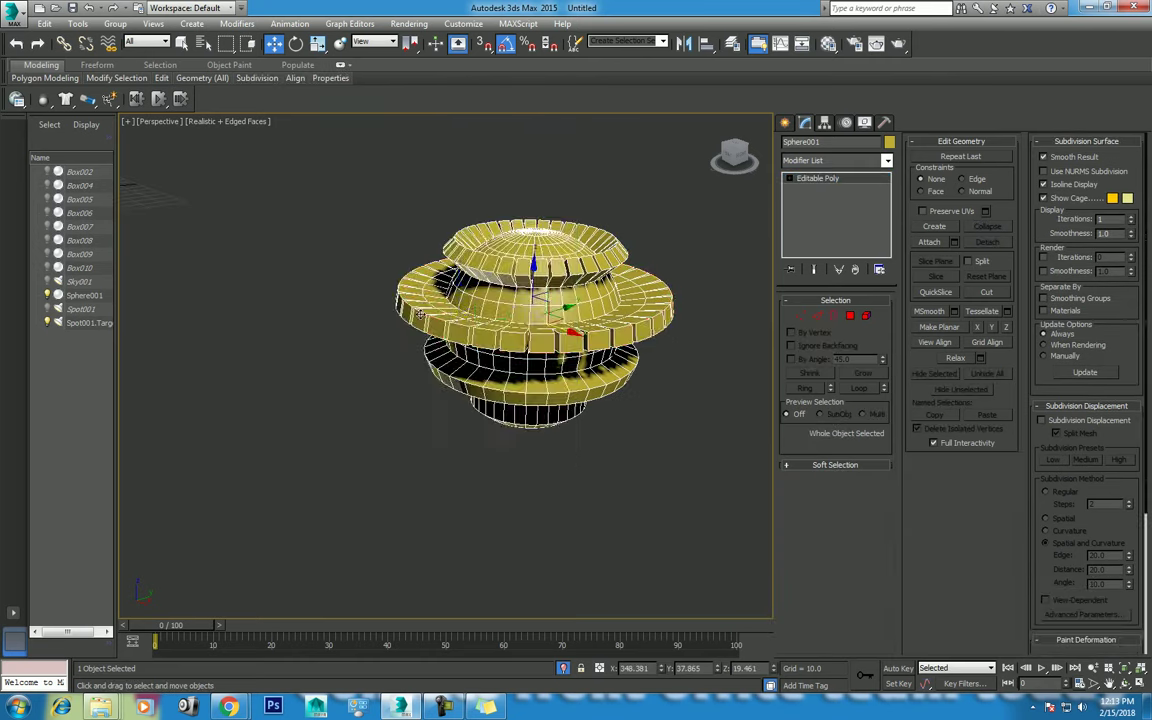
{"action": "scroll", "coordinate": [491, 369], "scroll_direction": "down", "scroll_amount": 5}
{"action": "right_click", "coordinate": [491, 369]}
{"action": "left_click", "coordinate": [527, 314]}
Nudge the sphere slightly left and shift the Extrude label to the right
{"action": "mouse_move", "coordinate": [444, 329]}
{"action": "middle_mouse_down", "text": "alt"}
{"action": "mouse_move", "coordinate": [499, 355]}
{"action": "mouse_move", "coordinate": [518, 341]}
{"action": "mouse_move", "coordinate": [459, 368]}
{"action": "middle_mouse_up", "text": "alt"}
{"action": "key", "text": "t"}
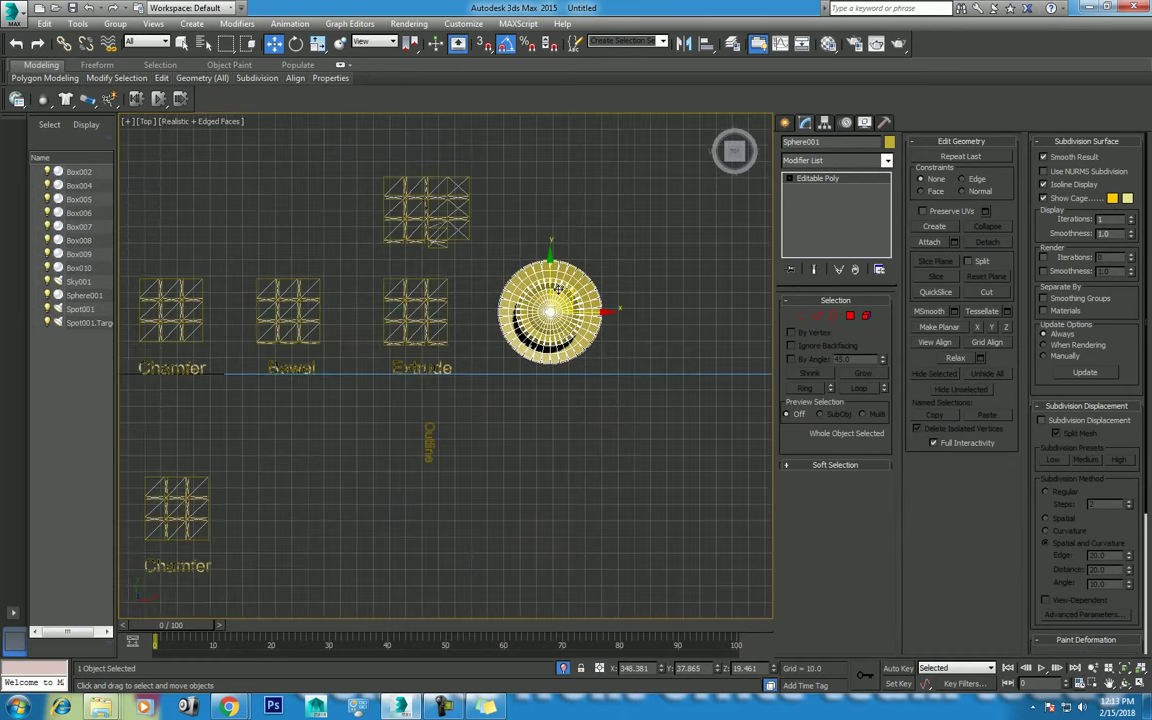
{"action": "left_click_drag", "start_coordinate": [572, 295], "coordinate": [552, 295]}
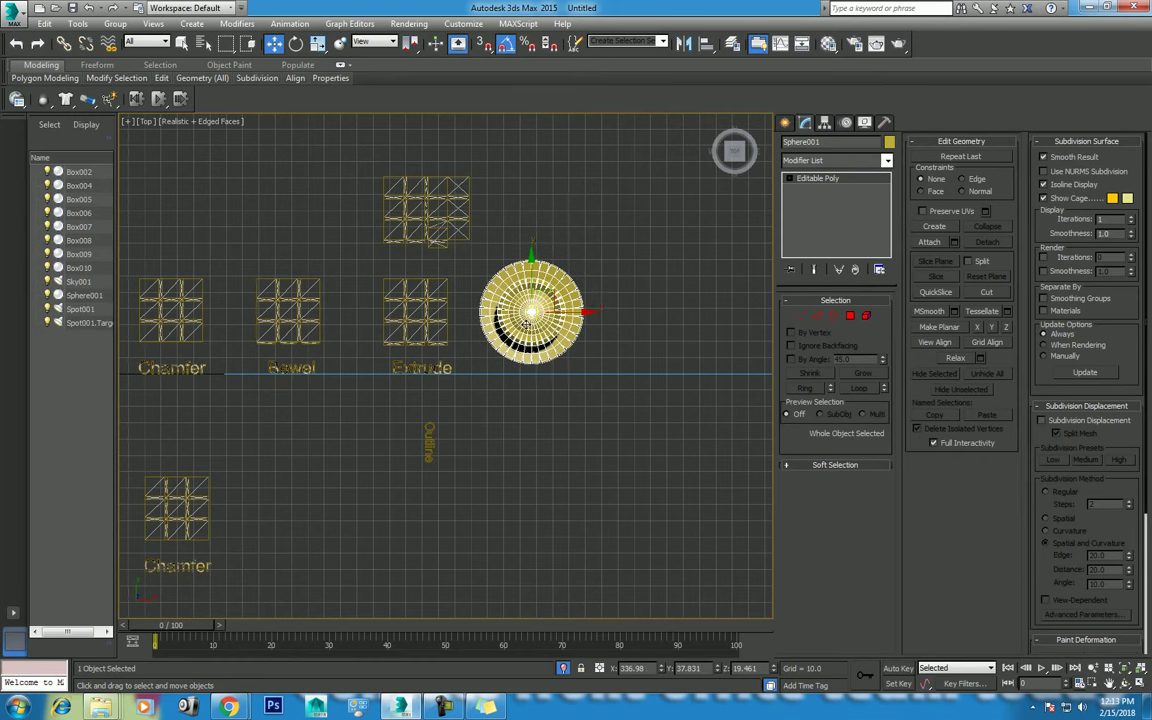
{"action": "middle_click_drag", "start_coordinate": [552, 295], "coordinate": [468, 371], "text": "alt"}
{"action": "key", "text": "p"}
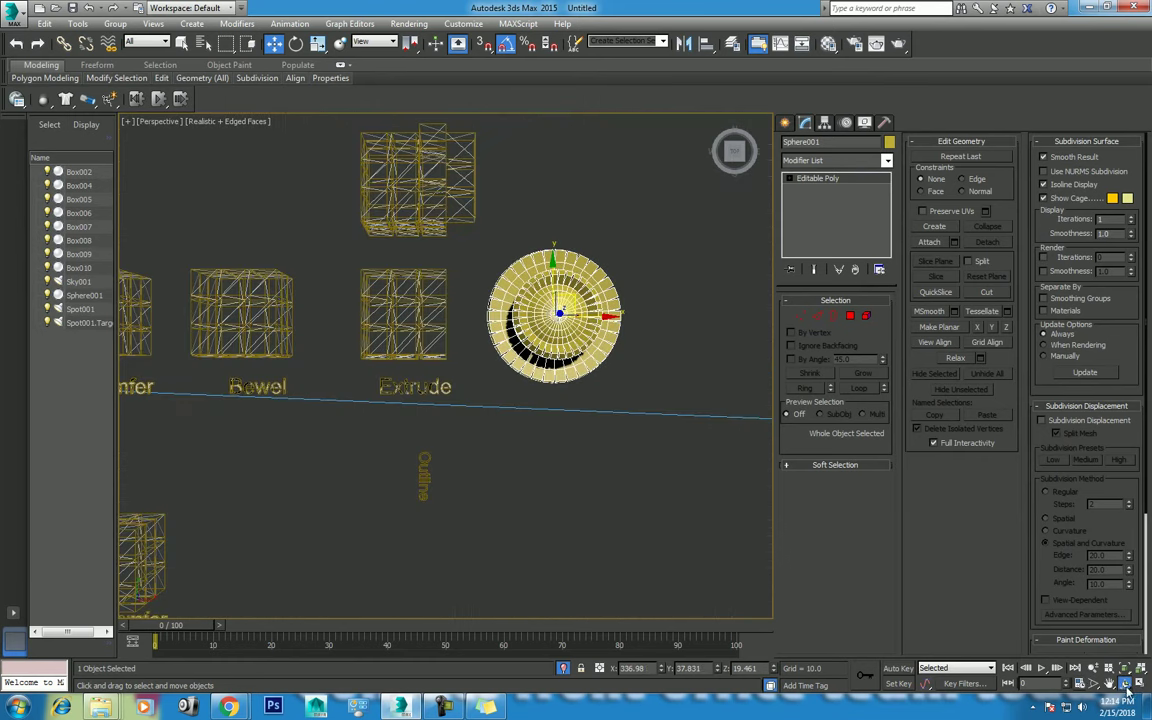
{"action": "left_click", "coordinate": [1124, 684]}
{"action": "mouse_move", "coordinate": [525, 430]}
{"action": "left_mouse_down"}
{"action": "mouse_move", "coordinate": [555, 386]}
{"action": "mouse_move", "coordinate": [496, 358]}
{"action": "left_mouse_up"}
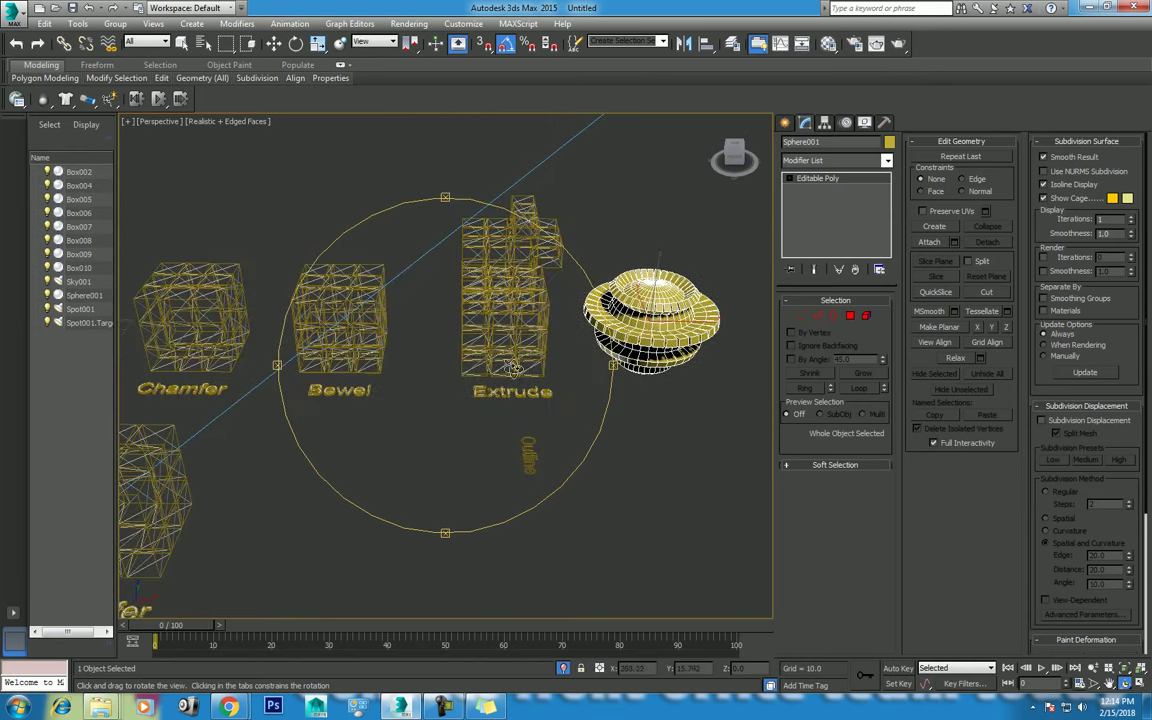
{"action": "right_click", "coordinate": [464, 417]}
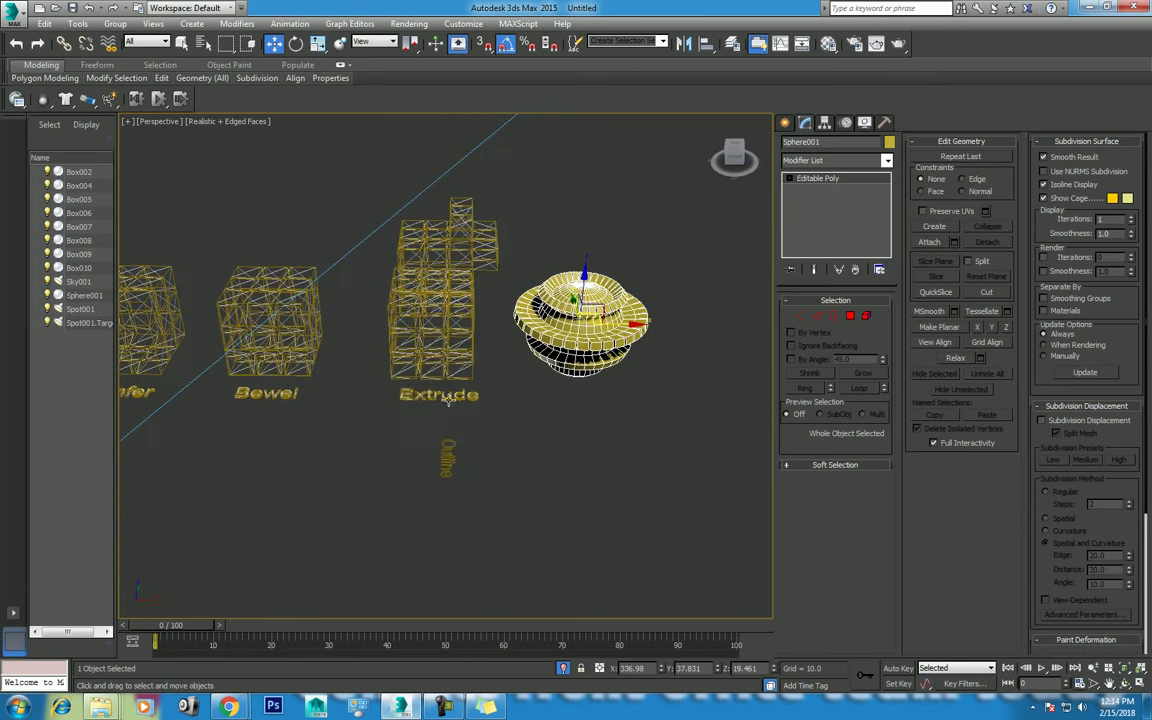
{"action": "left_click", "coordinate": [448, 397]}
{"action": "left_click_drag", "start_coordinate": [498, 398], "coordinate": [565, 400]}
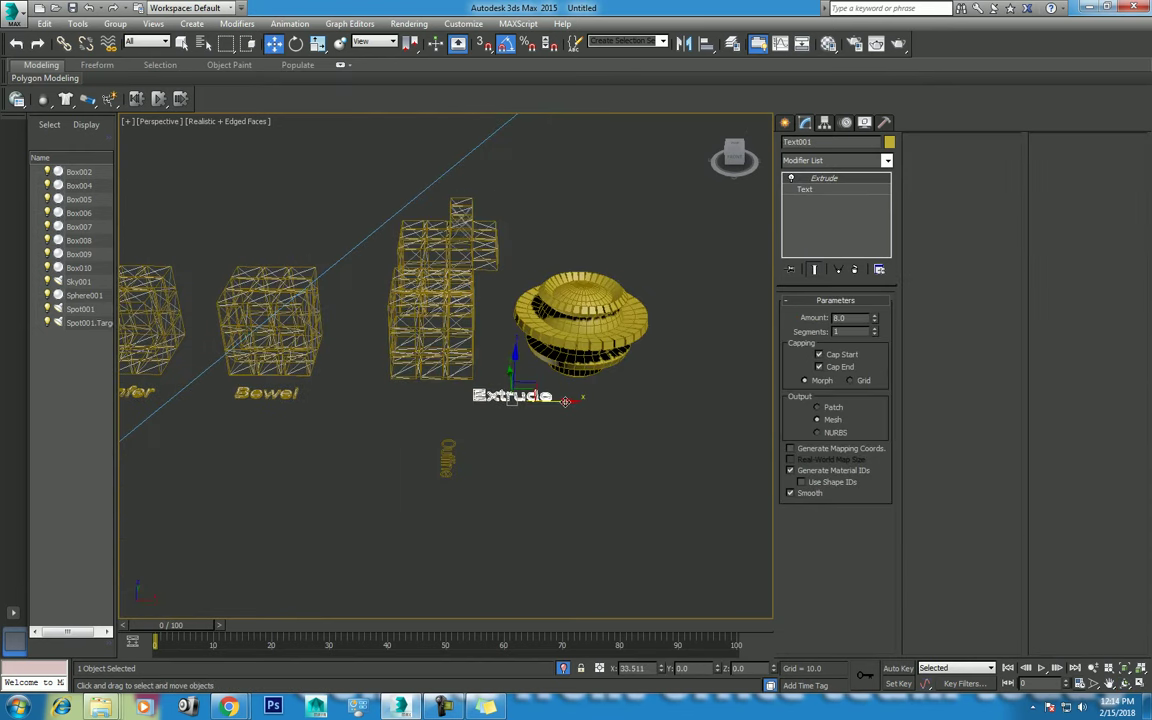
Turn off Edged Faces display and reselect the sphere
{"action": "key", "text": "F4"}
{"action": "middle_click_drag", "start_coordinate": [490, 450], "coordinate": [548, 453]}
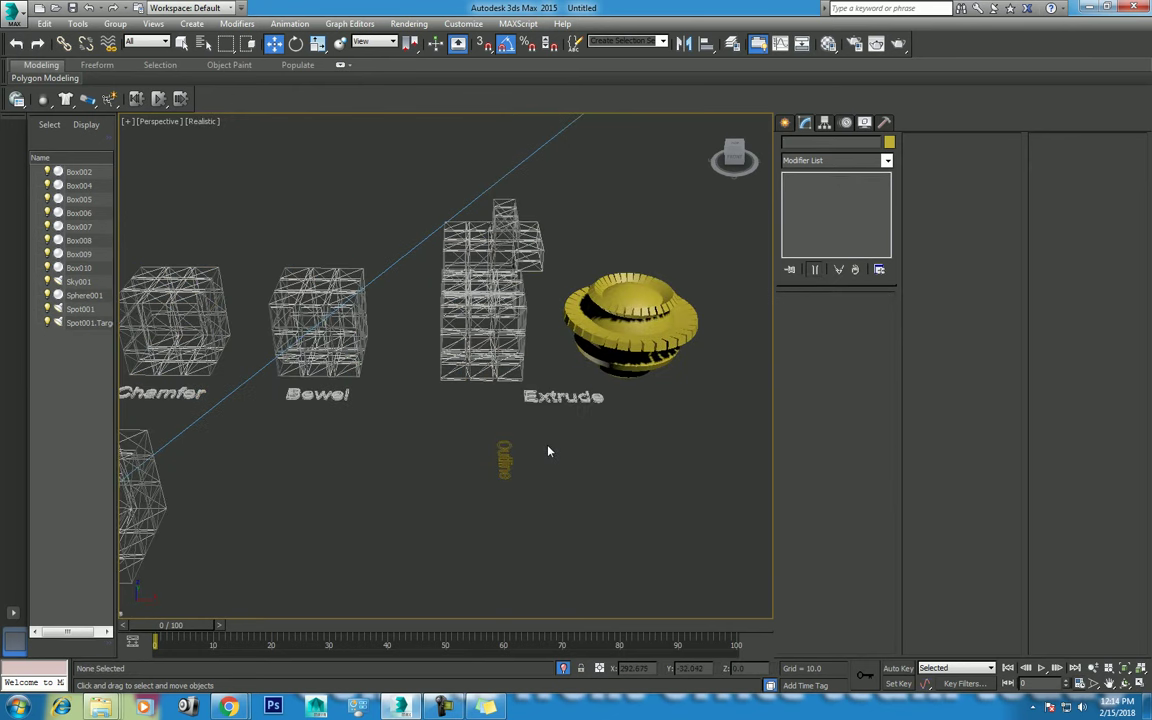
{"action": "left_click", "coordinate": [570, 314]}
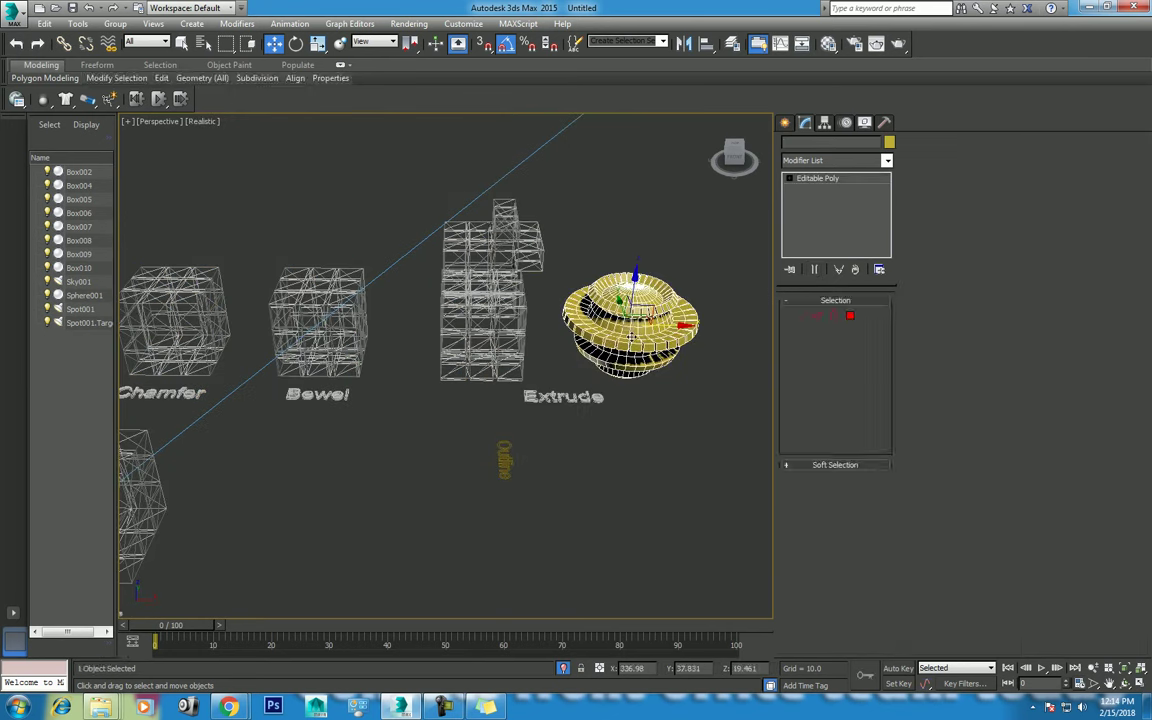
{"action": "scroll", "coordinate": [561, 362], "scroll_direction": "down", "scroll_amount": 3}
{"action": "mouse_move", "coordinate": [480, 340]}
{"action": "middle_mouse_down"}
{"action": "mouse_move", "coordinate": [335, 318]}
{"action": "mouse_move", "coordinate": [368, 322]}
{"action": "middle_mouse_up"}
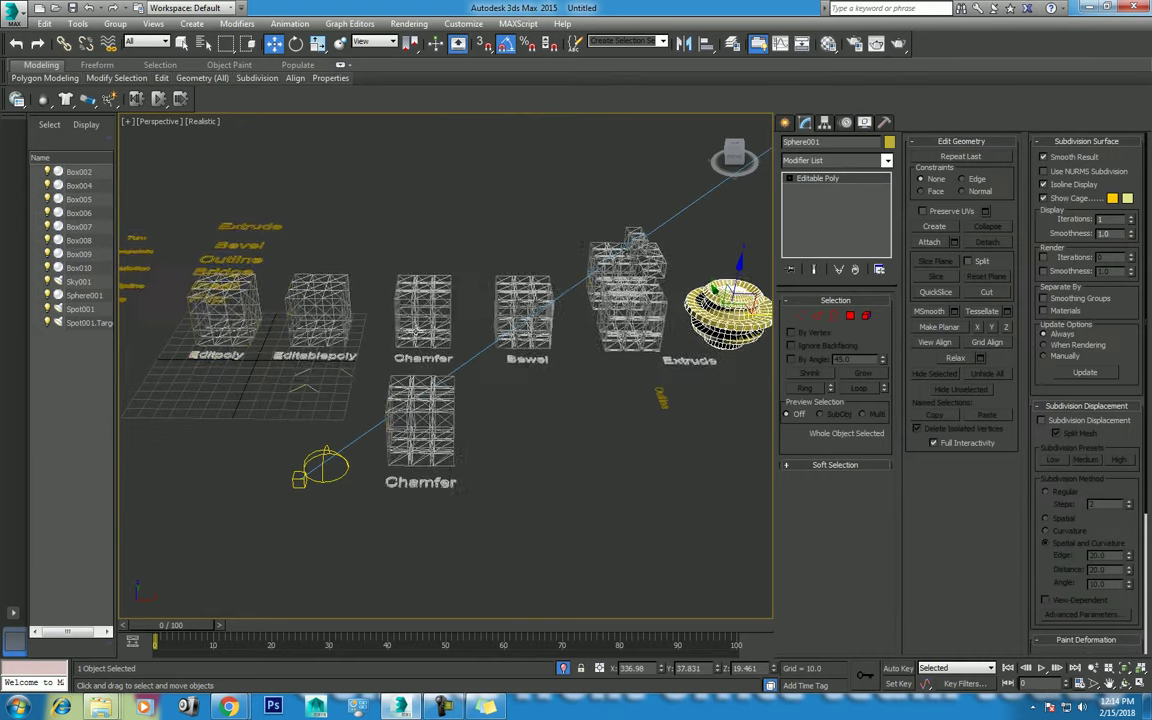
Set the viewport to plain Shaded display and select the Editpoly box in Top view
{"action": "left_click", "coordinate": [222, 300]}
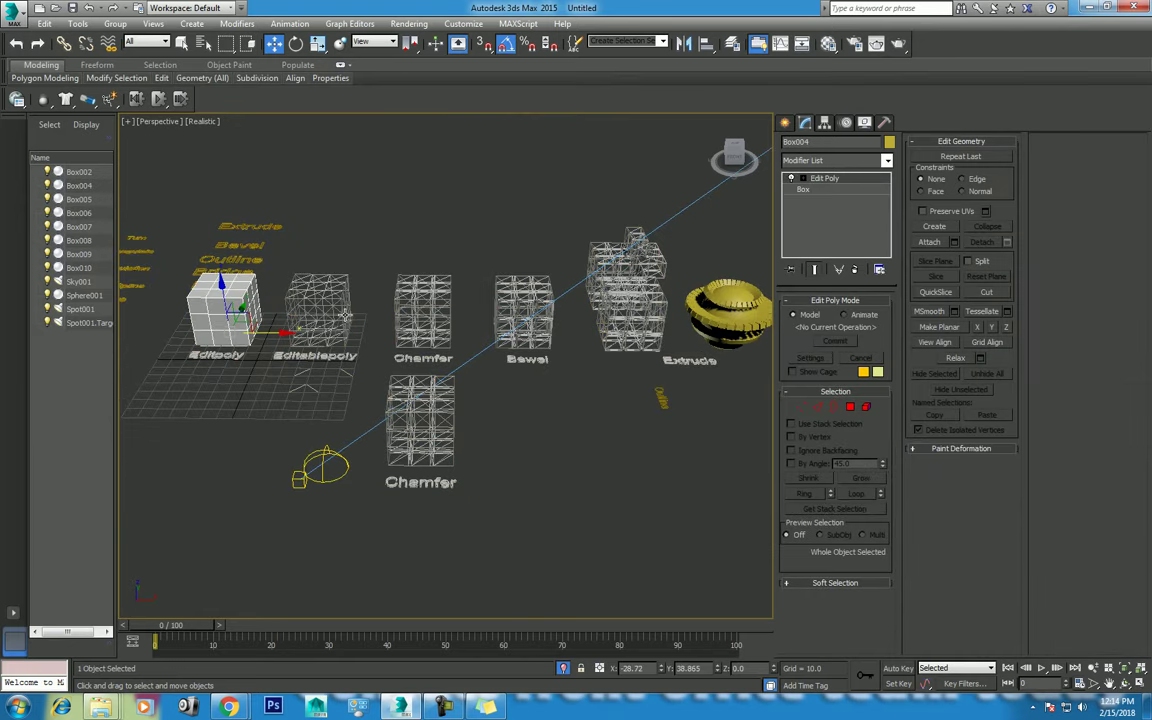
{"action": "left_click", "coordinate": [203, 121]}
{"action": "left_click", "coordinate": [245, 148]}
{"action": "left_click", "coordinate": [340, 299]}
{"action": "left_click", "coordinate": [225, 322]}
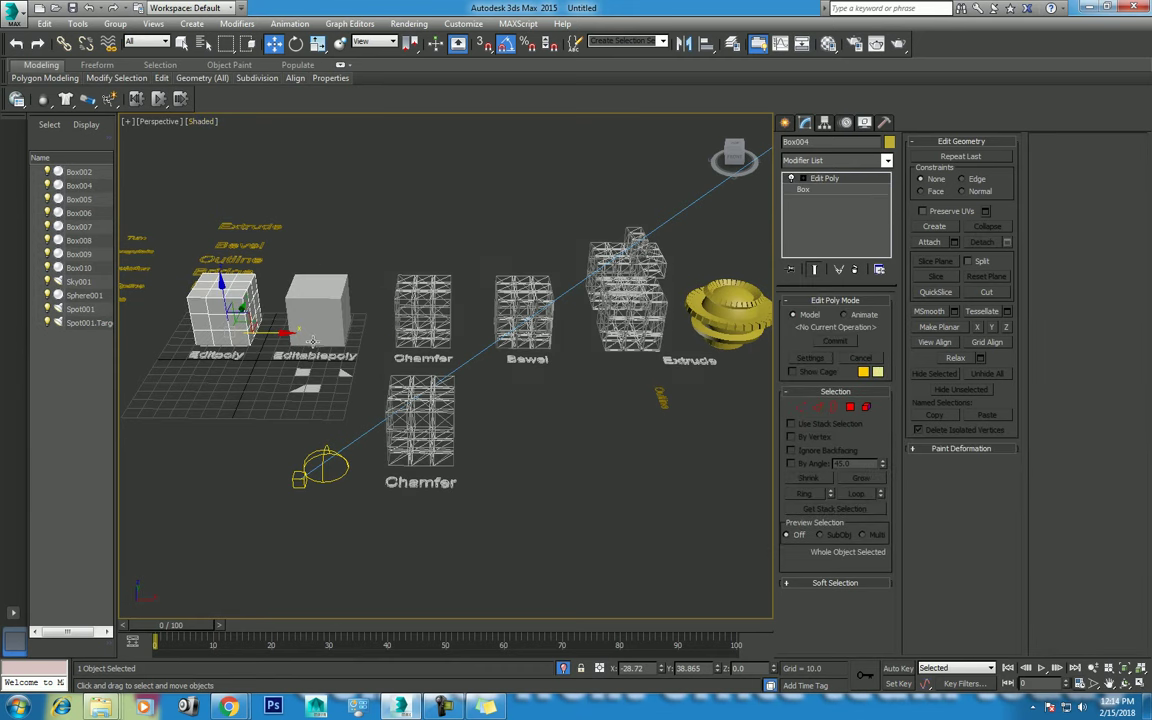
{"action": "key", "text": "t"}
Shift-drag a copy of the Editpoly box below the row, creating Box011
{"action": "left_click_drag", "start_coordinate": [291, 277], "coordinate": [551, 425], "text": "shift"}
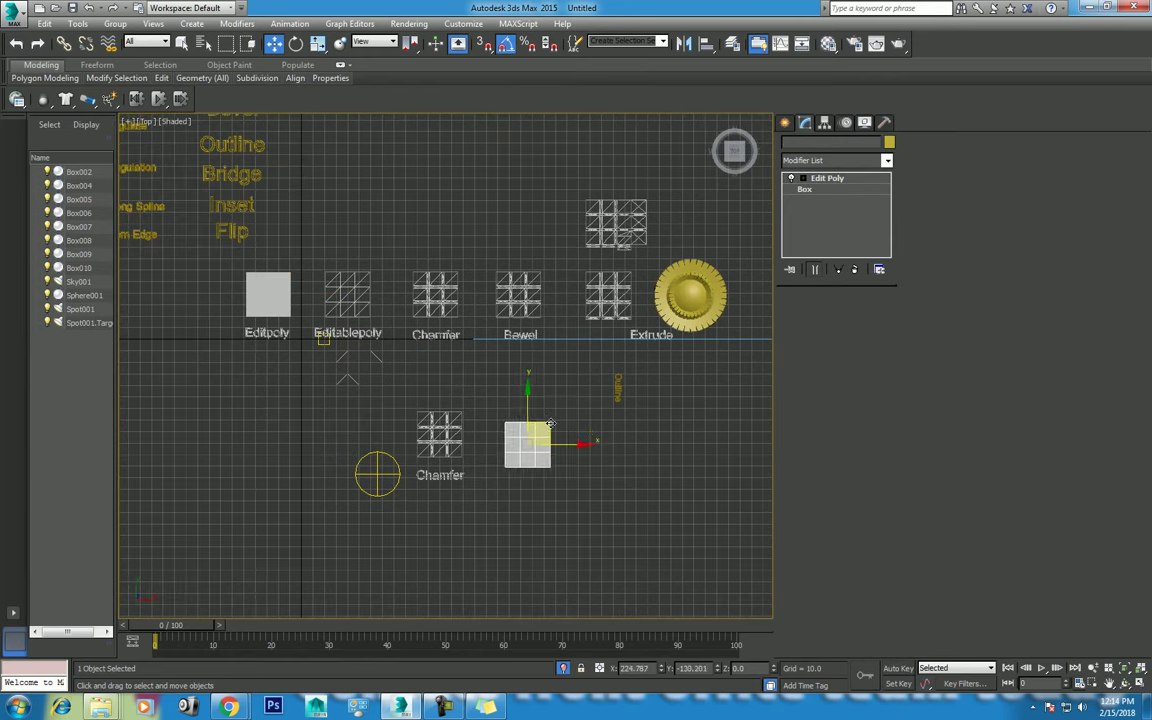
{"action": "left_click_drag", "start_coordinate": [551, 425], "coordinate": [555, 420], "text": "shift"}
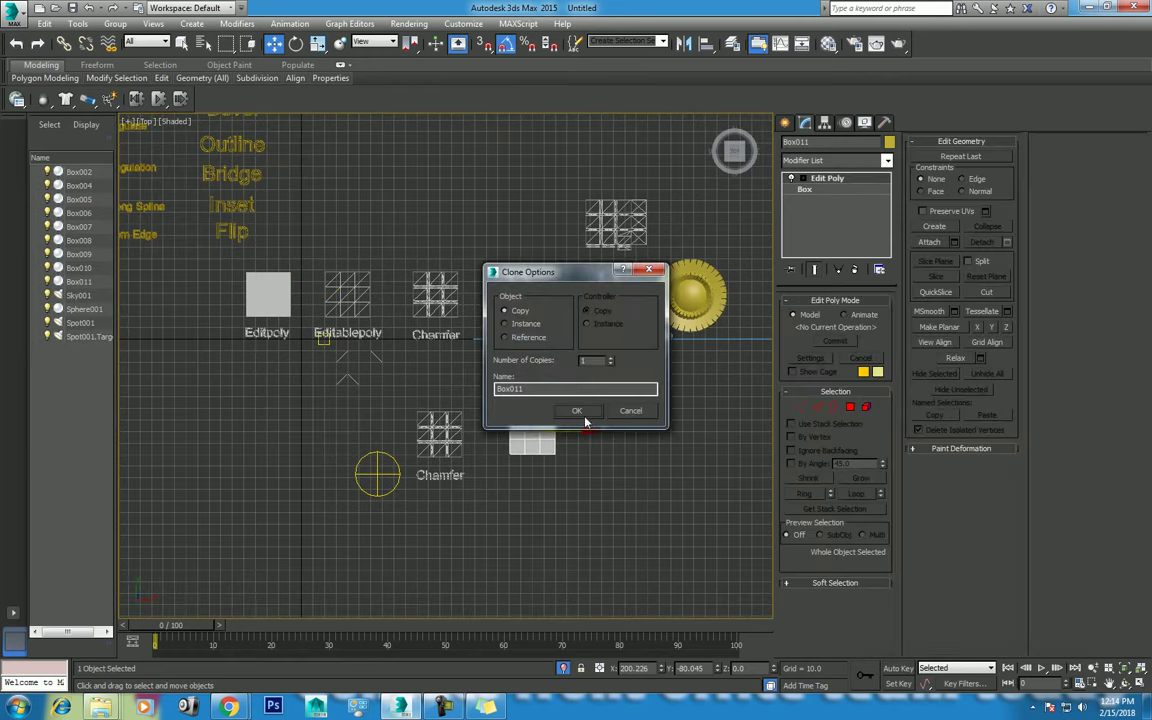
{"action": "left_click", "coordinate": [576, 410]}
{"action": "key", "text": "p"}
{"action": "scroll", "coordinate": [472, 450], "scroll_direction": "up", "scroll_amount": 2}
{"action": "scroll", "coordinate": [548, 397], "scroll_direction": "up", "scroll_amount": 2}
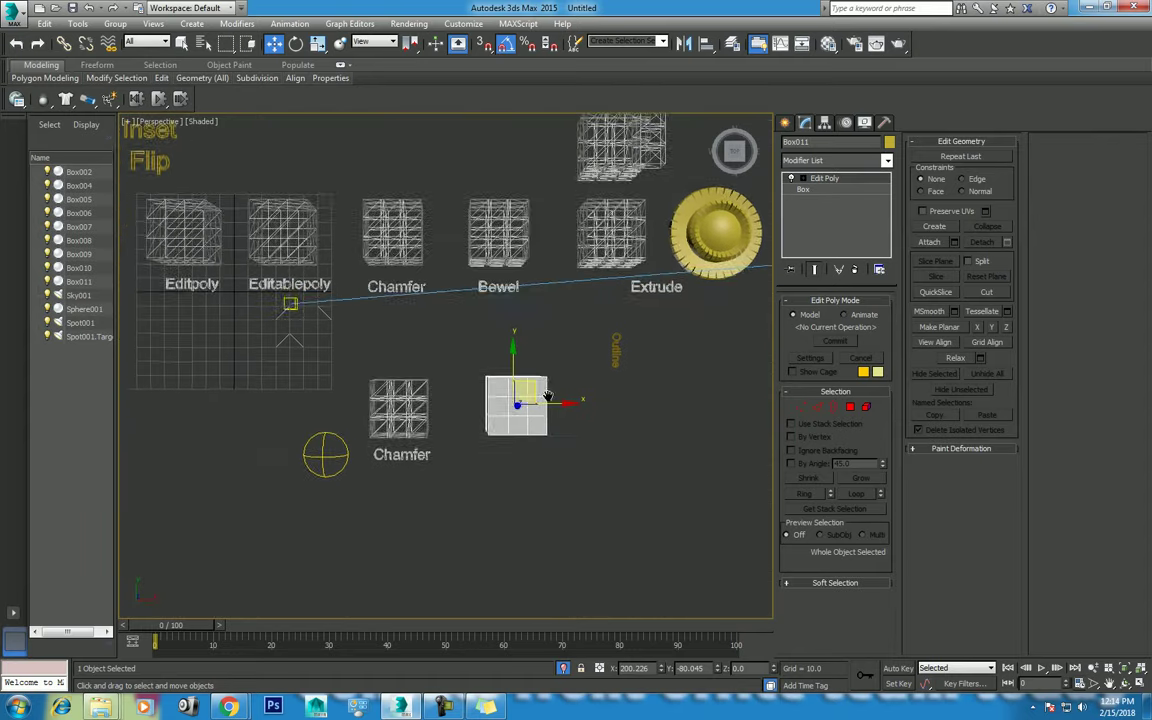
{"action": "scroll", "coordinate": [548, 397], "scroll_direction": "down", "scroll_amount": 1}
{"action": "scroll", "coordinate": [500, 435], "scroll_direction": "down", "scroll_amount": 1}
Turn on grid snapping and place Box011 above the lower Chamfer label
{"action": "key", "text": "t"}
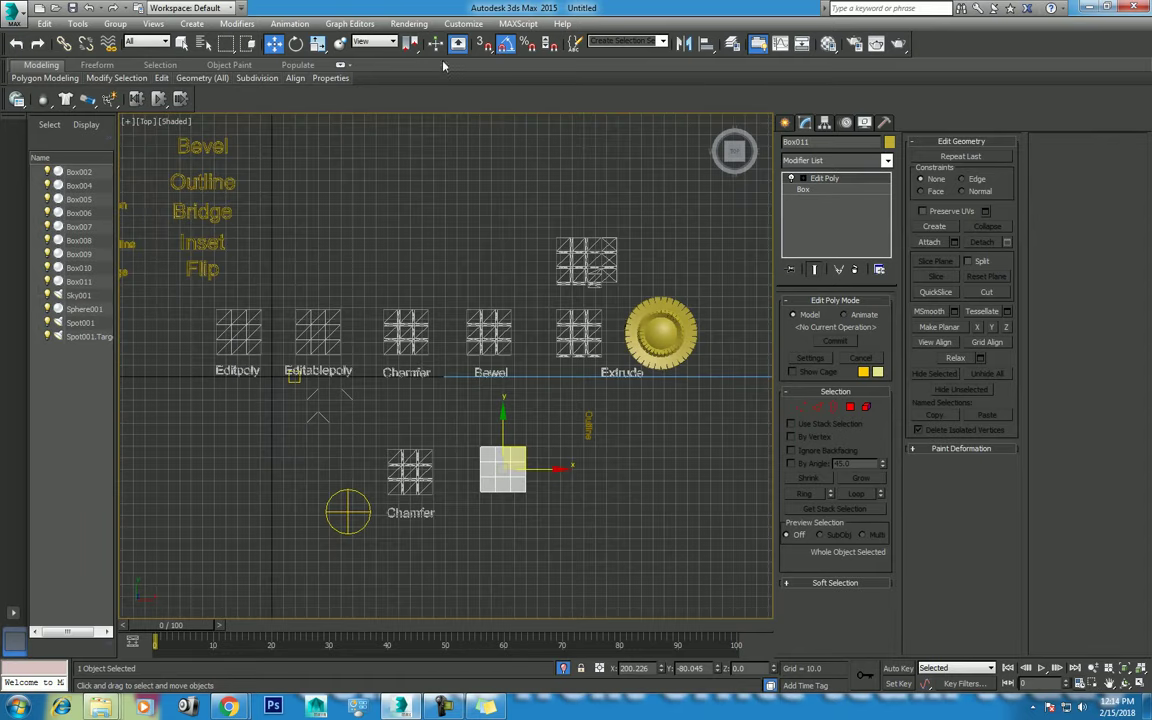
{"action": "left_click", "coordinate": [483, 43]}
{"action": "scroll", "coordinate": [437, 386], "scroll_direction": "up", "scroll_amount": 2}
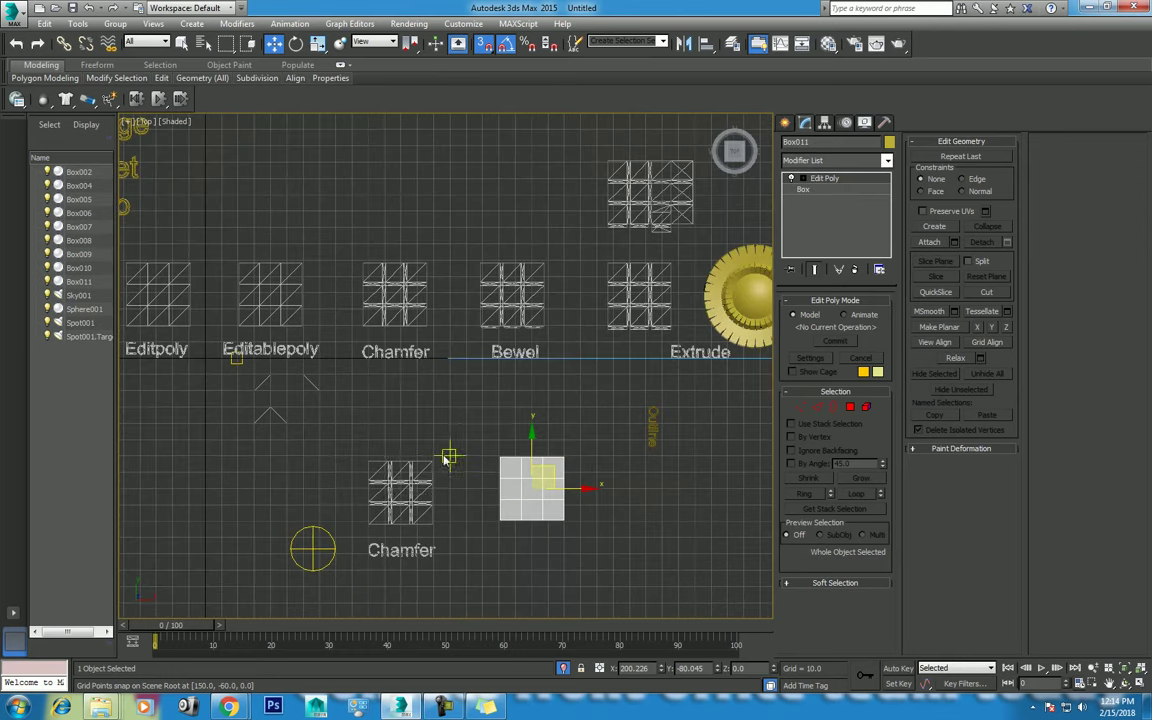
{"action": "left_click", "coordinate": [428, 475]}
{"action": "mouse_move", "coordinate": [466, 488]}
{"action": "left_mouse_down"}
{"action": "mouse_move", "coordinate": [598, 488]}
{"action": "mouse_move", "coordinate": [420, 490]}
{"action": "left_mouse_up"}
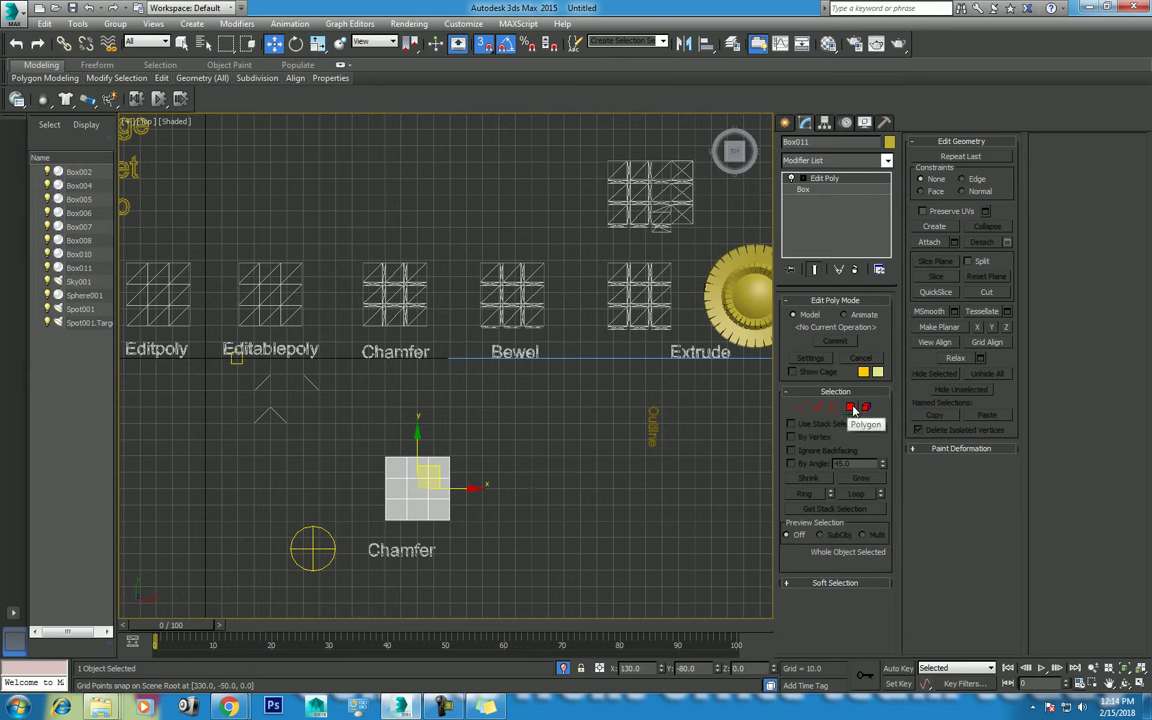
Convert Box011 to an Editable Poly and enter Polygon level
{"action": "right_click", "coordinate": [478, 395]}
{"action": "mouse_move", "coordinate": [508, 532]}
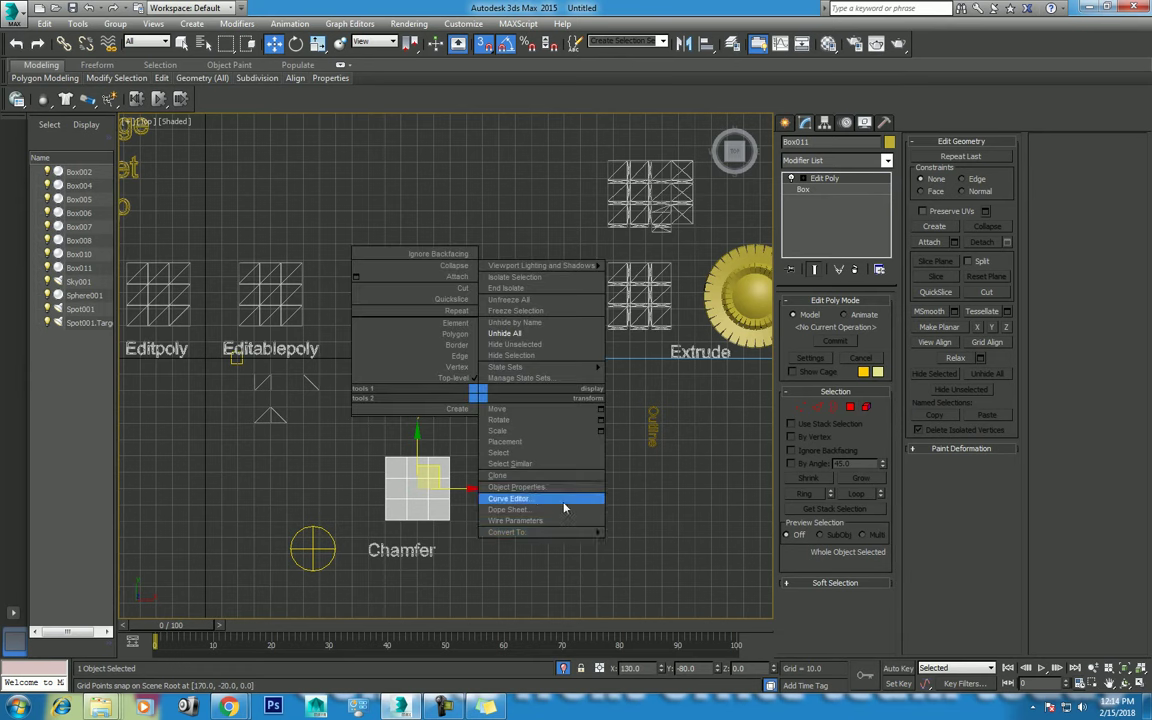
{"action": "left_click", "coordinate": [664, 549]}
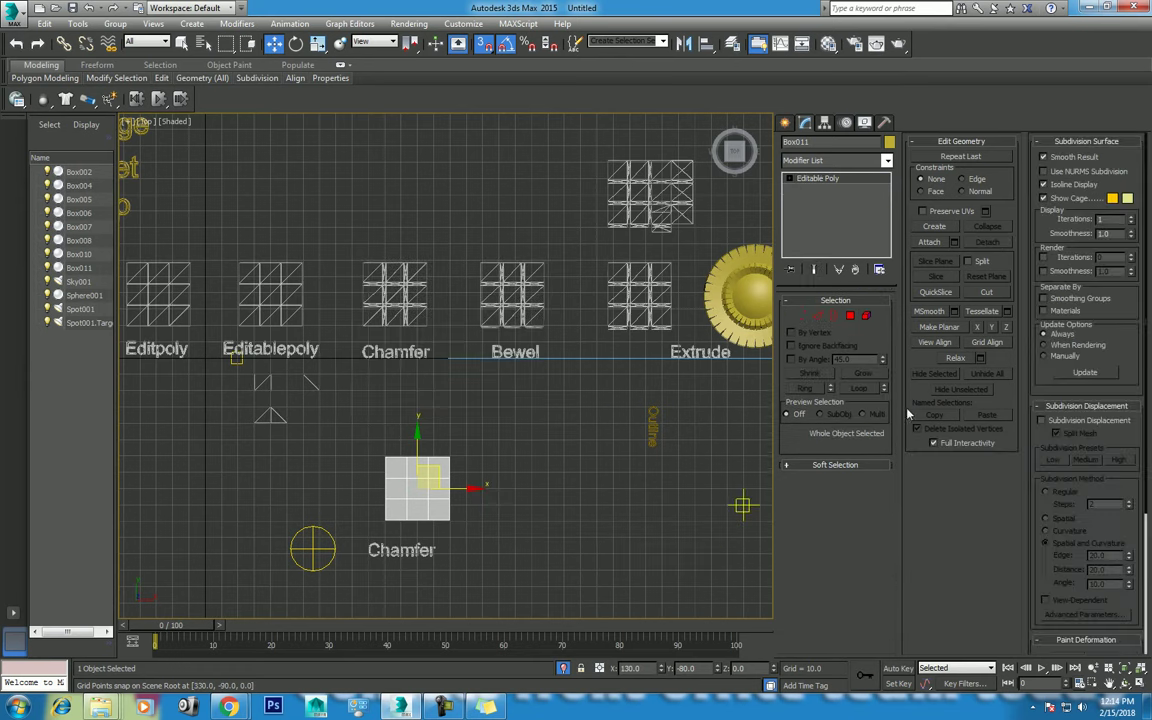
{"action": "left_click", "coordinate": [850, 316]}
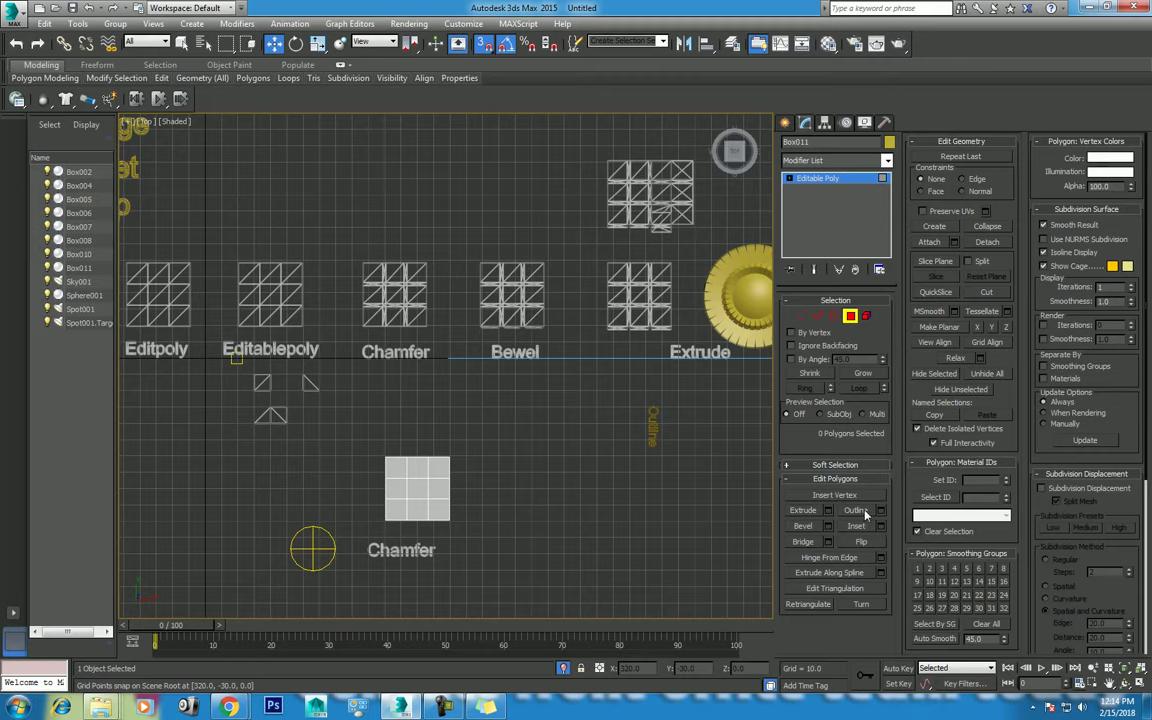
{"action": "scroll", "coordinate": [725, 421], "scroll_direction": "down", "scroll_amount": 2}
Leave polygon level and move the Outline label down beside the Chamfer label
{"action": "middle_click_drag", "start_coordinate": [326, 280], "coordinate": [452, 344]}
{"action": "right_click", "coordinate": [418, 218]}
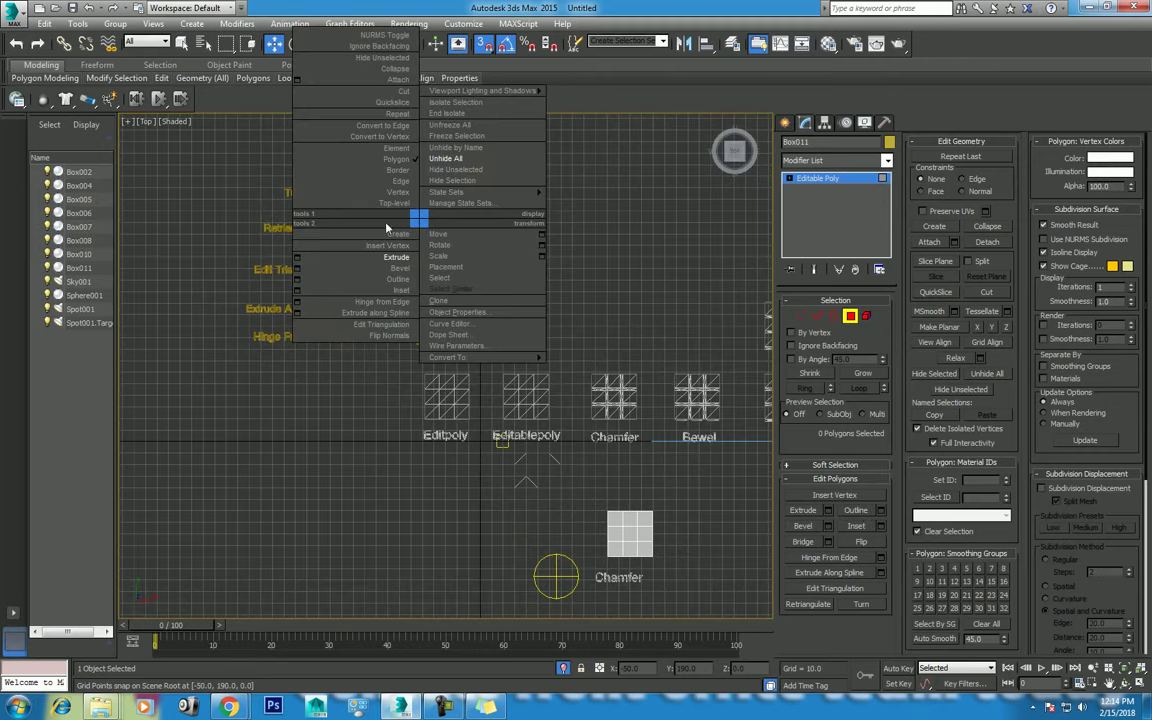
{"action": "left_click", "coordinate": [380, 203]}
{"action": "left_click", "coordinate": [372, 233]}
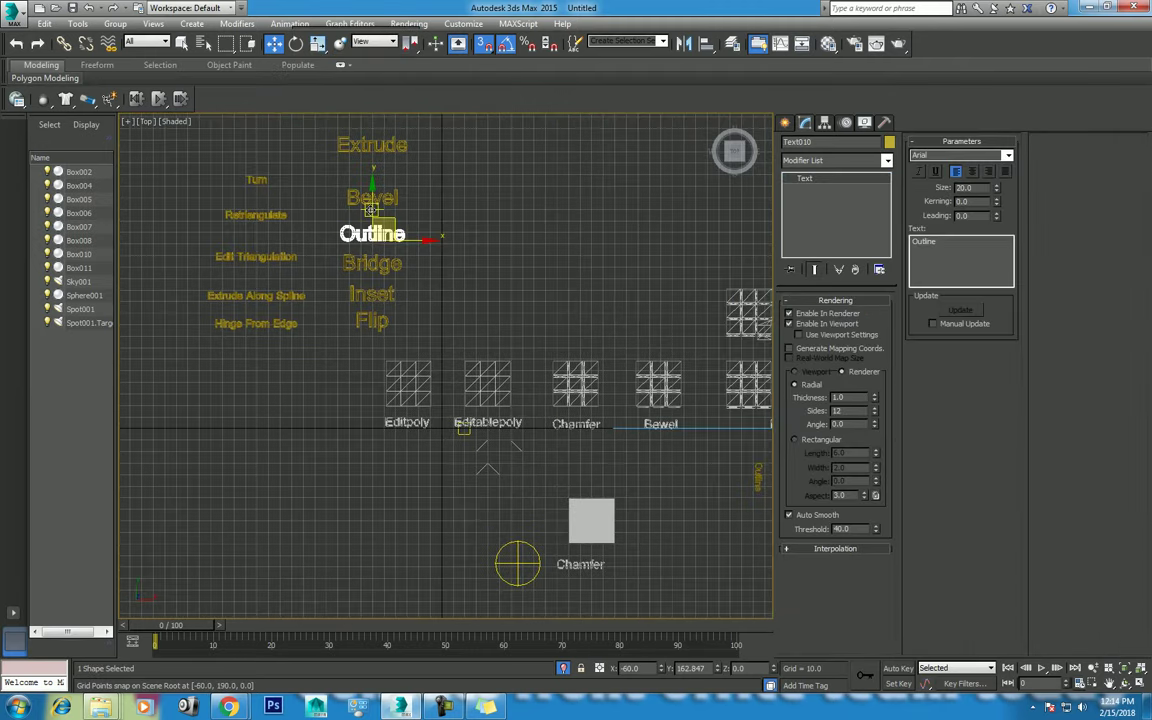
{"action": "left_click_drag", "start_coordinate": [383, 222], "coordinate": [623, 563]}
{"action": "middle_click_drag", "start_coordinate": [623, 563], "coordinate": [555, 444]}
Fine-tune the Outline label's position so it sits under Box011
{"action": "scroll", "coordinate": [550, 470], "scroll_direction": "up", "scroll_amount": 4}
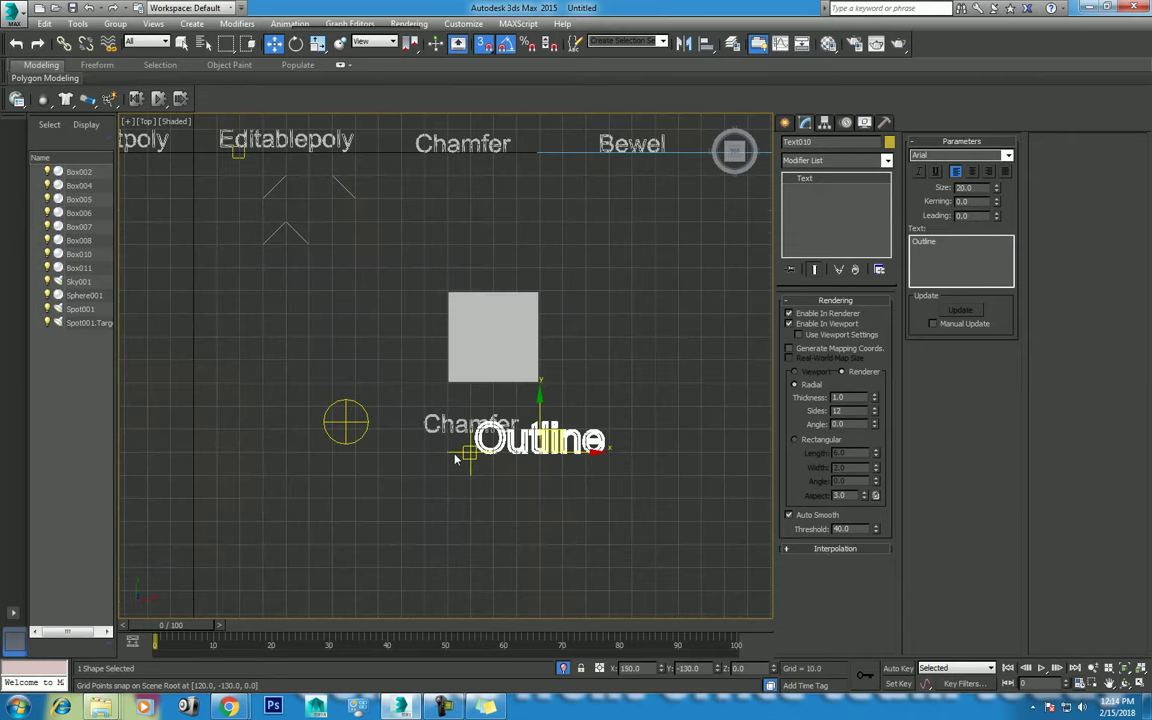
{"action": "left_click", "coordinate": [447, 425]}
{"action": "left_click", "coordinate": [545, 440]}
{"action": "left_click_drag", "start_coordinate": [545, 440], "coordinate": [569, 440]}
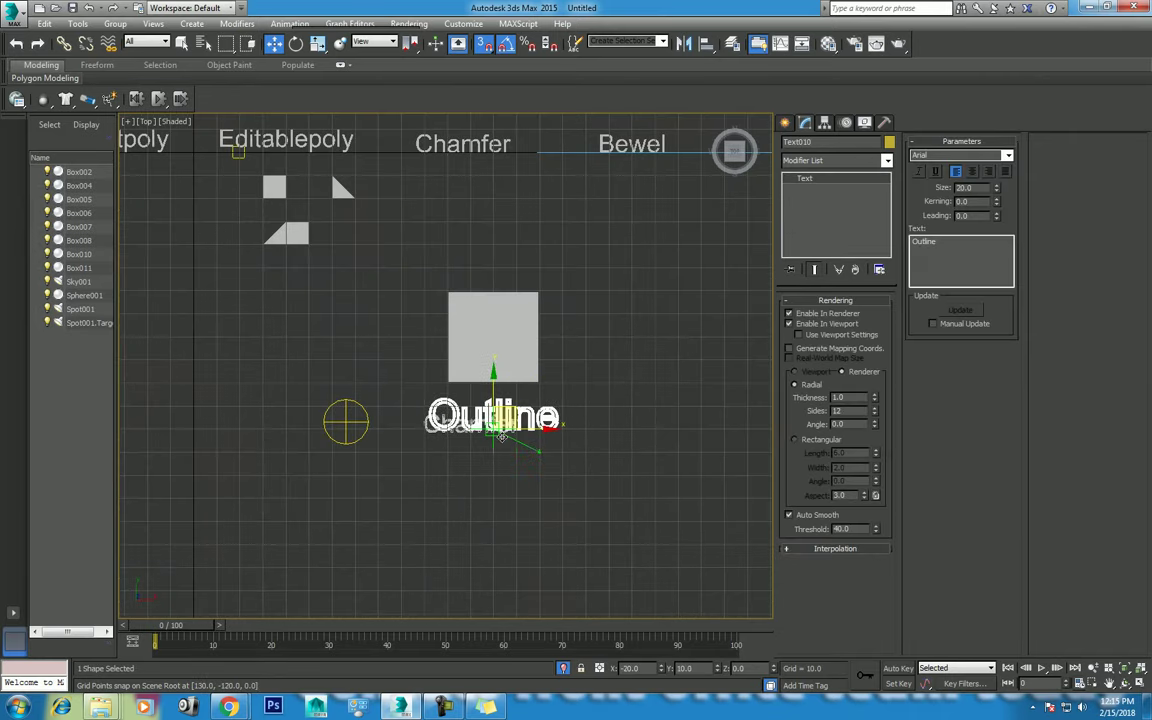
{"action": "left_click", "coordinate": [447, 428]}
{"action": "left_click", "coordinate": [560, 440]}
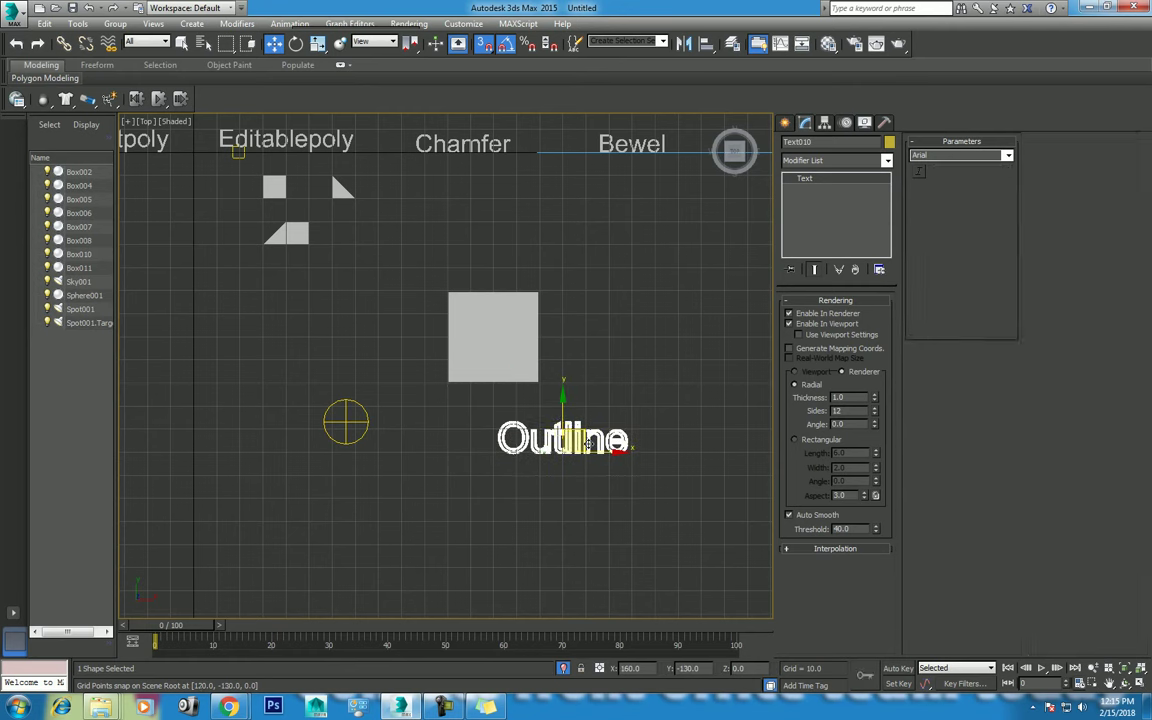
{"action": "left_click_drag", "start_coordinate": [562, 444], "coordinate": [491, 421]}
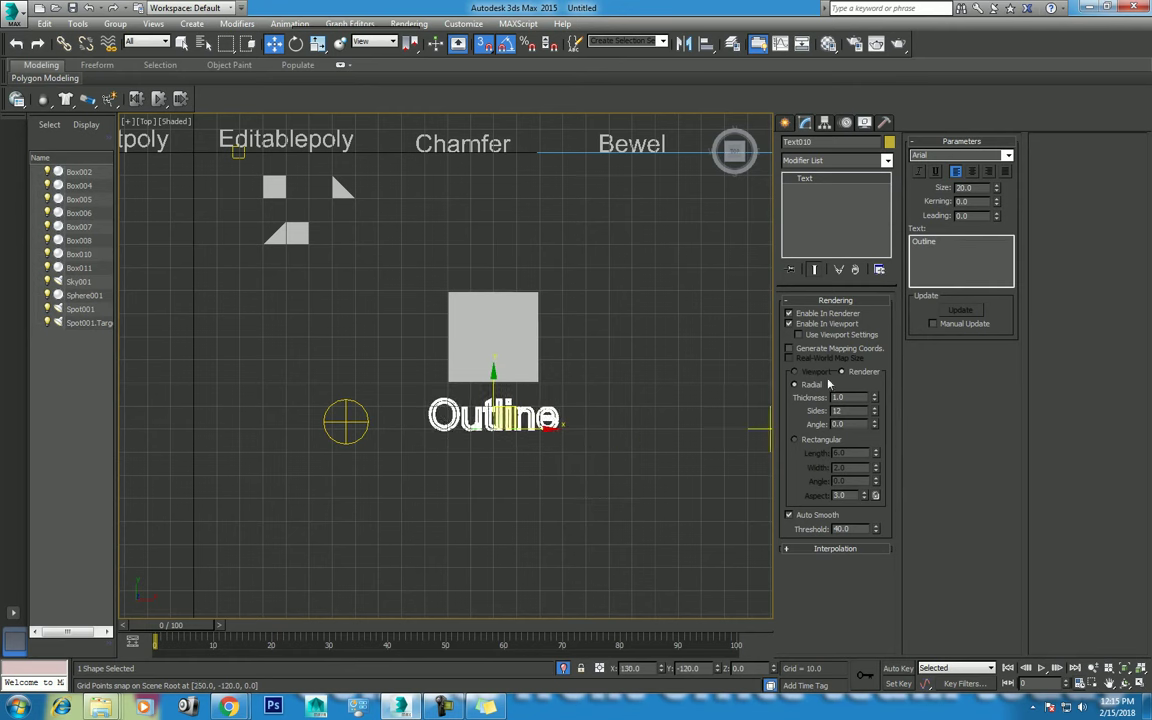
Add an Extrude modifier to the Outline text, making it an 8-unit solid label
{"action": "left_click", "coordinate": [822, 161]}
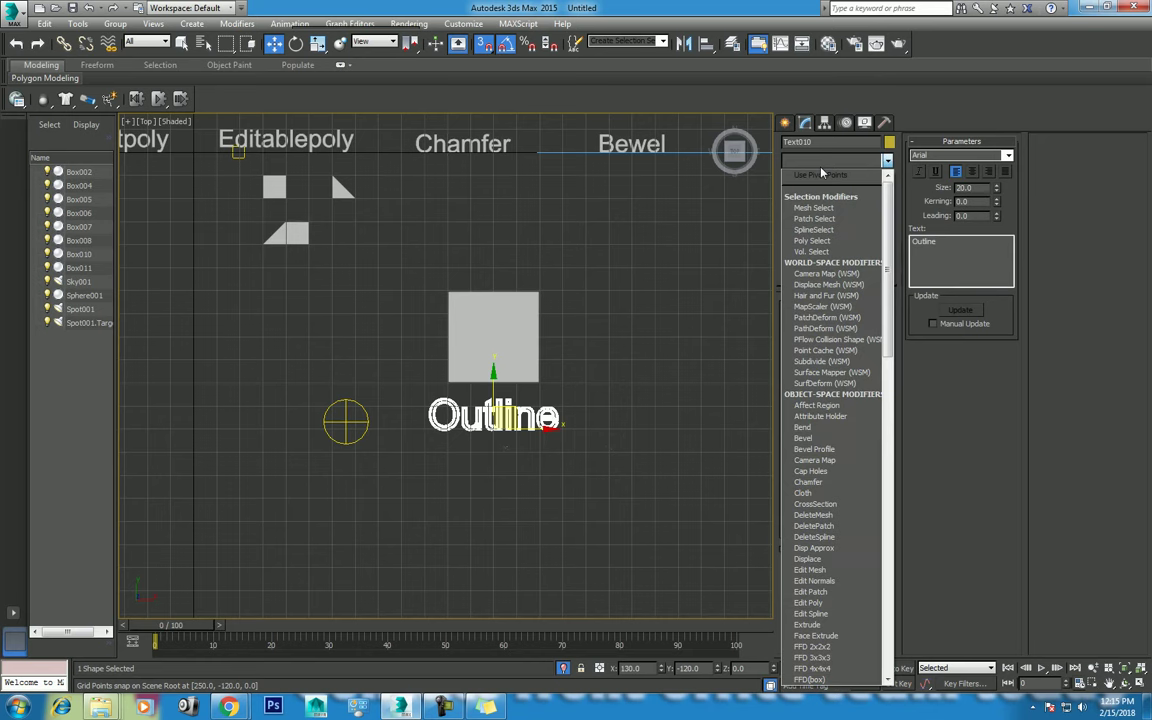
{"action": "key", "text": "e"}
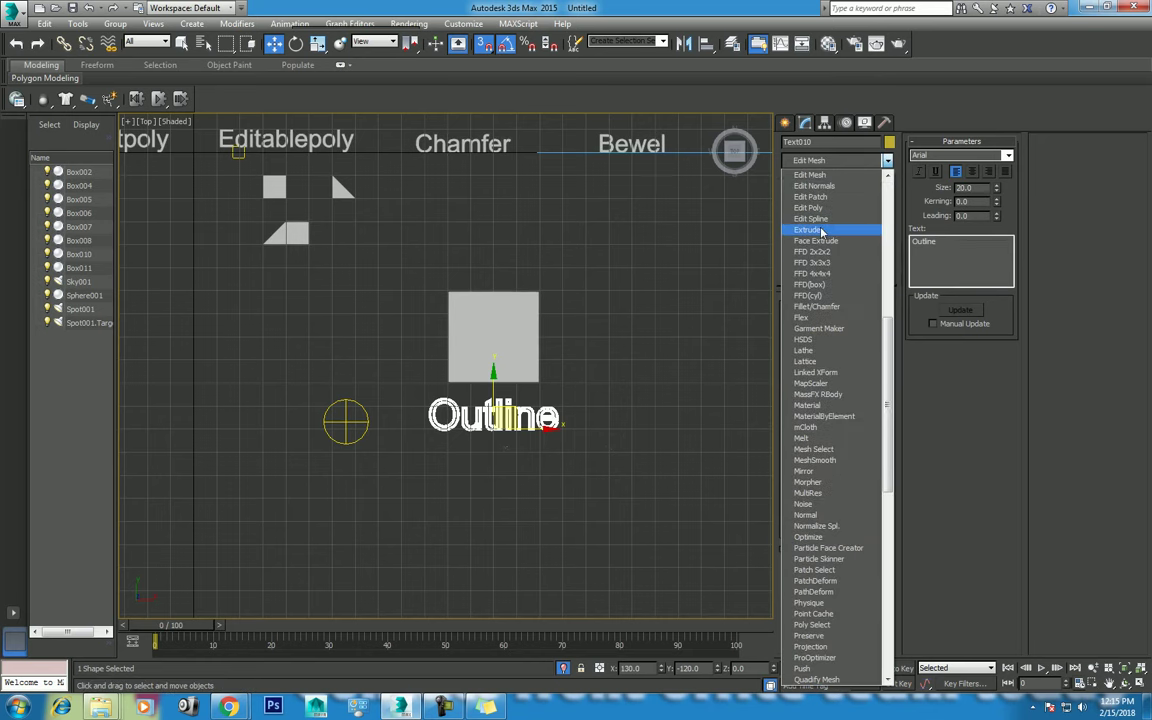
{"action": "left_click", "coordinate": [820, 229]}
{"action": "middle_click_drag", "start_coordinate": [568, 466], "coordinate": [577, 489]}
{"action": "key", "text": "p"}
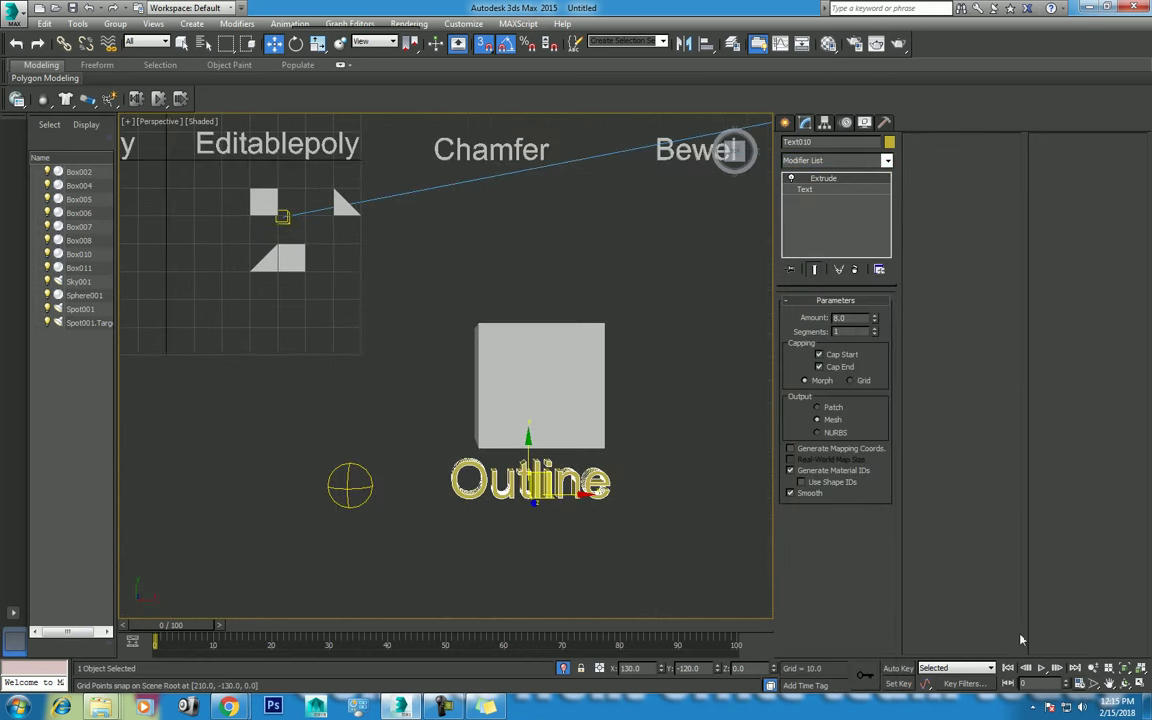
{"action": "left_click", "coordinate": [1125, 683]}
{"action": "mouse_move", "coordinate": [520, 390]}
{"action": "left_mouse_down"}
{"action": "mouse_move", "coordinate": [500, 366]}
{"action": "mouse_move", "coordinate": [512, 338]}
{"action": "mouse_move", "coordinate": [386, 362]}
{"action": "mouse_move", "coordinate": [400, 355]}
{"action": "left_mouse_up"}
{"action": "left_click", "coordinate": [428, 333]}
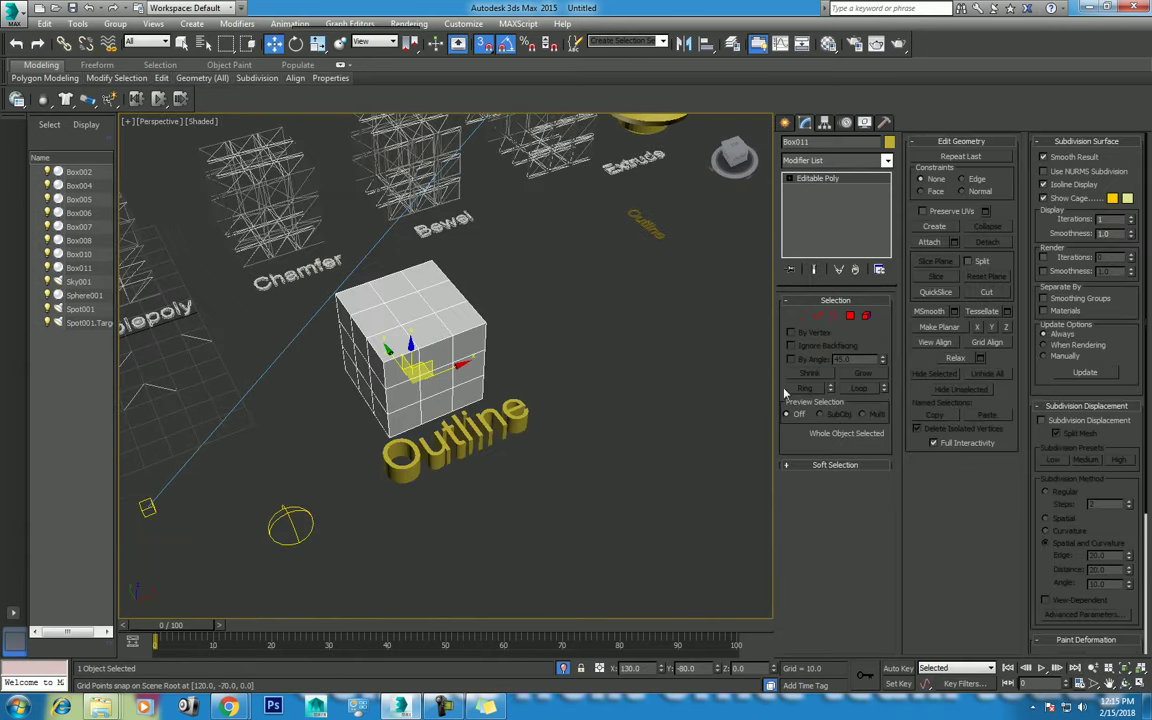
In Polygon mode, select the centre top polygon and trial an Outline of 4.569, then cancel it
{"action": "left_click", "coordinate": [850, 317]}
{"action": "left_click", "coordinate": [426, 334]}
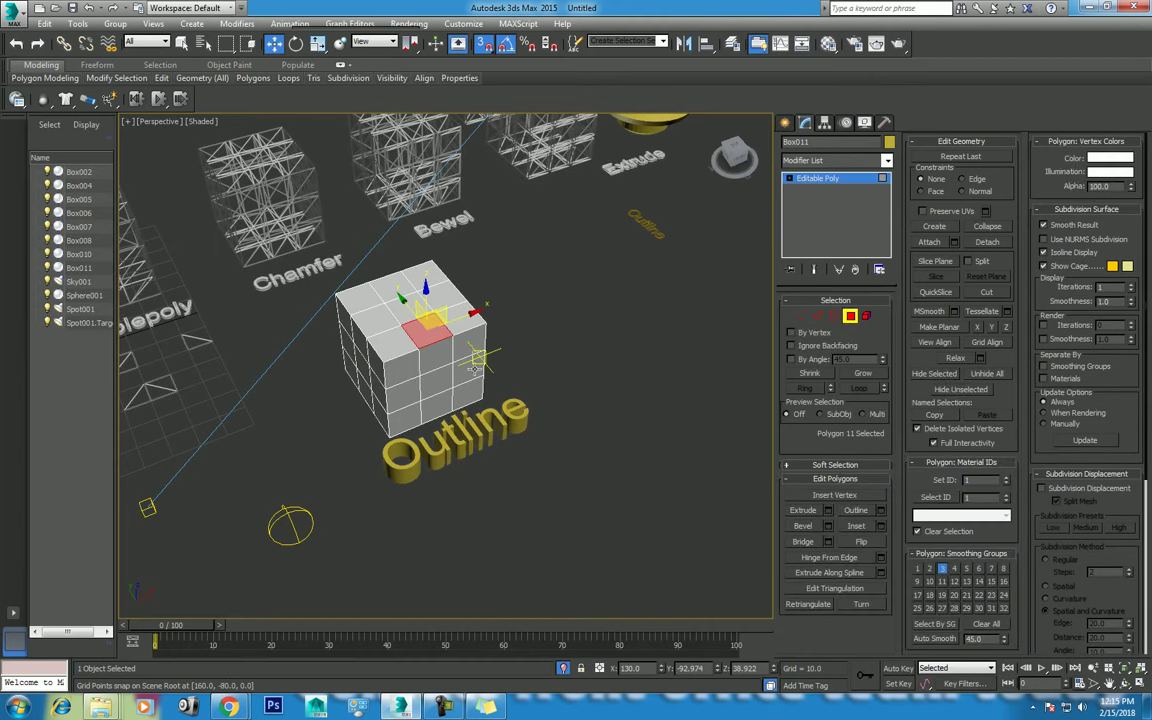
{"action": "scroll", "coordinate": [487, 370], "scroll_direction": "up", "scroll_amount": 3}
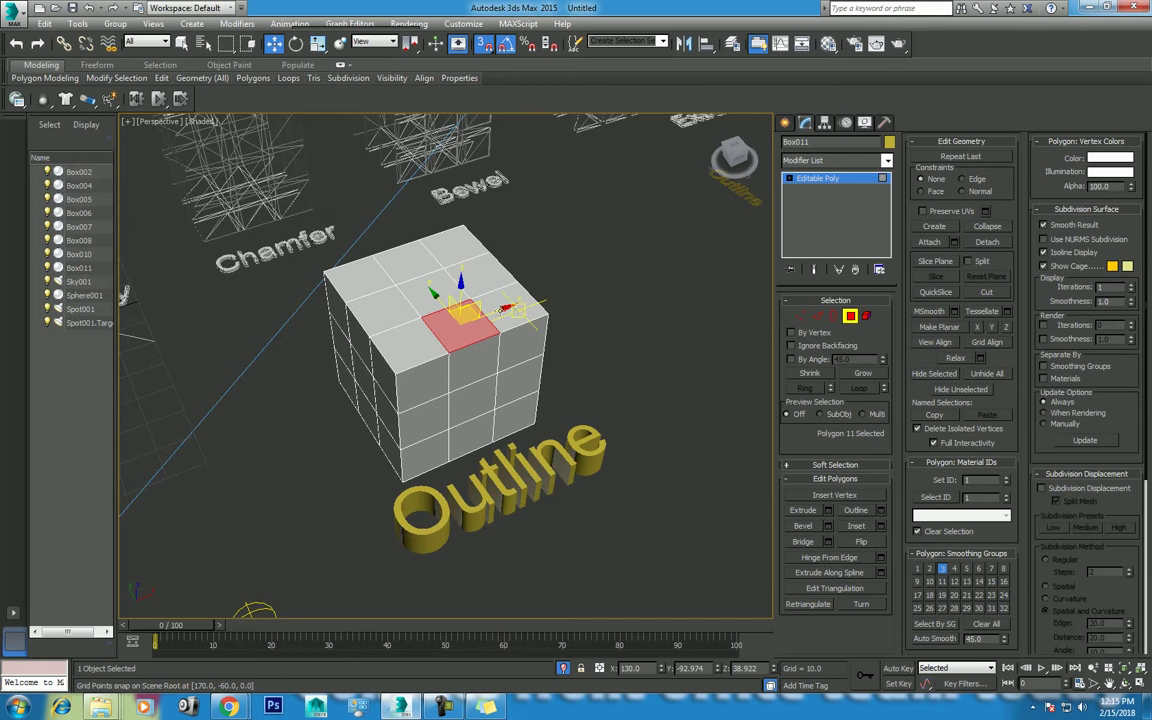
{"action": "left_click", "coordinate": [423, 284]}
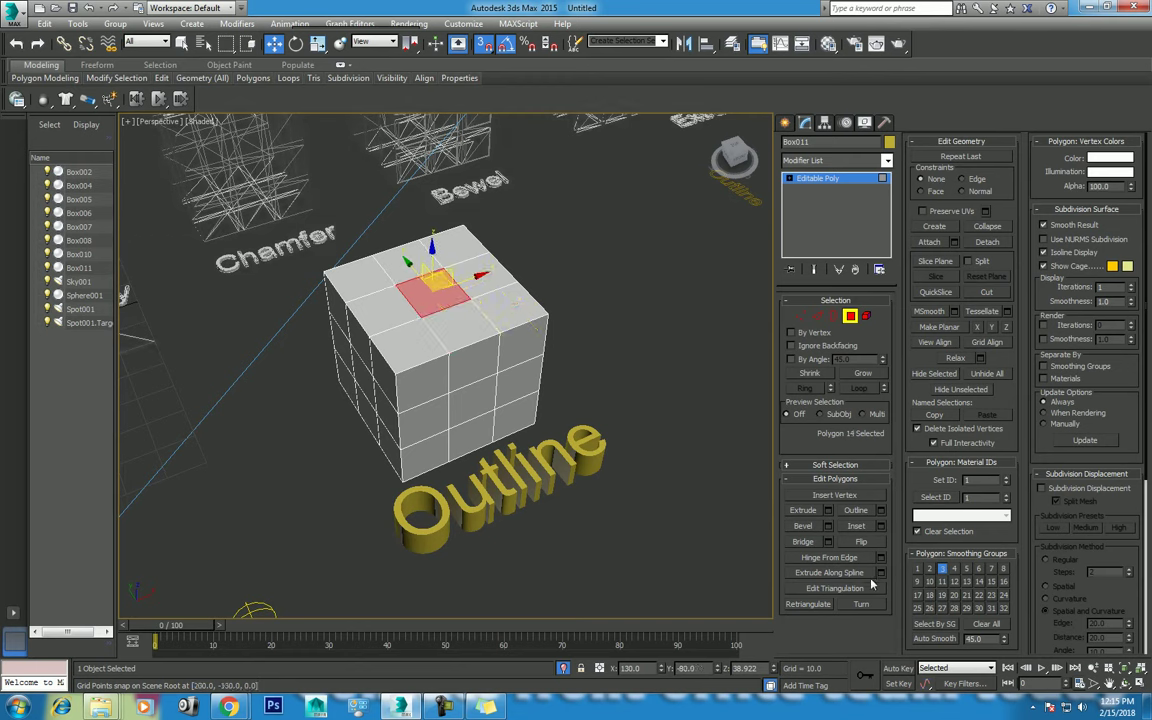
{"action": "left_click", "coordinate": [881, 511]}
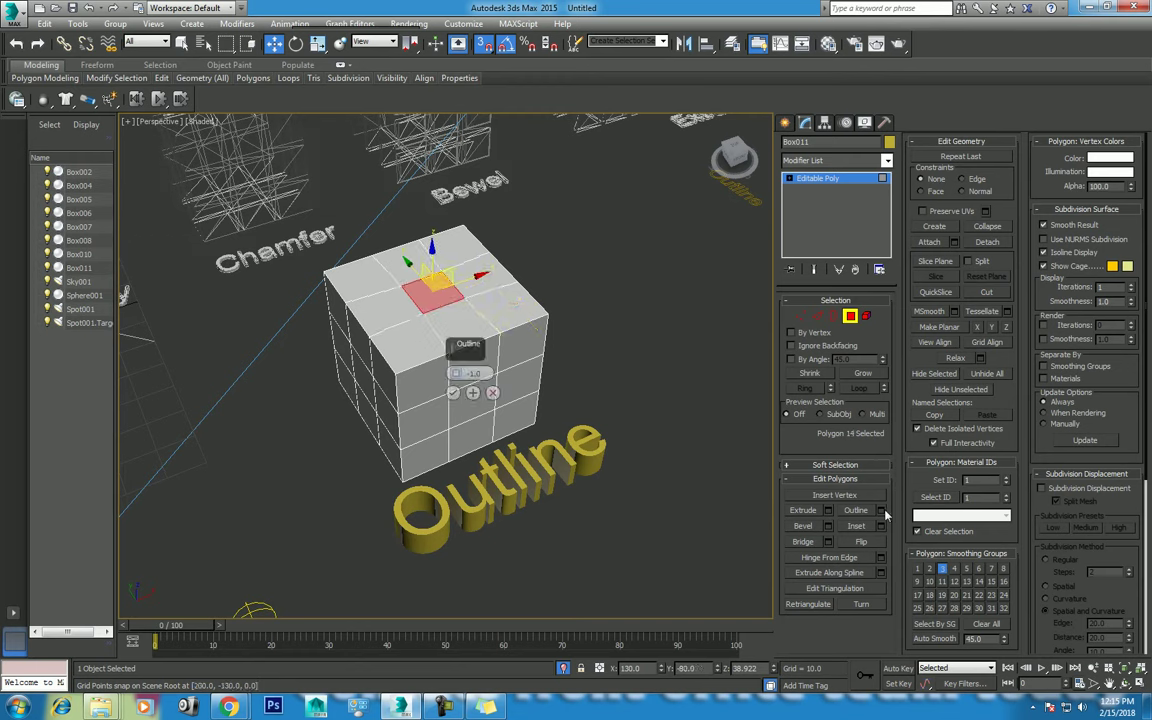
{"action": "left_click_drag", "start_coordinate": [455, 373], "coordinate": [460, 349]}
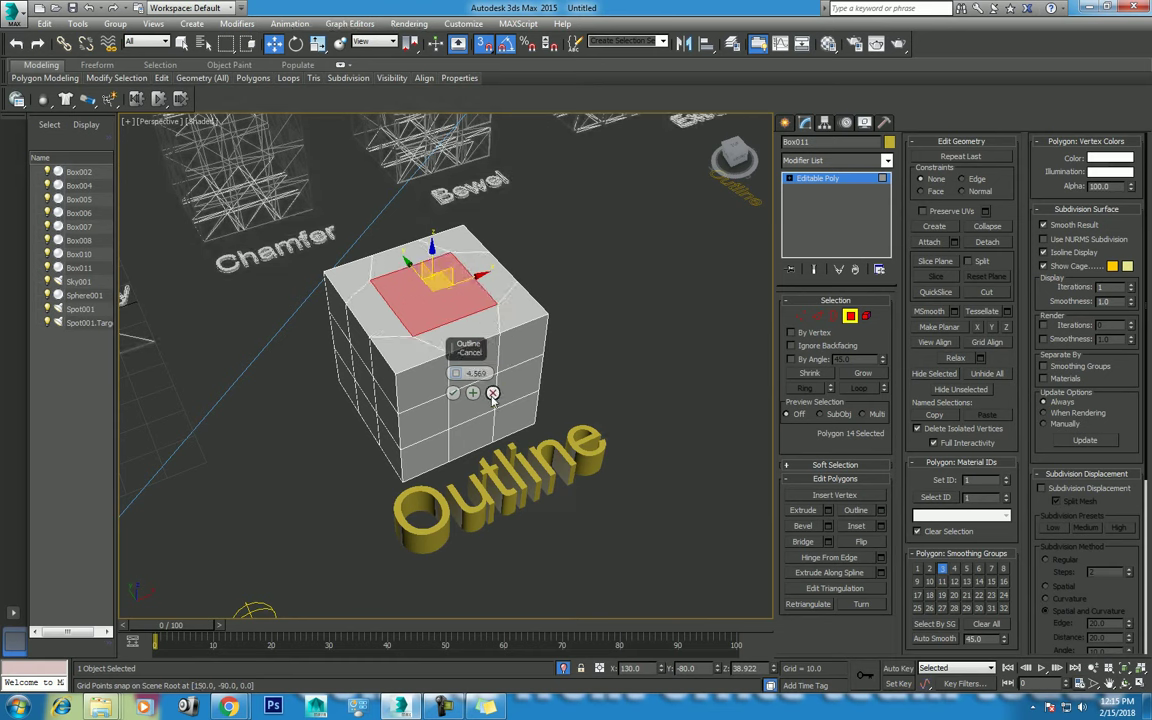
{"action": "left_click", "coordinate": [493, 393]}
Try selecting the whole top face with By Angle, then clear that selection
{"action": "left_click", "coordinate": [507, 306]}
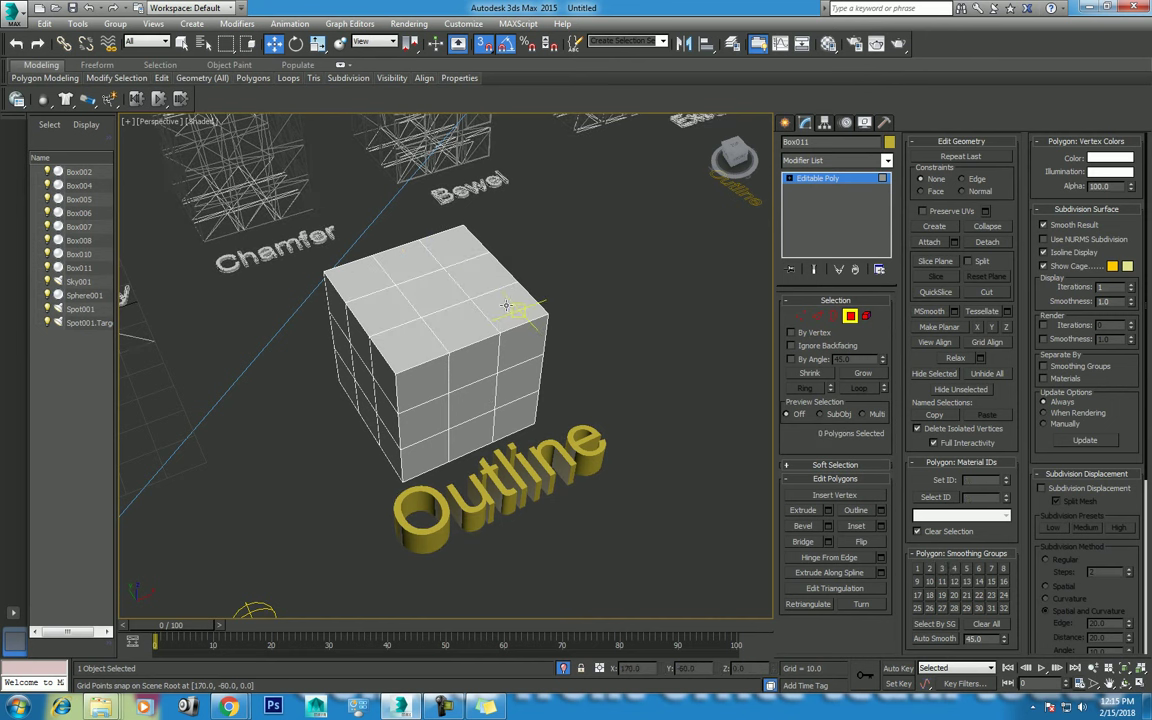
{"action": "left_click", "coordinate": [812, 360]}
{"action": "left_click", "coordinate": [418, 341]}
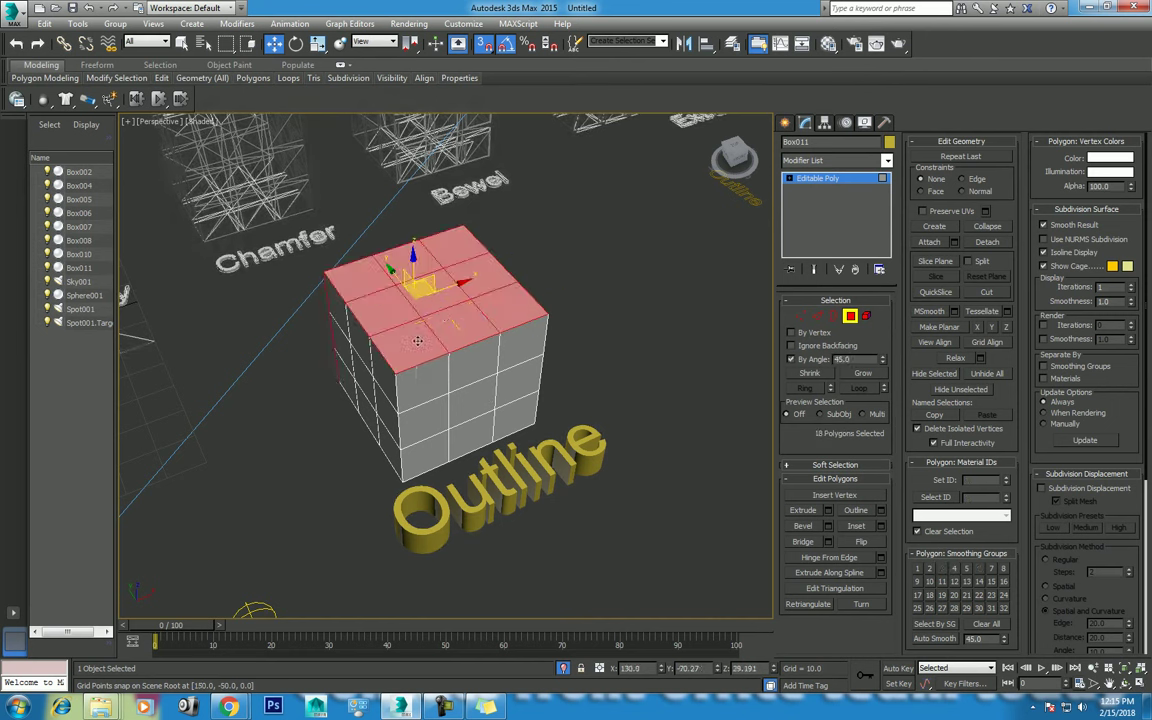
{"action": "left_click", "coordinate": [670, 365]}
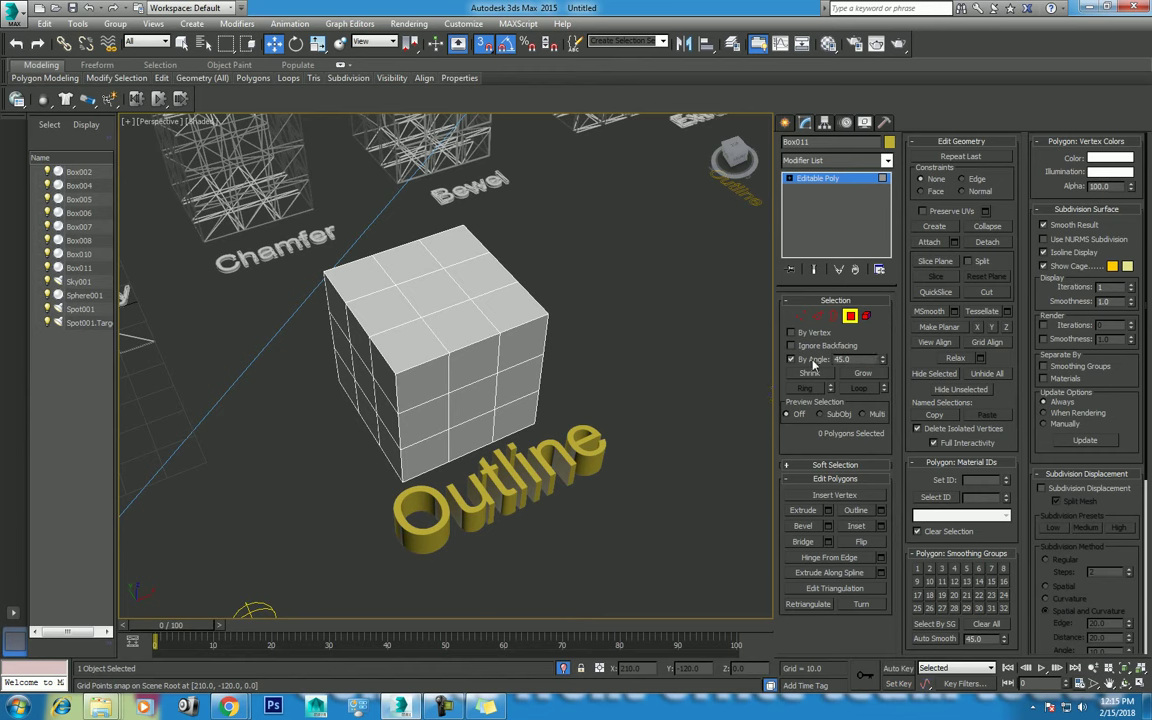
Select Box011's nine top polygons one by one and outline them inward by -5.325
{"action": "left_click", "coordinate": [465, 322]}
{"action": "left_click", "coordinate": [402, 343], "text": "ctrl"}
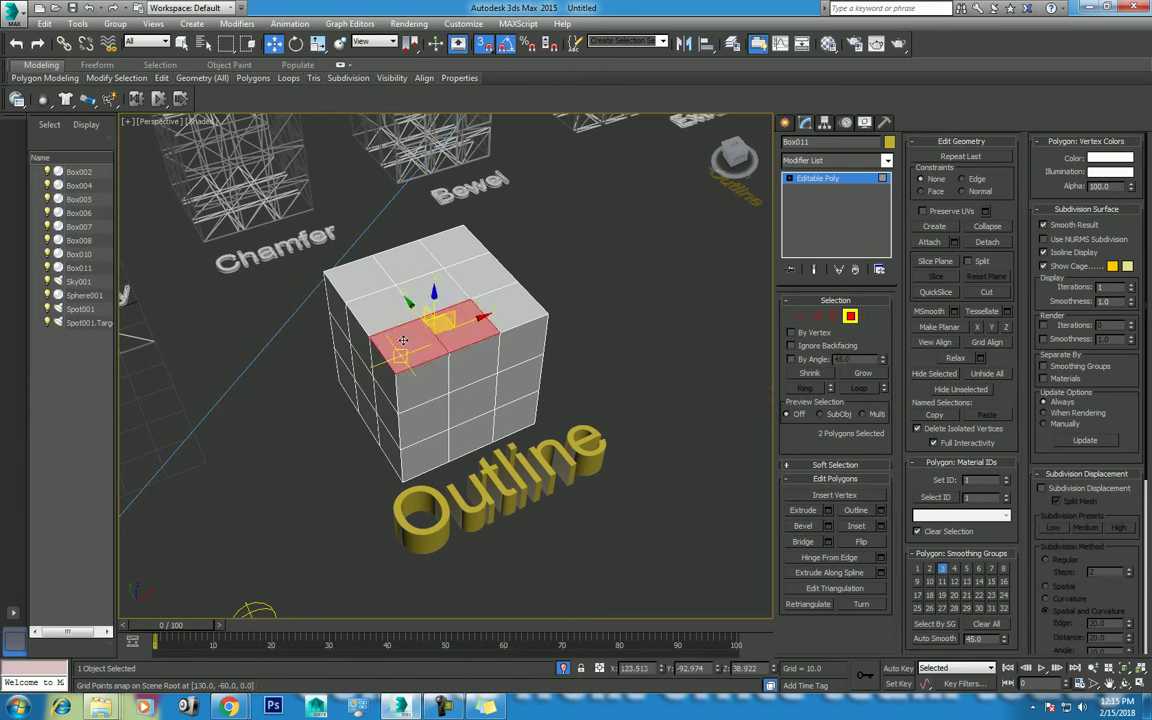
{"action": "left_click", "coordinate": [374, 300], "text": "ctrl"}
{"action": "left_click", "coordinate": [372, 286], "text": "ctrl"}
{"action": "left_click", "coordinate": [405, 262], "text": "ctrl"}
{"action": "left_click", "coordinate": [433, 292], "text": "ctrl"}
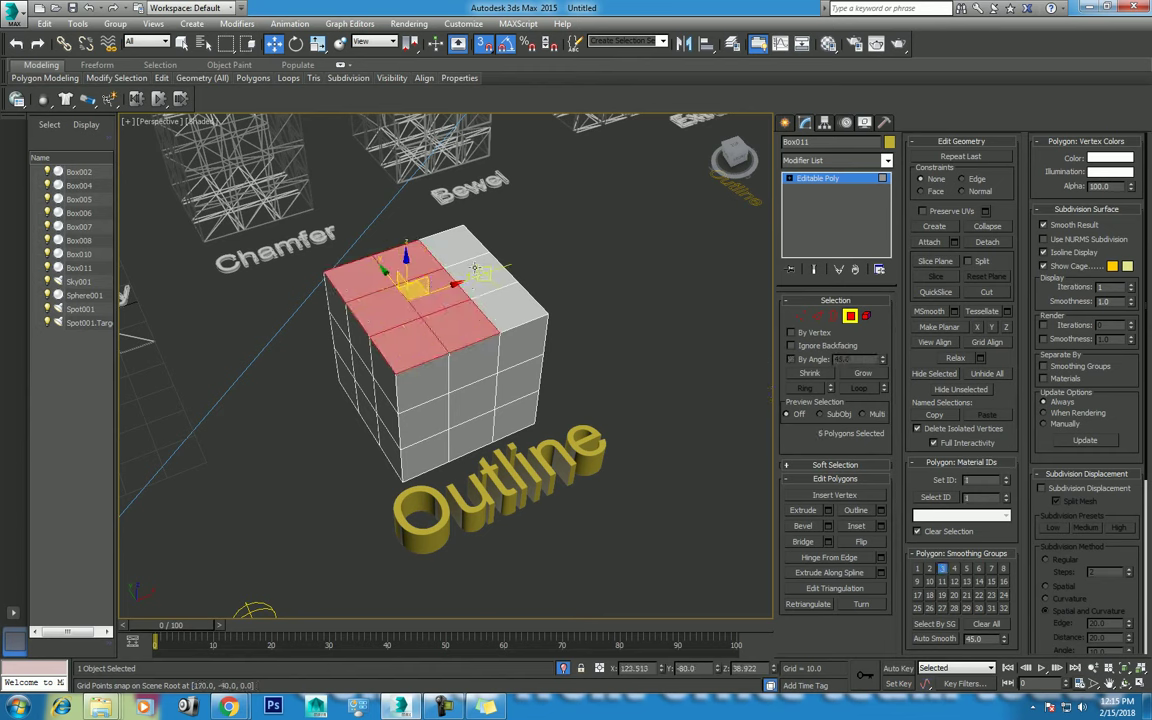
{"action": "left_click", "coordinate": [452, 248], "text": "ctrl"}
{"action": "left_click", "coordinate": [480, 270], "text": "ctrl"}
{"action": "left_click", "coordinate": [518, 305], "text": "ctrl"}
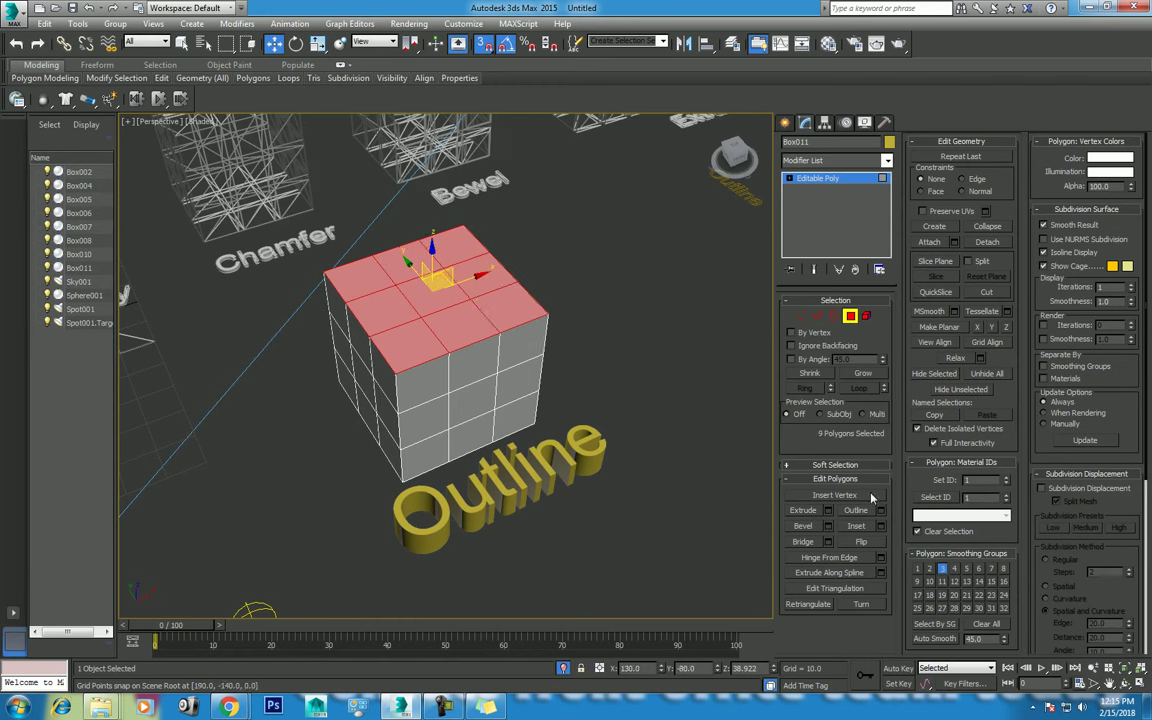
{"action": "left_click", "coordinate": [881, 510]}
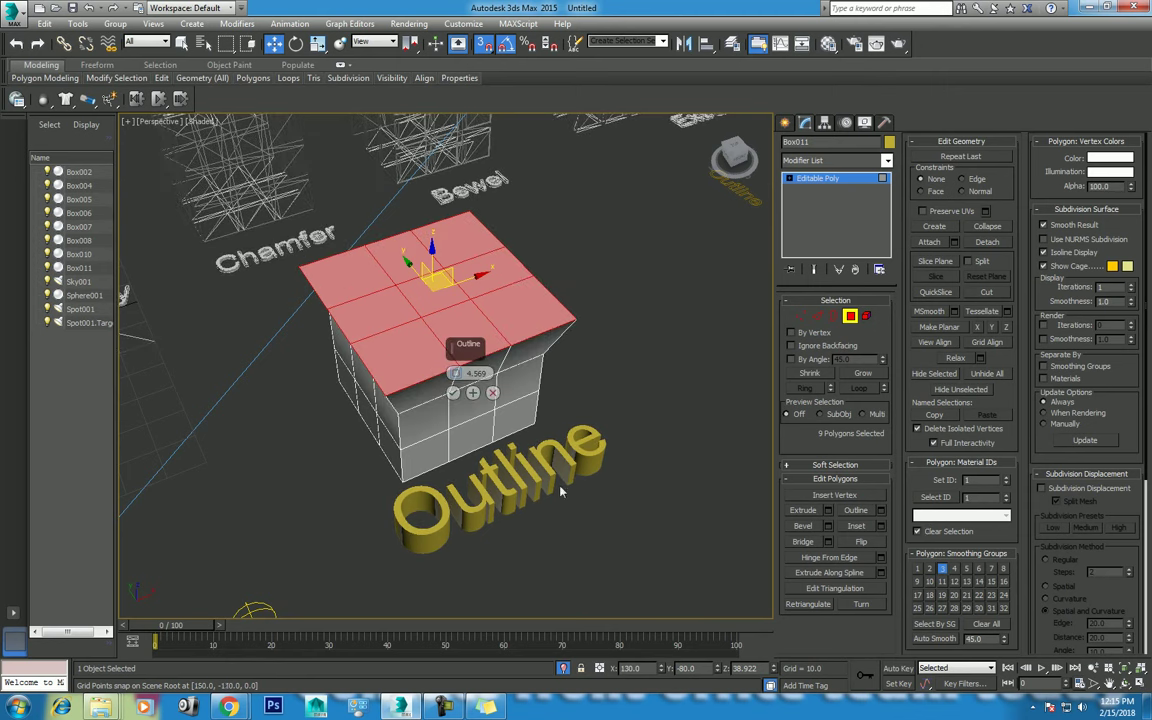
{"action": "left_click", "coordinate": [1124, 685]}
{"action": "left_click_drag", "start_coordinate": [456, 373], "coordinate": [450, 402]}
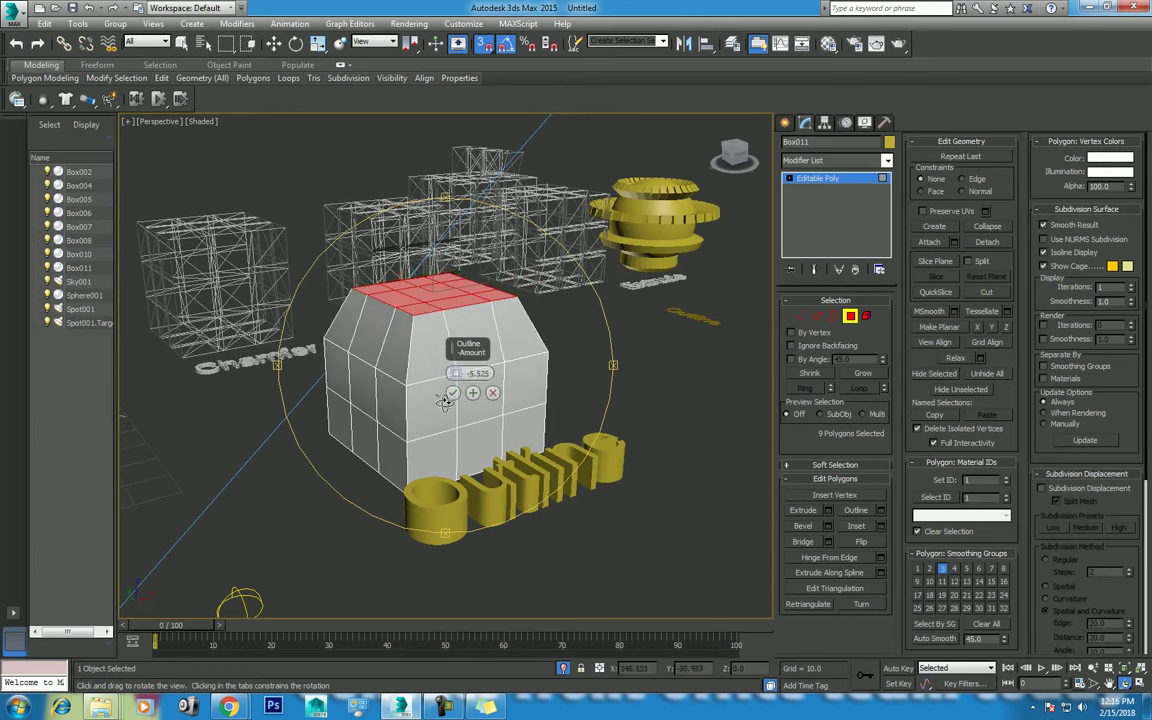
Commit the top outline and select the 12-polygon loop around the box's lower sides
{"action": "left_click", "coordinate": [452, 393]}
{"action": "key", "text": "w"}
{"action": "left_click", "coordinate": [426, 458]}
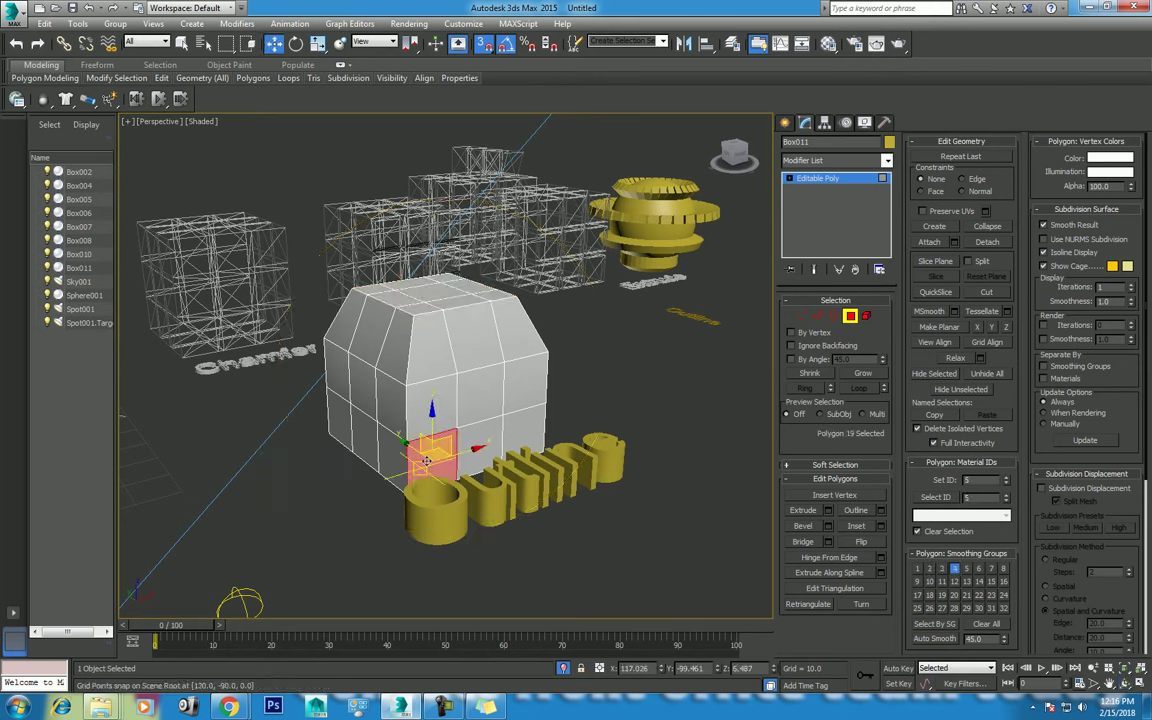
{"action": "left_click", "coordinate": [390, 455], "text": "shift"}
Outline the lower polygon loop by -1.0, accept it, and orbit to look under the box
{"action": "right_click", "coordinate": [637, 370]}
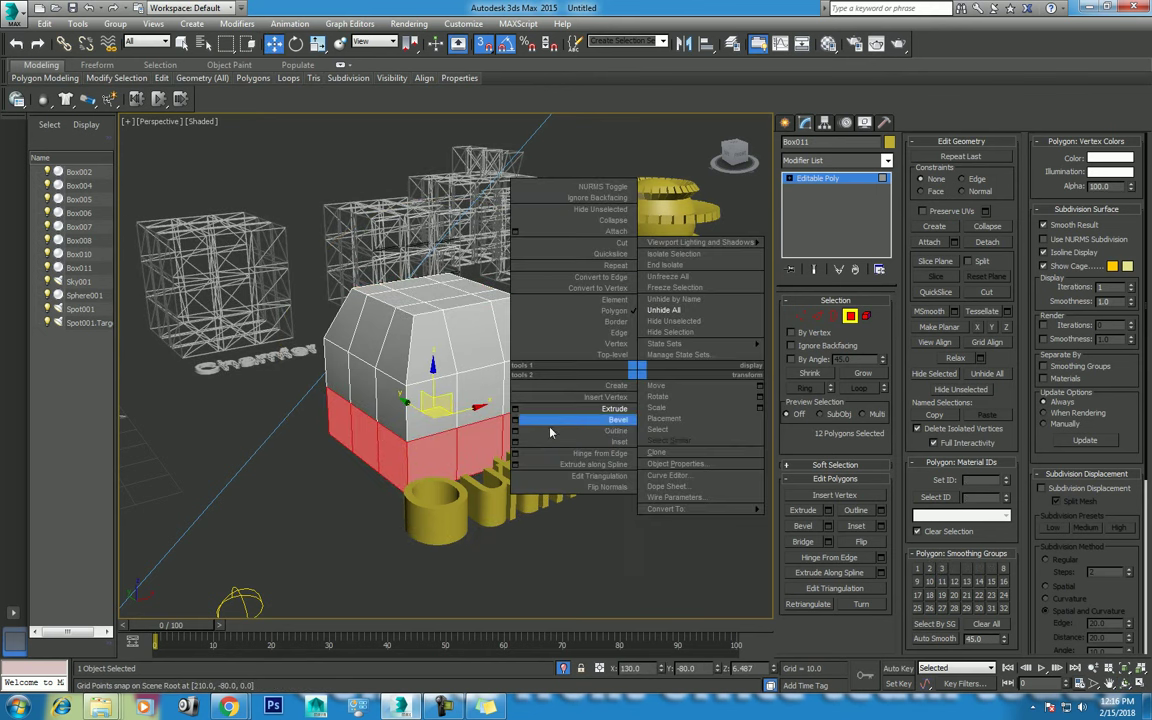
{"action": "mouse_move", "coordinate": [667, 509]}
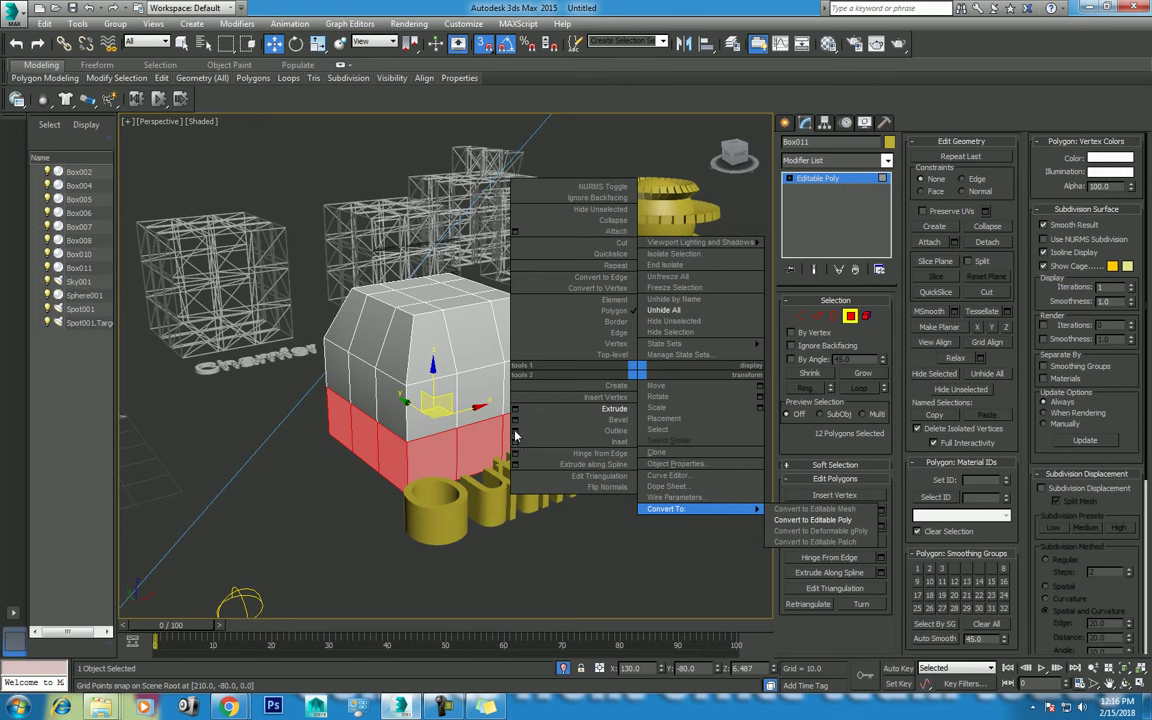
{"action": "right_click", "coordinate": [545, 400]}
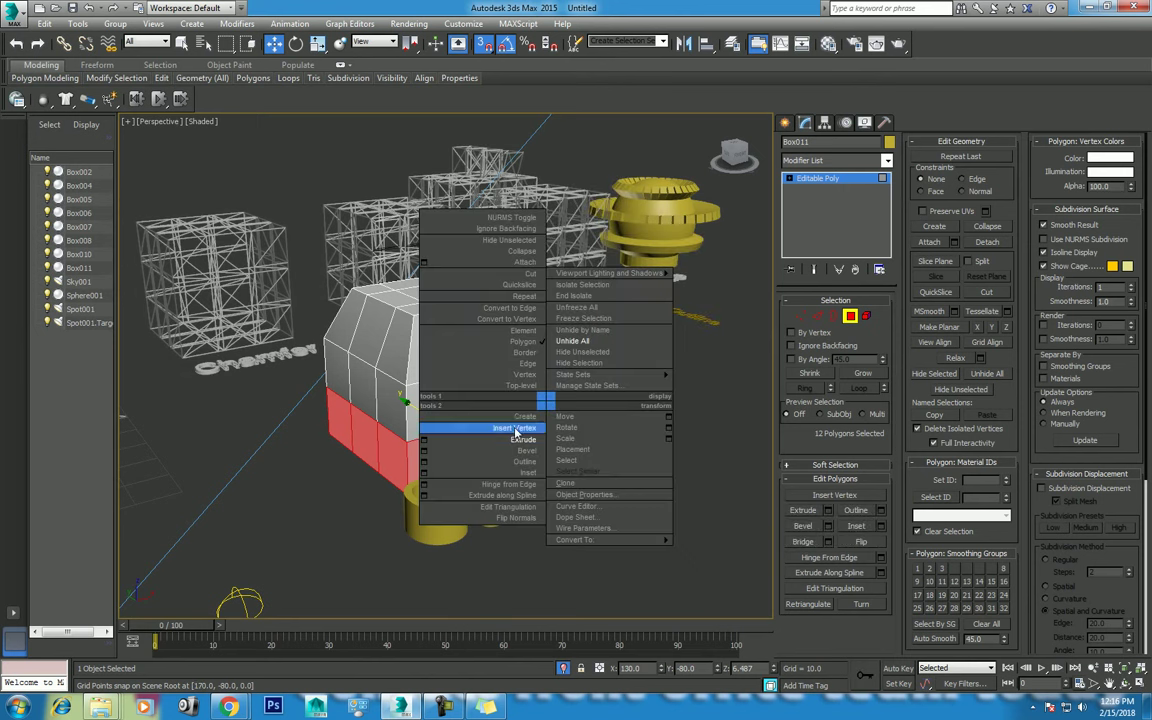
{"action": "left_click", "coordinate": [524, 461]}
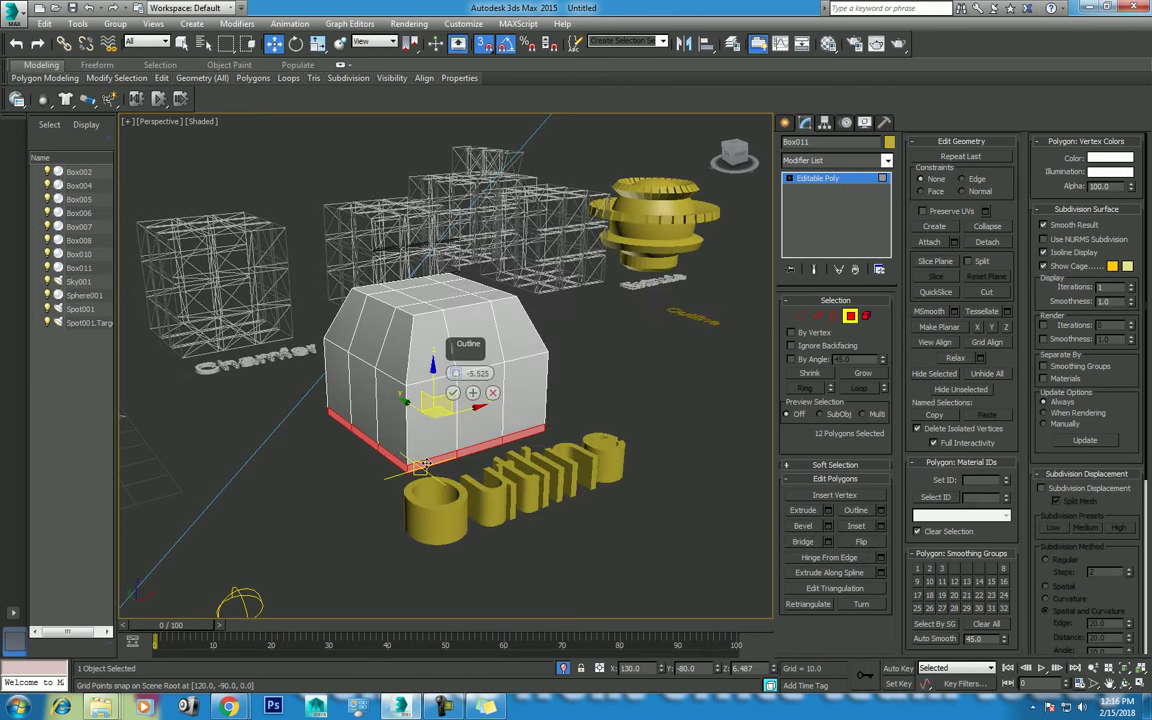
{"action": "mouse_move", "coordinate": [455, 377]}
{"action": "left_mouse_down"}
{"action": "mouse_move", "coordinate": [454, 391]}
{"action": "mouse_move", "coordinate": [465, 350]}
{"action": "left_mouse_up"}
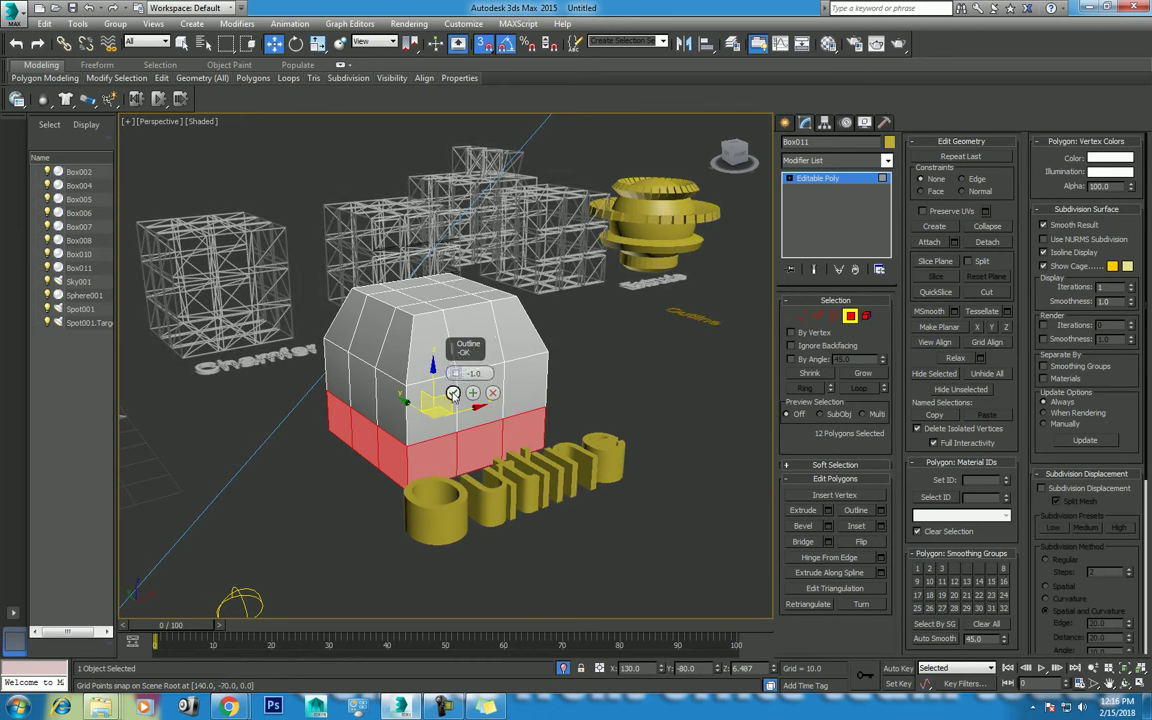
{"action": "left_click", "coordinate": [452, 393]}
{"action": "left_click", "coordinate": [1125, 686]}
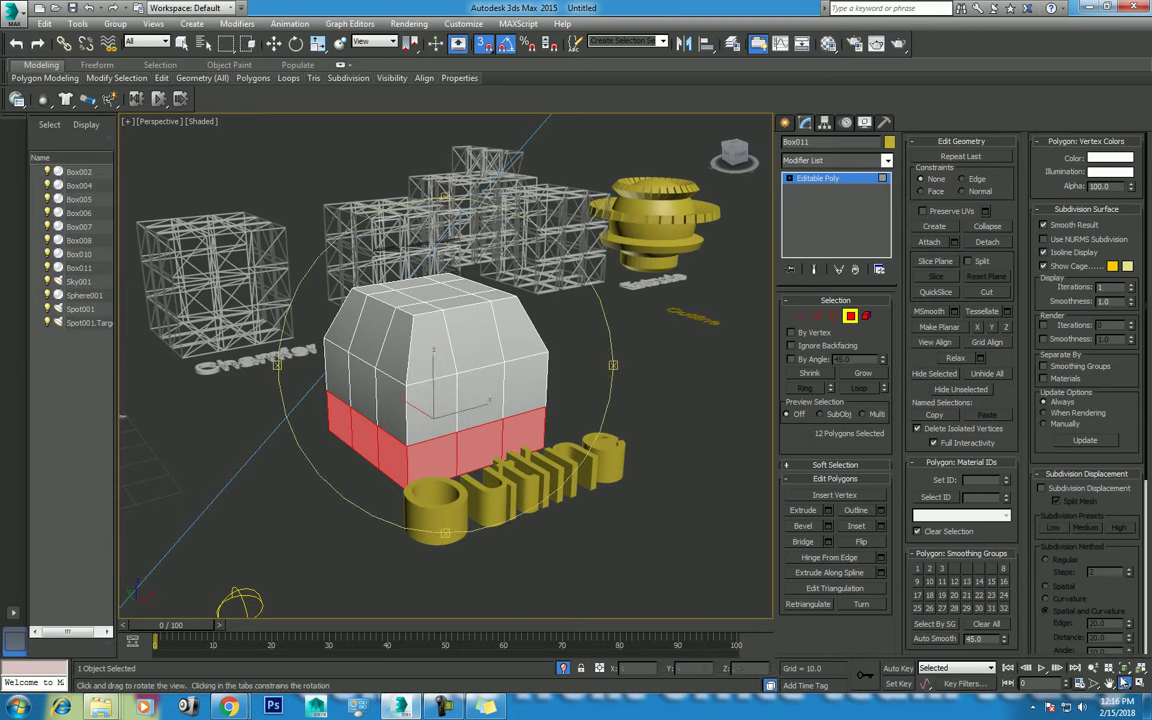
{"action": "left_click_drag", "start_coordinate": [450, 430], "coordinate": [432, 372]}
Select Box011's nine bottom polygons using By Angle, viewed from underneath
{"action": "left_click", "coordinate": [430, 370]}
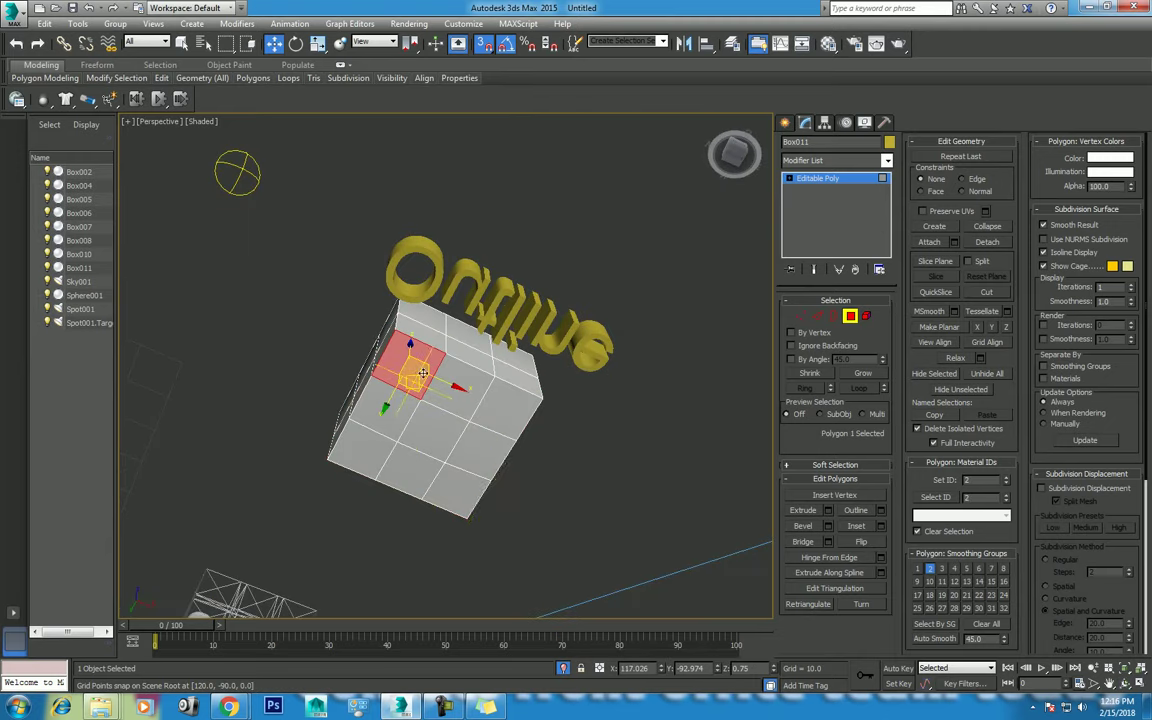
{"action": "left_click", "coordinate": [812, 360]}
{"action": "left_click", "coordinate": [469, 418]}
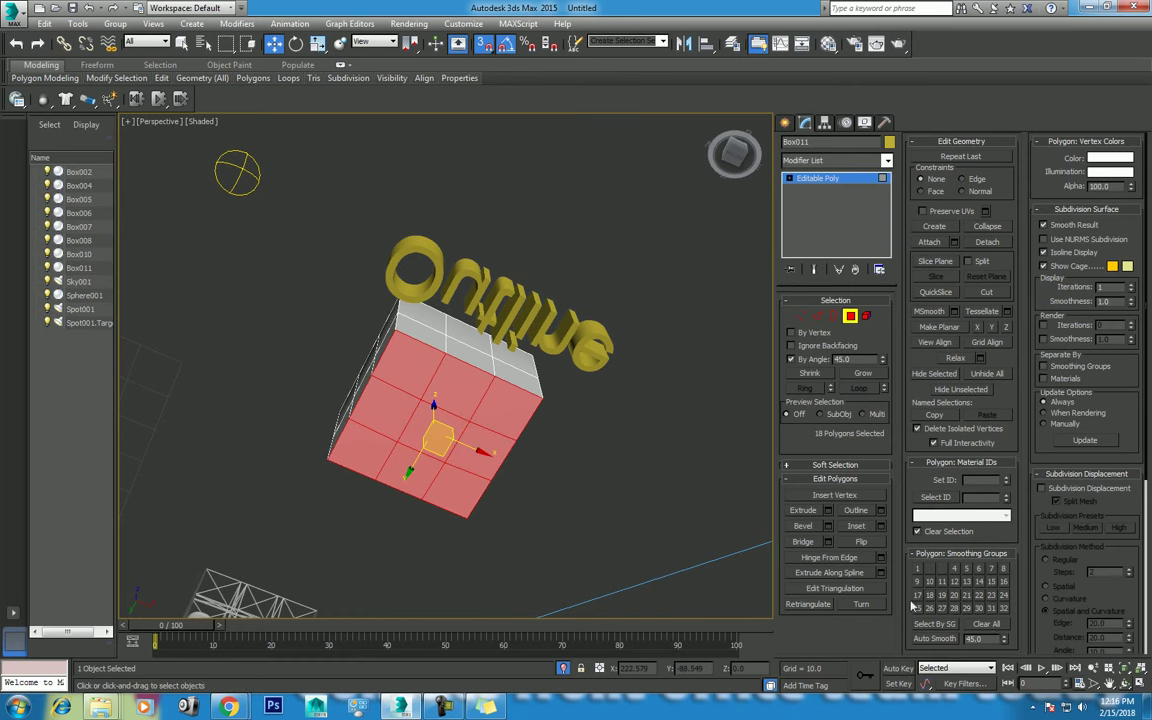
{"action": "left_click", "coordinate": [1141, 683]}
{"action": "left_click", "coordinate": [1124, 683]}
{"action": "left_click", "coordinate": [1141, 683]}
{"action": "left_click_drag", "start_coordinate": [520, 260], "coordinate": [465, 330]}
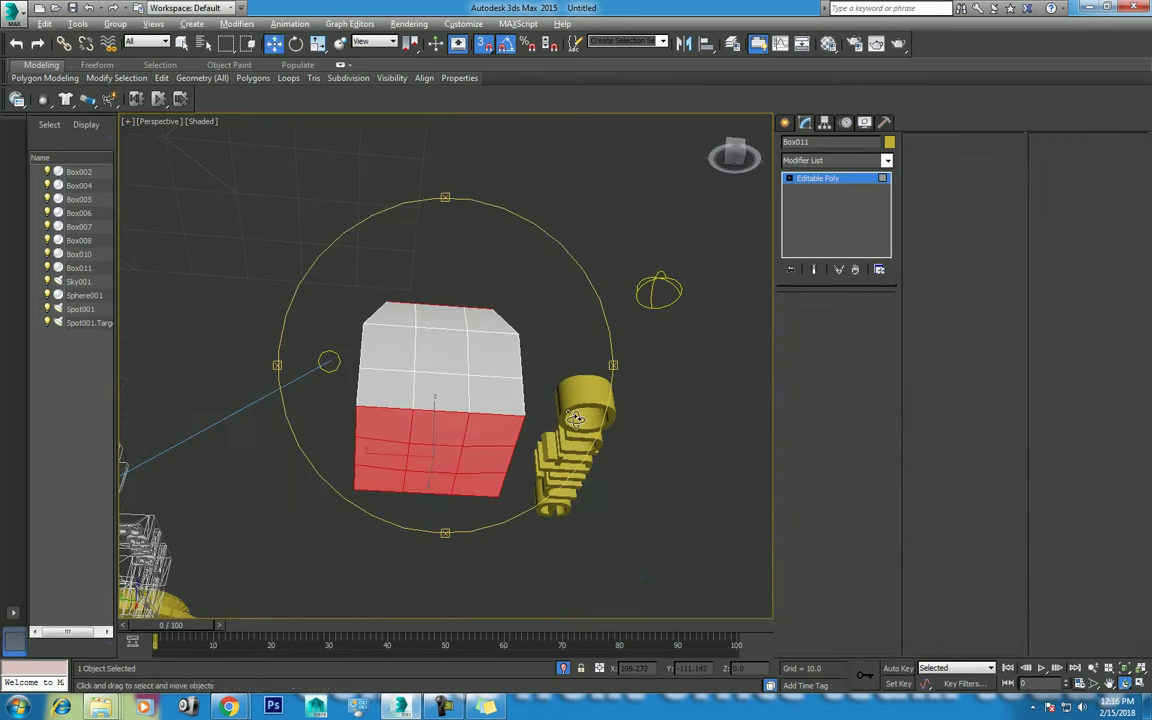
Outline the bottom polygons outward by 5.091 and accept, so the base flares wider
{"action": "scroll", "coordinate": [465, 328], "scroll_direction": "up", "scroll_amount": 3}
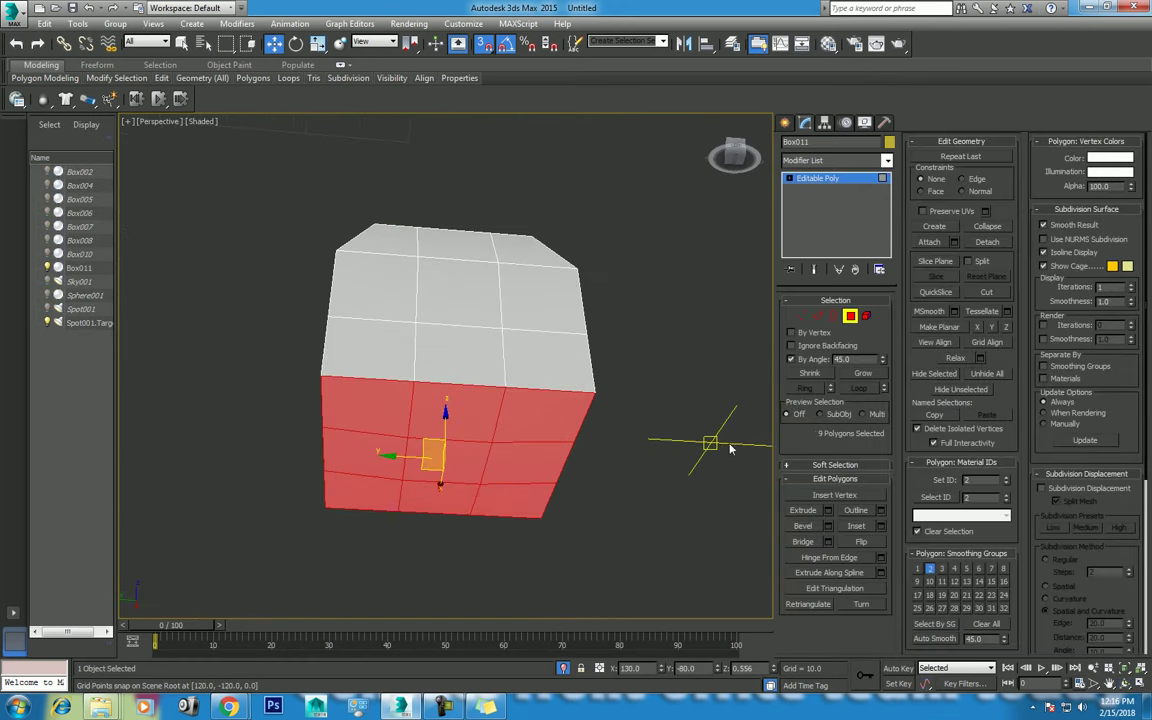
{"action": "key", "text": "F3"}
{"action": "left_click", "coordinate": [1124, 683]}
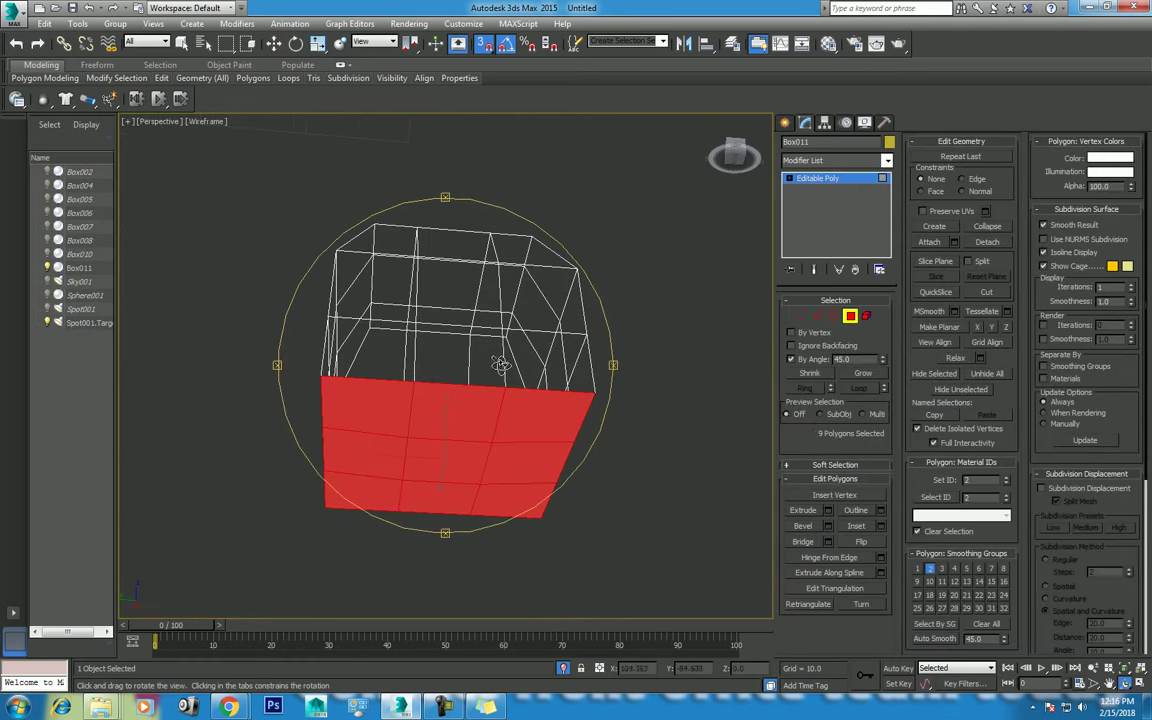
{"action": "left_click_drag", "start_coordinate": [450, 329], "coordinate": [640, 432]}
{"action": "key", "text": "F3"}
{"action": "left_click_drag", "start_coordinate": [473, 390], "coordinate": [428, 321]}
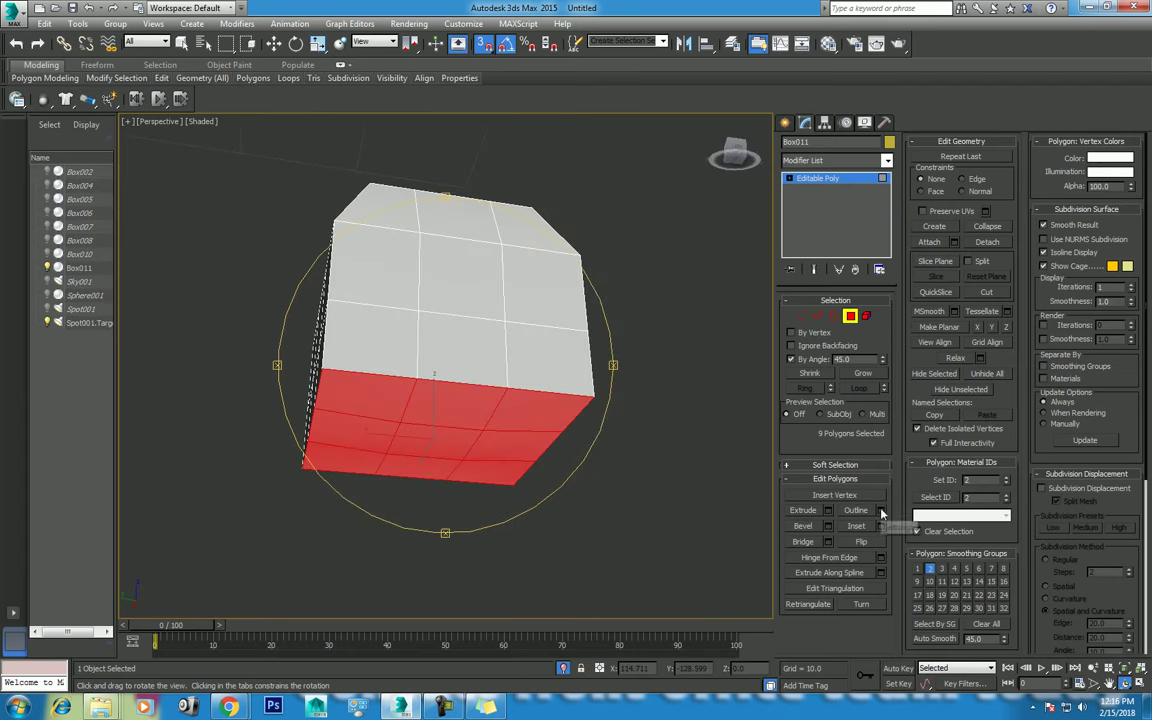
{"action": "left_click", "coordinate": [881, 511]}
{"action": "mouse_move", "coordinate": [481, 377]}
{"action": "left_mouse_down"}
{"action": "mouse_move", "coordinate": [411, 324]}
{"action": "mouse_move", "coordinate": [456, 347]}
{"action": "left_mouse_up"}
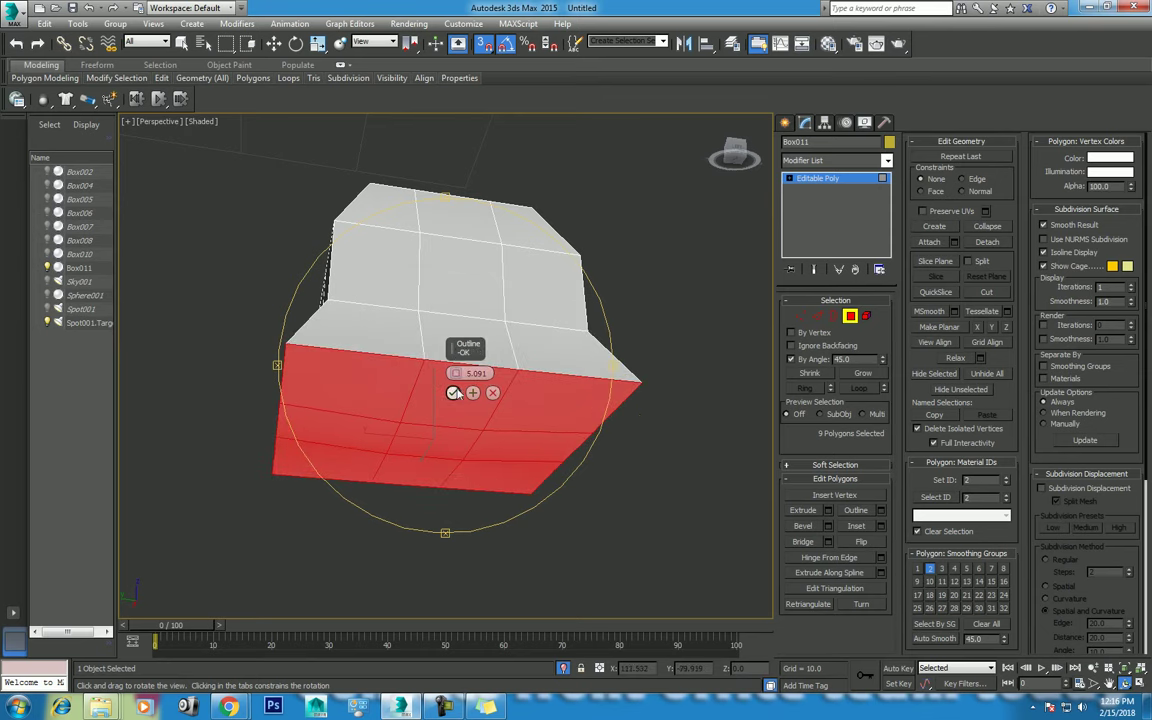
{"action": "left_click", "coordinate": [454, 392]}
{"action": "mouse_move", "coordinate": [566, 343]}
{"action": "left_mouse_down"}
{"action": "mouse_move", "coordinate": [543, 406]}
{"action": "mouse_move", "coordinate": [586, 432]}
{"action": "mouse_move", "coordinate": [537, 388]}
{"action": "mouse_move", "coordinate": [496, 386]}
{"action": "mouse_move", "coordinate": [540, 360]}
{"action": "left_mouse_up"}
Unhide all hidden objects from the quad menu
{"action": "right_click", "coordinate": [548, 355]}
{"action": "right_click", "coordinate": [547, 315]}
{"action": "left_click", "coordinate": [584, 257]}
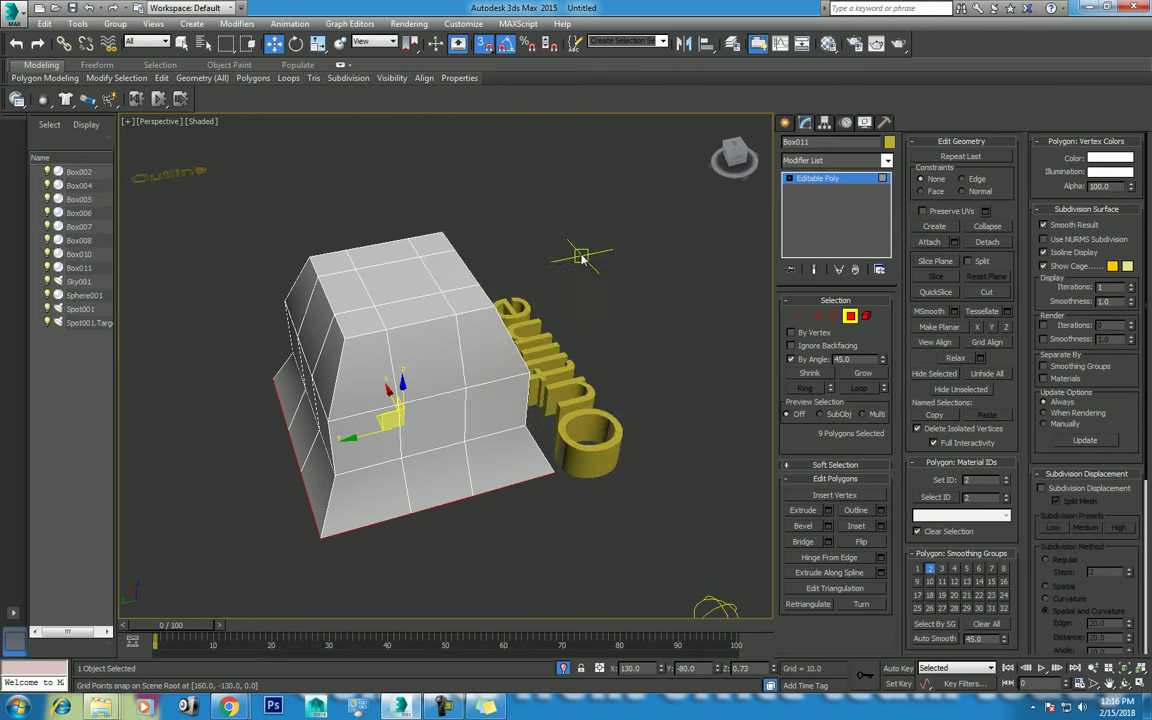
{"action": "scroll", "coordinate": [612, 399], "scroll_direction": "down", "scroll_amount": 3}
In the Top view, select Box011 together with its Outline label
{"action": "left_click", "coordinate": [1126, 684]}
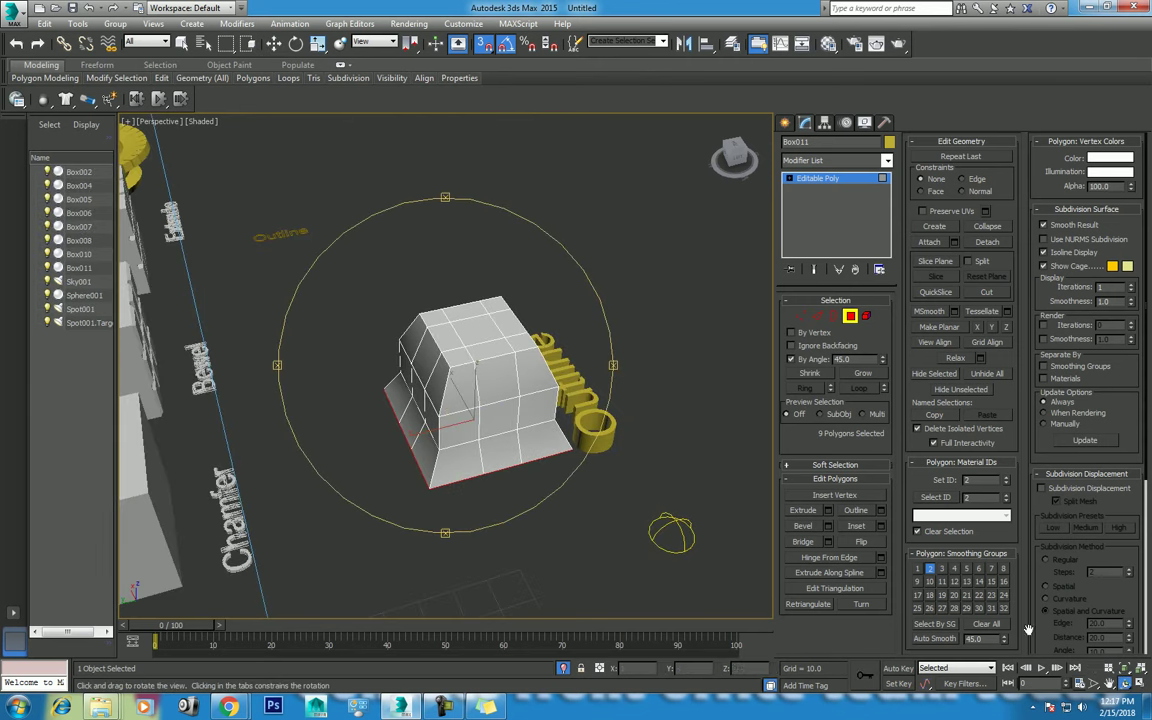
{"action": "mouse_move", "coordinate": [470, 400]}
{"action": "left_mouse_down"}
{"action": "mouse_move", "coordinate": [440, 369]}
{"action": "mouse_move", "coordinate": [388, 375]}
{"action": "left_mouse_up"}
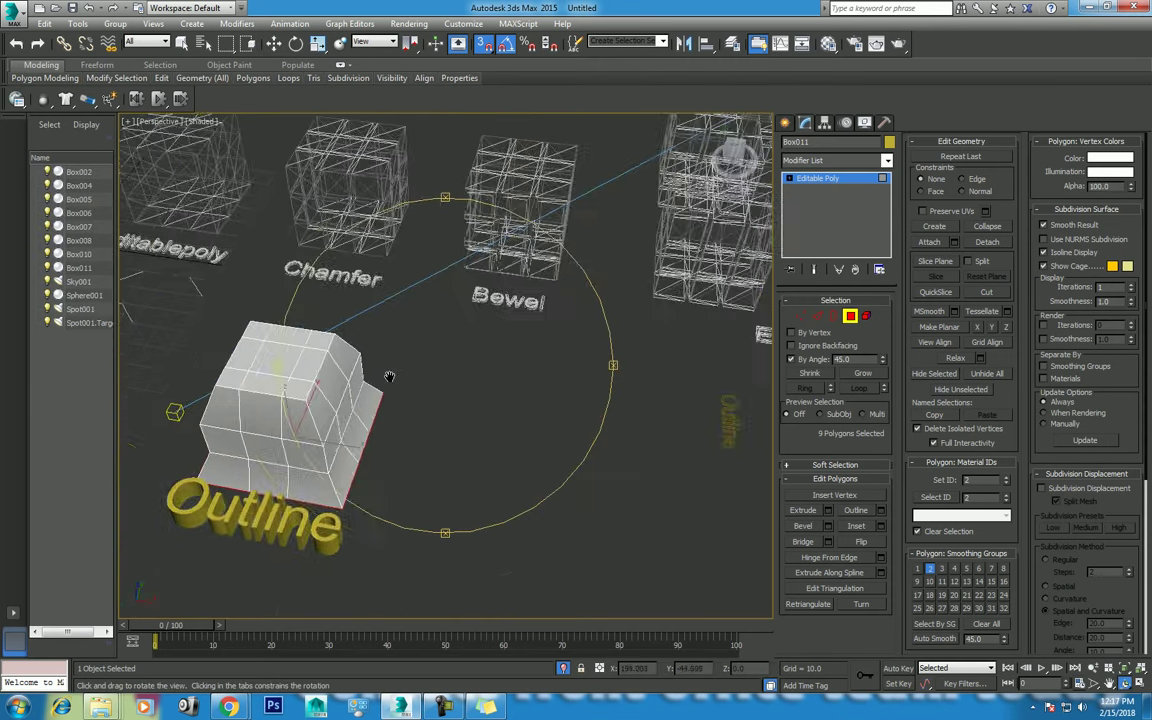
{"action": "scroll", "coordinate": [398, 375], "scroll_direction": "down", "scroll_amount": 2}
{"action": "key", "text": "w"}
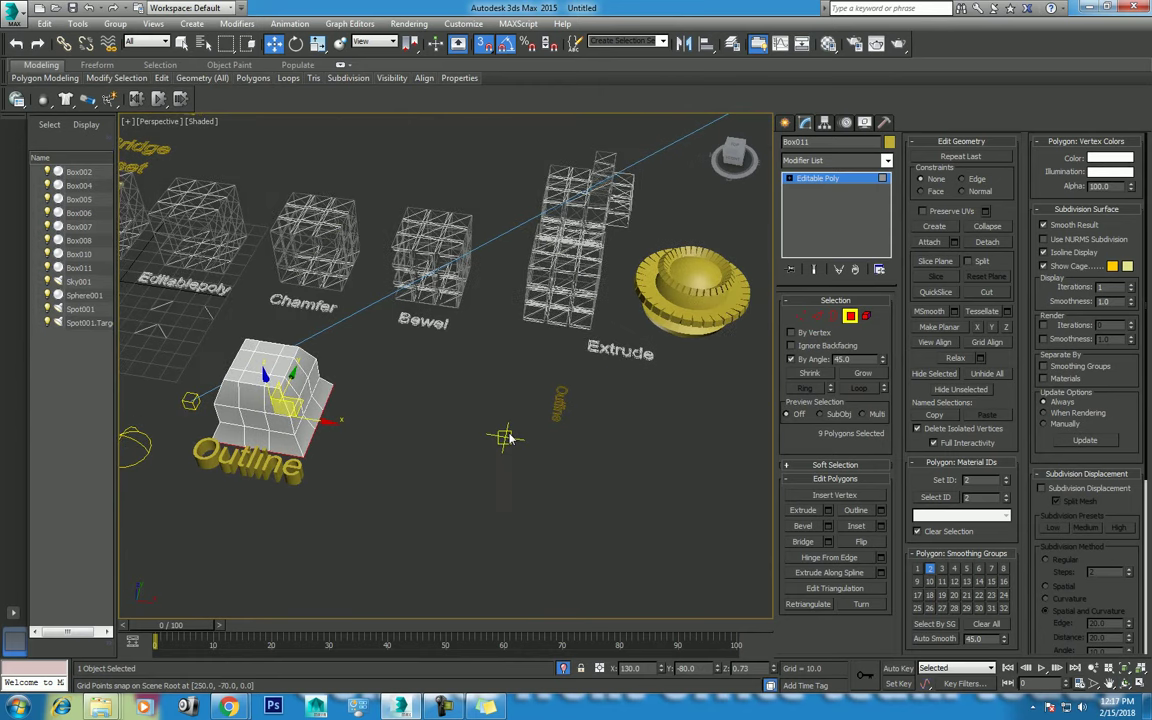
{"action": "key", "text": "t"}
{"action": "scroll", "coordinate": [486, 424], "scroll_direction": "down", "scroll_amount": 2}
{"action": "right_click", "coordinate": [397, 395]}
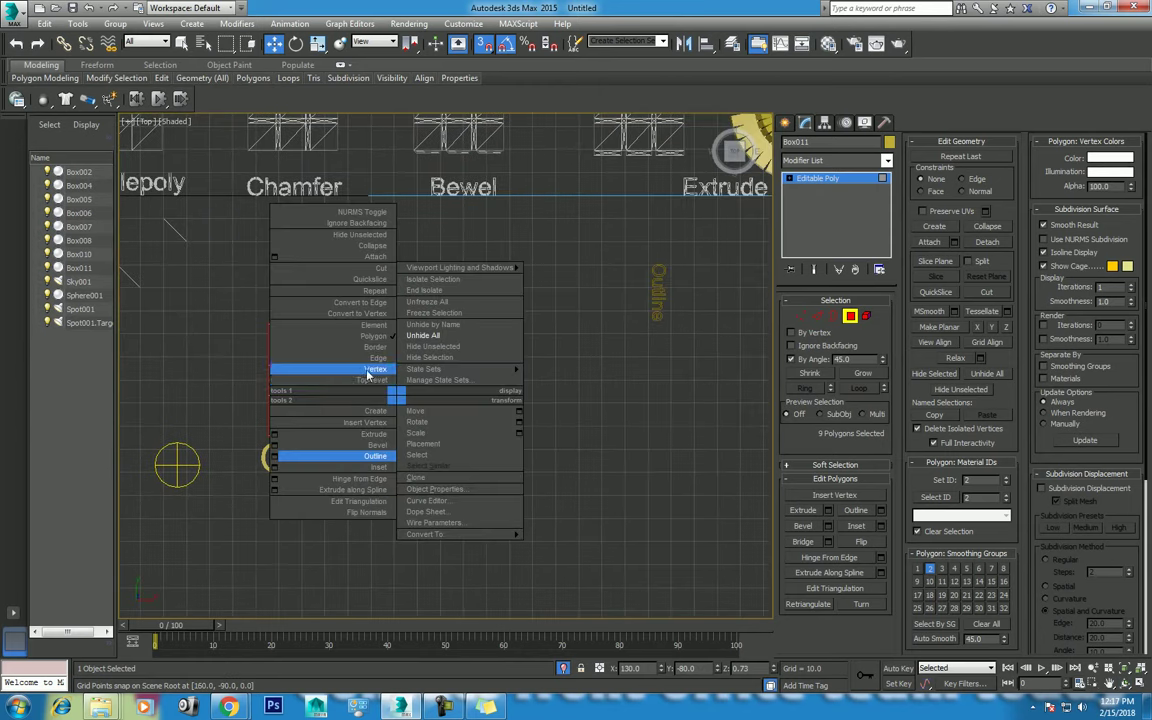
{"action": "left_click", "coordinate": [488, 374]}
{"action": "left_click_drag", "start_coordinate": [470, 316], "coordinate": [340, 514]}
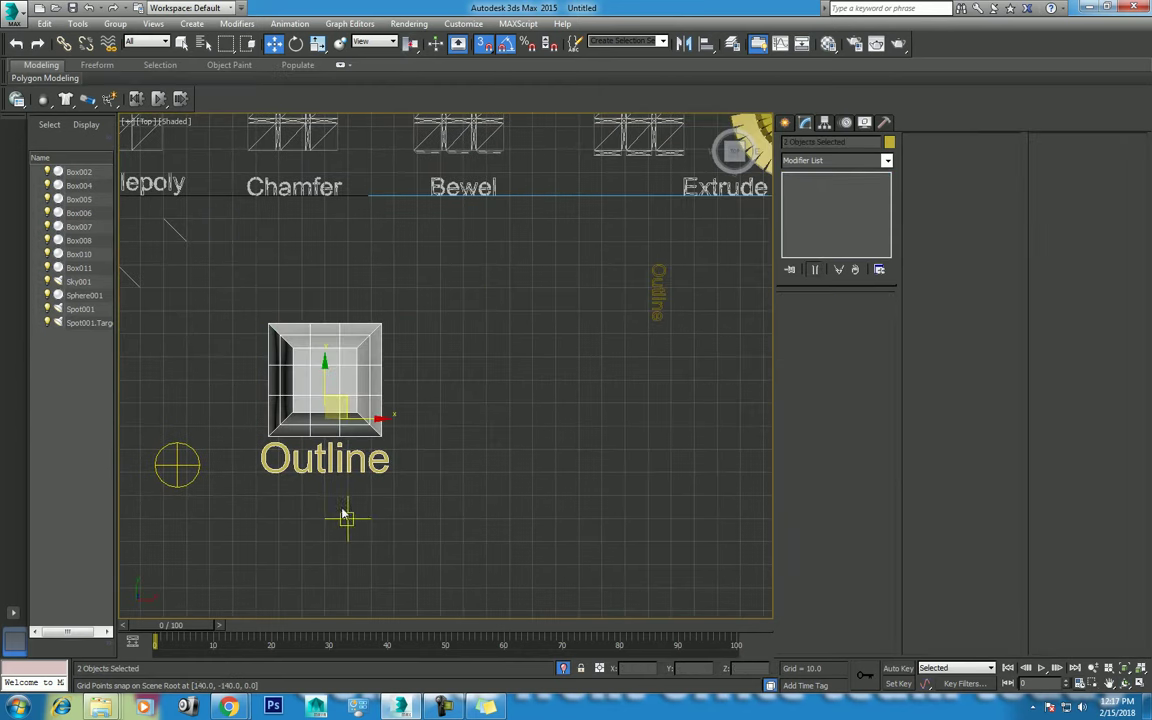
Move the box and label toward the view centre and delete the stray text above it
{"action": "middle_click_drag", "start_coordinate": [397, 477], "coordinate": [335, 496]}
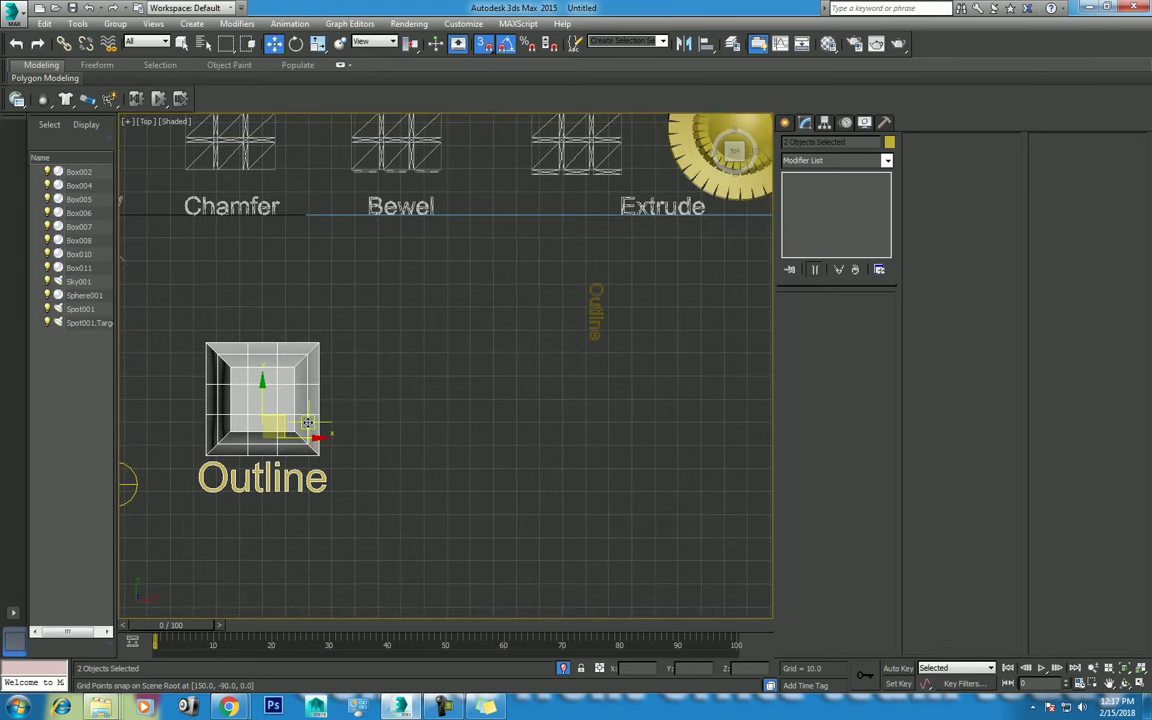
{"action": "left_click_drag", "start_coordinate": [314, 442], "coordinate": [660, 426]}
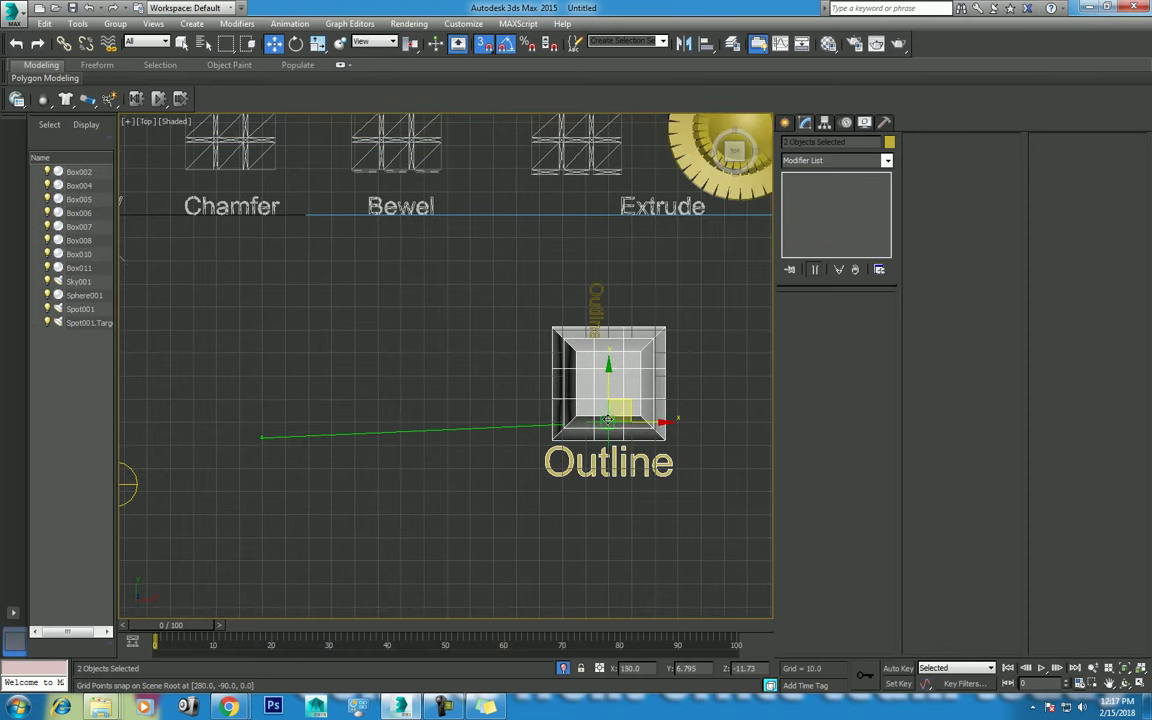
{"action": "left_click", "coordinate": [598, 304]}
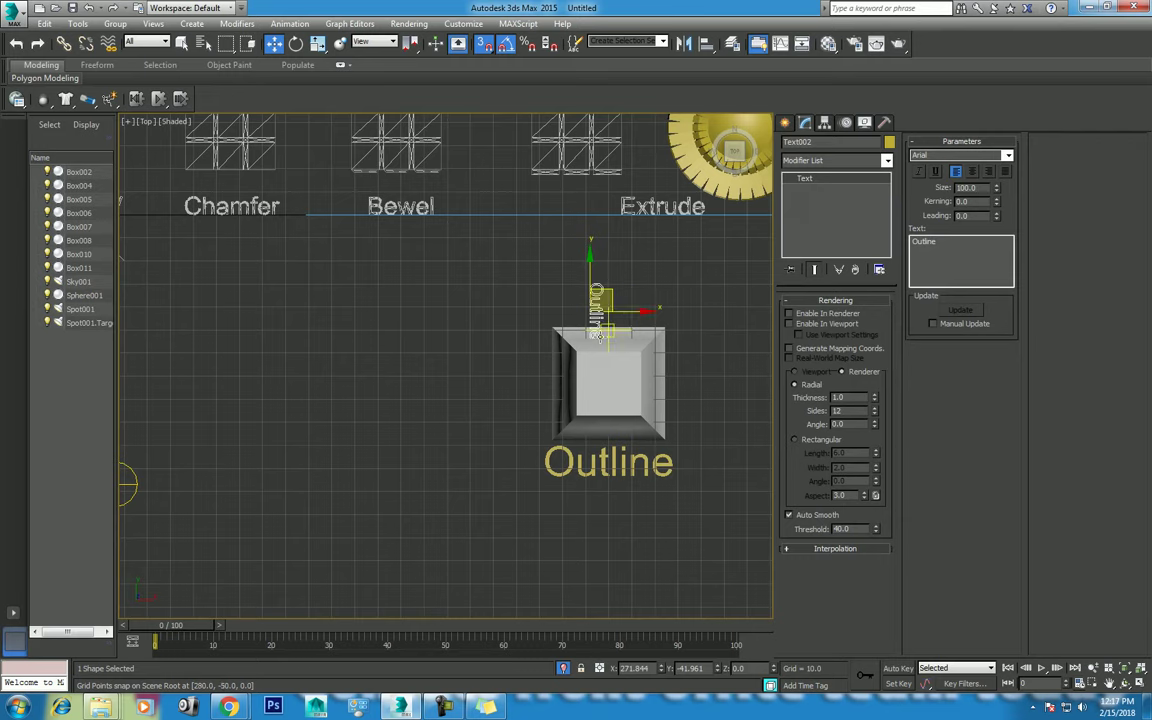
{"action": "key", "text": "Delete"}
Move the box and label up beside the yellow ribbed object, then select only the Outline label
{"action": "mouse_move", "coordinate": [650, 317]}
{"action": "middle_mouse_down"}
{"action": "mouse_move", "coordinate": [447, 340]}
{"action": "mouse_move", "coordinate": [304, 508]}
{"action": "middle_mouse_up"}
{"action": "left_click", "coordinate": [406, 356]}
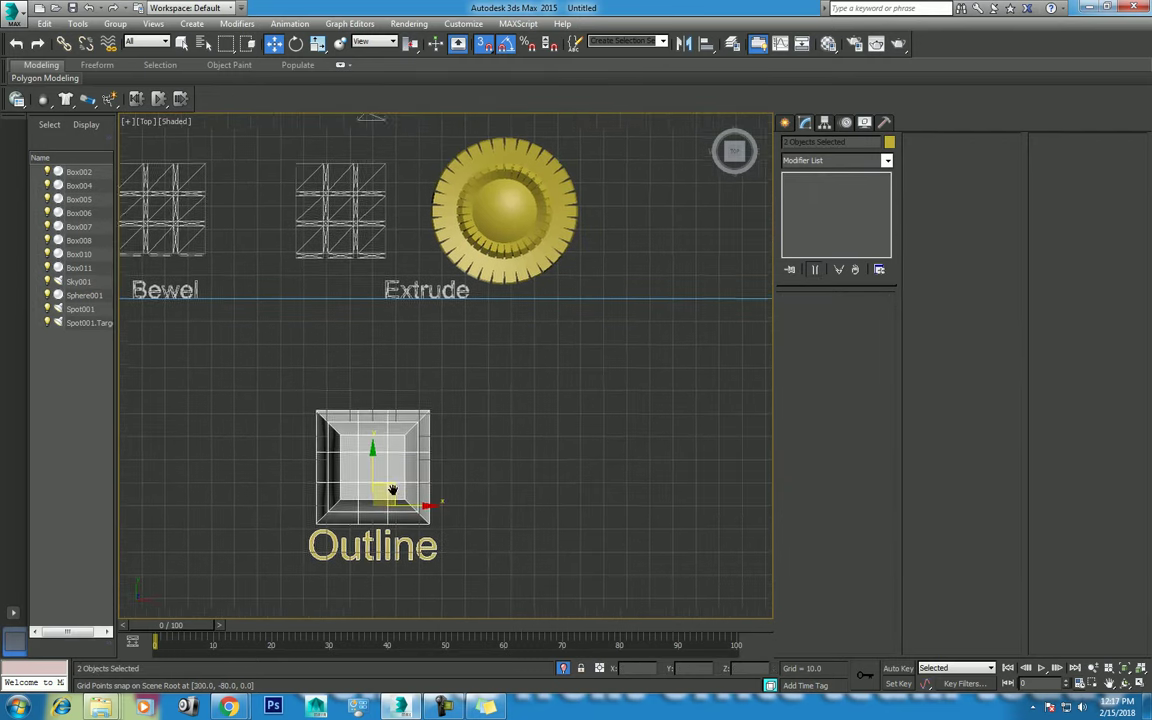
{"action": "left_click_drag", "start_coordinate": [304, 513], "coordinate": [674, 263]}
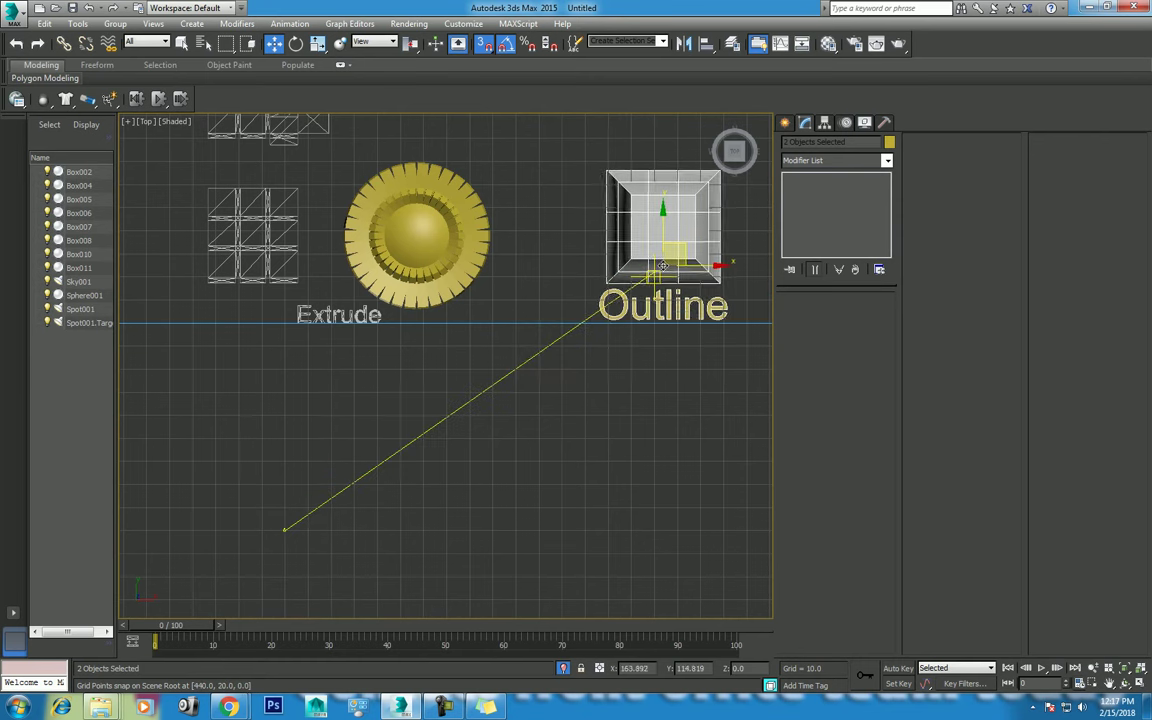
{"action": "mouse_move", "coordinate": [535, 316]}
{"action": "middle_mouse_down"}
{"action": "mouse_move", "coordinate": [393, 432]}
{"action": "mouse_move", "coordinate": [372, 470]}
{"action": "middle_mouse_up"}
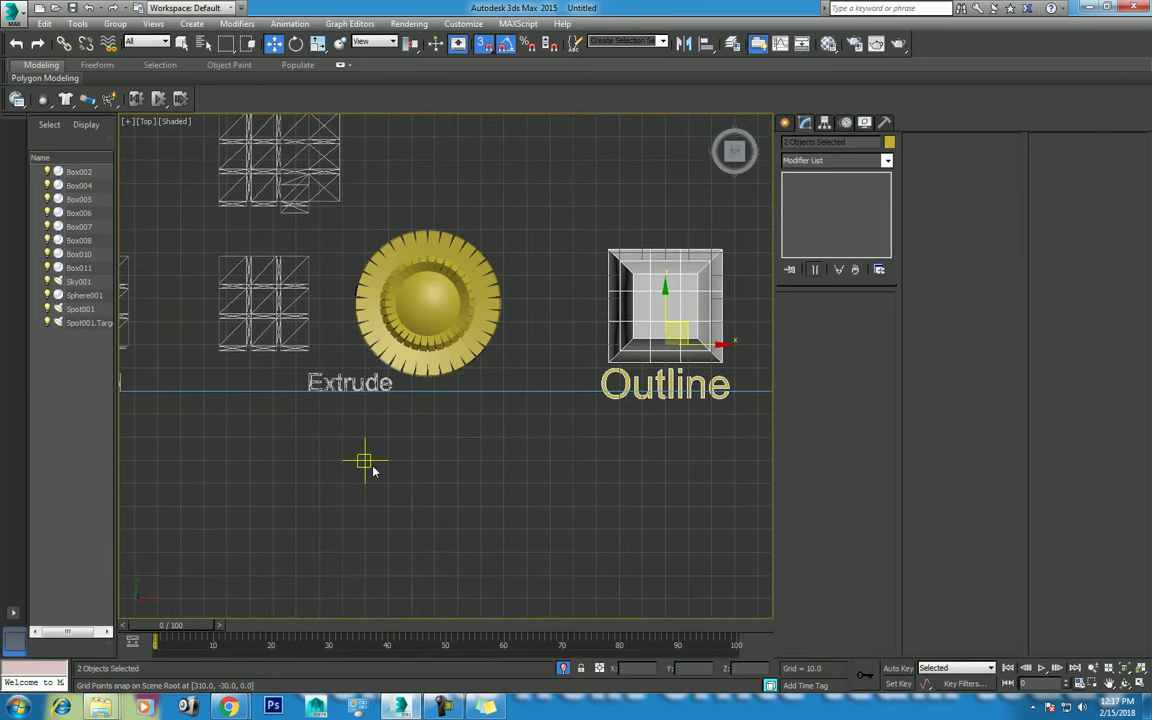
{"action": "left_click_drag", "start_coordinate": [684, 323], "coordinate": [673, 322]}
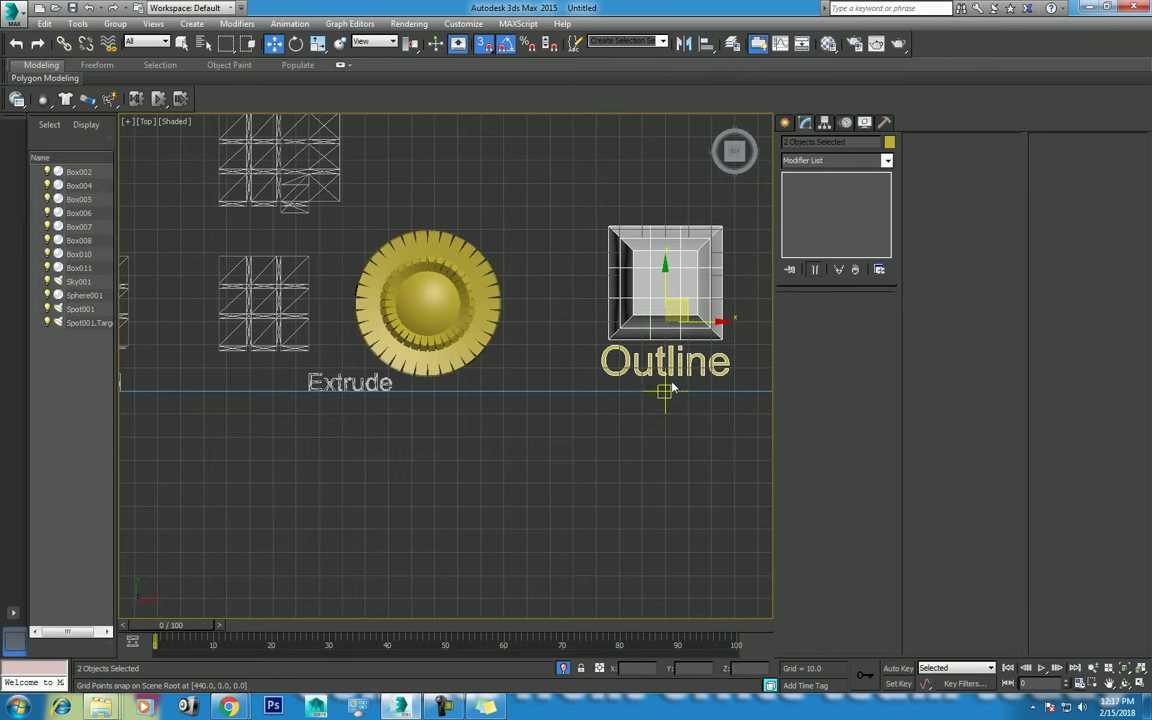
{"action": "left_click", "coordinate": [662, 385]}
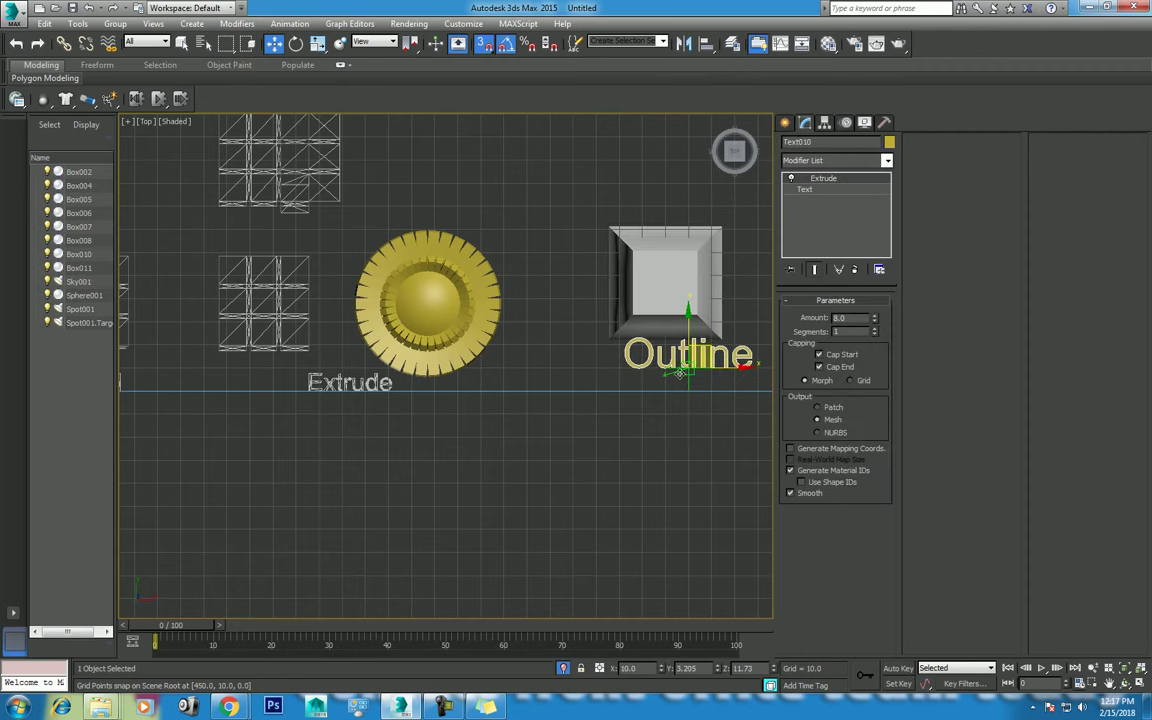
Move Text010 back to Y=0 and reduce its text size from 20.0 to 14
{"action": "left_click_drag", "start_coordinate": [686, 356], "coordinate": [684, 372]}
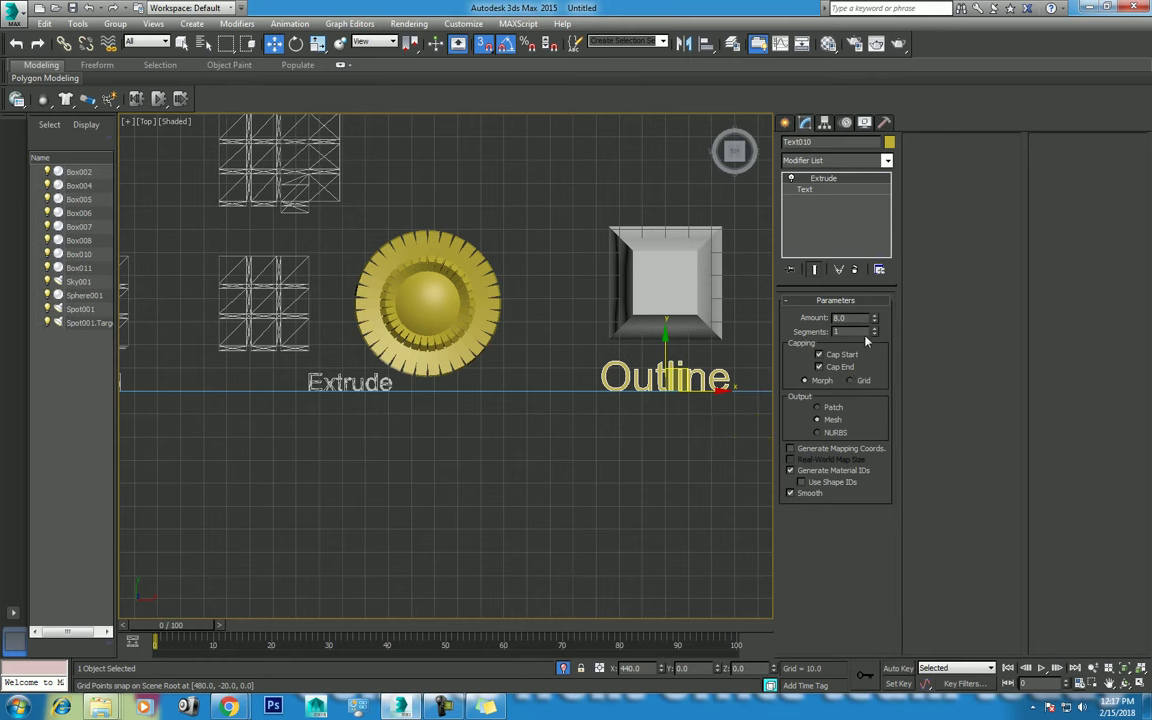
{"action": "left_click", "coordinate": [806, 188]}
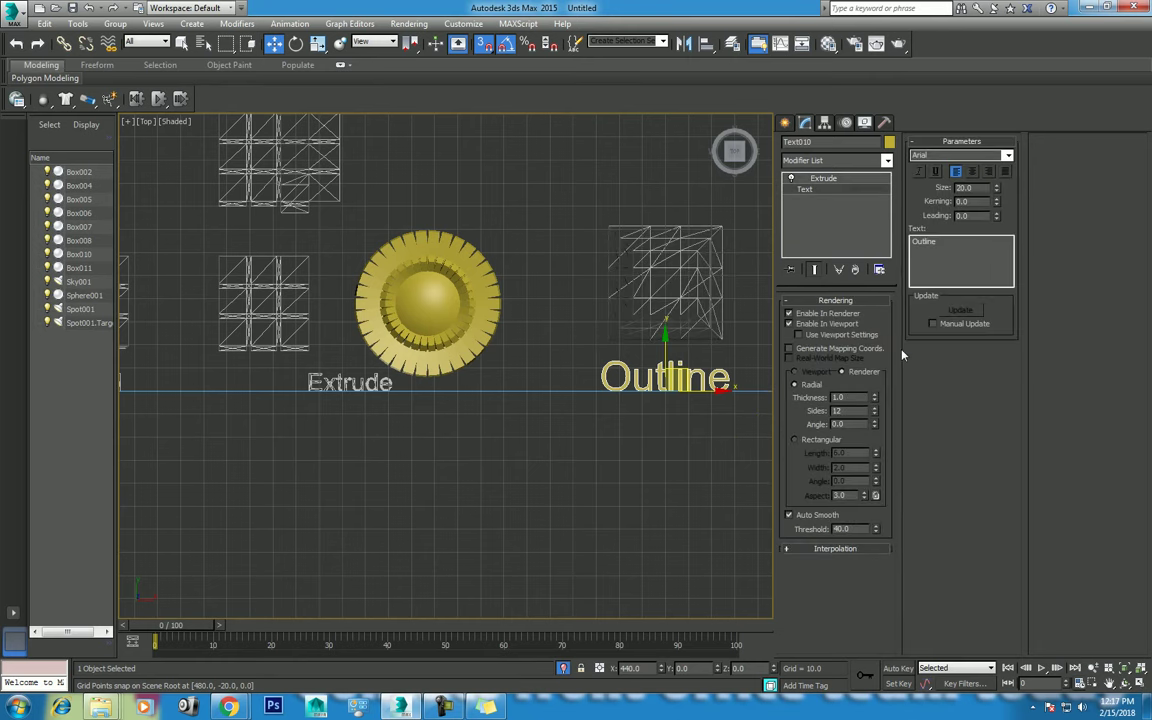
{"action": "left_click", "coordinate": [874, 401]}
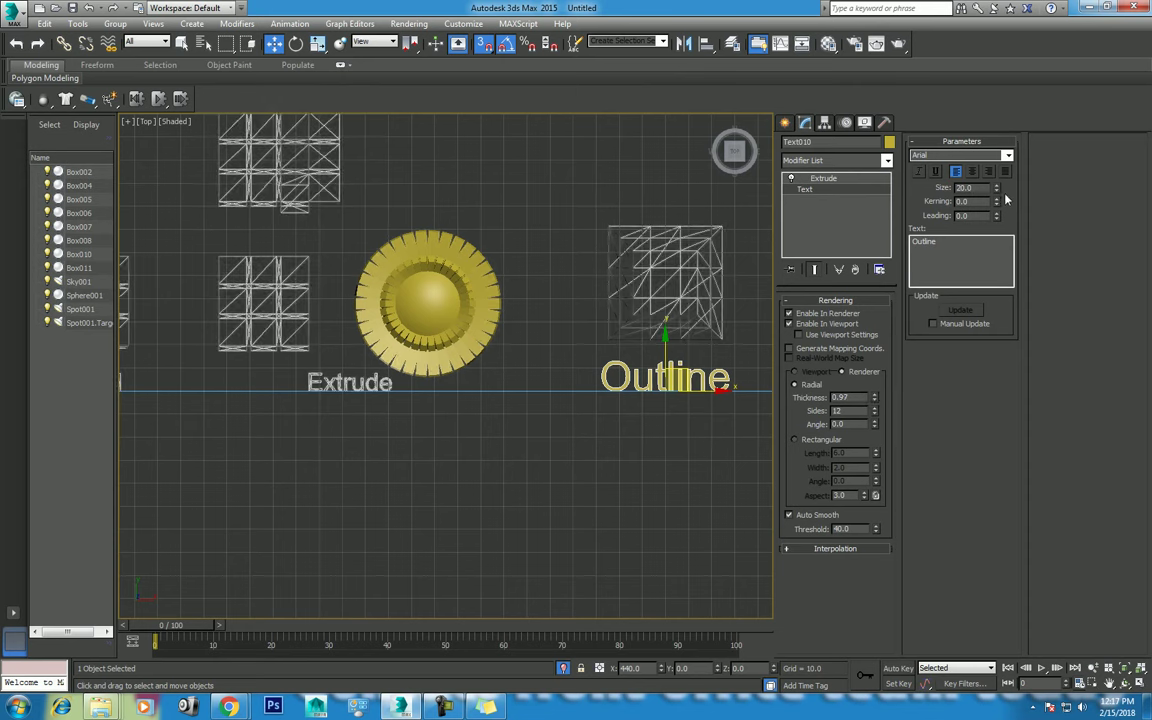
{"action": "left_click_drag", "start_coordinate": [996, 194], "coordinate": [996, 208]}
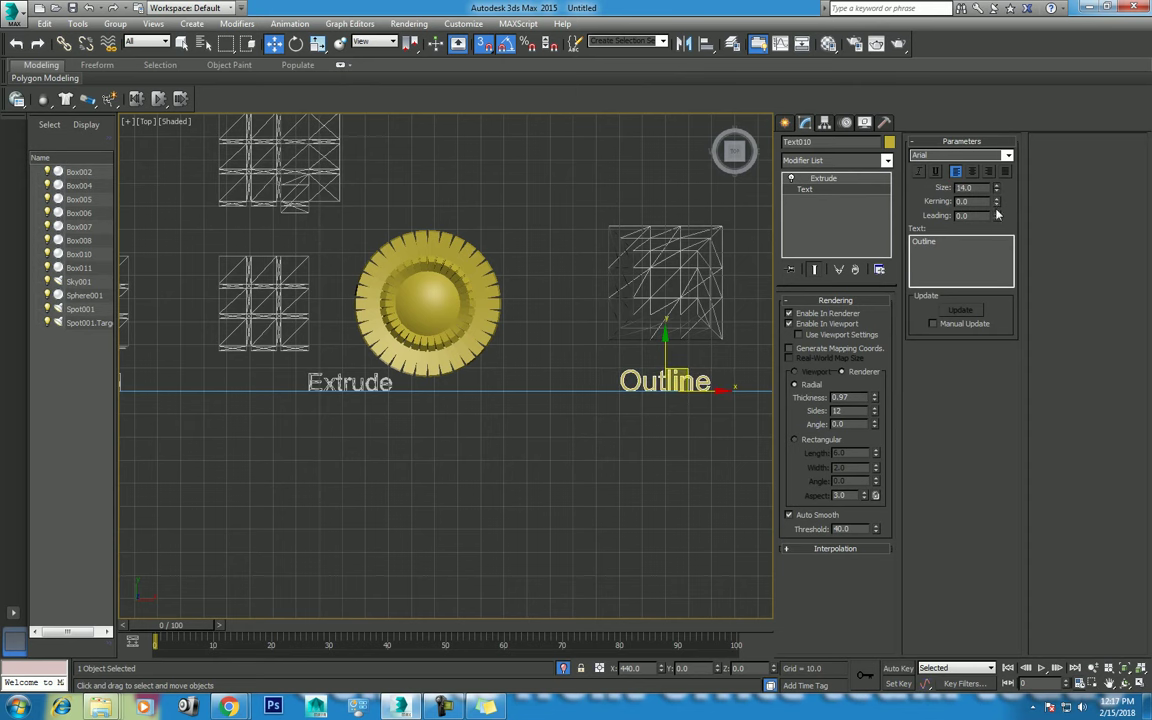
Pan, zoom out and orbit into a perspective view to inspect the labels
{"action": "middle_click_drag", "start_coordinate": [501, 429], "coordinate": [471, 432]}
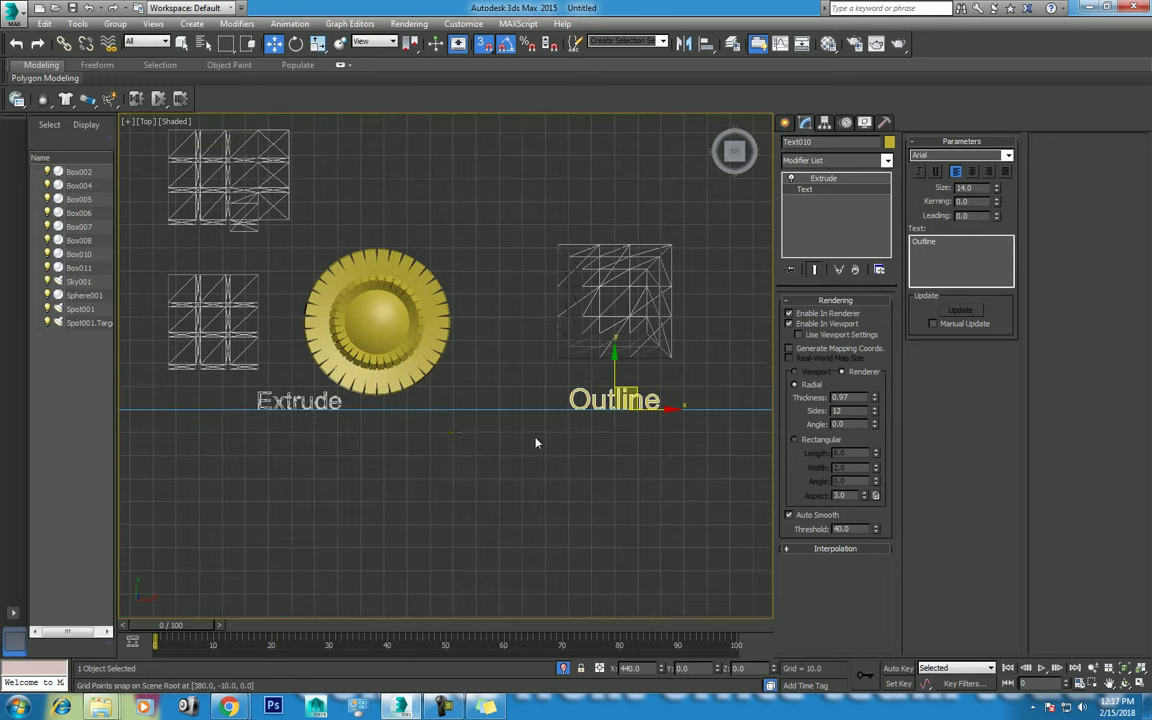
{"action": "scroll", "coordinate": [550, 450], "scroll_direction": "down", "scroll_amount": 2}
{"action": "left_click", "coordinate": [1126, 685]}
{"action": "mouse_move", "coordinate": [527, 489]}
{"action": "left_mouse_down"}
{"action": "mouse_move", "coordinate": [480, 366]}
{"action": "mouse_move", "coordinate": [288, 401]}
{"action": "left_mouse_up"}
{"action": "scroll", "coordinate": [480, 366], "scroll_direction": "down", "scroll_amount": 3}
Select Box005, clear its polygon selection, and return to object-level editing
{"action": "key", "text": "w"}
{"action": "left_click", "coordinate": [288, 401]}
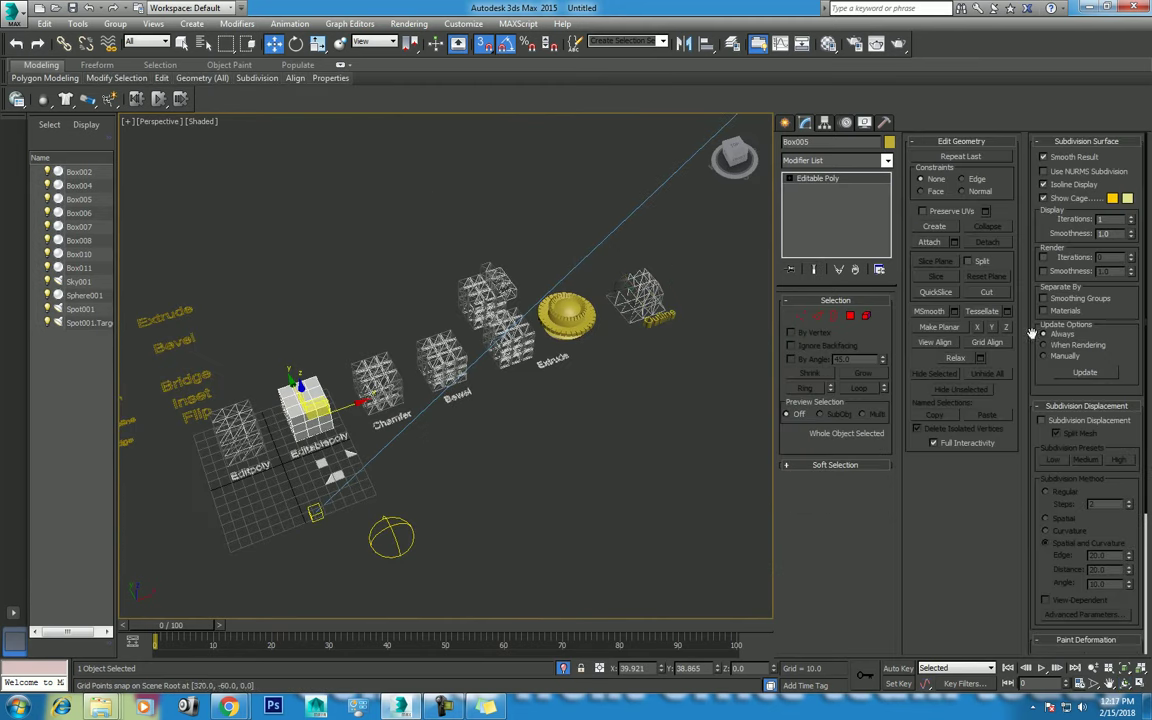
{"action": "left_click", "coordinate": [850, 317]}
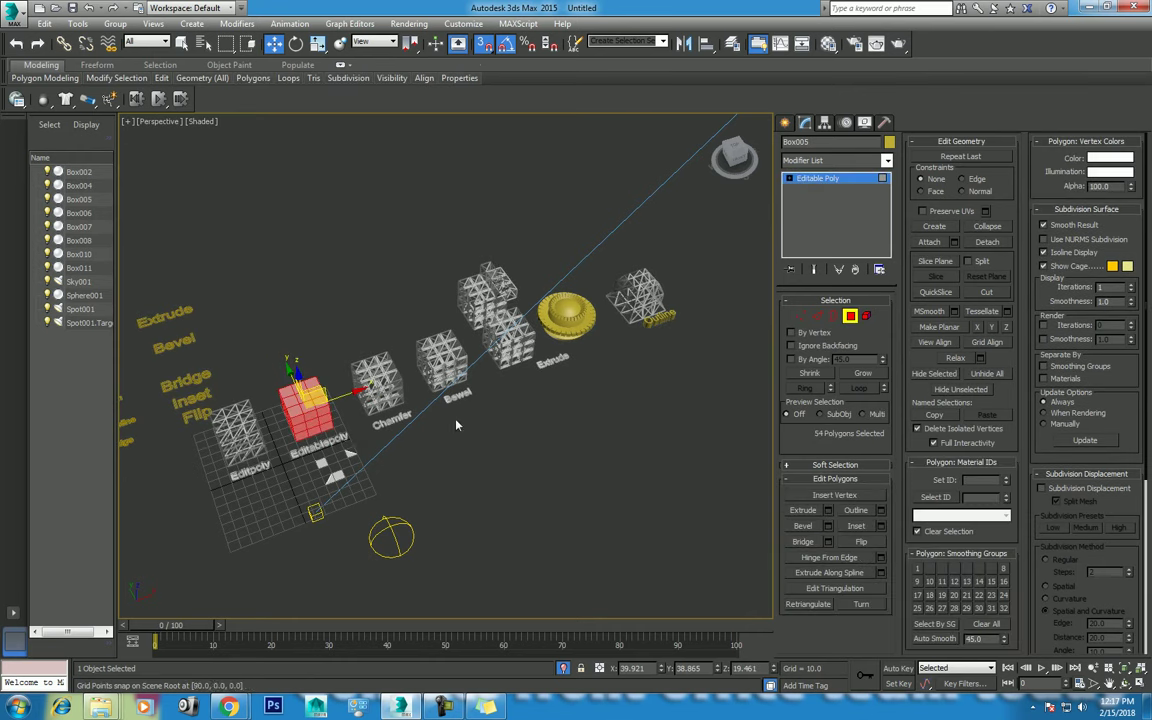
{"action": "scroll", "coordinate": [455, 425], "scroll_direction": "up", "scroll_amount": 2}
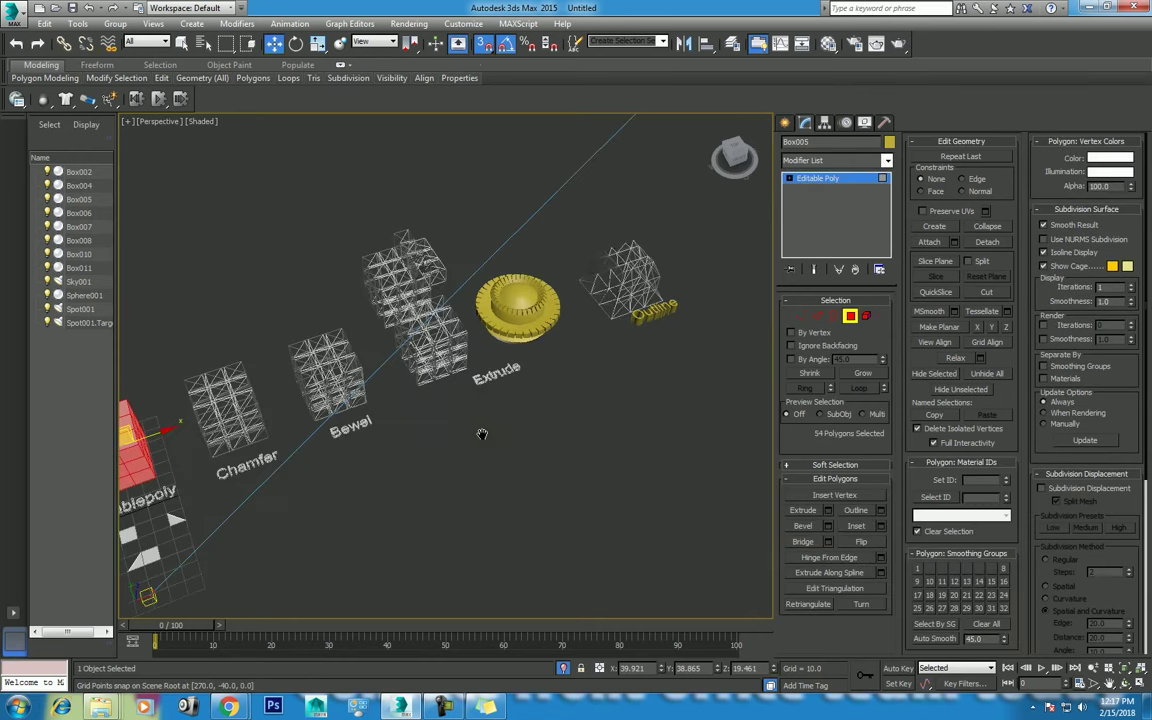
{"action": "left_click", "coordinate": [323, 366]}
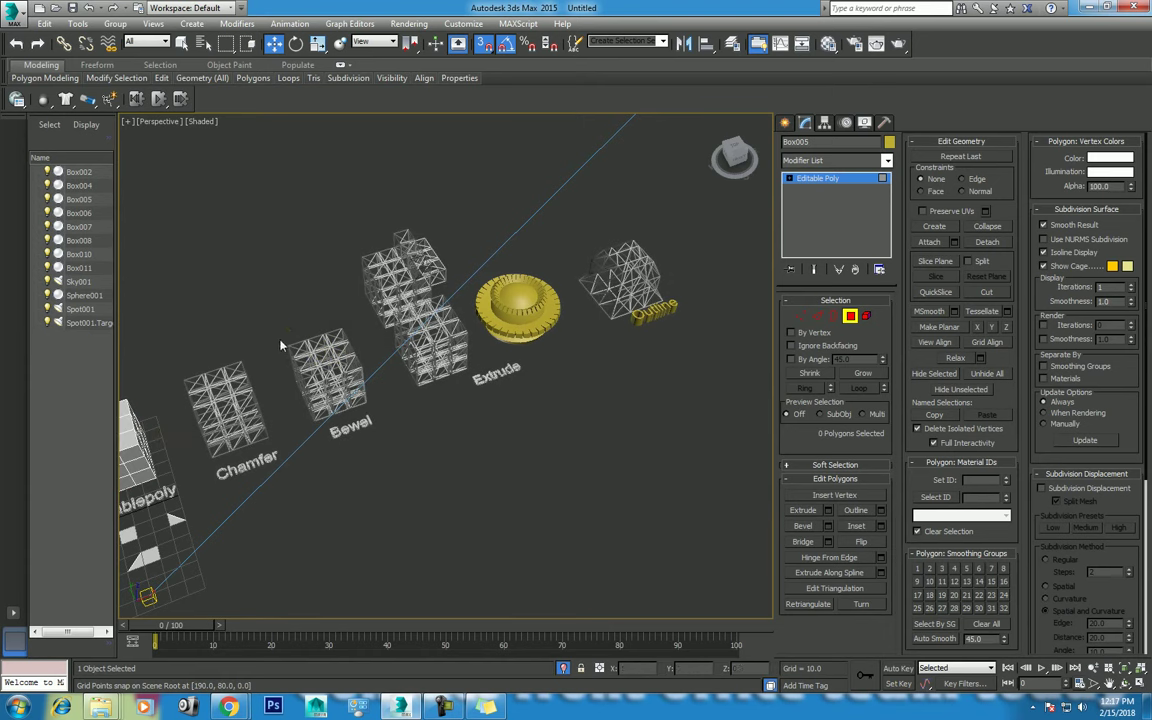
{"action": "right_click", "coordinate": [275, 330]}
{"action": "left_click", "coordinate": [230, 326]}
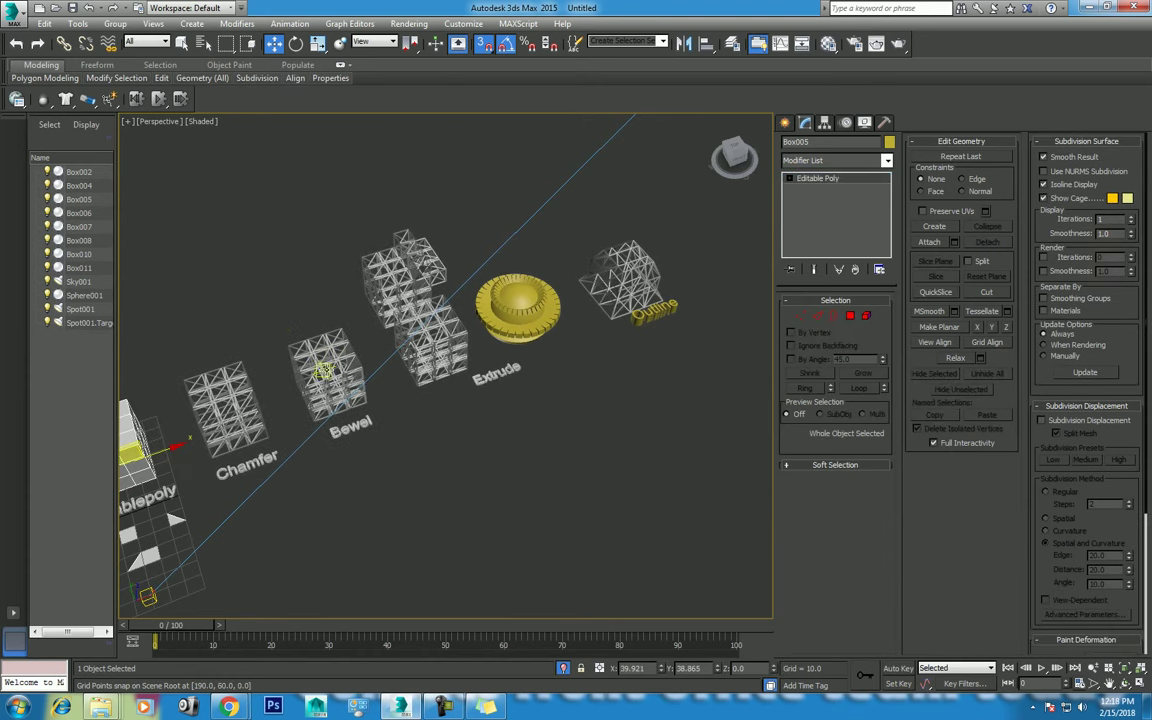
Add the Bewel box to the selection and, in Top view, drag a copy below the row
{"action": "left_click", "coordinate": [323, 370], "text": "ctrl"}
{"action": "key", "text": "t"}
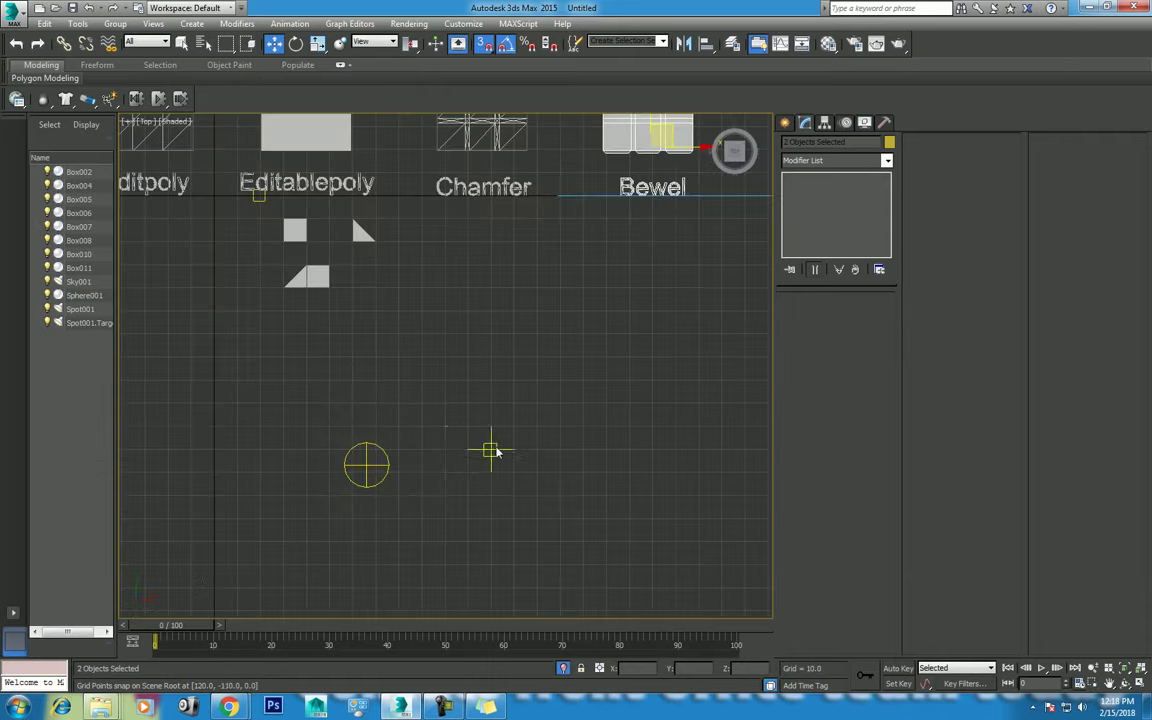
{"action": "mouse_move", "coordinate": [326, 306]}
{"action": "left_mouse_down", "text": "shift"}
{"action": "mouse_move", "coordinate": [505, 499]}
{"action": "mouse_move", "coordinate": [494, 510]}
{"action": "left_mouse_up", "text": "shift"}
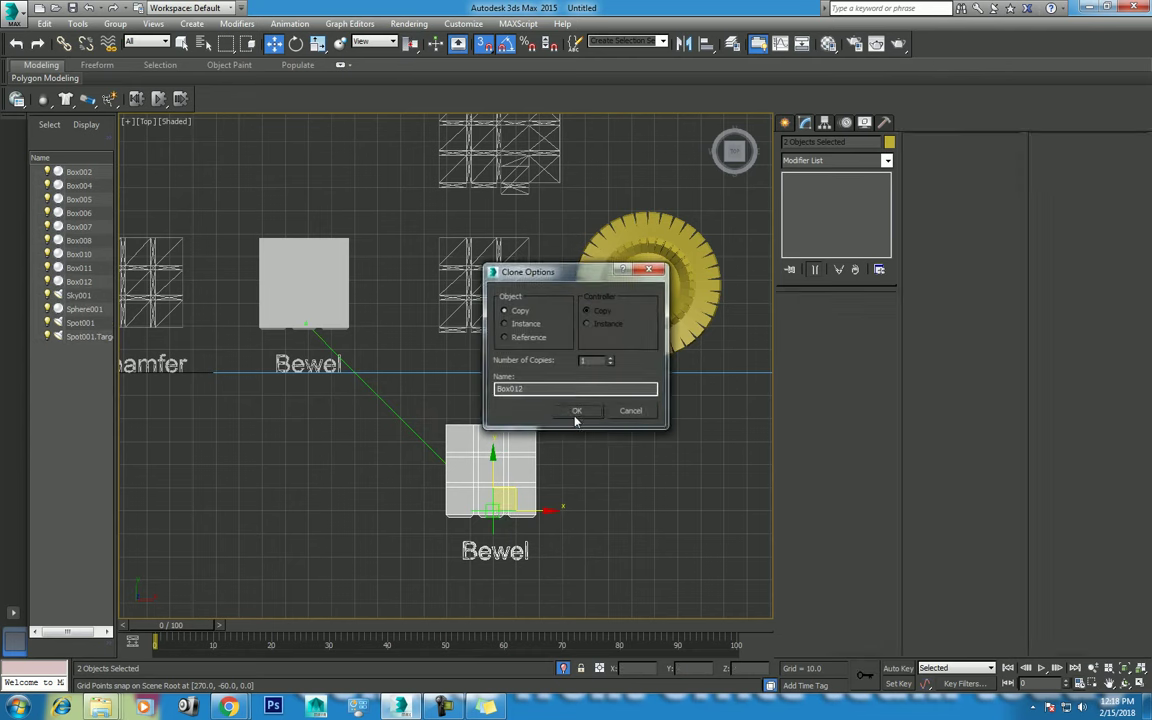
Accept the clone as Box012 and orbit the perspective view to inspect it
{"action": "left_click", "coordinate": [577, 411]}
{"action": "key", "text": "p"}
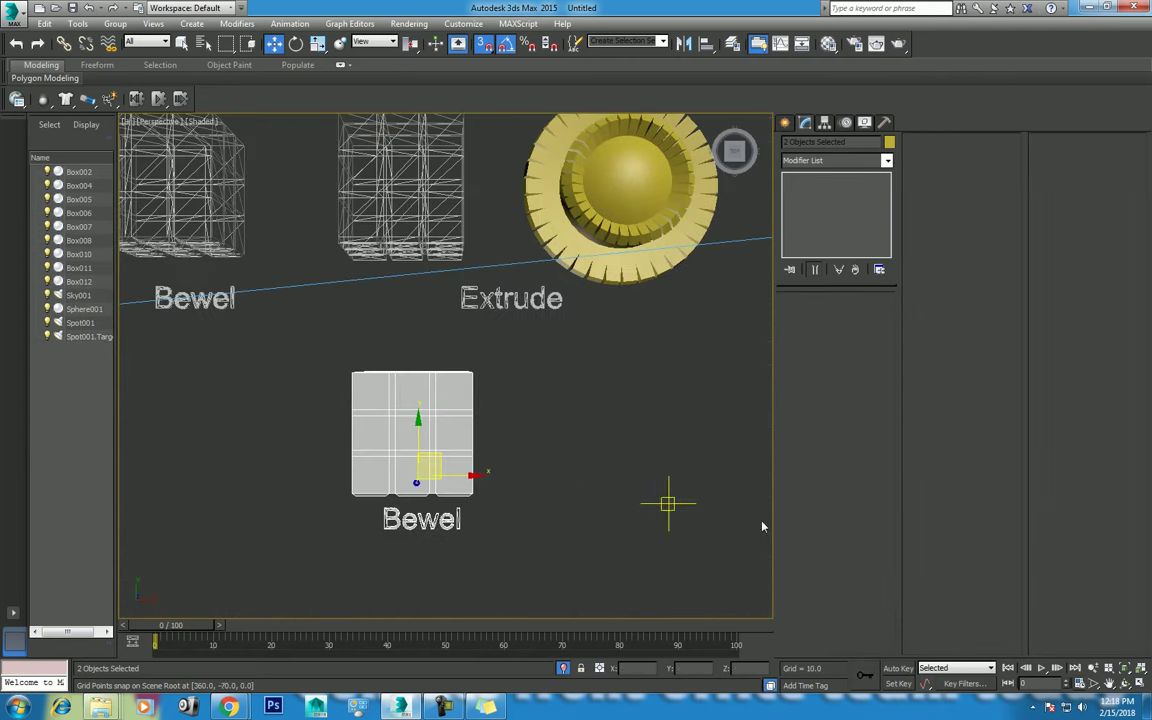
{"action": "left_click", "coordinate": [1126, 686]}
{"action": "mouse_move", "coordinate": [512, 463]}
{"action": "left_mouse_down"}
{"action": "mouse_move", "coordinate": [456, 357]}
{"action": "mouse_move", "coordinate": [505, 372]}
{"action": "left_mouse_up"}
Select the new box with a nearby label, move them down-right, then undo the move
{"action": "key", "text": "w"}
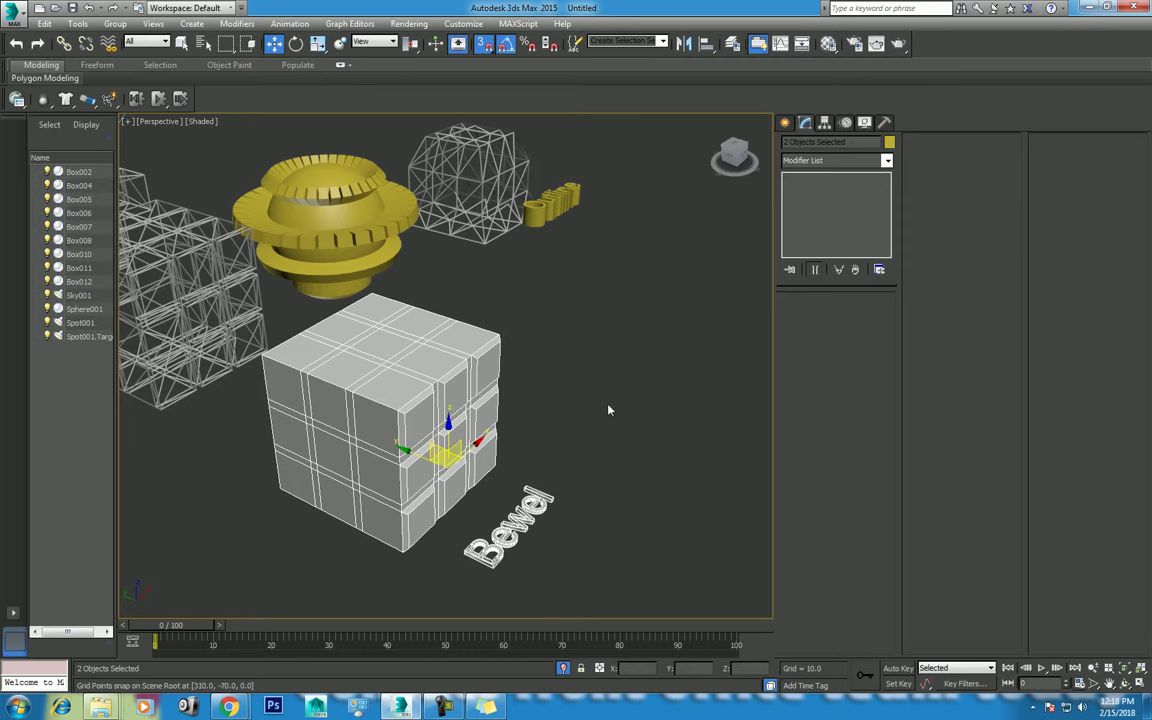
{"action": "scroll", "coordinate": [608, 410], "scroll_direction": "down", "scroll_amount": 3}
{"action": "middle_click_drag", "start_coordinate": [608, 410], "coordinate": [620, 440], "text": "alt"}
{"action": "left_click", "coordinate": [488, 411]}
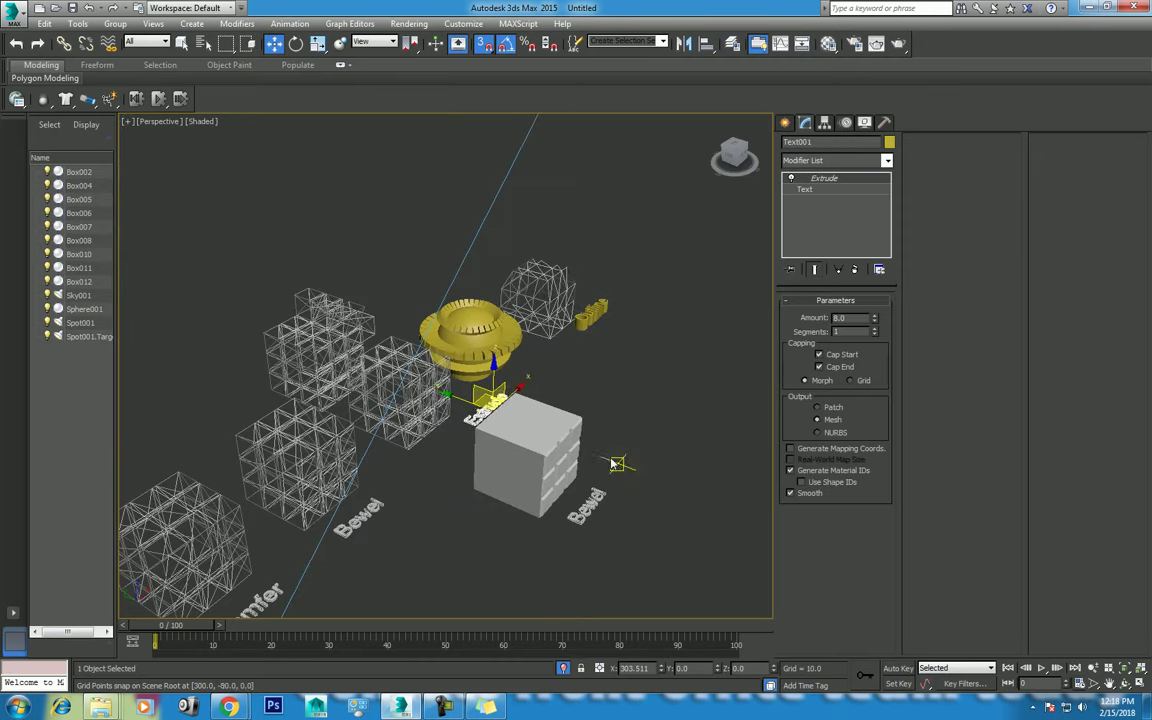
{"action": "left_click", "coordinate": [510, 472], "text": "ctrl"}
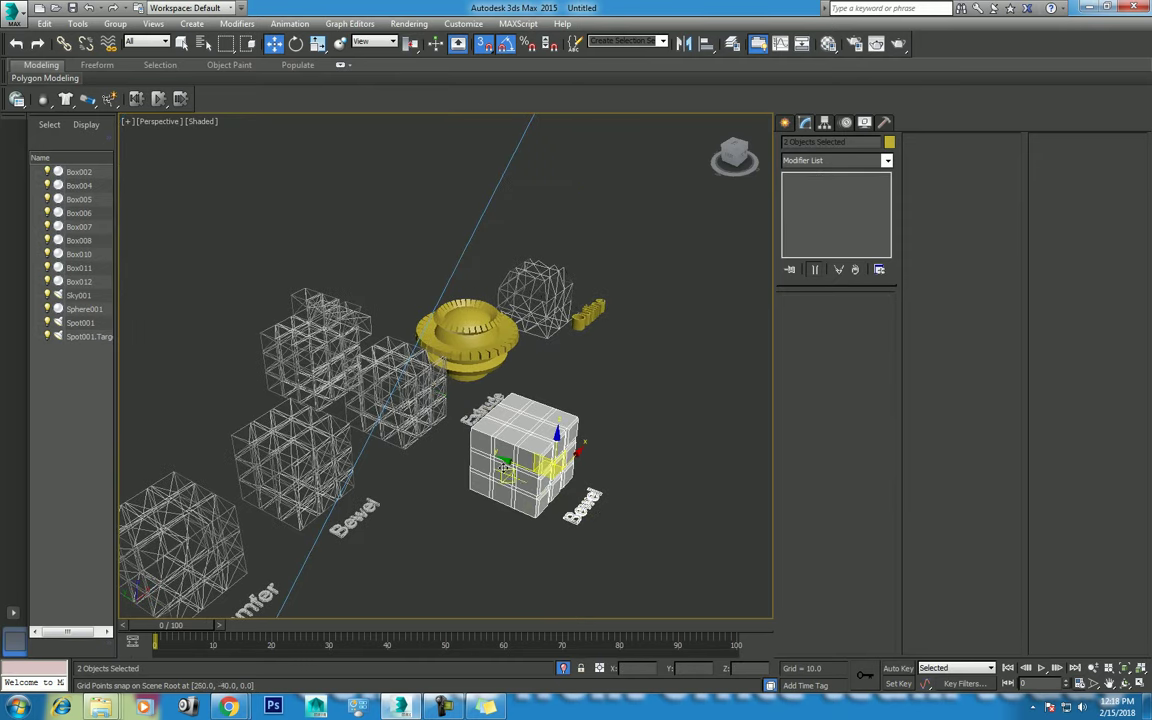
{"action": "left_click_drag", "start_coordinate": [507, 468], "coordinate": [624, 511]}
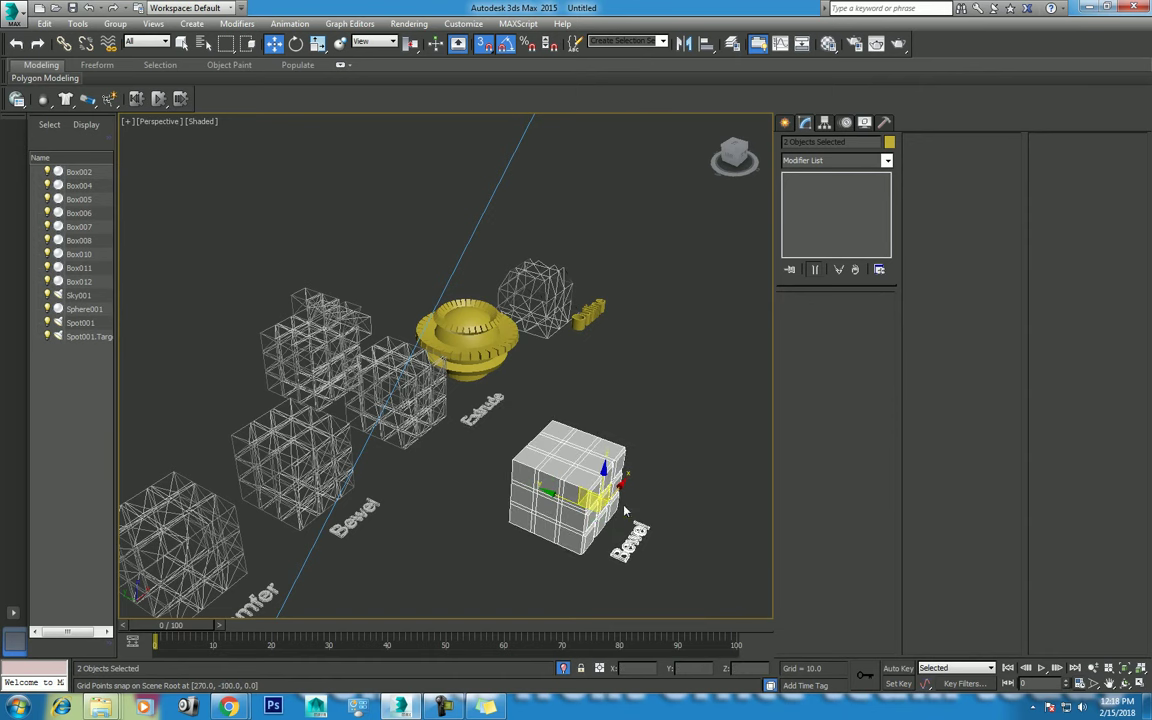
{"action": "key", "text": "ctrl+z"}
In the Top view, move the new cube lower and select the Extrude and Outline labels
{"action": "key", "text": "t"}
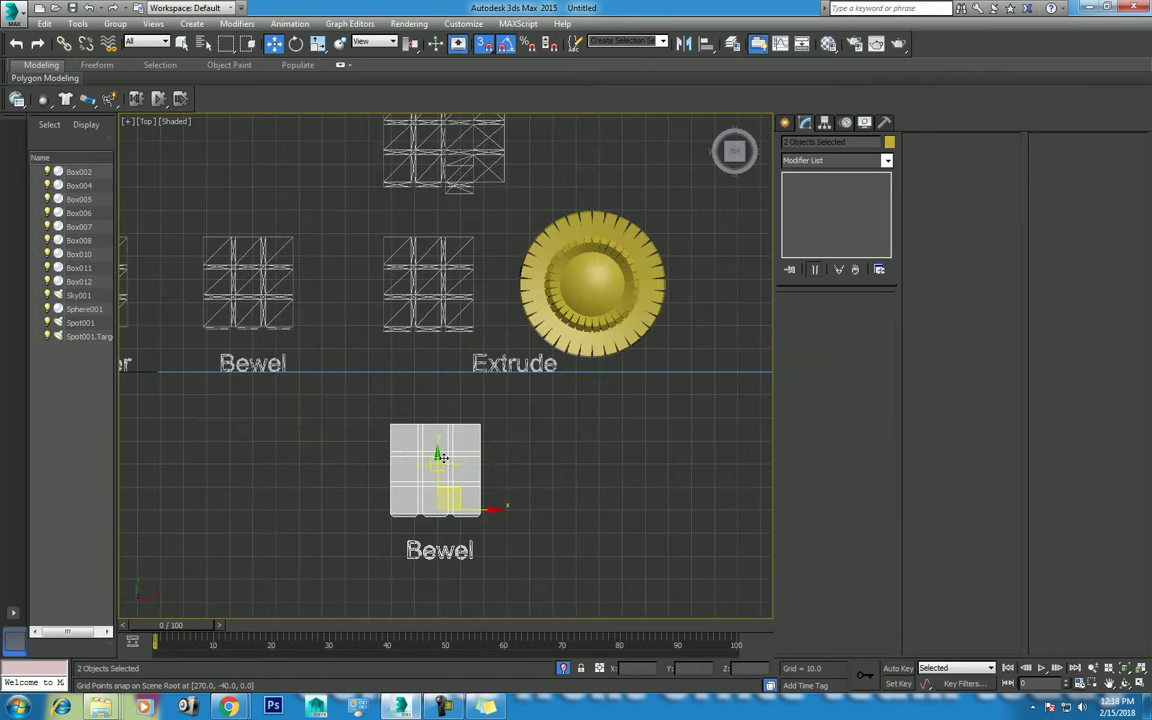
{"action": "left_click_drag", "start_coordinate": [447, 458], "coordinate": [455, 520]}
{"action": "scroll", "coordinate": [447, 435], "scroll_direction": "down", "scroll_amount": 2}
{"action": "left_click", "coordinate": [455, 435]}
{"action": "left_click", "coordinate": [385, 375]}
{"action": "left_click", "coordinate": [609, 382]}
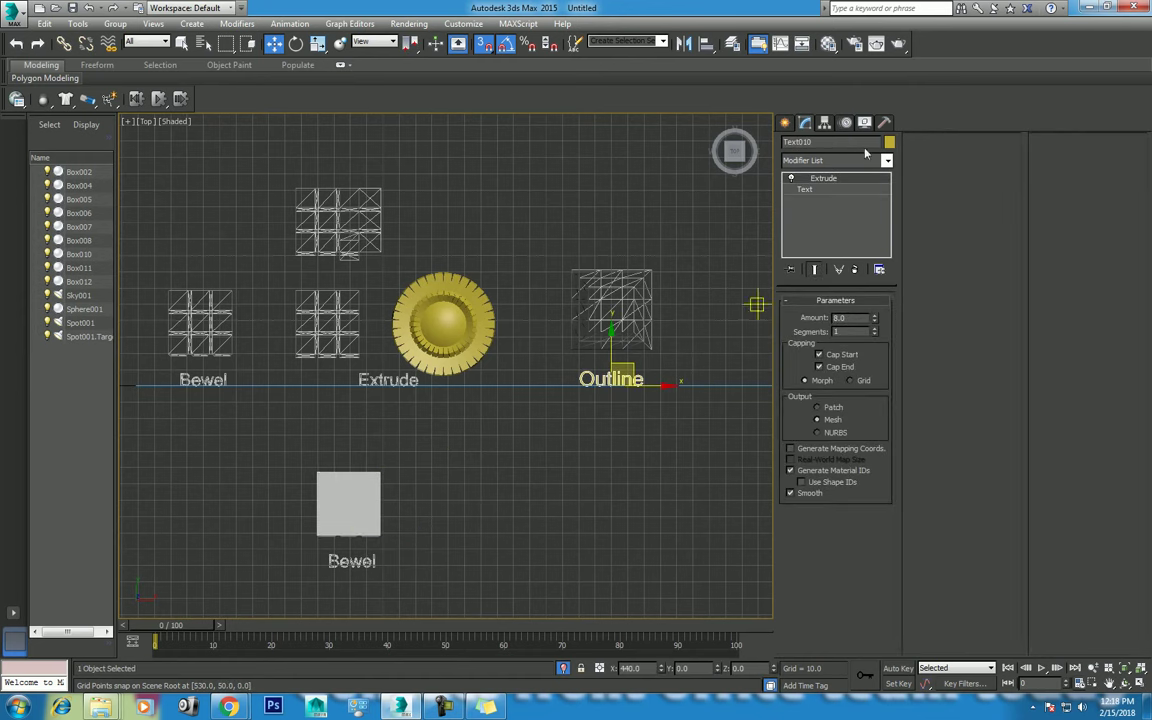
Create a new Text shape for the '+' sign beside the Outline label
{"action": "left_click", "coordinate": [784, 122]}
{"action": "left_click", "coordinate": [807, 145]}
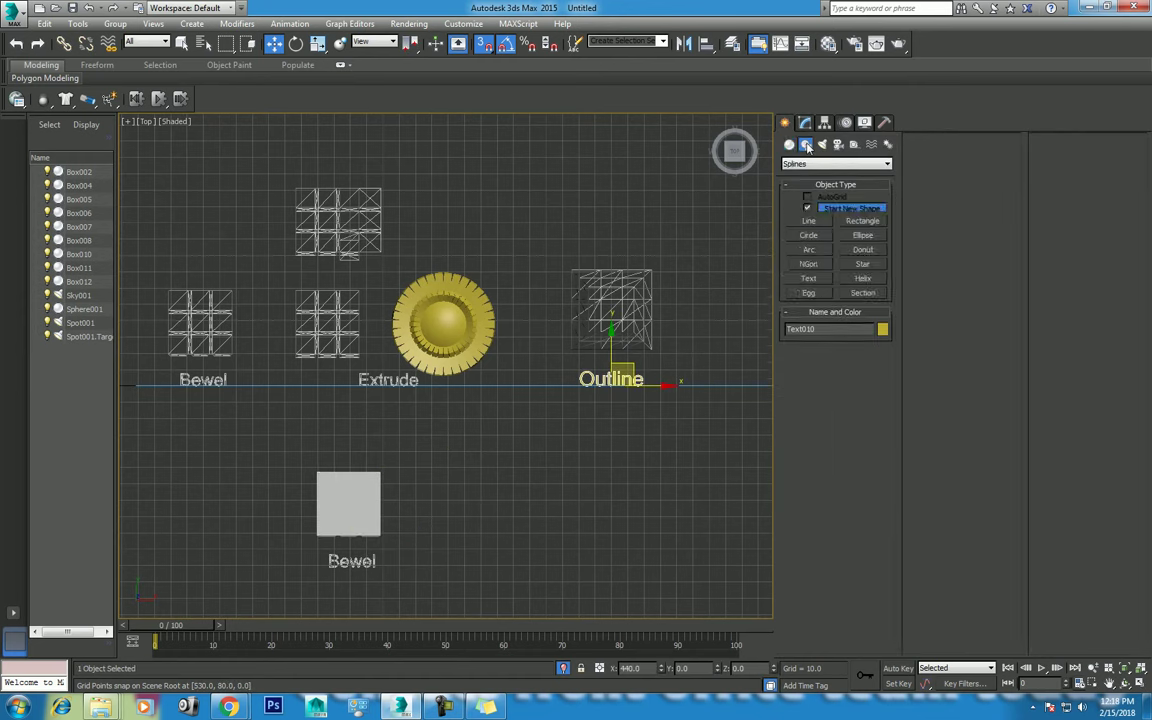
{"action": "left_click", "coordinate": [808, 278]}
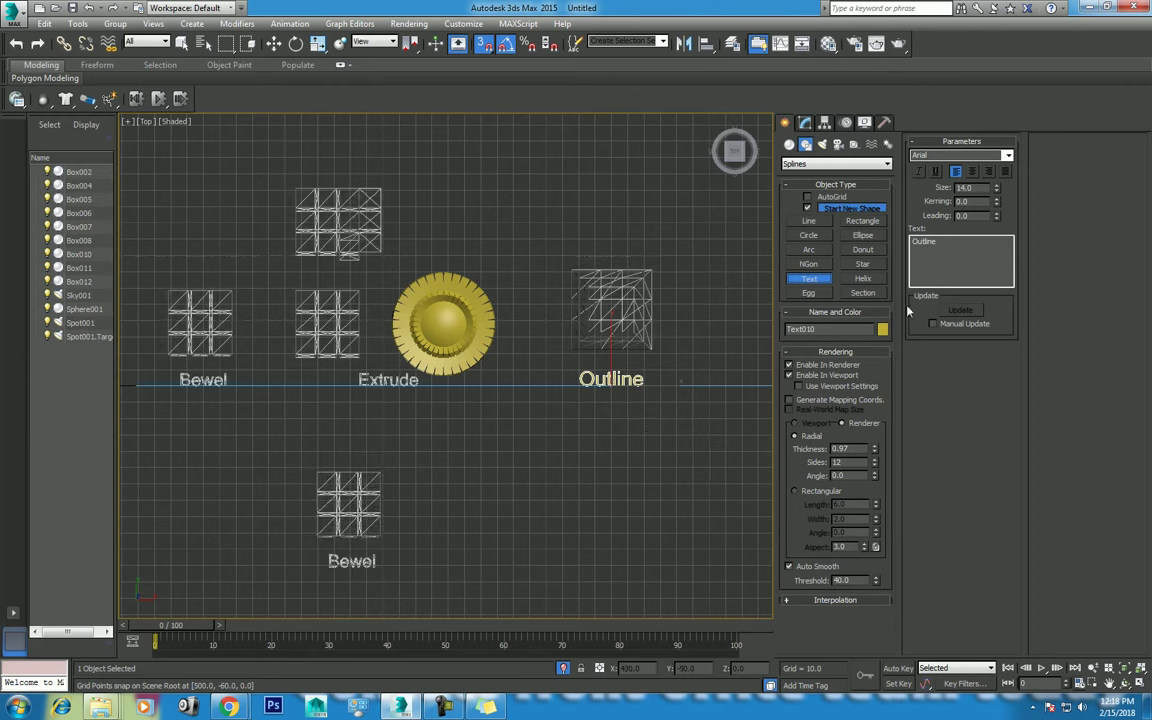
{"action": "key", "text": "BackSpace"}
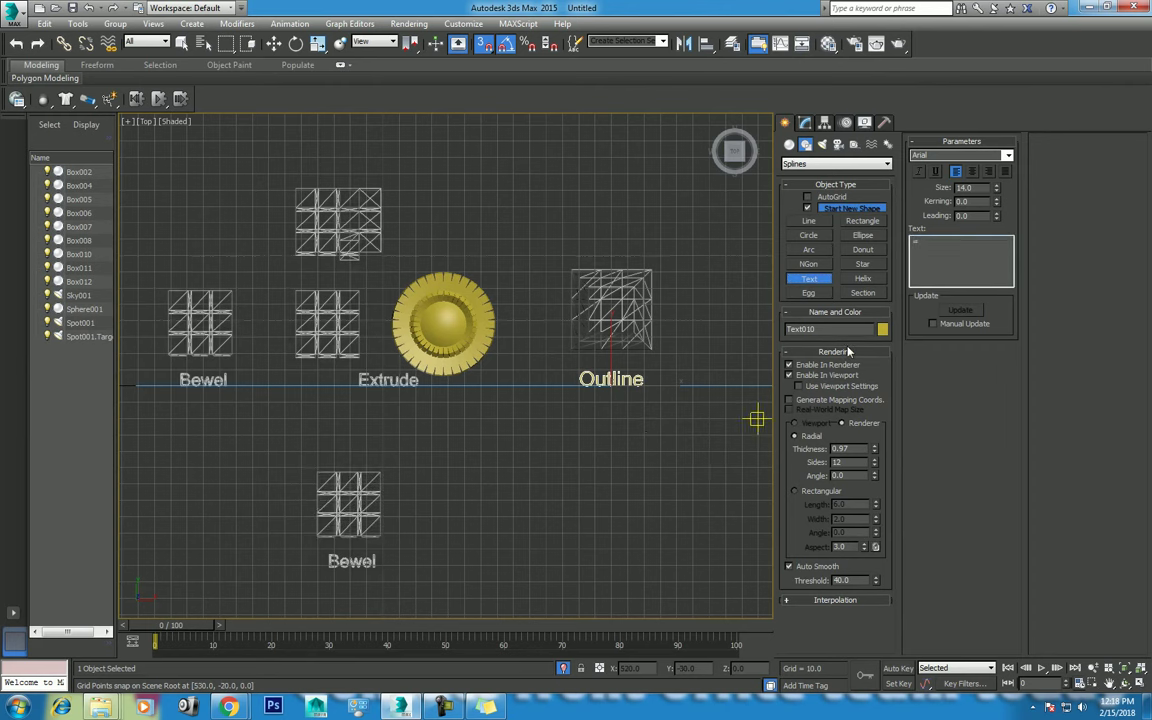
{"action": "left_click", "coordinate": [514, 380]}
{"action": "right_click", "coordinate": [527, 403]}
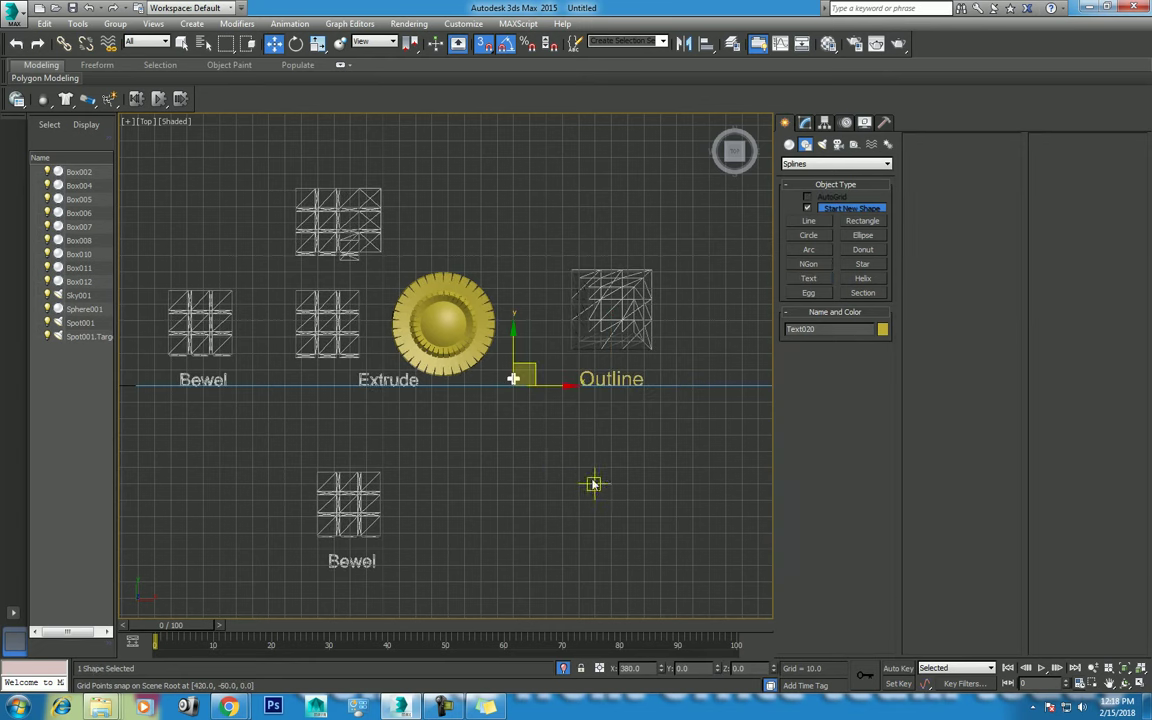
{"action": "scroll", "coordinate": [593, 484], "scroll_direction": "up", "scroll_amount": 4}
{"action": "middle_click_drag", "start_coordinate": [526, 418], "coordinate": [559, 453]}
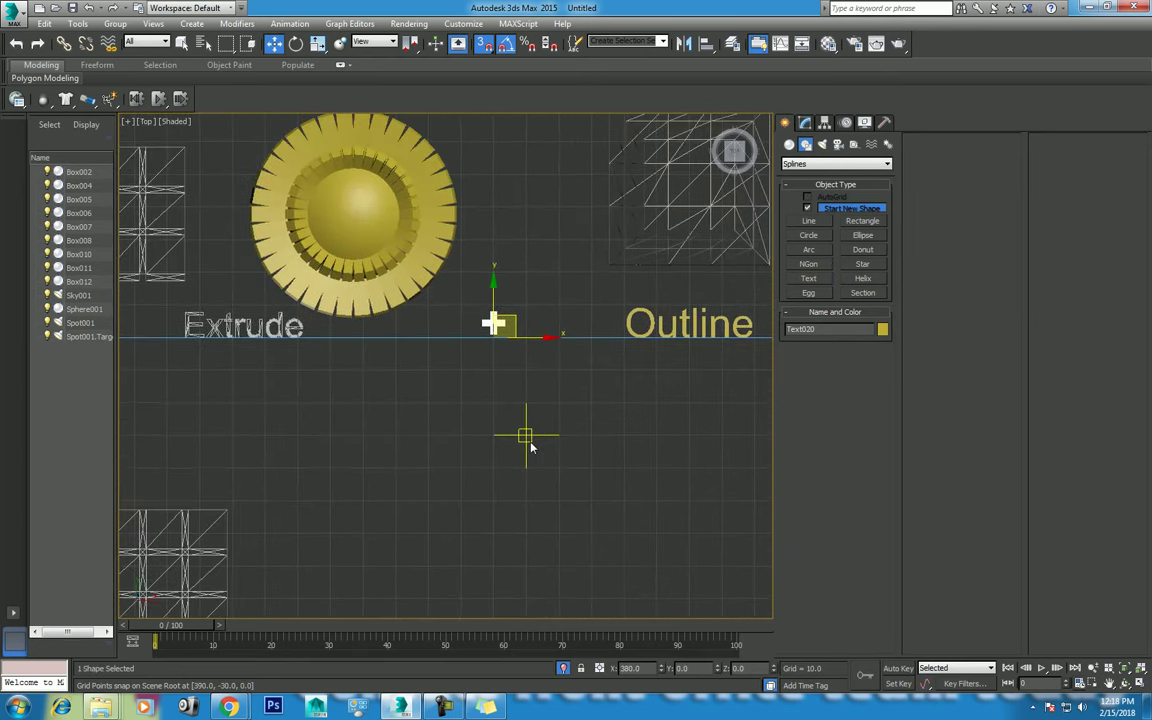
{"action": "right_click", "coordinate": [527, 437]}
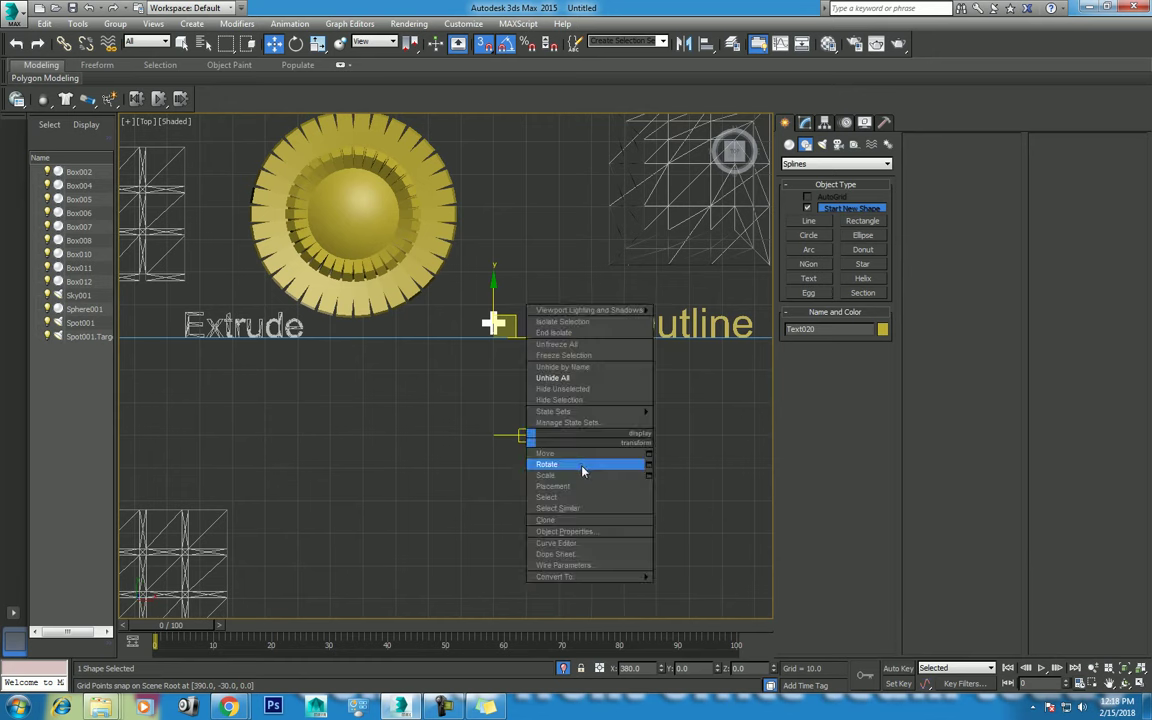
Turn off snapping and select the Extrude, '+' and Outline labels
{"action": "left_click", "coordinate": [292, 330]}
{"action": "key", "text": "s"}
{"action": "left_click", "coordinate": [494, 322]}
{"action": "left_click", "coordinate": [689, 323]}
Shift-drag copies of the Extrude, '+' and Outline labels down beside the Bewel label
{"action": "scroll", "coordinate": [333, 425], "scroll_direction": "down", "scroll_amount": 3}
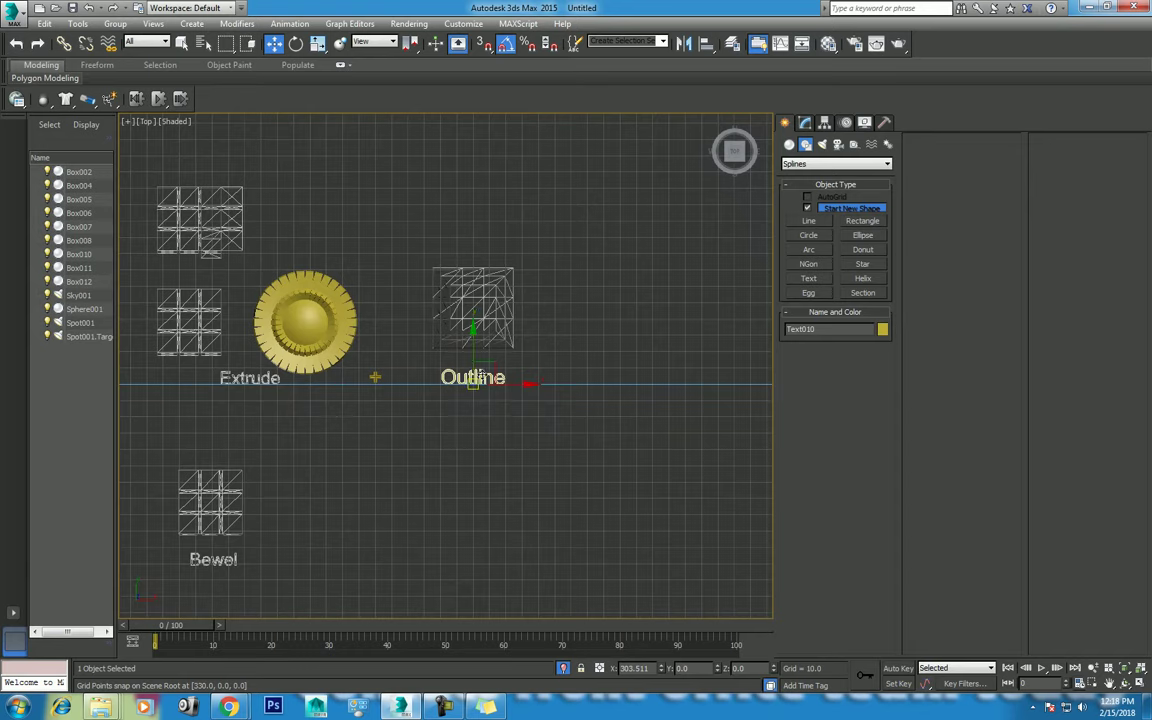
{"action": "middle_click_drag", "start_coordinate": [429, 342], "coordinate": [571, 308]}
{"action": "left_click_drag", "start_coordinate": [641, 331], "coordinate": [381, 453], "text": "shift"}
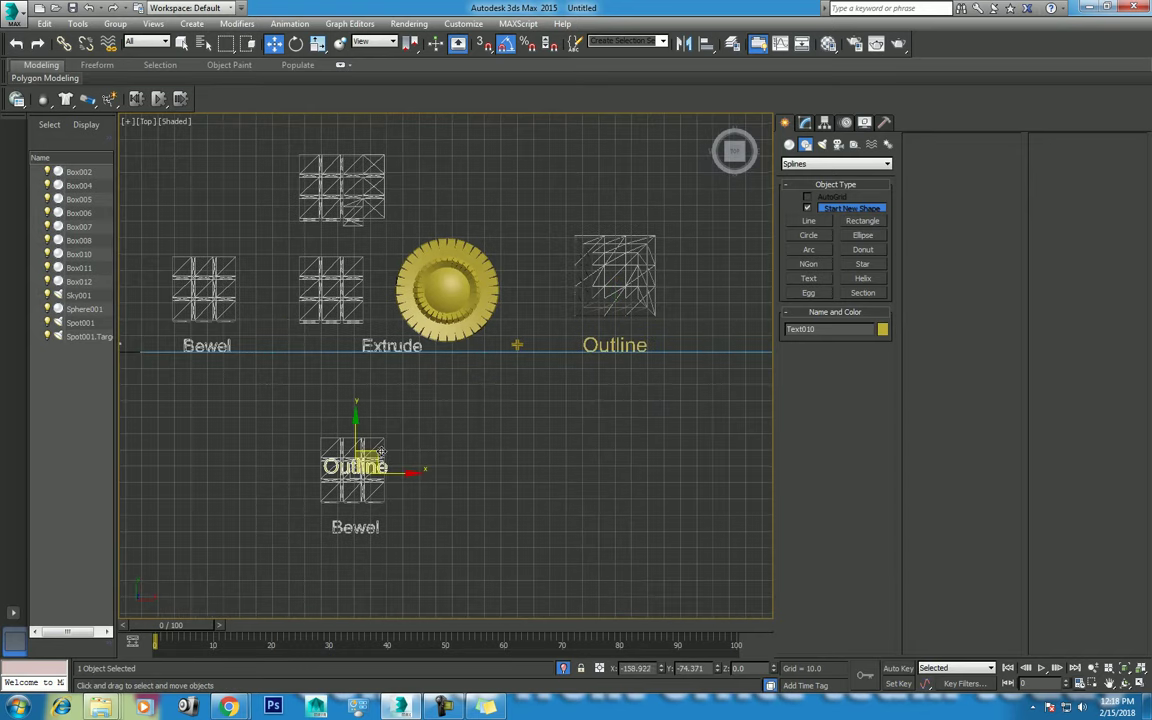
{"action": "left_click", "coordinate": [627, 411]}
{"action": "scroll", "coordinate": [592, 409], "scroll_direction": "up", "scroll_amount": 3}
{"action": "left_click_drag", "start_coordinate": [759, 355], "coordinate": [385, 357]}
{"action": "left_click_drag", "start_coordinate": [503, 360], "coordinate": [143, 513]}
{"action": "scroll", "coordinate": [498, 304], "scroll_direction": "down", "scroll_amount": 3}
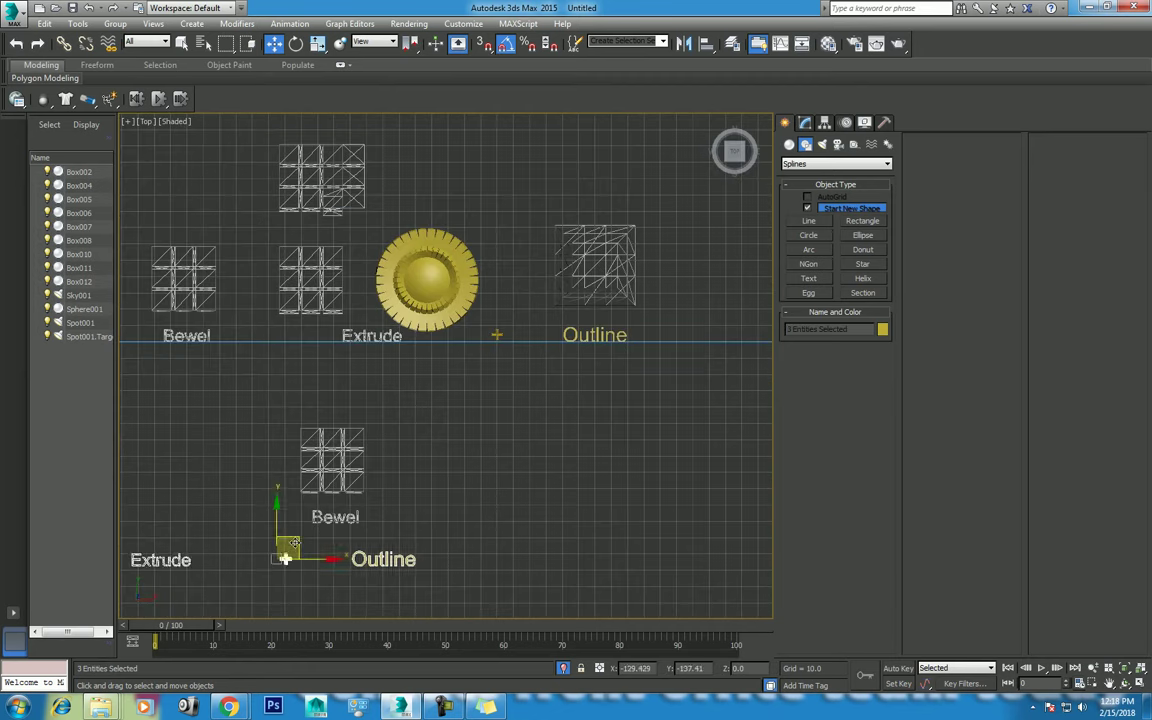
{"action": "left_click", "coordinate": [576, 406]}
Line up the copied Extrude and Outline labels side by side in the row
{"action": "middle_click_drag", "start_coordinate": [177, 535], "coordinate": [481, 482]}
{"action": "left_click_drag", "start_coordinate": [455, 438], "coordinate": [466, 440]}
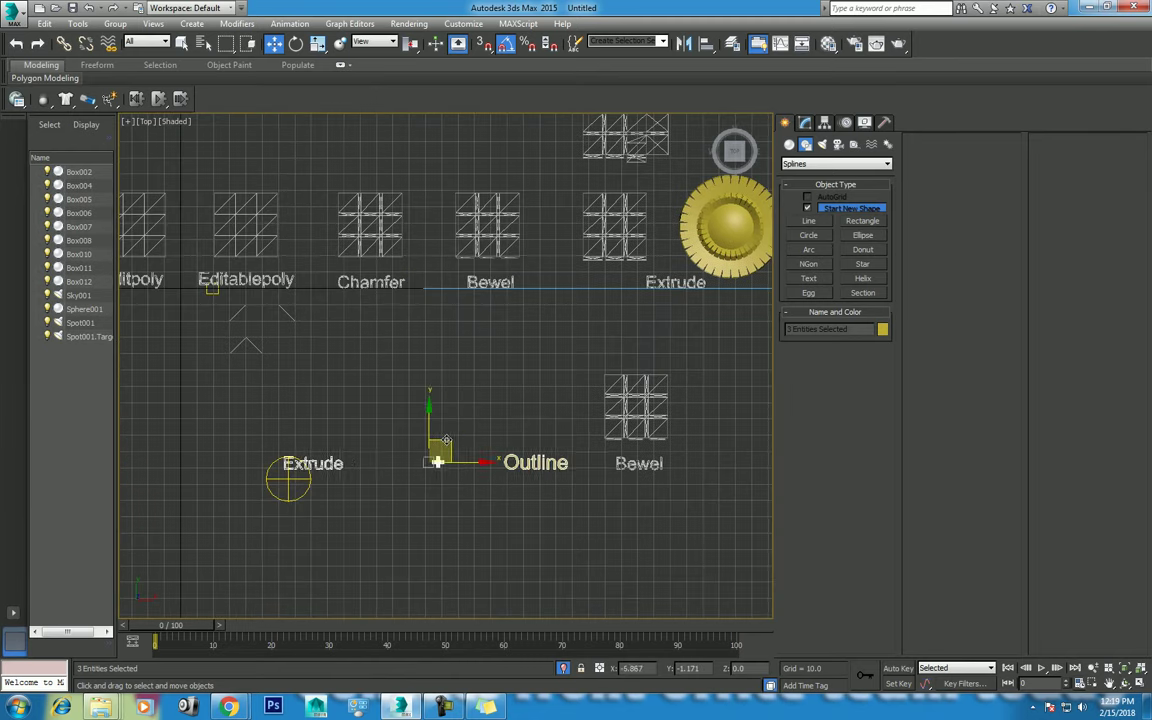
{"action": "left_click", "coordinate": [457, 562]}
{"action": "left_click", "coordinate": [320, 463]}
{"action": "left_click_drag", "start_coordinate": [395, 467], "coordinate": [467, 467]}
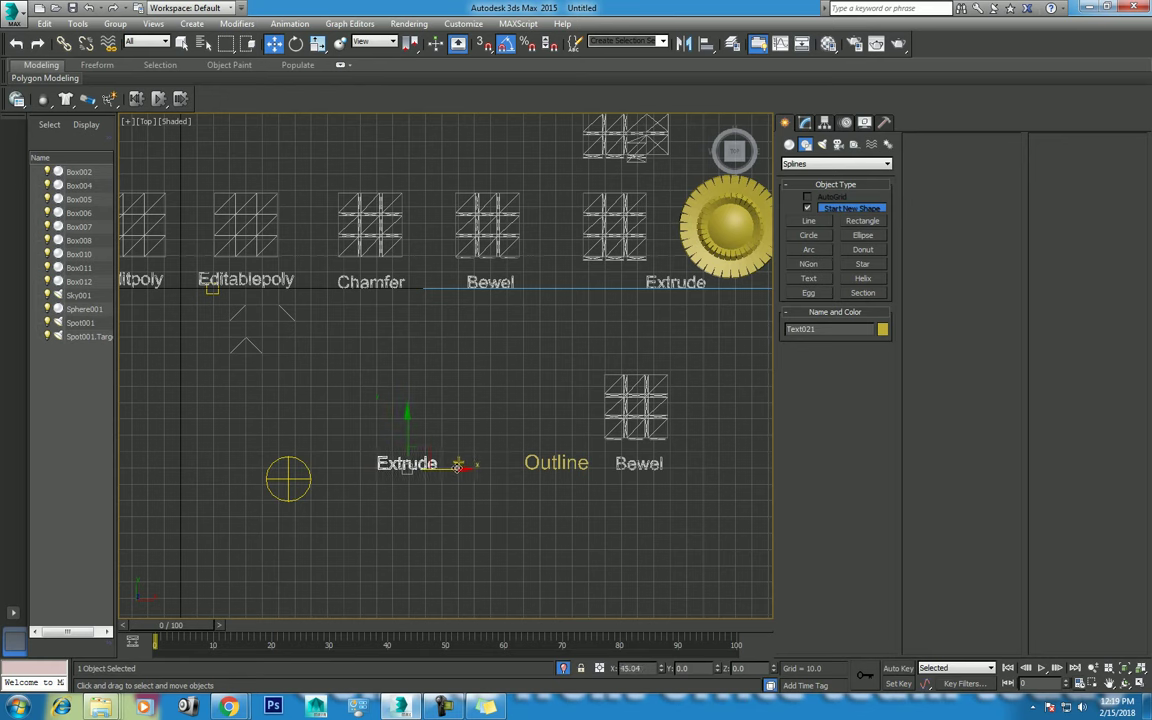
{"action": "left_click", "coordinate": [570, 464]}
{"action": "left_click_drag", "start_coordinate": [606, 467], "coordinate": [575, 480]}
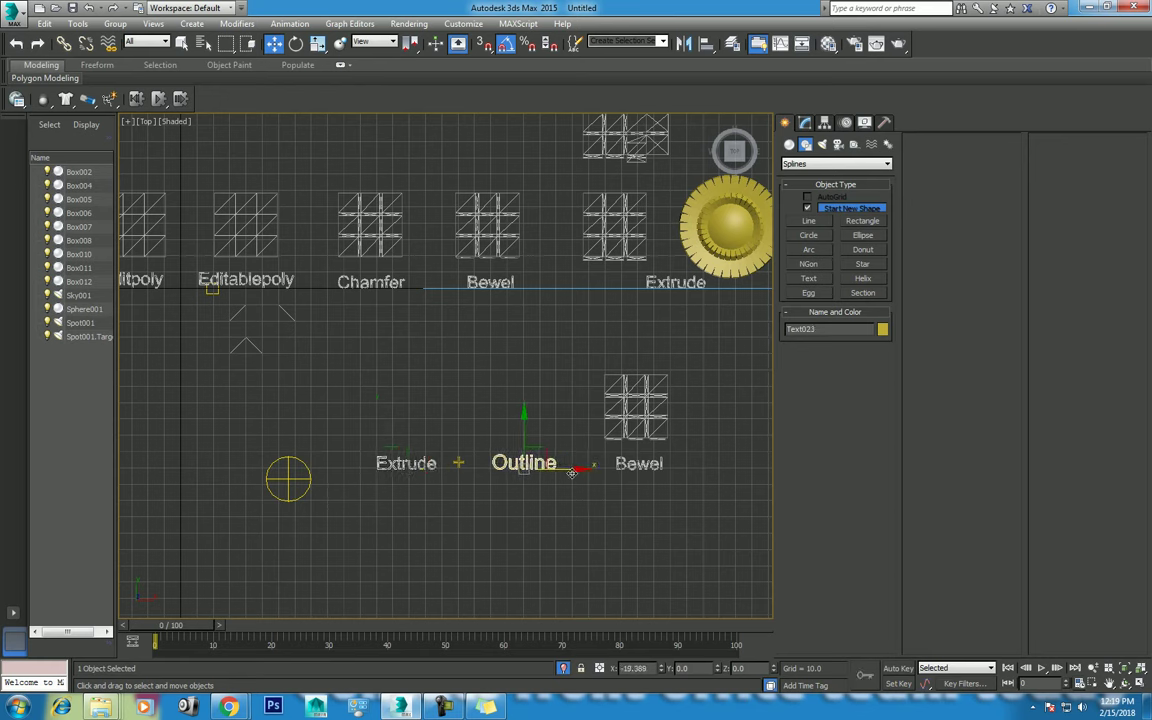
Add an '=' Text shape after Outline and align it and the Bewel label with the row
{"action": "left_click", "coordinate": [810, 279]}
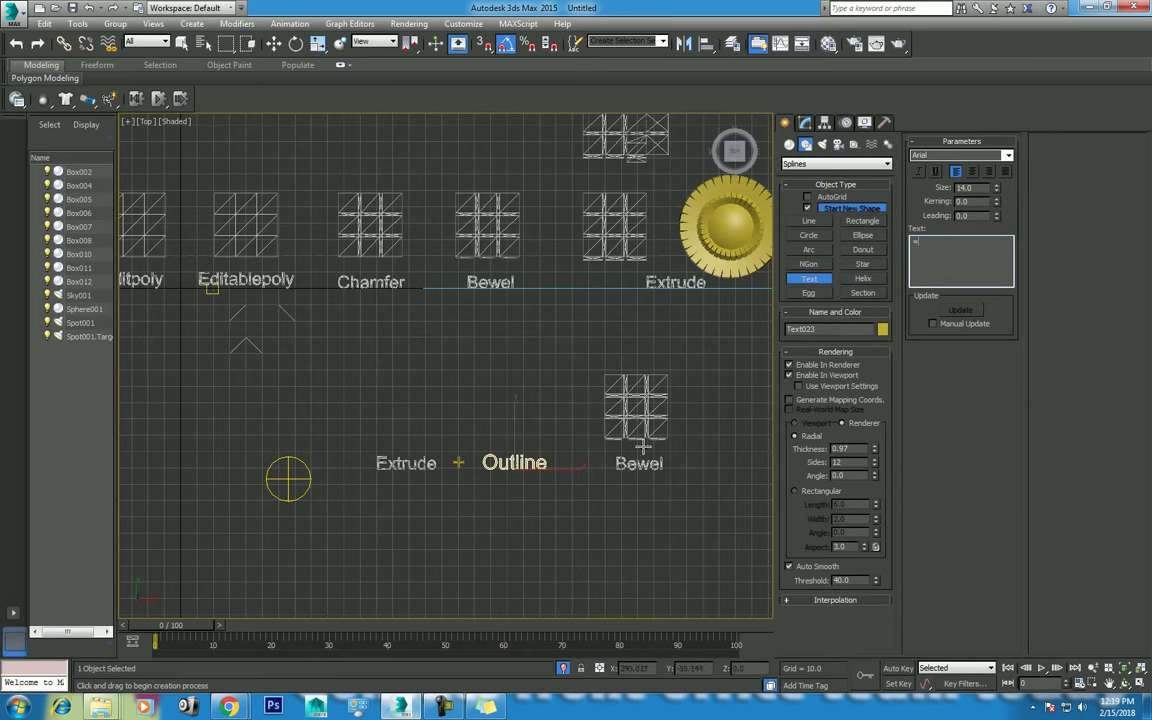
{"action": "left_click", "coordinate": [575, 467]}
{"action": "right_click", "coordinate": [597, 484]}
{"action": "scroll", "coordinate": [620, 514], "scroll_direction": "up", "scroll_amount": 4}
{"action": "left_click_drag", "start_coordinate": [549, 370], "coordinate": [549, 358]}
{"action": "scroll", "coordinate": [532, 448], "scroll_direction": "down", "scroll_amount": 2}
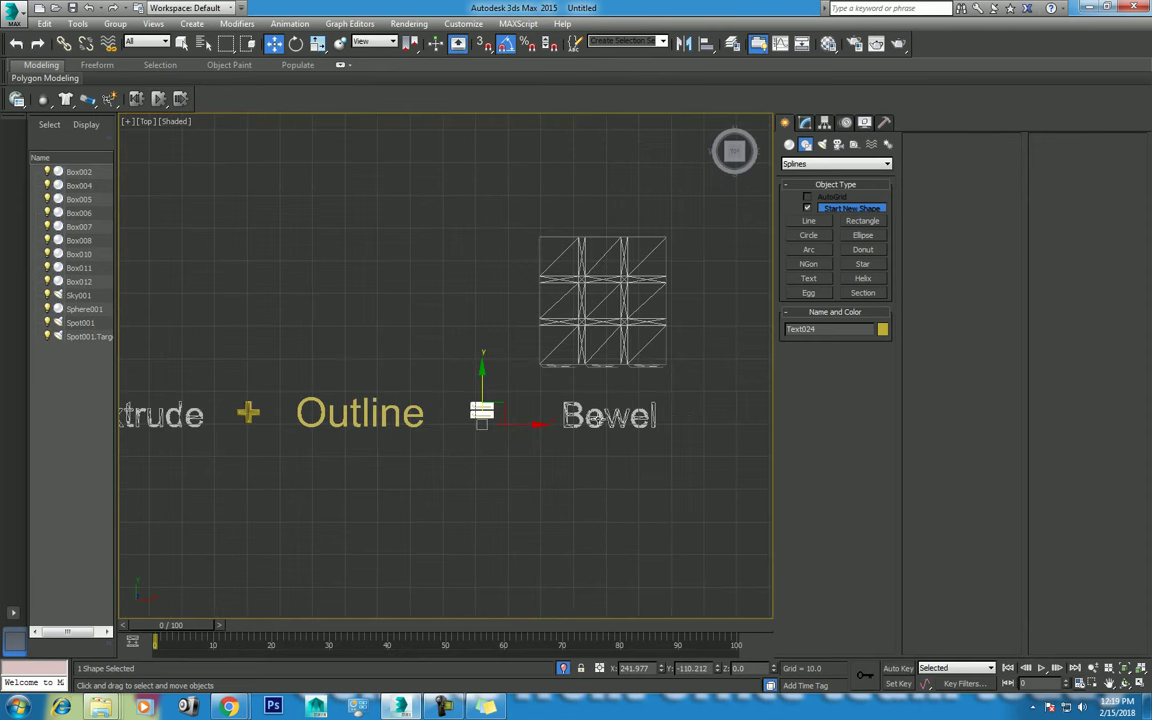
{"action": "left_click", "coordinate": [610, 412]}
{"action": "left_click_drag", "start_coordinate": [607, 384], "coordinate": [605, 375]}
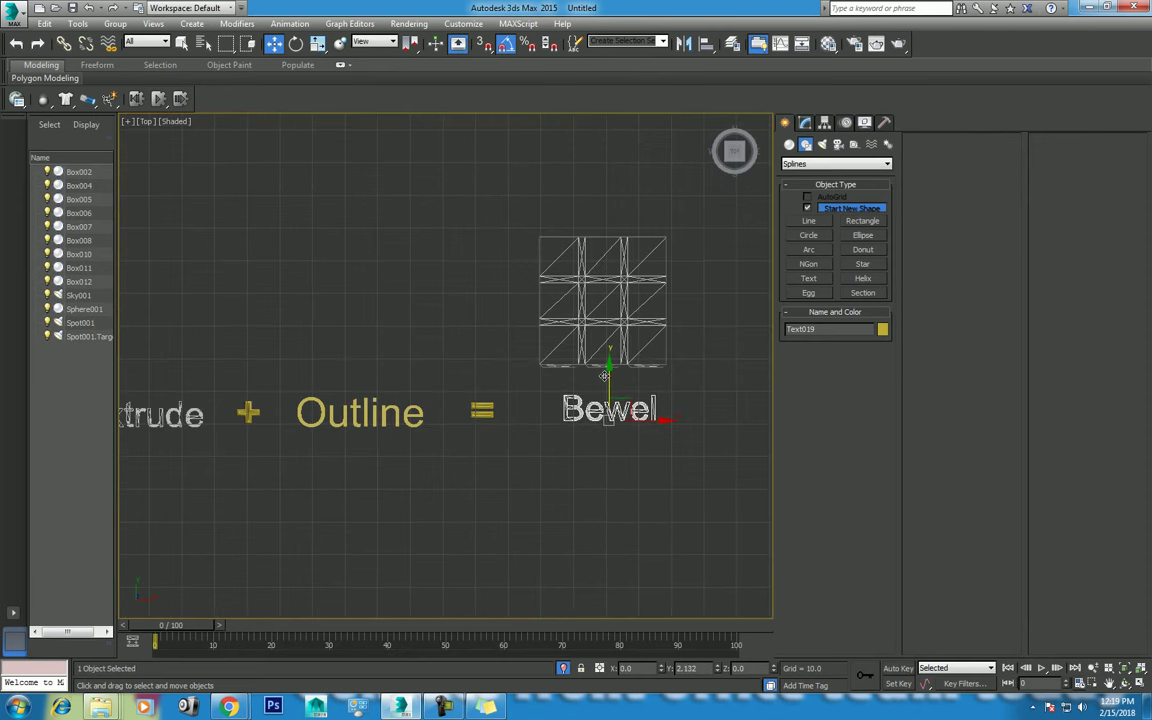
{"action": "scroll", "coordinate": [506, 381], "scroll_direction": "down", "scroll_amount": 2}
In a tilted perspective view, copy Box012 to the right, then delete that copy
{"action": "key", "text": "p"}
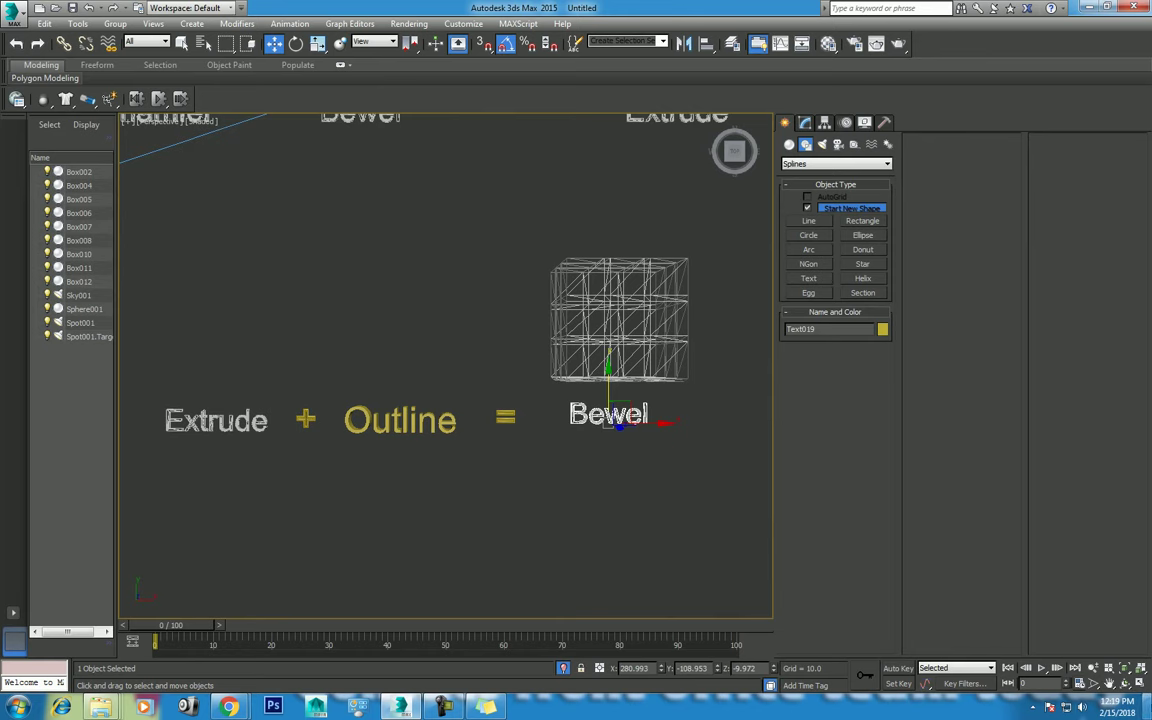
{"action": "left_click", "coordinate": [1125, 684]}
{"action": "mouse_move", "coordinate": [514, 468]}
{"action": "left_mouse_down"}
{"action": "mouse_move", "coordinate": [479, 427]}
{"action": "mouse_move", "coordinate": [446, 432]}
{"action": "left_mouse_up"}
{"action": "key", "text": "w"}
{"action": "left_click", "coordinate": [481, 366]}
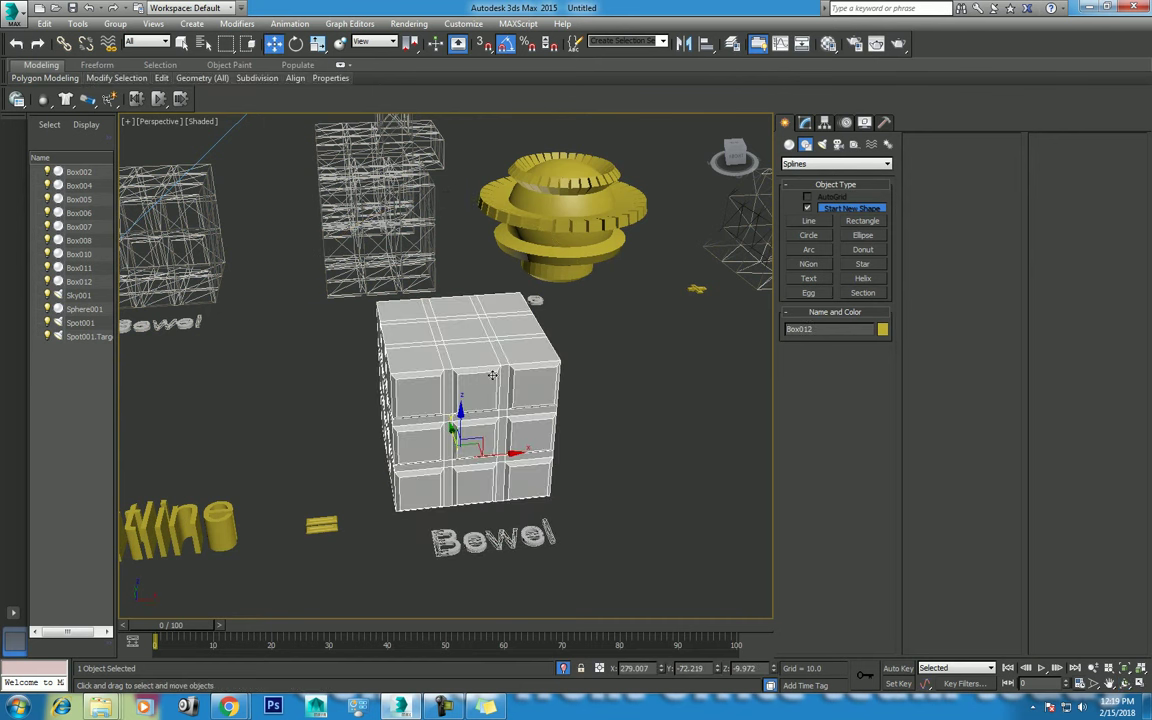
{"action": "middle_click_drag", "start_coordinate": [443, 428], "coordinate": [404, 428]}
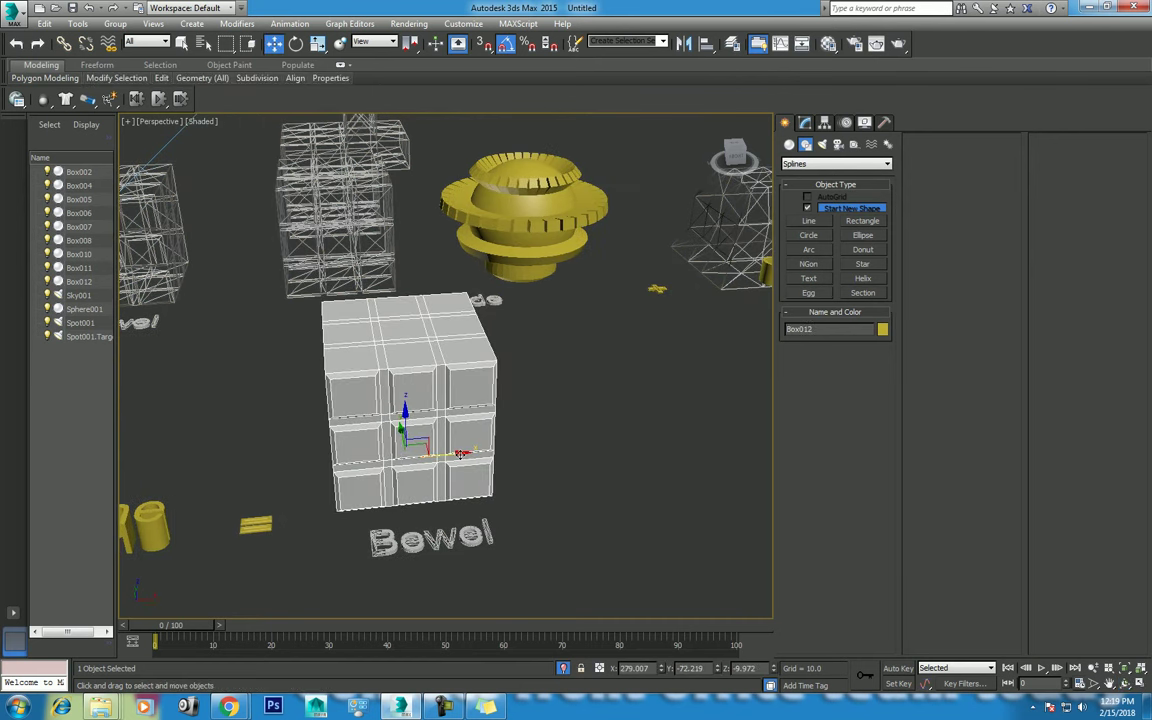
{"action": "left_click_drag", "start_coordinate": [459, 453], "coordinate": [662, 442], "text": "shift"}
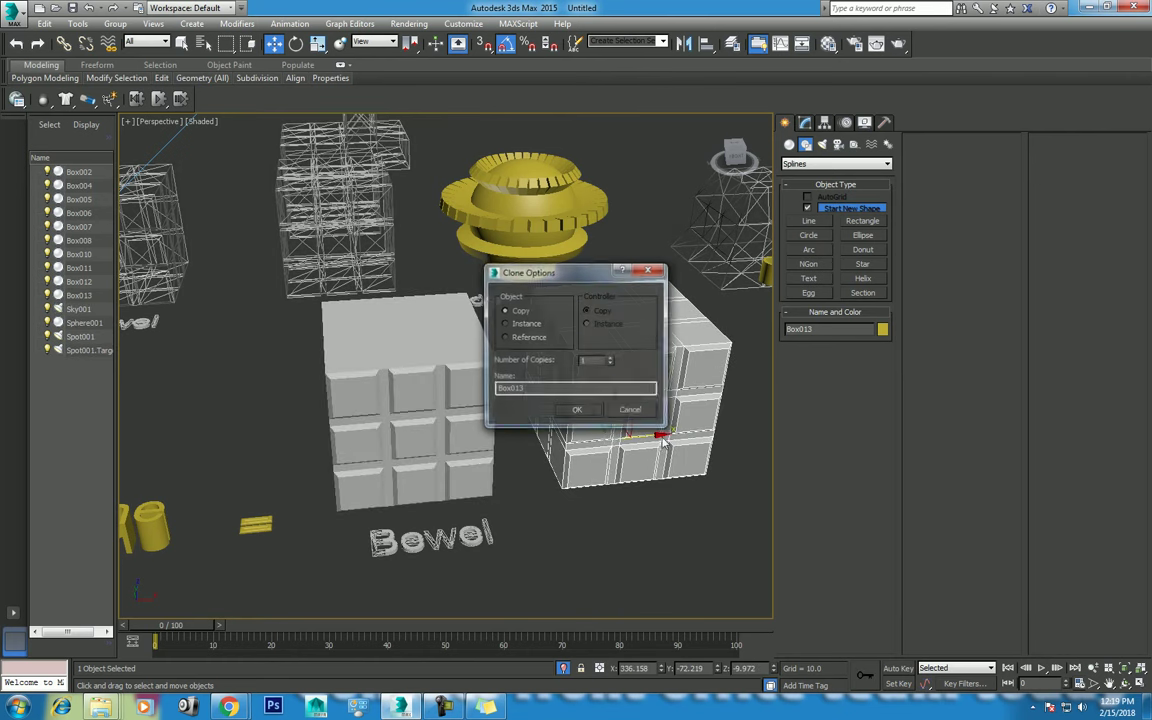
{"action": "left_click", "coordinate": [577, 409]}
{"action": "scroll", "coordinate": [640, 430], "scroll_direction": "down", "scroll_amount": 3}
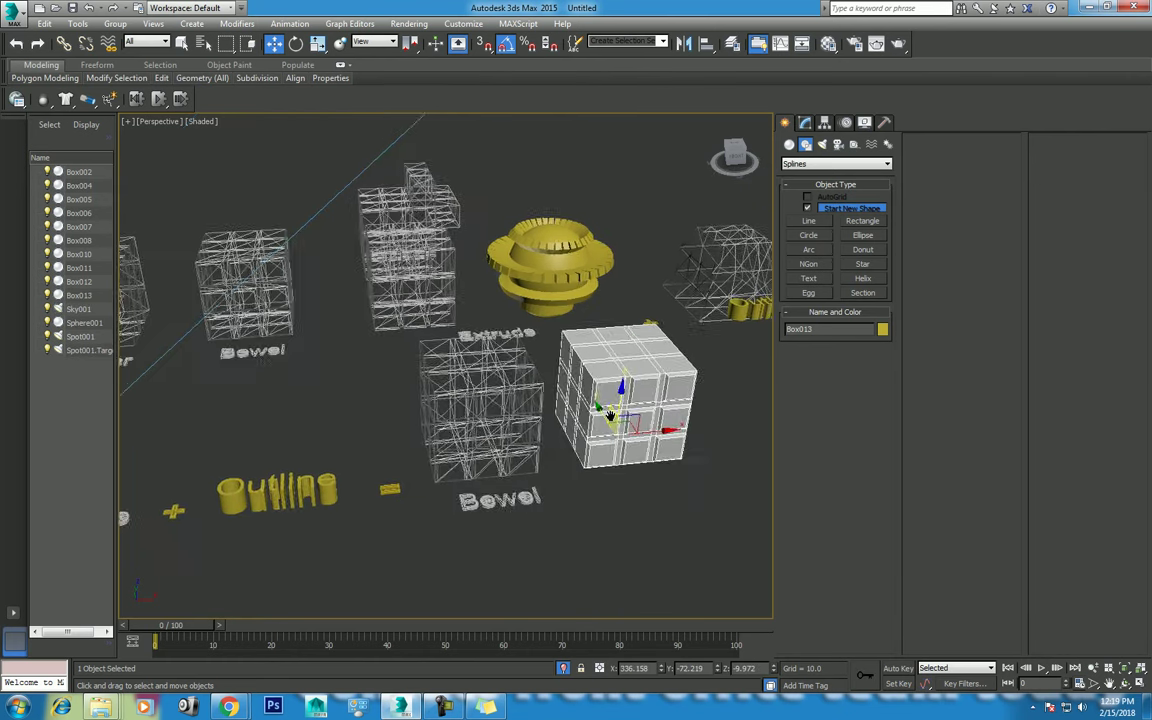
{"action": "scroll", "coordinate": [690, 470], "scroll_direction": "down", "scroll_amount": 4}
{"action": "key", "text": "Delete"}
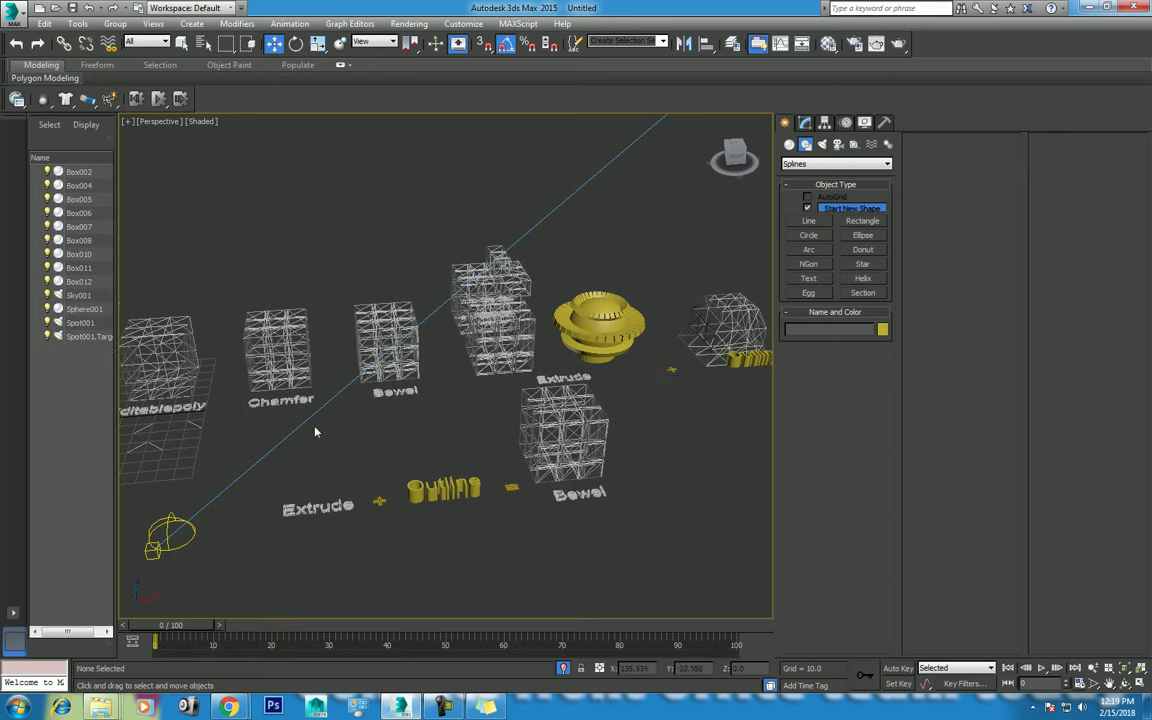
Clone Box005 as Box013 and align it to Box012
{"action": "middle_click_drag", "start_coordinate": [400, 420], "coordinate": [560, 420]}
{"action": "left_click", "coordinate": [320, 318]}
{"action": "middle_click_drag", "start_coordinate": [320, 318], "coordinate": [251, 348]}
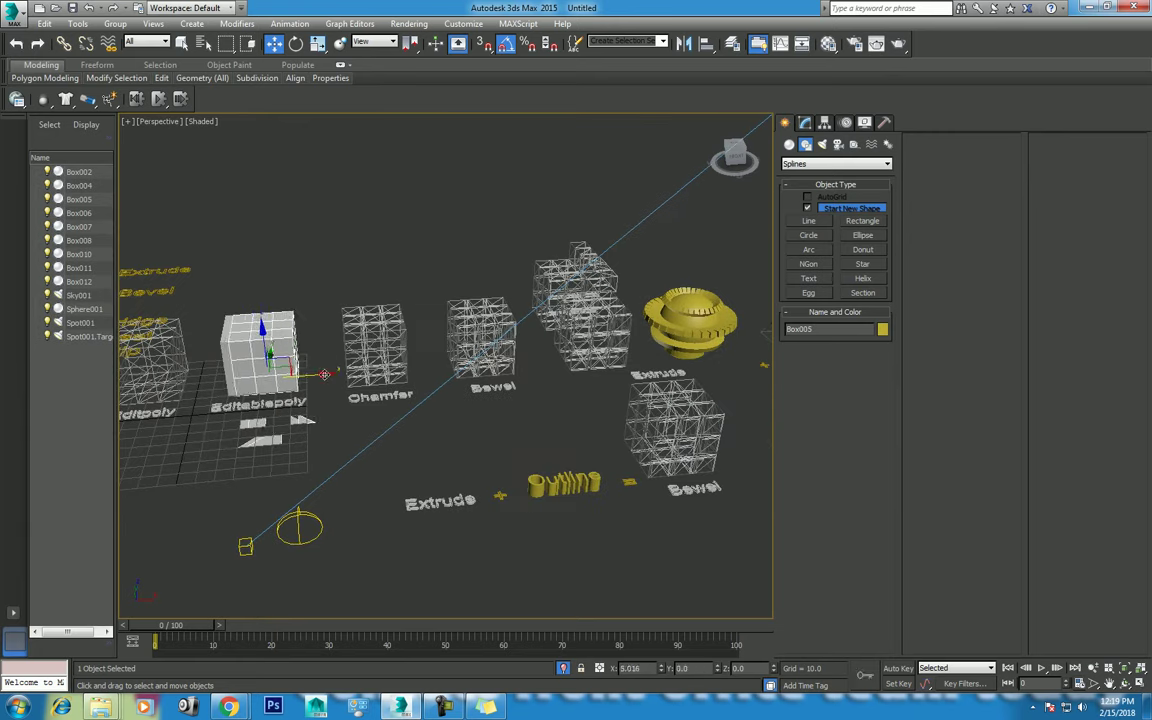
{"action": "left_click_drag", "start_coordinate": [302, 374], "coordinate": [342, 374], "text": "shift"}
{"action": "left_click", "coordinate": [576, 409]}
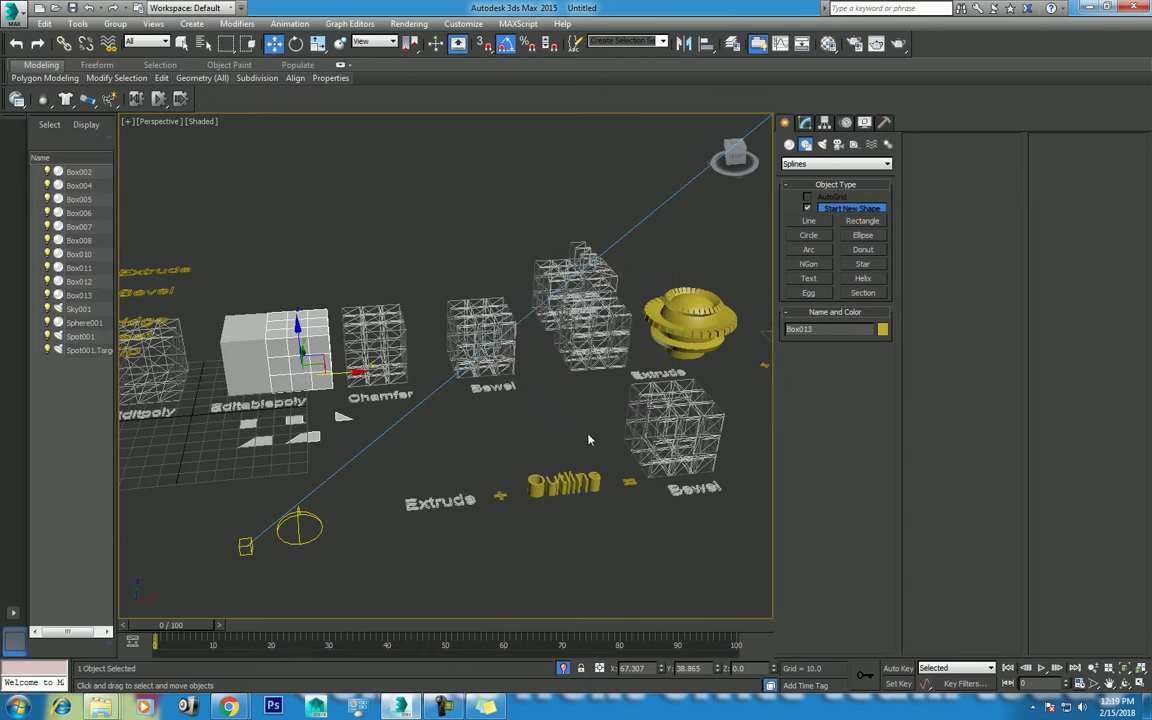
{"action": "key", "text": "alt+a"}
{"action": "left_click", "coordinate": [635, 400]}
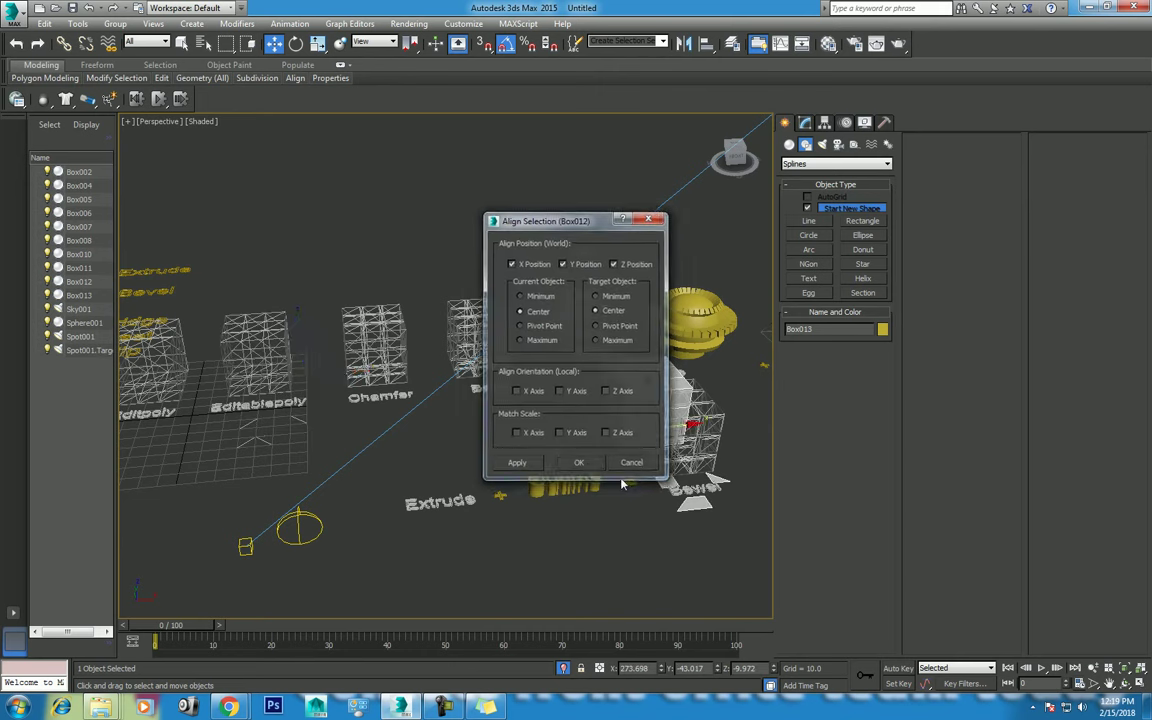
{"action": "left_click", "coordinate": [578, 462]}
In the Top view, move Box013 right beside the Bewel box
{"action": "middle_click_drag", "start_coordinate": [578, 462], "coordinate": [430, 460]}
{"action": "key", "text": "t"}
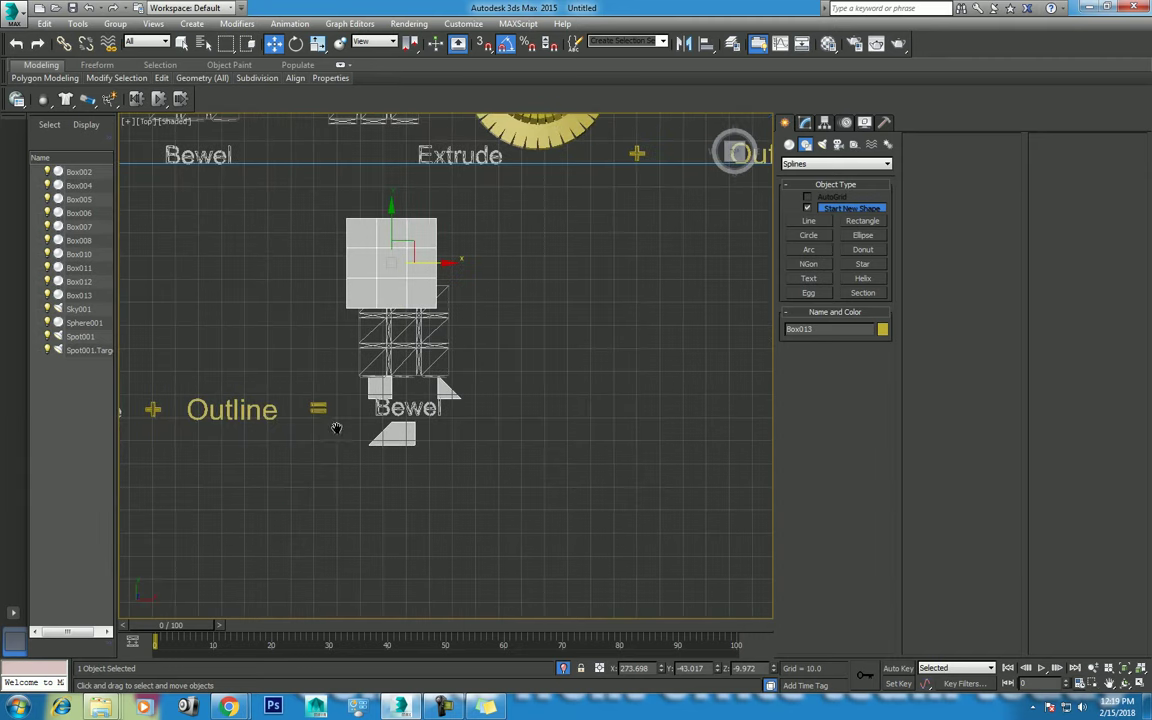
{"action": "left_click_drag", "start_coordinate": [422, 263], "coordinate": [562, 311]}
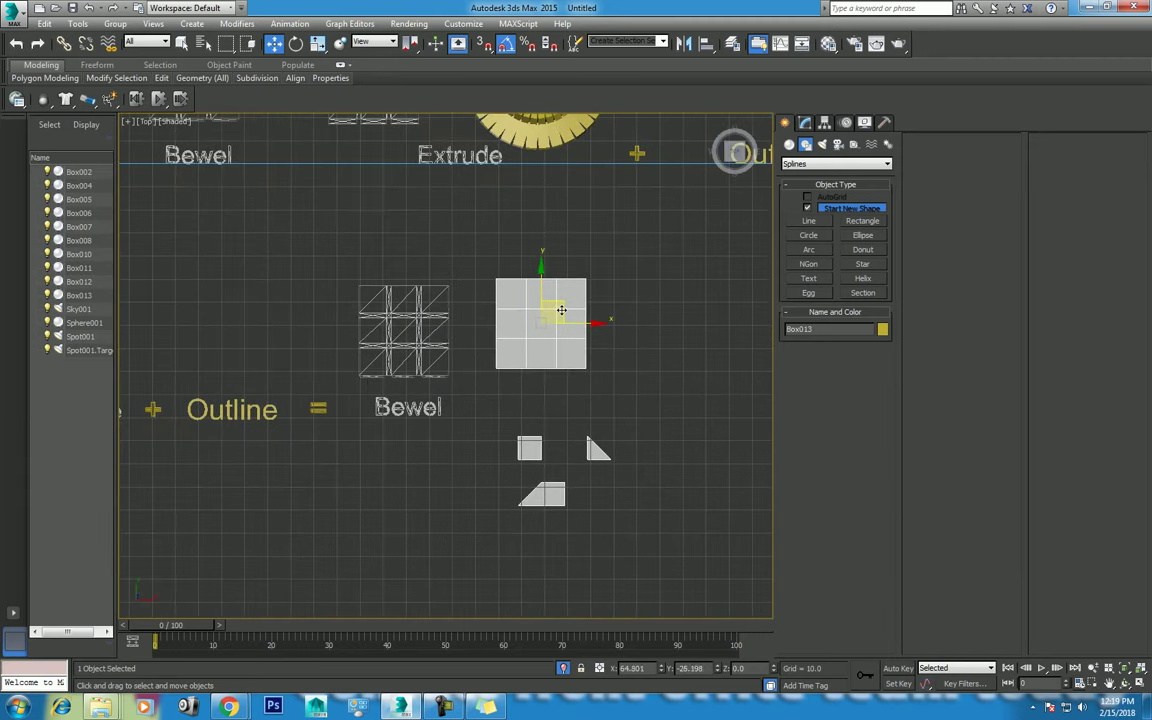
Delete the small stray polygons from Box013 at the Polygon level
{"action": "left_click", "coordinate": [805, 122]}
{"action": "left_click", "coordinate": [866, 316]}
{"action": "key", "text": "ctrl+a"}
{"action": "key", "text": "Delete"}
Orbit the perspective view around Box013 and return to shaded display
{"action": "key", "text": "p"}
{"action": "scroll", "coordinate": [565, 461], "scroll_direction": "up", "scroll_amount": 2}
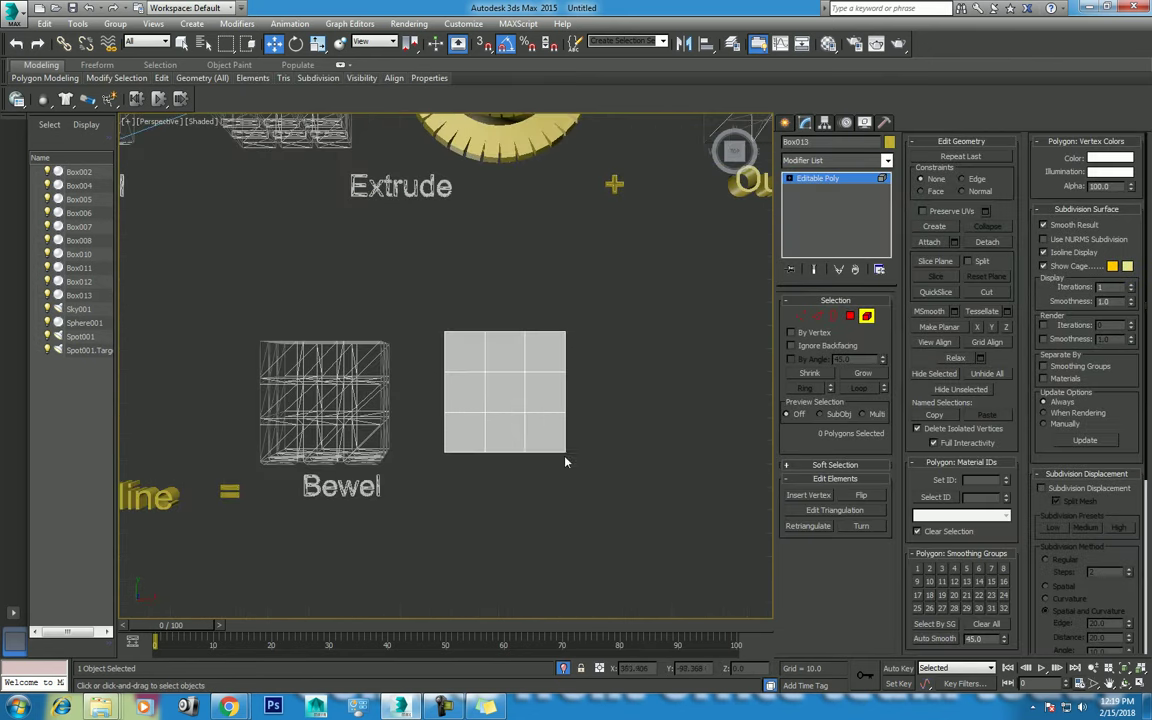
{"action": "left_click", "coordinate": [1126, 685]}
{"action": "left_click_drag", "start_coordinate": [496, 381], "coordinate": [510, 397]}
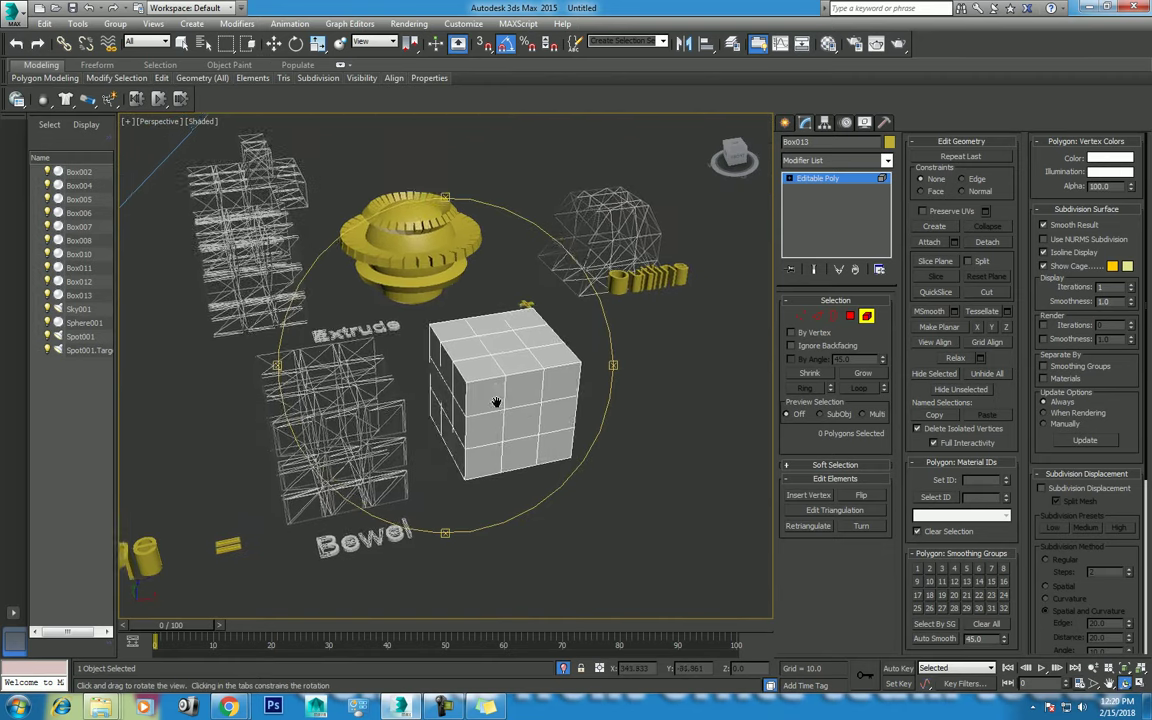
{"action": "key", "text": "F3"}
{"action": "key", "text": "F3"}
{"action": "key", "text": "Escape"}
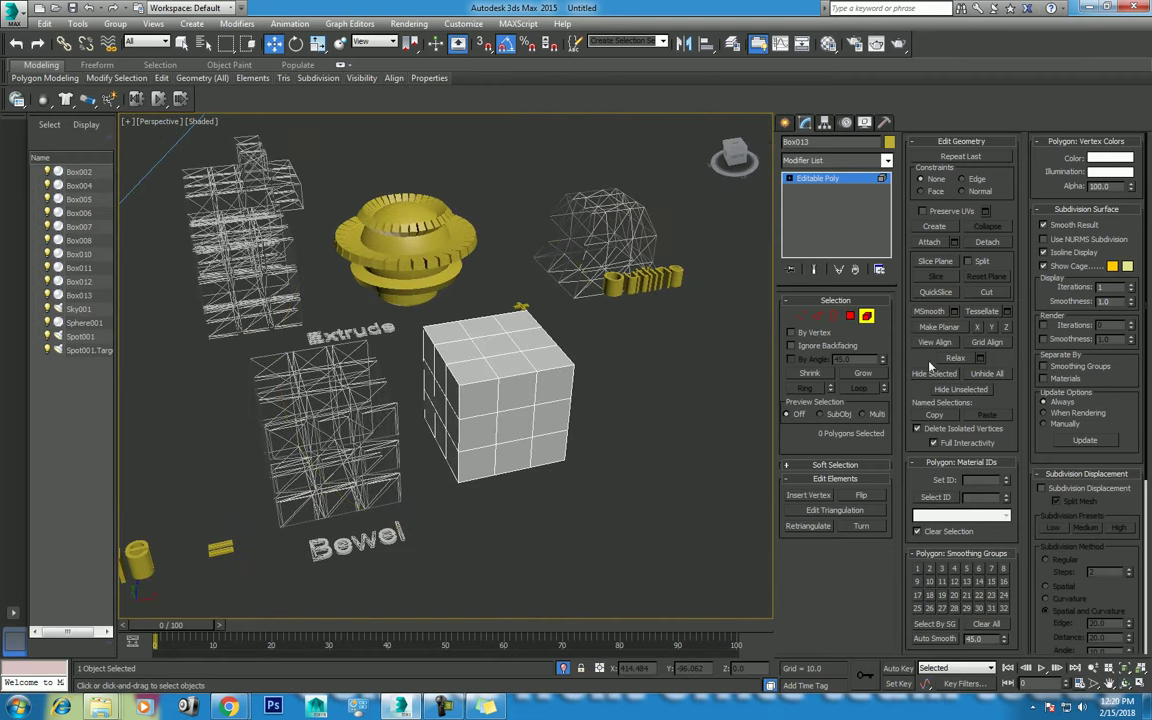
Select four top polygons of Box013 and open Bevel settings with height 10, outline -1
{"action": "left_click", "coordinate": [849, 316]}
{"action": "left_click", "coordinate": [507, 428]}
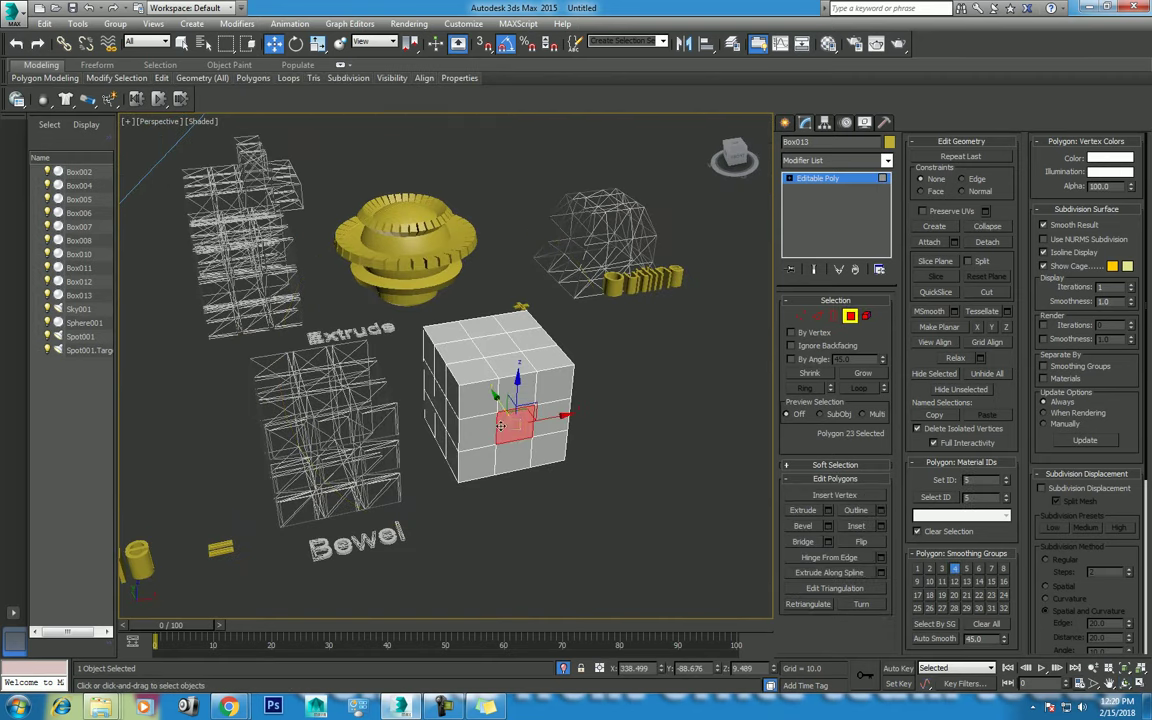
{"action": "left_click", "coordinate": [474, 376]}
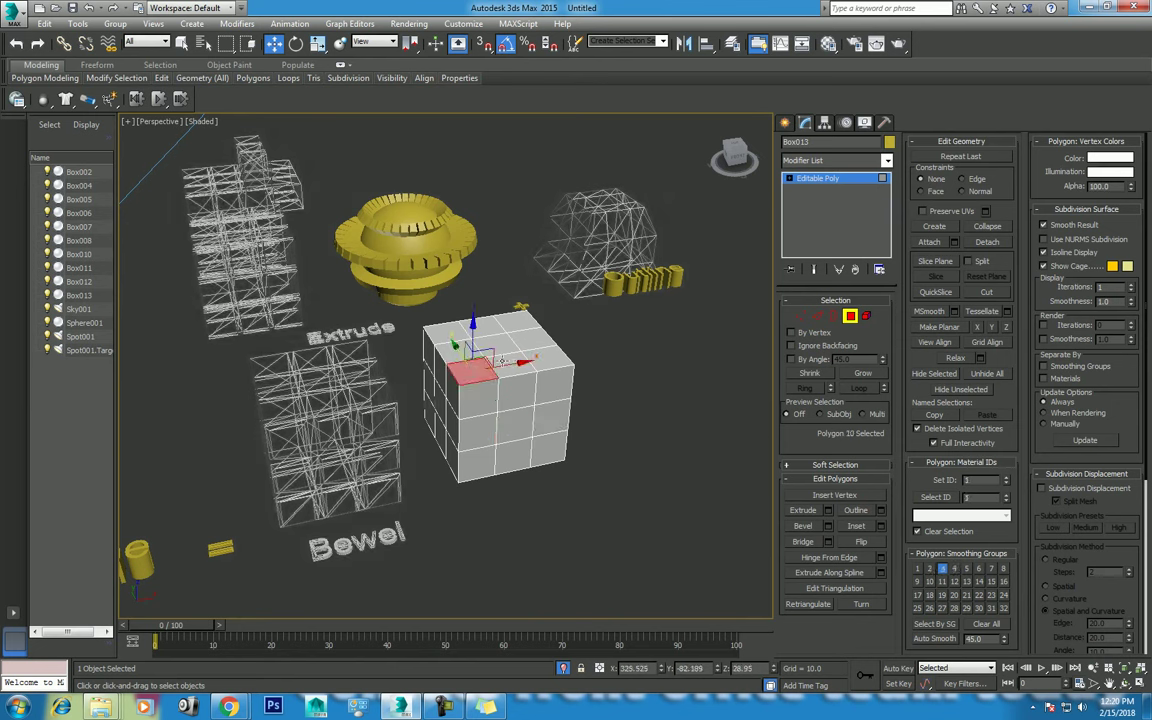
{"action": "left_click", "coordinate": [478, 401]}
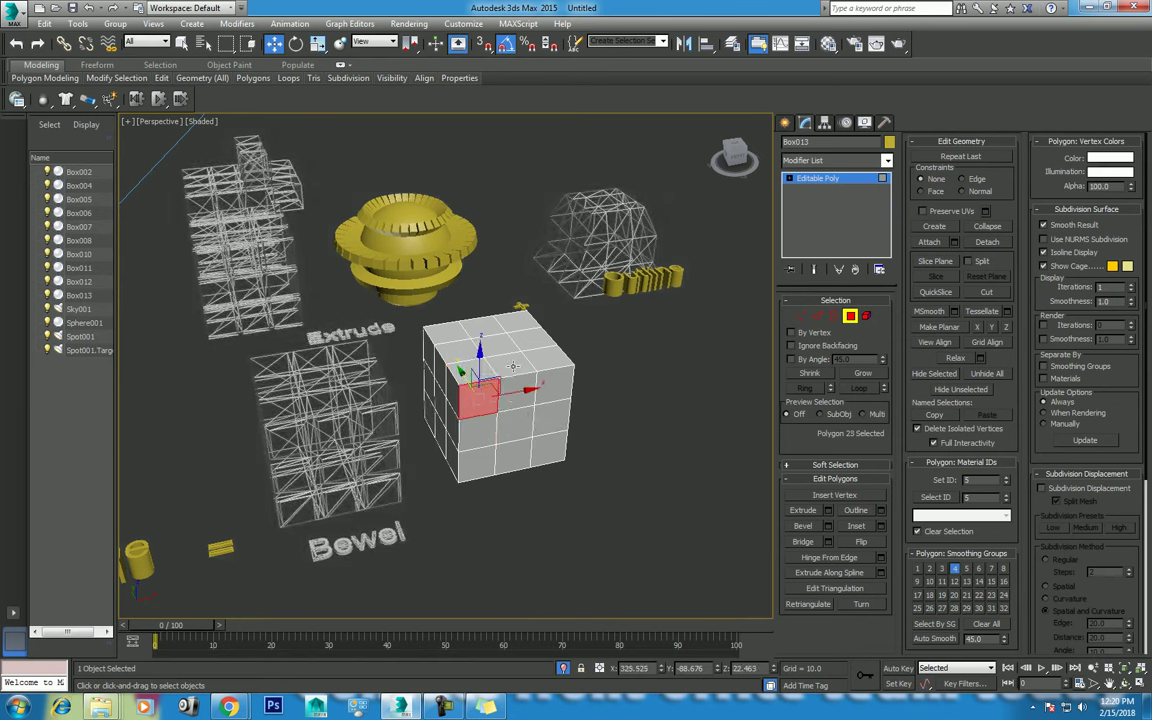
{"action": "left_click", "coordinate": [496, 342]}
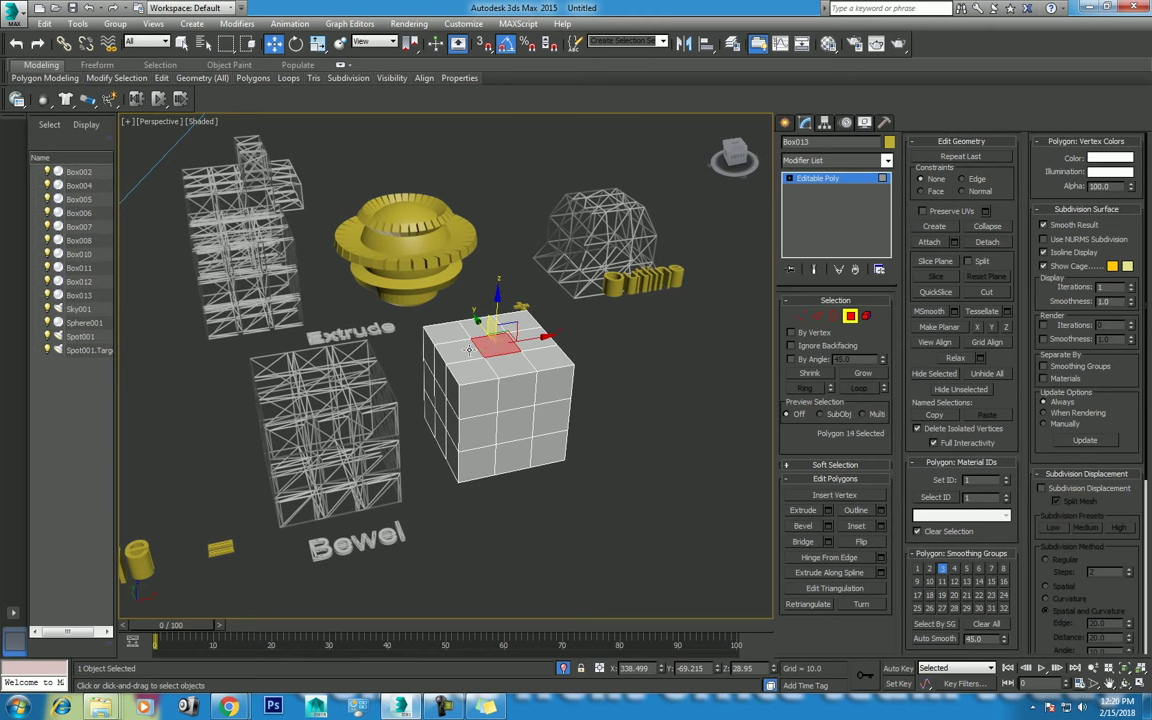
{"action": "left_click", "coordinate": [469, 350], "text": "ctrl"}
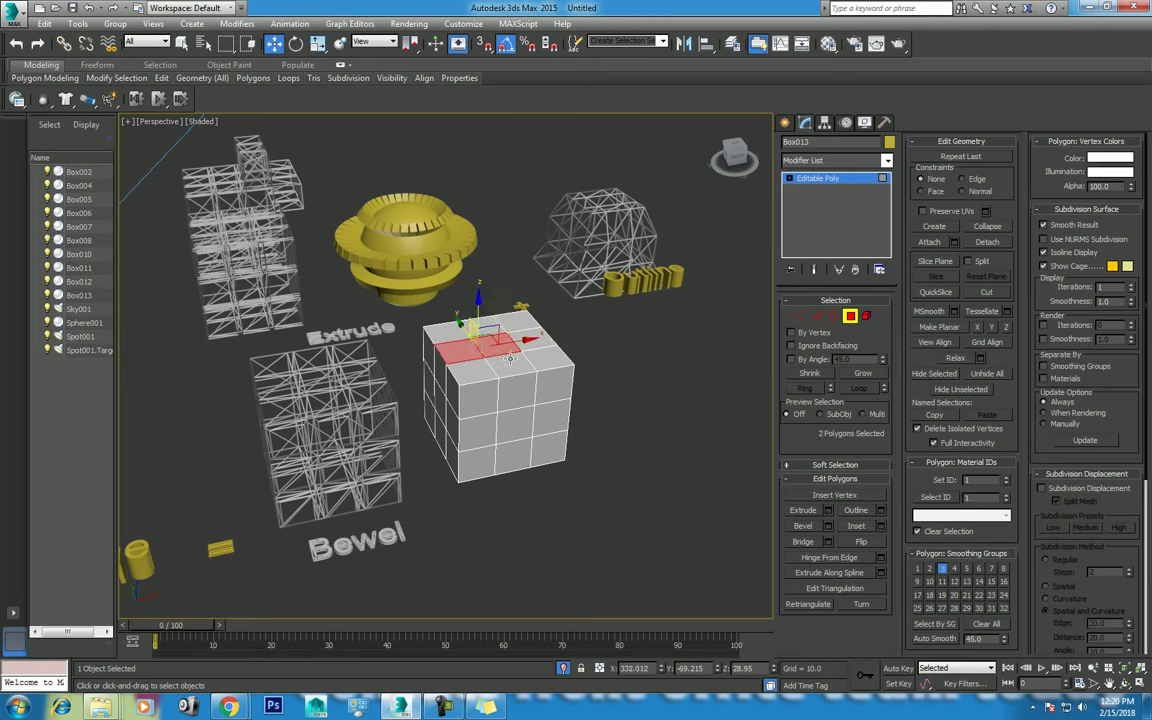
{"action": "left_click", "coordinate": [497, 345], "text": "ctrl"}
{"action": "left_click", "coordinate": [470, 352], "text": "ctrl"}
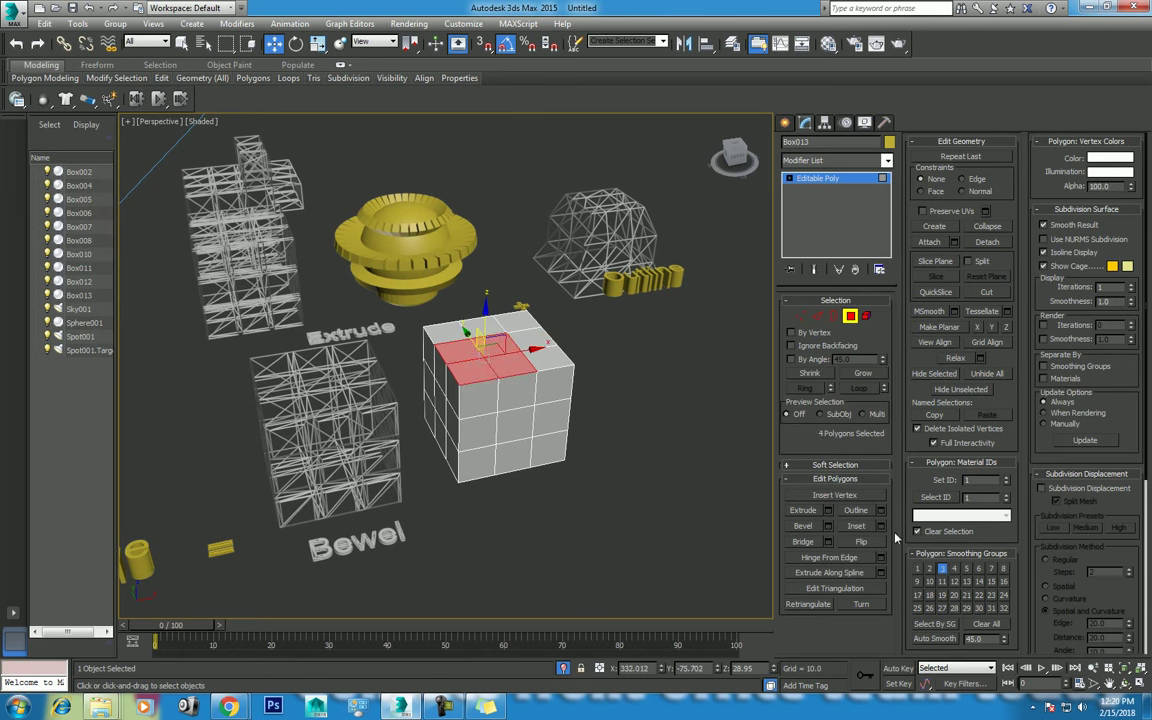
{"action": "left_click", "coordinate": [827, 527]}
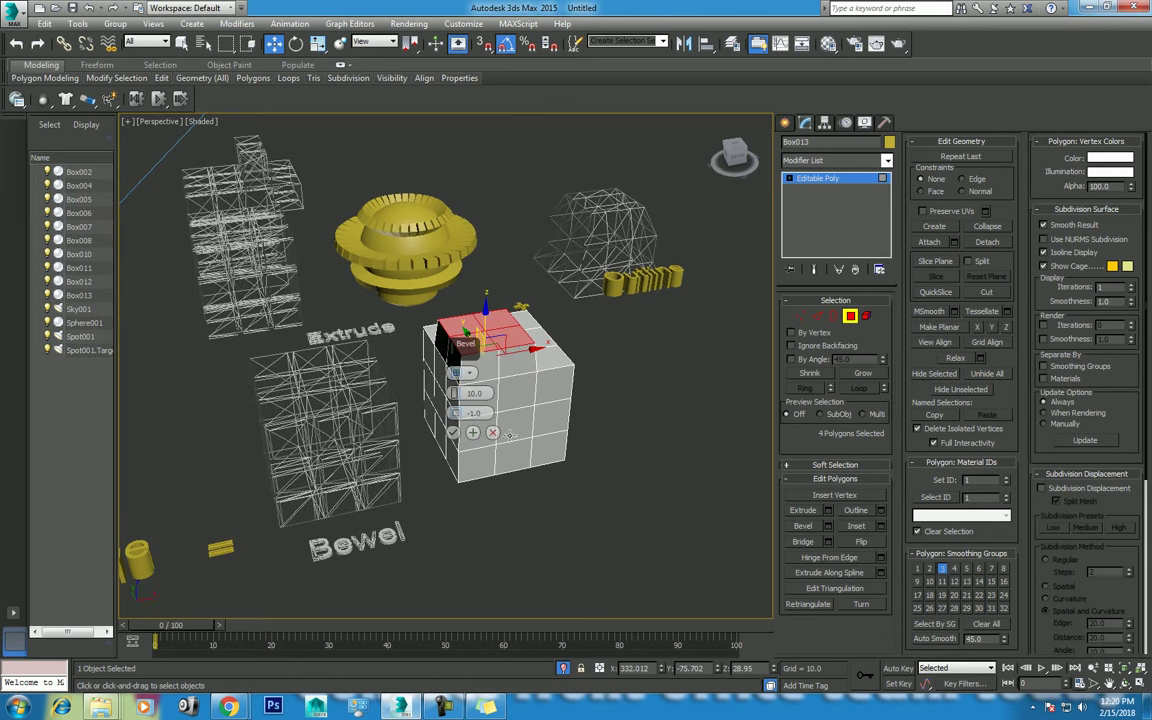
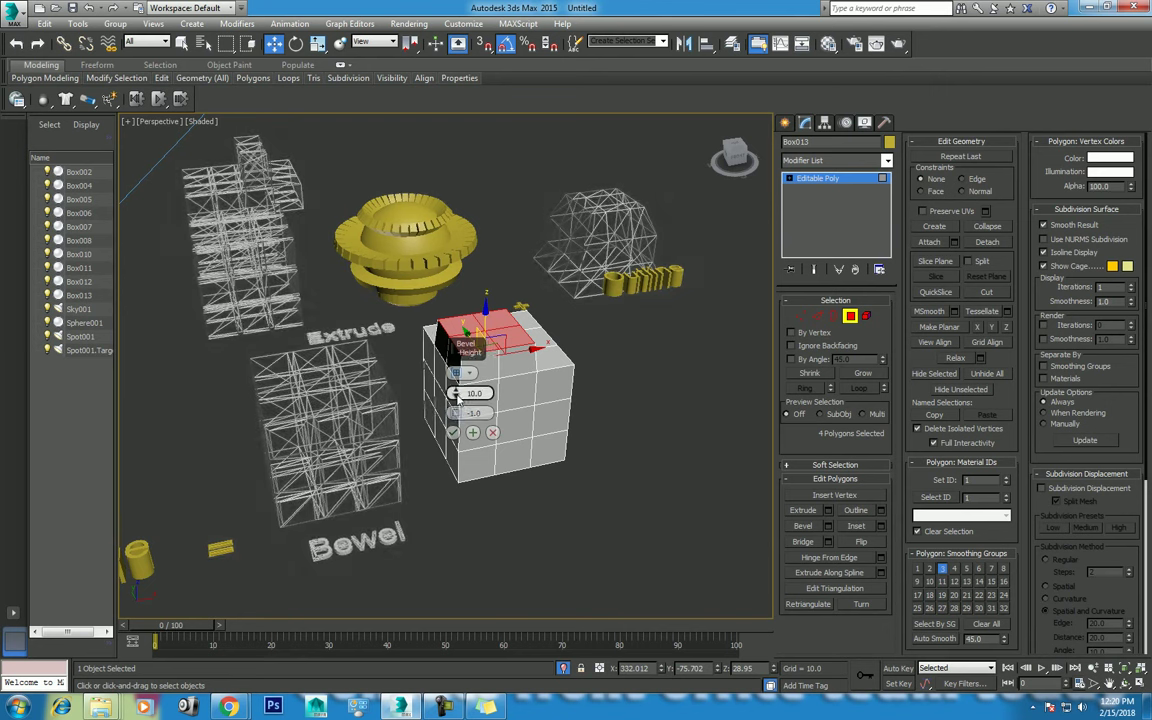
Lower and commit the top-face bevel, then select the cube's nine front polygons
{"action": "left_click_drag", "start_coordinate": [456, 393], "coordinate": [456, 418]}
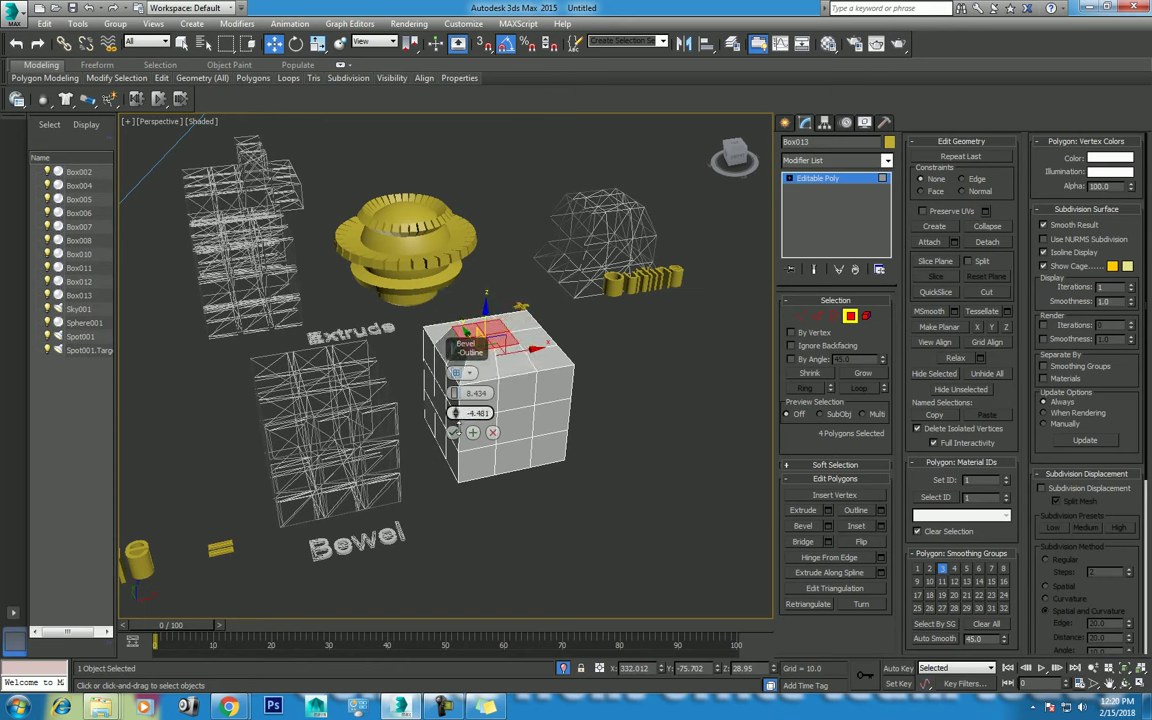
{"action": "left_click", "coordinate": [453, 433]}
{"action": "left_click", "coordinate": [476, 398]}
{"action": "left_click", "coordinate": [512, 398], "text": "ctrl"}
{"action": "left_click", "coordinate": [556, 400], "text": "ctrl"}
{"action": "left_click", "coordinate": [550, 430], "text": "ctrl"}
{"action": "left_click", "coordinate": [512, 430], "text": "ctrl"}
{"action": "left_click", "coordinate": [476, 430], "text": "ctrl"}
{"action": "left_click", "coordinate": [476, 465], "text": "ctrl"}
{"action": "left_click", "coordinate": [515, 460], "text": "ctrl"}
{"action": "left_click", "coordinate": [537, 457], "text": "ctrl"}
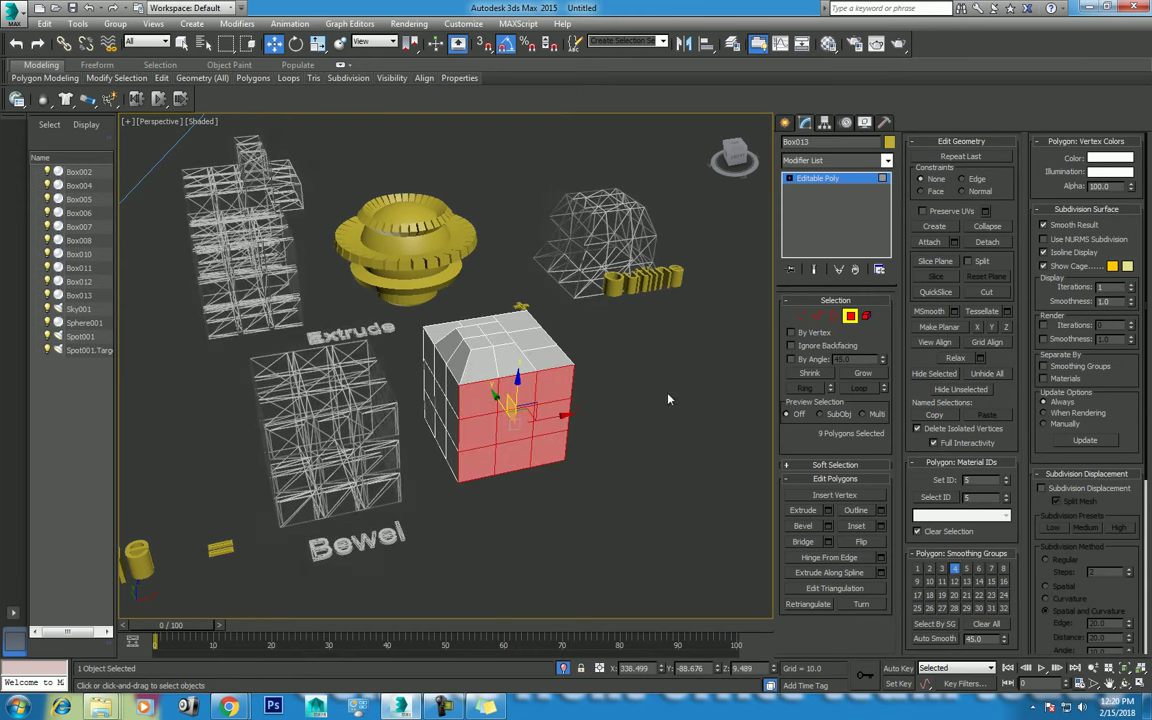
Bevel the nine front polygons By Polygon into pyramids with height 2.088
{"action": "right_click", "coordinate": [655, 378]}
{"action": "left_click", "coordinate": [532, 426]}
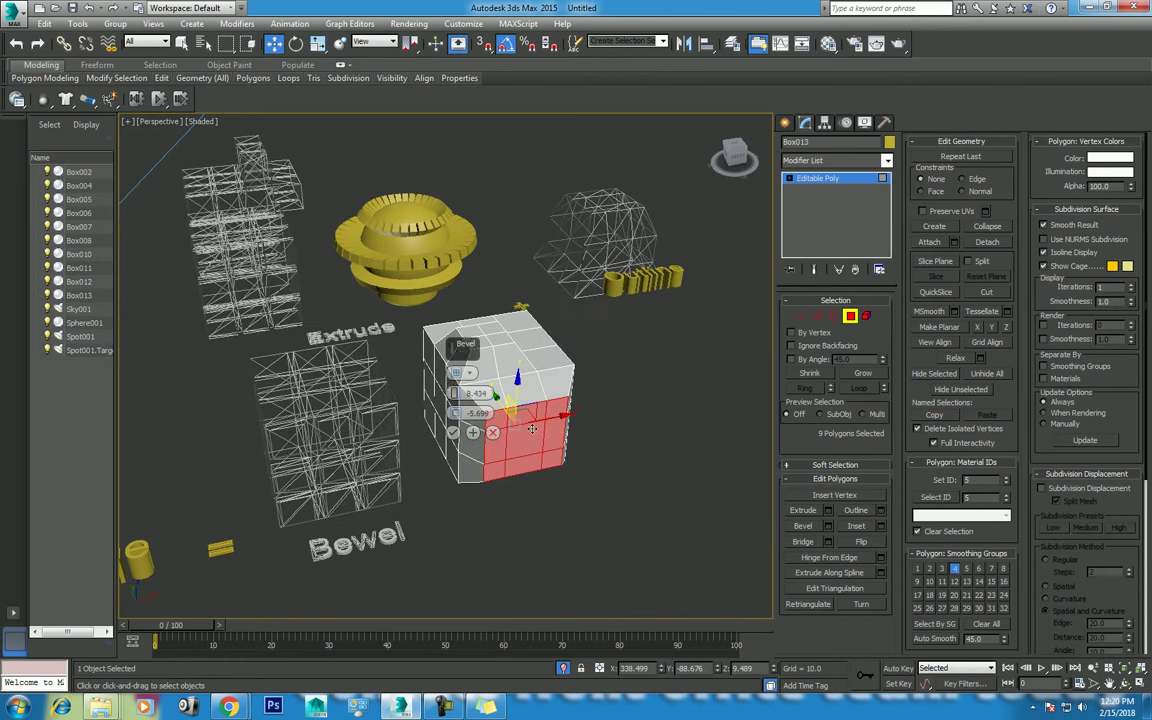
{"action": "left_click", "coordinate": [464, 372]}
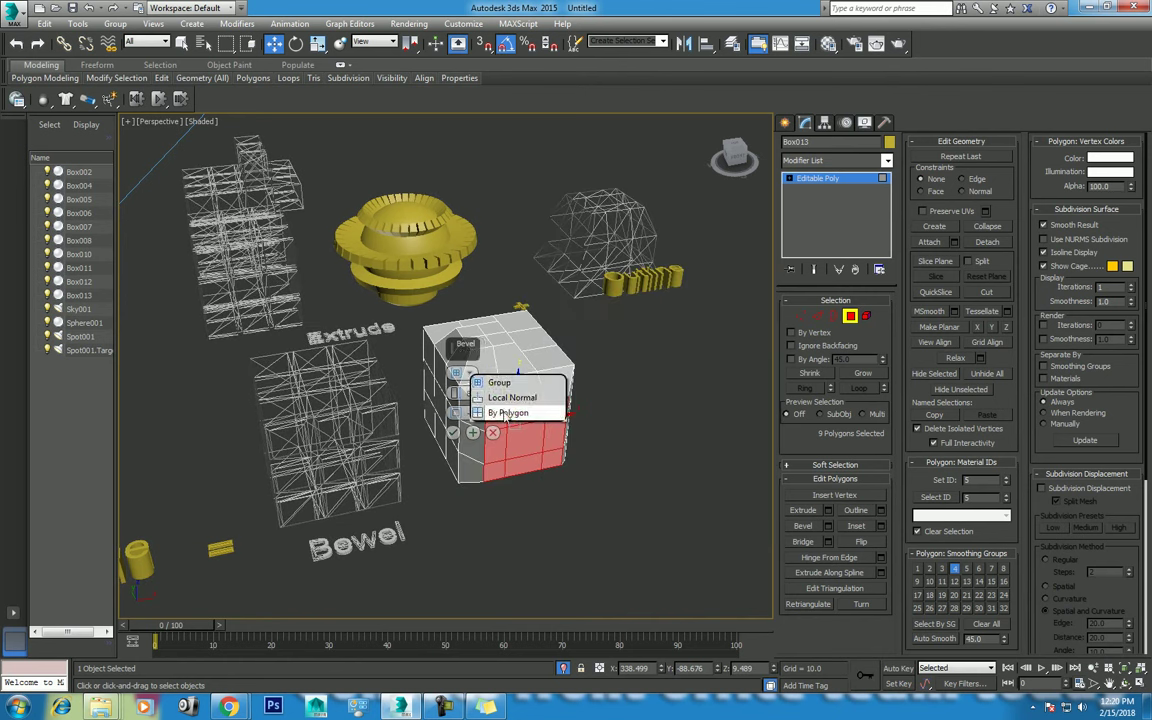
{"action": "left_click", "coordinate": [507, 413]}
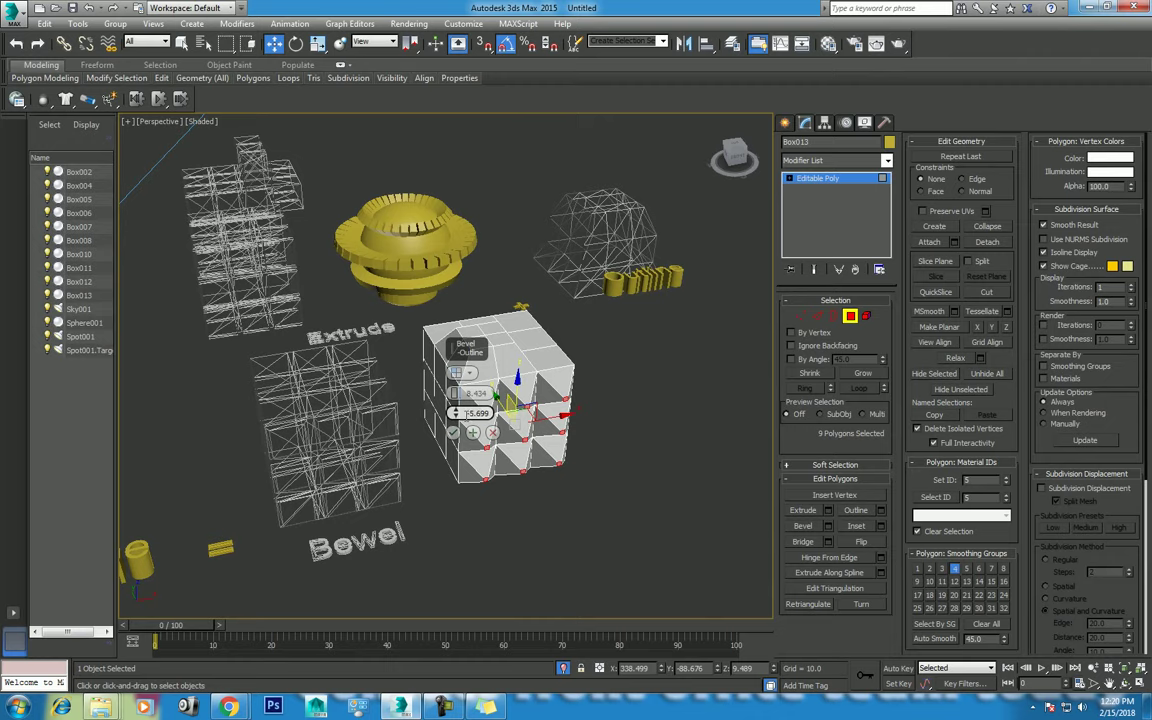
{"action": "scroll", "coordinate": [462, 412], "scroll_direction": "up", "scroll_amount": 5}
{"action": "middle_click_drag", "start_coordinate": [462, 412], "coordinate": [459, 397], "text": "alt"}
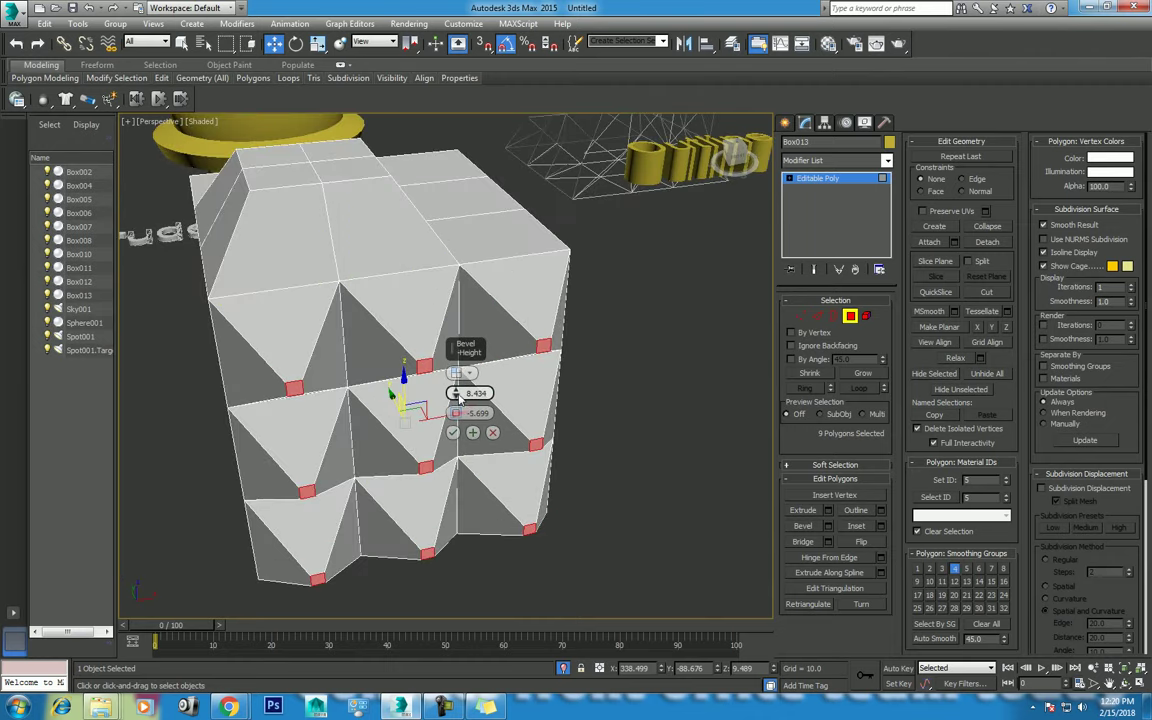
{"action": "right_click", "coordinate": [458, 396]}
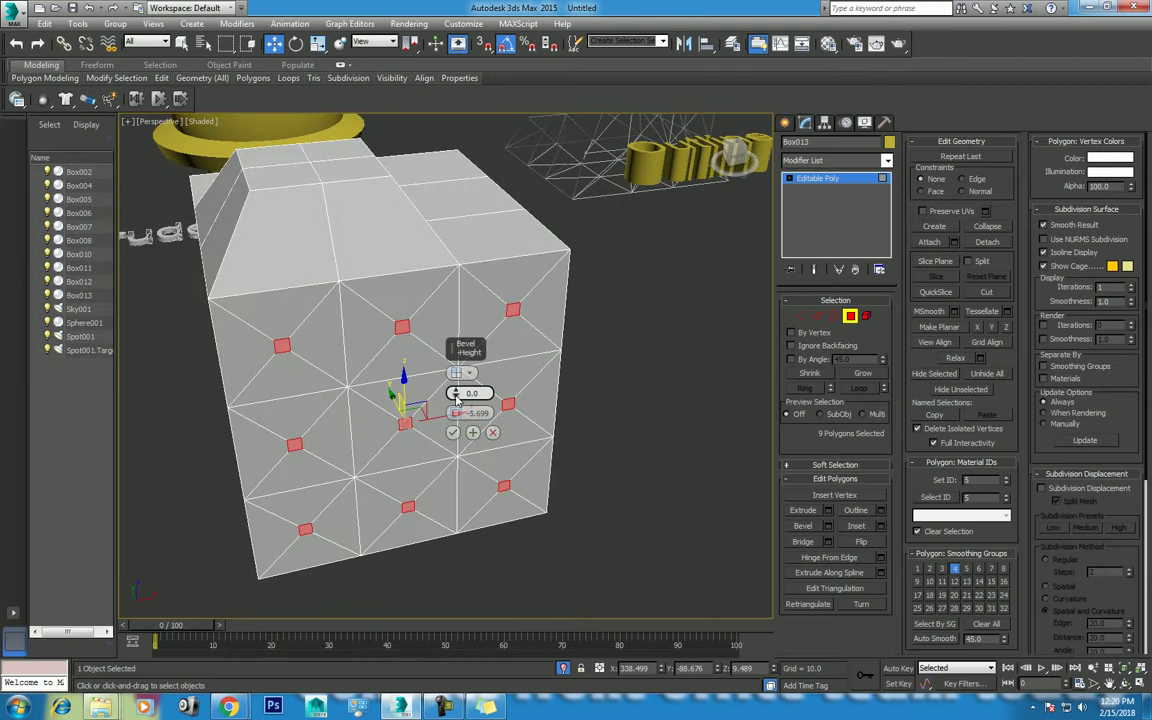
{"action": "left_click_drag", "start_coordinate": [458, 396], "coordinate": [456, 393]}
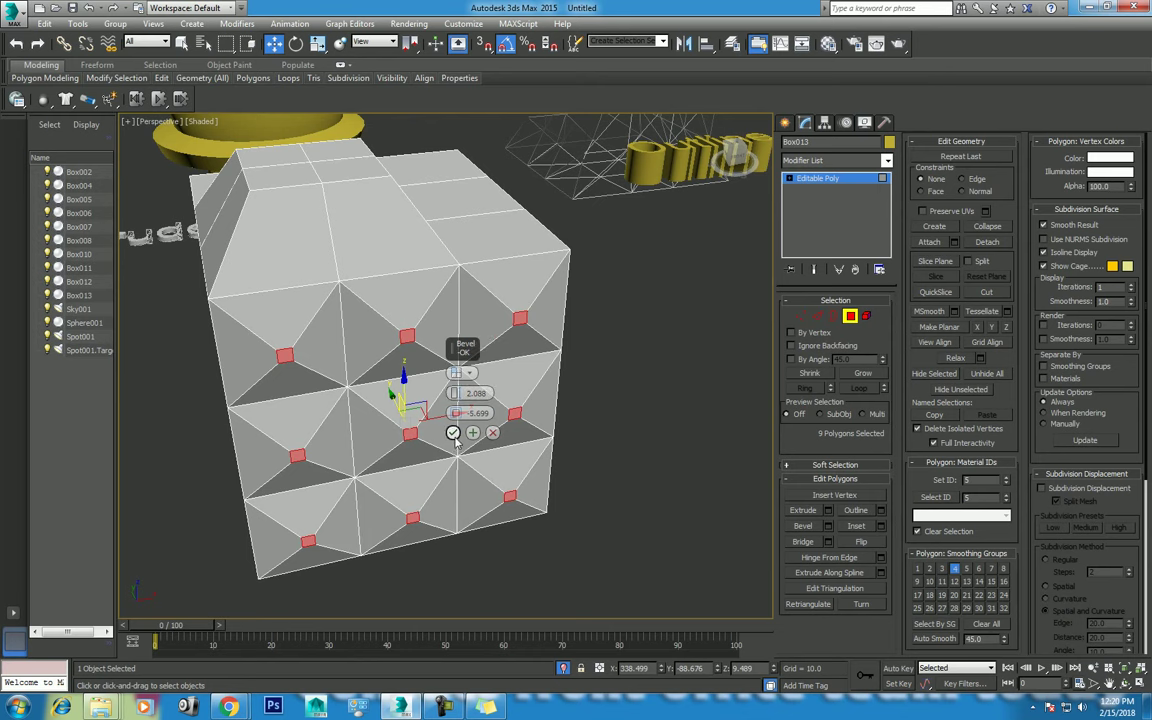
{"action": "left_click", "coordinate": [455, 431]}
{"action": "scroll", "coordinate": [375, 410], "scroll_direction": "down", "scroll_amount": 3}
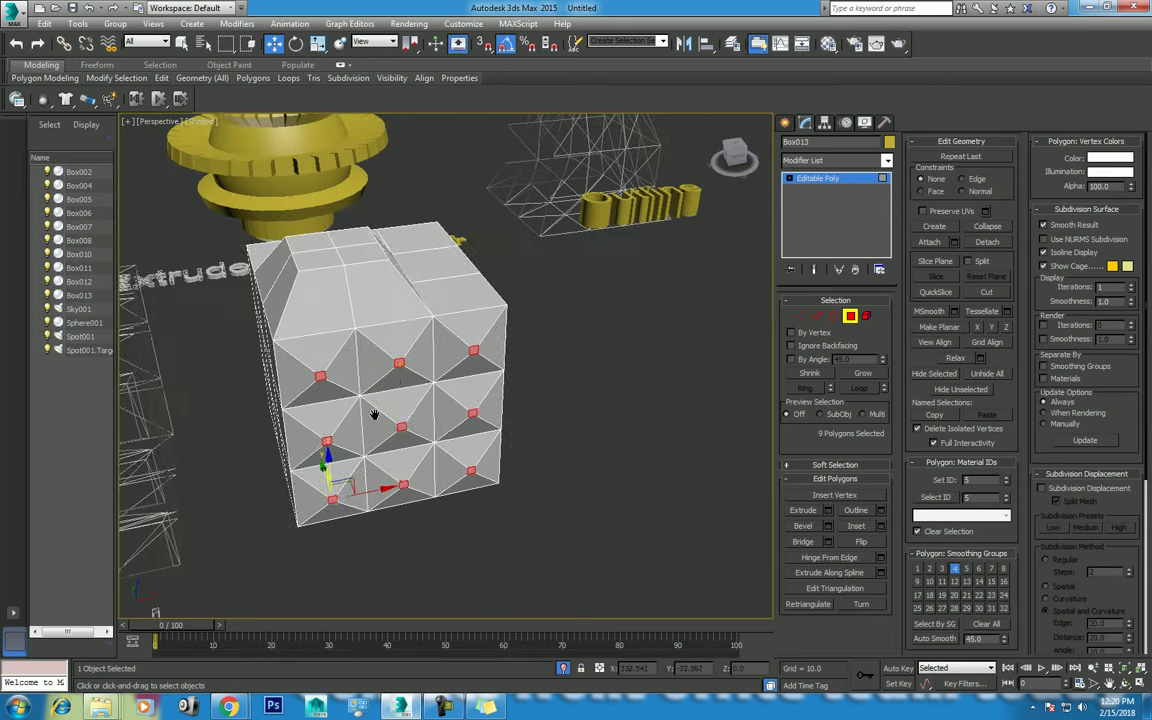
{"action": "left_click", "coordinate": [1124, 684]}
{"action": "left_click_drag", "start_coordinate": [535, 470], "coordinate": [440, 420]}
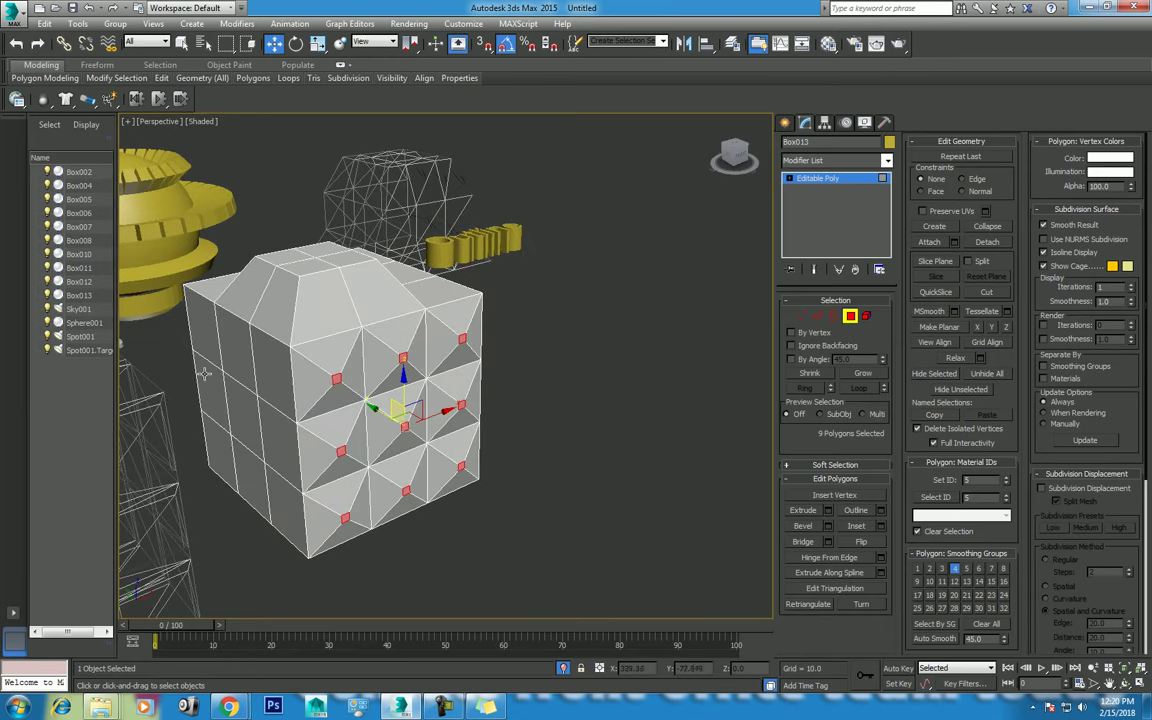
Select the nine polygons on the cube's left side
{"action": "left_click", "coordinate": [217, 345]}
{"action": "left_click", "coordinate": [210, 290], "text": "ctrl"}
{"action": "left_click", "coordinate": [255, 320], "text": "ctrl"}
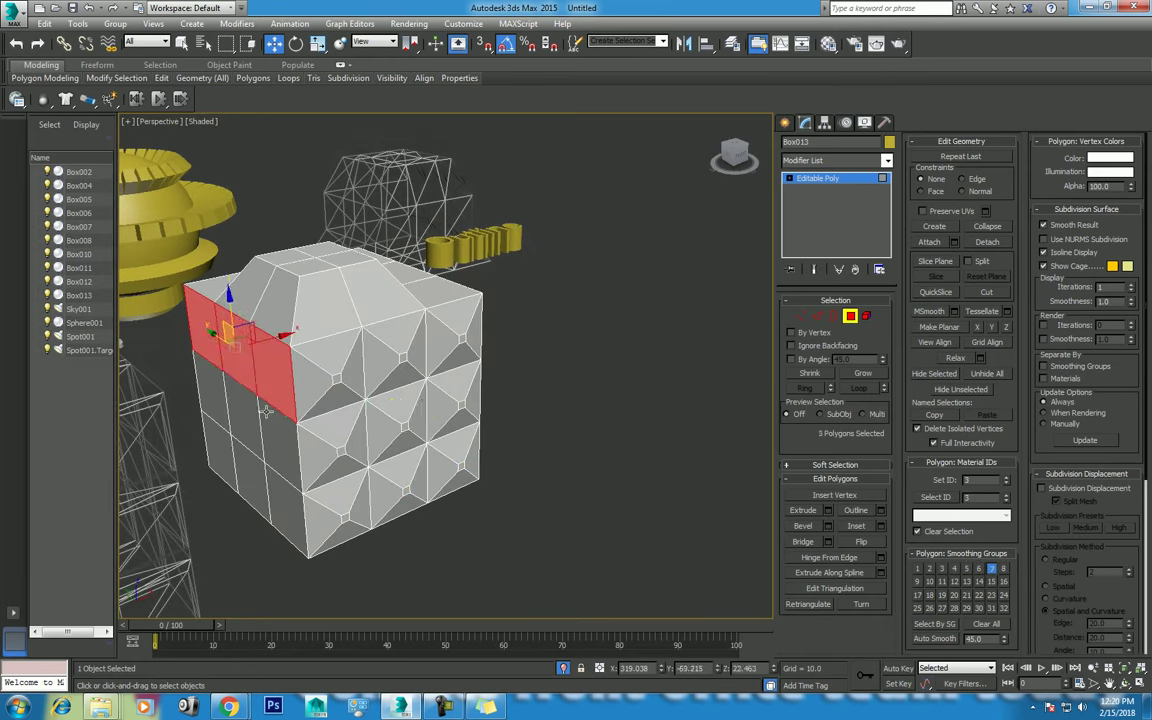
{"action": "left_click", "coordinate": [242, 420], "text": "ctrl"}
{"action": "left_click", "coordinate": [204, 367], "text": "ctrl"}
{"action": "left_click", "coordinate": [205, 406], "text": "ctrl"}
{"action": "left_click", "coordinate": [223, 422], "text": "ctrl"}
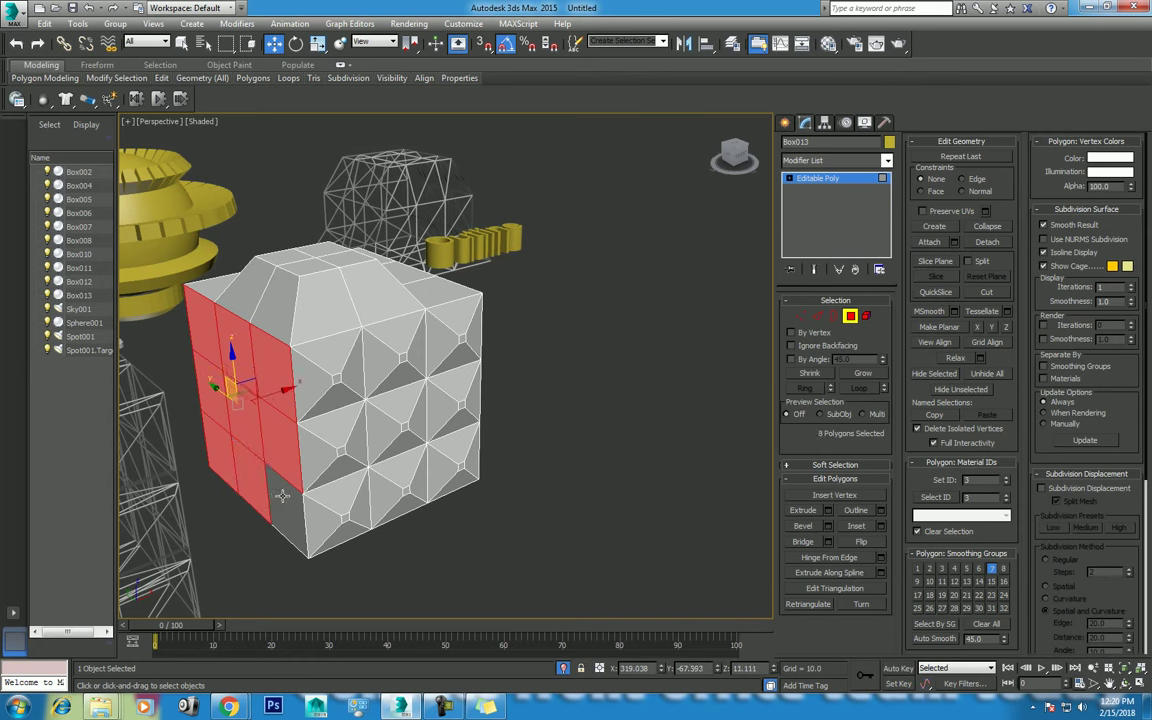
{"action": "left_click", "coordinate": [255, 450], "text": "ctrl"}
Bevel them as a Group with height 1.739 and outline -3.611
{"action": "right_click", "coordinate": [560, 474]}
{"action": "left_click", "coordinate": [390, 416]}
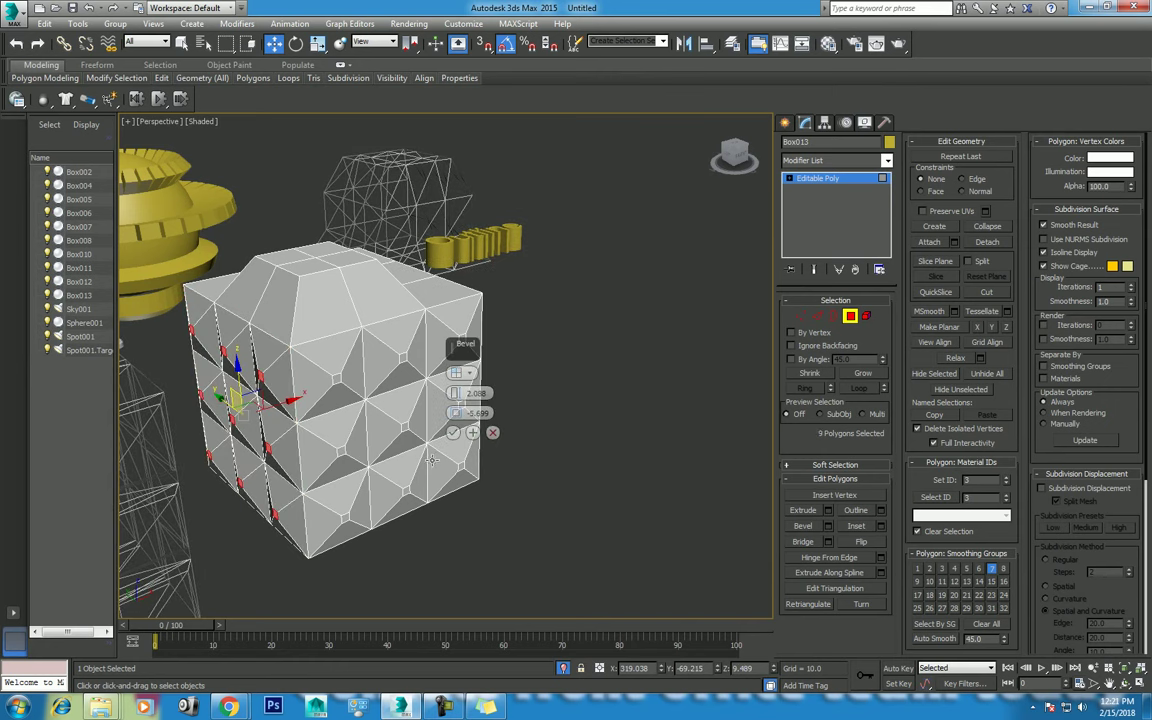
{"action": "left_click_drag", "start_coordinate": [455, 393], "coordinate": [455, 403]}
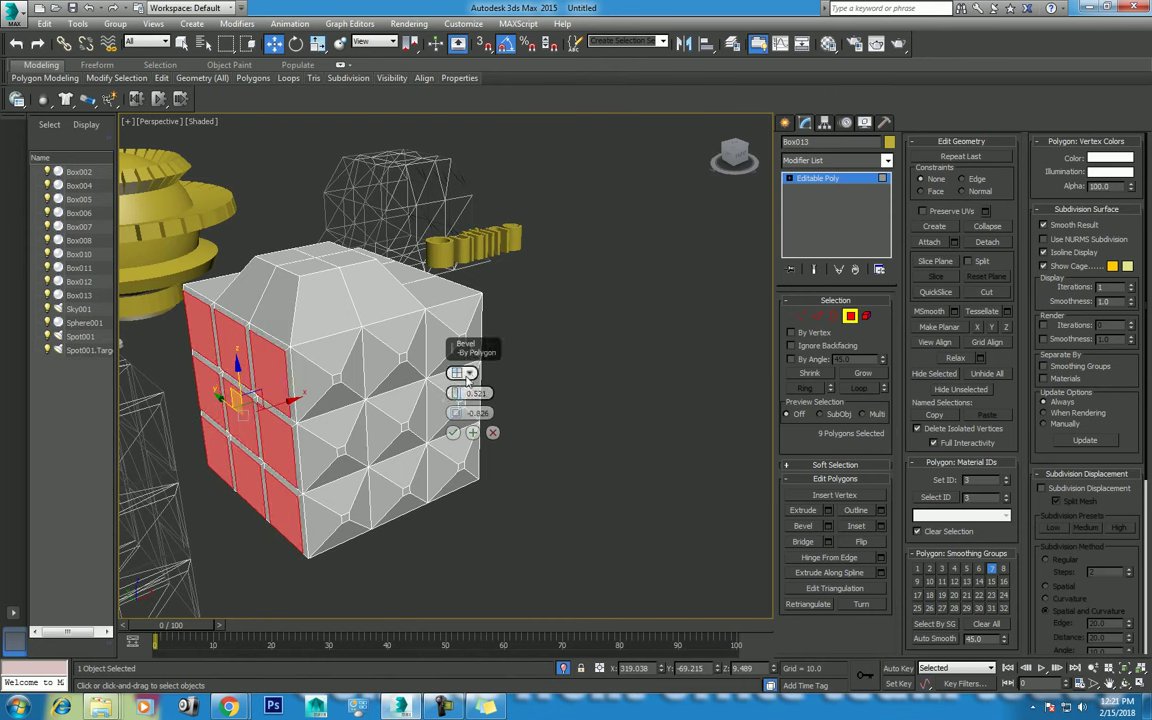
{"action": "left_click", "coordinate": [471, 375]}
{"action": "left_click", "coordinate": [500, 397]}
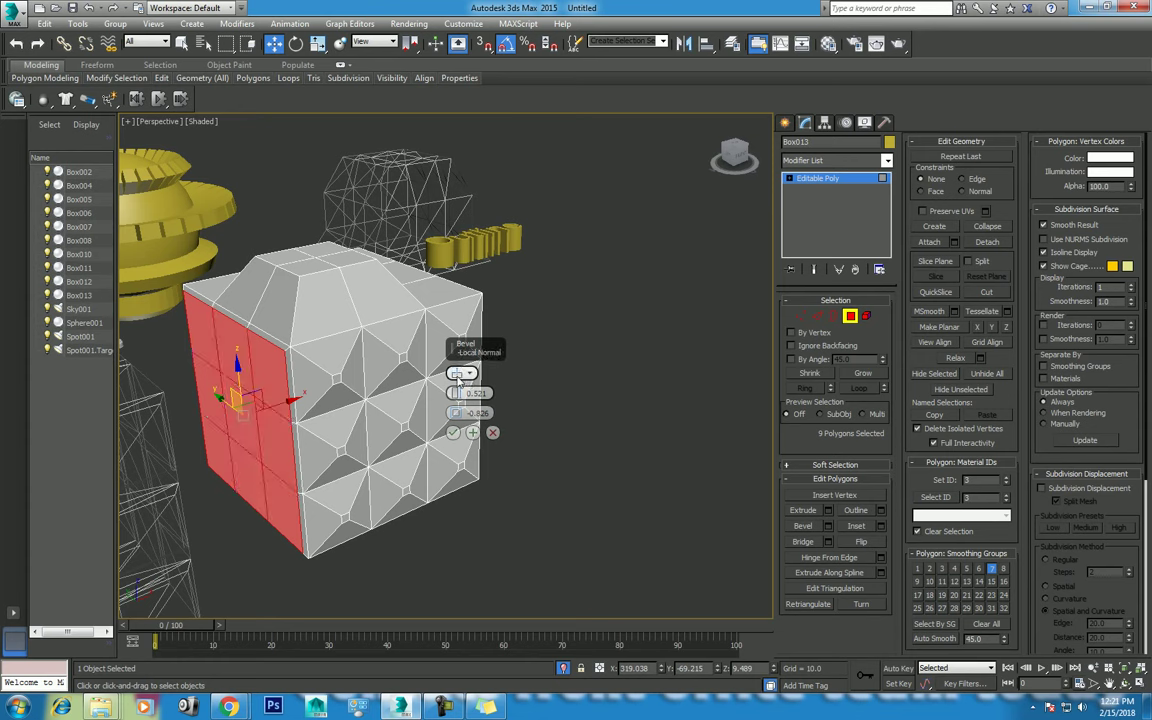
{"action": "left_click", "coordinate": [468, 375]}
{"action": "left_click", "coordinate": [485, 384]}
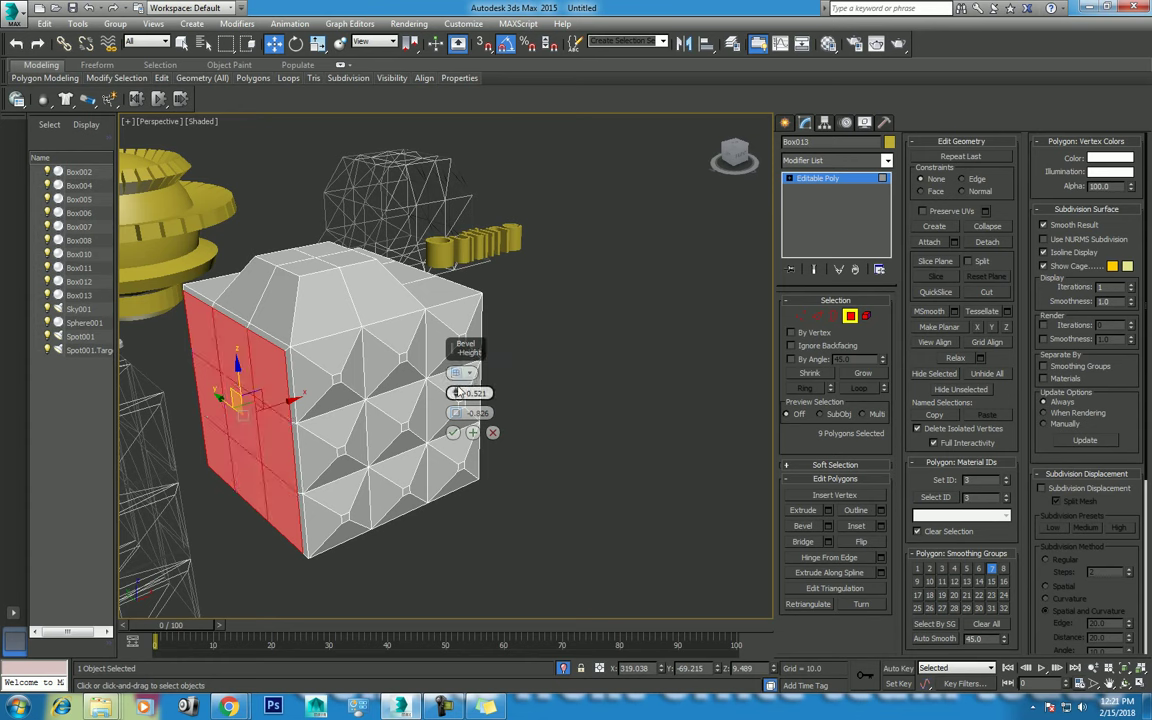
{"action": "mouse_move", "coordinate": [456, 393]}
{"action": "left_mouse_down"}
{"action": "mouse_move", "coordinate": [456, 380]}
{"action": "mouse_move", "coordinate": [450, 422]}
{"action": "mouse_move", "coordinate": [450, 408]}
{"action": "left_mouse_up"}
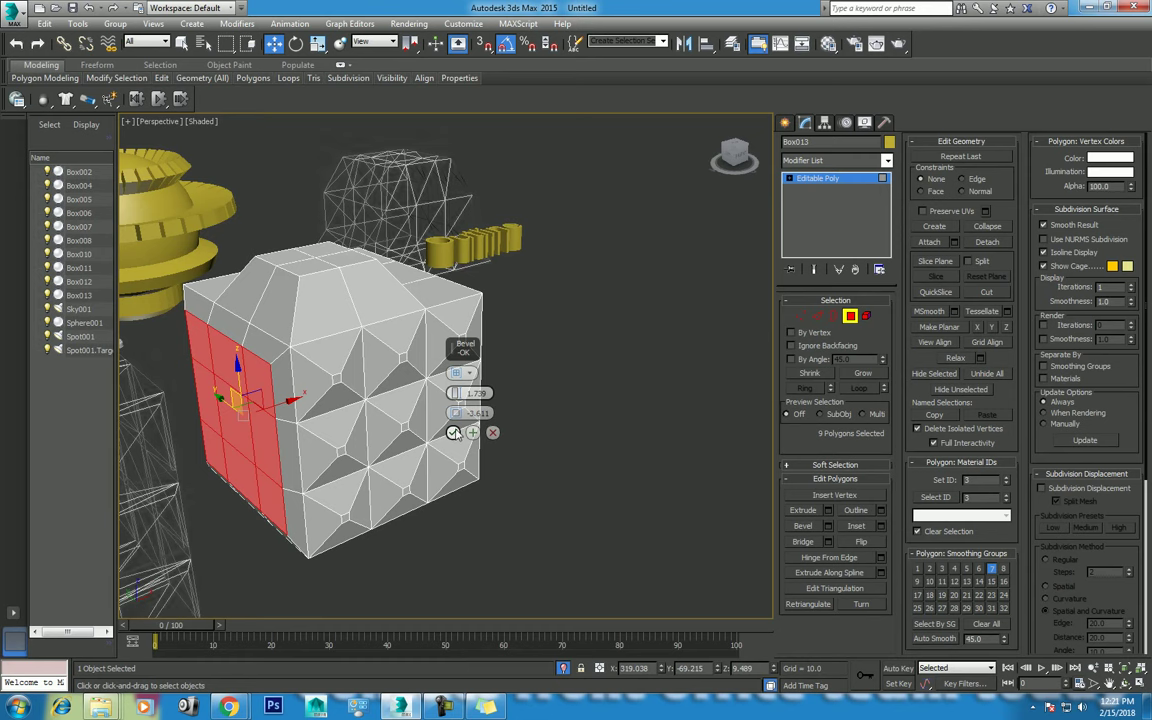
{"action": "left_click", "coordinate": [453, 432]}
{"action": "scroll", "coordinate": [405, 440], "scroll_direction": "down", "scroll_amount": 3}
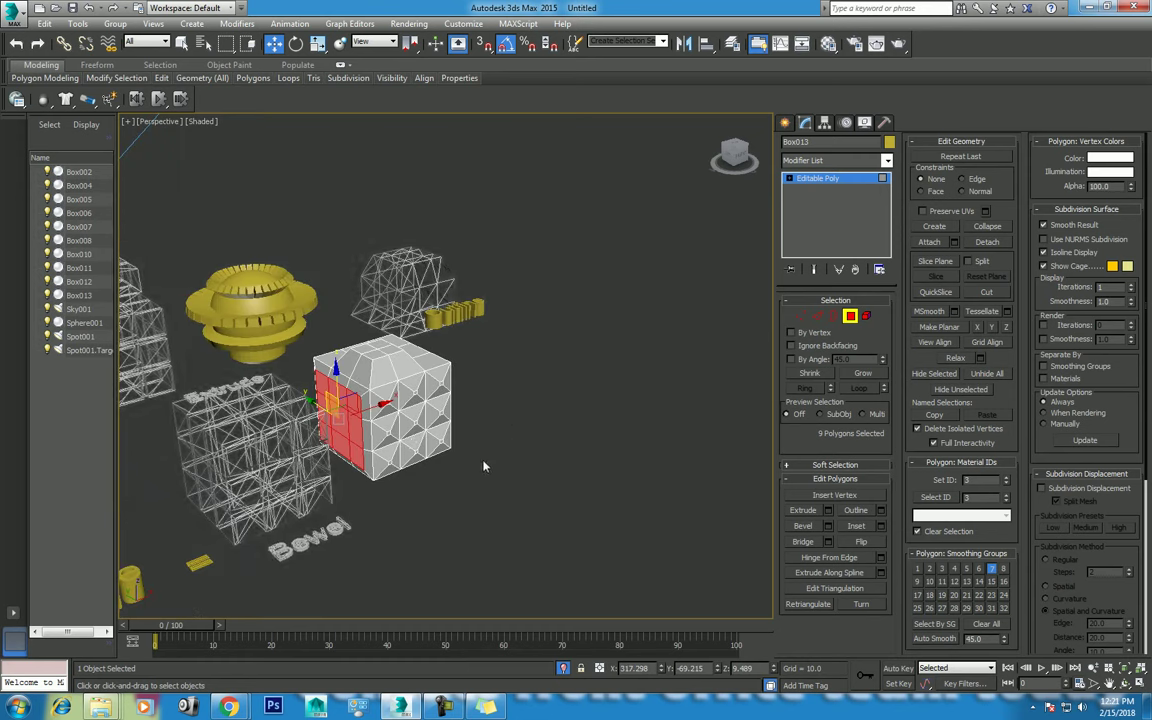
Return to object level and copy Box004 beside the Bevel row as Box014
{"action": "right_click", "coordinate": [366, 445]}
{"action": "left_click", "coordinate": [320, 382]}
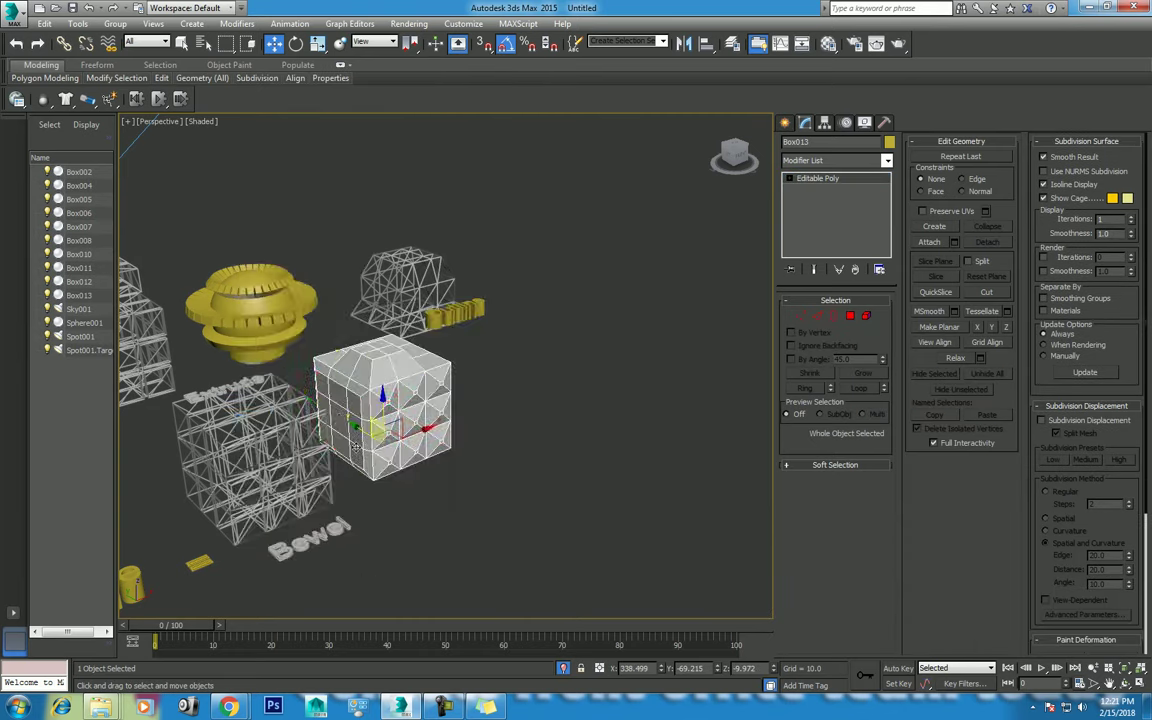
{"action": "scroll", "coordinate": [450, 470], "scroll_direction": "down", "scroll_amount": 5}
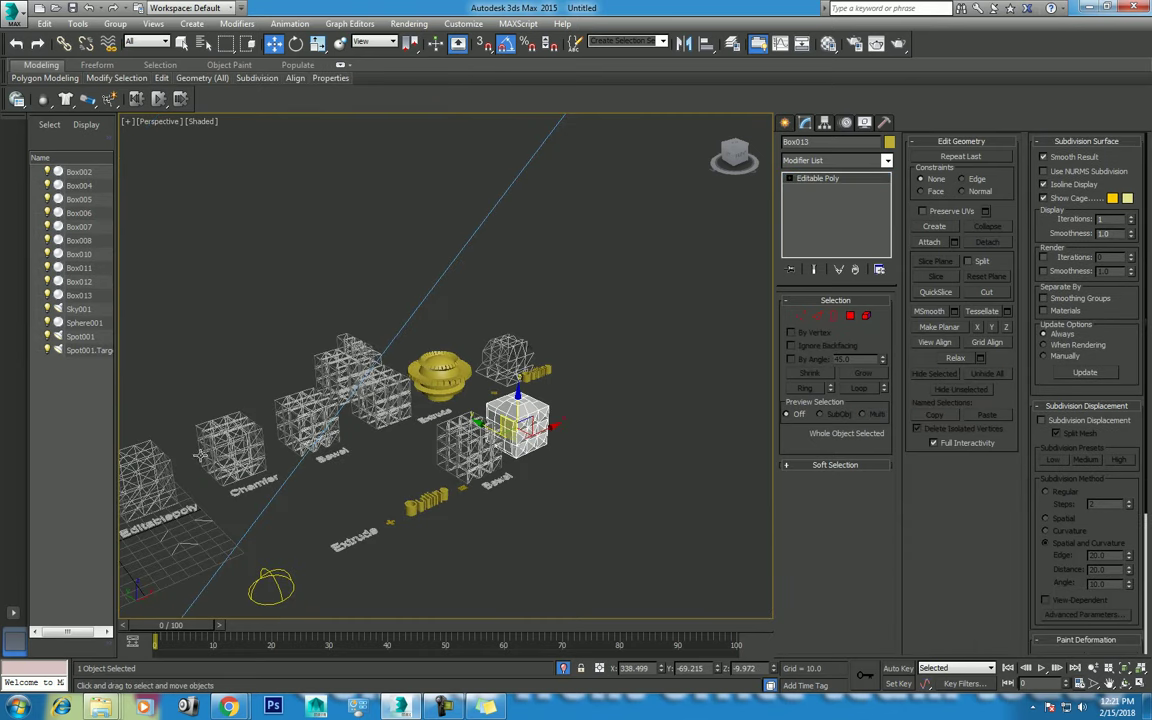
{"action": "scroll", "coordinate": [201, 455], "scroll_direction": "down", "scroll_amount": 3}
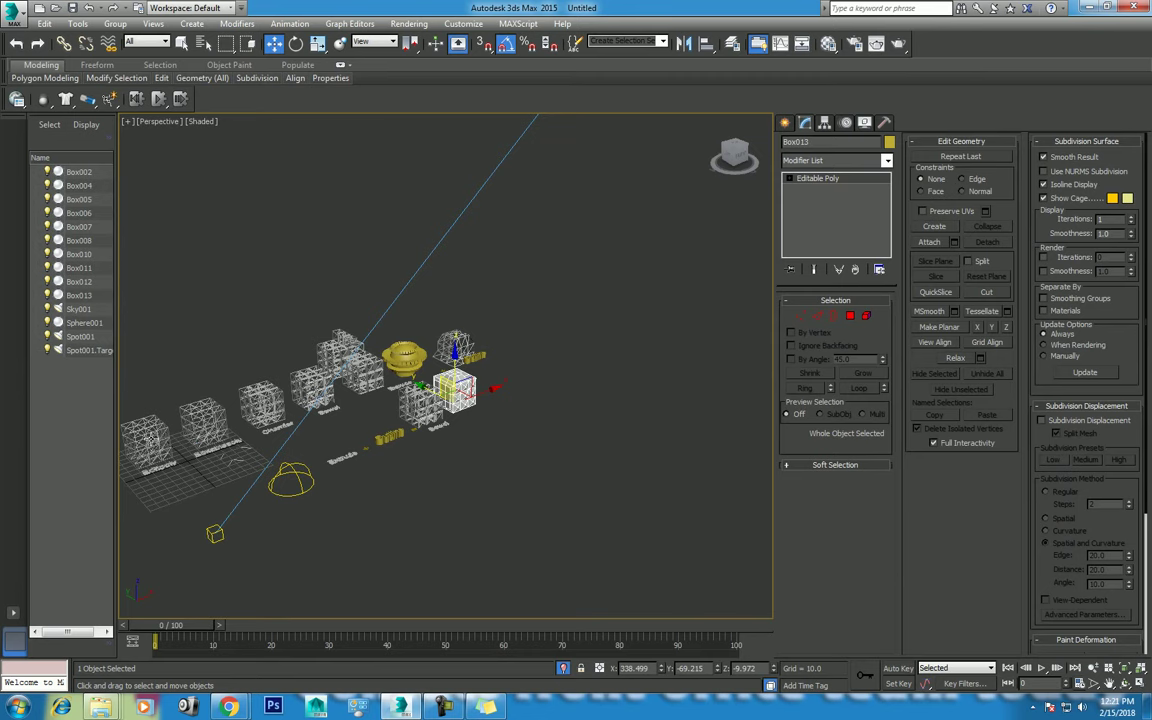
{"action": "left_click", "coordinate": [148, 437]}
{"action": "key", "text": "t"}
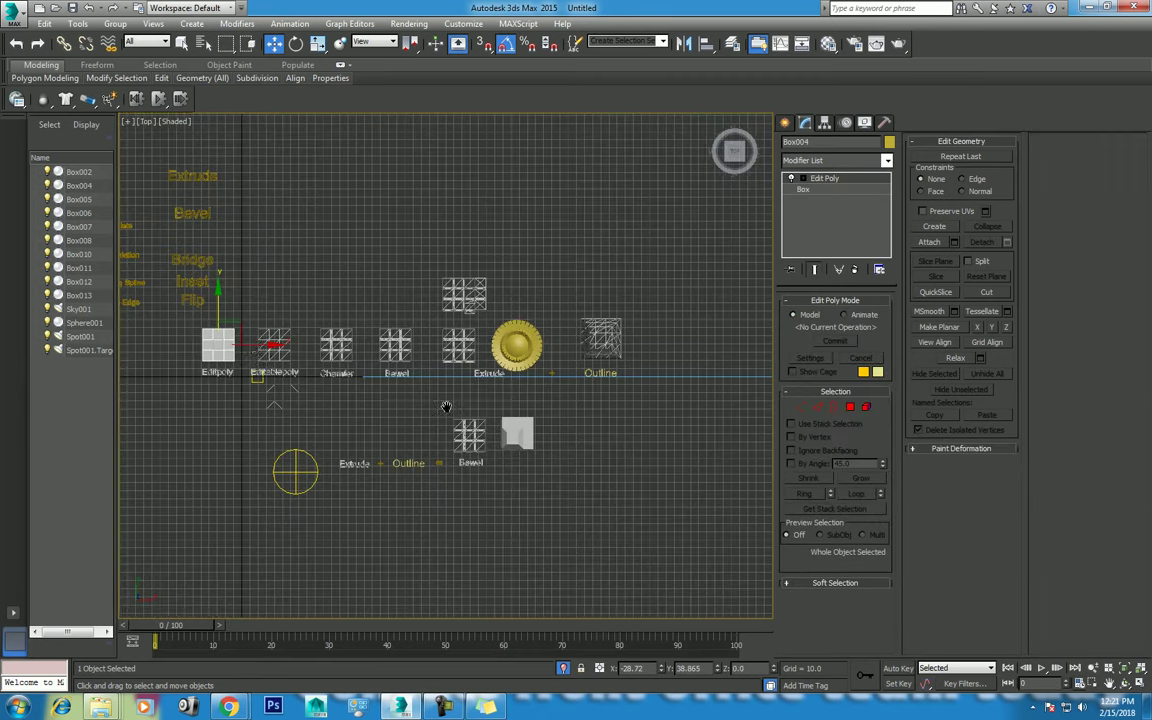
{"action": "left_click_drag", "start_coordinate": [242, 325], "coordinate": [630, 410], "text": "shift"}
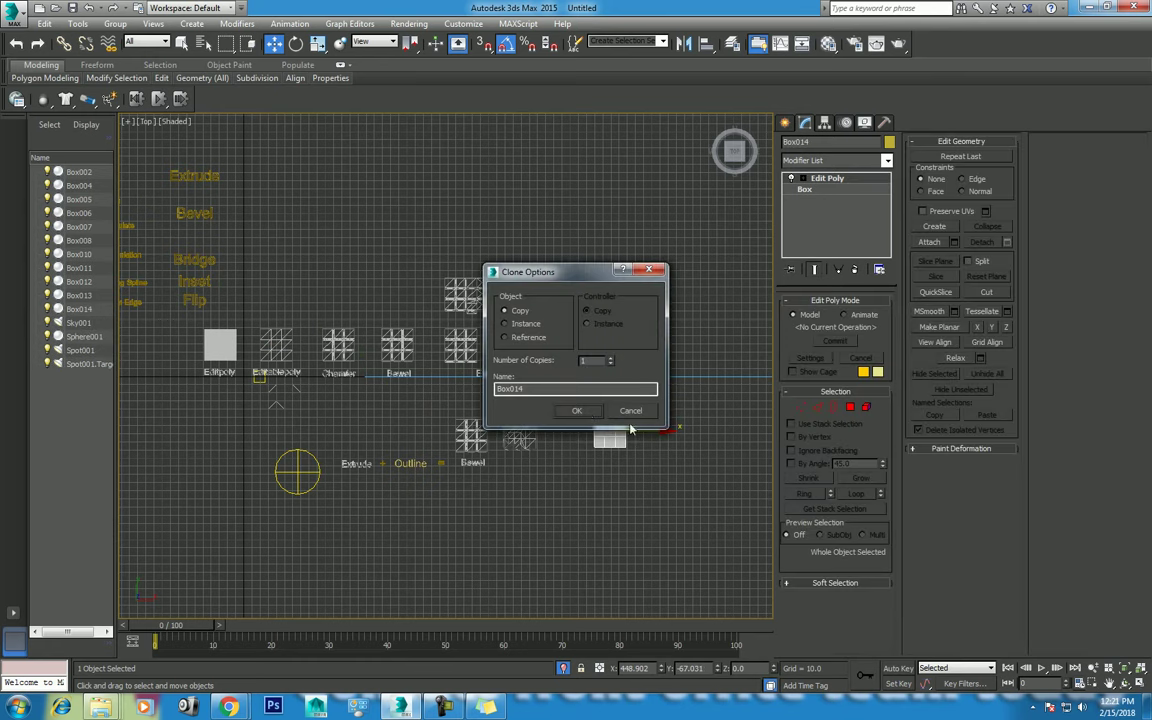
{"action": "left_click", "coordinate": [581, 409]}
Move the Inset text label beneath the new Box014
{"action": "middle_click_drag", "start_coordinate": [198, 283], "coordinate": [230, 273]}
{"action": "left_click", "coordinate": [228, 272]}
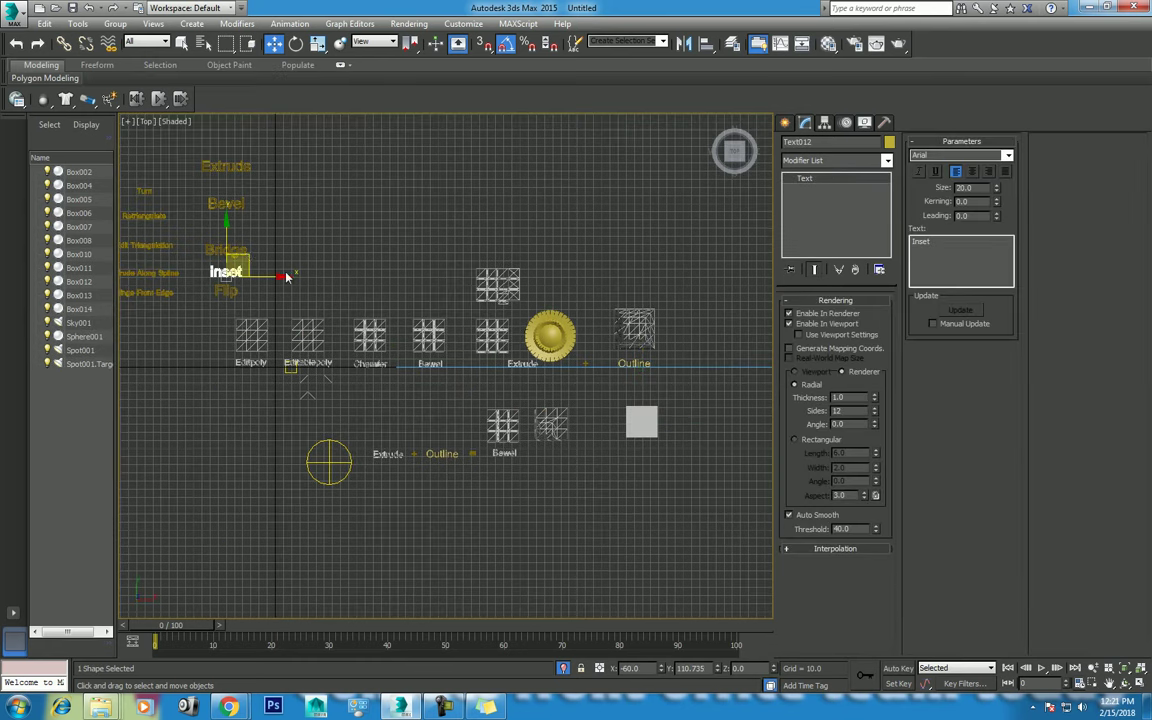
{"action": "left_click_drag", "start_coordinate": [245, 257], "coordinate": [664, 432]}
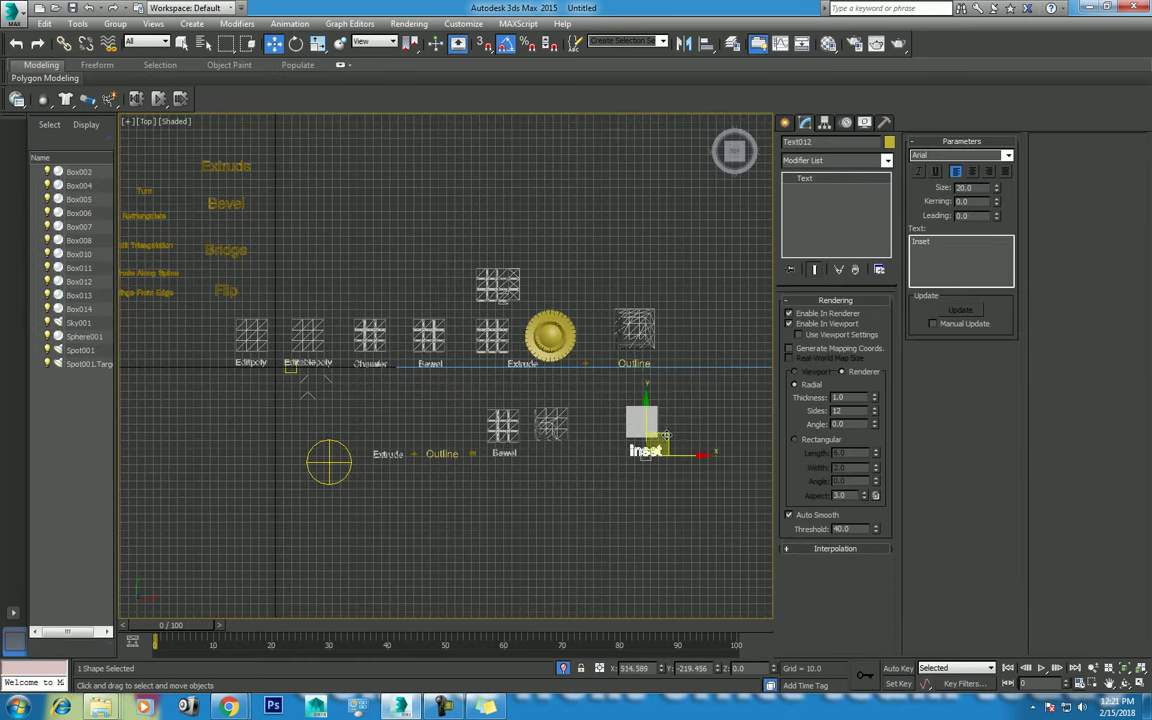
{"action": "scroll", "coordinate": [664, 436], "scroll_direction": "up", "scroll_amount": 4}
{"action": "scroll", "coordinate": [670, 440], "scroll_direction": "up", "scroll_amount": 3}
{"action": "scroll", "coordinate": [680, 446], "scroll_direction": "up", "scroll_amount": 2}
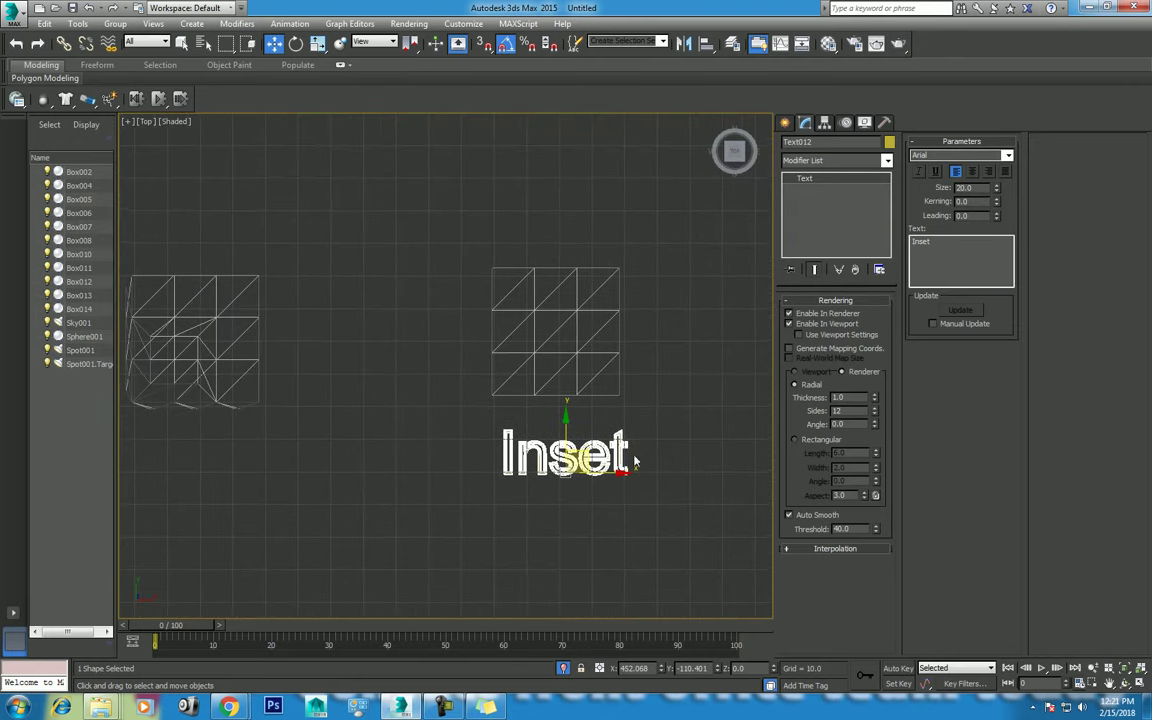
{"action": "key", "text": "p"}
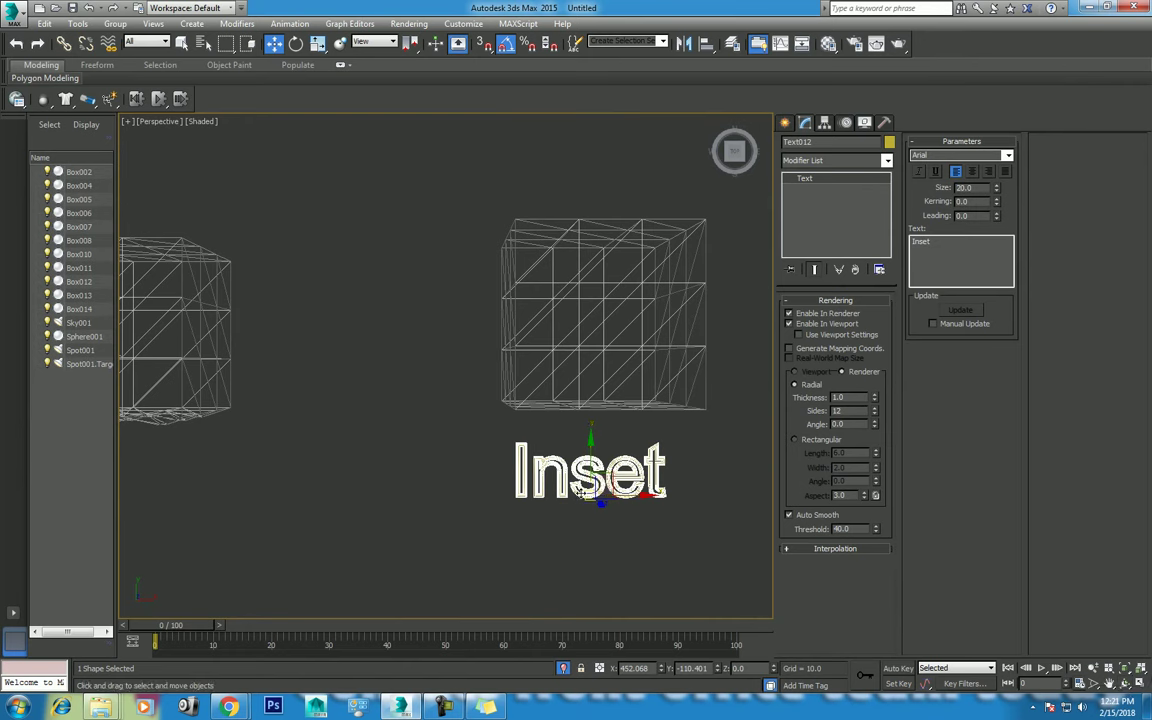
{"action": "left_click", "coordinate": [1126, 683]}
{"action": "left_click_drag", "start_coordinate": [508, 464], "coordinate": [510, 493]}
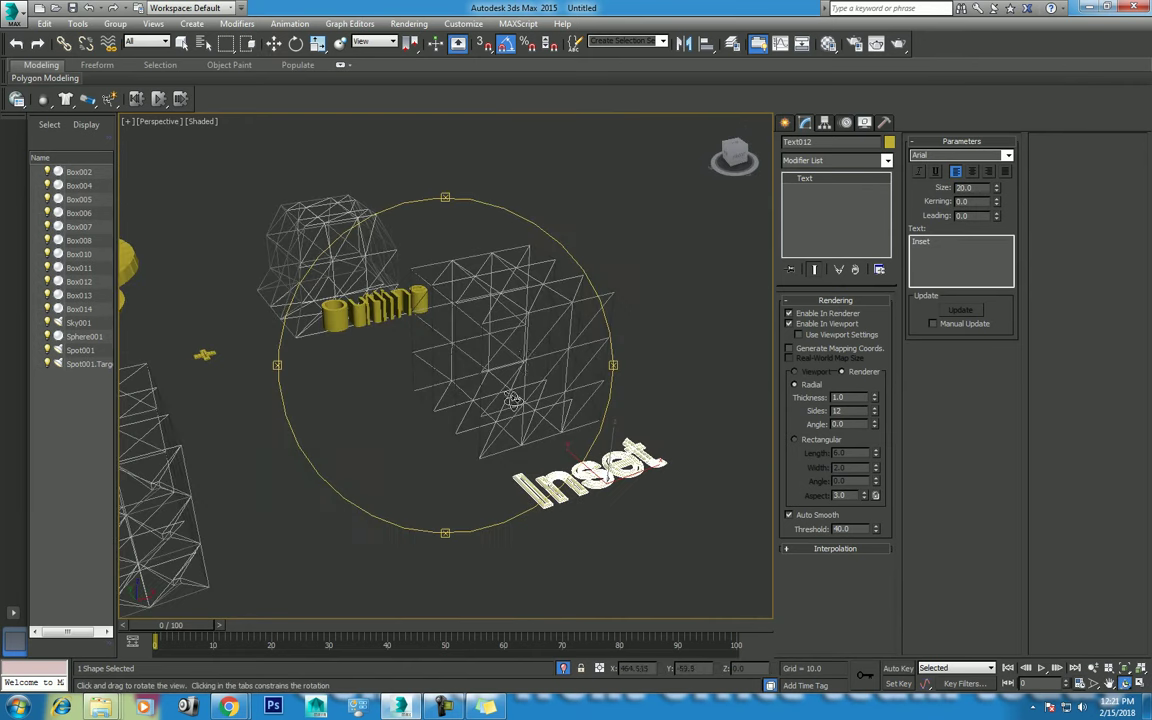
{"action": "right_click", "coordinate": [510, 493]}
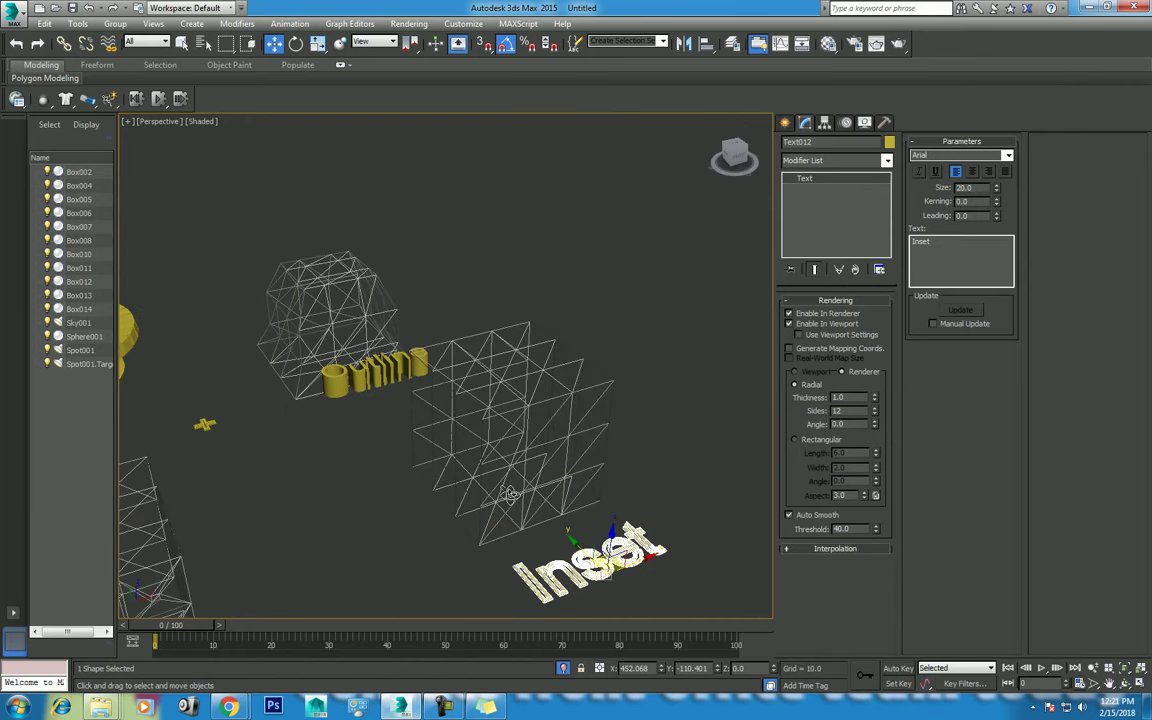
Extrude the Inset text with Amount 1.5 and thin the Outline text to about 4.5
{"action": "left_click", "coordinate": [826, 161]}
{"action": "scroll", "coordinate": [824, 176], "scroll_direction": "down", "scroll_amount": 5}
{"action": "left_click", "coordinate": [807, 229]}
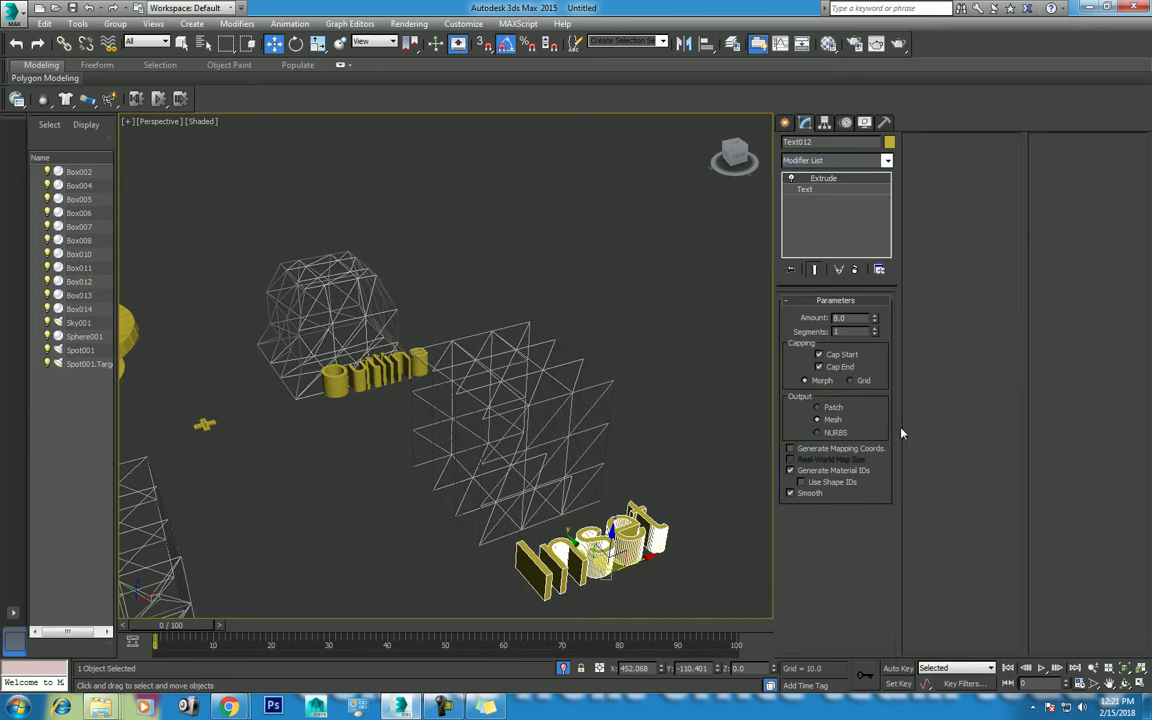
{"action": "left_click_drag", "start_coordinate": [874, 320], "coordinate": [873, 321]}
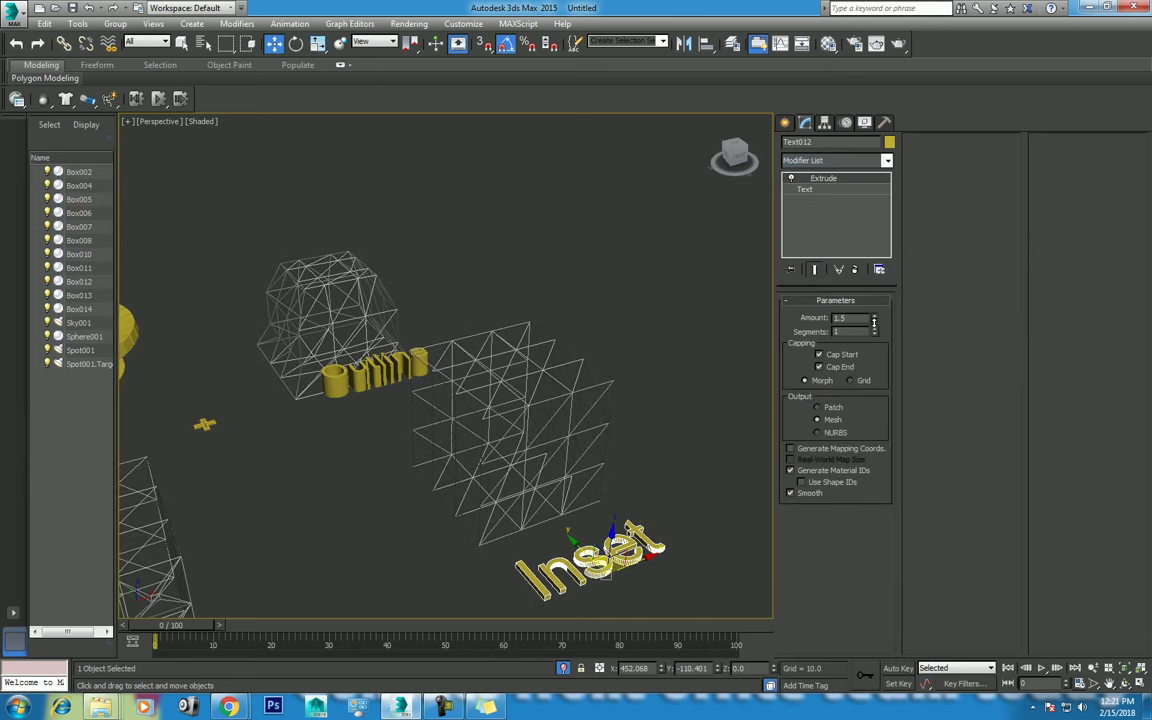
{"action": "left_click", "coordinate": [372, 374]}
{"action": "left_click_drag", "start_coordinate": [877, 321], "coordinate": [868, 320]}
Select the demo box Box014 and try picking its top-centre polygon
{"action": "left_click", "coordinate": [590, 410]}
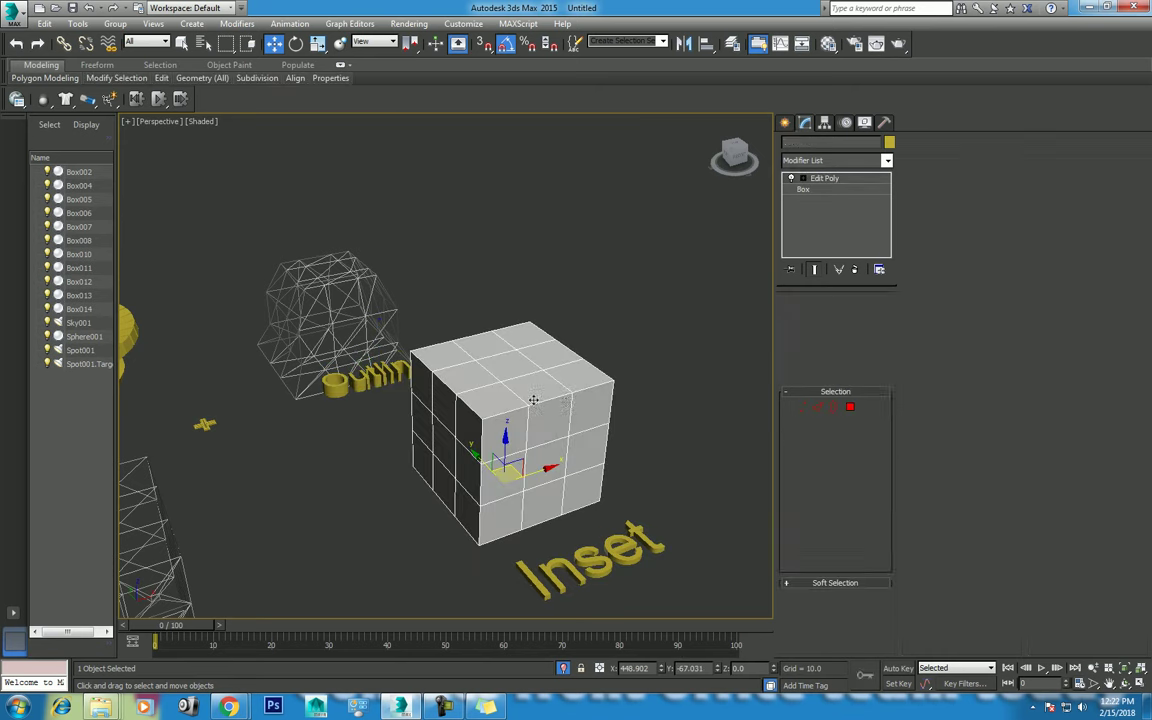
{"action": "left_click", "coordinate": [866, 407]}
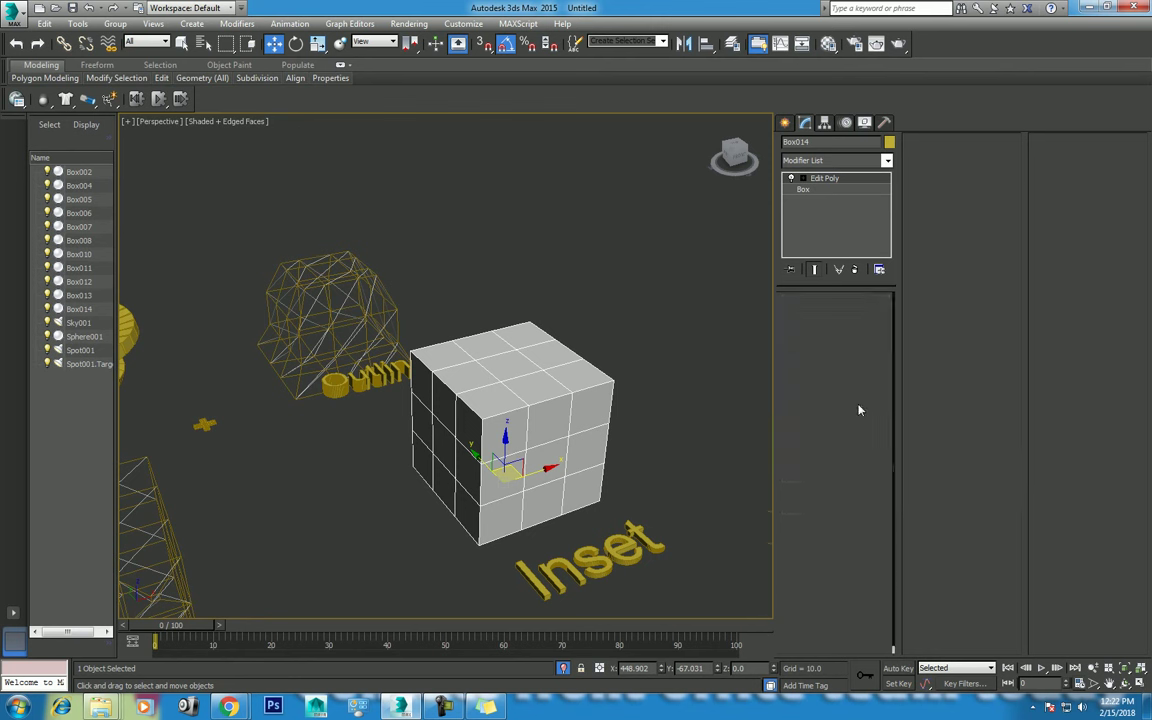
{"action": "left_click", "coordinate": [505, 372]}
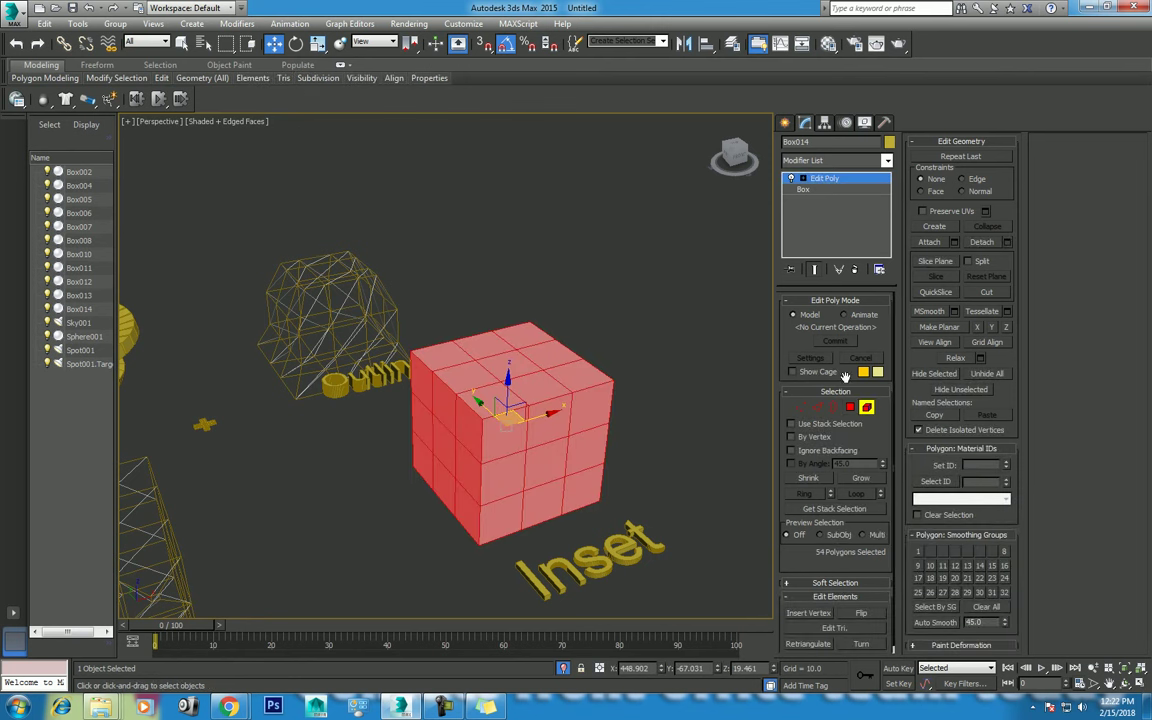
{"action": "left_click", "coordinate": [850, 407]}
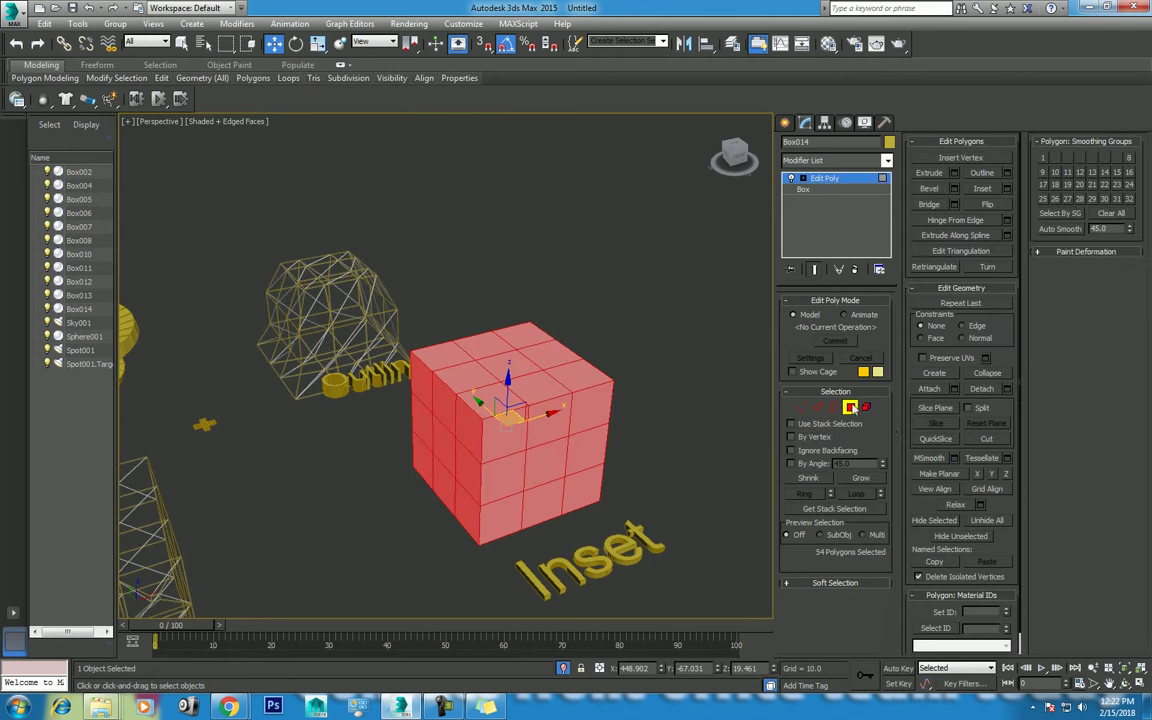
{"action": "left_click", "coordinate": [649, 337]}
{"action": "left_click", "coordinate": [510, 365]}
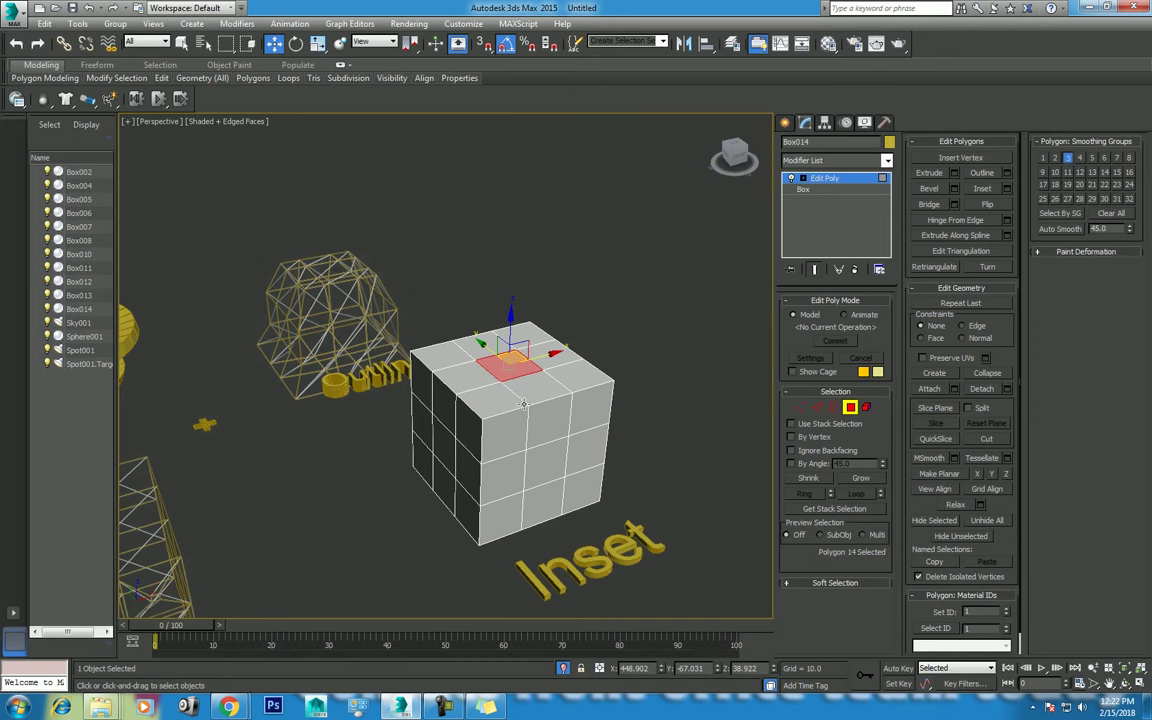
{"action": "scroll", "coordinate": [522, 403], "scroll_direction": "up", "scroll_amount": 3}
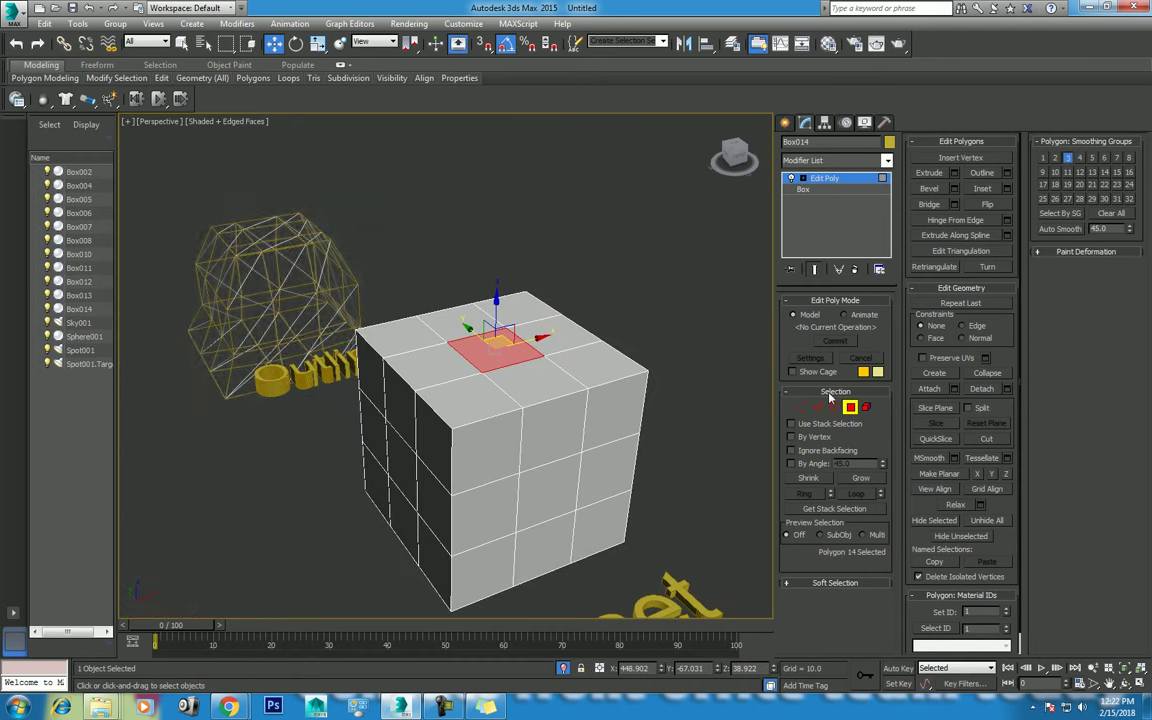
Convert the box to Editable Poly, select top polygons By Angle 10, and isolate it
{"action": "right_click", "coordinate": [497, 402]}
{"action": "mouse_move", "coordinate": [530, 526]}
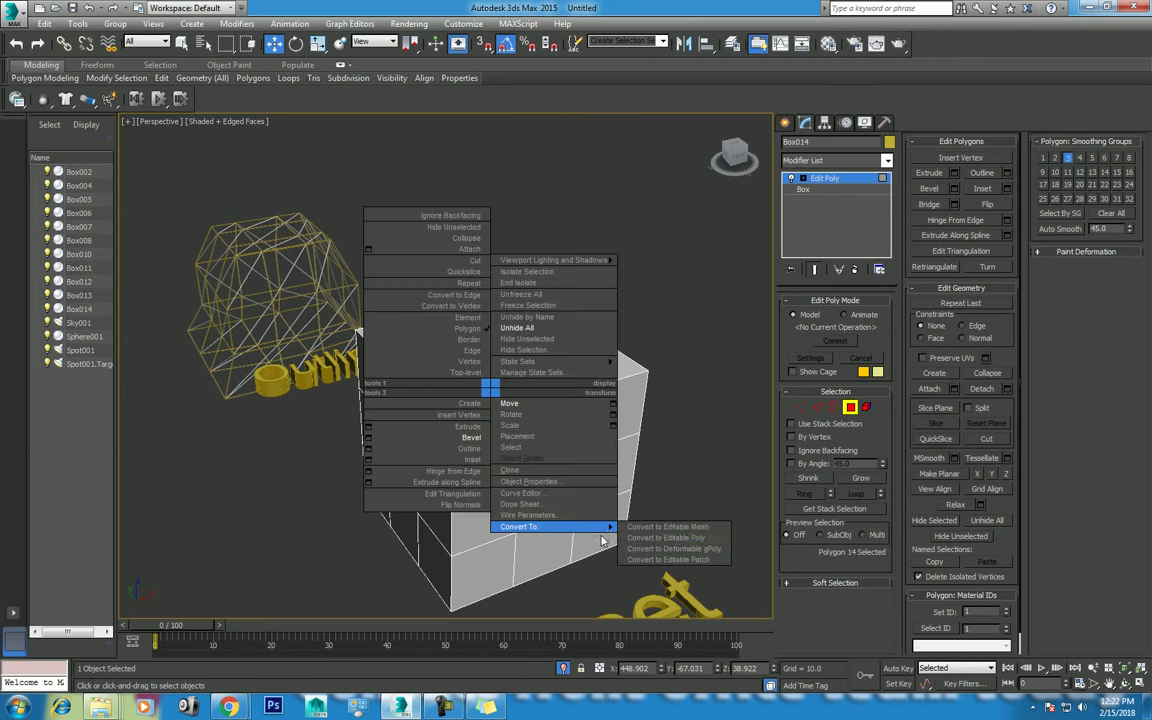
{"action": "left_click", "coordinate": [605, 485]}
{"action": "left_click", "coordinate": [850, 316]}
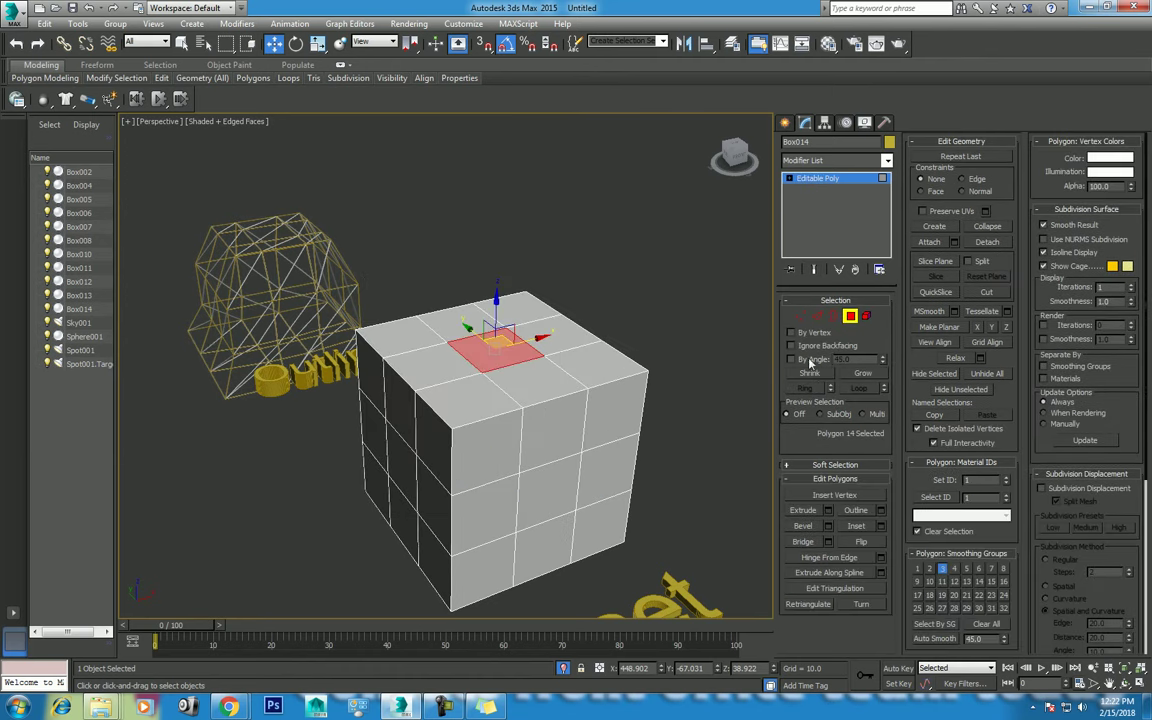
{"action": "left_click", "coordinate": [512, 372]}
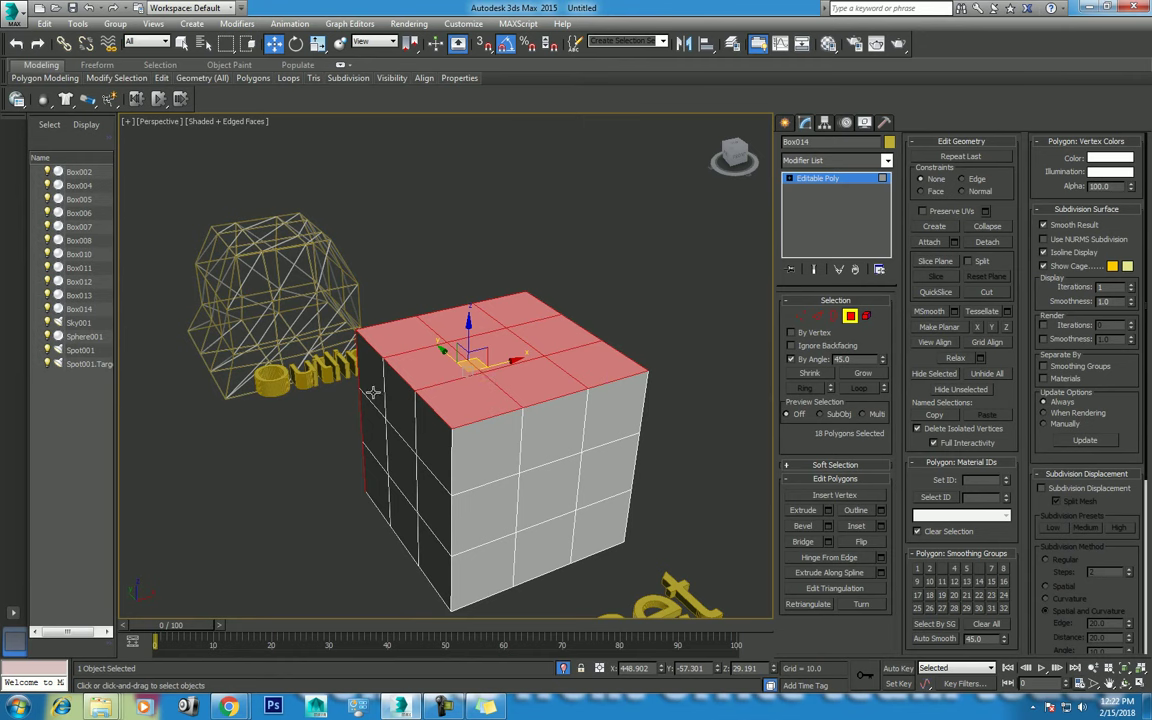
{"action": "type", "text": "10"}
{"action": "left_click", "coordinate": [700, 378]}
{"action": "left_click", "coordinate": [522, 387]}
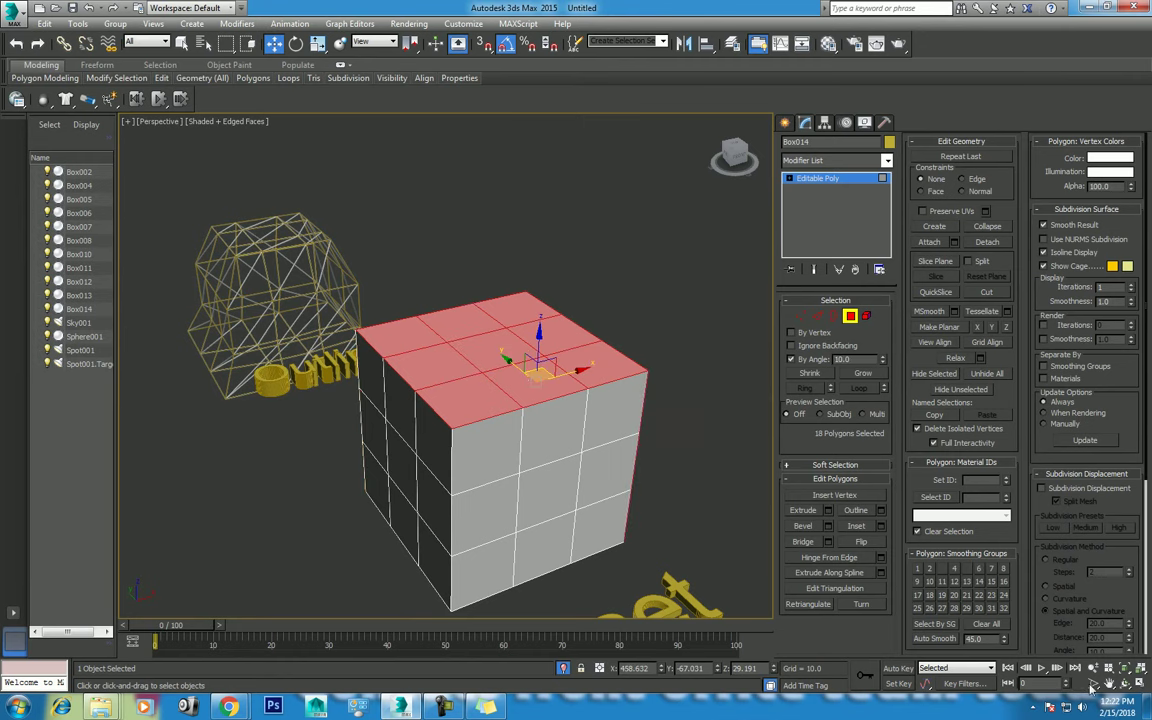
{"action": "key", "text": "alt+q"}
Refine the selection to only the top face polygons, checking from several views
{"action": "left_click", "coordinate": [1124, 683]}
{"action": "mouse_move", "coordinate": [445, 365]}
{"action": "left_mouse_down"}
{"action": "mouse_move", "coordinate": [769, 349]}
{"action": "mouse_move", "coordinate": [598, 403]}
{"action": "left_mouse_up"}
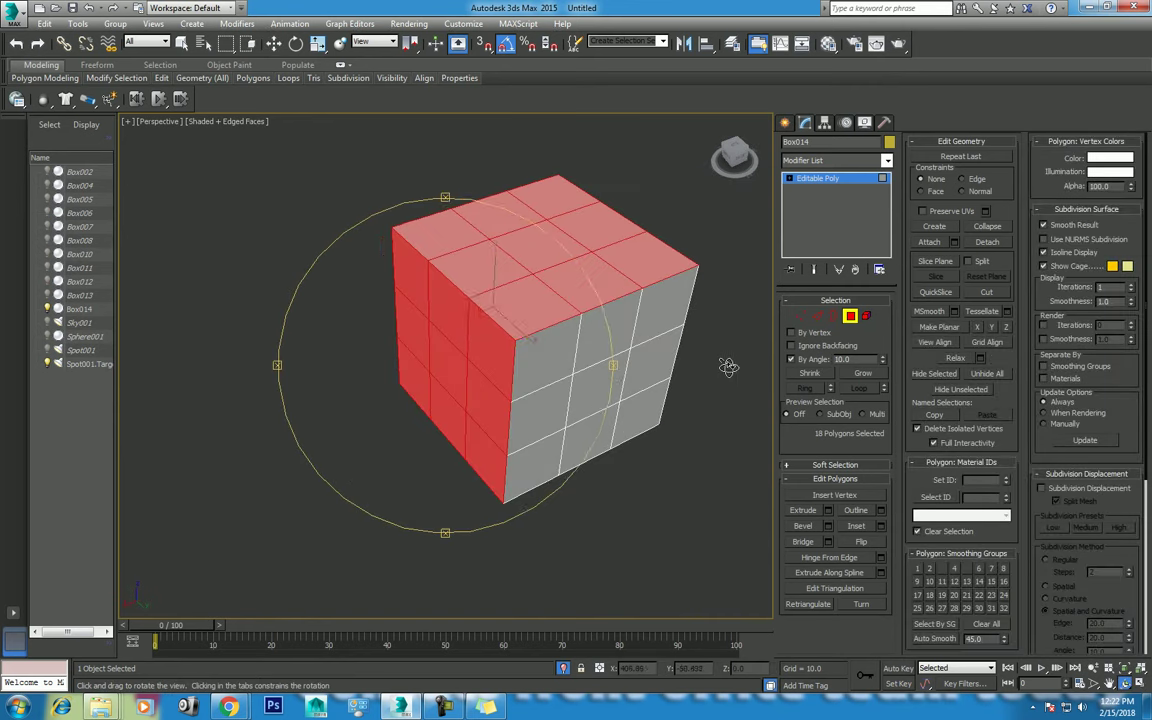
{"action": "right_click", "coordinate": [598, 403]}
{"action": "left_click", "coordinate": [883, 362]}
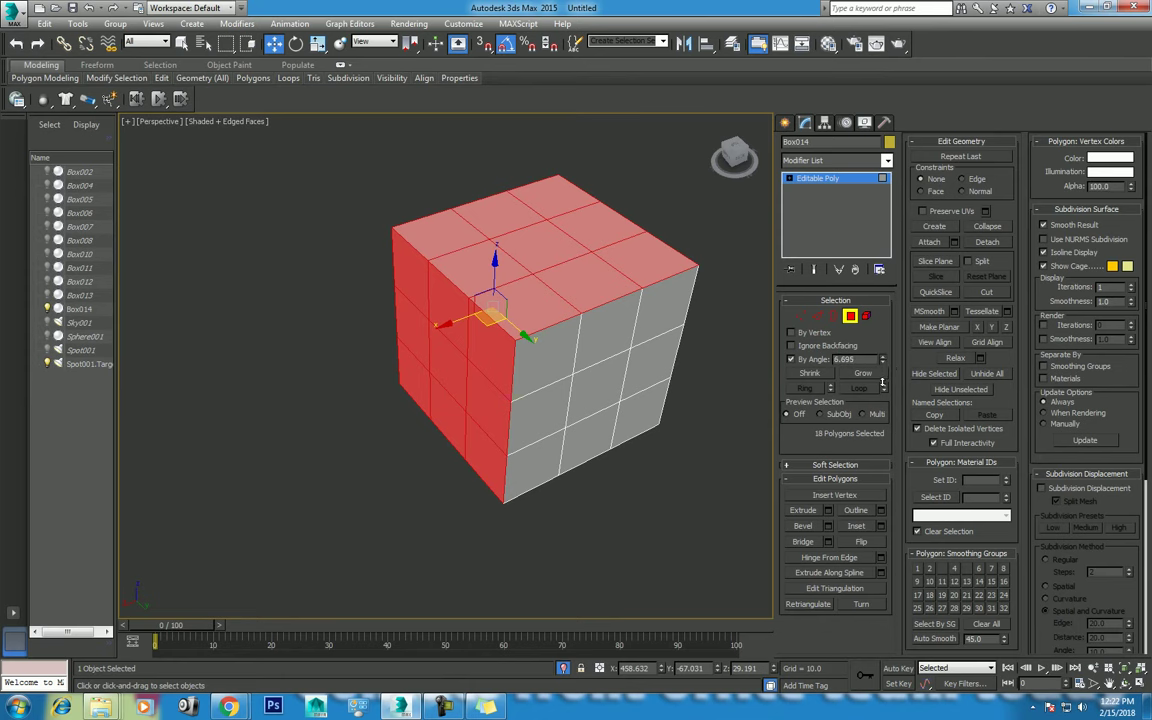
{"action": "left_click", "coordinate": [572, 284]}
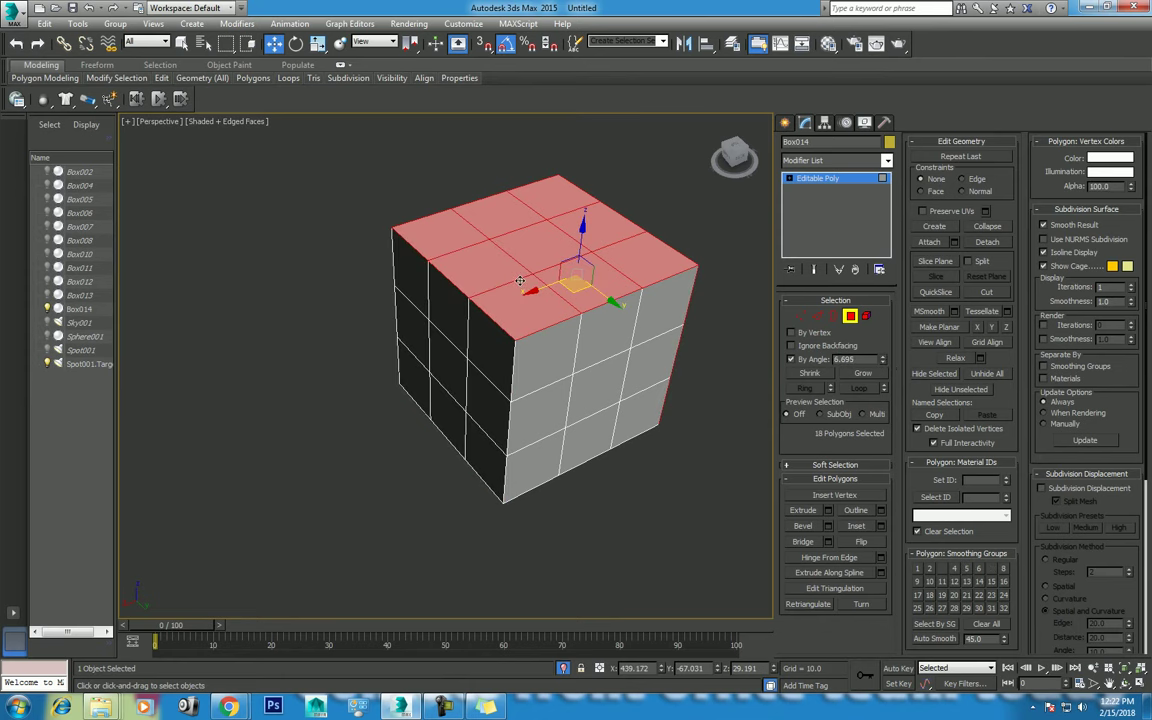
{"action": "key", "text": "t"}
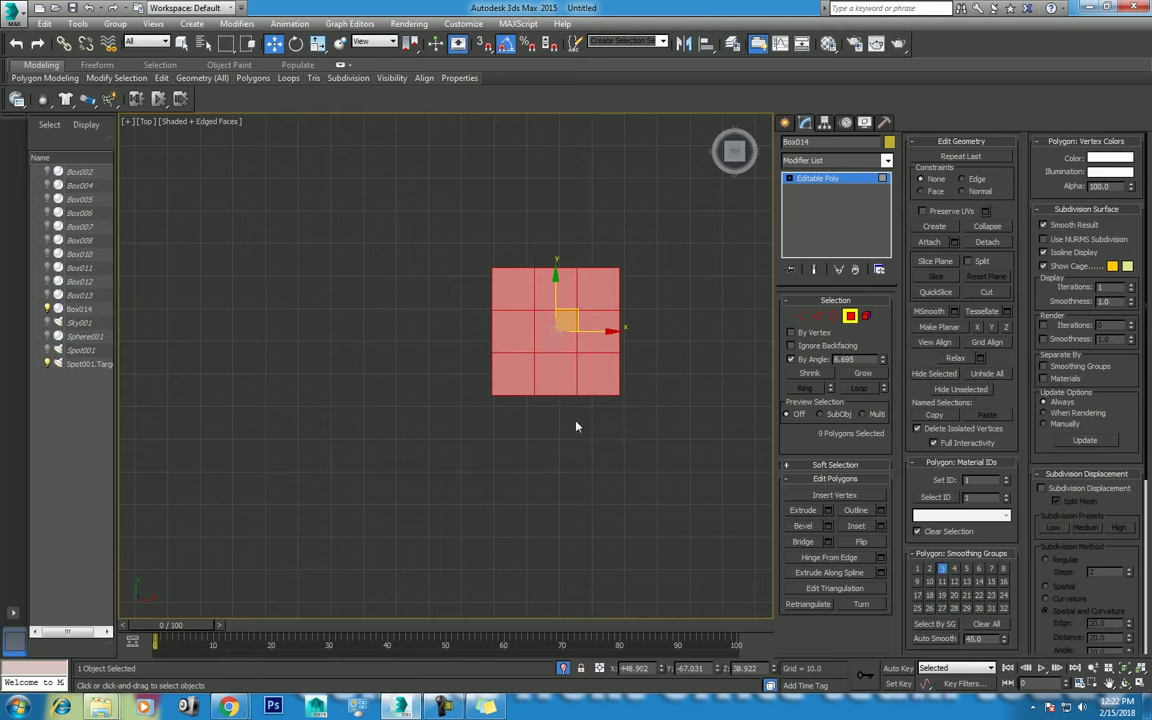
{"action": "key", "text": "p"}
{"action": "left_click", "coordinate": [1124, 683]}
{"action": "mouse_move", "coordinate": [578, 255]}
{"action": "left_mouse_down"}
{"action": "mouse_move", "coordinate": [443, 244]}
{"action": "mouse_move", "coordinate": [375, 188]}
{"action": "mouse_move", "coordinate": [697, 321]}
{"action": "mouse_move", "coordinate": [554, 292]}
{"action": "mouse_move", "coordinate": [480, 330]}
{"action": "mouse_move", "coordinate": [460, 356]}
{"action": "left_mouse_up"}
{"action": "key", "text": "w"}
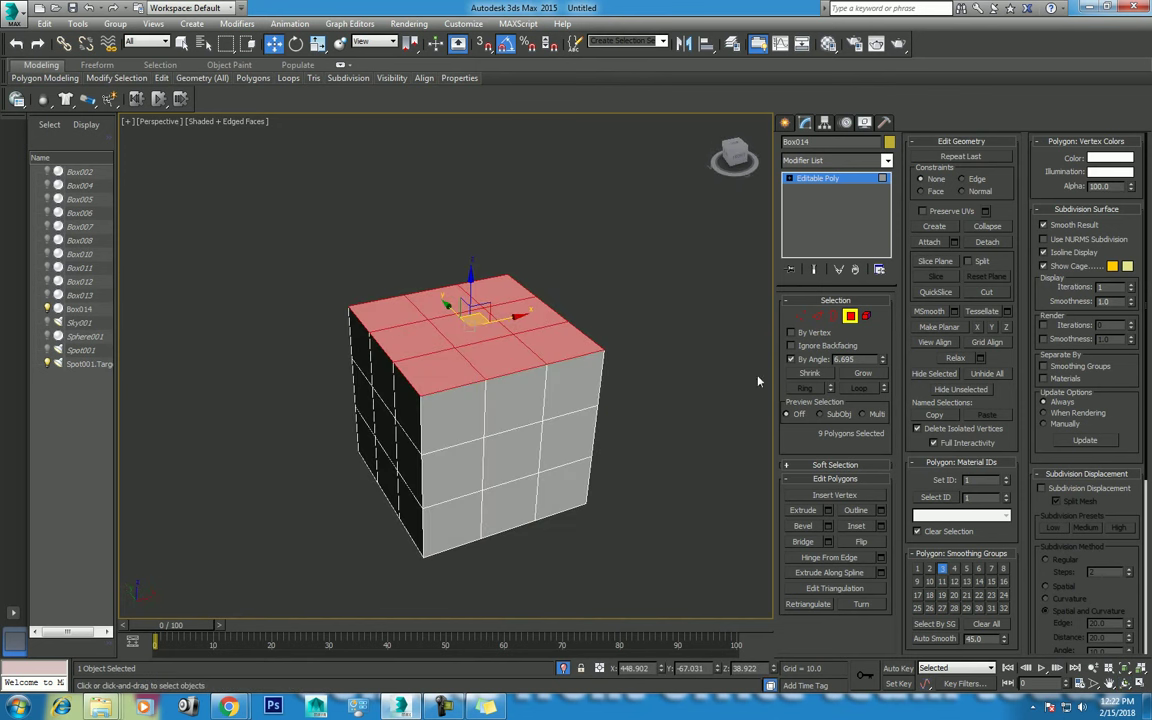
Inset the top polygons as one group by 3.785
{"action": "left_click", "coordinate": [880, 527]}
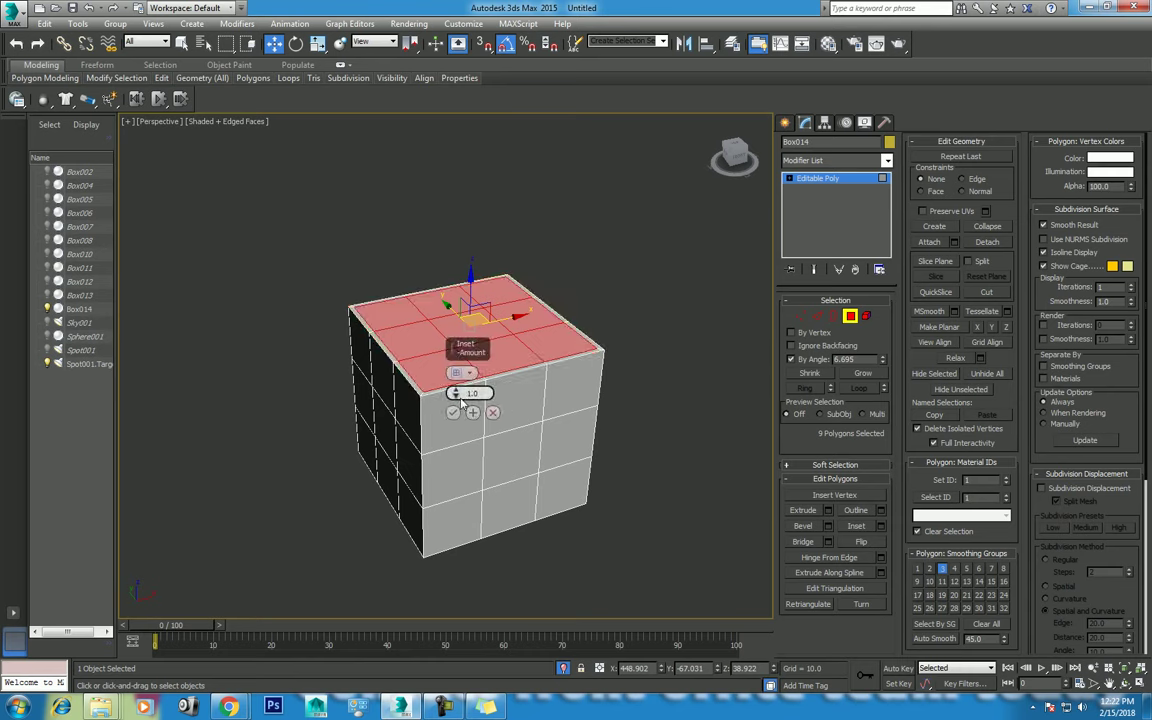
{"action": "left_click_drag", "start_coordinate": [455, 393], "coordinate": [455, 390]}
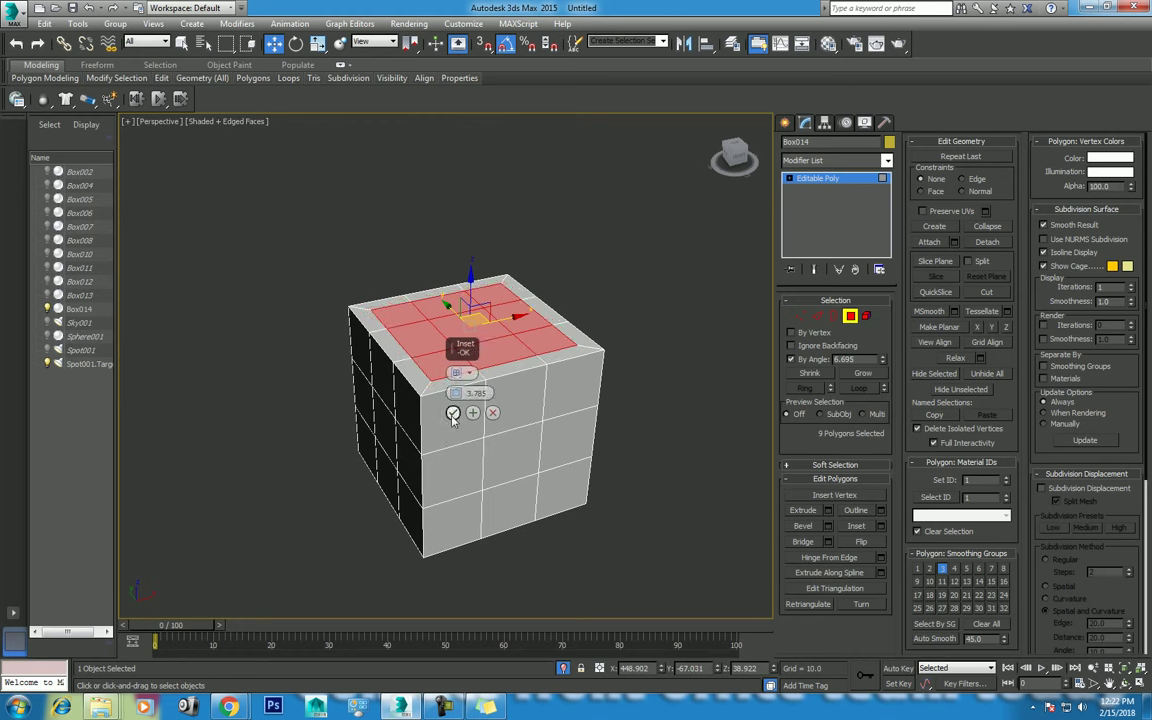
{"action": "left_click", "coordinate": [453, 412]}
{"action": "left_click", "coordinate": [458, 428]}
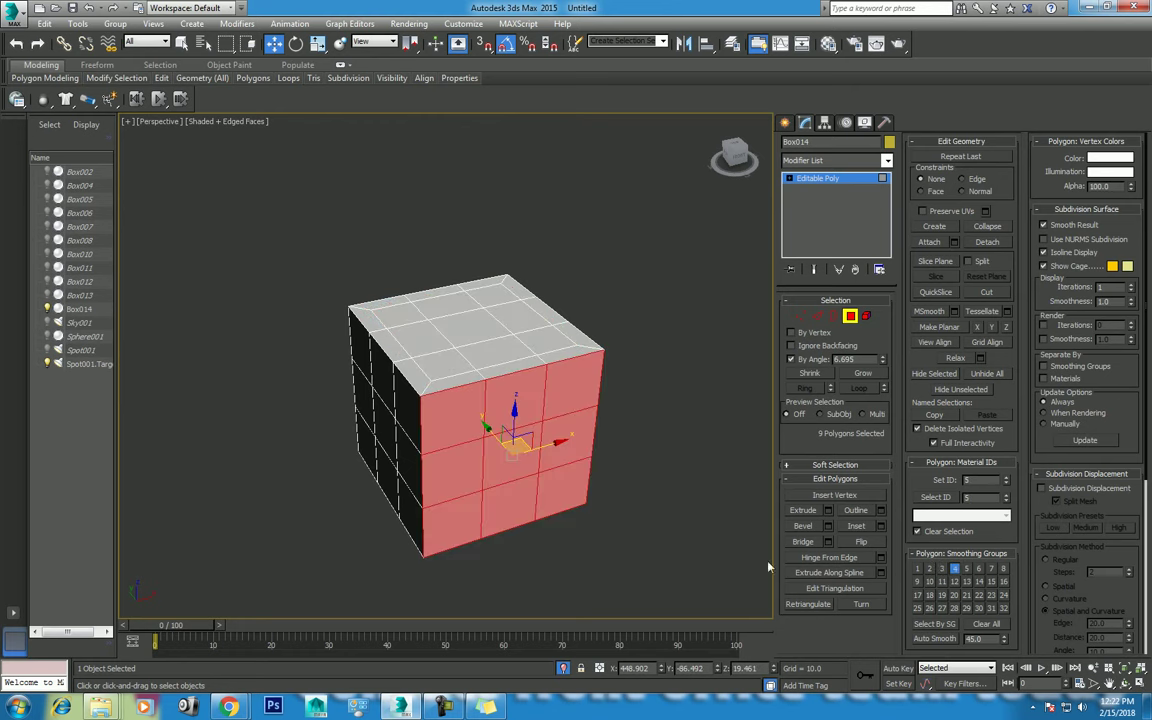
Inset each of the nine front polygons By Polygon by 3.785
{"action": "left_click", "coordinate": [1127, 686]}
{"action": "mouse_move", "coordinate": [505, 440]}
{"action": "left_mouse_down"}
{"action": "mouse_move", "coordinate": [478, 257]}
{"action": "mouse_move", "coordinate": [470, 330]}
{"action": "mouse_move", "coordinate": [494, 412]}
{"action": "mouse_move", "coordinate": [463, 417]}
{"action": "mouse_move", "coordinate": [455, 435]}
{"action": "mouse_move", "coordinate": [494, 391]}
{"action": "mouse_move", "coordinate": [512, 412]}
{"action": "left_mouse_up"}
{"action": "right_click", "coordinate": [512, 406]}
{"action": "right_click", "coordinate": [599, 410]}
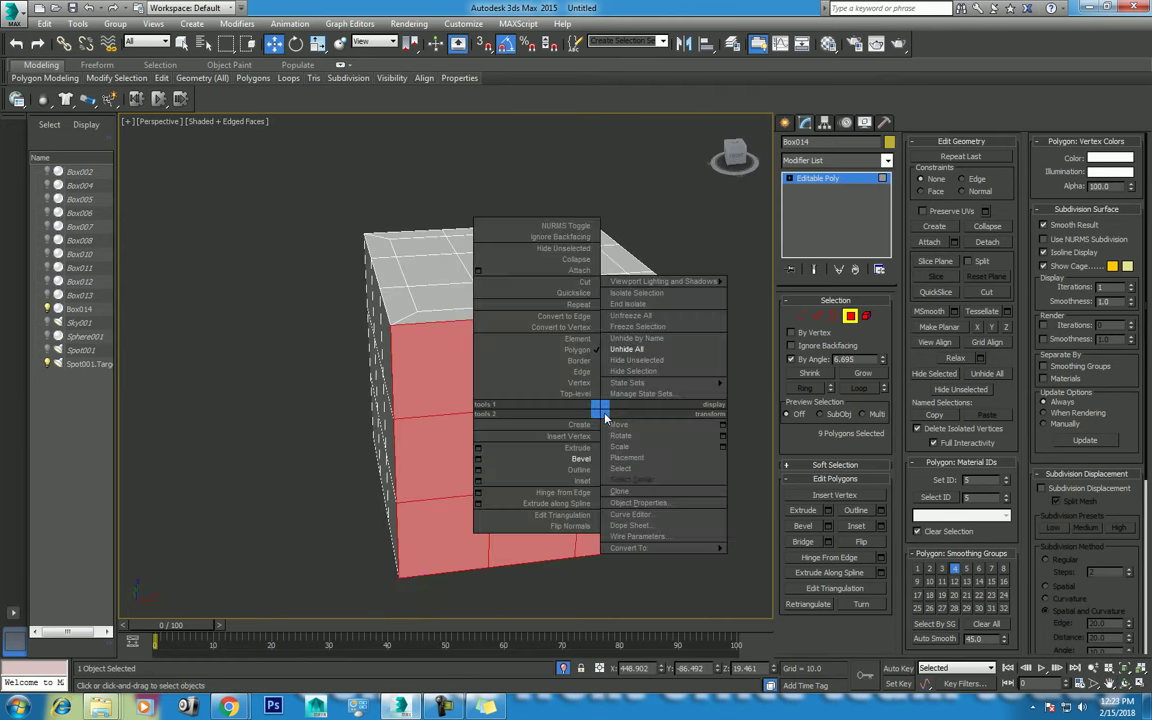
{"action": "left_click", "coordinate": [478, 484]}
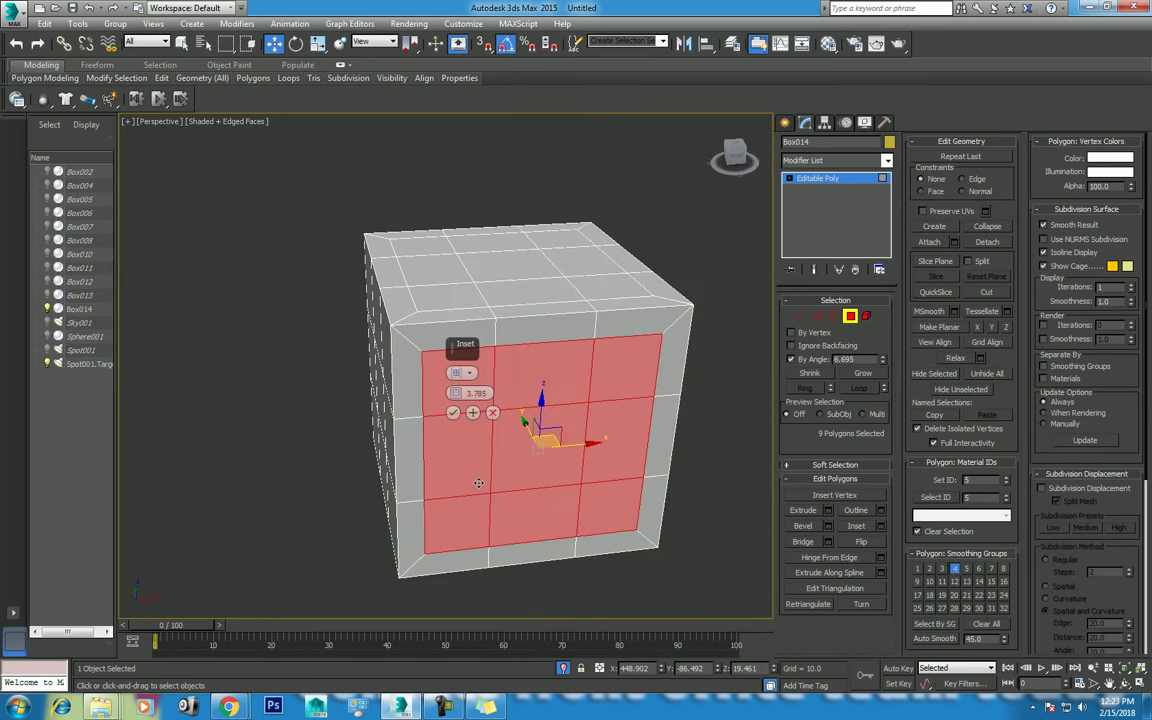
{"action": "left_click", "coordinate": [466, 372]}
{"action": "left_click", "coordinate": [490, 399]}
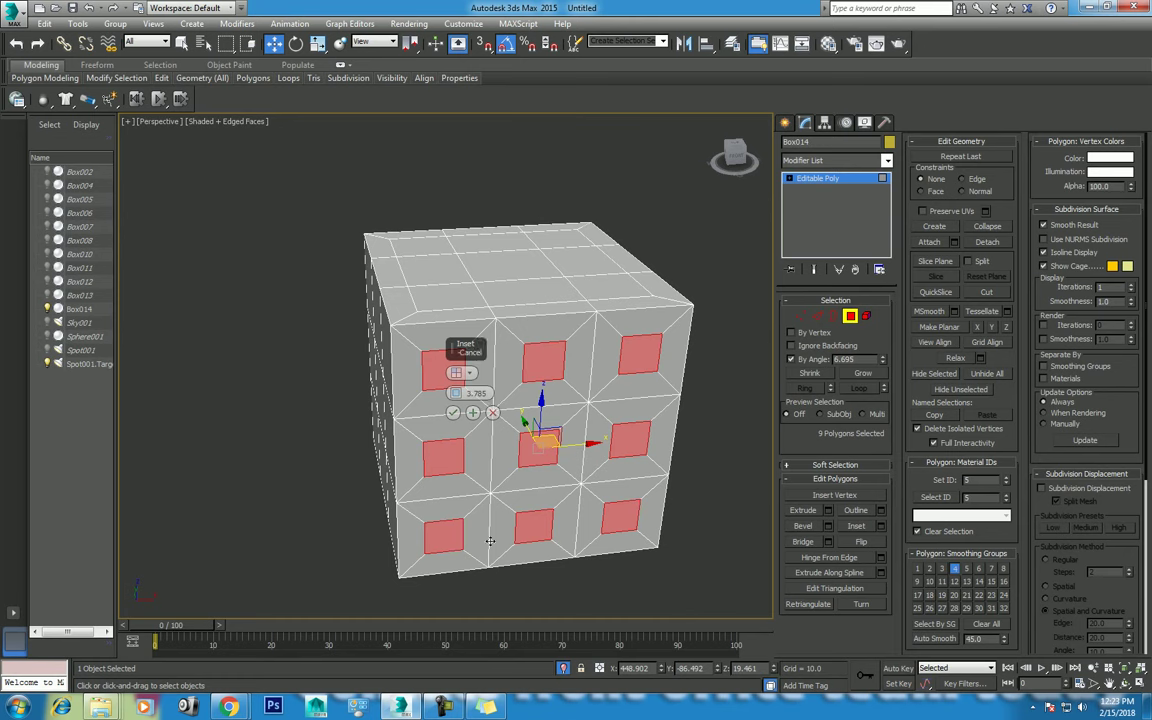
{"action": "left_click", "coordinate": [453, 412]}
Return Box014 to top-level object editing
{"action": "scroll", "coordinate": [463, 497], "scroll_direction": "down", "scroll_amount": 2}
{"action": "scroll", "coordinate": [463, 497], "scroll_direction": "down", "scroll_amount": 2}
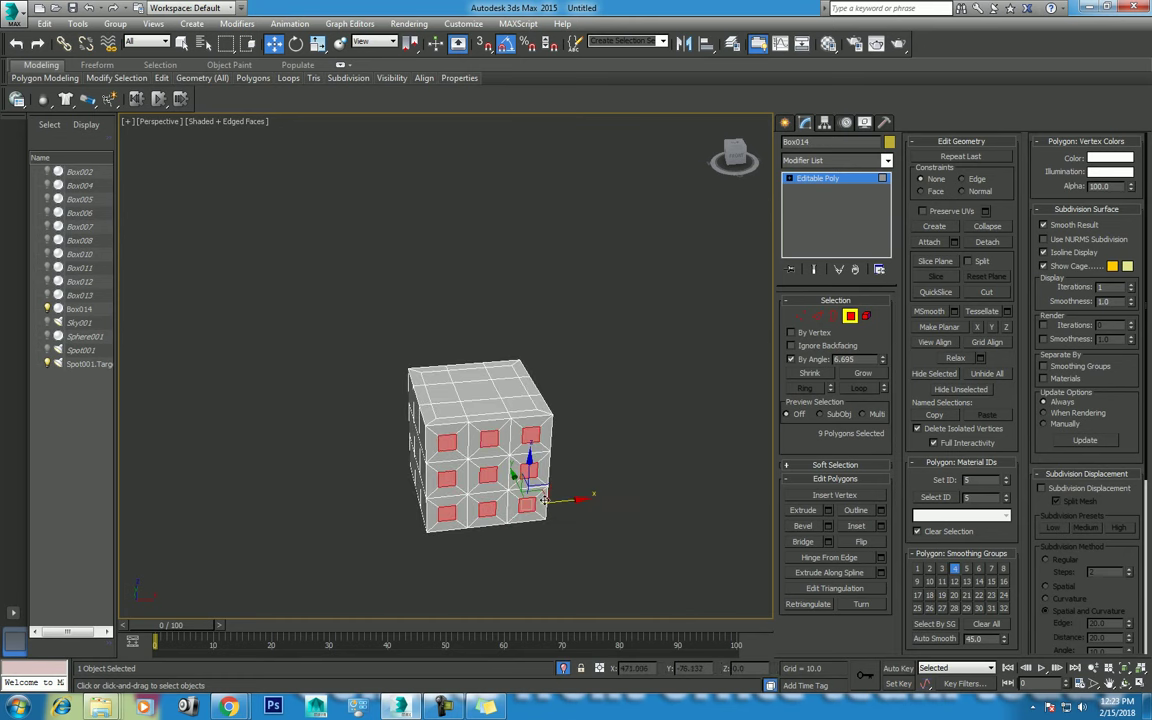
{"action": "scroll", "coordinate": [527, 505], "scroll_direction": "up", "scroll_amount": 3}
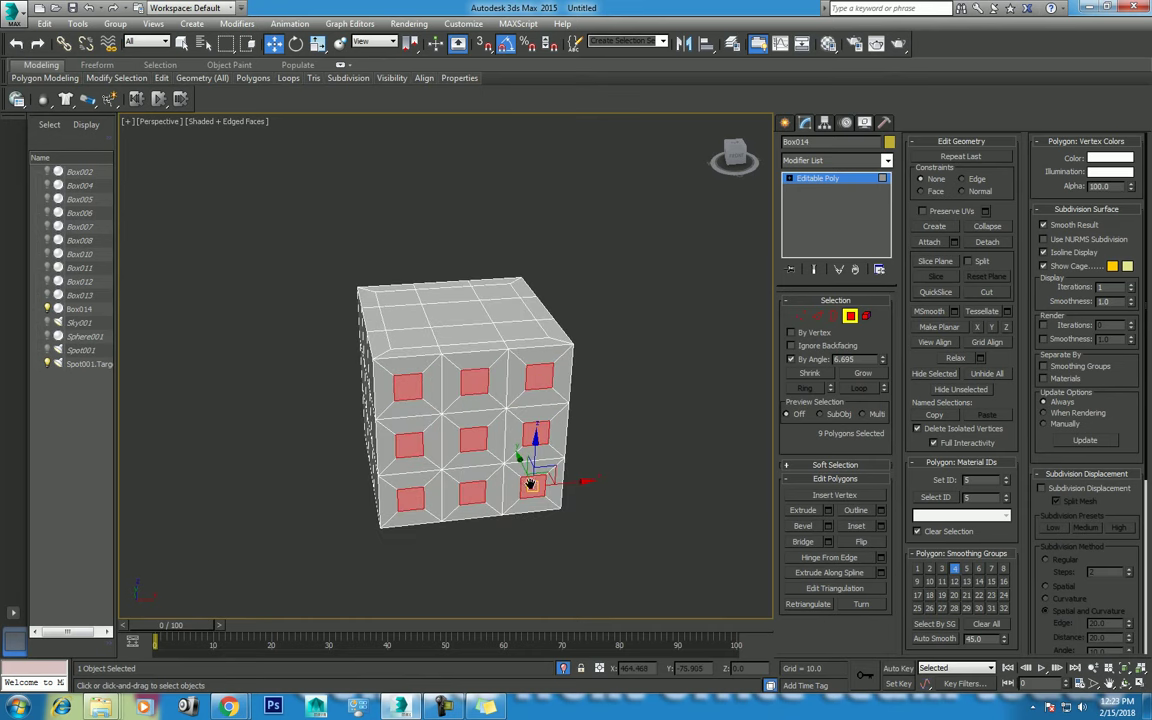
{"action": "right_click", "coordinate": [560, 395]}
{"action": "left_click", "coordinate": [510, 368]}
{"action": "right_click", "coordinate": [604, 388]}
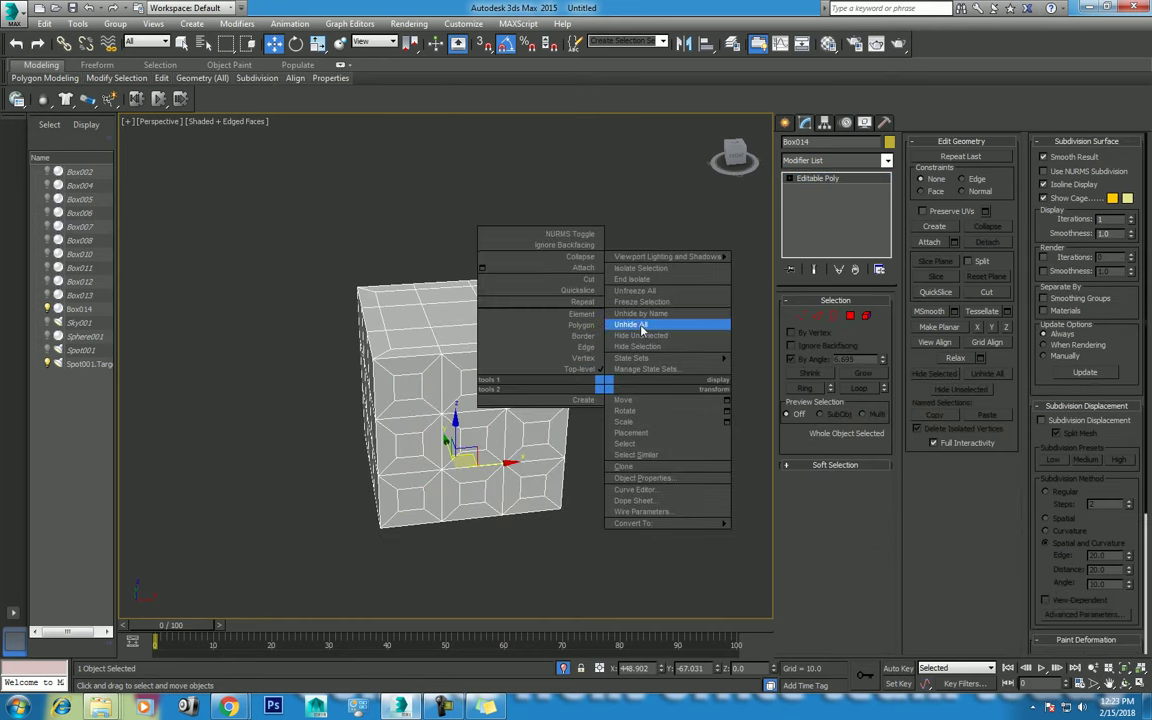
Unhide all demo objects and return Box014 to whole-object level
{"action": "left_click", "coordinate": [632, 324]}
{"action": "scroll", "coordinate": [737, 487], "scroll_direction": "down", "scroll_amount": 3}
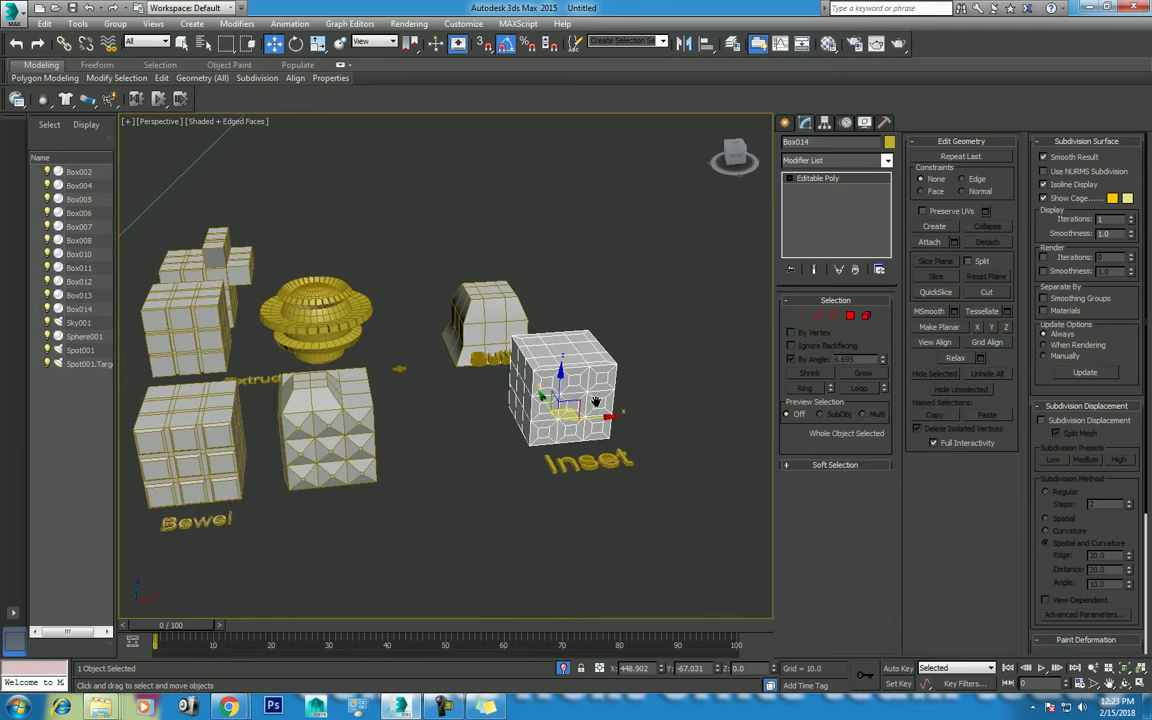
{"action": "left_click", "coordinate": [850, 315]}
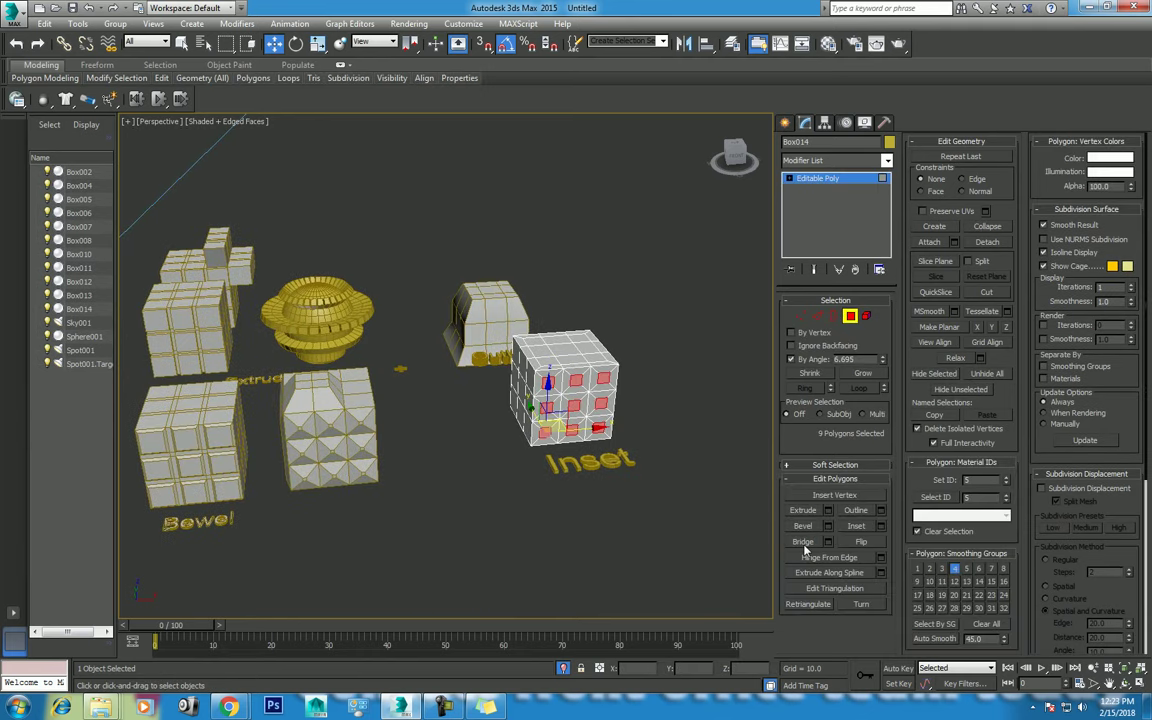
{"action": "middle_click_drag", "start_coordinate": [579, 540], "coordinate": [501, 497], "text": "alt"}
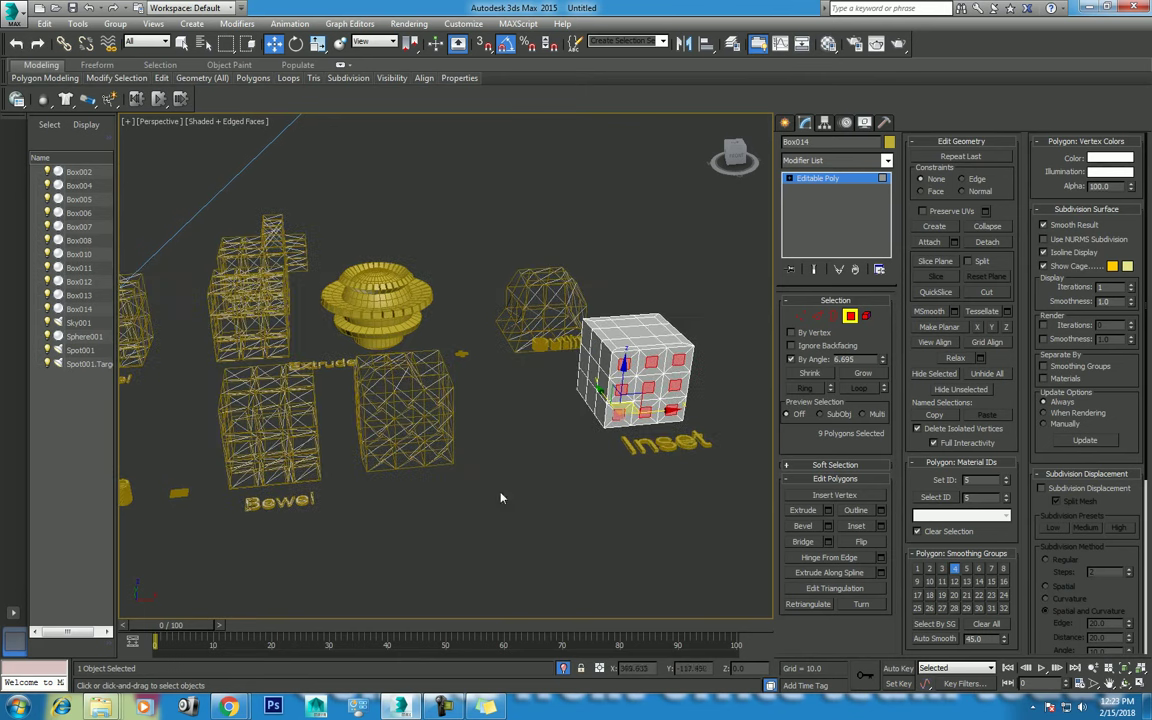
{"action": "right_click", "coordinate": [430, 438]}
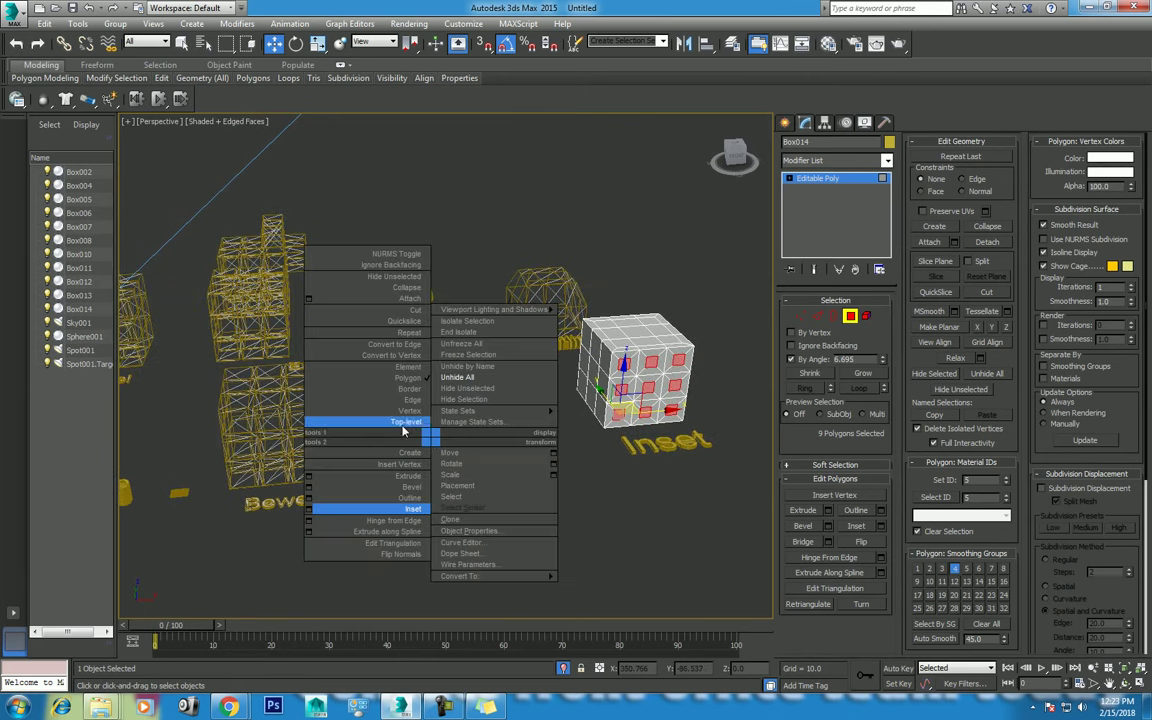
{"action": "left_click", "coordinate": [406, 421]}
{"action": "middle_click_drag", "start_coordinate": [484, 493], "coordinate": [466, 505], "text": "alt"}
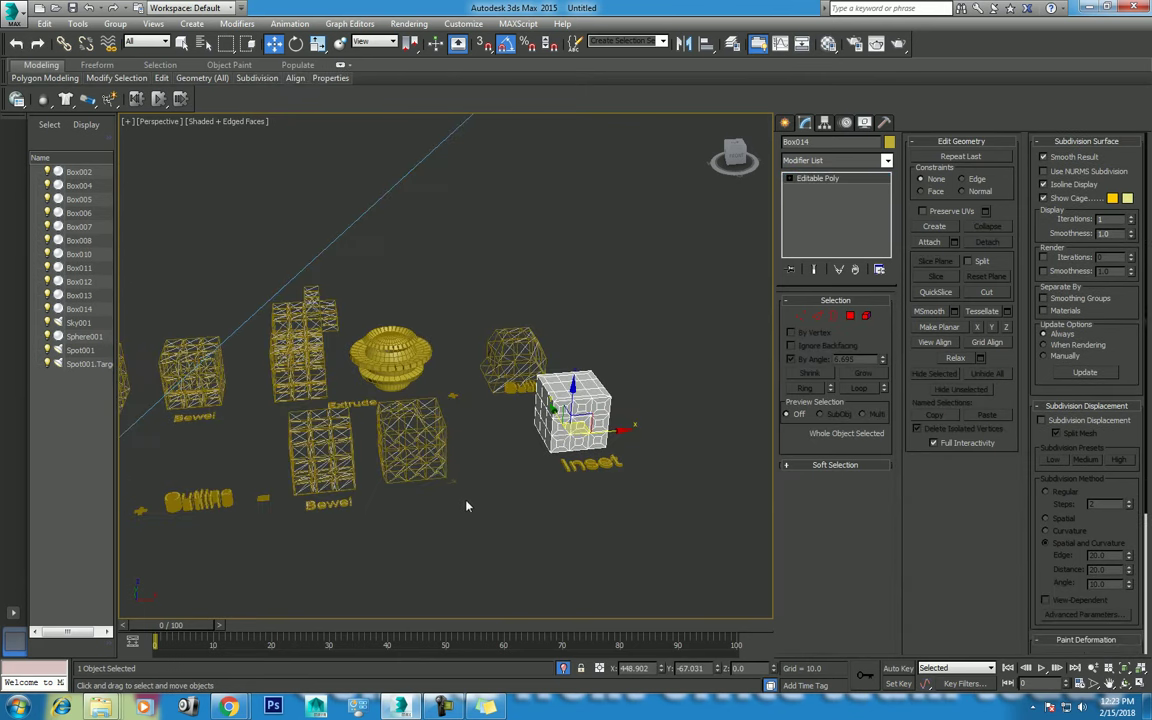
{"action": "key", "text": "r"}
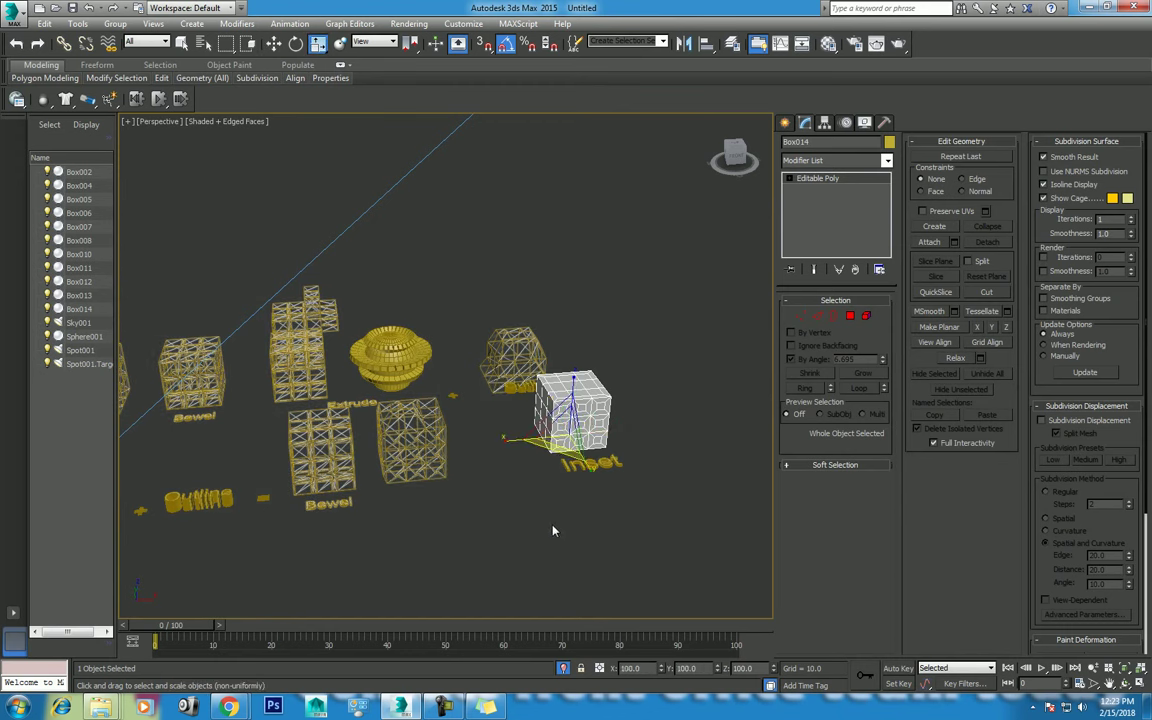
{"action": "right_click", "coordinate": [553, 531]}
{"action": "left_click", "coordinate": [545, 490]}
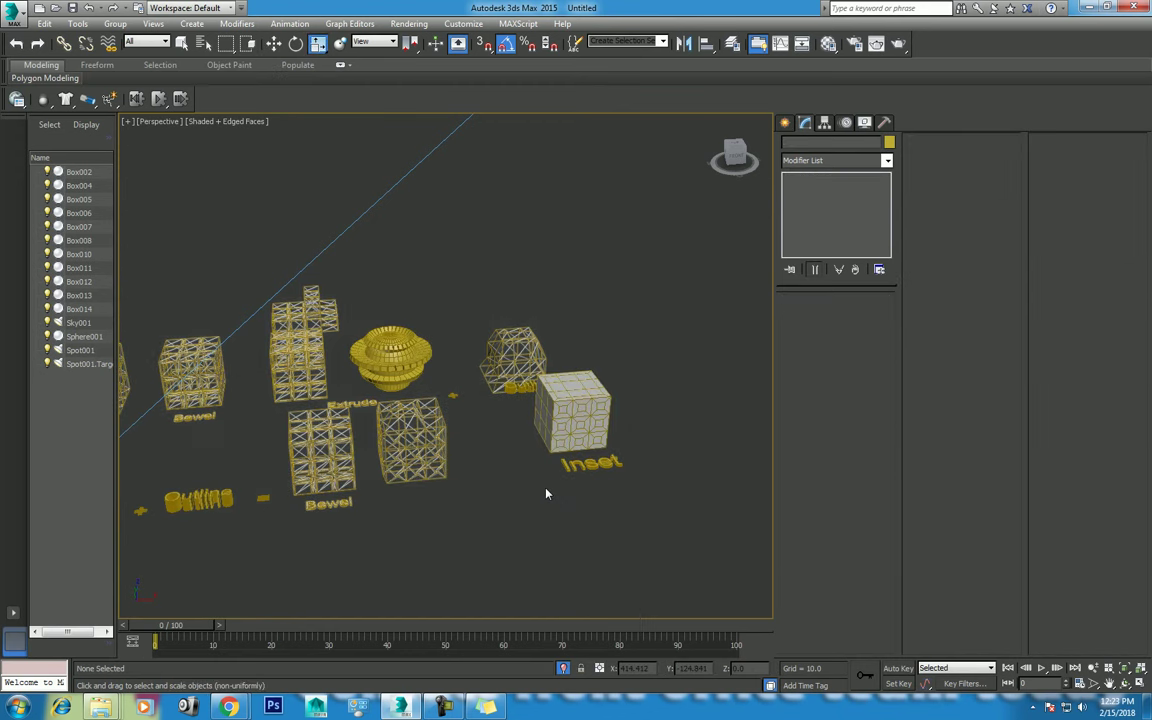
In Top view, Shift-drag a clone of the Inset box below the Bewel boxes
{"action": "key", "text": "t"}
{"action": "key", "text": "z"}
{"action": "right_click", "coordinate": [472, 432]}
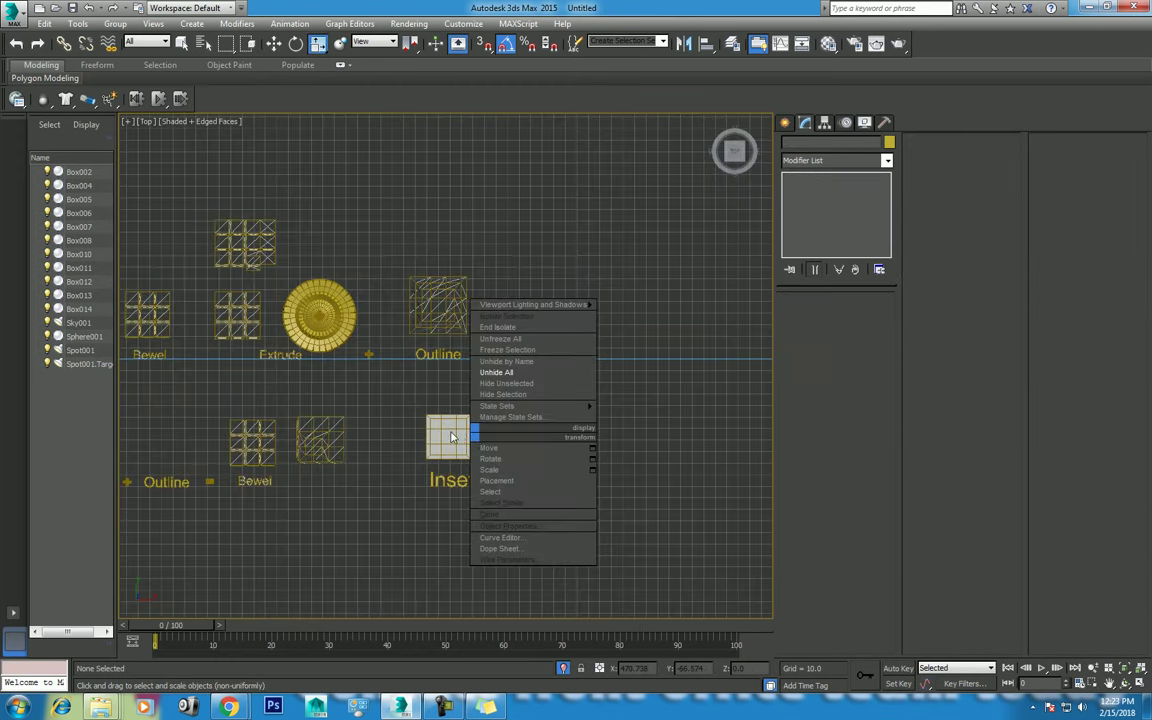
{"action": "left_click", "coordinate": [514, 449]}
{"action": "scroll", "coordinate": [566, 447], "scroll_direction": "up", "scroll_amount": 1}
{"action": "scroll", "coordinate": [566, 447], "scroll_direction": "up", "scroll_amount": 1}
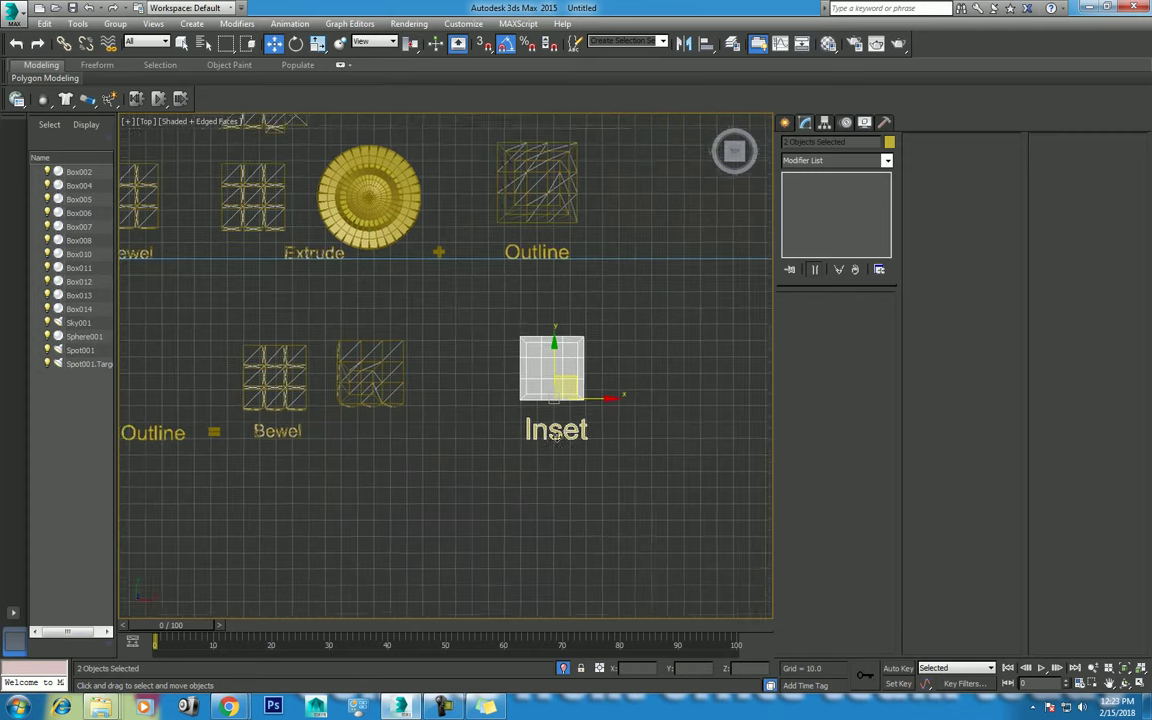
{"action": "scroll", "coordinate": [620, 442], "scroll_direction": "up", "scroll_amount": 1}
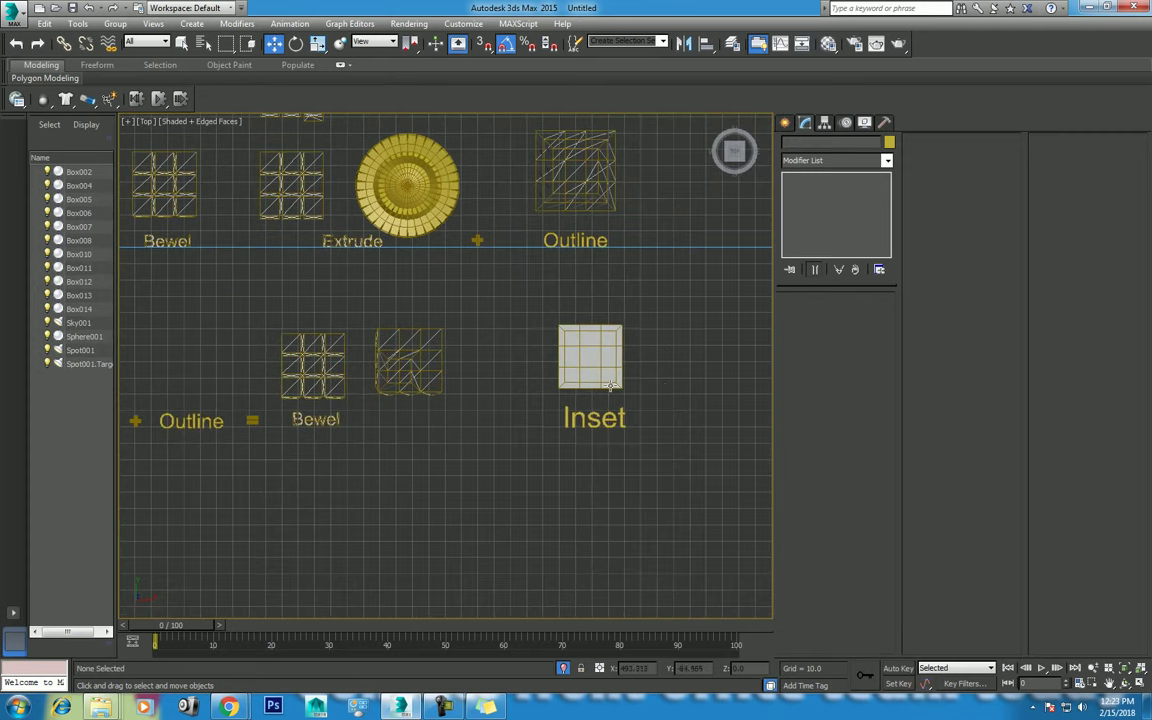
{"action": "left_click", "coordinate": [612, 348]}
{"action": "left_click_drag", "start_coordinate": [610, 339], "coordinate": [334, 482], "text": "shift"}
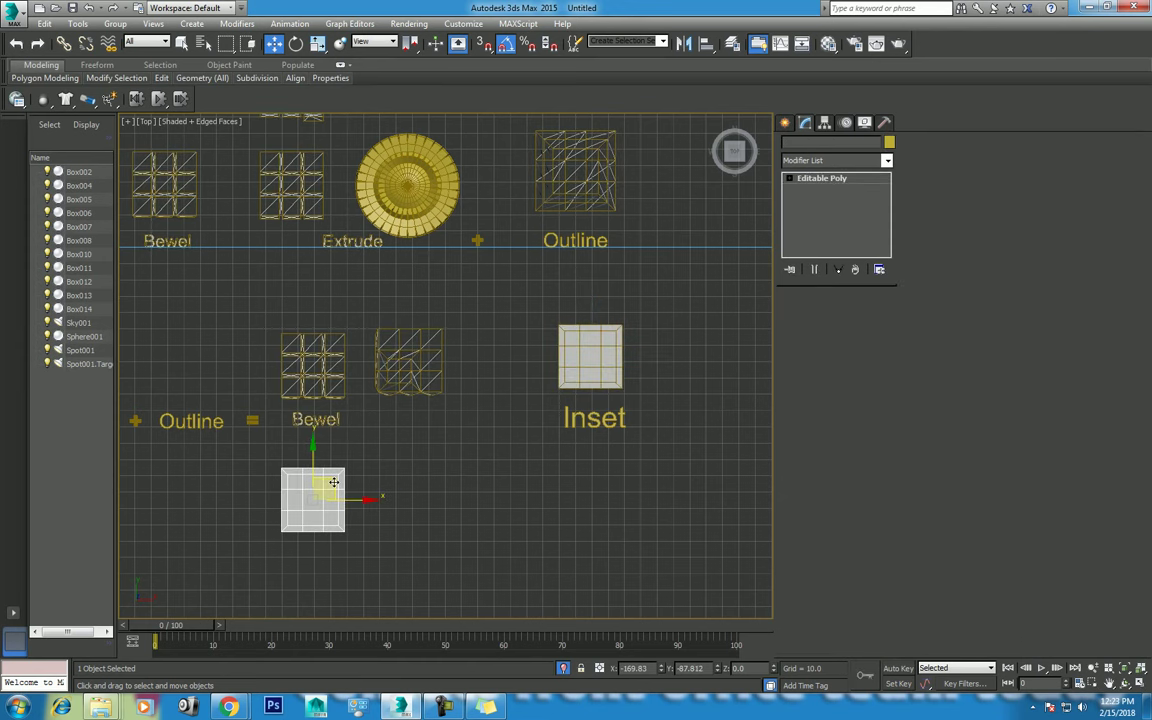
Confirm the box copy and move the Bridge text beneath the new box
{"action": "left_click", "coordinate": [578, 411]}
{"action": "scroll", "coordinate": [400, 380], "scroll_direction": "down", "scroll_amount": 2}
{"action": "scroll", "coordinate": [328, 363], "scroll_direction": "down", "scroll_amount": 2}
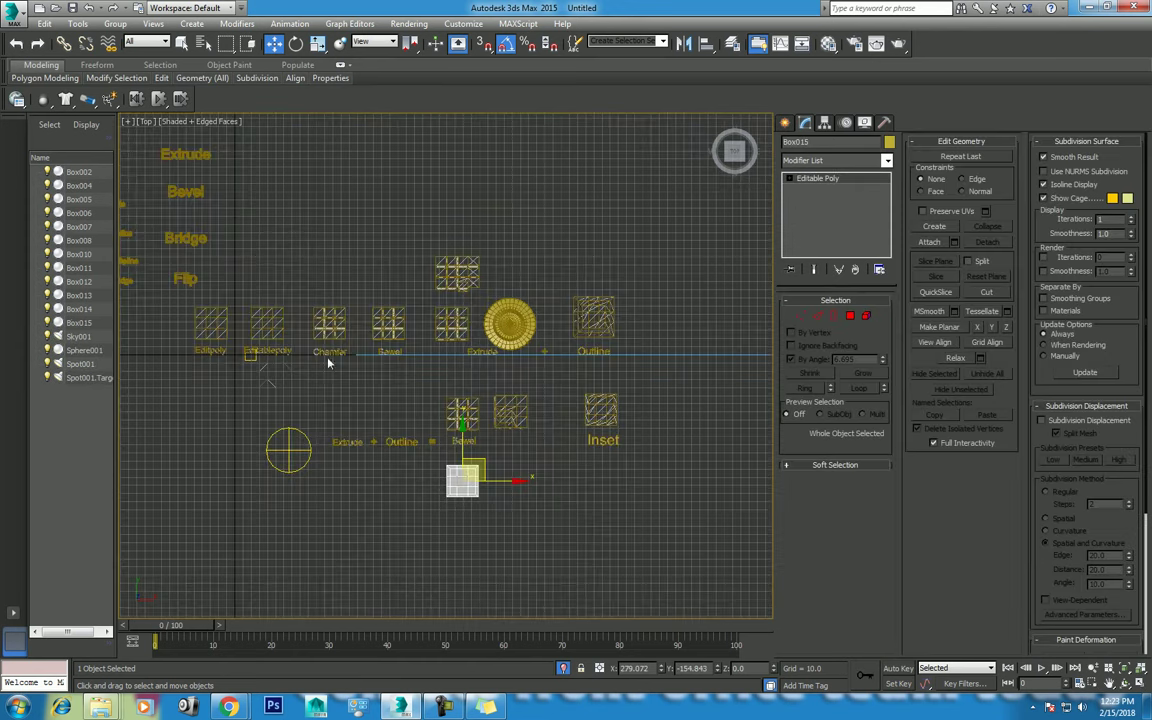
{"action": "left_click", "coordinate": [173, 236]}
{"action": "left_click_drag", "start_coordinate": [206, 219], "coordinate": [484, 497]}
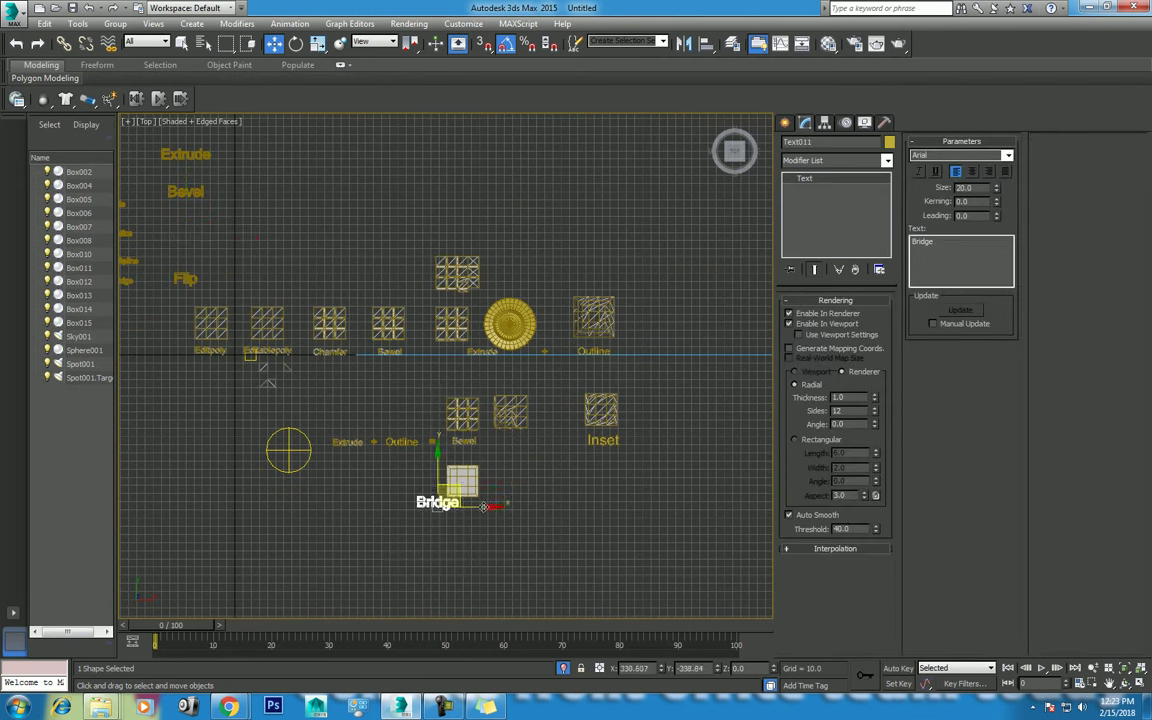
Set the Bridge text size to 10 and nudge it slightly up and left
{"action": "scroll", "coordinate": [540, 512], "scroll_direction": "up", "scroll_amount": 5}
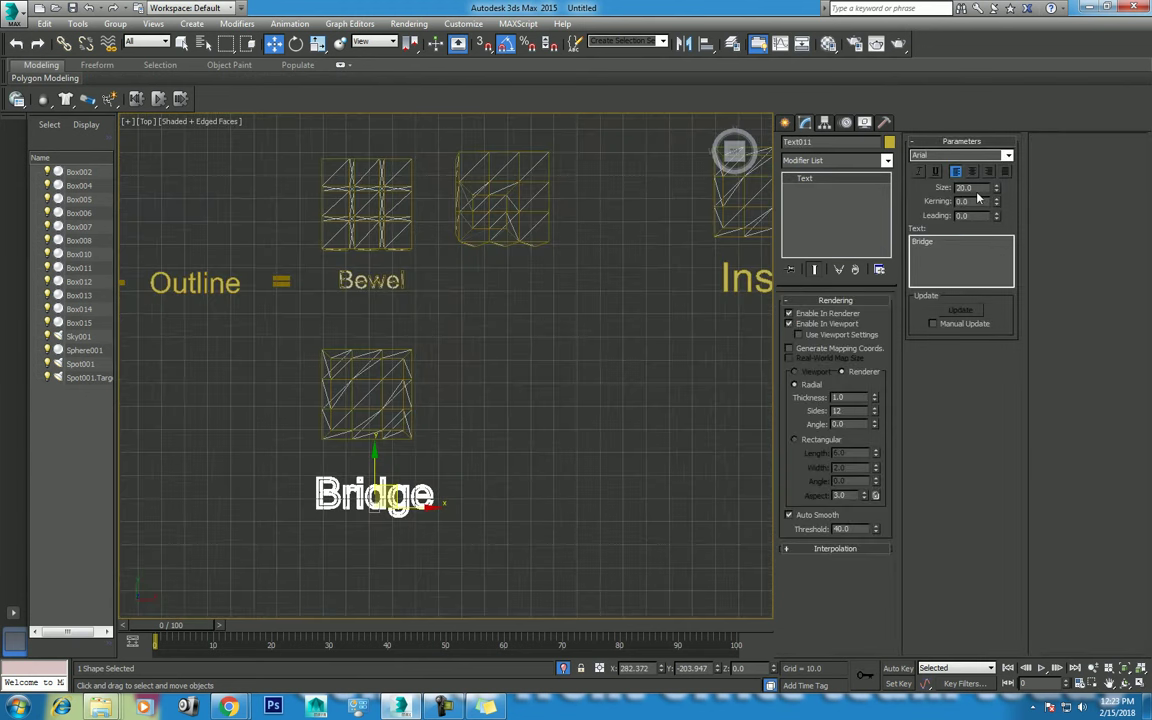
{"action": "type", "text": "10"}
{"action": "key", "text": "Return"}
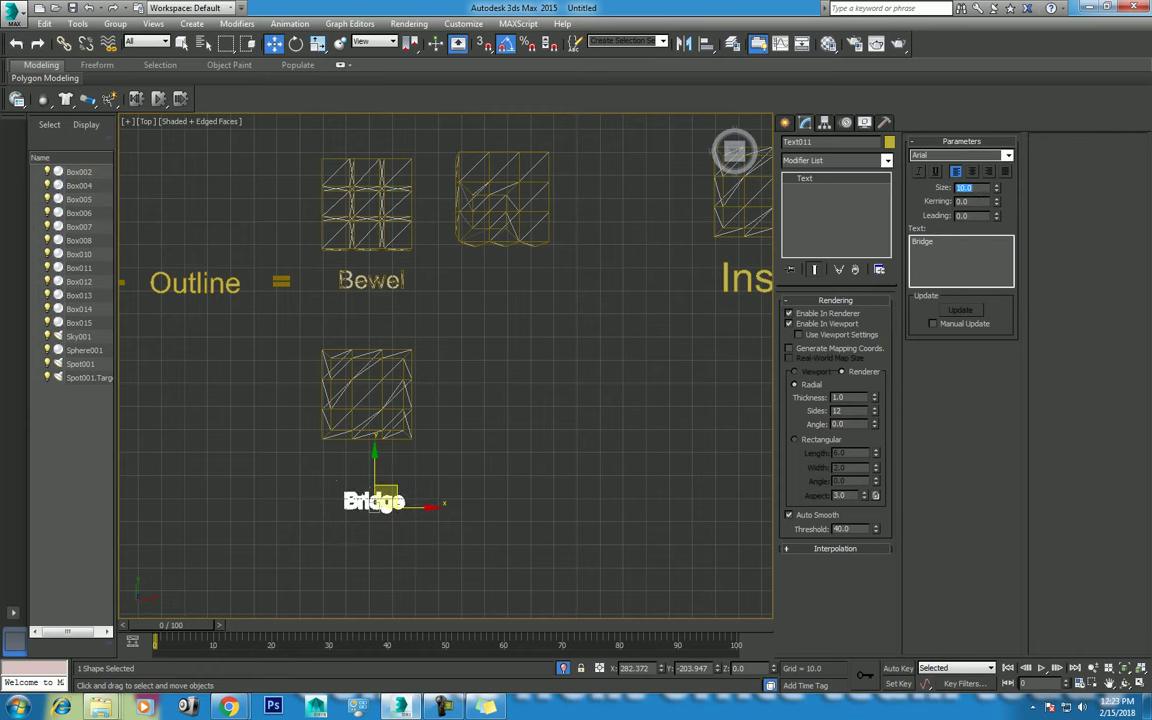
{"action": "scroll", "coordinate": [463, 494], "scroll_direction": "up", "scroll_amount": 2}
{"action": "left_click_drag", "start_coordinate": [451, 470], "coordinate": [442, 450]}
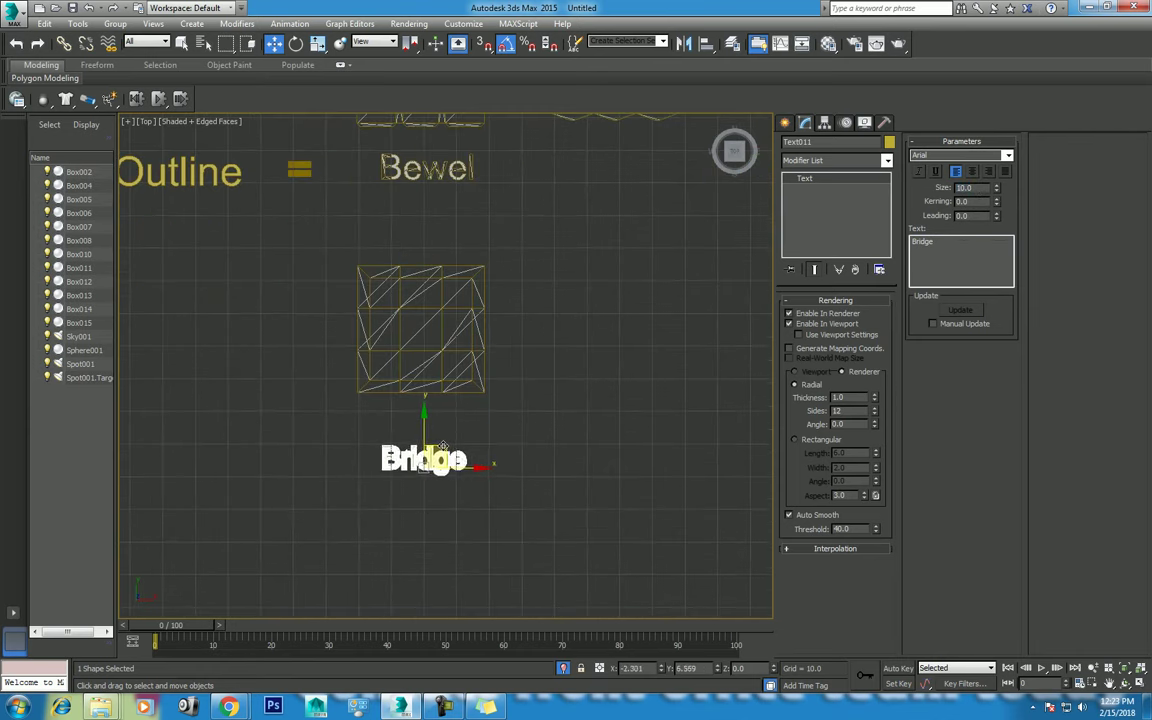
Select the new box and orbit the perspective view to see it at an angle
{"action": "left_click", "coordinate": [464, 351]}
{"action": "key", "text": "p"}
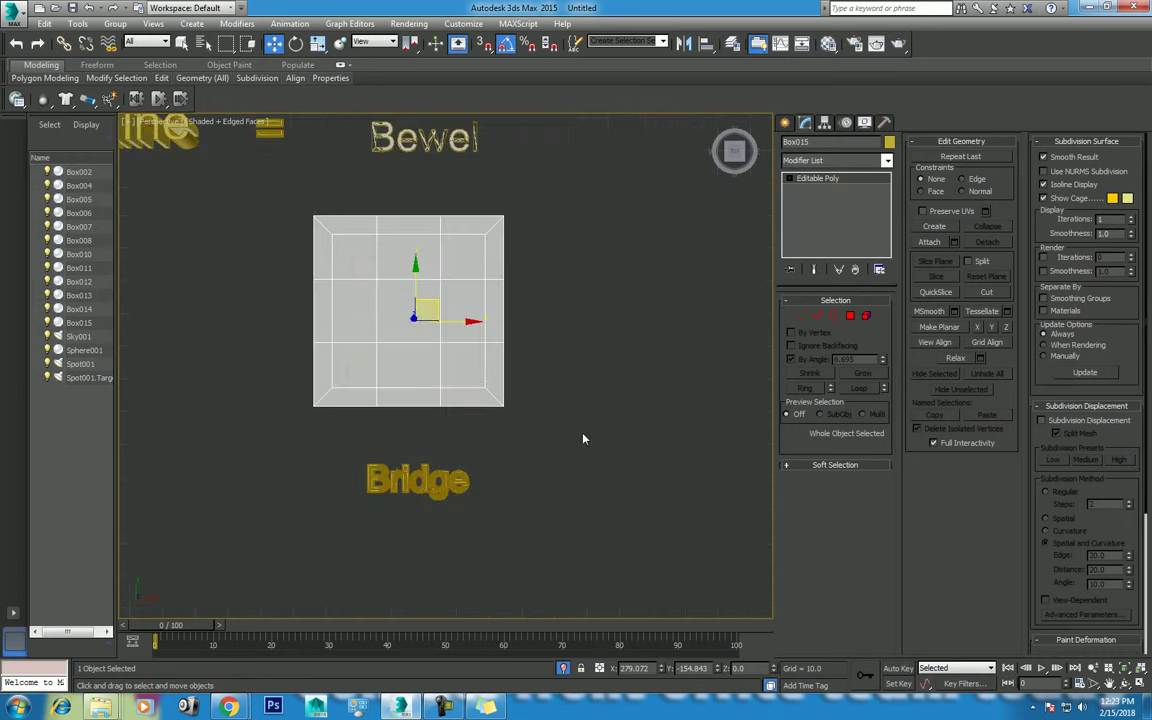
{"action": "left_click", "coordinate": [1127, 685]}
{"action": "mouse_move", "coordinate": [482, 423]}
{"action": "left_mouse_down"}
{"action": "mouse_move", "coordinate": [510, 345]}
{"action": "mouse_move", "coordinate": [458, 368]}
{"action": "left_mouse_up"}
Rotate the box 90 degrees about Z with angle snap enabled
{"action": "key", "text": "Escape"}
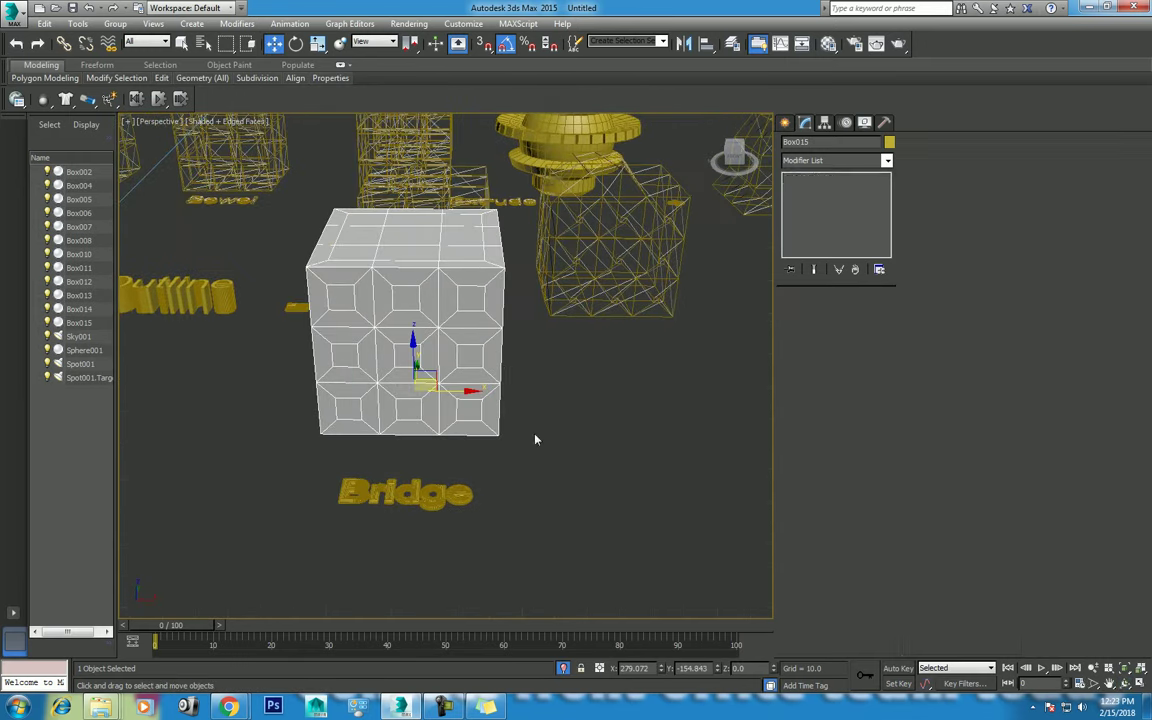
{"action": "right_click", "coordinate": [507, 47]}
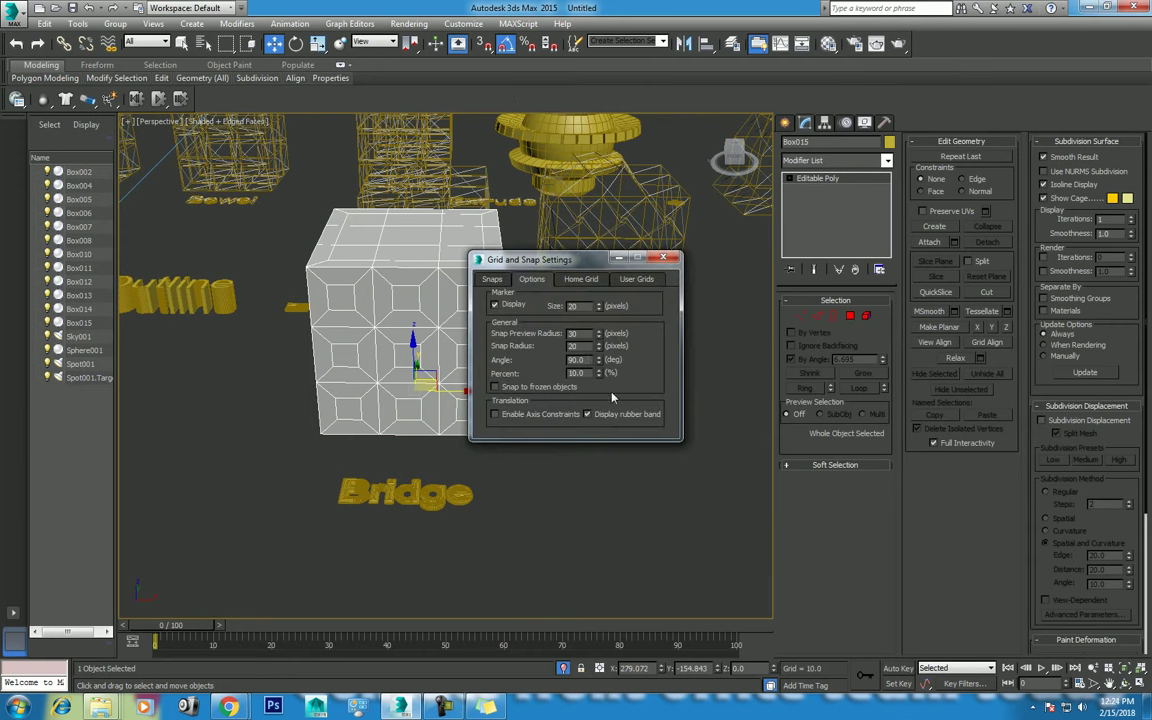
{"action": "left_click", "coordinate": [663, 258]}
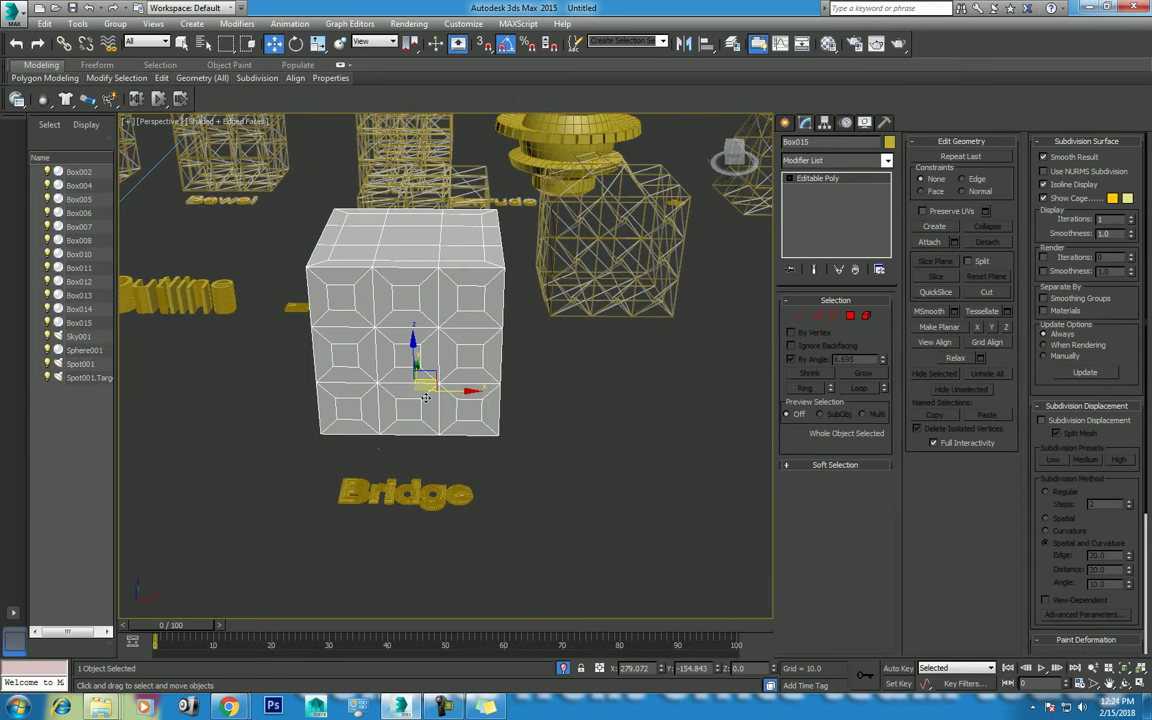
{"action": "key", "text": "e"}
{"action": "left_click_drag", "start_coordinate": [429, 411], "coordinate": [440, 410]}
{"action": "left_click", "coordinate": [1124, 683]}
{"action": "mouse_move", "coordinate": [508, 425]}
{"action": "left_mouse_down"}
{"action": "mouse_move", "coordinate": [410, 390]}
{"action": "mouse_move", "coordinate": [421, 413]}
{"action": "left_mouse_up"}
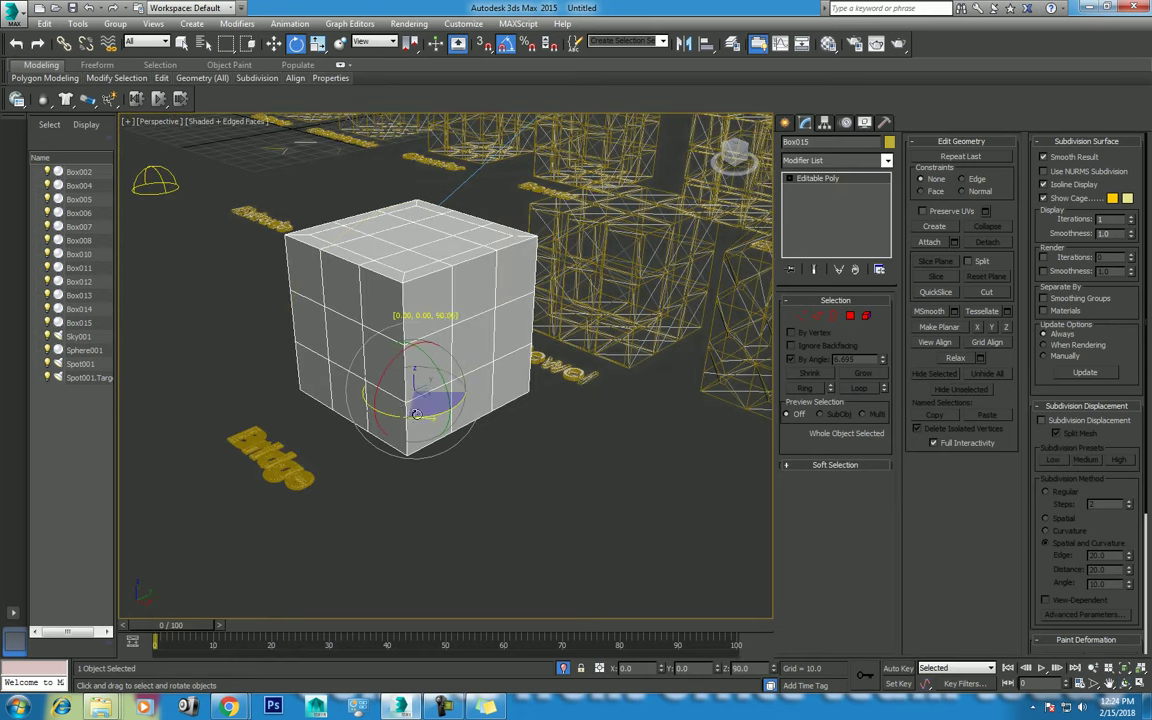
Mirror a copy of the box along X with an offset of 100
{"action": "right_click", "coordinate": [478, 470]}
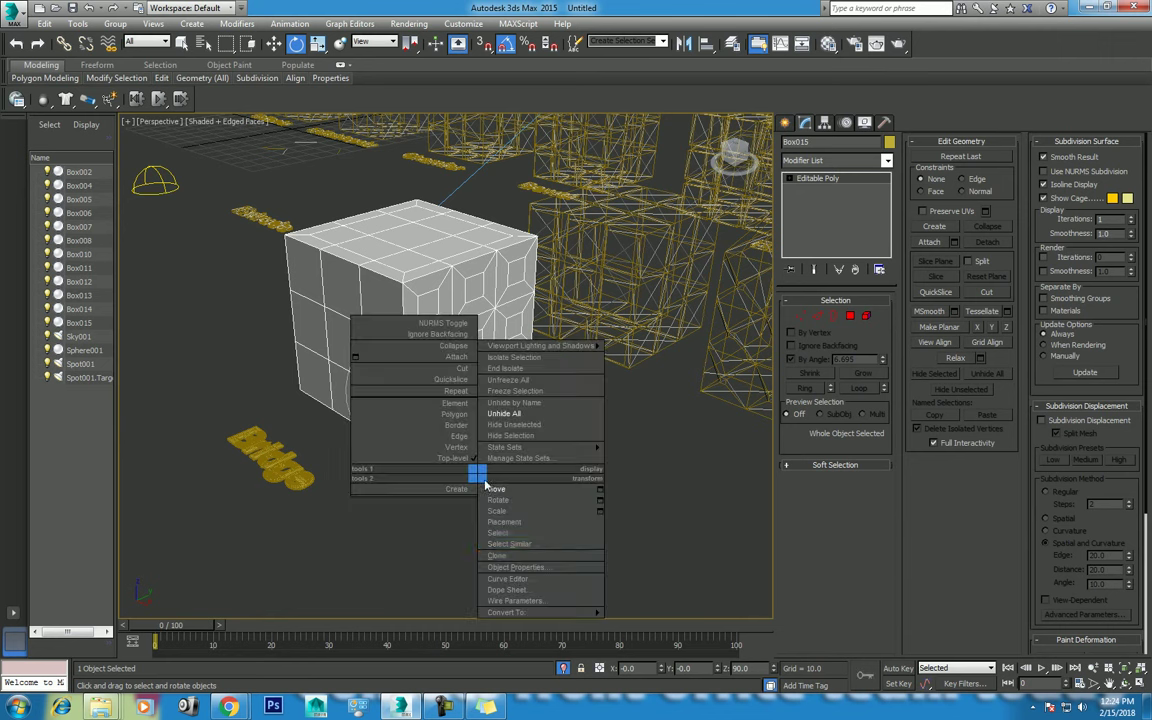
{"action": "left_click", "coordinate": [505, 488]}
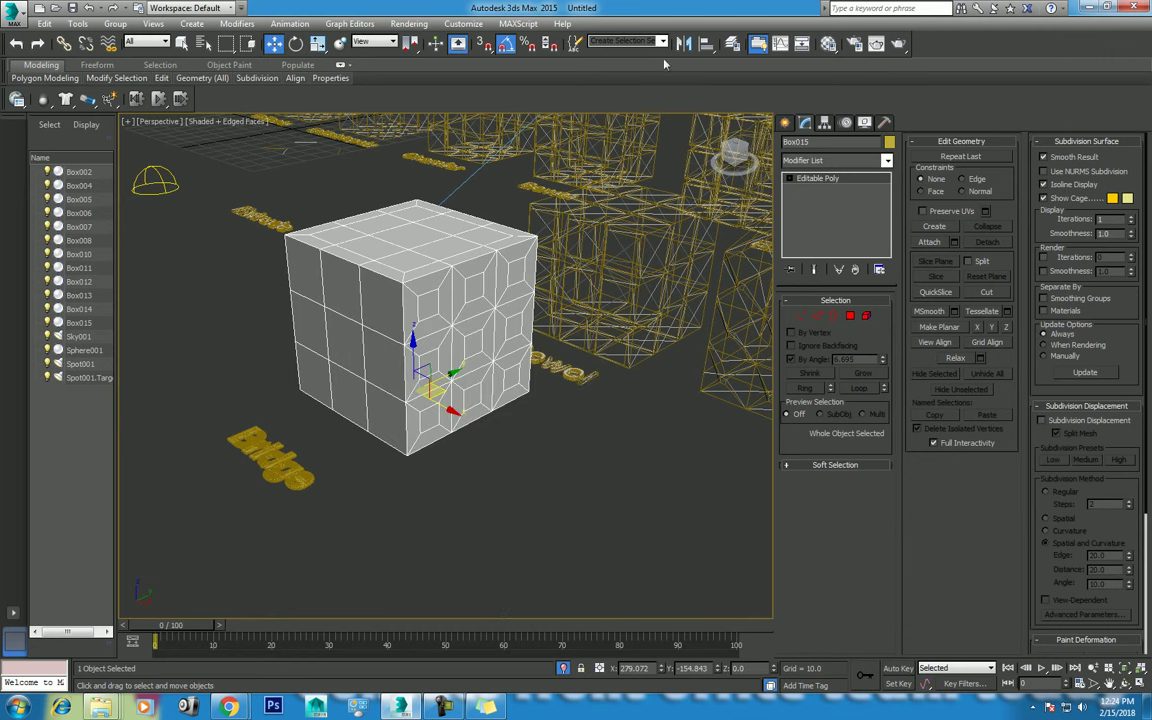
{"action": "left_click", "coordinate": [689, 45]}
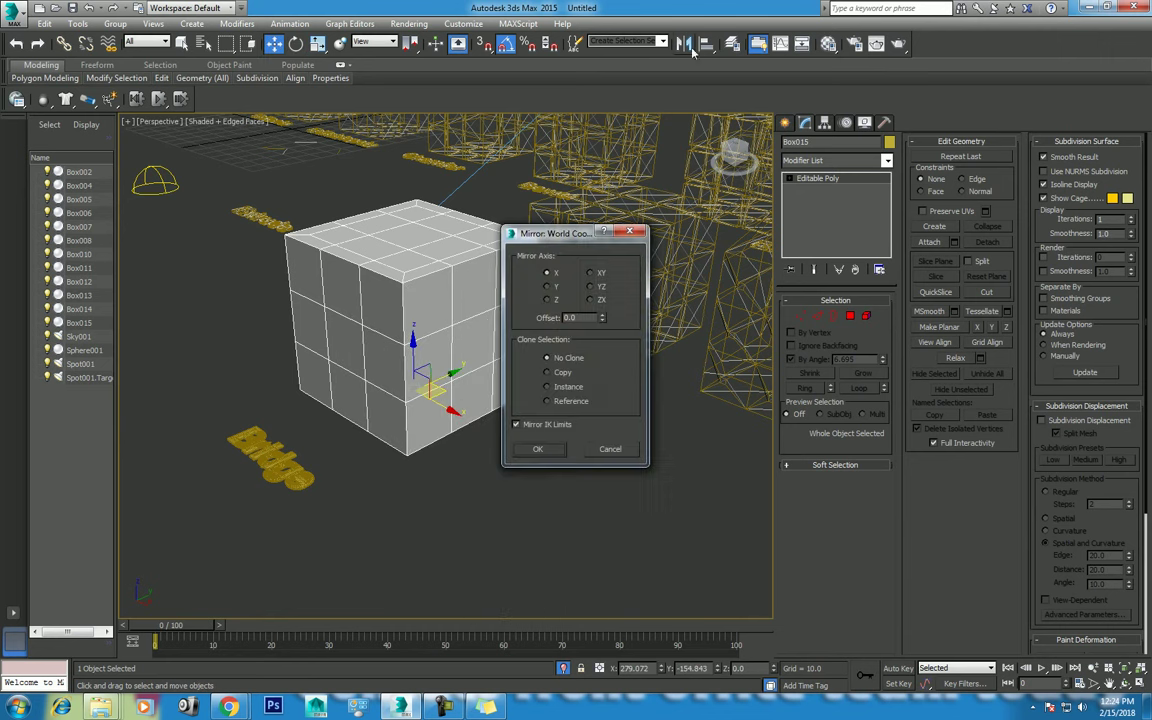
{"action": "left_click", "coordinate": [562, 373]}
{"action": "left_click_drag", "start_coordinate": [601, 317], "coordinate": [601, 280]}
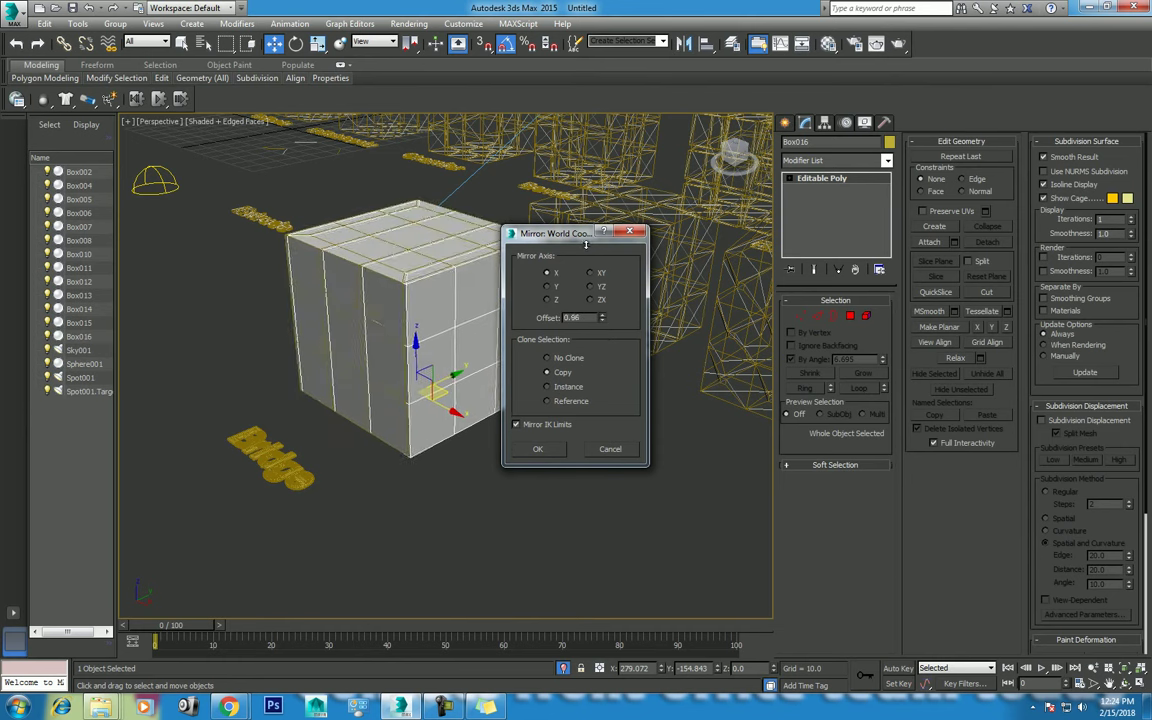
{"action": "left_click_drag", "start_coordinate": [478, 5], "coordinate": [538, 218]}
{"action": "double_click", "coordinate": [577, 317]}
{"action": "type", "text": "10"}
{"action": "key", "text": "Return"}
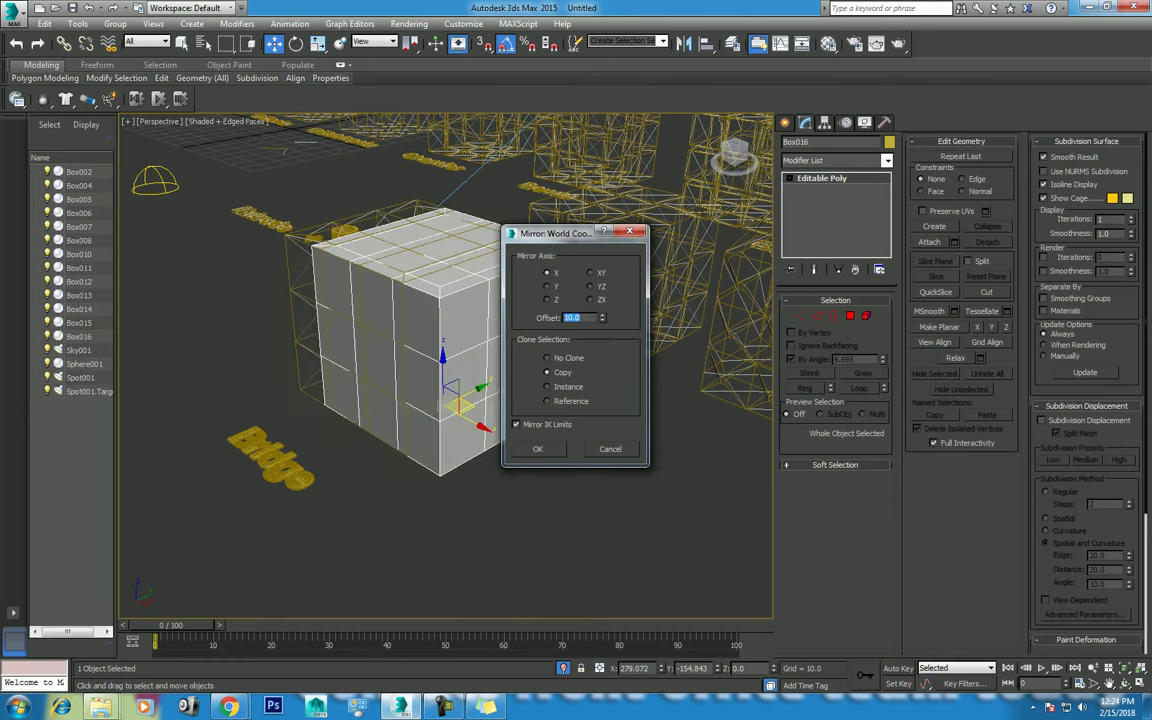
{"action": "type", "text": "100"}
{"action": "key", "text": "Return"}
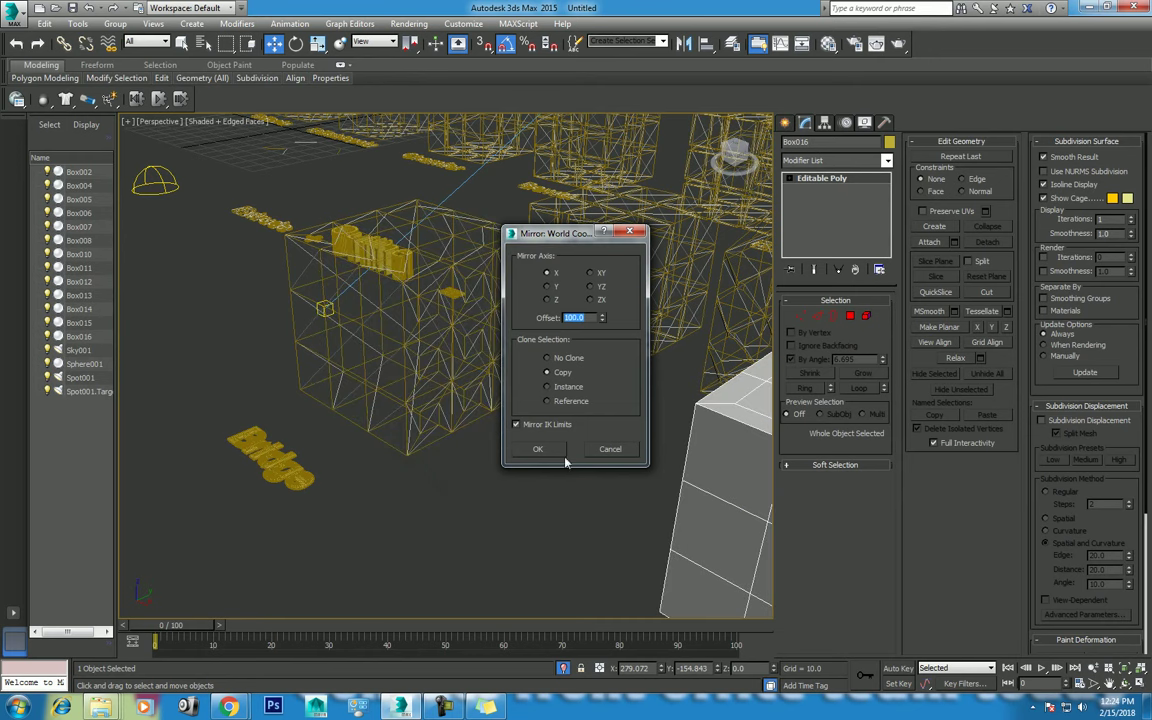
{"action": "left_click", "coordinate": [538, 449]}
In the top view, move the mirrored copy to the left
{"action": "key", "text": "t"}
{"action": "mouse_move", "coordinate": [573, 465]}
{"action": "middle_mouse_down"}
{"action": "mouse_move", "coordinate": [433, 471]}
{"action": "mouse_move", "coordinate": [431, 483]}
{"action": "middle_mouse_up"}
{"action": "left_click_drag", "start_coordinate": [591, 427], "coordinate": [484, 427]}
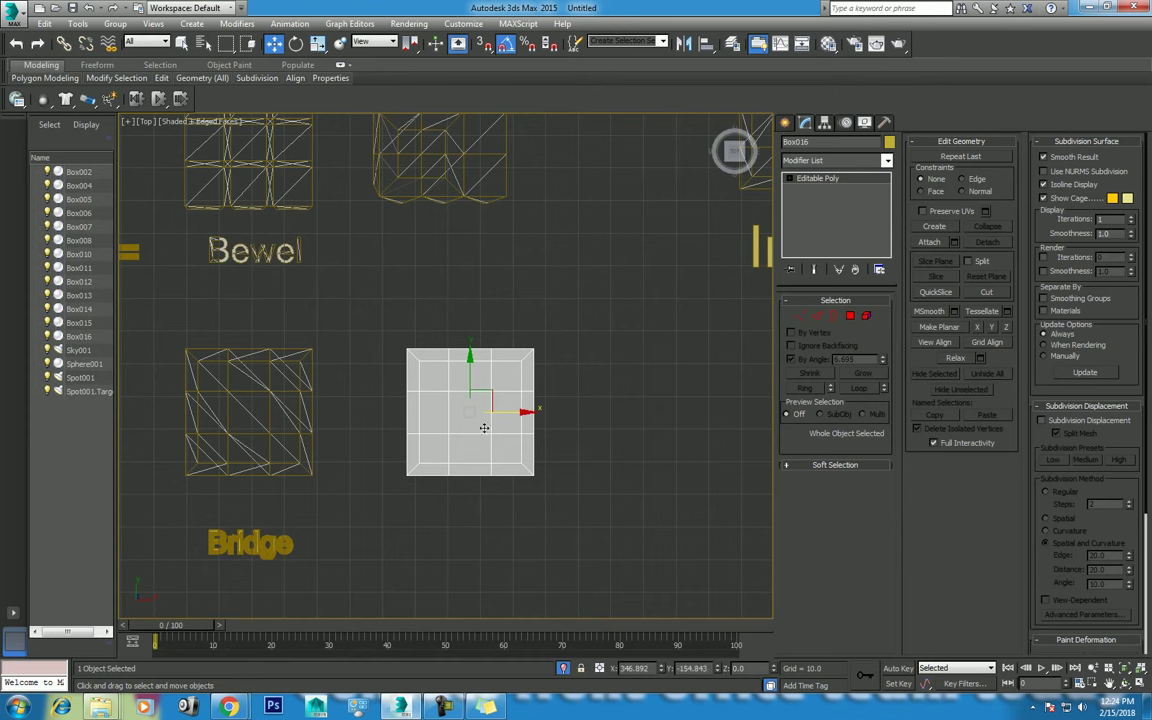
Select both boxes and isolate them with Alt+Q
{"action": "key", "text": "p"}
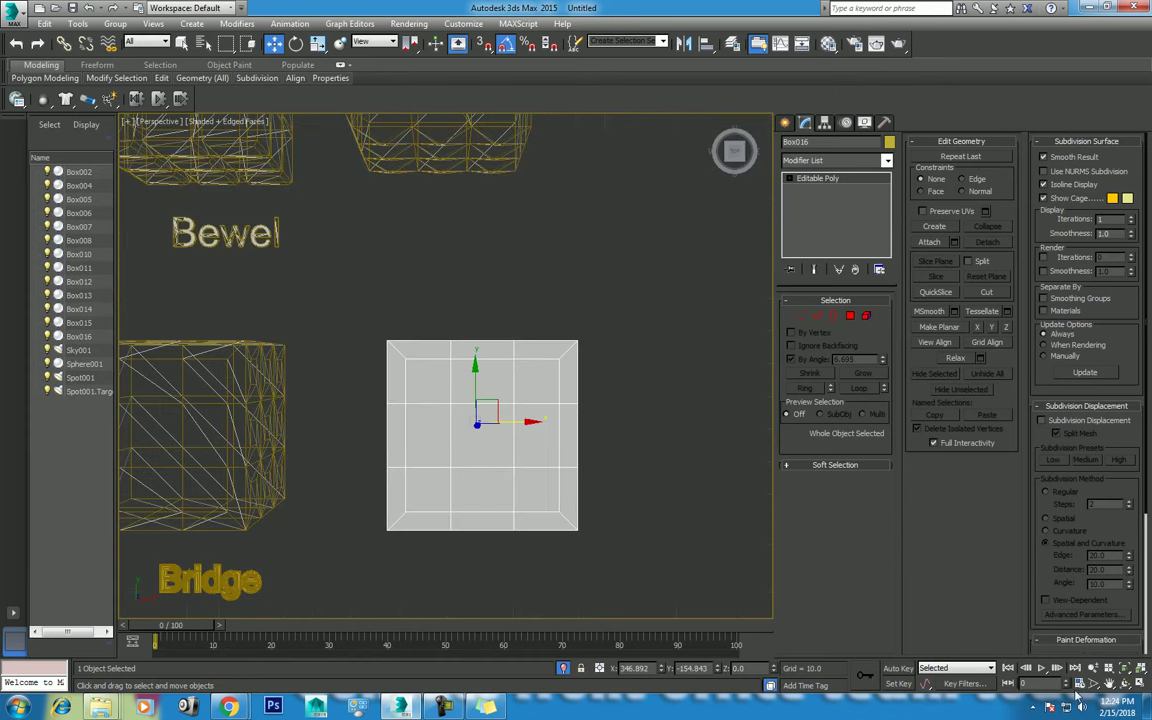
{"action": "left_click", "coordinate": [1124, 683]}
{"action": "mouse_move", "coordinate": [480, 380]}
{"action": "left_mouse_down"}
{"action": "mouse_move", "coordinate": [424, 334]}
{"action": "mouse_move", "coordinate": [487, 306]}
{"action": "left_mouse_up"}
{"action": "key", "text": "w"}
{"action": "left_click", "coordinate": [258, 453], "text": "ctrl"}
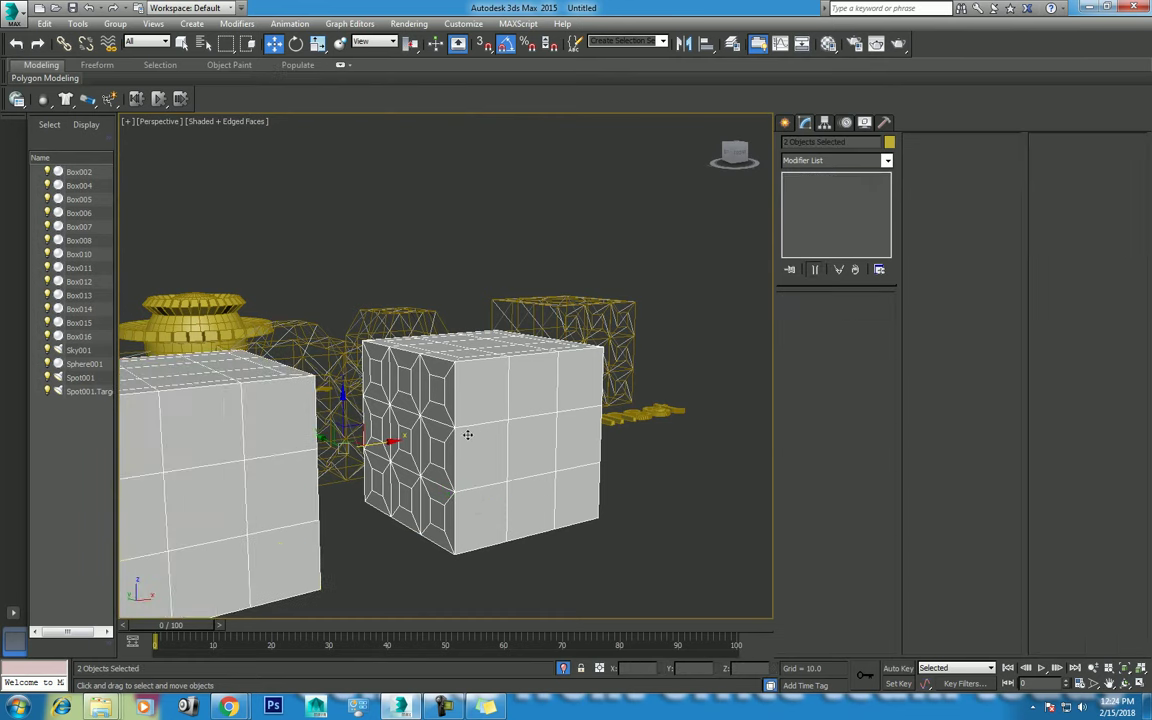
{"action": "key", "text": "alt+q"}
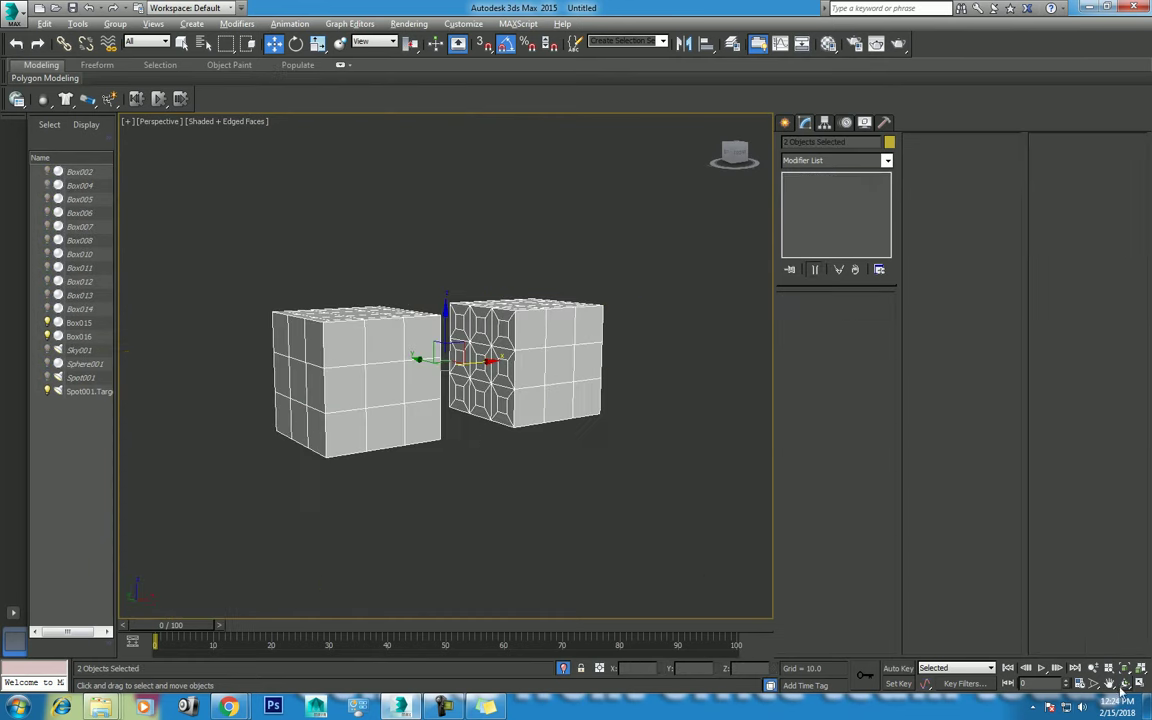
Orbit around the isolated boxes and select only the left box
{"action": "left_click", "coordinate": [1122, 684]}
{"action": "mouse_move", "coordinate": [458, 378]}
{"action": "left_mouse_down"}
{"action": "mouse_move", "coordinate": [463, 403]}
{"action": "mouse_move", "coordinate": [440, 398]}
{"action": "left_mouse_up"}
{"action": "right_click", "coordinate": [440, 398]}
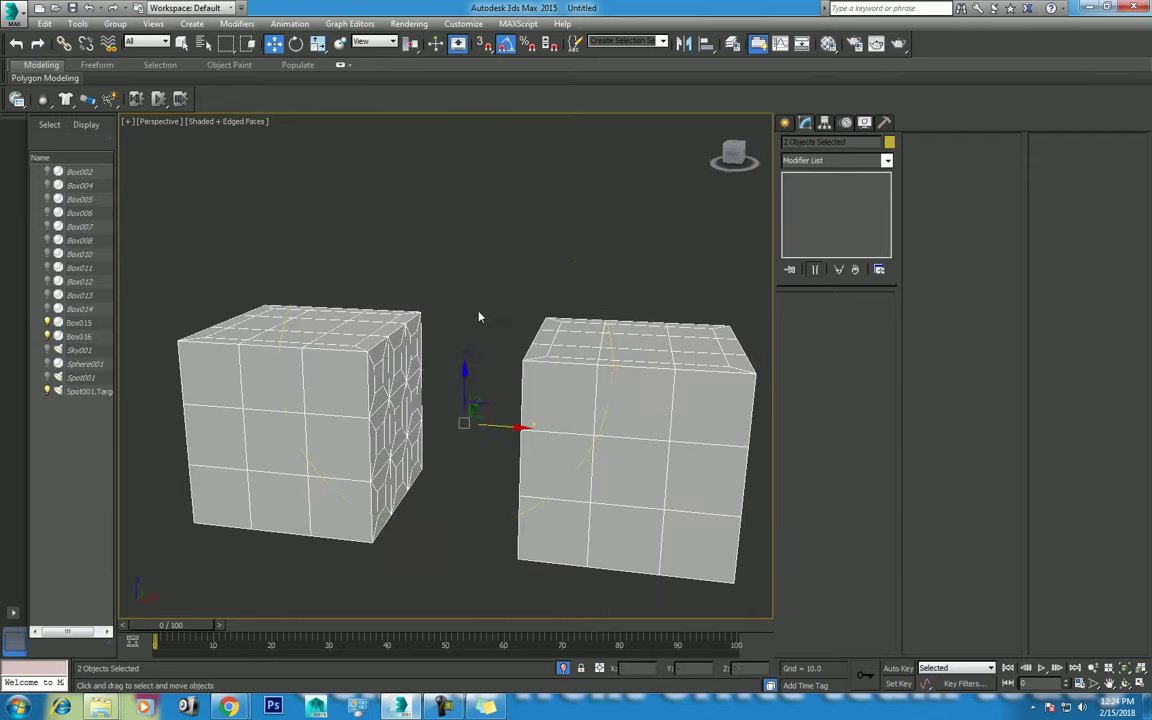
{"action": "left_click", "coordinate": [479, 317]}
{"action": "left_click", "coordinate": [361, 357]}
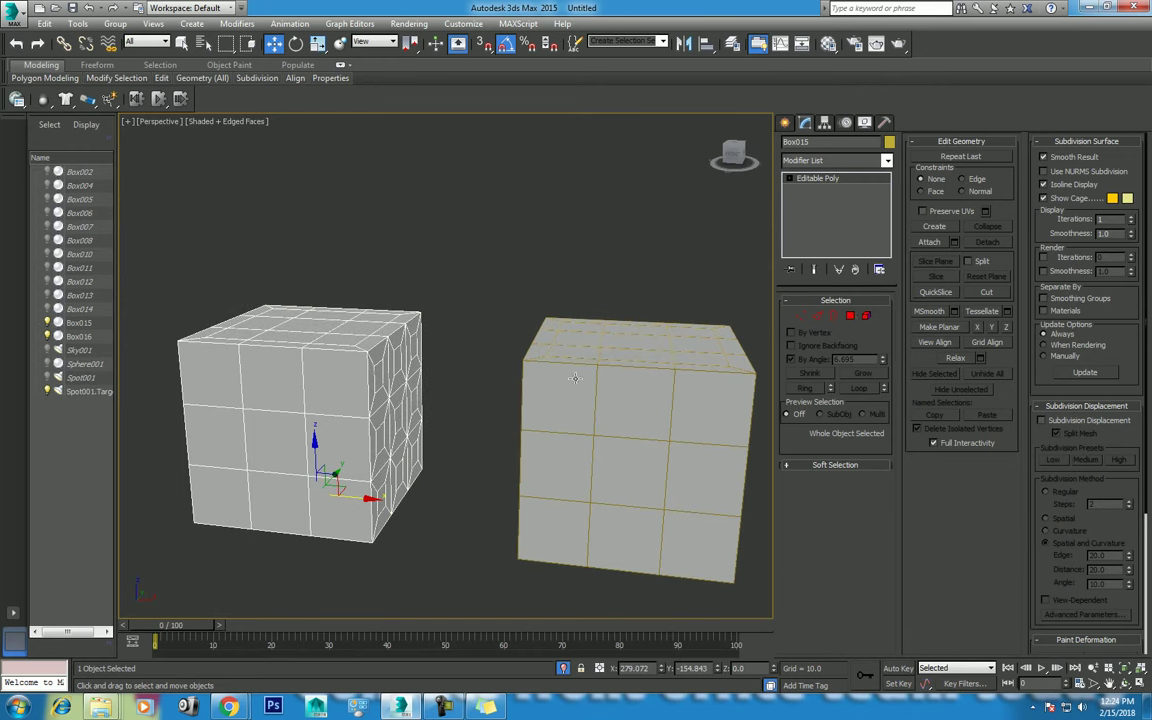
Select the left box's front polygon and try a bridge, then cancel it
{"action": "left_click", "coordinate": [849, 317]}
{"action": "left_click", "coordinate": [300, 397]}
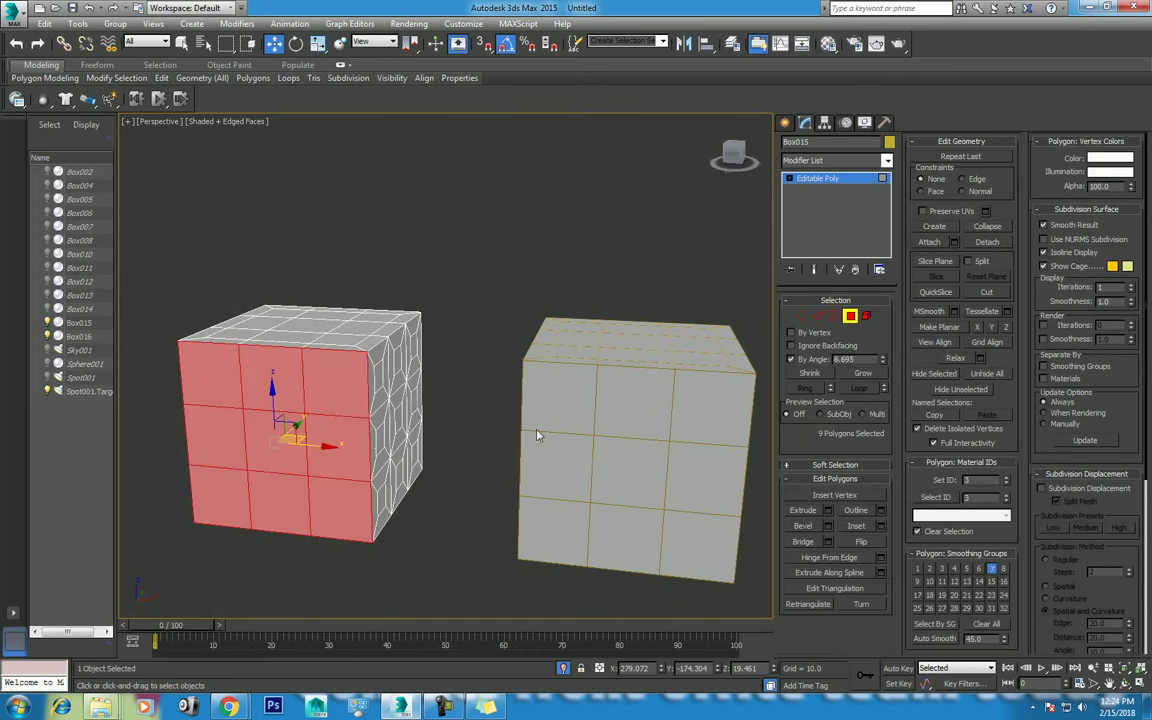
{"action": "left_click", "coordinate": [815, 360]}
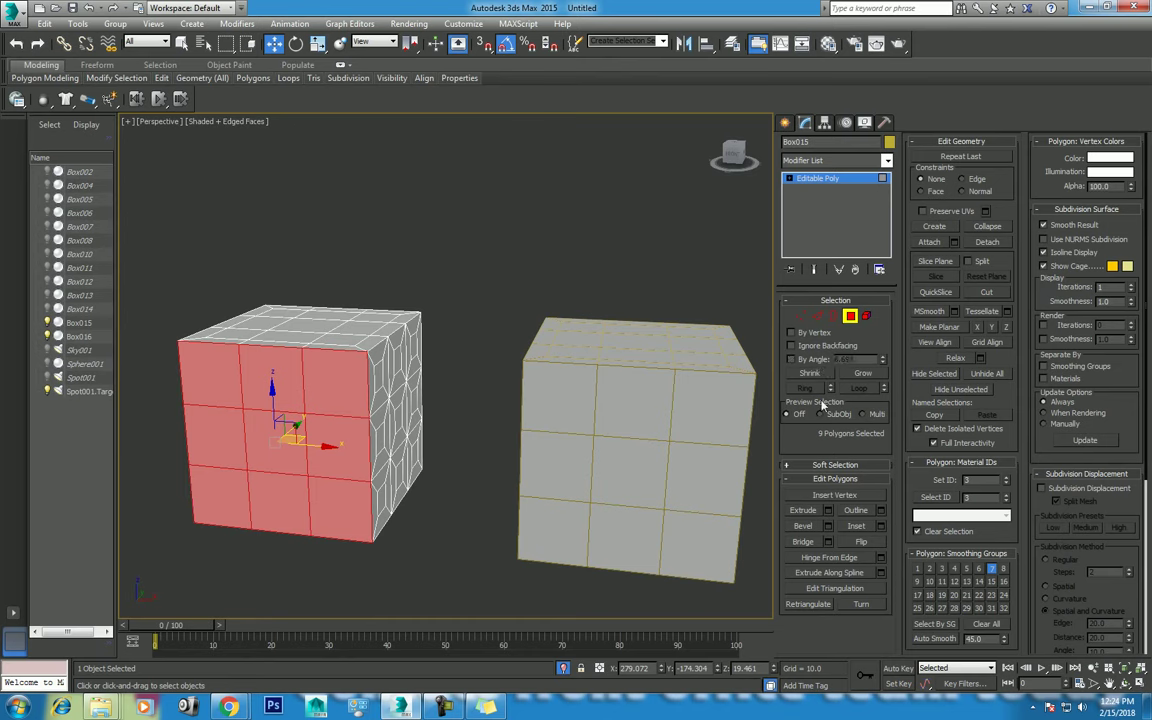
{"action": "left_click", "coordinate": [828, 545]}
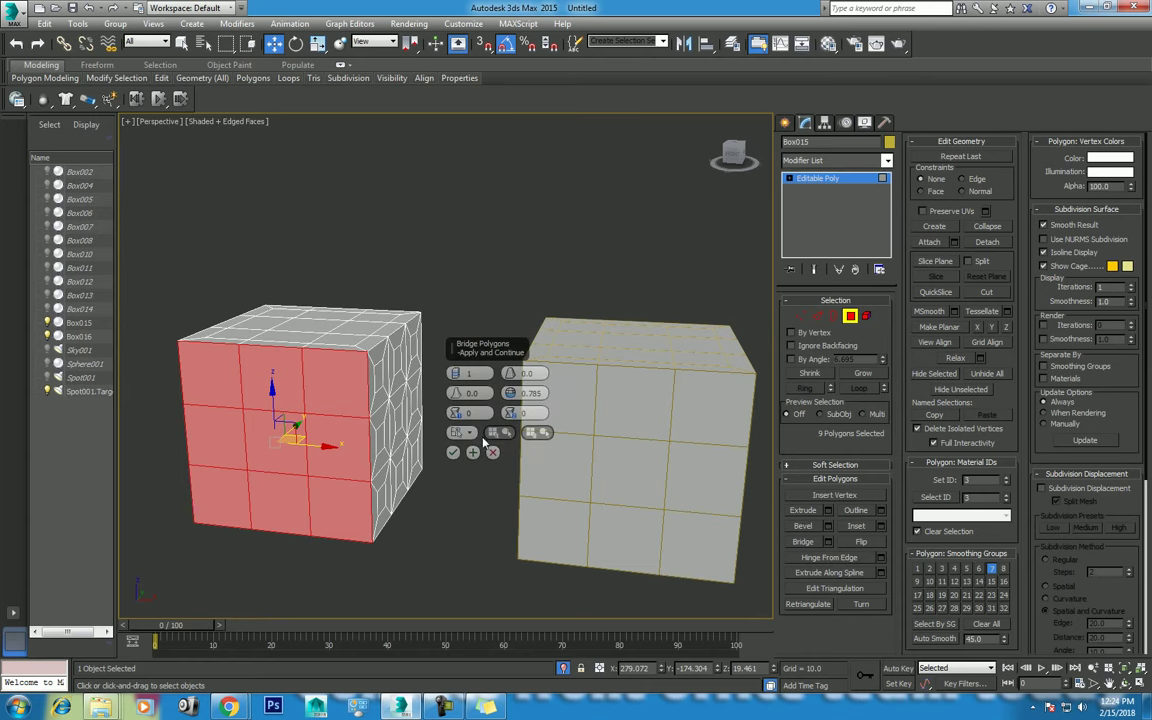
{"action": "left_click", "coordinate": [453, 452]}
At object level, attach the right box (Box016) to Box015
{"action": "right_click", "coordinate": [411, 433]}
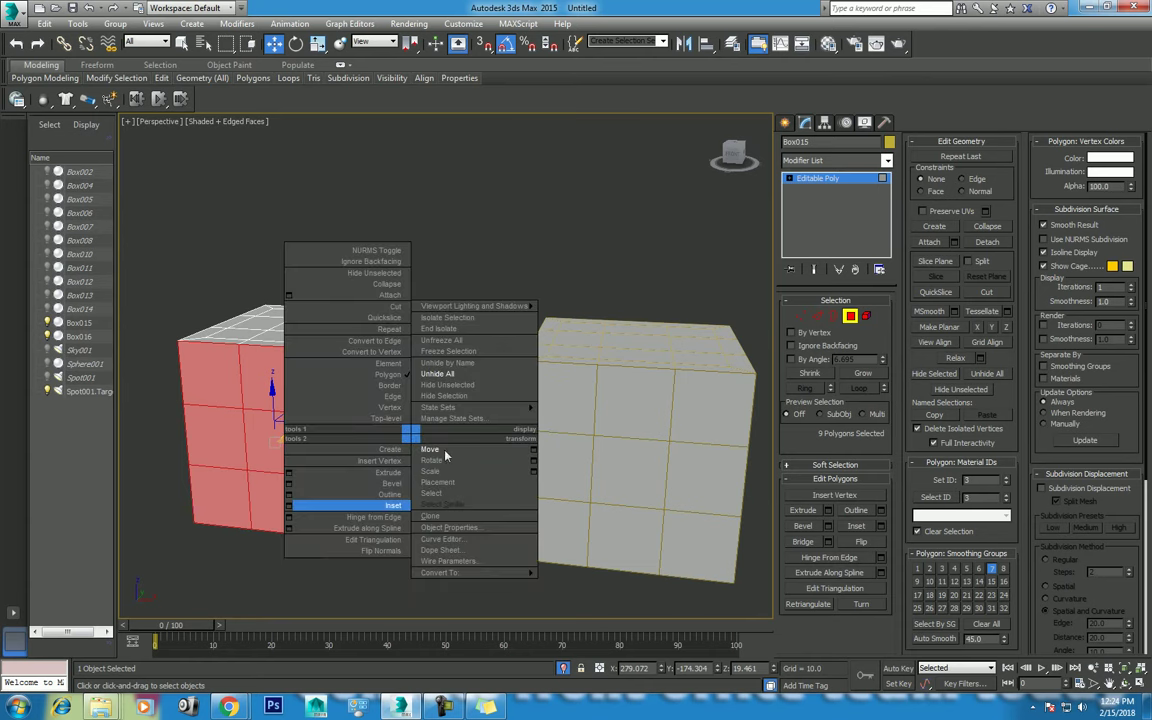
{"action": "left_click", "coordinate": [383, 421]}
{"action": "left_click", "coordinate": [563, 380]}
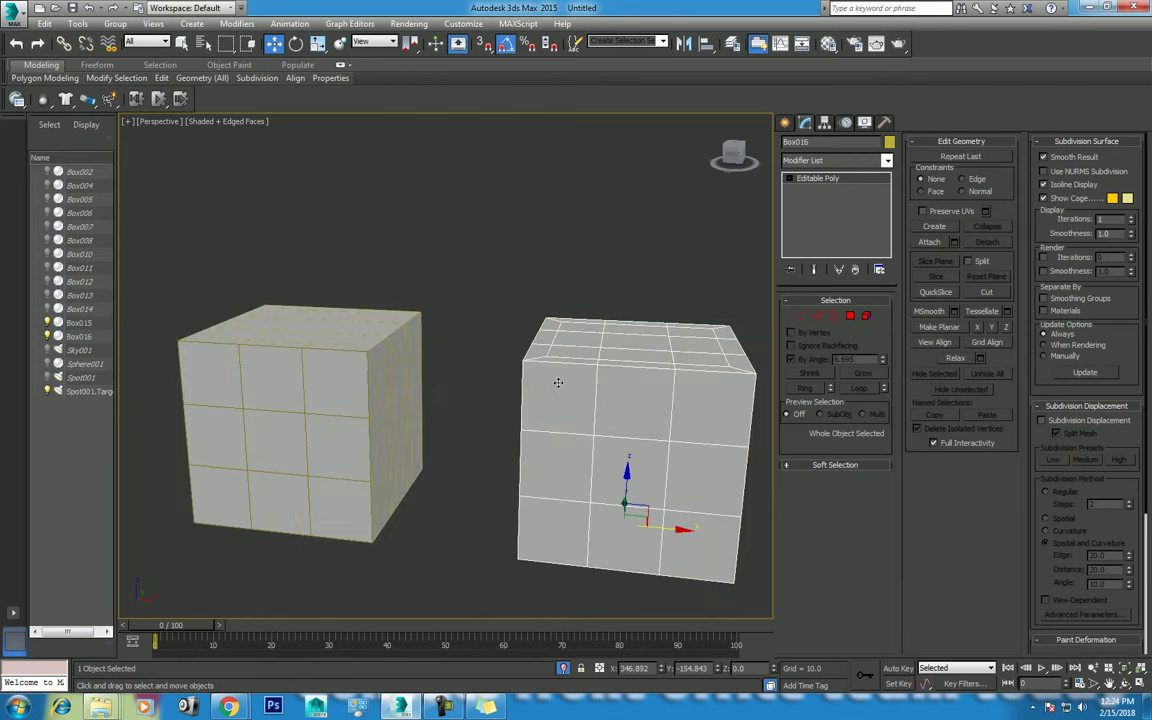
{"action": "middle_click_drag", "start_coordinate": [419, 374], "coordinate": [429, 386]}
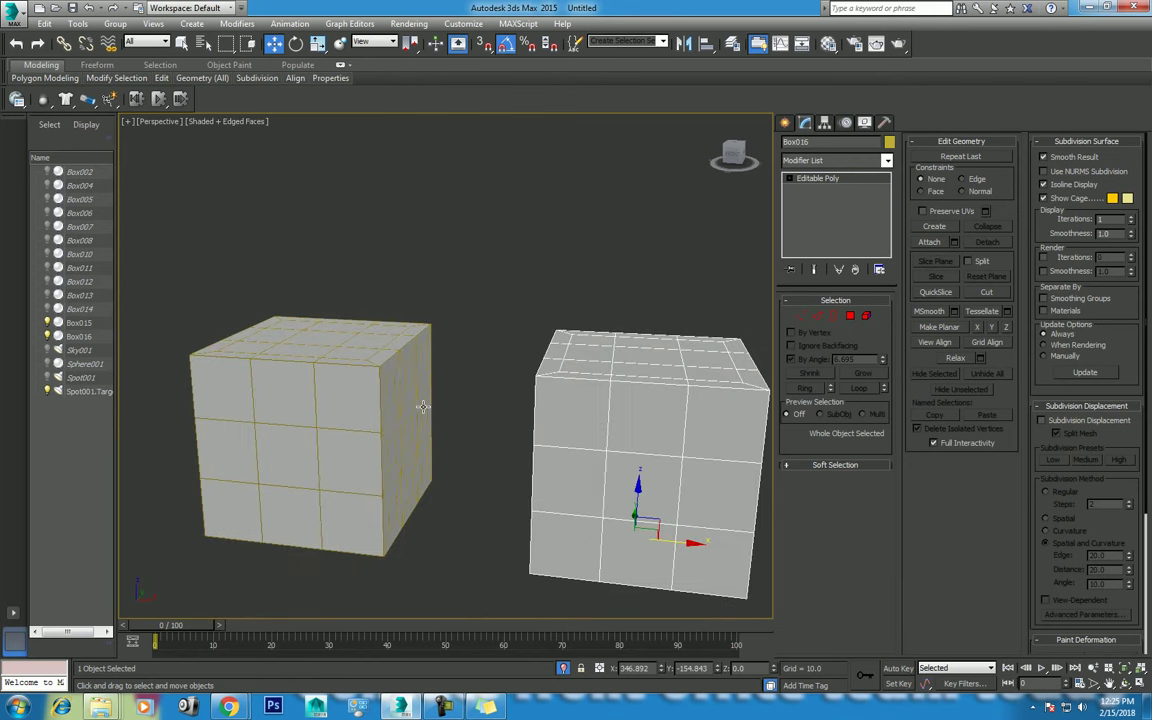
{"action": "left_click", "coordinate": [316, 371]}
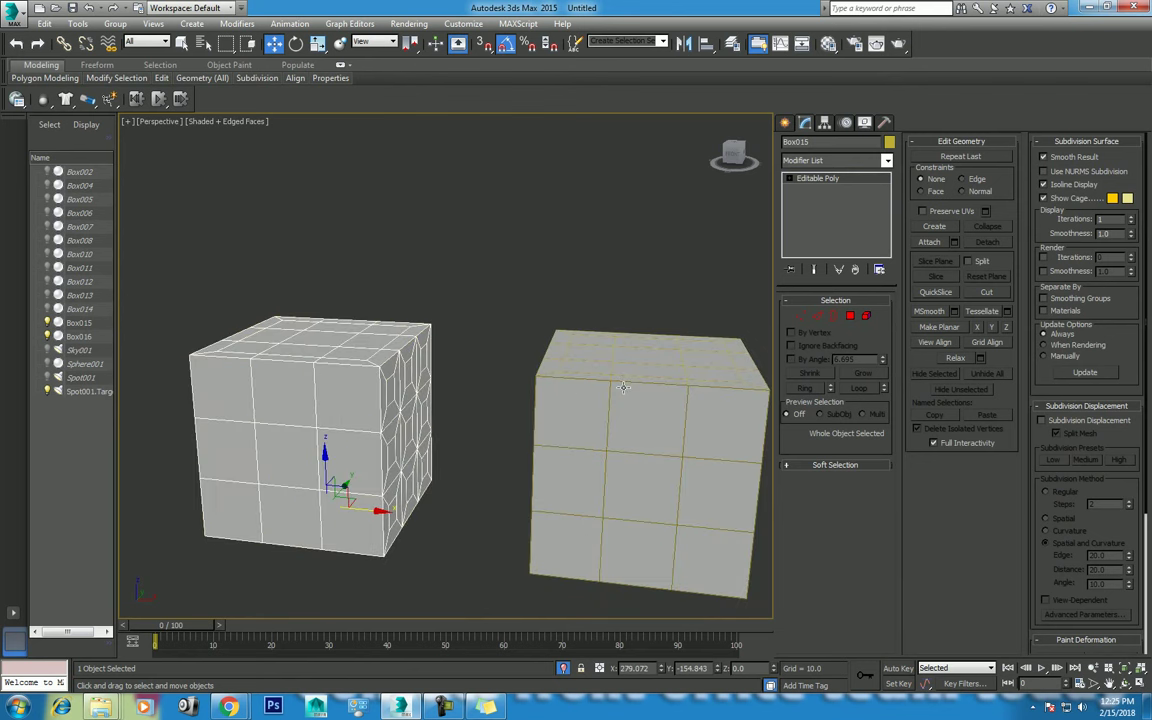
{"action": "right_click", "coordinate": [493, 297]}
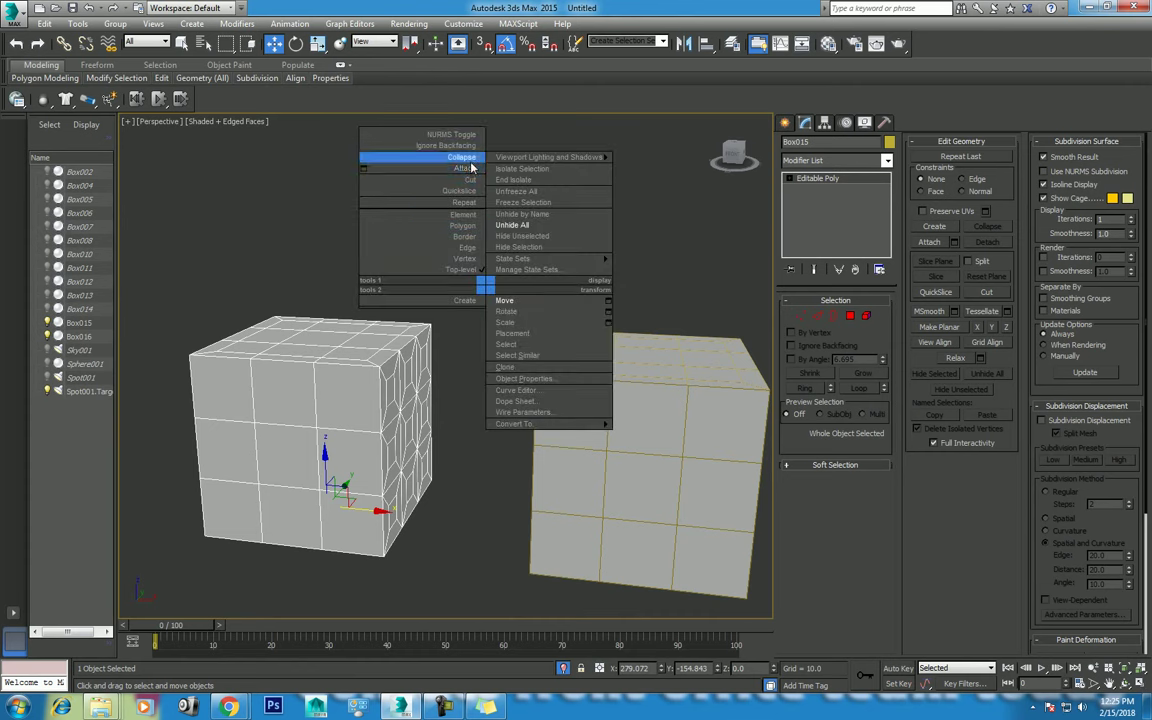
{"action": "left_click", "coordinate": [418, 157]}
{"action": "left_click", "coordinate": [632, 375]}
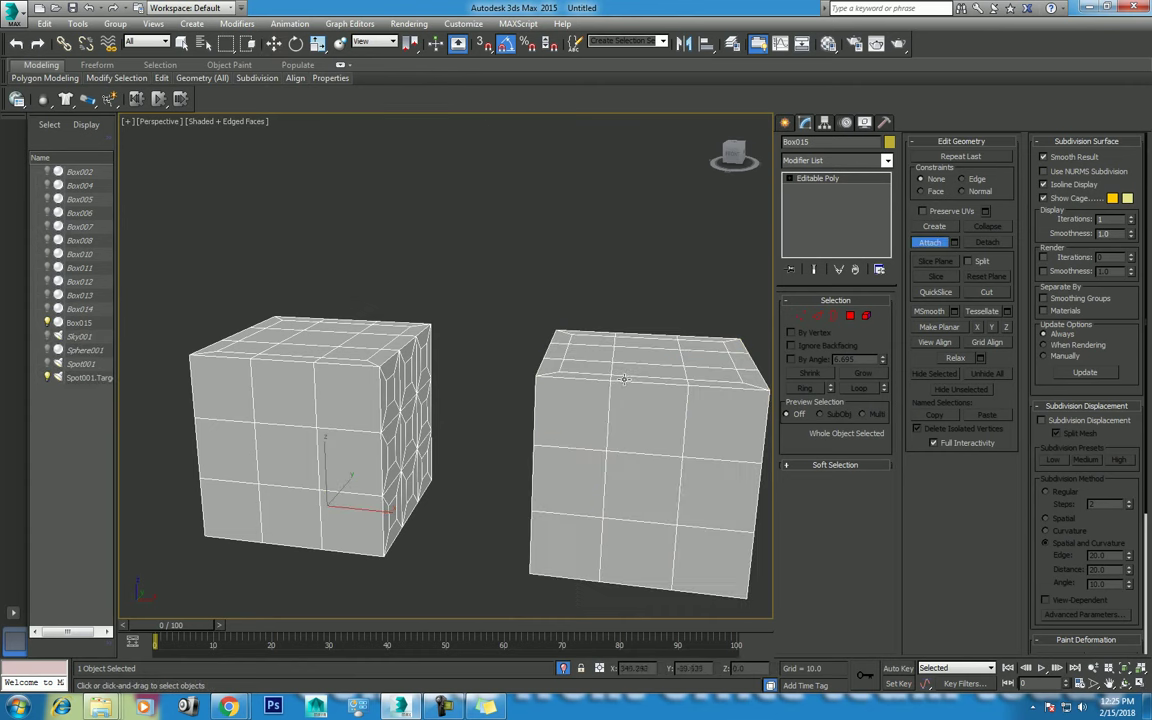
Orbit to the facing sides in Polygon mode and select a polygon on the left box's side
{"action": "left_click", "coordinate": [1124, 683]}
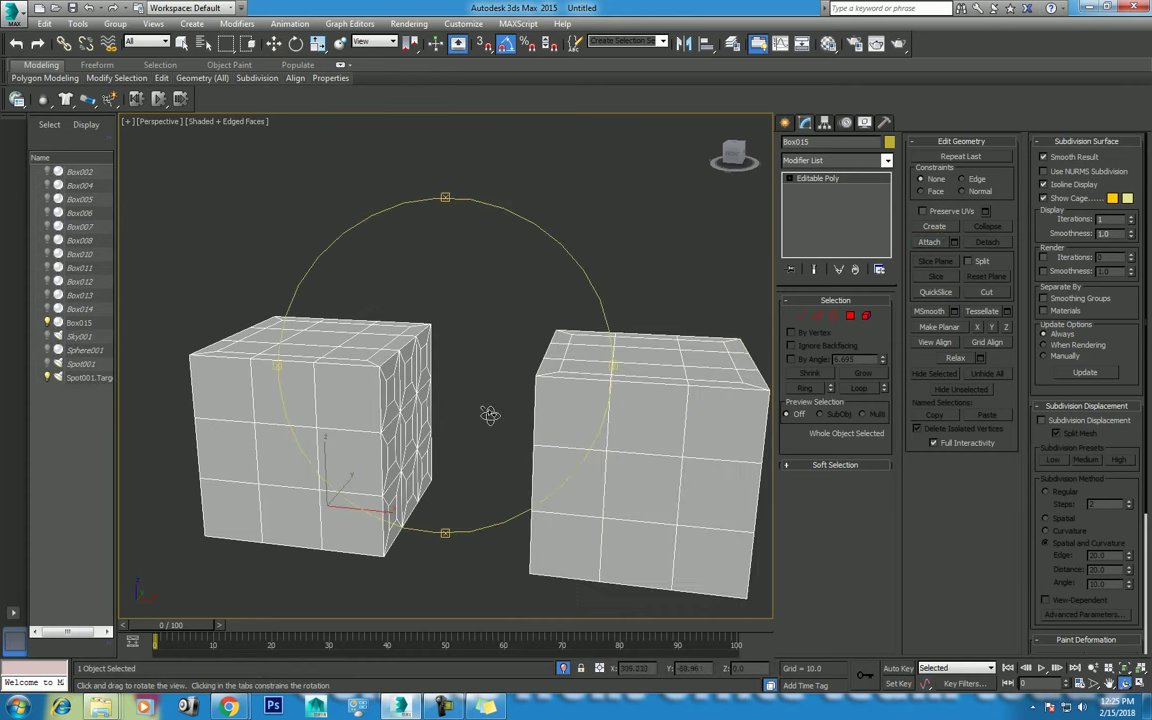
{"action": "left_click_drag", "start_coordinate": [489, 414], "coordinate": [492, 428]}
{"action": "right_click", "coordinate": [492, 428]}
{"action": "left_click", "coordinate": [850, 316]}
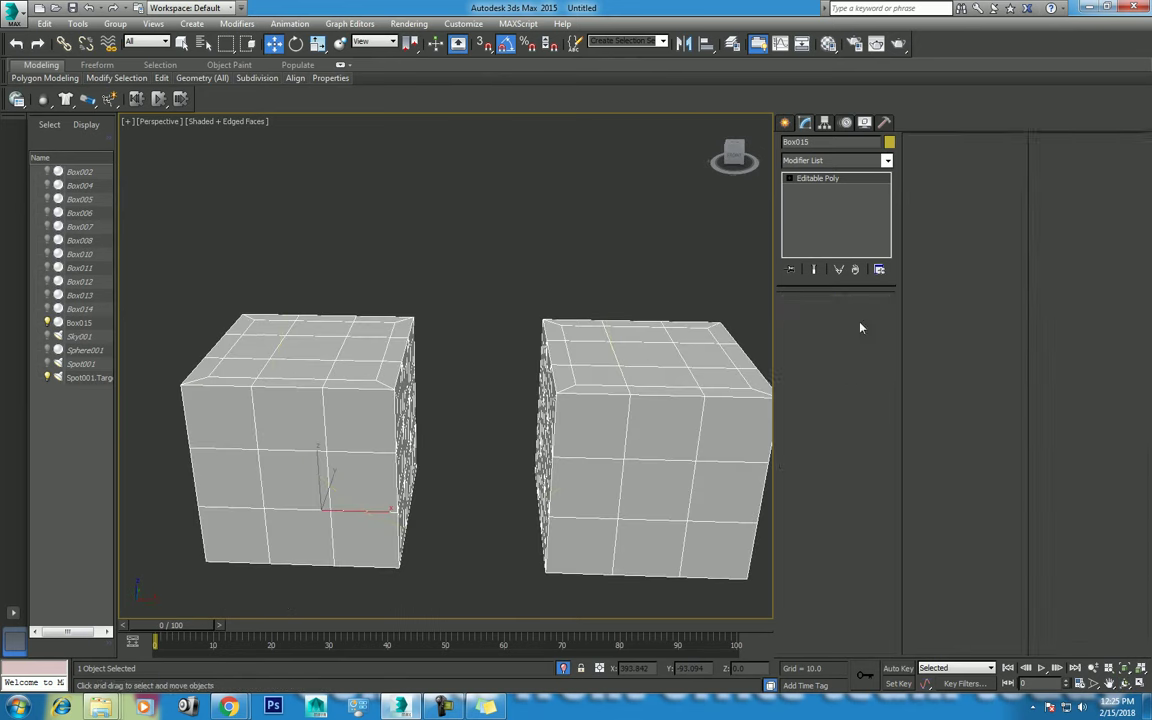
{"action": "key", "text": "ctrl+r"}
{"action": "mouse_move", "coordinate": [488, 427]}
{"action": "left_mouse_down"}
{"action": "mouse_move", "coordinate": [463, 425]}
{"action": "mouse_move", "coordinate": [474, 383]}
{"action": "left_mouse_up"}
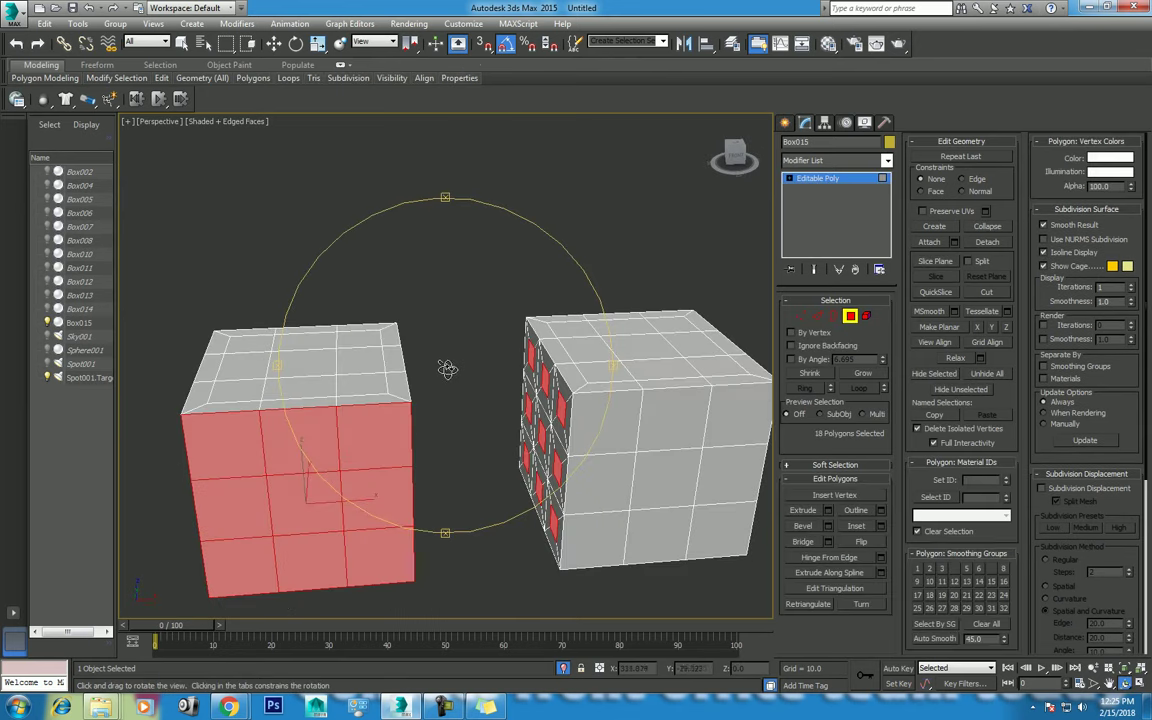
{"action": "right_click", "coordinate": [474, 383]}
{"action": "left_click", "coordinate": [1124, 683]}
{"action": "mouse_move", "coordinate": [470, 430]}
{"action": "left_mouse_down"}
{"action": "mouse_move", "coordinate": [429, 386]}
{"action": "mouse_move", "coordinate": [445, 383]}
{"action": "left_mouse_up"}
{"action": "right_click", "coordinate": [445, 383]}
{"action": "left_click", "coordinate": [429, 375]}
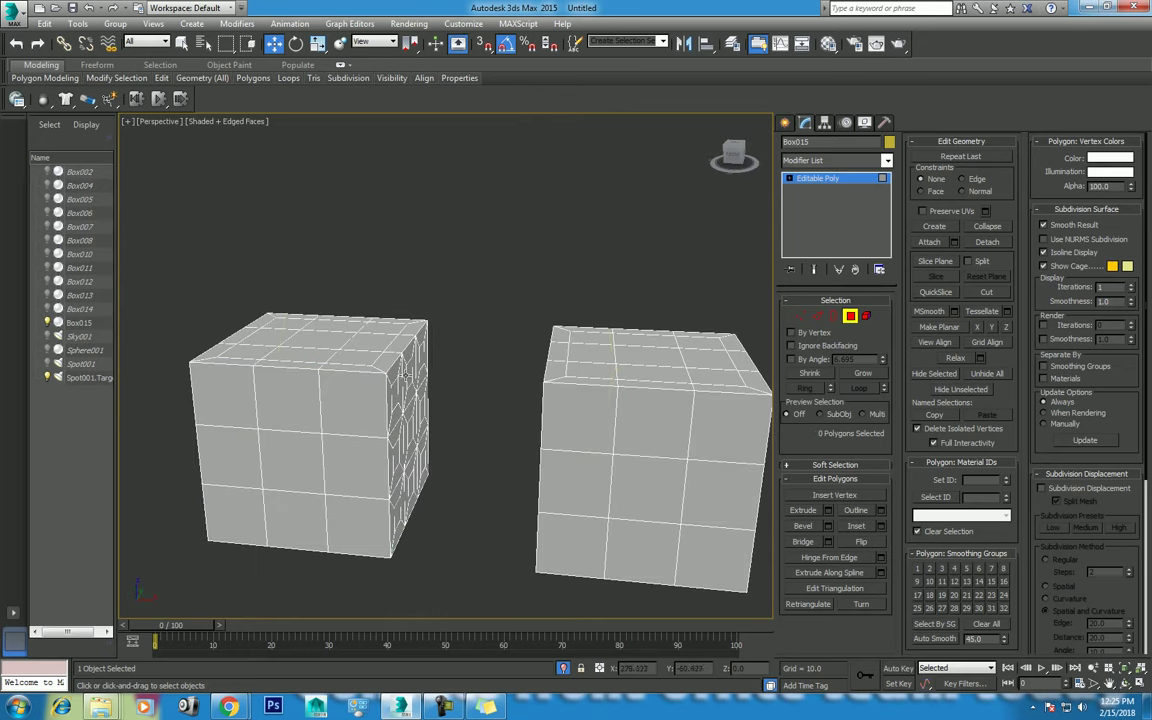
{"action": "left_click", "coordinate": [420, 379]}
Bridge the left box's side polygon to one on the right box's patterned face
{"action": "left_click", "coordinate": [1124, 683]}
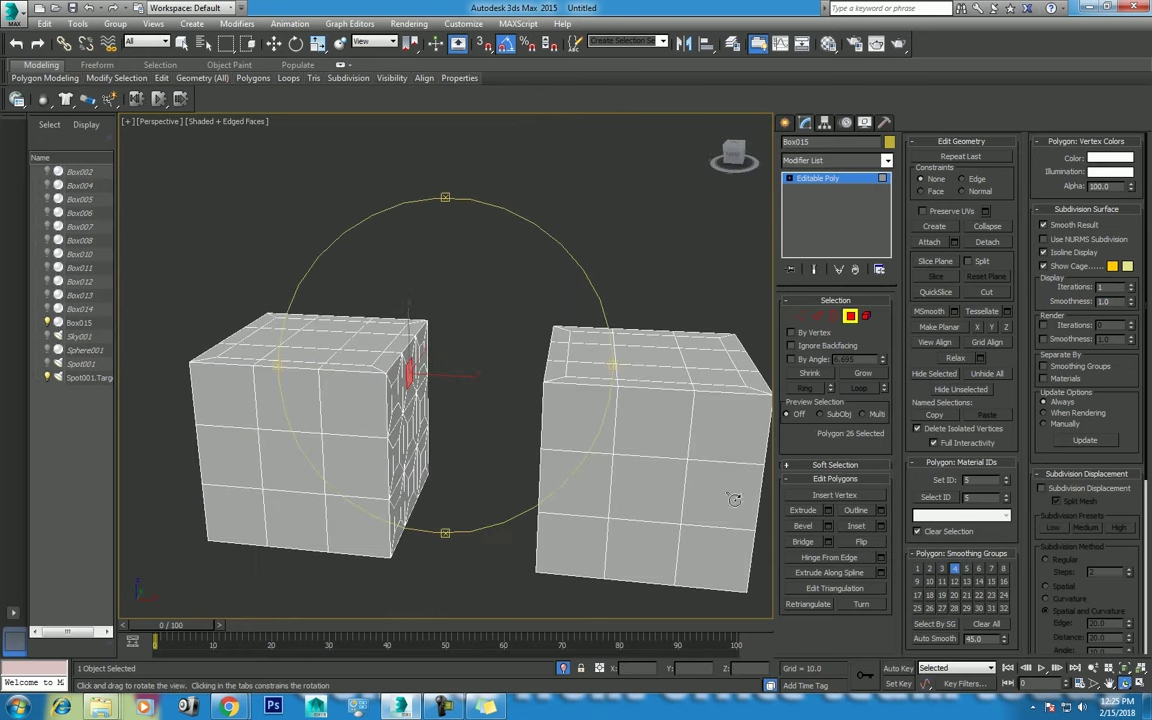
{"action": "left_click_drag", "start_coordinate": [460, 400], "coordinate": [527, 362]}
{"action": "right_click", "coordinate": [527, 362]}
{"action": "left_click", "coordinate": [525, 355], "text": "ctrl"}
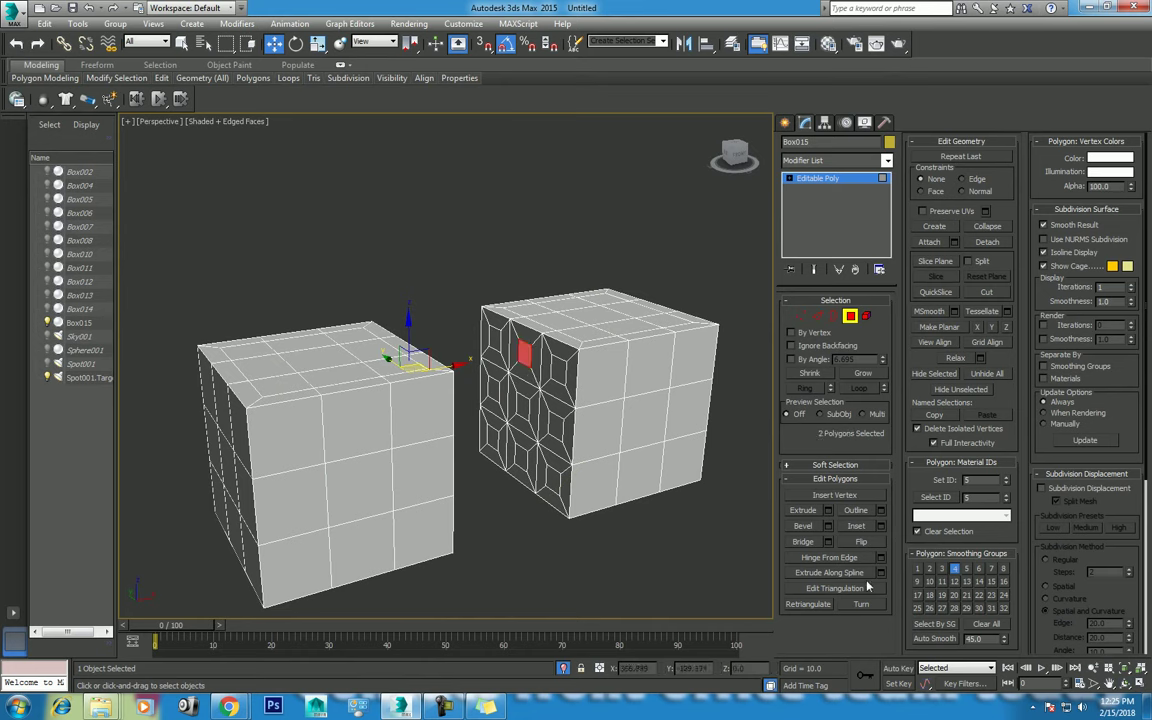
{"action": "left_click", "coordinate": [828, 541]}
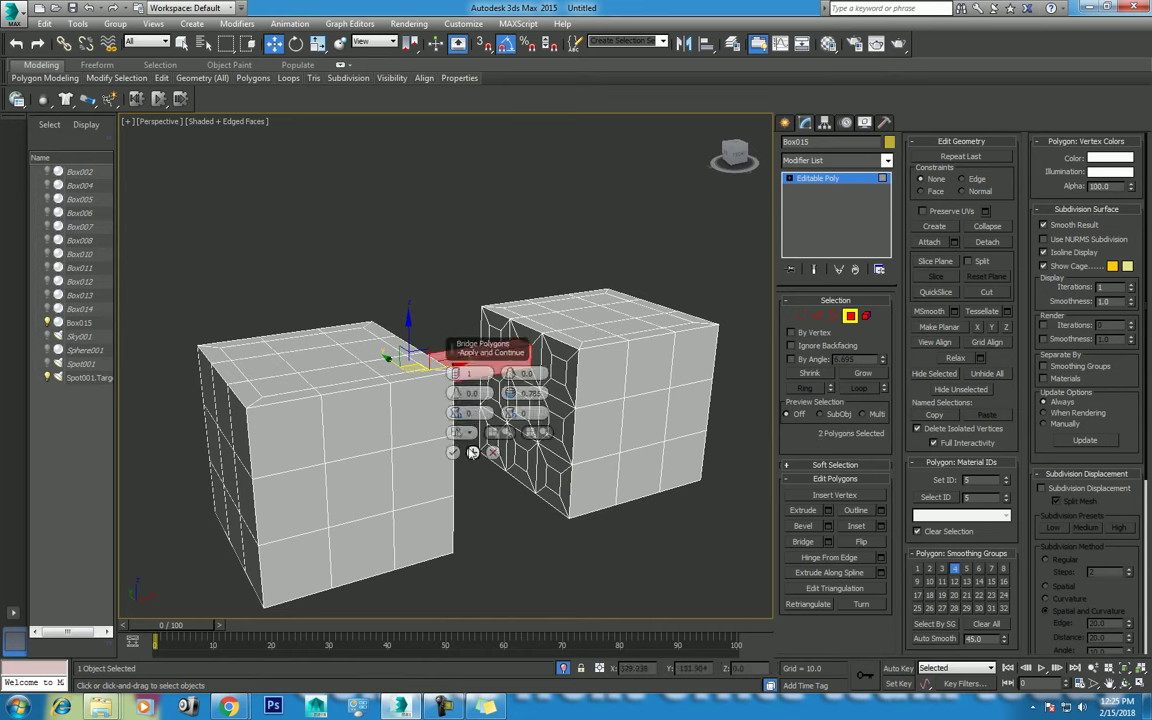
{"action": "scroll", "coordinate": [432, 452], "scroll_direction": "up", "scroll_amount": 3}
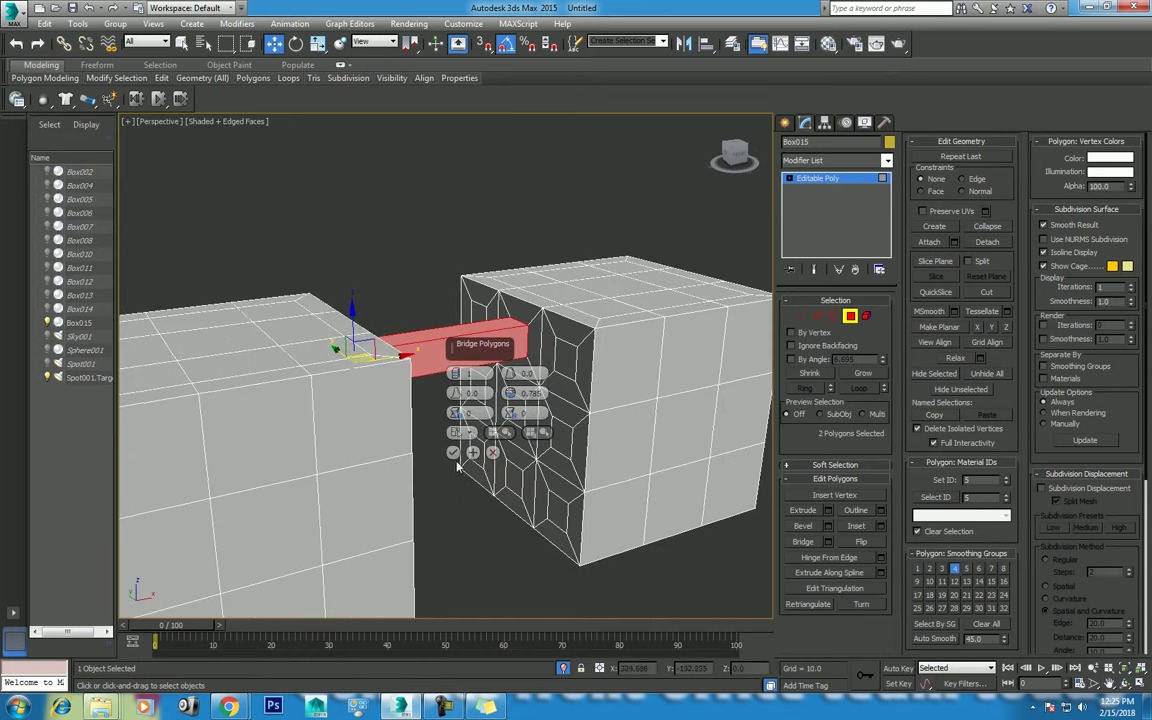
{"action": "left_click", "coordinate": [452, 452]}
Orbit around the bridged boxes and select a polygon on the left box's inner face
{"action": "middle_click_drag", "start_coordinate": [296, 445], "coordinate": [286, 455]}
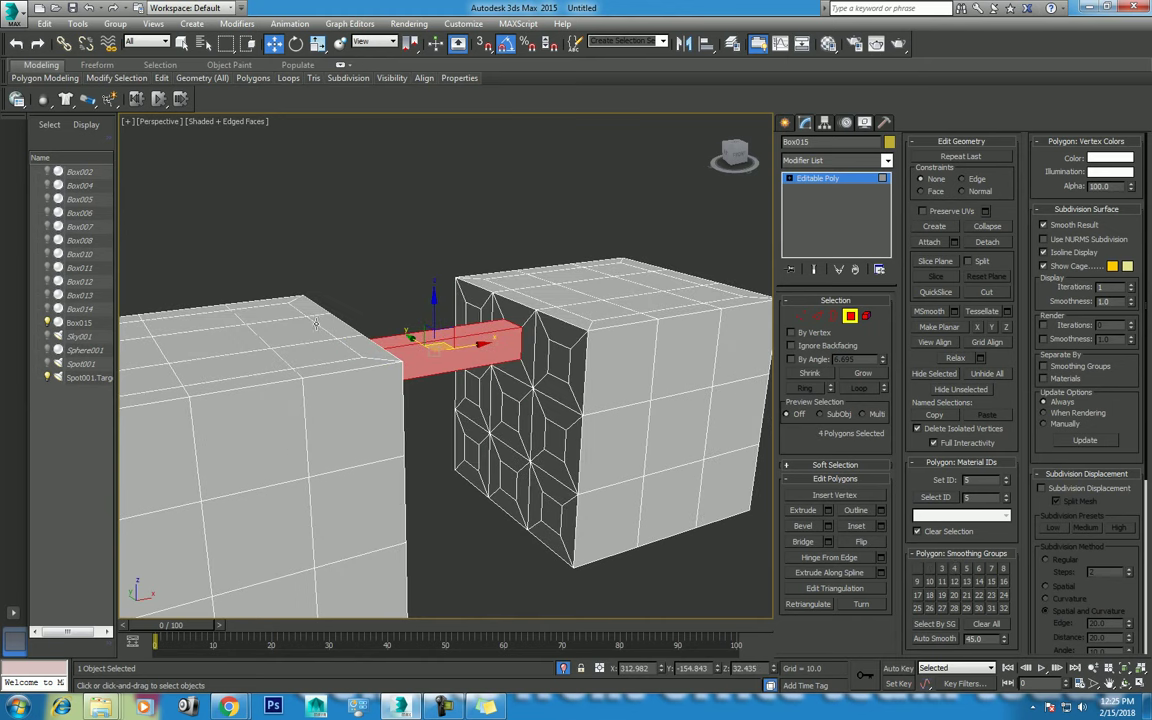
{"action": "middle_click_drag", "start_coordinate": [316, 323], "coordinate": [466, 280]}
{"action": "left_click", "coordinate": [1124, 683]}
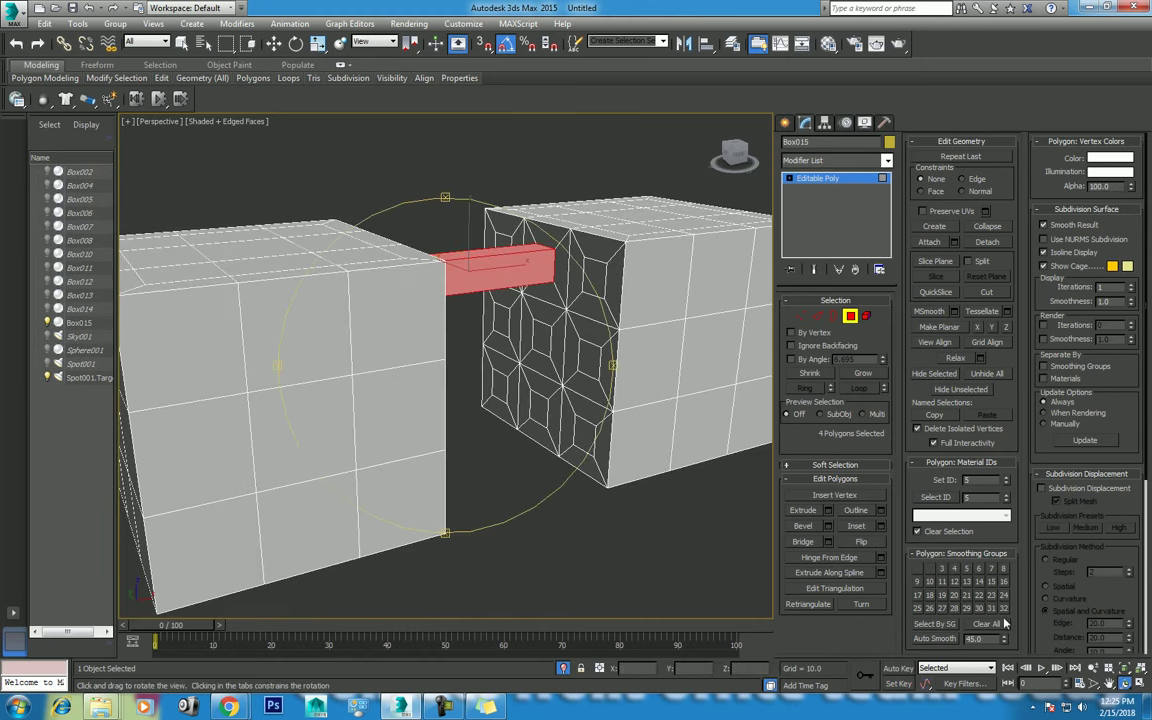
{"action": "left_click_drag", "start_coordinate": [389, 358], "coordinate": [377, 393]}
{"action": "key", "text": "w"}
{"action": "left_click", "coordinate": [388, 400]}
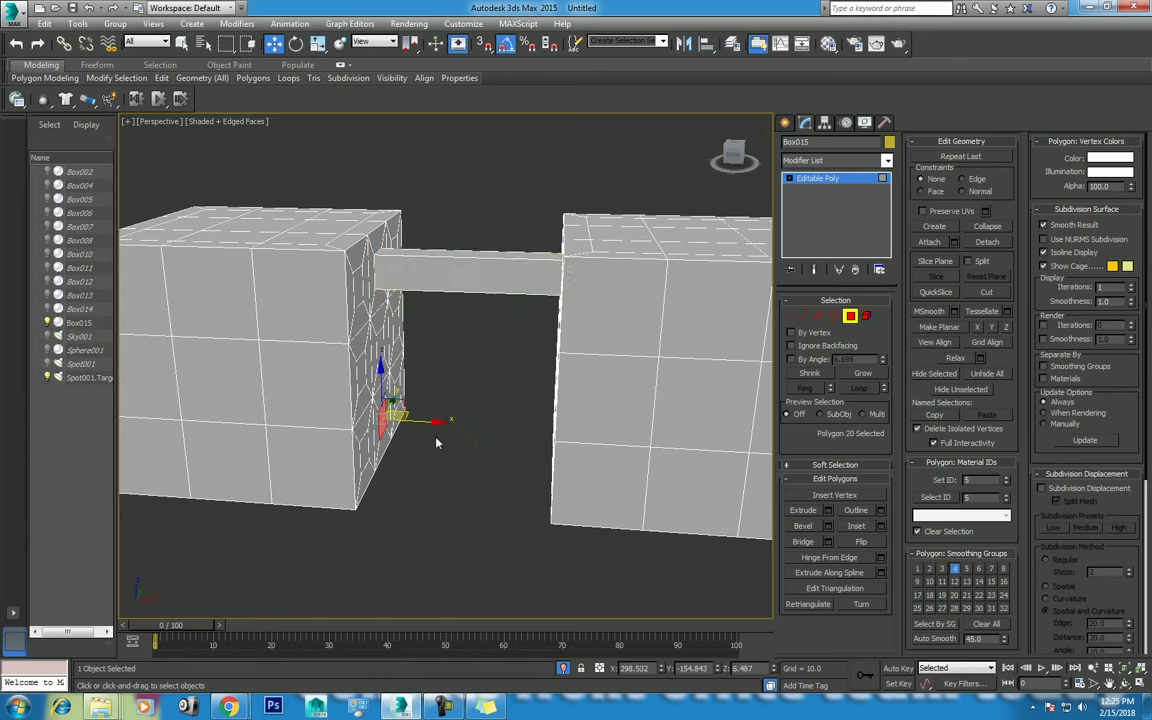
{"action": "left_click", "coordinate": [1124, 683]}
{"action": "left_click_drag", "start_coordinate": [345, 350], "coordinate": [410, 362]}
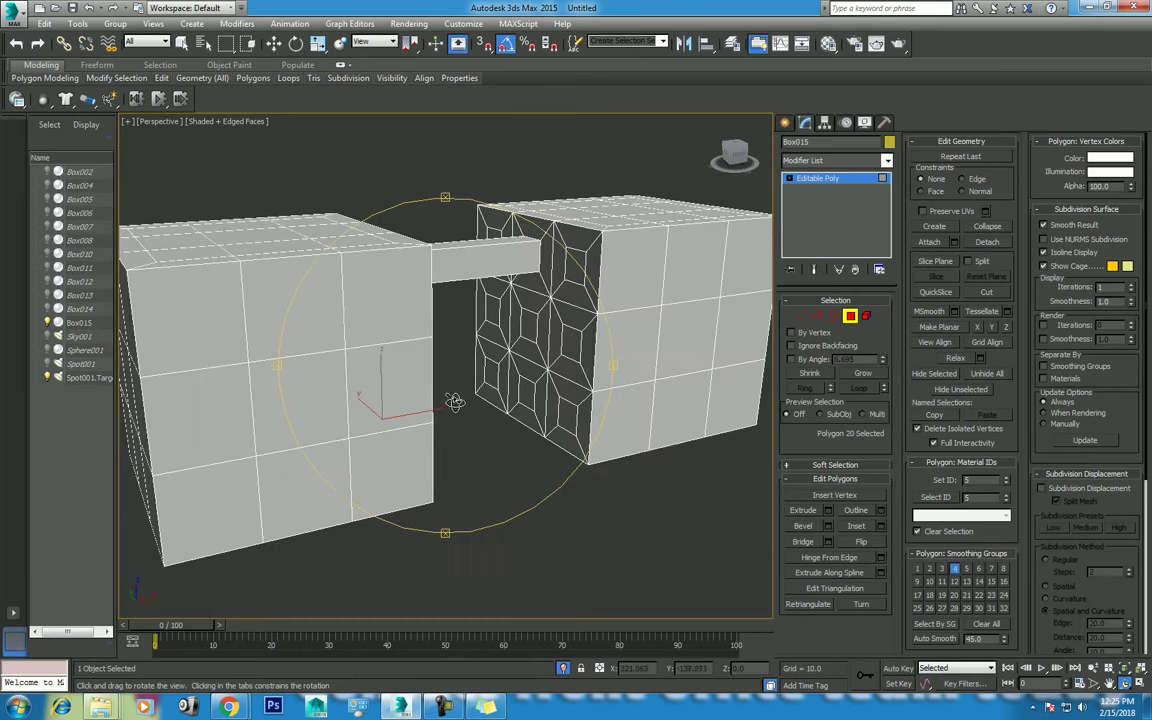
Add the right box's inner-face polygon and preview a second bridge
{"action": "key", "text": "w"}
{"action": "left_click", "coordinate": [525, 393], "text": "ctrl"}
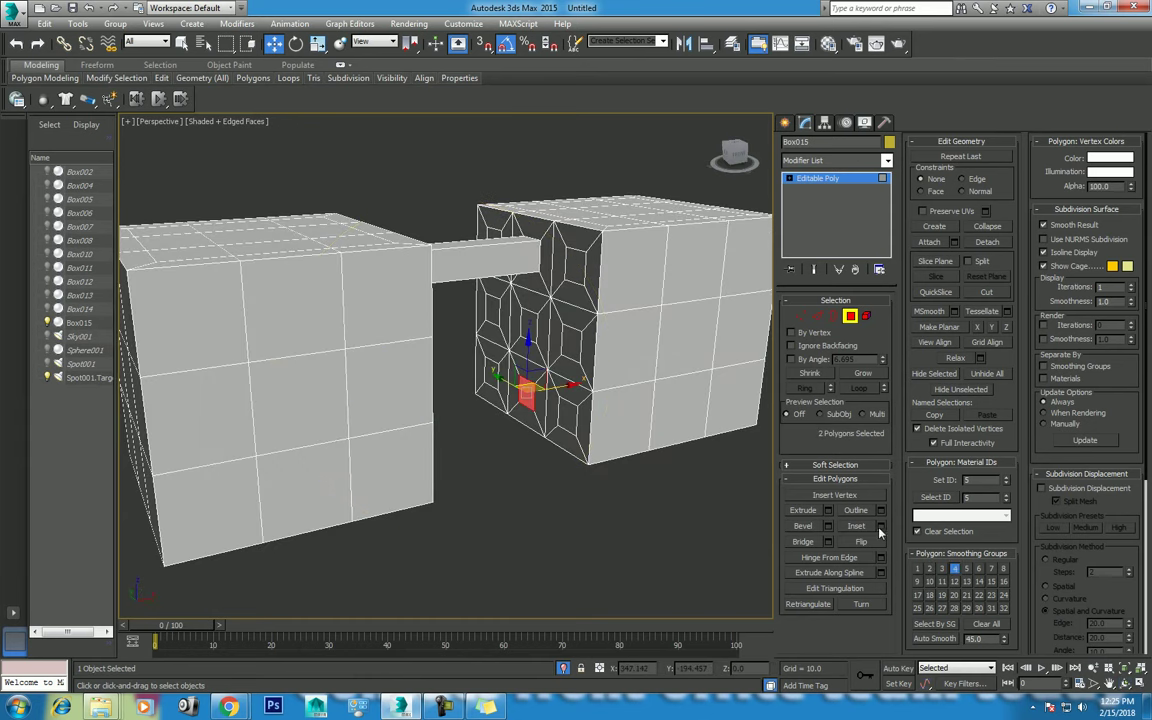
{"action": "left_click", "coordinate": [828, 541]}
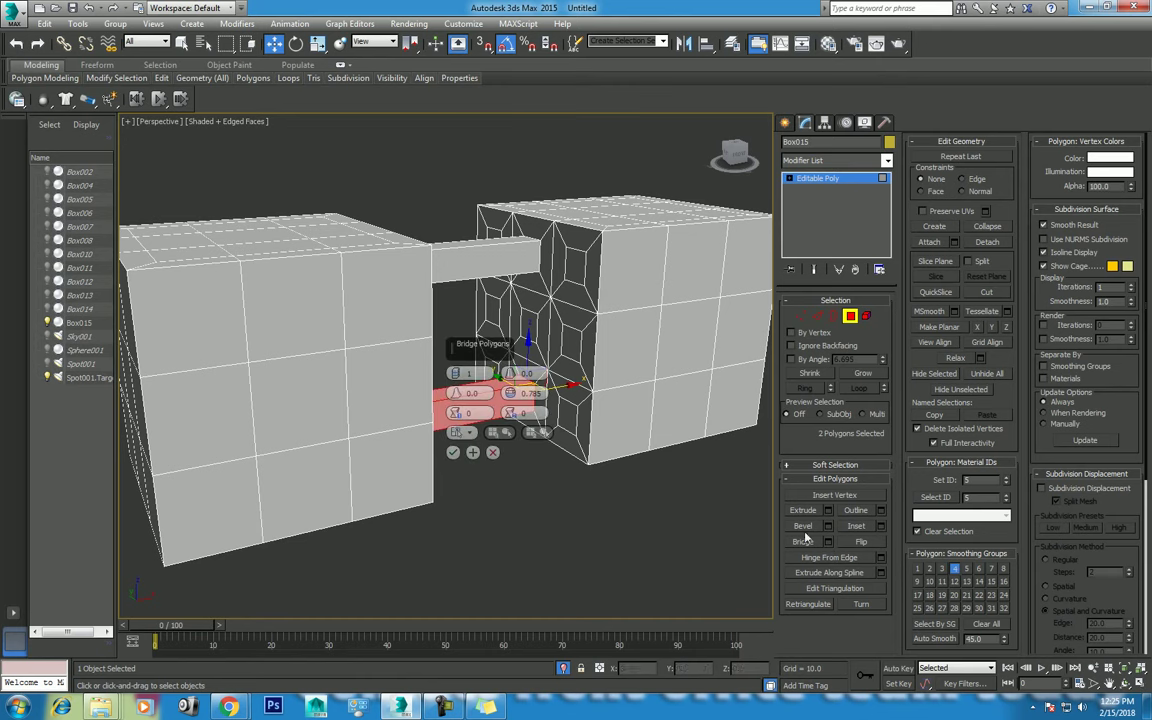
{"action": "scroll", "coordinate": [637, 445], "scroll_direction": "up", "scroll_amount": 5}
{"action": "middle_click_drag", "start_coordinate": [637, 445], "coordinate": [662, 447]}
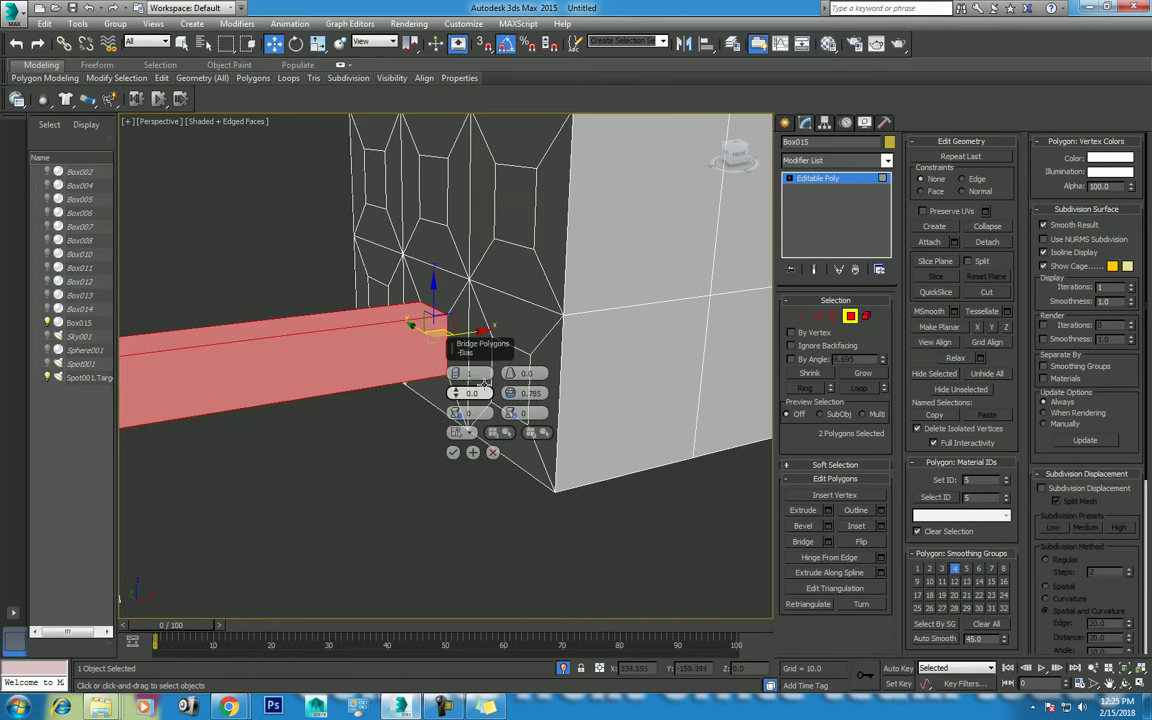
Give the bridge 6 segments and a bulging 2.5 taper, then accept it
{"action": "left_click_drag", "start_coordinate": [455, 373], "coordinate": [455, 370]}
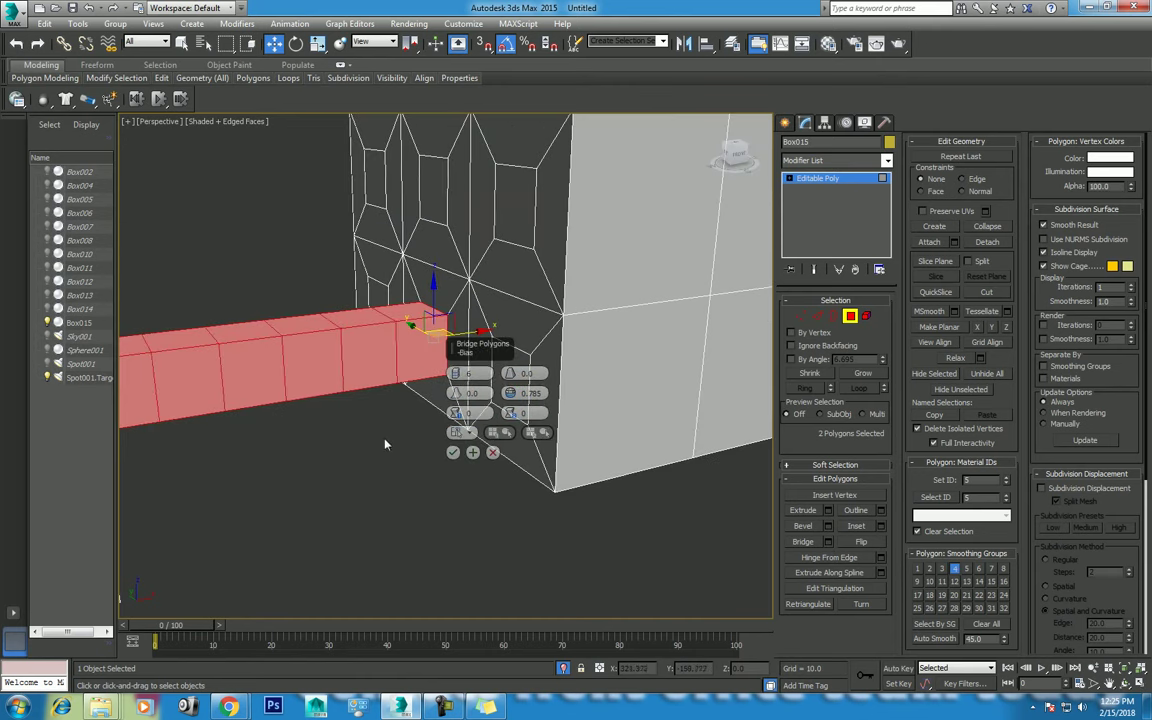
{"action": "middle_click_drag", "start_coordinate": [455, 372], "coordinate": [511, 374], "text": "alt"}
{"action": "left_click_drag", "start_coordinate": [510, 374], "coordinate": [503, 375]}
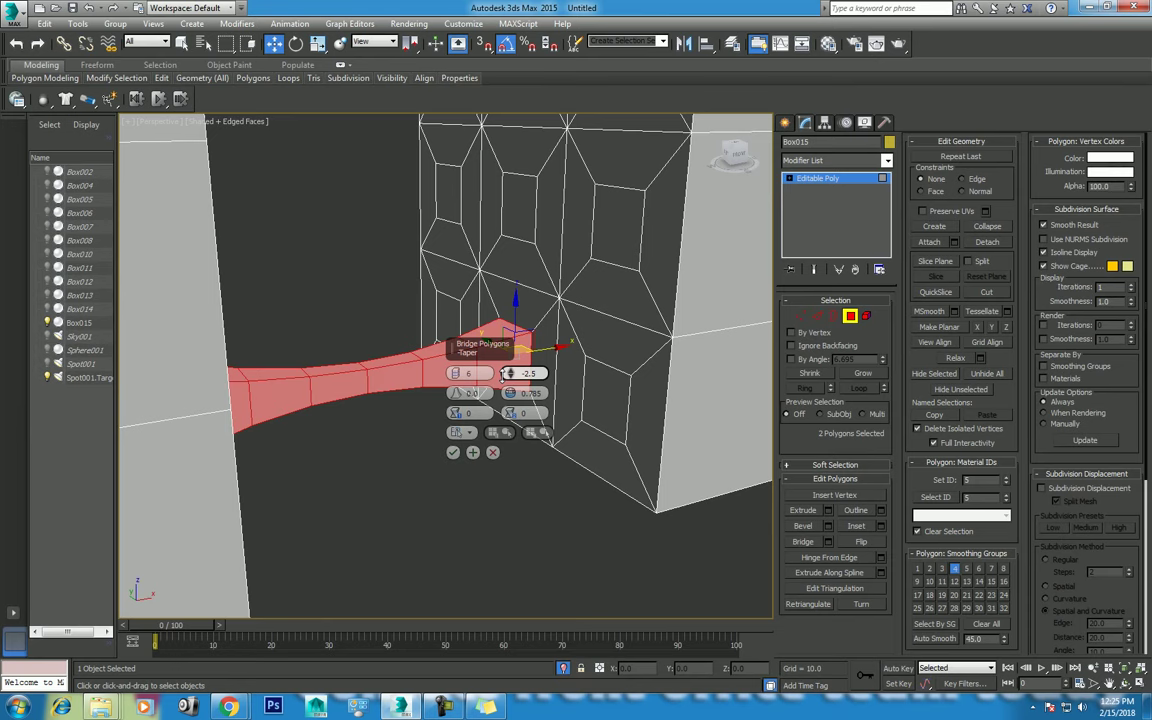
{"action": "left_click_drag", "start_coordinate": [503, 375], "coordinate": [495, 369]}
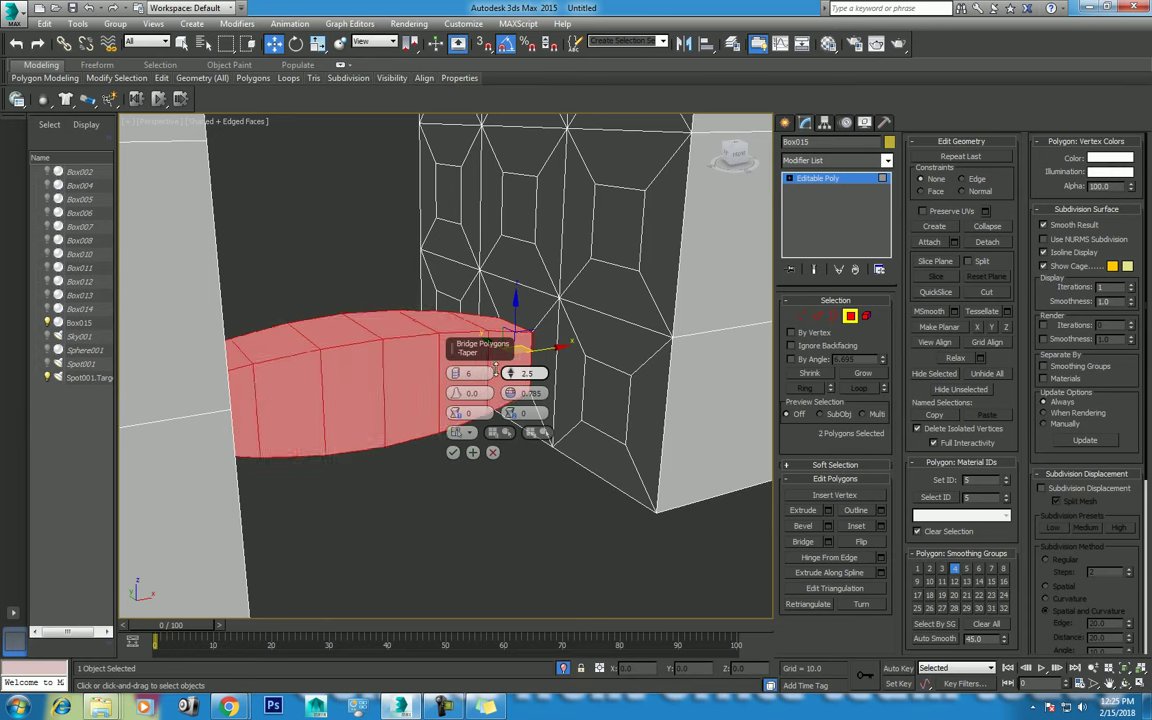
{"action": "left_click", "coordinate": [453, 452]}
{"action": "left_click", "coordinate": [448, 197]}
Select a polygon on the left box's inner face and bridge it to the right box
{"action": "left_click", "coordinate": [1110, 683]}
{"action": "left_click_drag", "start_coordinate": [373, 343], "coordinate": [379, 374]}
{"action": "right_click", "coordinate": [379, 374]}
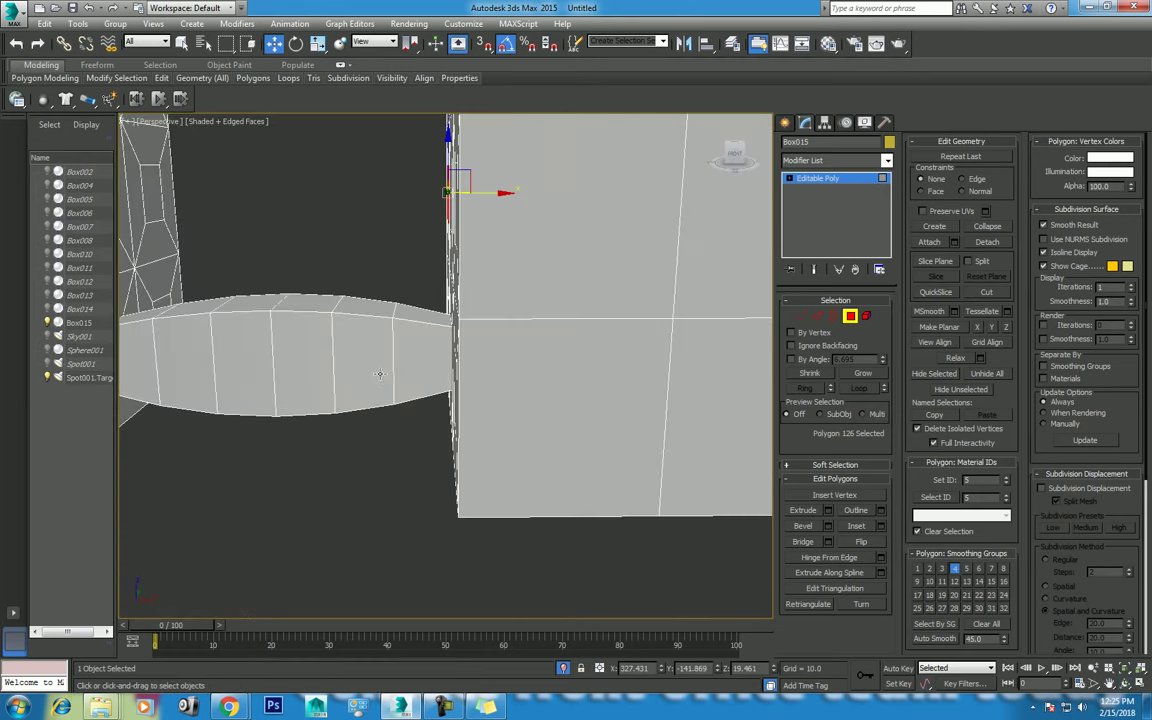
{"action": "left_click", "coordinate": [152, 186], "text": "ctrl"}
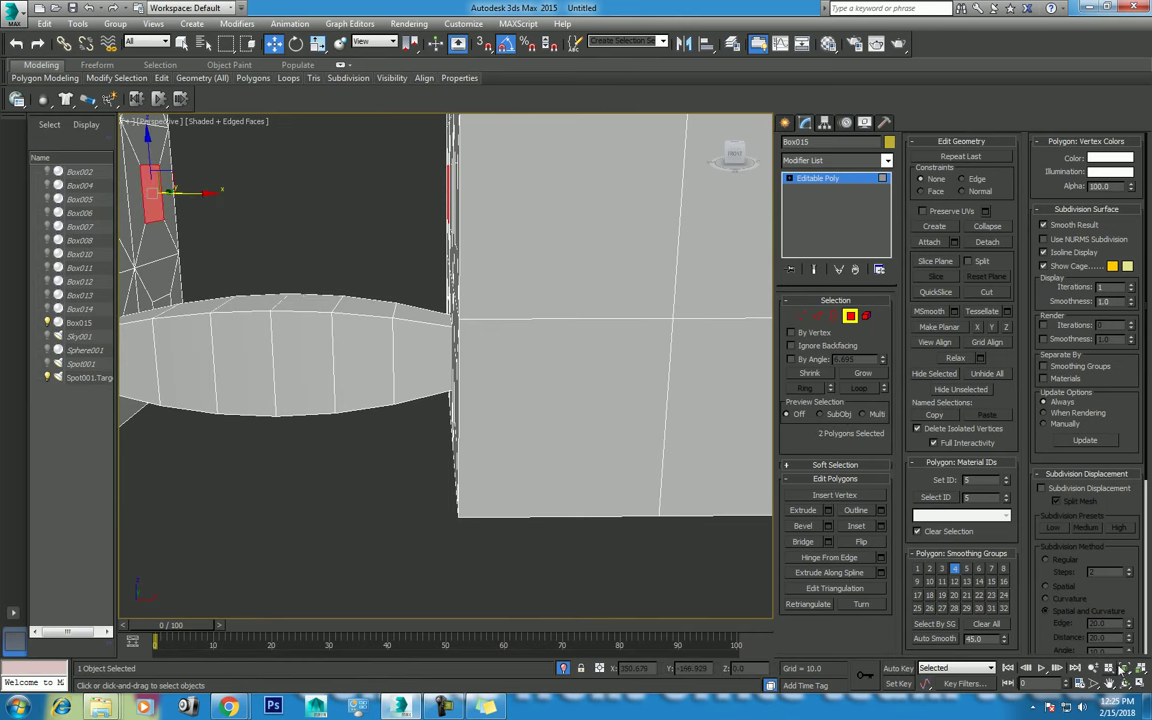
{"action": "left_click", "coordinate": [1124, 683]}
{"action": "mouse_move", "coordinate": [446, 349]}
{"action": "left_mouse_down"}
{"action": "mouse_move", "coordinate": [445, 337]}
{"action": "mouse_move", "coordinate": [496, 391]}
{"action": "mouse_move", "coordinate": [458, 355]}
{"action": "mouse_move", "coordinate": [491, 364]}
{"action": "left_mouse_up"}
{"action": "right_click", "coordinate": [491, 364]}
{"action": "right_click", "coordinate": [415, 277]}
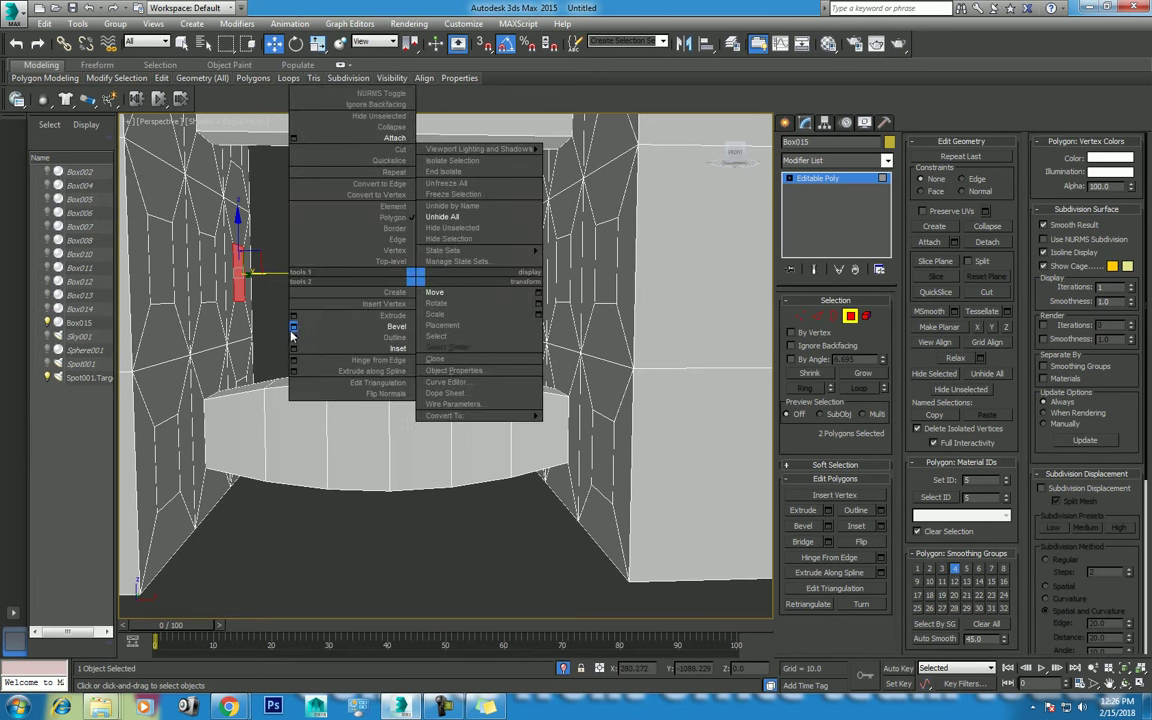
{"action": "left_click", "coordinate": [828, 541]}
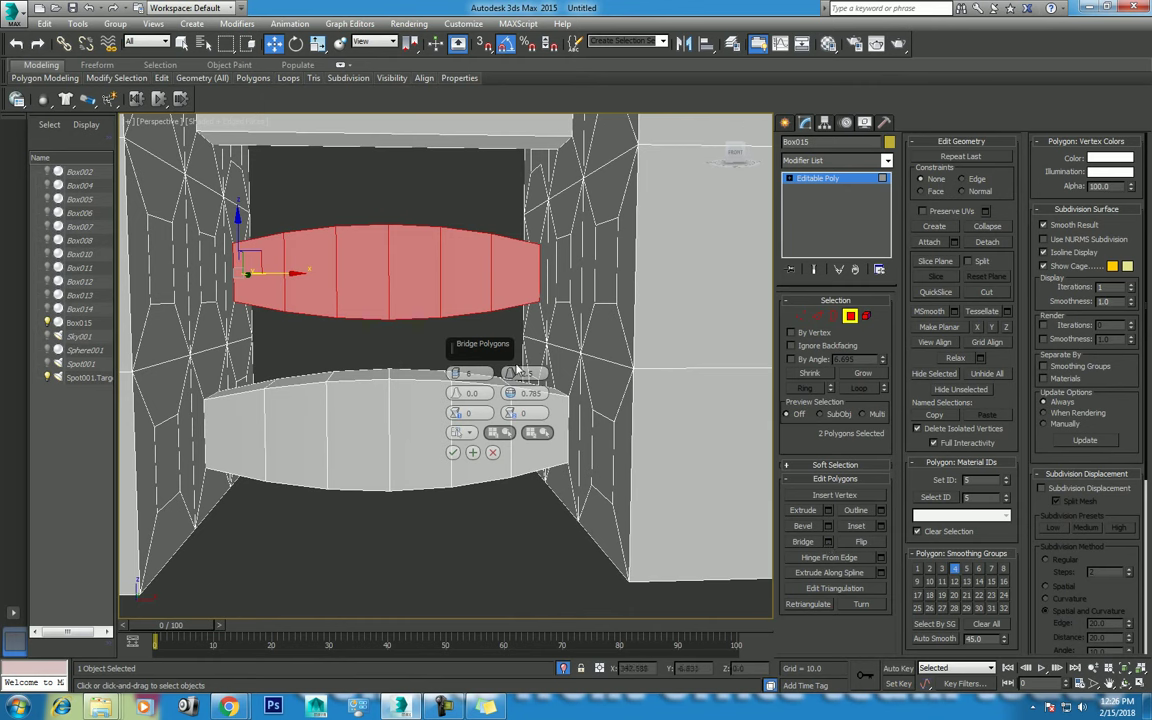
Shape the bridge into a bulging tube with taper 3.0 and bias 39, and commit it
{"action": "mouse_move", "coordinate": [512, 373]}
{"action": "left_mouse_down"}
{"action": "mouse_move", "coordinate": [485, 392]}
{"action": "mouse_move", "coordinate": [456, 212]}
{"action": "left_mouse_up"}
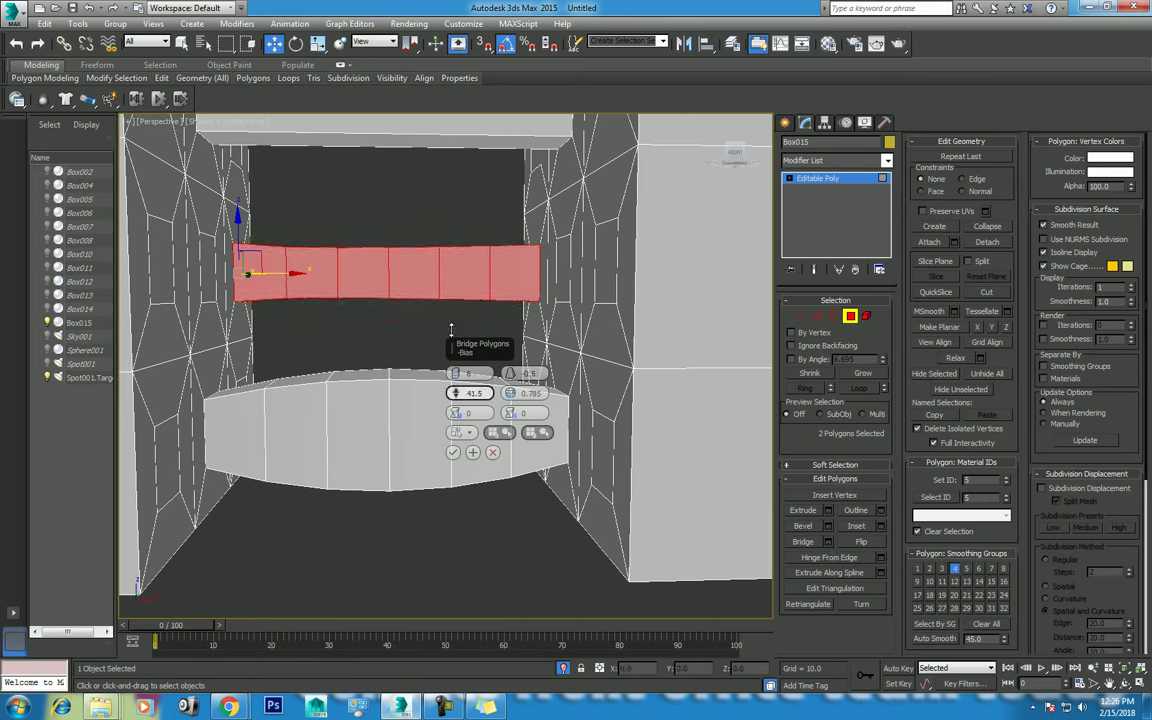
{"action": "mouse_move", "coordinate": [469, 265]}
{"action": "left_mouse_down"}
{"action": "mouse_move", "coordinate": [455, 385]}
{"action": "mouse_move", "coordinate": [457, 350]}
{"action": "mouse_move", "coordinate": [477, 573]}
{"action": "left_mouse_up"}
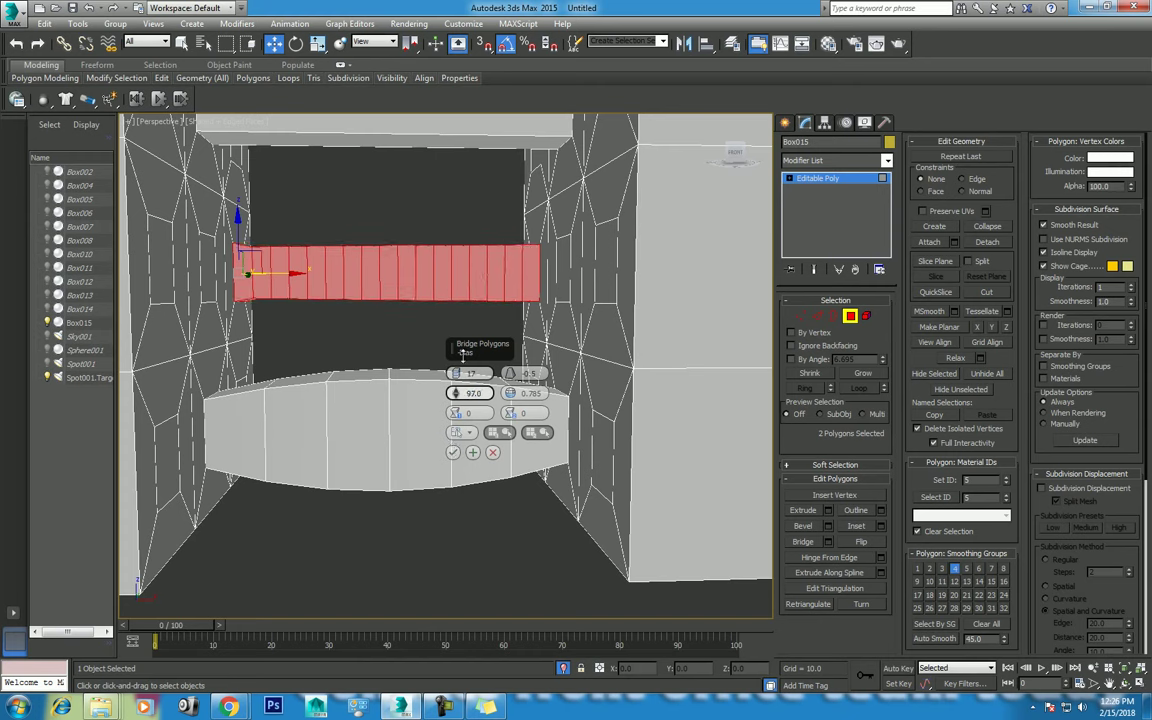
{"action": "left_click_drag", "start_coordinate": [477, 573], "coordinate": [463, 465]}
{"action": "left_click_drag", "start_coordinate": [509, 373], "coordinate": [509, 345]}
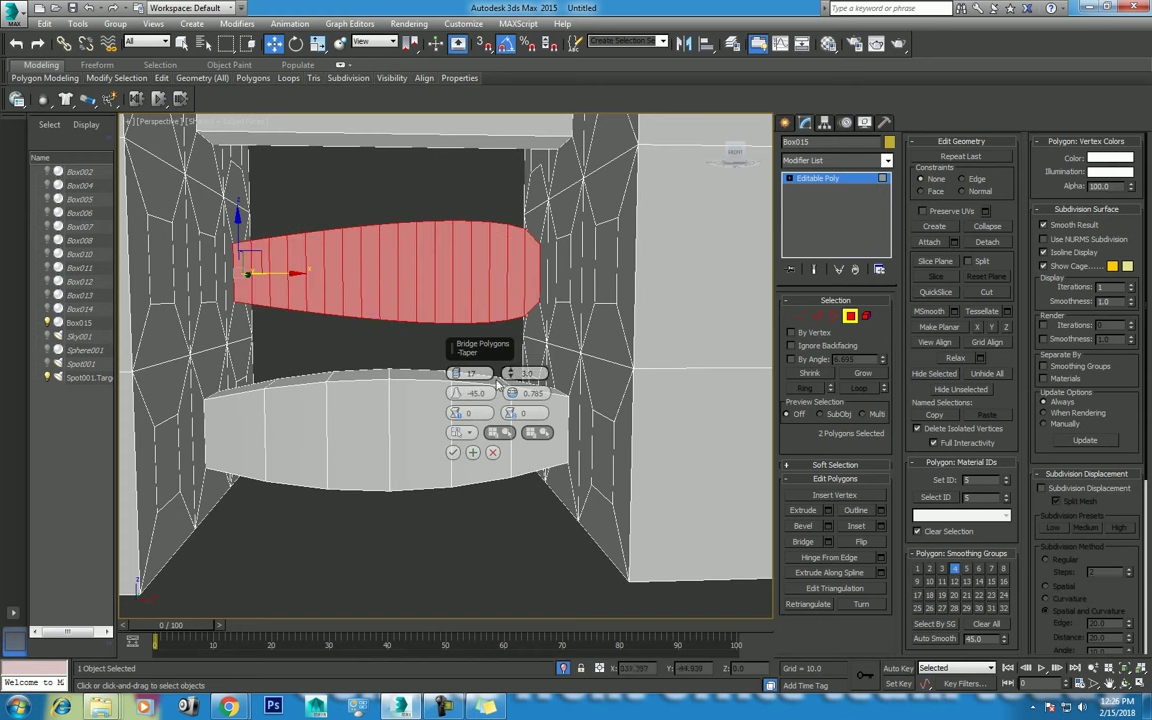
{"action": "left_click_drag", "start_coordinate": [458, 398], "coordinate": [441, 276]}
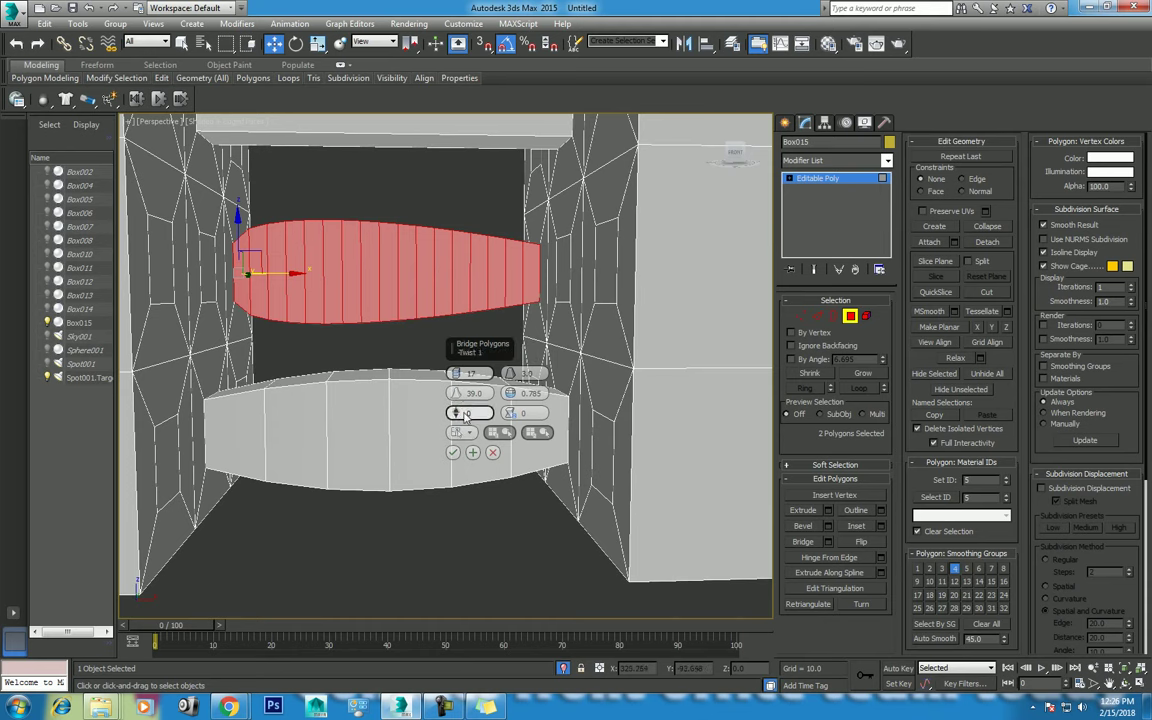
{"action": "left_click", "coordinate": [453, 452]}
Frame both boxes and select the narrow face on the right column
{"action": "scroll", "coordinate": [593, 336], "scroll_direction": "down", "scroll_amount": 4}
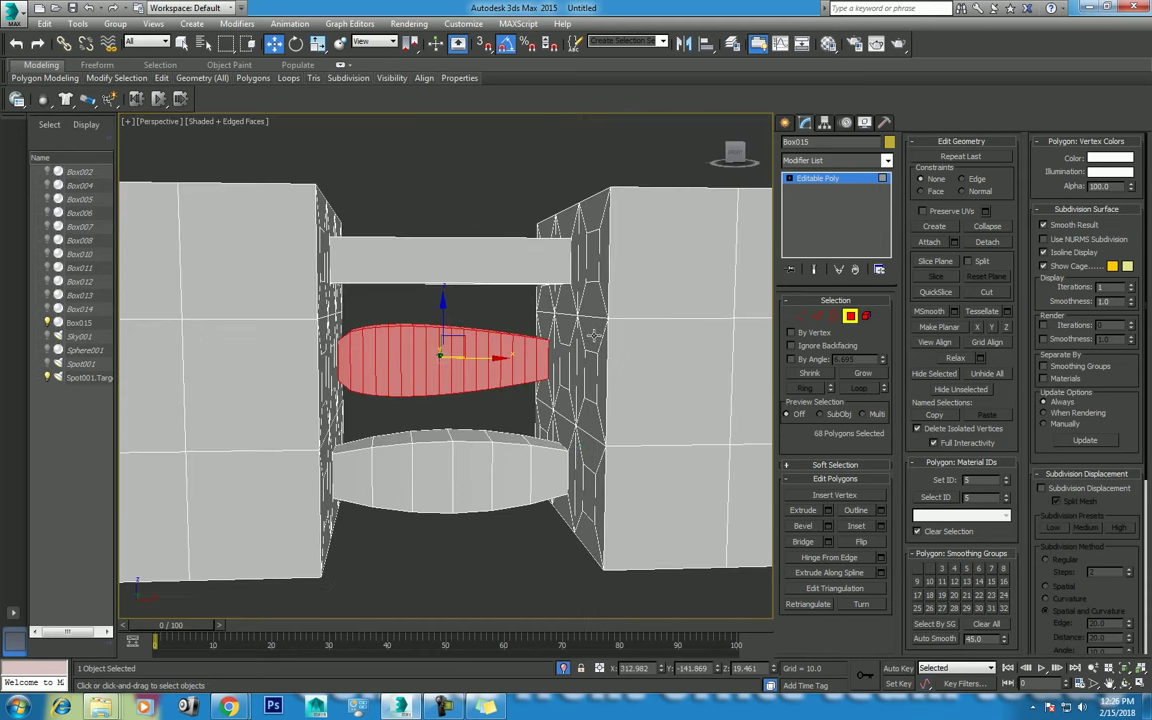
{"action": "middle_click_drag", "start_coordinate": [590, 331], "coordinate": [564, 366]}
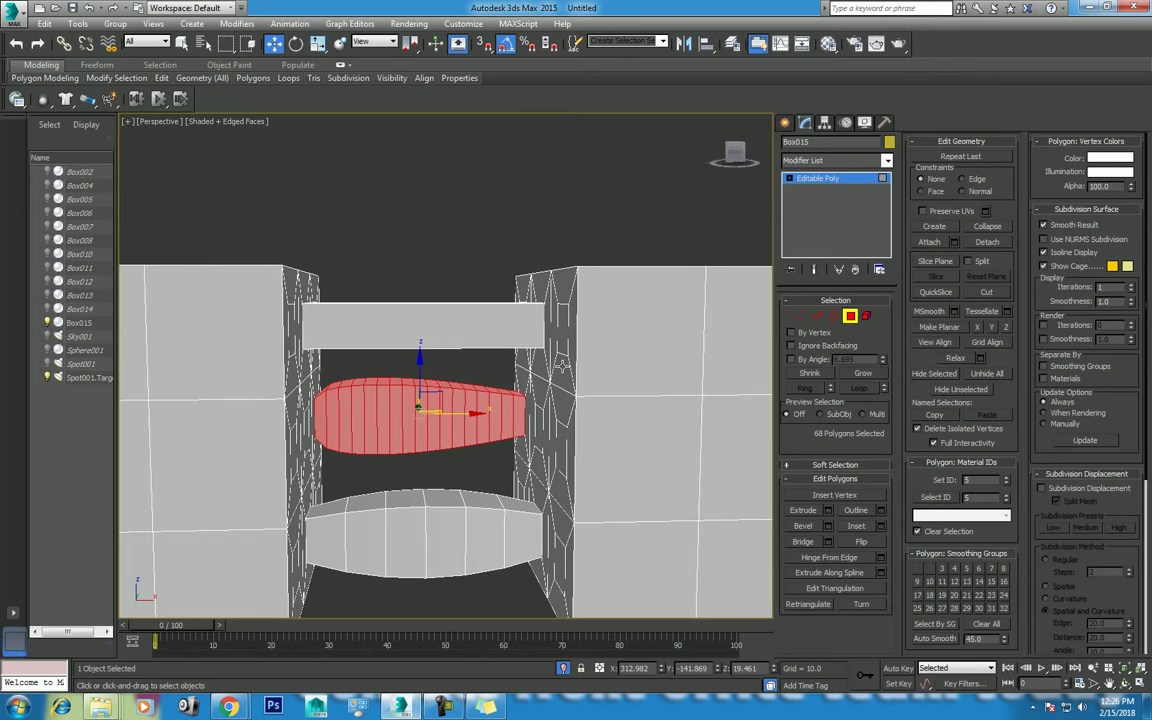
{"action": "left_click", "coordinate": [557, 334]}
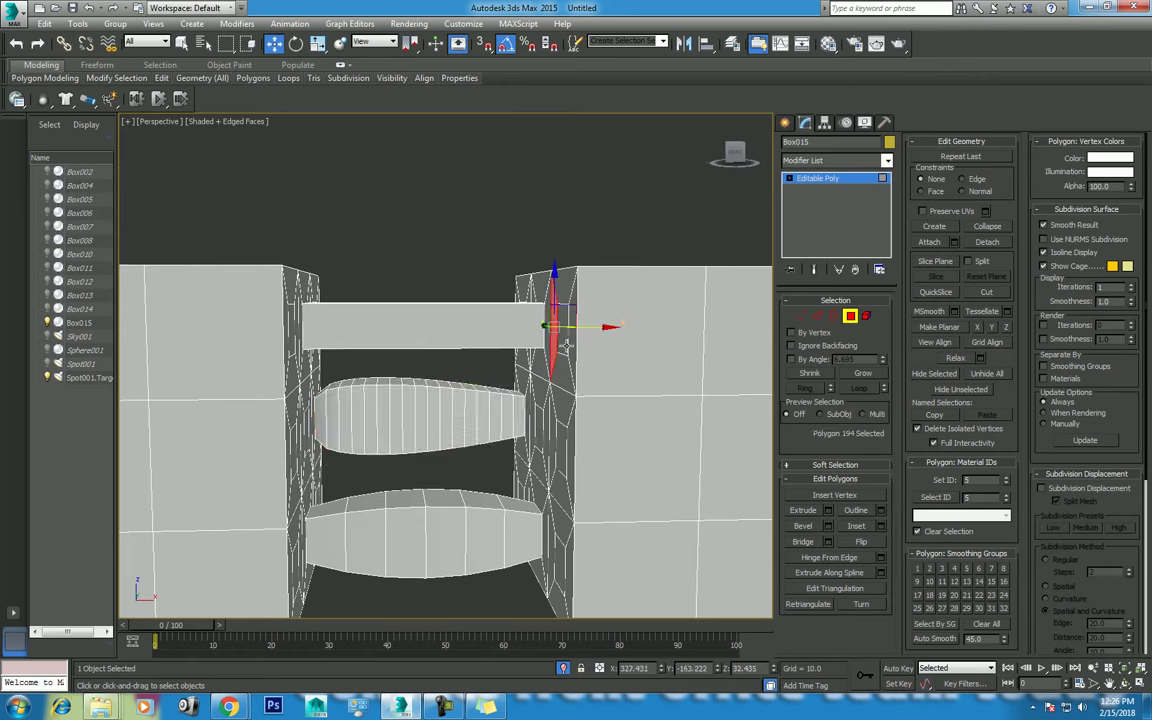
Select the narrow faces on both columns and bridge them
{"action": "left_click", "coordinate": [288, 330], "text": "ctrl"}
{"action": "left_click", "coordinate": [288, 326], "text": "alt"}
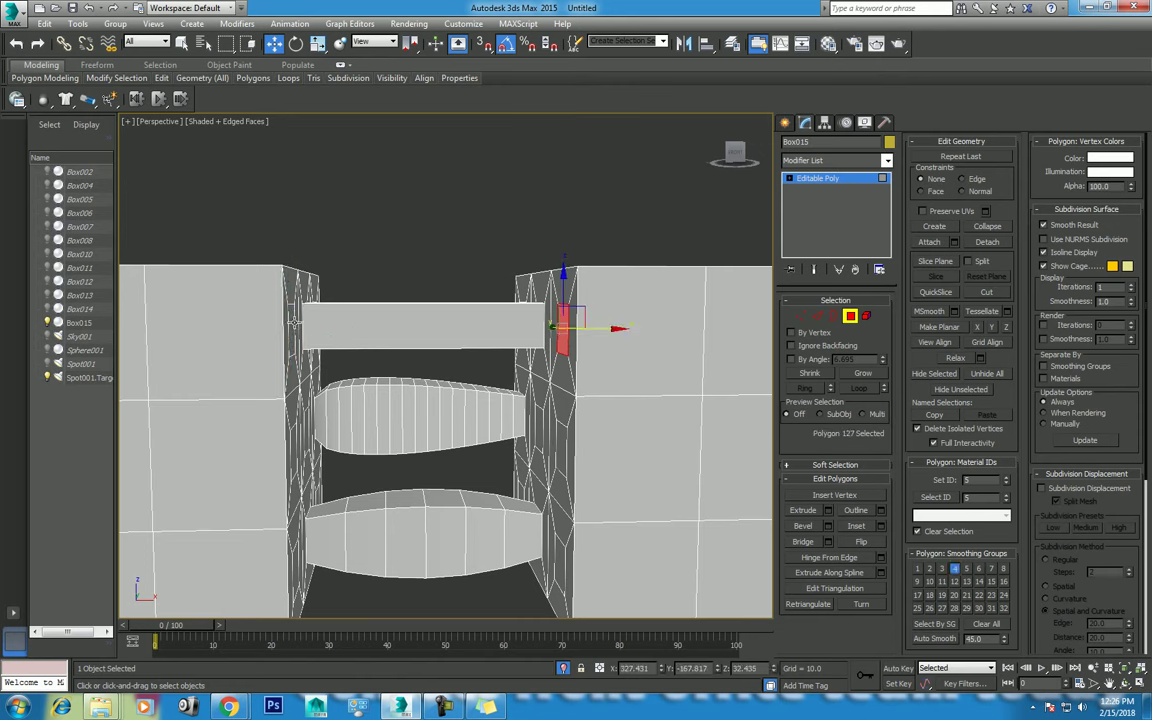
{"action": "left_click", "coordinate": [294, 322], "text": "ctrl"}
{"action": "right_click", "coordinate": [471, 251]}
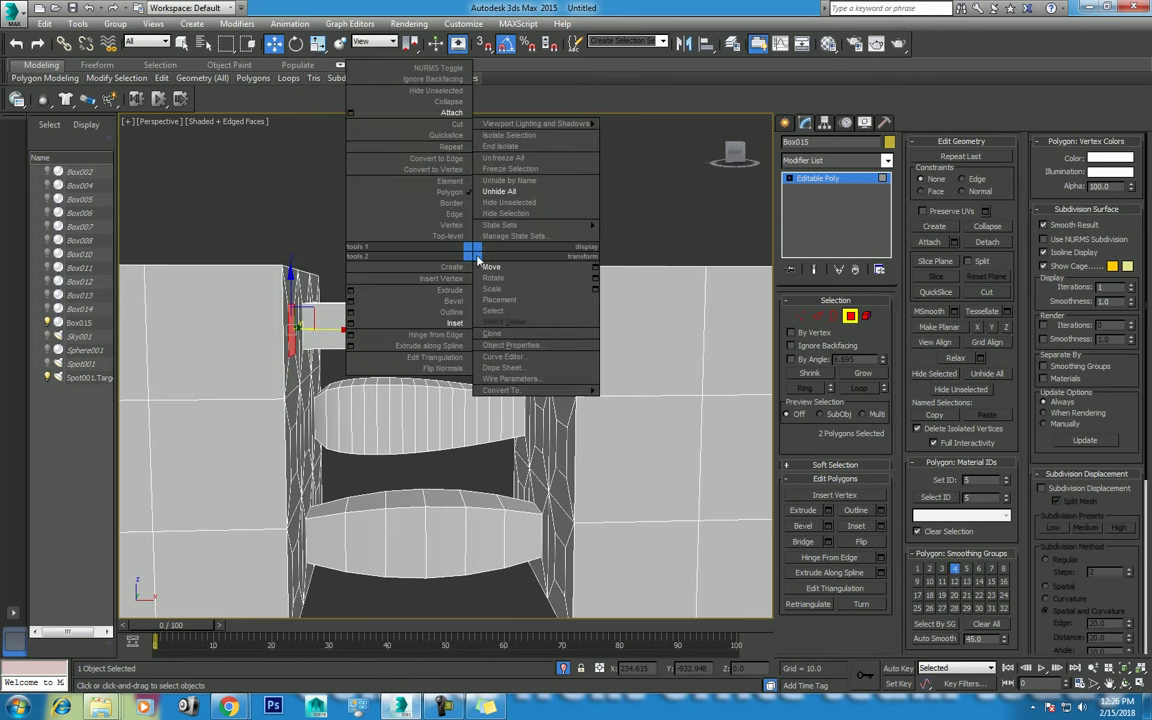
{"action": "left_click", "coordinate": [857, 467]}
{"action": "left_click", "coordinate": [828, 542]}
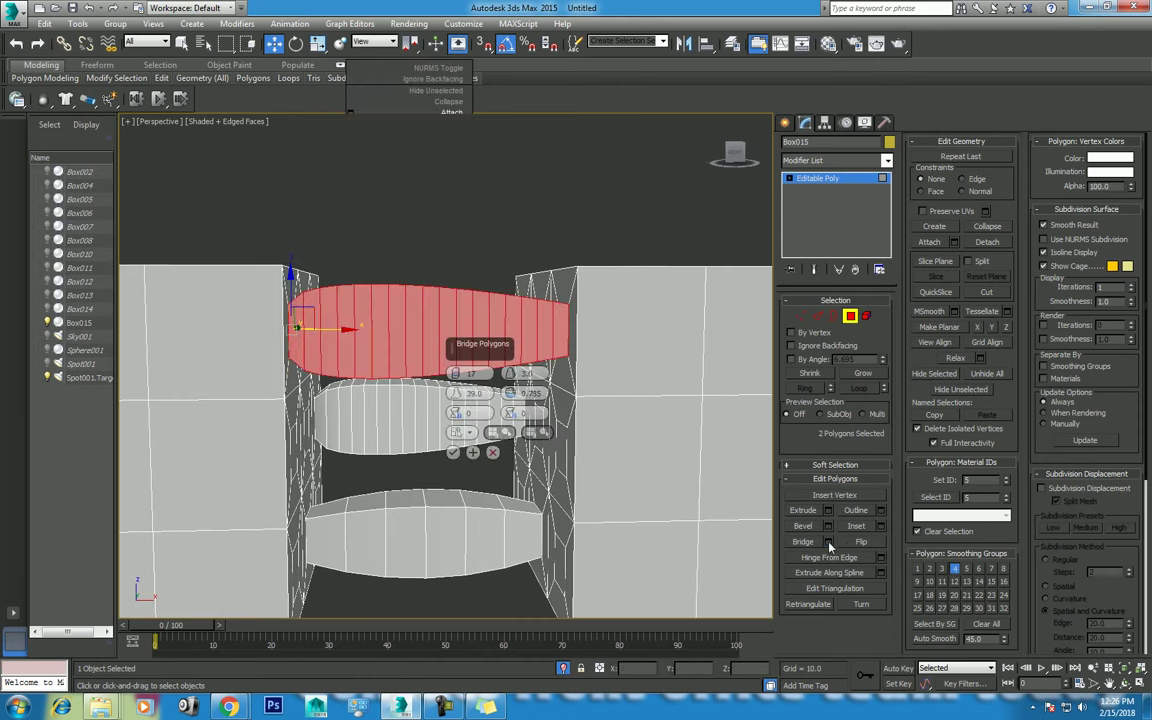
Twist the bridge, reset Taper and Smooth to 0.0, and commit it
{"action": "left_click_drag", "start_coordinate": [458, 414], "coordinate": [412, 372]}
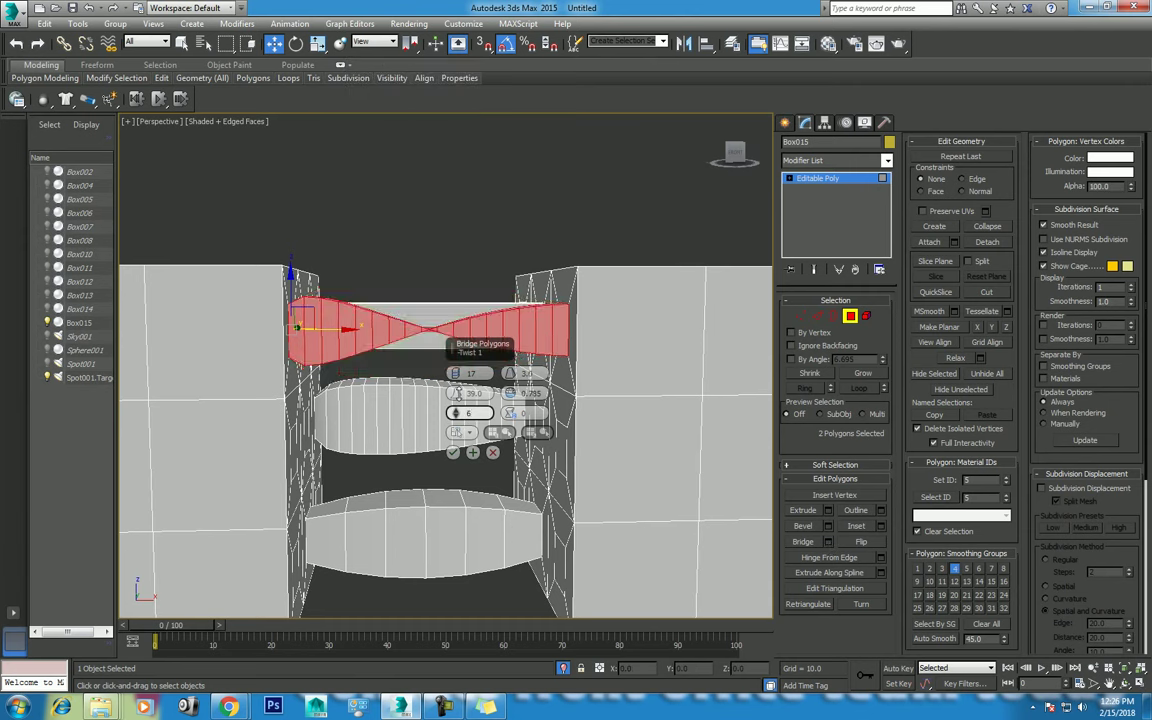
{"action": "left_click_drag", "start_coordinate": [456, 393], "coordinate": [458, 463]}
{"action": "right_click", "coordinate": [458, 463]}
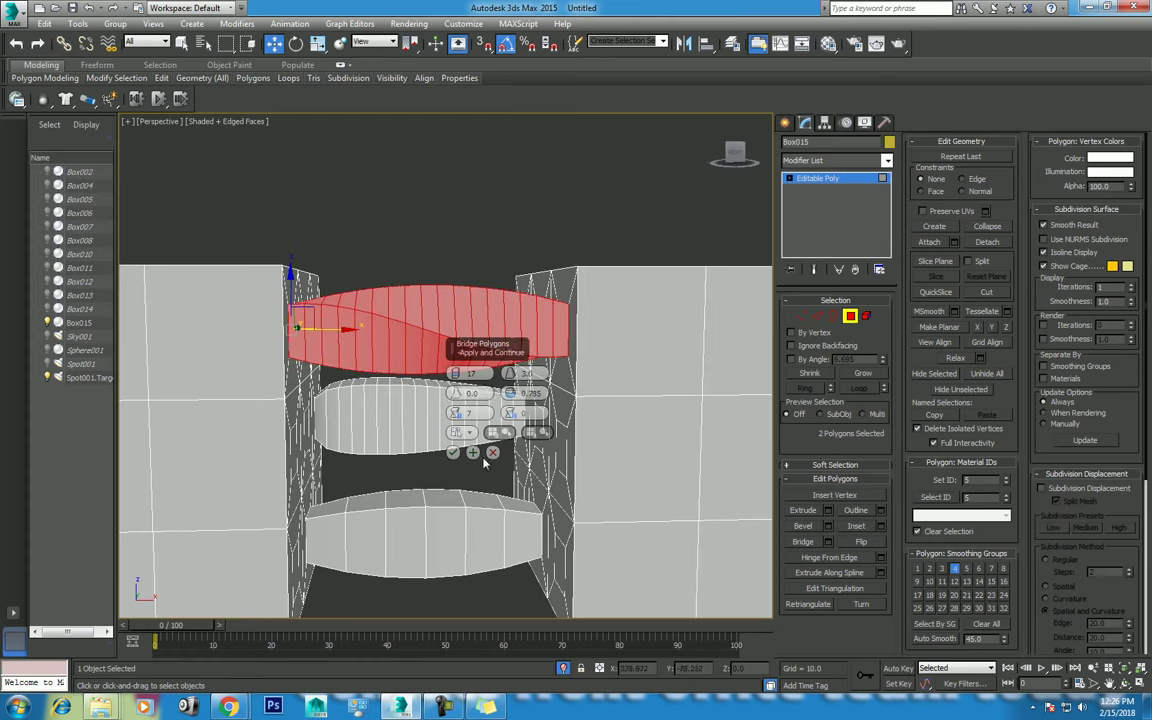
{"action": "right_click", "coordinate": [512, 394]}
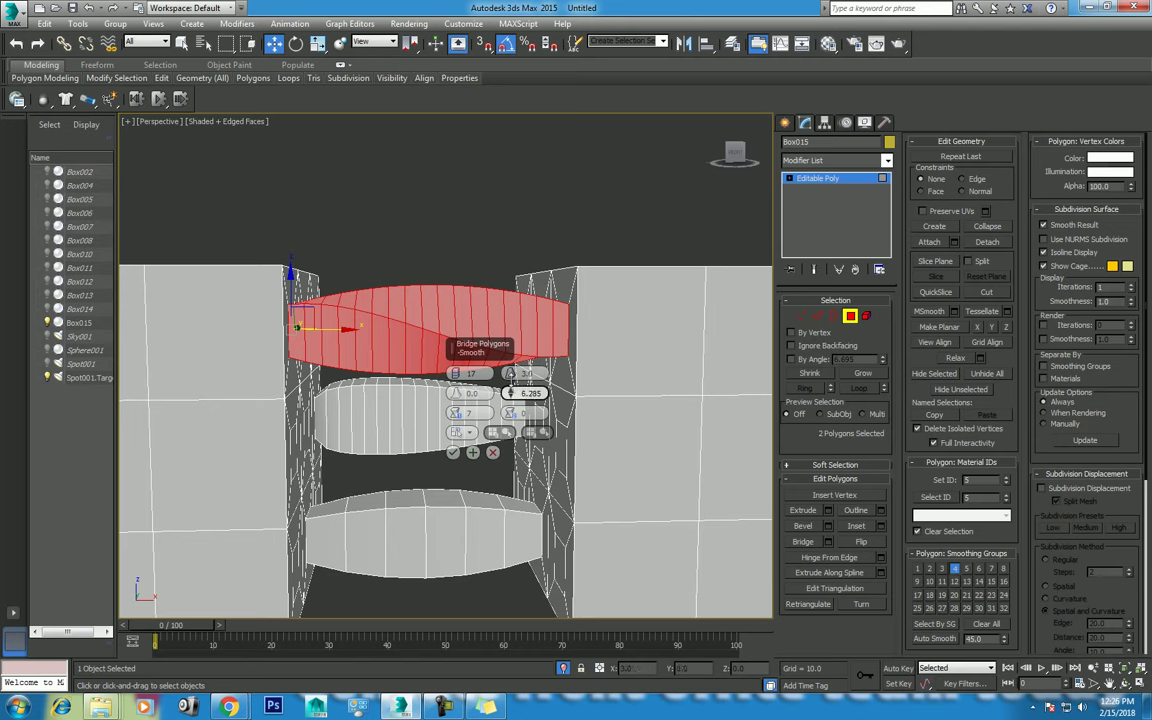
{"action": "mouse_move", "coordinate": [457, 421]}
{"action": "left_mouse_down"}
{"action": "mouse_move", "coordinate": [455, 391]}
{"action": "mouse_move", "coordinate": [458, 416]}
{"action": "mouse_move", "coordinate": [509, 409]}
{"action": "left_mouse_up"}
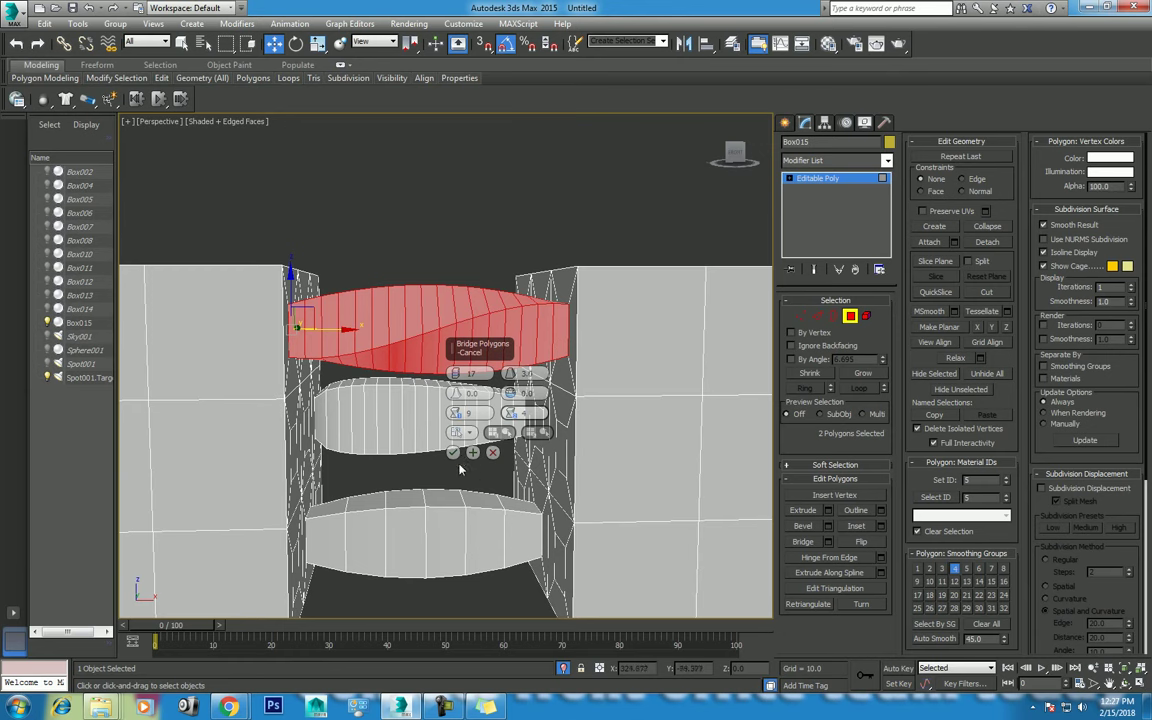
{"action": "left_click", "coordinate": [452, 453]}
{"action": "scroll", "coordinate": [426, 385], "scroll_direction": "down", "scroll_amount": 5}
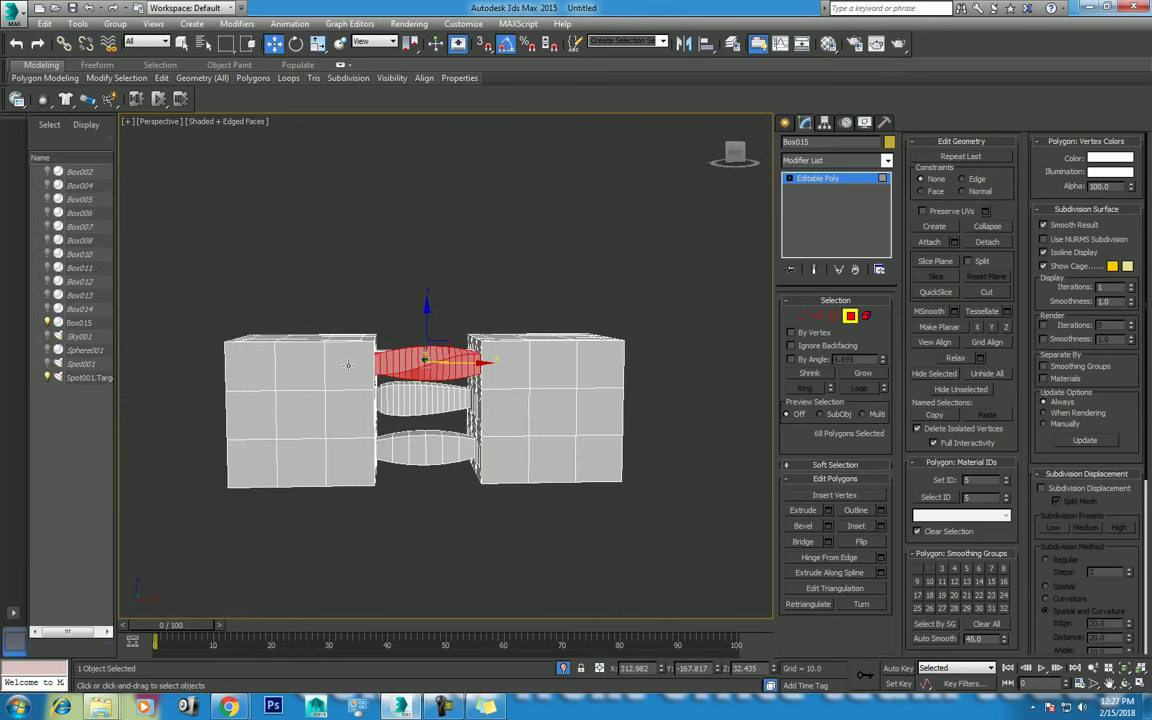
Orbit the perspective view to look down and zoom in on the two boxes
{"action": "key", "text": "f"}
{"action": "scroll", "coordinate": [478, 391], "scroll_direction": "up", "scroll_amount": 2}
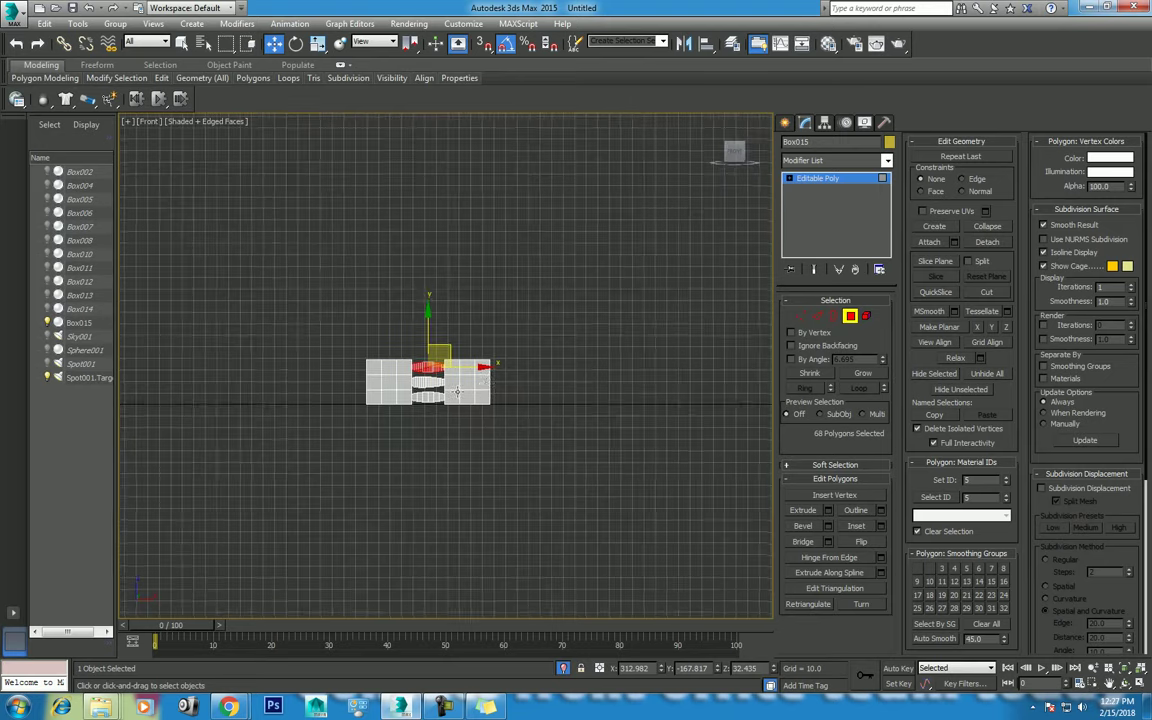
{"action": "scroll", "coordinate": [500, 430], "scroll_direction": "up", "scroll_amount": 1}
{"action": "key", "text": "p"}
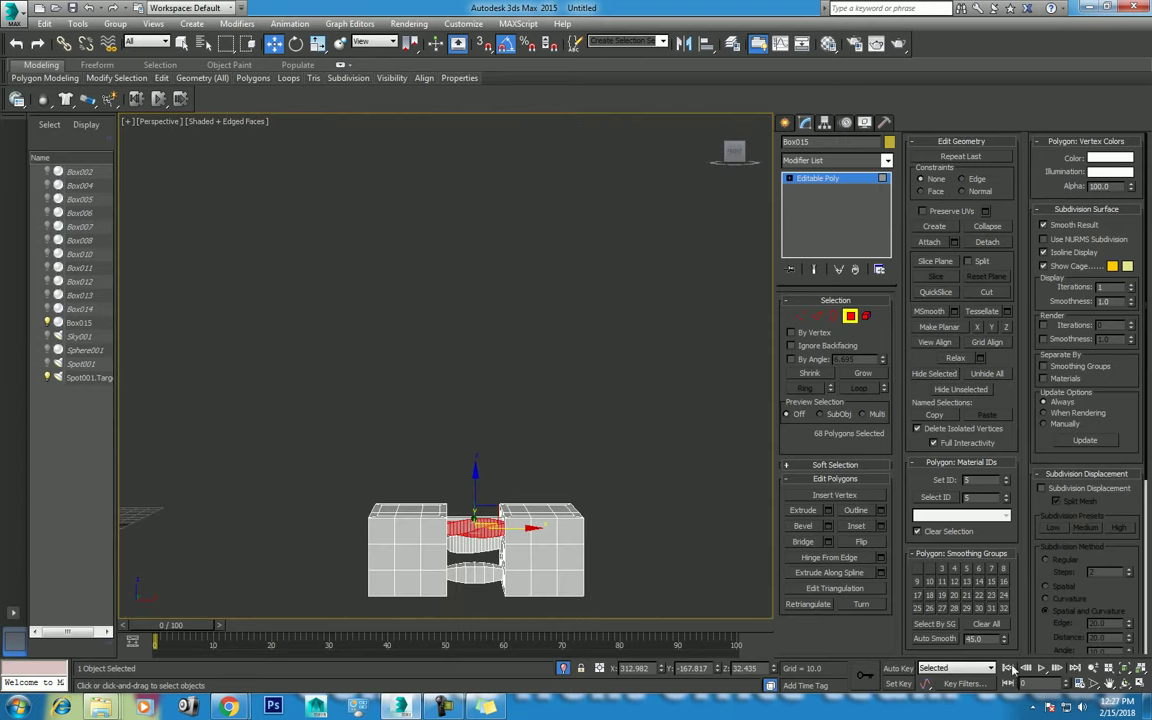
{"action": "mouse_move", "coordinate": [518, 442]}
{"action": "middle_mouse_down", "text": "alt"}
{"action": "mouse_move", "coordinate": [533, 476]}
{"action": "mouse_move", "coordinate": [400, 443]}
{"action": "middle_mouse_up", "text": "alt"}
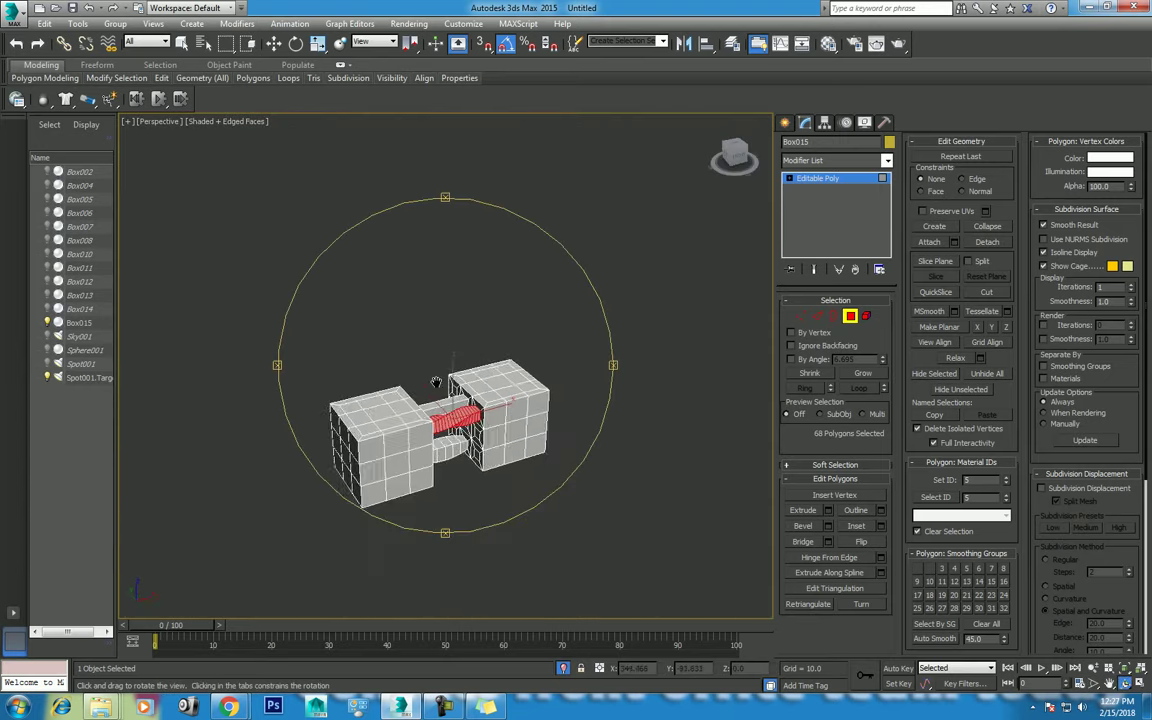
{"action": "key", "text": "w"}
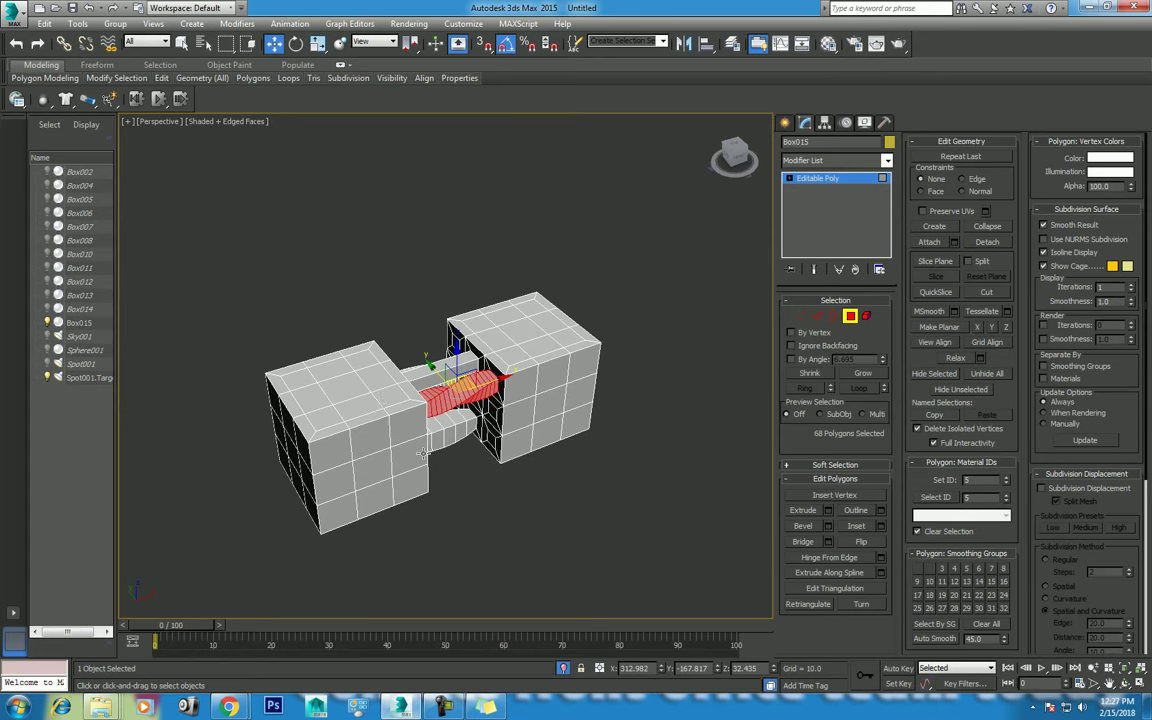
{"action": "scroll", "coordinate": [435, 449], "scroll_direction": "up", "scroll_amount": 3}
{"action": "middle_click_drag", "start_coordinate": [435, 449], "coordinate": [474, 375]}
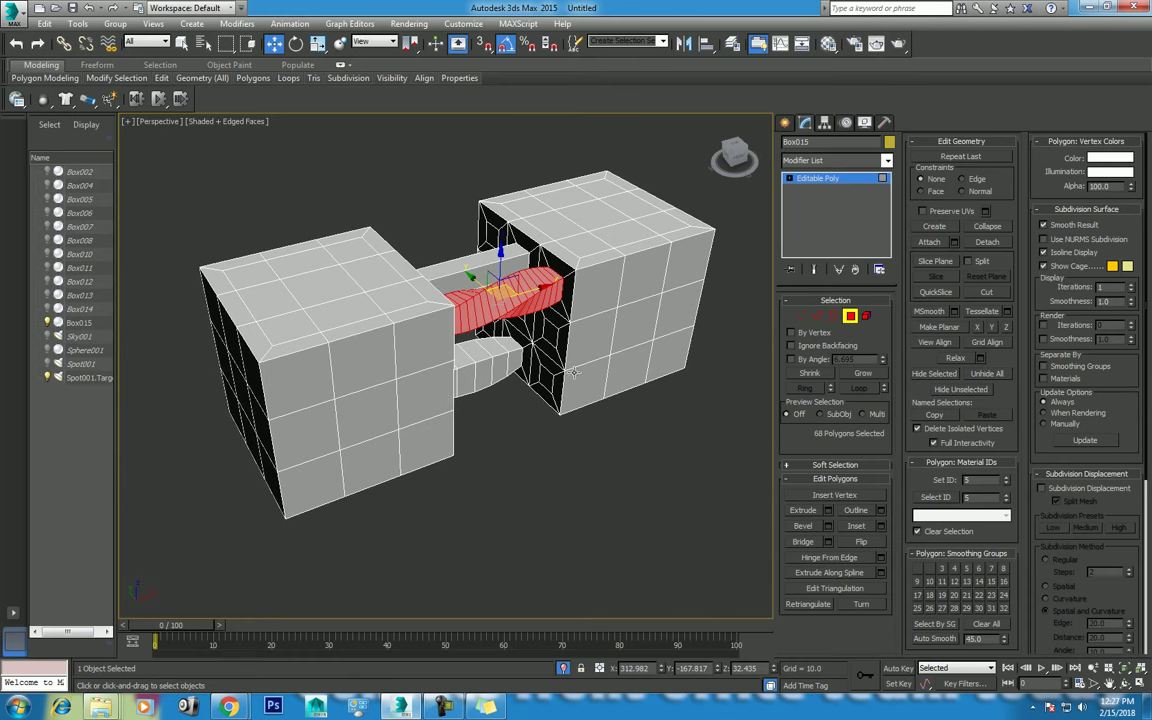
Switch to object level and then back to Polygon editing
{"action": "right_click", "coordinate": [545, 265]}
{"action": "left_click", "coordinate": [520, 253]}
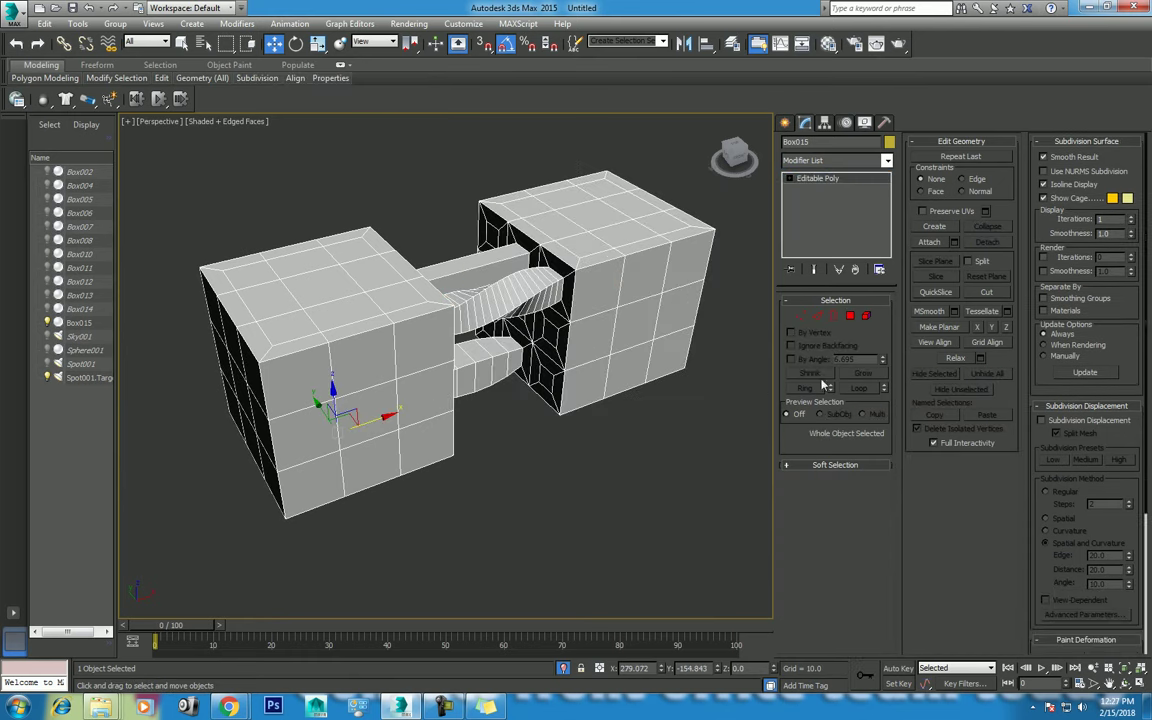
{"action": "left_click", "coordinate": [849, 318]}
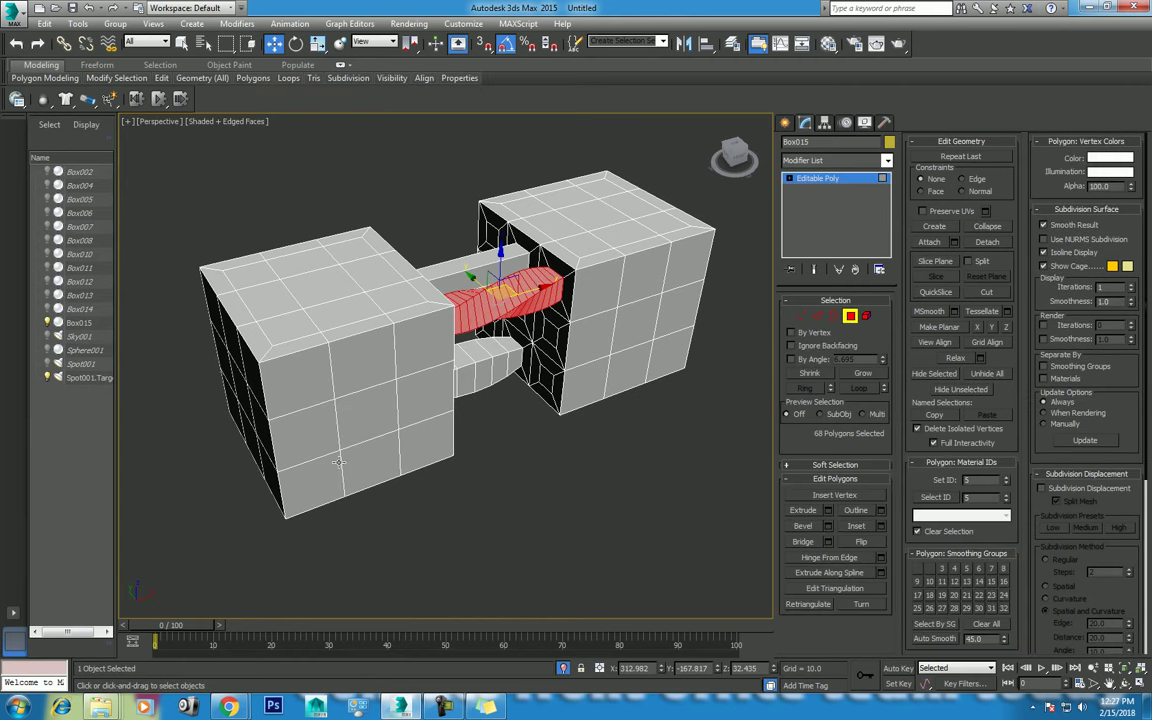
Bridge an upper and a lower front polygon of the left box into a tunnel
{"action": "left_click", "coordinate": [383, 423]}
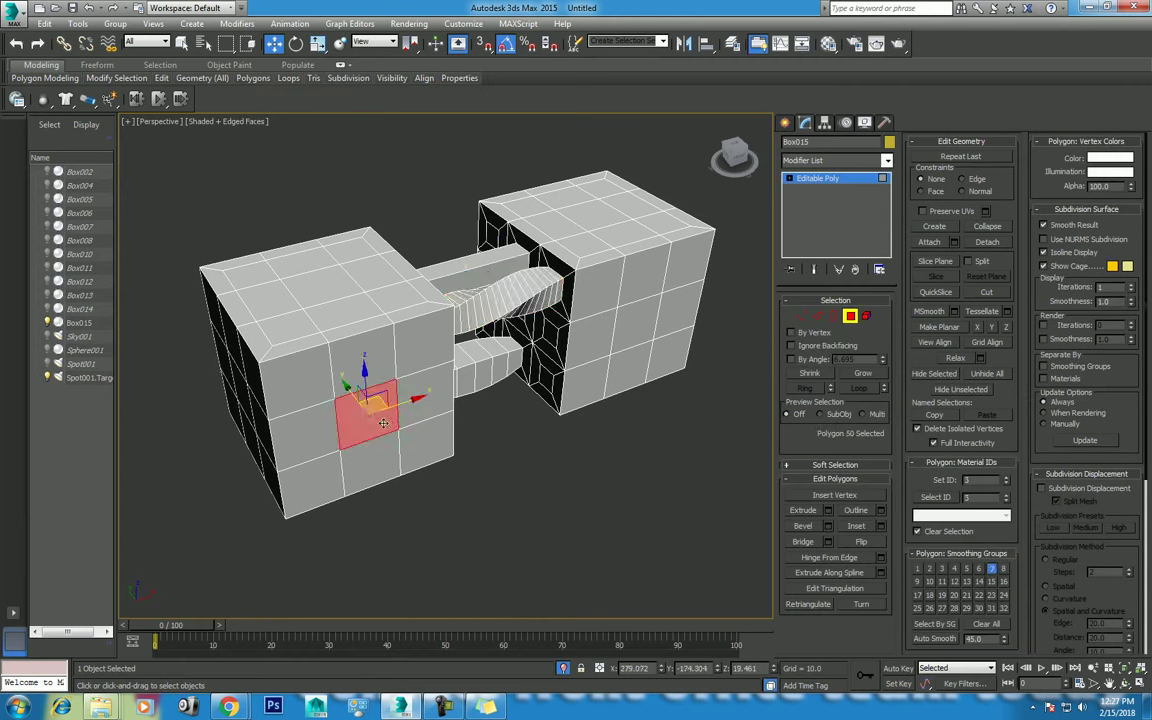
{"action": "left_click", "coordinate": [313, 433], "text": "ctrl"}
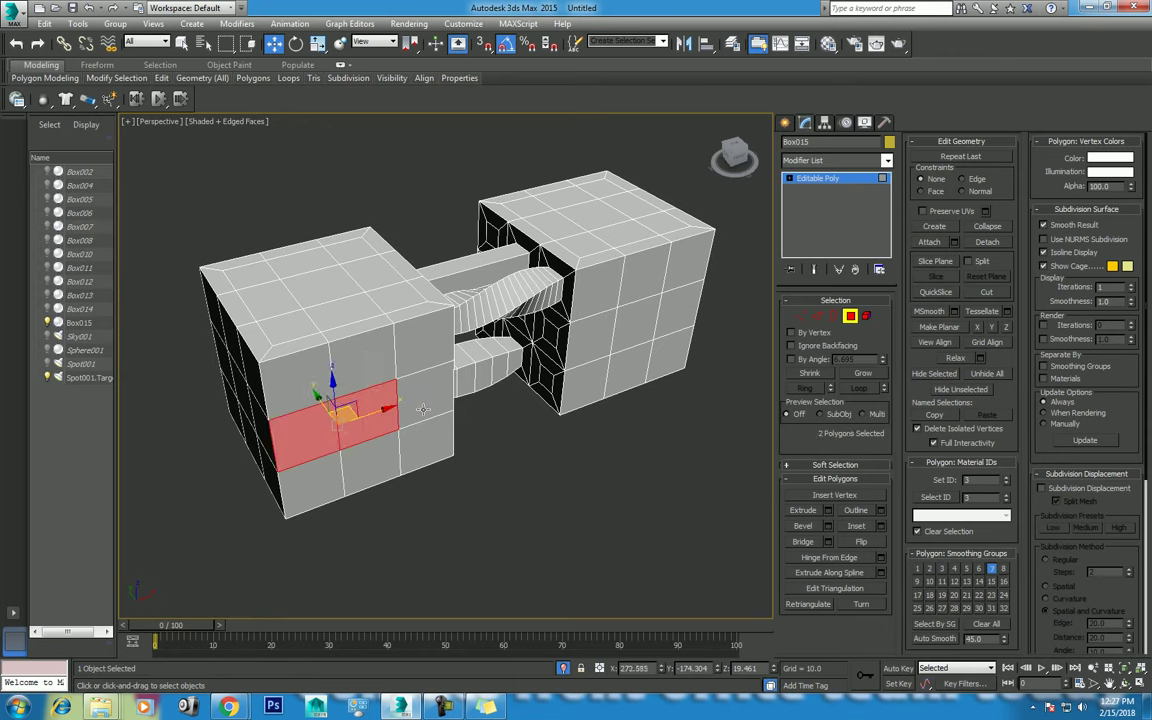
{"action": "left_click", "coordinate": [374, 403]}
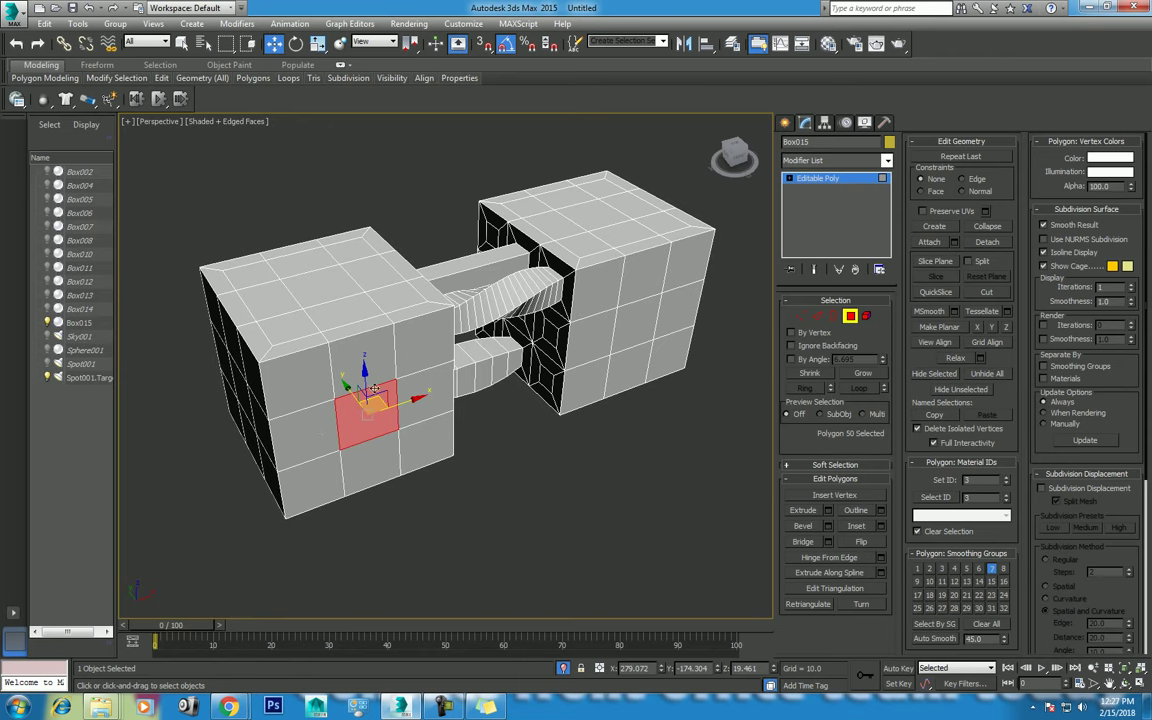
{"action": "key", "text": "ctrl+d"}
{"action": "left_click", "coordinate": [369, 371]}
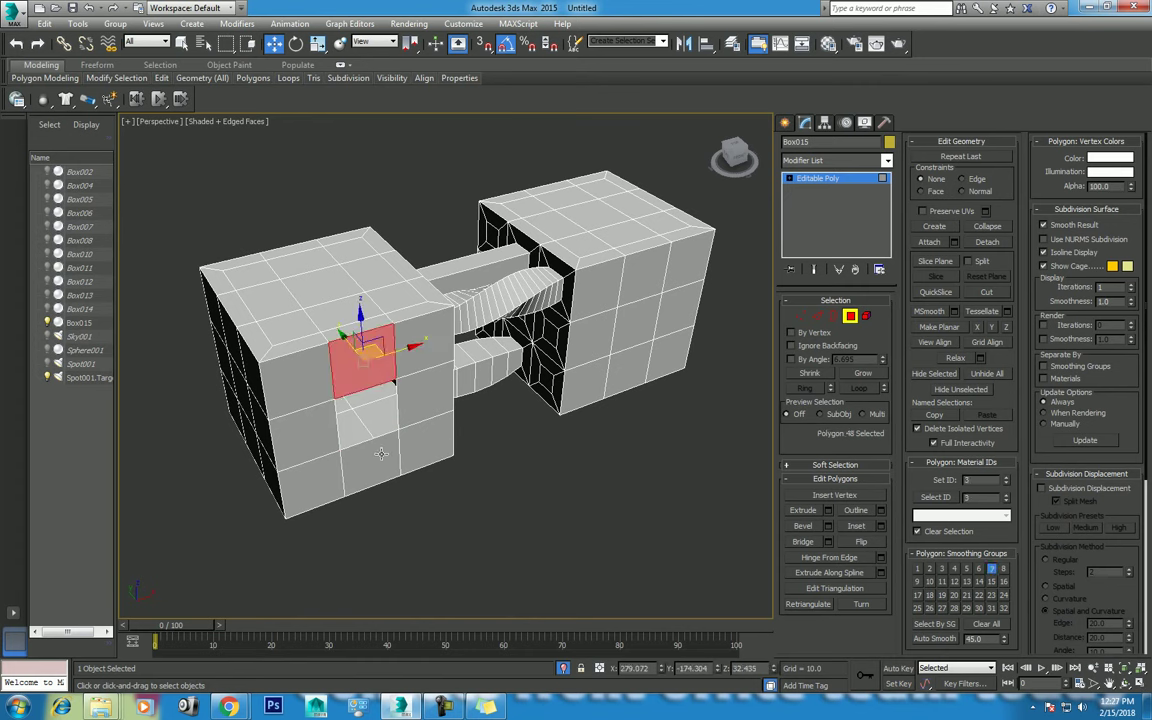
{"action": "left_click", "coordinate": [381, 457], "text": "ctrl"}
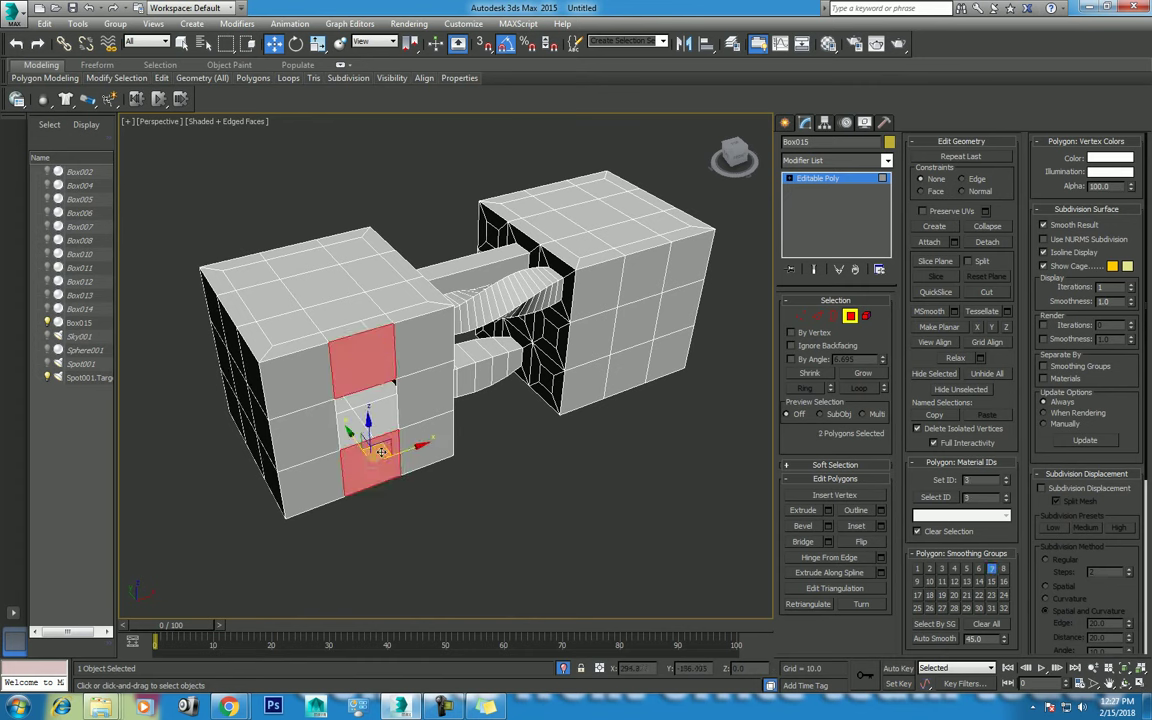
{"action": "key", "text": "shift+b"}
Bridge two inner edges of the tunnel opening, filling the gap with a new polygon
{"action": "left_click", "coordinate": [819, 318]}
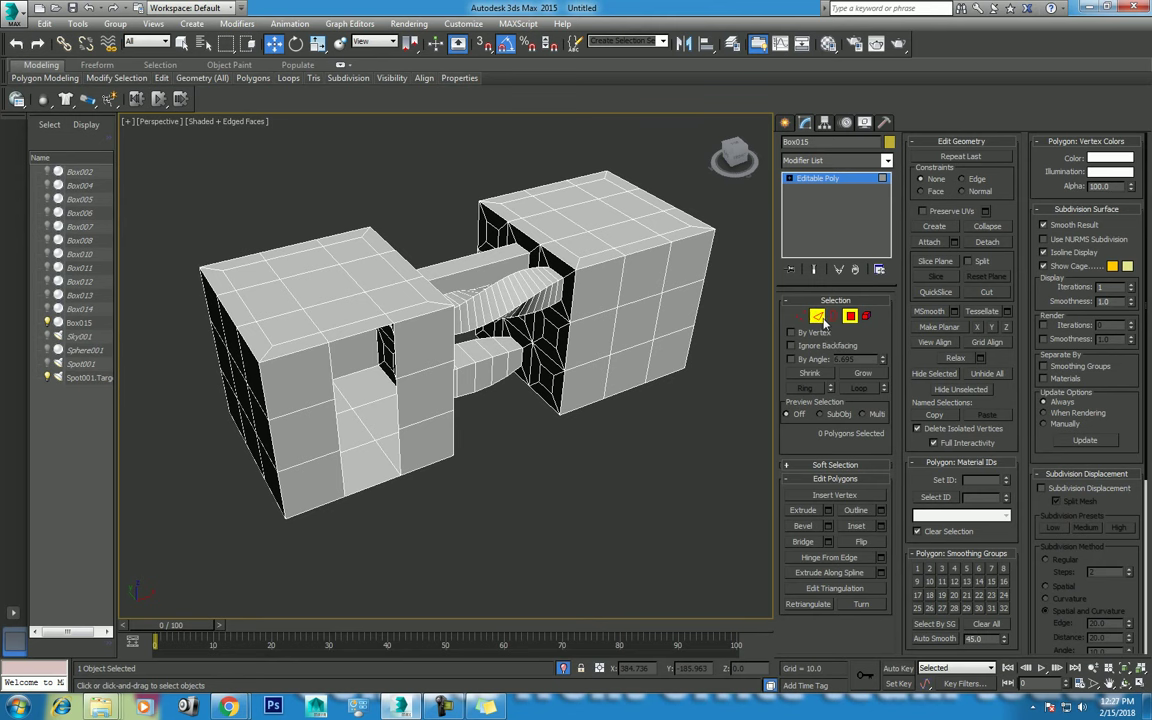
{"action": "left_click", "coordinate": [330, 350]}
{"action": "left_click", "coordinate": [395, 352], "text": "ctrl"}
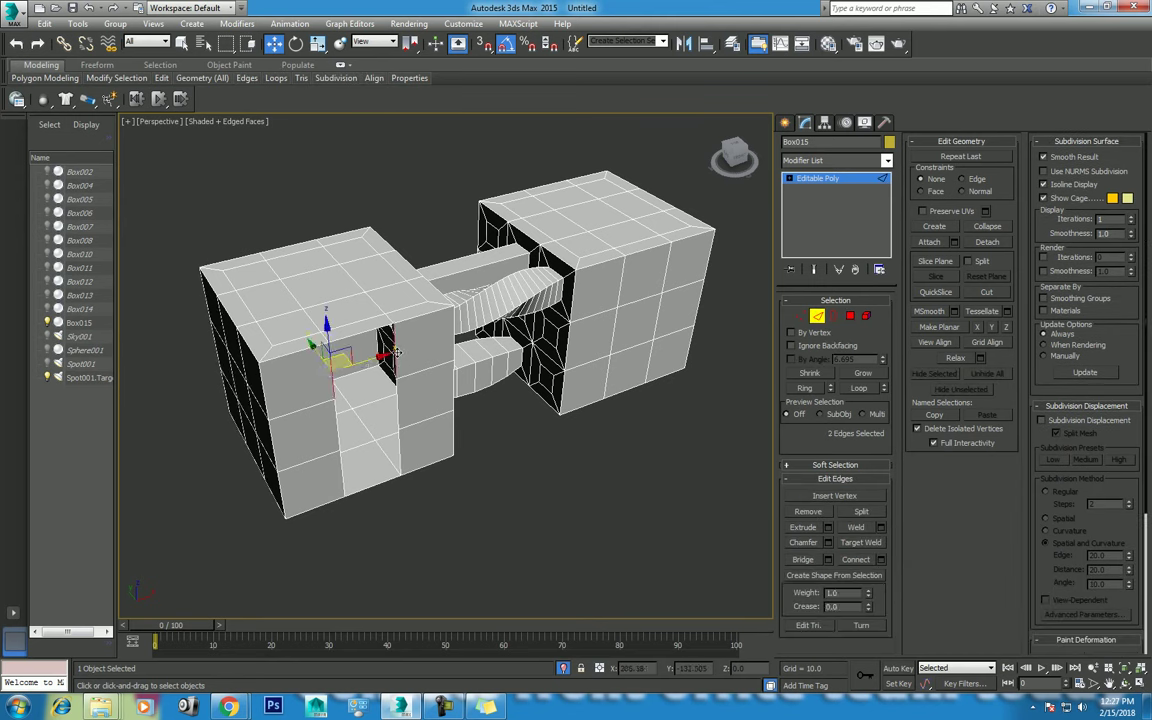
{"action": "left_click", "coordinate": [827, 561]}
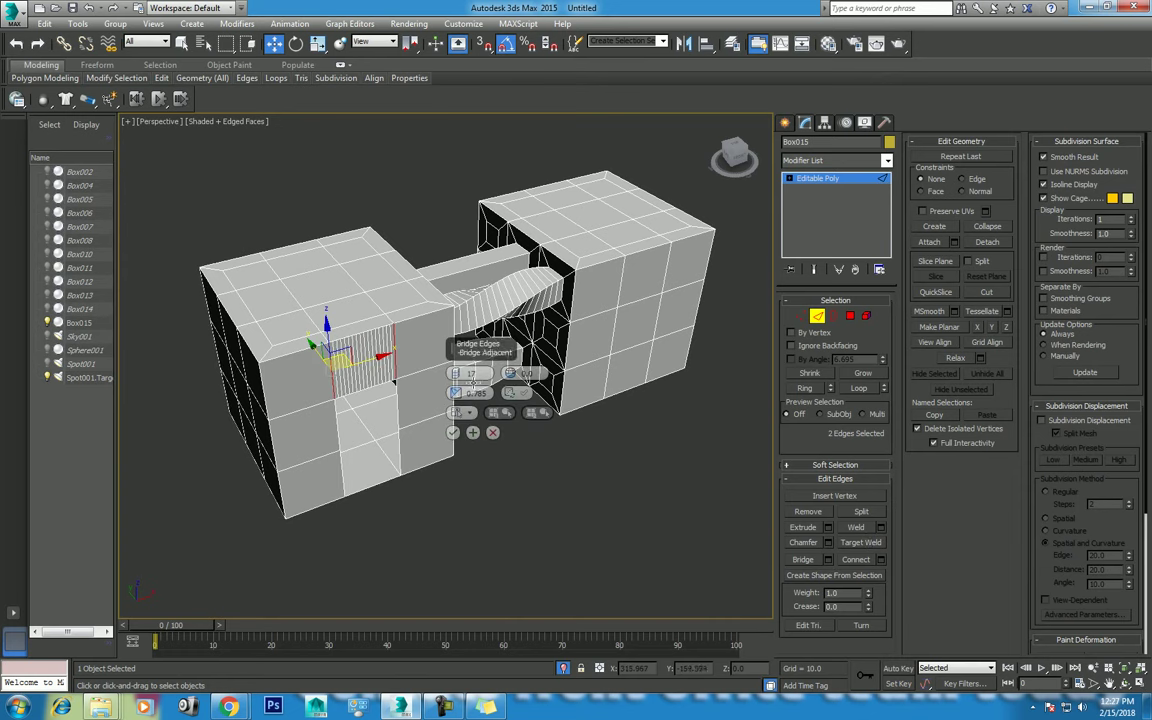
{"action": "left_click", "coordinate": [453, 432]}
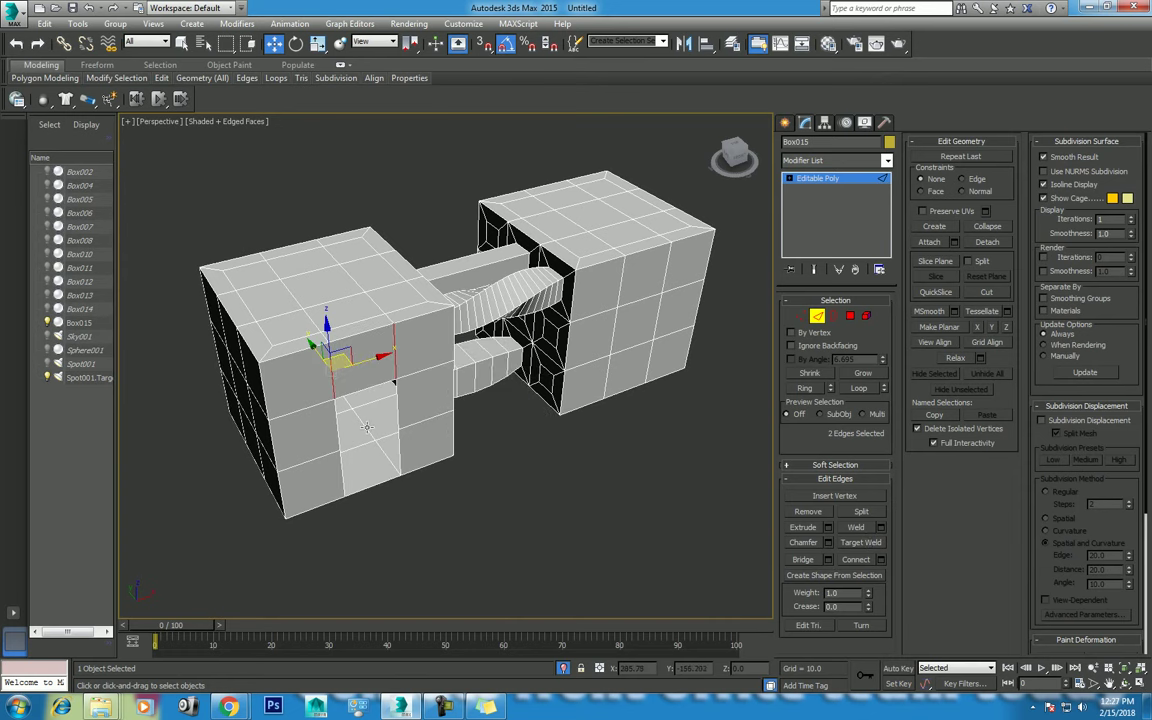
{"action": "scroll", "coordinate": [394, 430], "scroll_direction": "up", "scroll_amount": 3}
{"action": "key", "text": "4"}
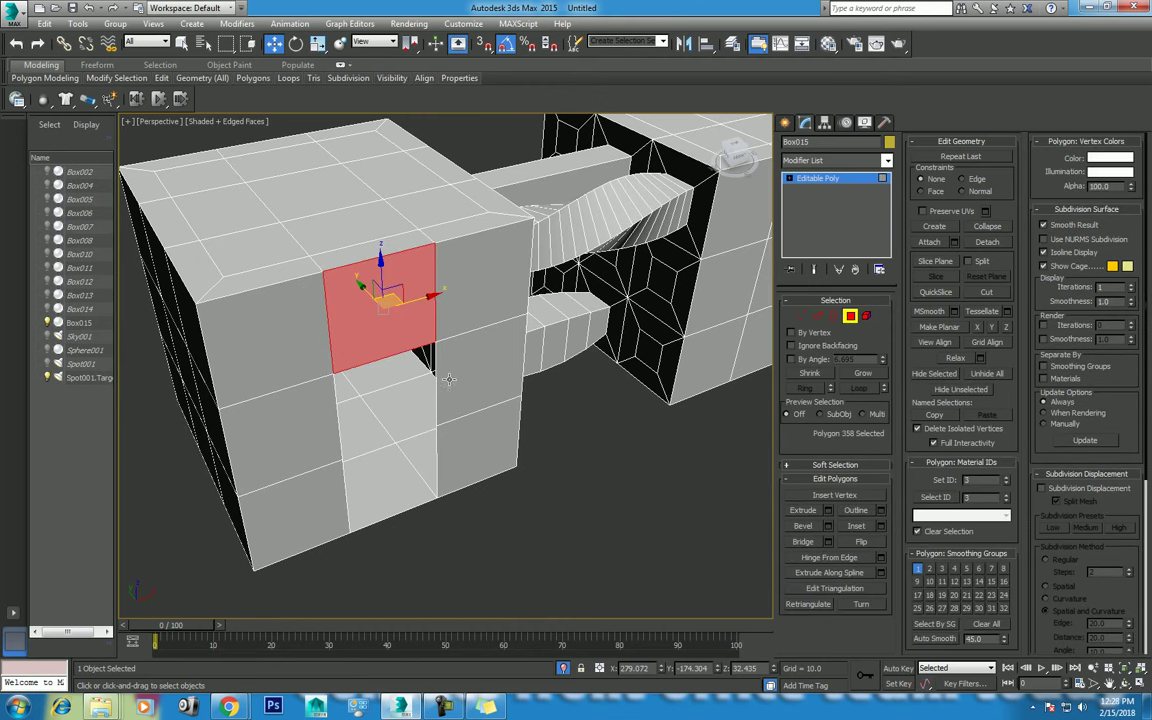
{"action": "left_click", "coordinate": [447, 403]}
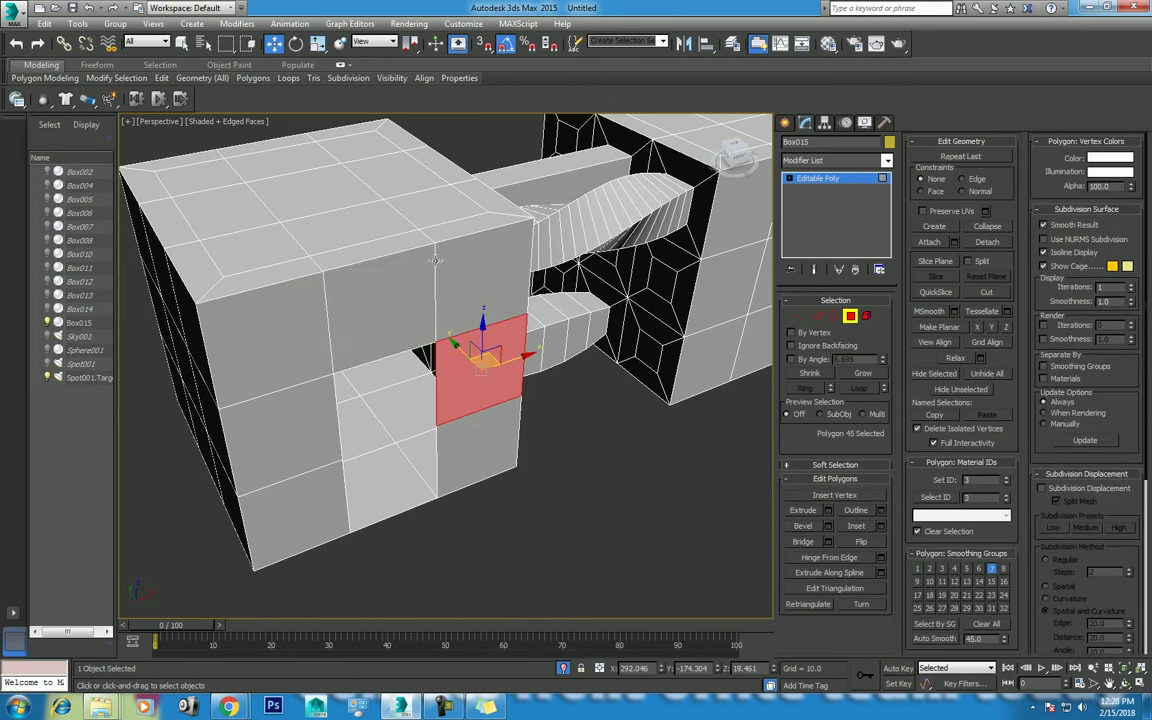
{"action": "middle_click_drag", "start_coordinate": [438, 246], "coordinate": [435, 290]}
{"action": "left_click", "coordinate": [372, 269]}
{"action": "left_click", "coordinate": [310, 235], "text": "ctrl"}
{"action": "left_click", "coordinate": [280, 211], "text": "ctrl"}
{"action": "left_click", "coordinate": [313, 200], "text": "ctrl"}
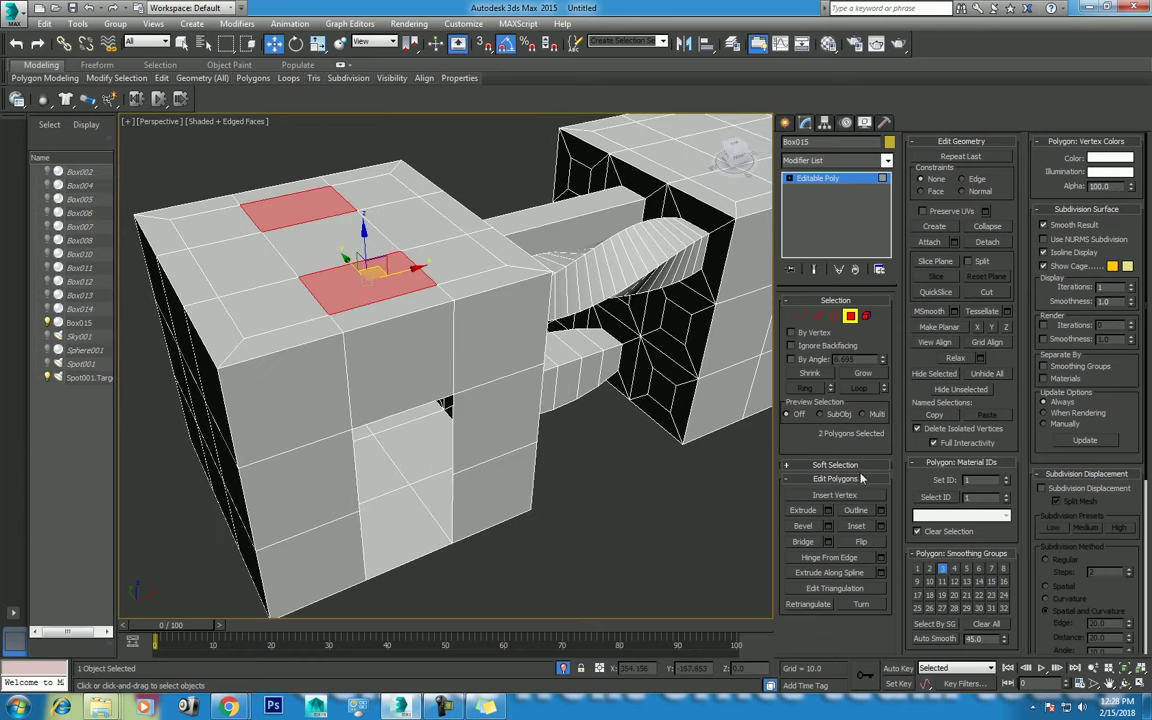
{"action": "left_click", "coordinate": [828, 541]}
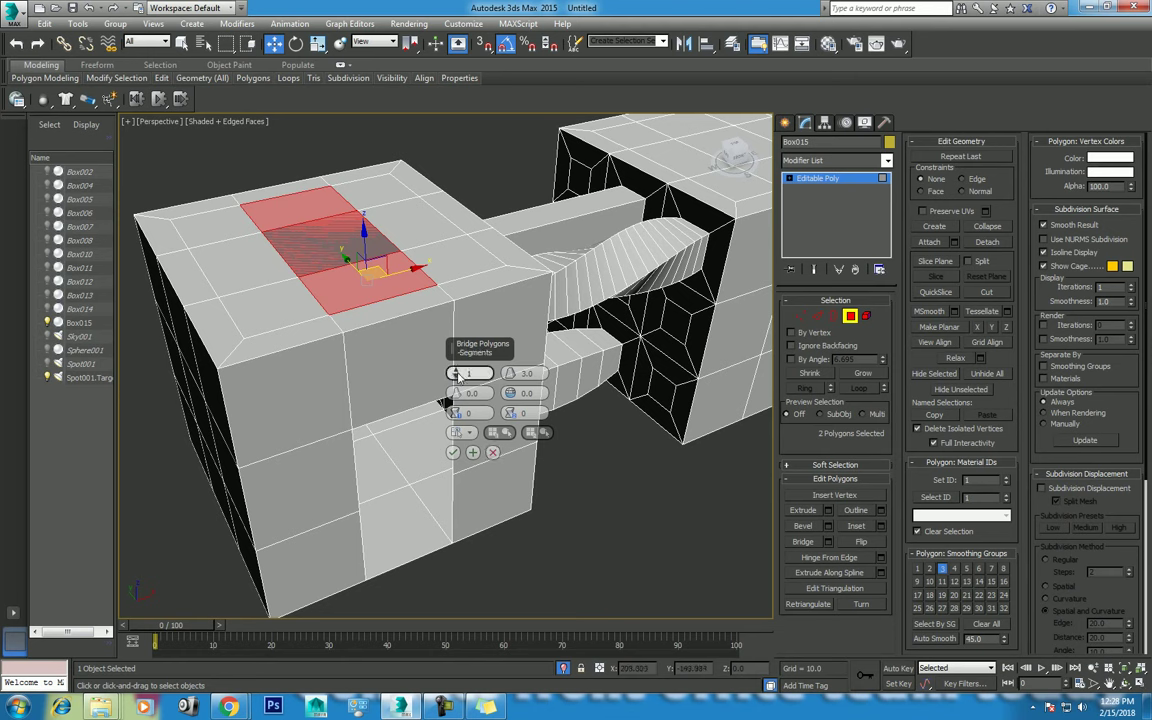
{"action": "left_click_drag", "start_coordinate": [455, 373], "coordinate": [455, 330]}
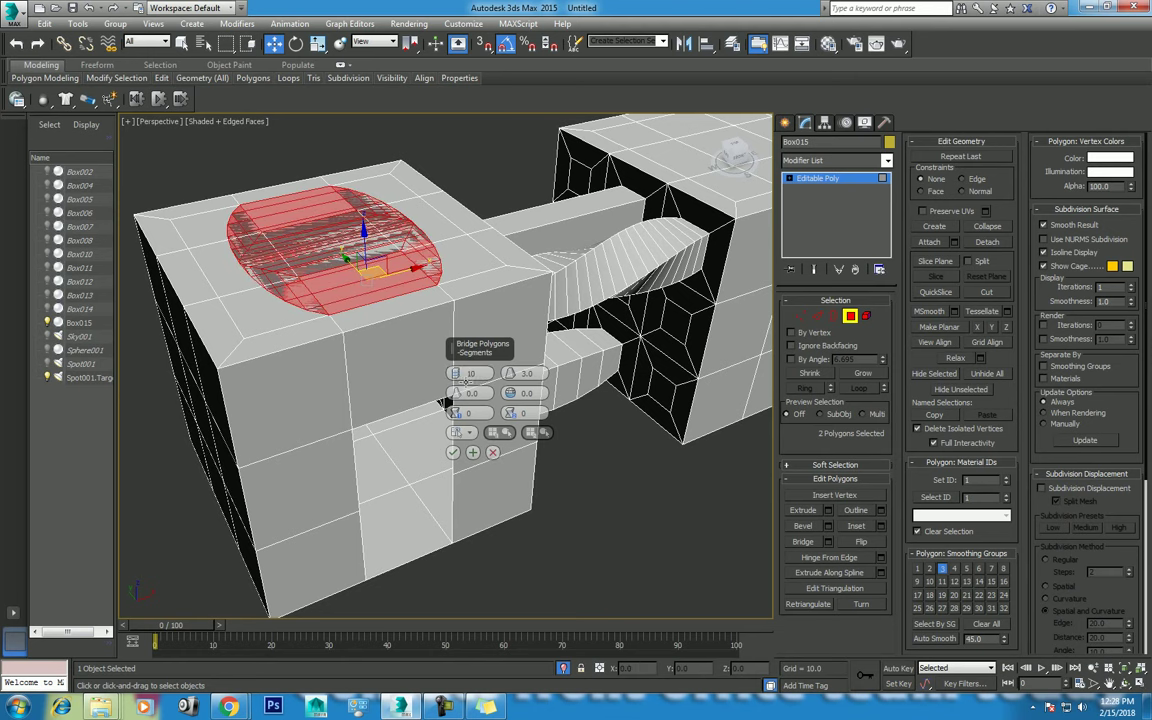
{"action": "key", "text": "Escape"}
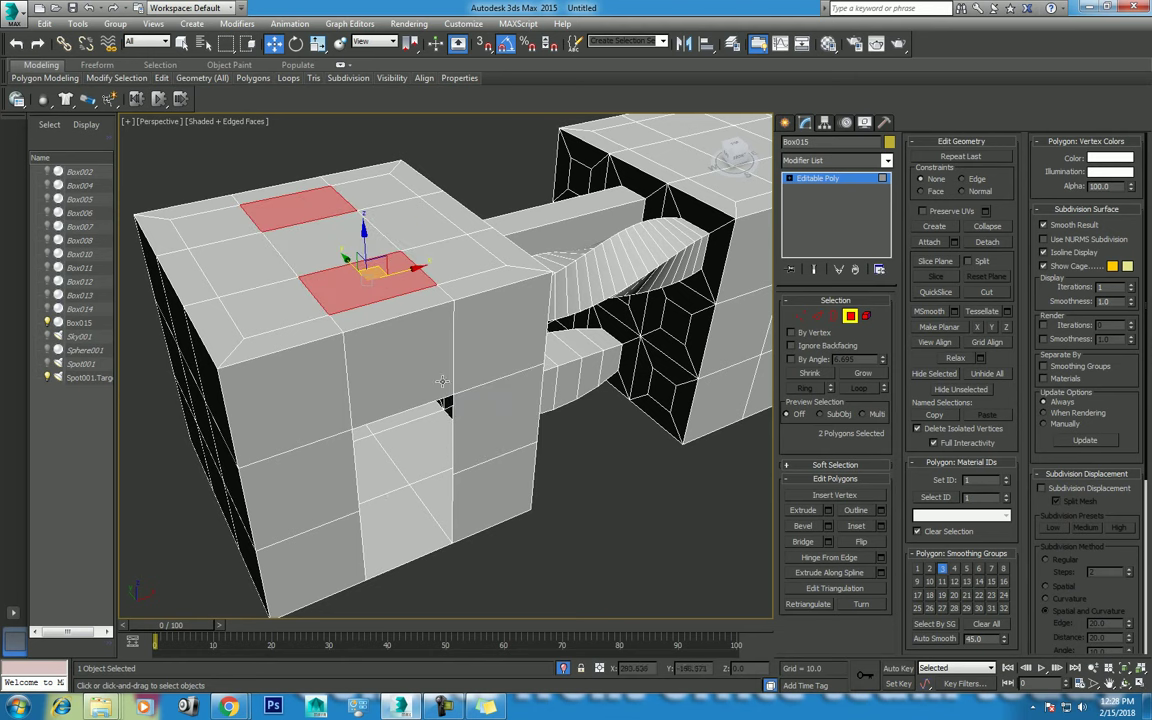
{"action": "right_click", "coordinate": [490, 453]}
Select the open border around the front hole and bring up its Bridge options
{"action": "left_click", "coordinate": [551, 449]}
{"action": "left_click", "coordinate": [455, 448]}
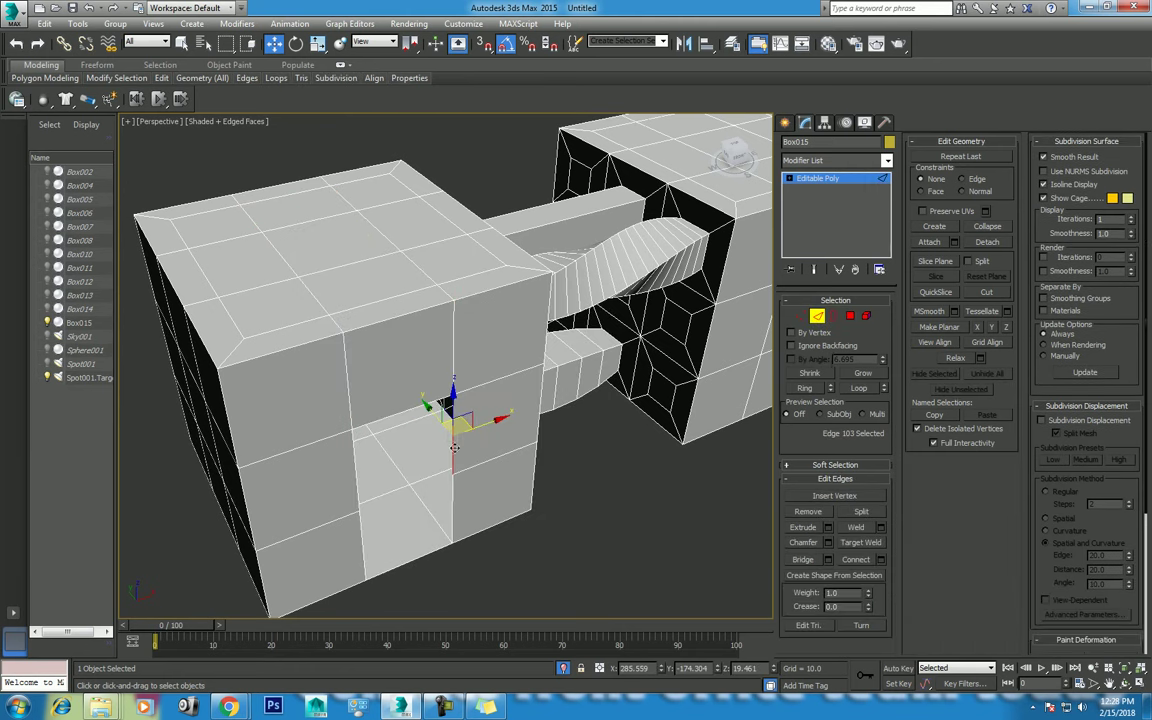
{"action": "left_click", "coordinate": [834, 316]}
{"action": "left_click", "coordinate": [408, 424]}
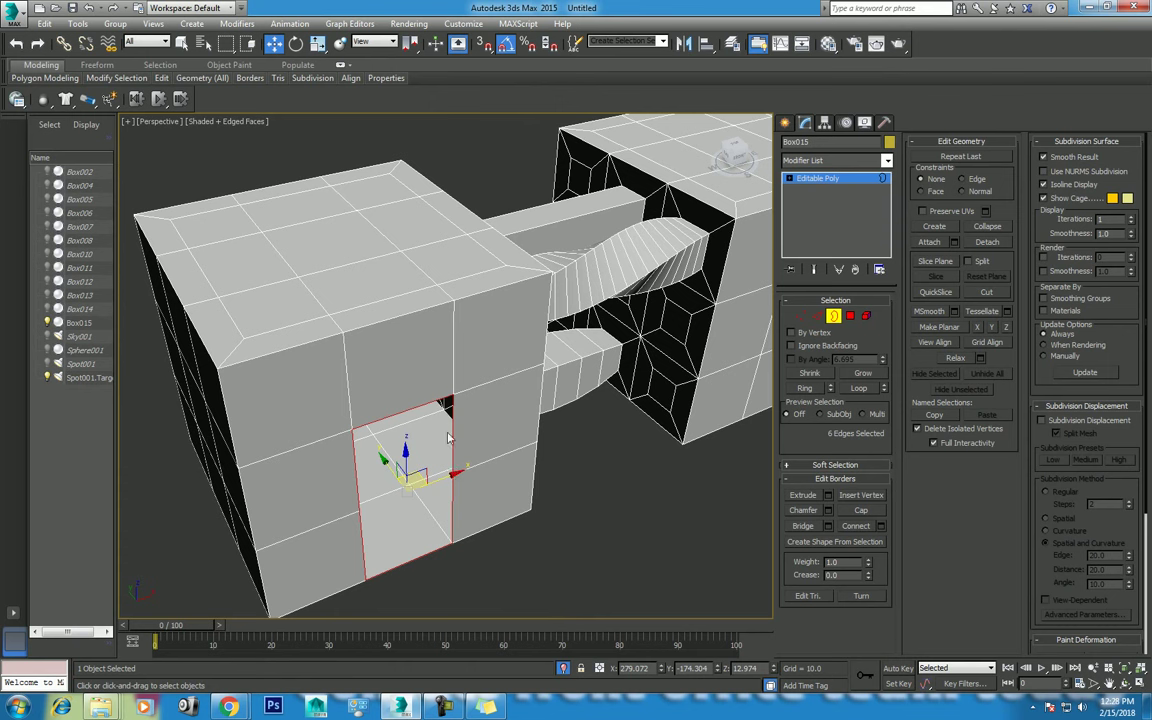
{"action": "right_click", "coordinate": [439, 423]}
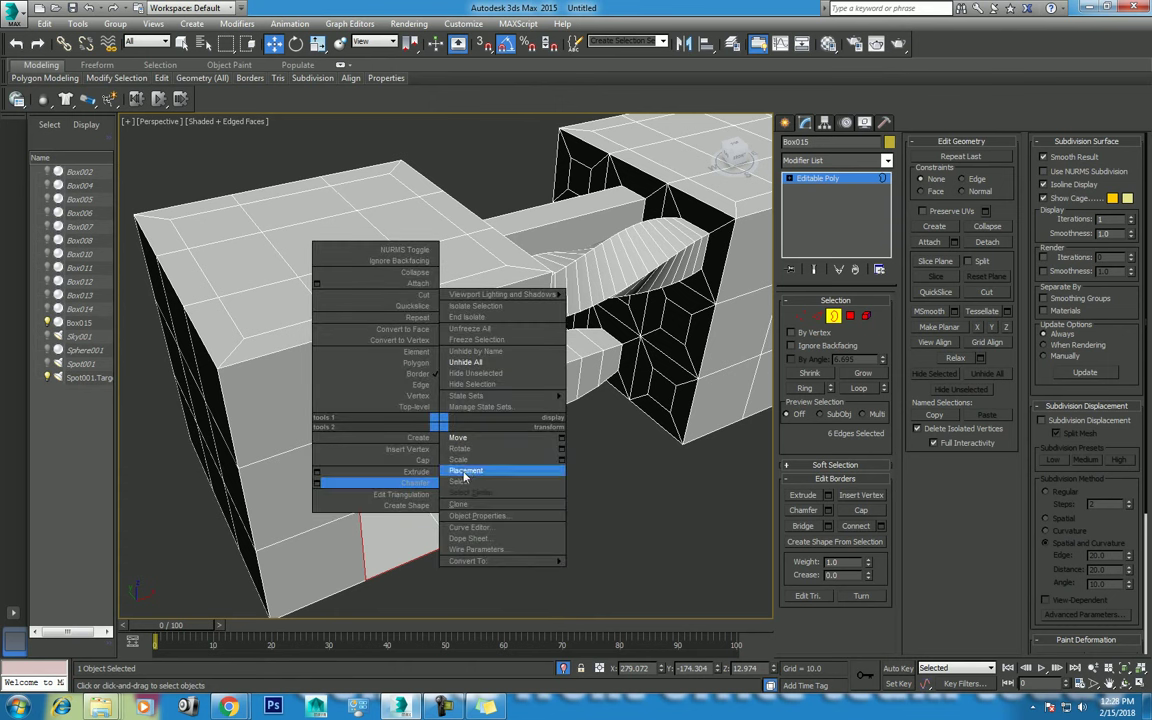
{"action": "left_click", "coordinate": [833, 534]}
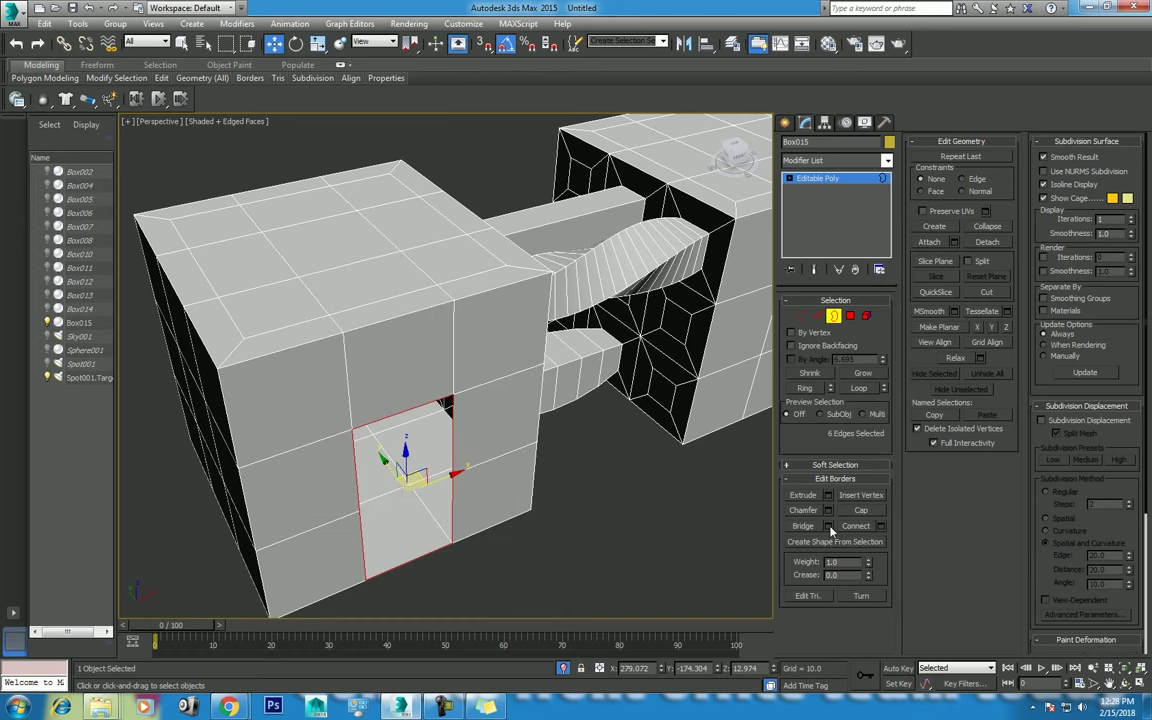
{"action": "left_click", "coordinate": [829, 528]}
{"action": "left_click", "coordinate": [641, 573]}
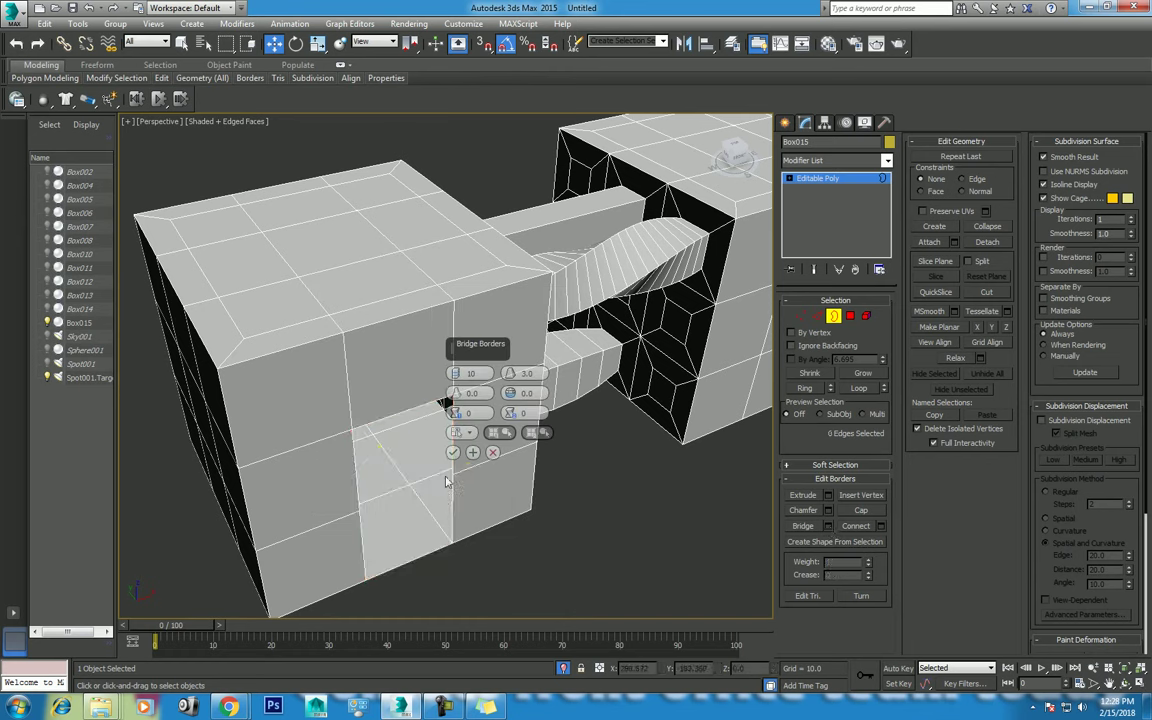
{"action": "left_click", "coordinate": [455, 492]}
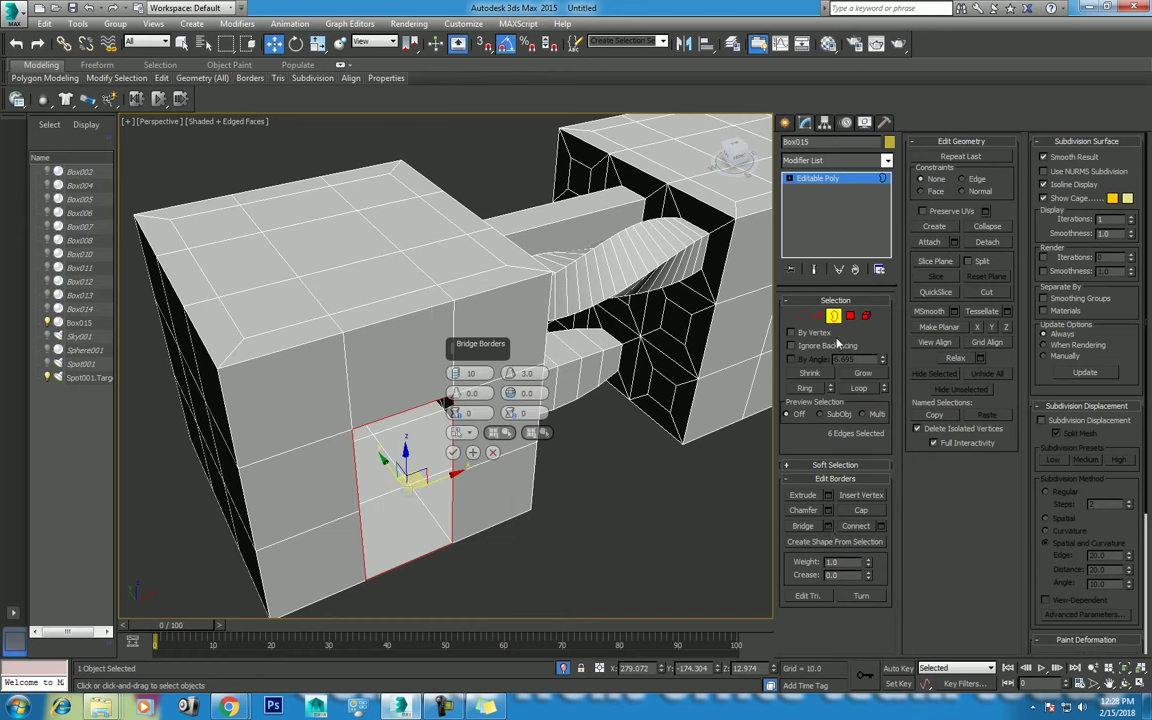
Bridge the opening's selected edges with Segments set to 1
{"action": "key", "text": "2"}
{"action": "left_click", "coordinate": [430, 531]}
{"action": "left_click", "coordinate": [362, 531], "text": "ctrl"}
{"action": "left_click", "coordinate": [354, 455], "text": "ctrl"}
{"action": "left_click", "coordinate": [453, 432], "text": "ctrl"}
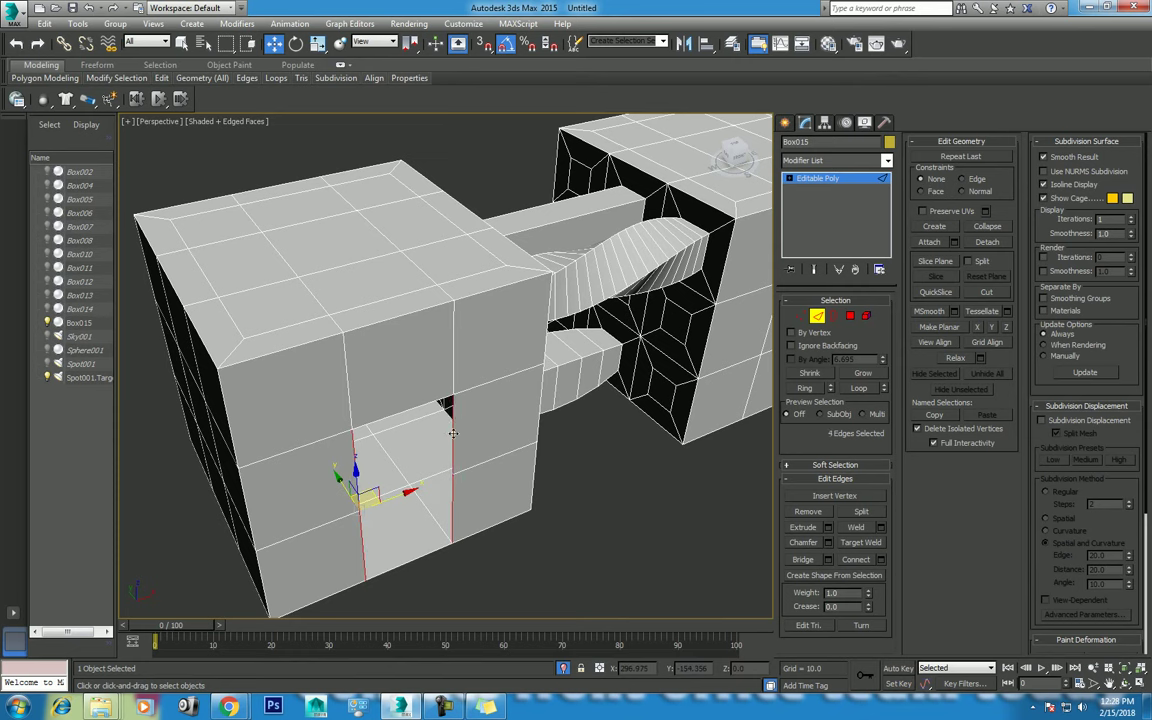
{"action": "left_click", "coordinate": [828, 559]}
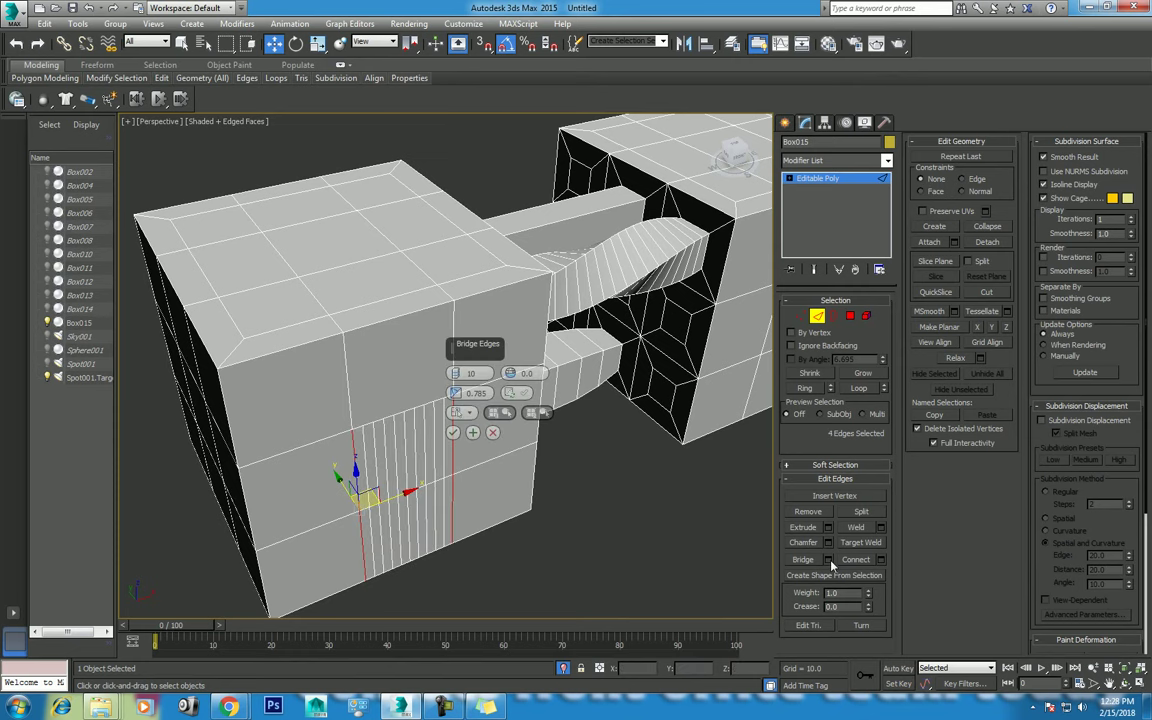
{"action": "right_click", "coordinate": [455, 373]}
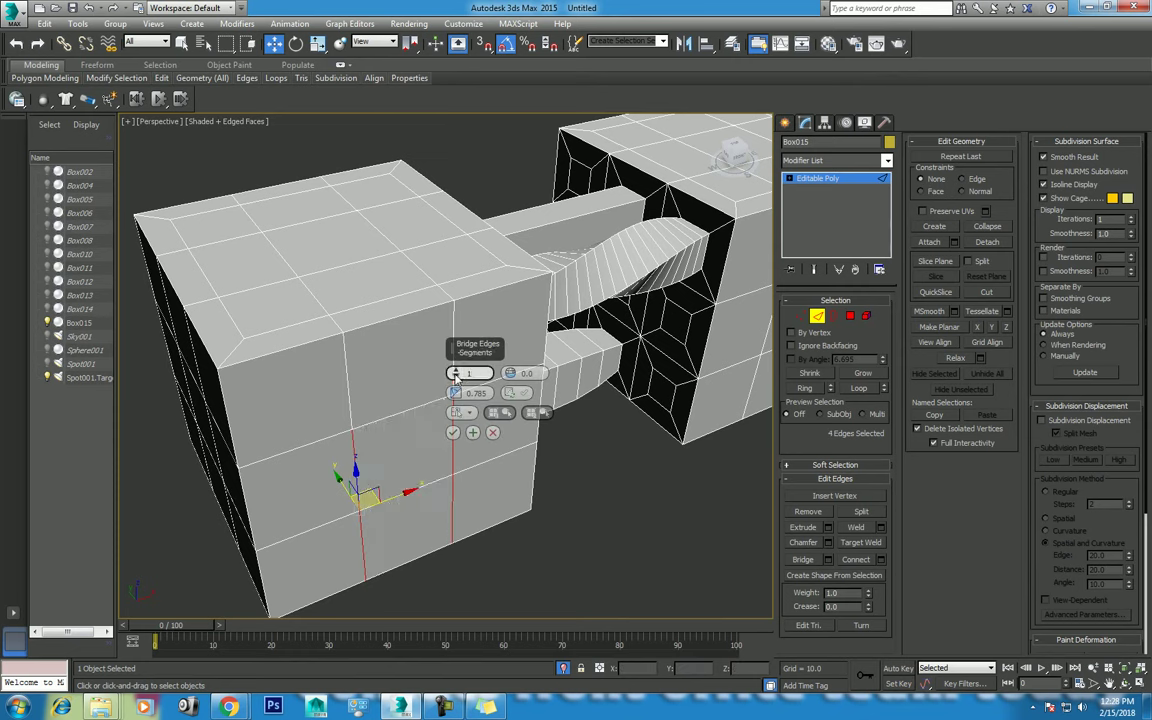
{"action": "left_click", "coordinate": [453, 432]}
Return Box015 to object level and reframe the view on the two cubes
{"action": "scroll", "coordinate": [432, 442], "scroll_direction": "down", "scroll_amount": 3}
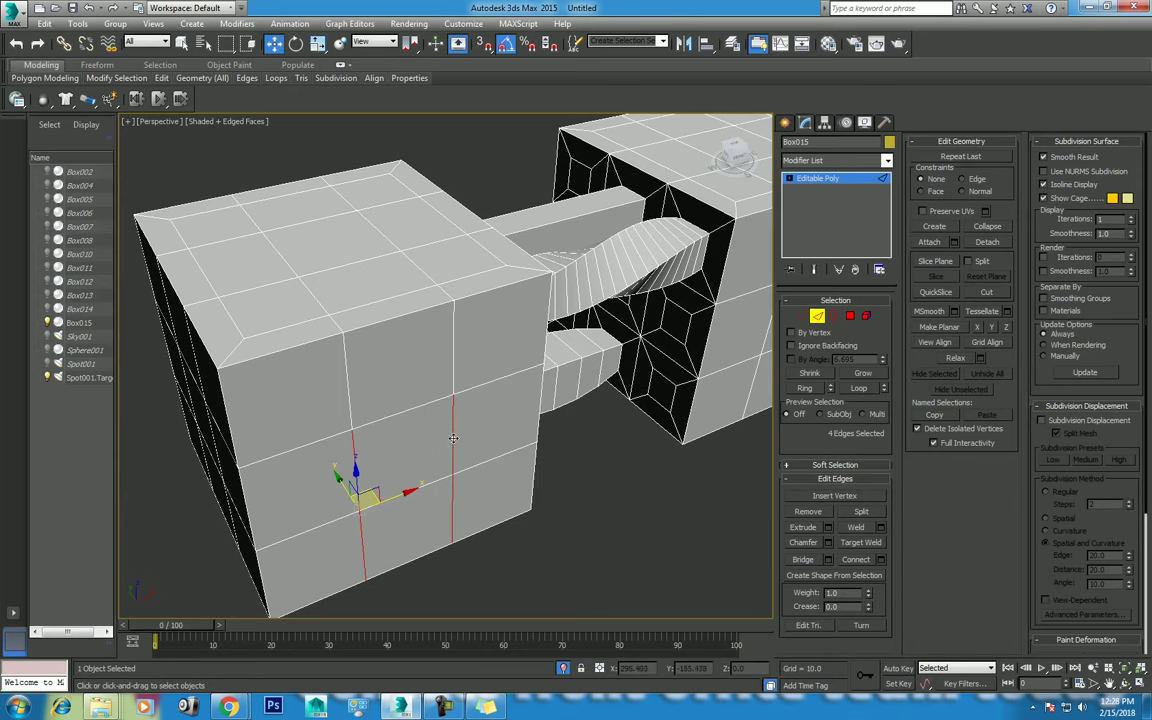
{"action": "scroll", "coordinate": [432, 442], "scroll_direction": "down", "scroll_amount": 3}
{"action": "middle_click_drag", "start_coordinate": [432, 442], "coordinate": [435, 410], "text": "alt"}
{"action": "right_click", "coordinate": [435, 410]}
{"action": "left_click", "coordinate": [424, 398]}
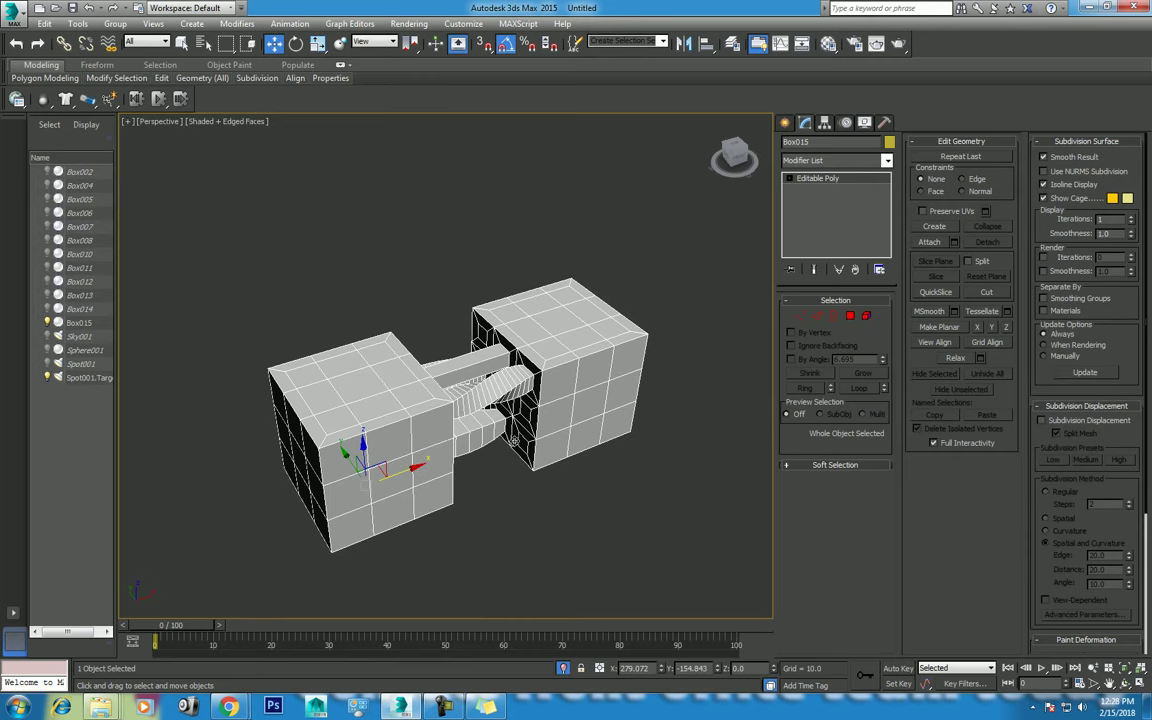
{"action": "middle_click_drag", "start_coordinate": [516, 439], "coordinate": [509, 453]}
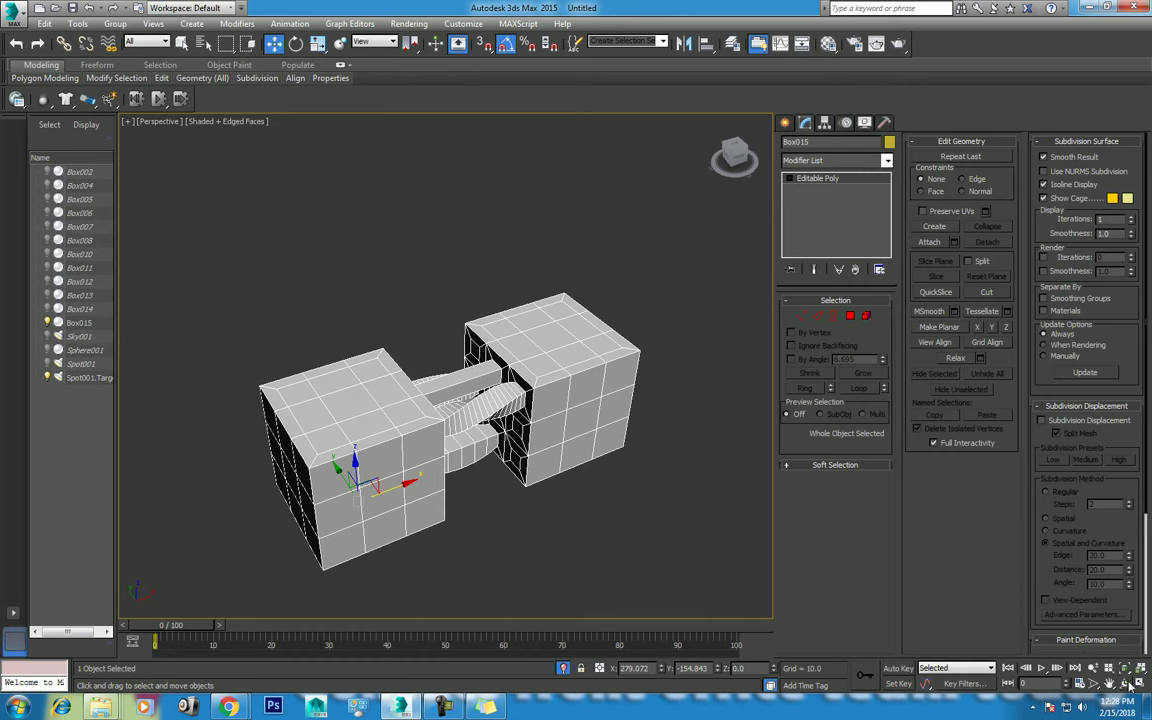
Unhide All from the quad menu, then orbit out to frame every demo box and label
{"action": "middle_click_drag", "start_coordinate": [450, 350], "coordinate": [452, 390], "text": "alt"}
{"action": "right_click", "coordinate": [450, 386]}
{"action": "left_click", "coordinate": [488, 334]}
{"action": "mouse_move", "coordinate": [488, 334]}
{"action": "middle_mouse_down", "text": "alt"}
{"action": "mouse_move", "coordinate": [466, 374]}
{"action": "mouse_move", "coordinate": [496, 432]}
{"action": "mouse_move", "coordinate": [490, 450]}
{"action": "middle_mouse_up", "text": "alt"}
{"action": "scroll", "coordinate": [466, 374], "scroll_direction": "down", "scroll_amount": 3}
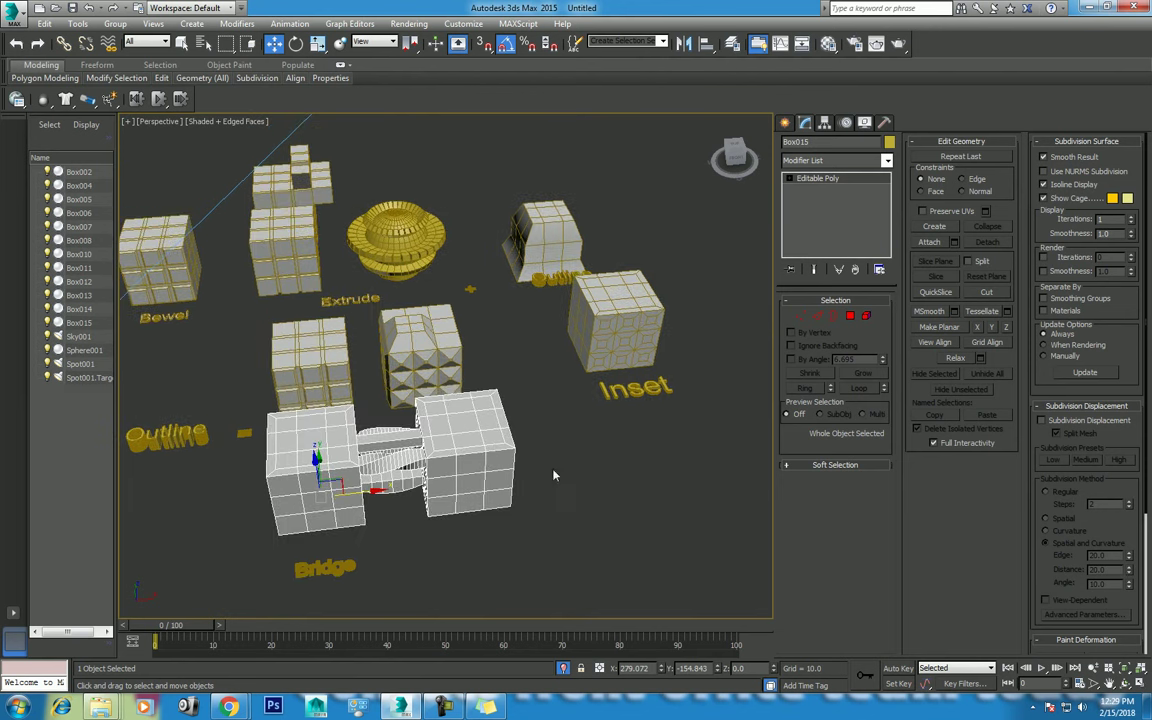
{"action": "key", "text": "ctrl+r"}
{"action": "mouse_move", "coordinate": [434, 320]}
{"action": "left_mouse_down"}
{"action": "mouse_move", "coordinate": [485, 381]}
{"action": "mouse_move", "coordinate": [541, 369]}
{"action": "left_mouse_up"}
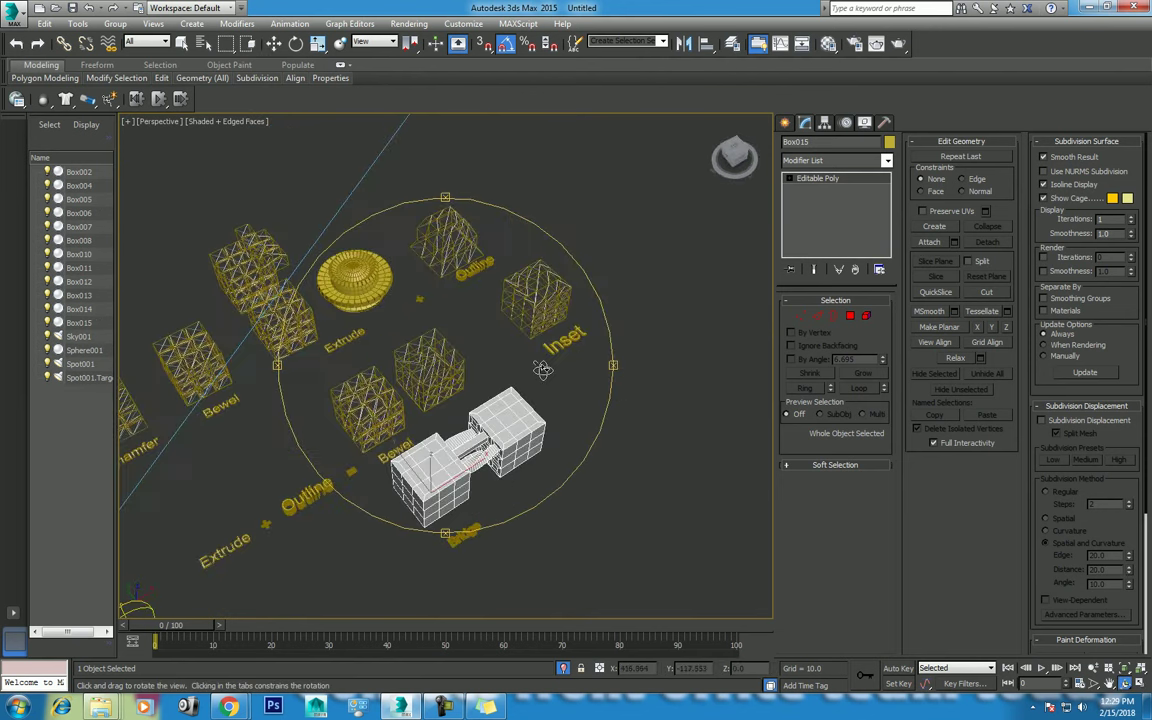
{"action": "left_click_drag", "start_coordinate": [541, 369], "coordinate": [467, 353]}
{"action": "key", "text": "w"}
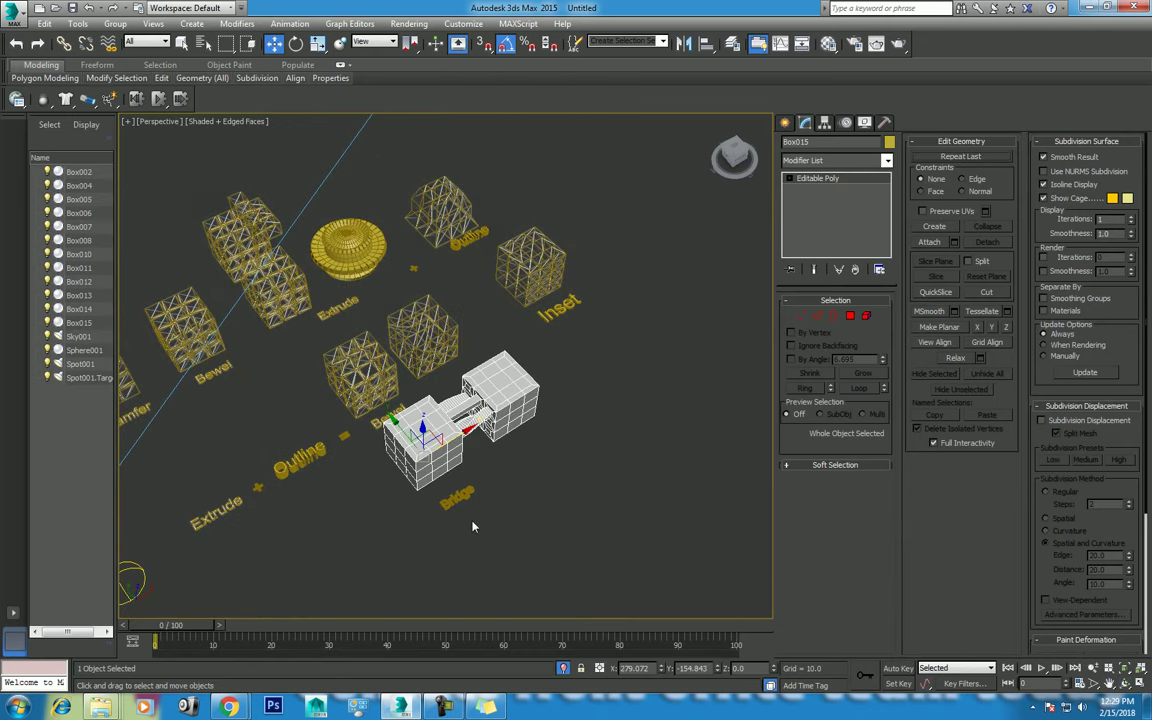
Move the bridged box with its Bridge label, and shift the Bevel label
{"action": "left_click", "coordinate": [437, 494]}
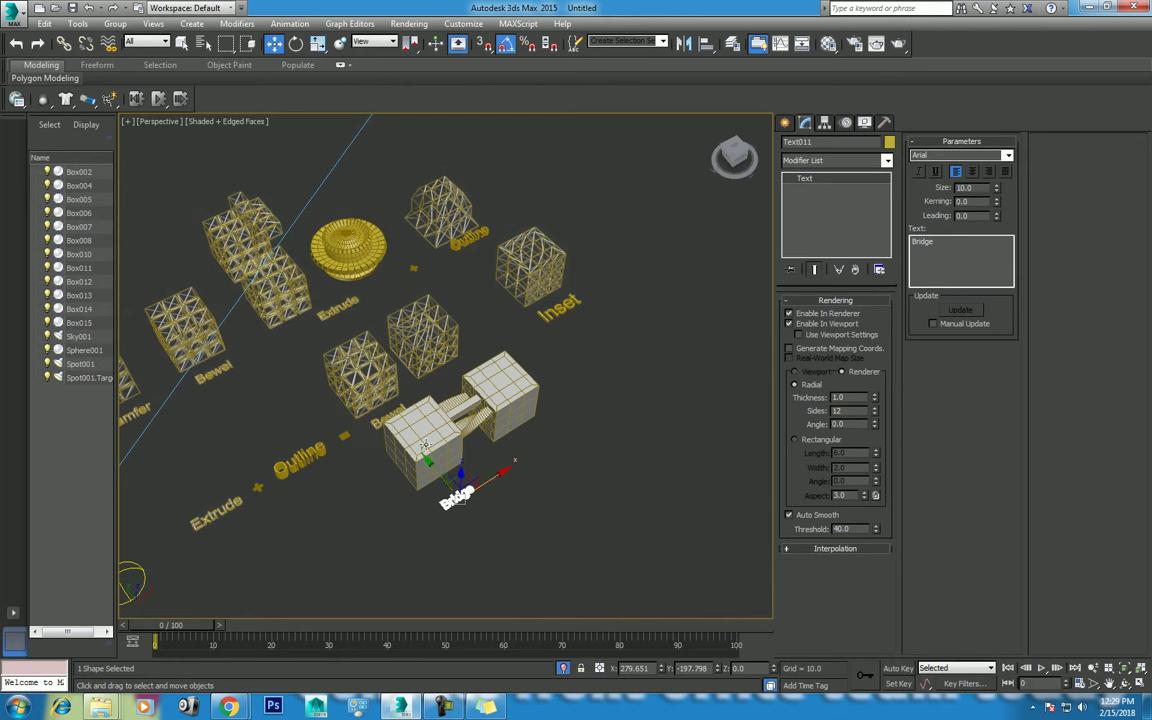
{"action": "left_click", "coordinate": [428, 425], "text": "ctrl"}
{"action": "mouse_move", "coordinate": [428, 425]}
{"action": "left_mouse_down"}
{"action": "mouse_move", "coordinate": [455, 408]}
{"action": "mouse_move", "coordinate": [428, 398]}
{"action": "mouse_move", "coordinate": [480, 381]}
{"action": "left_mouse_up"}
{"action": "left_click", "coordinate": [409, 413]}
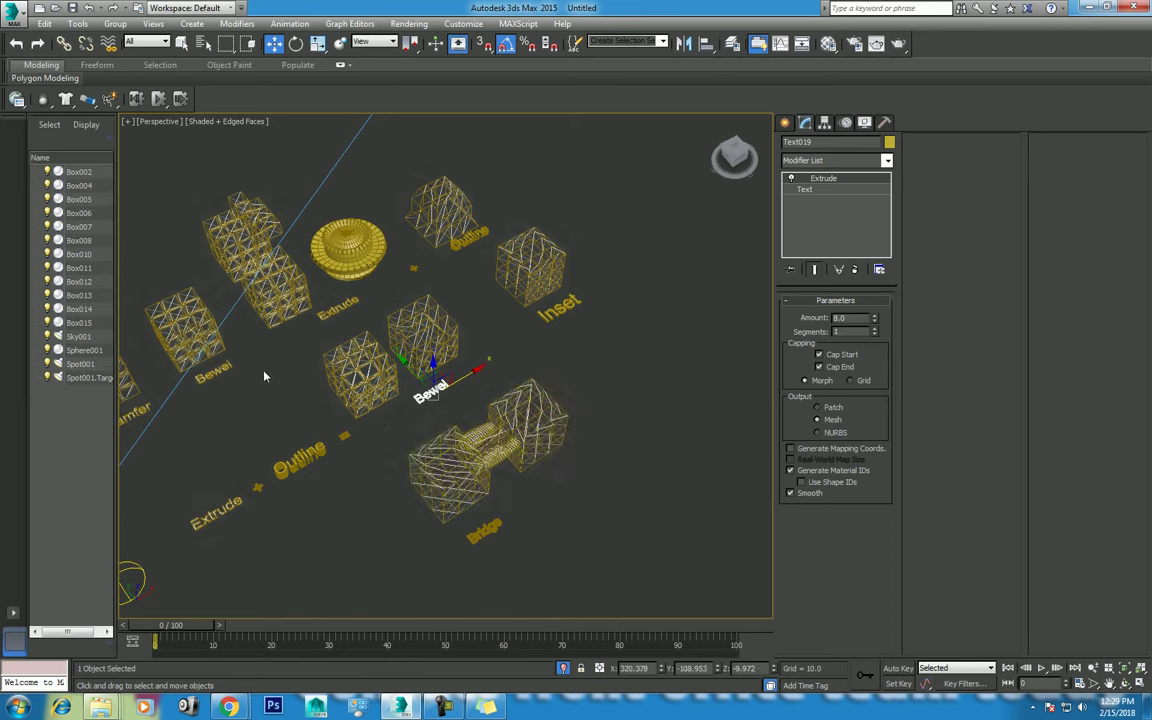
Check the layout in Top view, reframe the perspective view, and render it
{"action": "scroll", "coordinate": [257, 371], "scroll_direction": "down", "scroll_amount": 3}
{"action": "key", "text": "t"}
{"action": "scroll", "coordinate": [474, 399], "scroll_direction": "down", "scroll_amount": 5}
{"action": "middle_click_drag", "start_coordinate": [451, 380], "coordinate": [445, 436]}
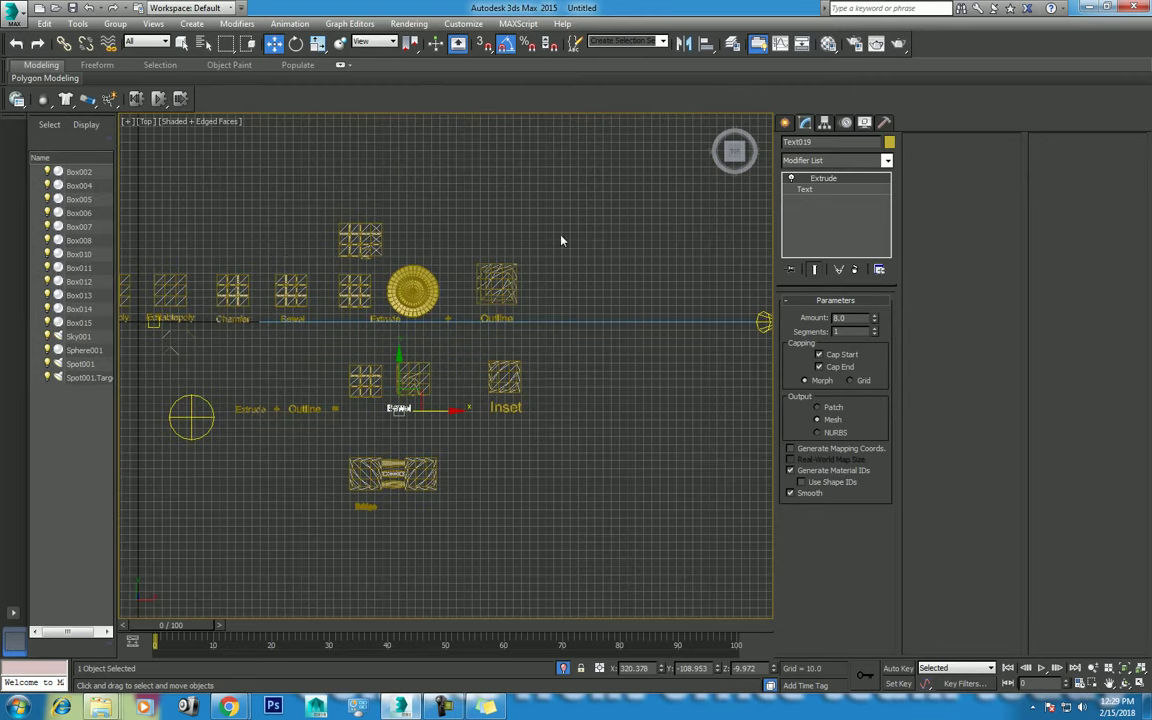
{"action": "middle_click_drag", "start_coordinate": [316, 323], "coordinate": [504, 349]}
{"action": "key", "text": "p"}
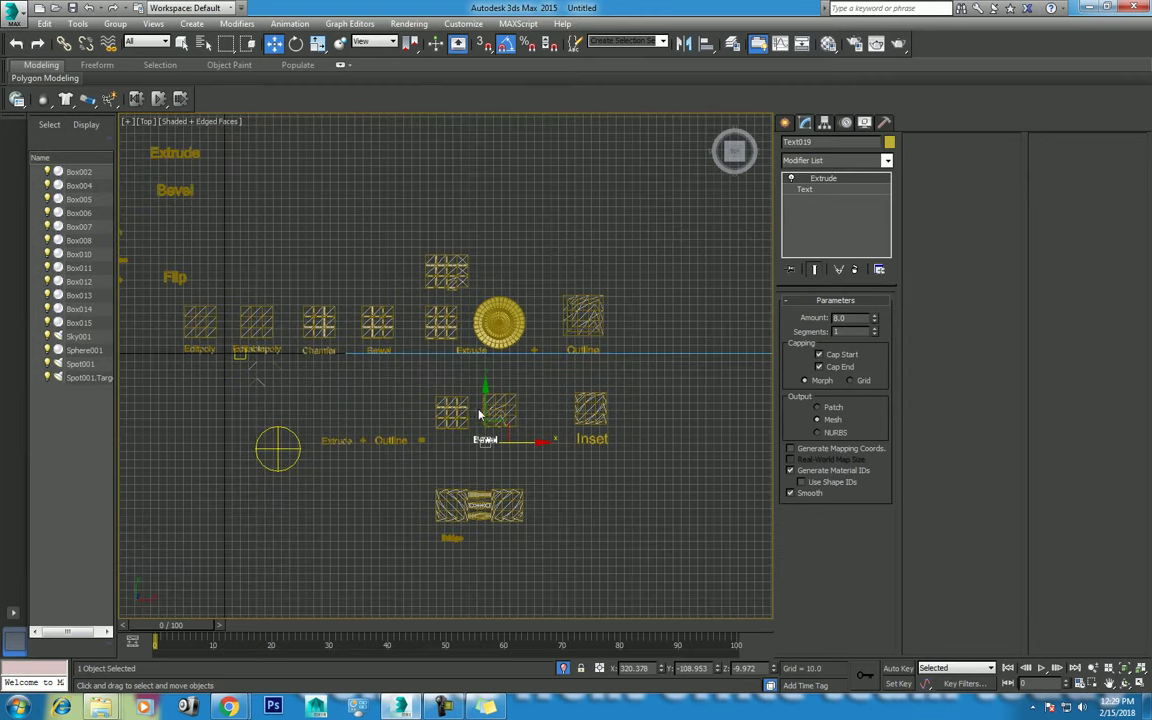
{"action": "left_click", "coordinate": [1123, 683]}
{"action": "mouse_move", "coordinate": [510, 355]}
{"action": "left_mouse_down"}
{"action": "mouse_move", "coordinate": [519, 329]}
{"action": "mouse_move", "coordinate": [584, 303]}
{"action": "left_mouse_up"}
{"action": "right_click", "coordinate": [576, 303]}
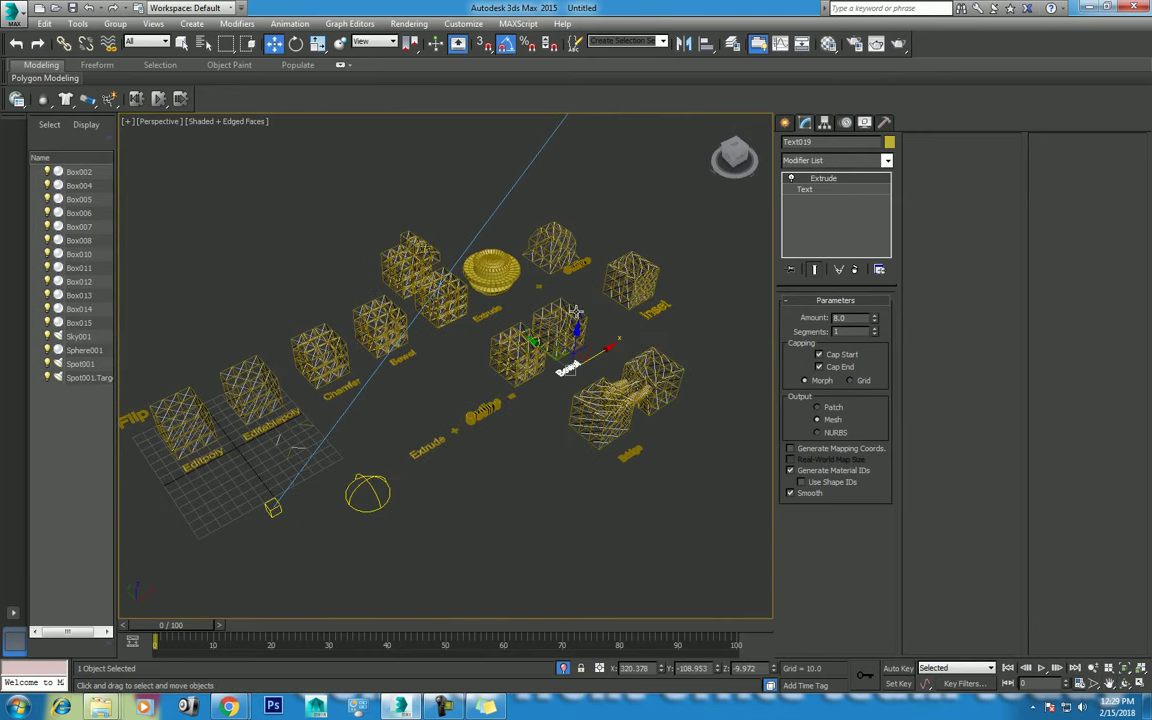
{"action": "left_click", "coordinate": [898, 44]}
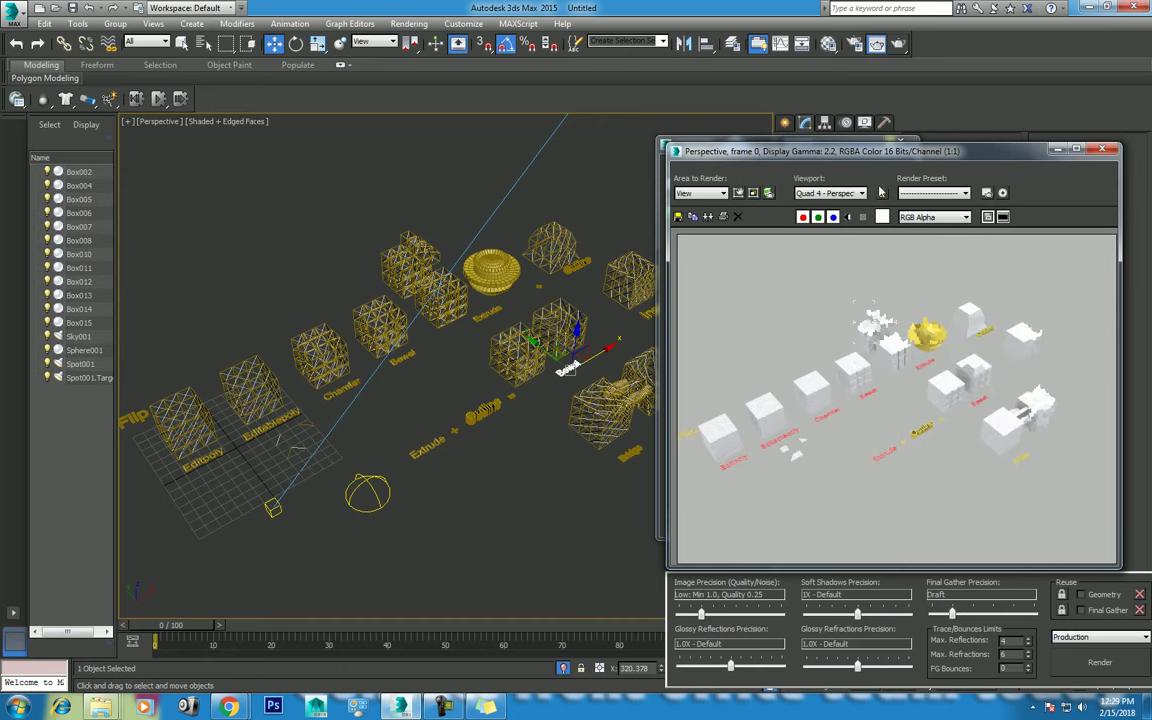
In Top view, select the demo boxes, circle and Extrude + Outline labels
{"action": "left_click", "coordinate": [1102, 150]}
{"action": "middle_click_drag", "start_coordinate": [522, 385], "coordinate": [459, 378], "text": "alt"}
{"action": "key", "text": "t"}
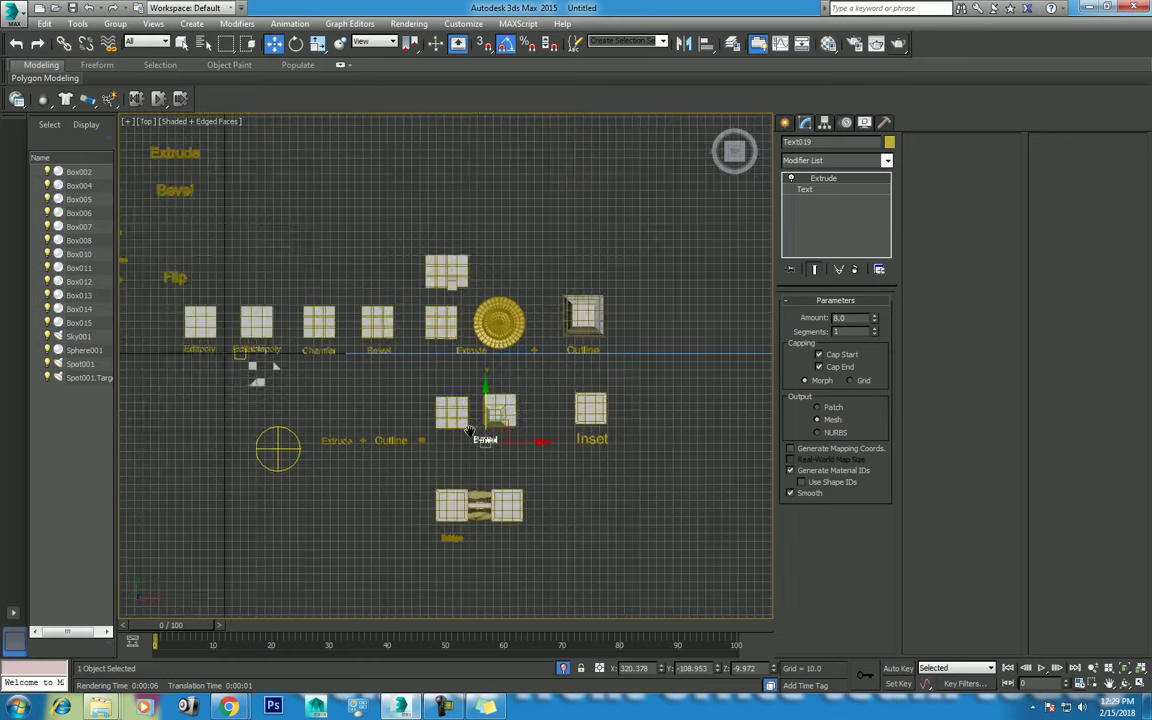
{"action": "middle_click_drag", "start_coordinate": [468, 430], "coordinate": [350, 413]}
{"action": "left_click_drag", "start_coordinate": [378, 527], "coordinate": [309, 561]}
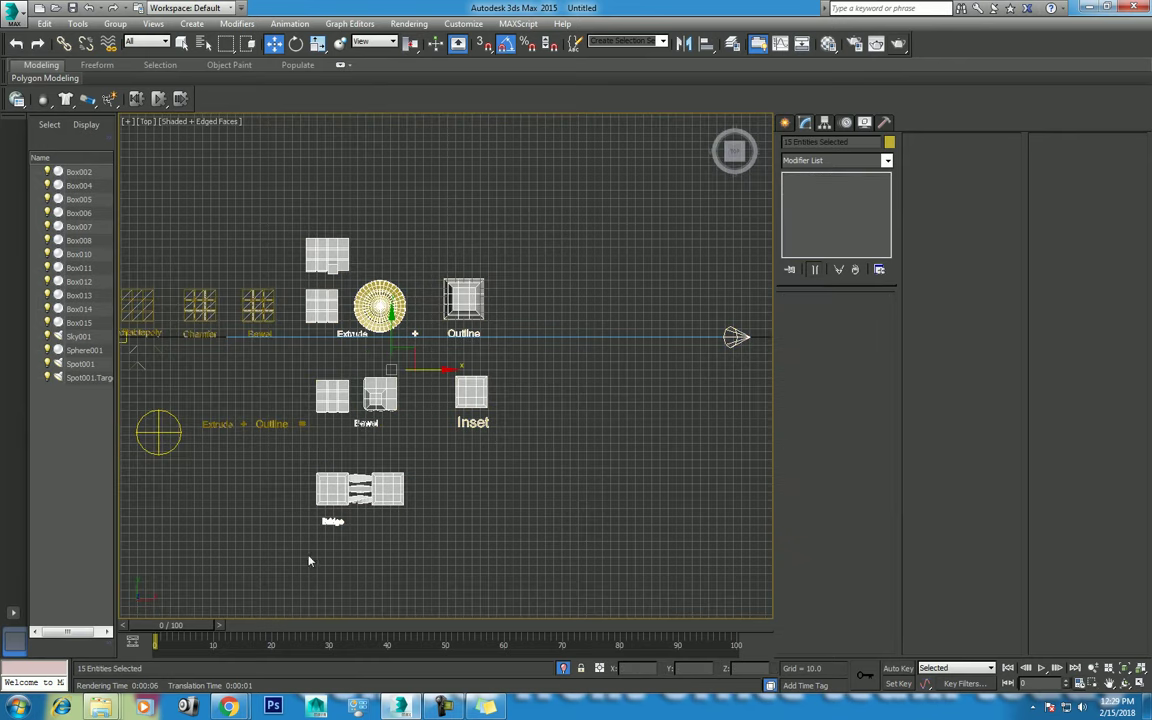
{"action": "left_click_drag", "start_coordinate": [232, 436], "coordinate": [177, 440], "text": "ctrl"}
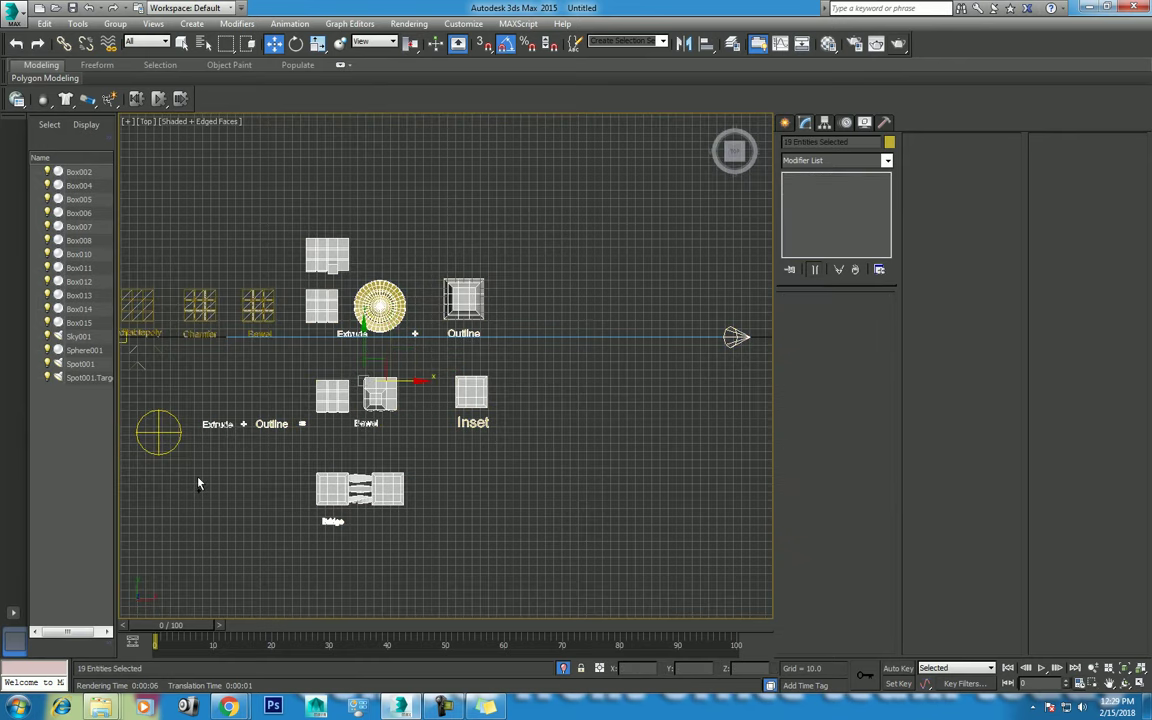
Isolate the selected demo objects with Alt+Q and orbit around them in Perspective
{"action": "key", "text": "alt+q"}
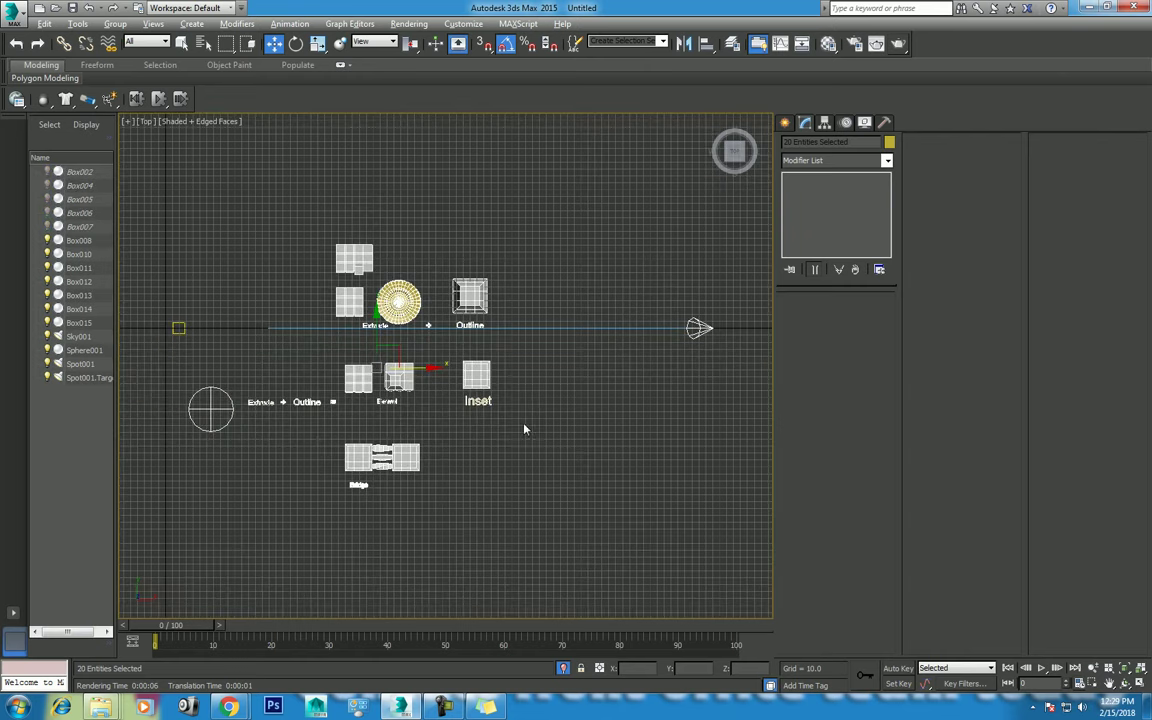
{"action": "key", "text": "p"}
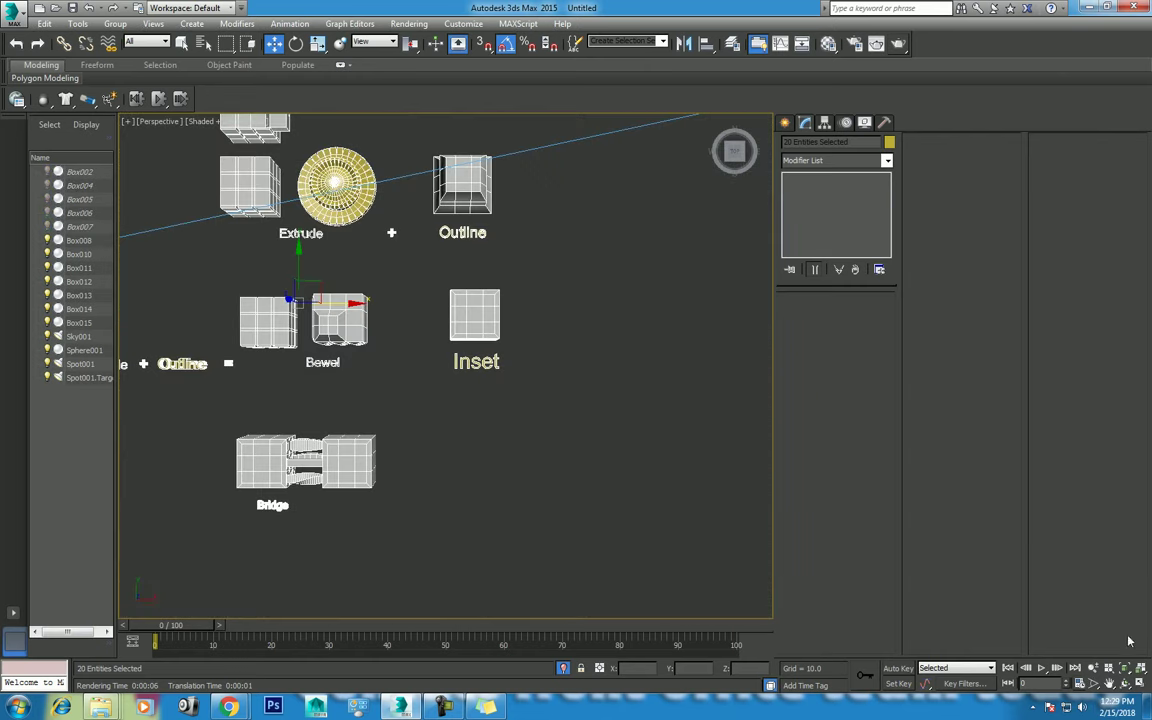
{"action": "key", "text": "ctrl+r"}
{"action": "mouse_move", "coordinate": [560, 340]}
{"action": "left_mouse_down"}
{"action": "mouse_move", "coordinate": [476, 365]}
{"action": "mouse_move", "coordinate": [491, 387]}
{"action": "mouse_move", "coordinate": [502, 376]}
{"action": "left_mouse_up"}
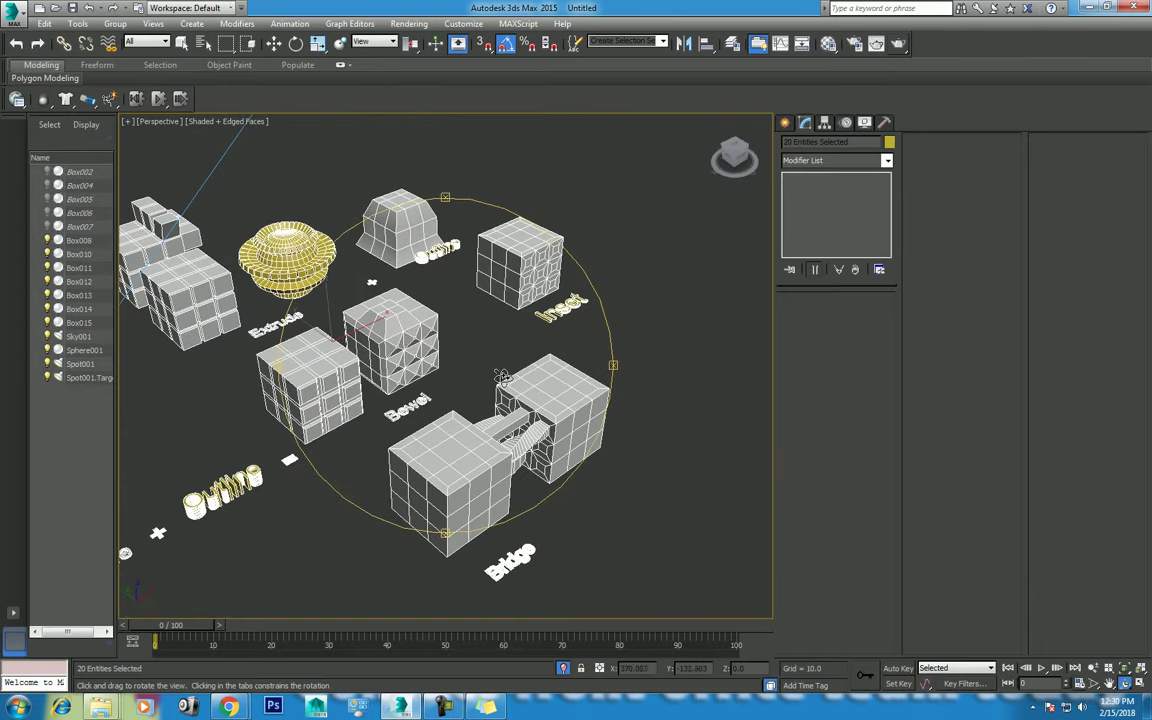
{"action": "scroll", "coordinate": [502, 376], "scroll_direction": "down", "scroll_amount": 5}
Select the Extrude + Outline = labels and move them right toward Bevel in Top view
{"action": "key", "text": "w"}
{"action": "left_click", "coordinate": [369, 455]}
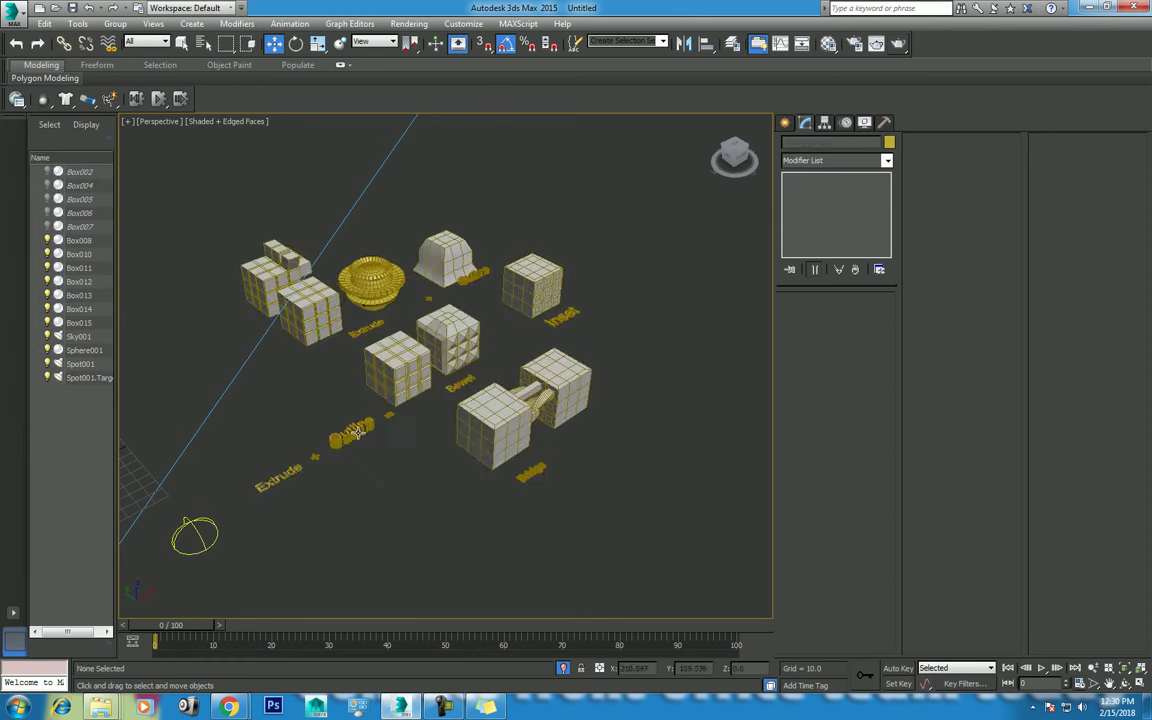
{"action": "left_click", "coordinate": [357, 432]}
{"action": "left_click_drag", "start_coordinate": [390, 414], "coordinate": [370, 455]}
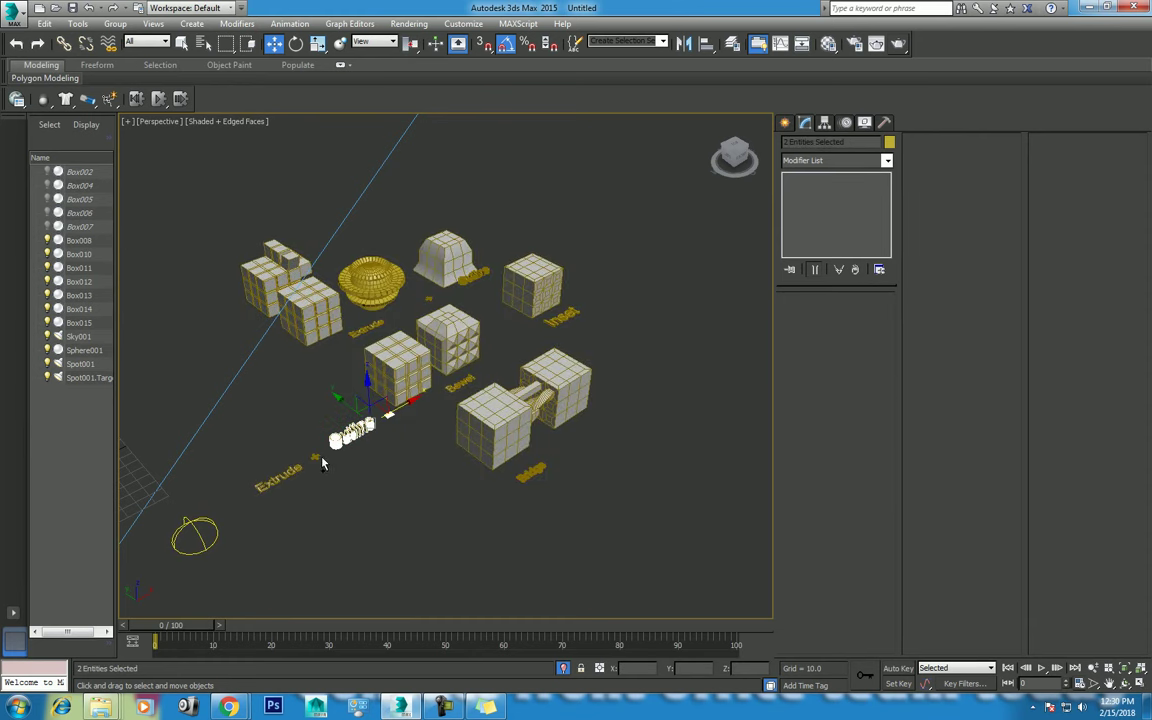
{"action": "left_click", "coordinate": [288, 476], "text": "ctrl"}
{"action": "key", "text": "t"}
{"action": "scroll", "coordinate": [367, 422], "scroll_direction": "up", "scroll_amount": 2}
{"action": "scroll", "coordinate": [367, 422], "scroll_direction": "up", "scroll_amount": 3}
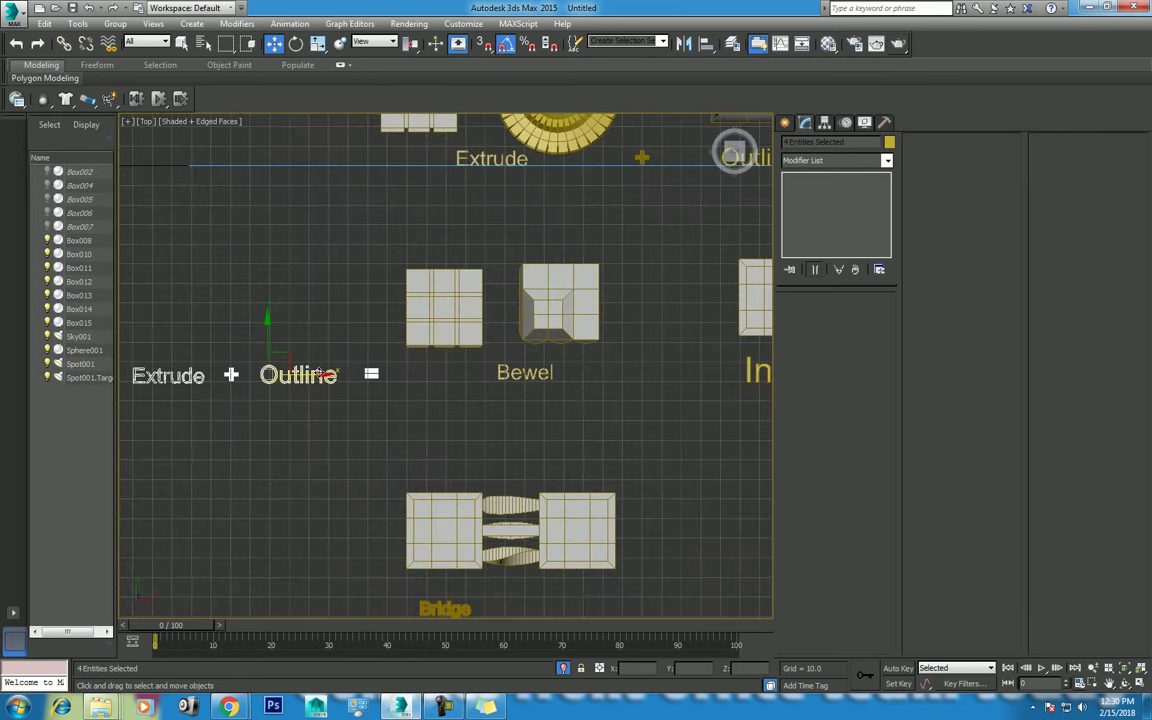
{"action": "left_click_drag", "start_coordinate": [322, 372], "coordinate": [425, 373]}
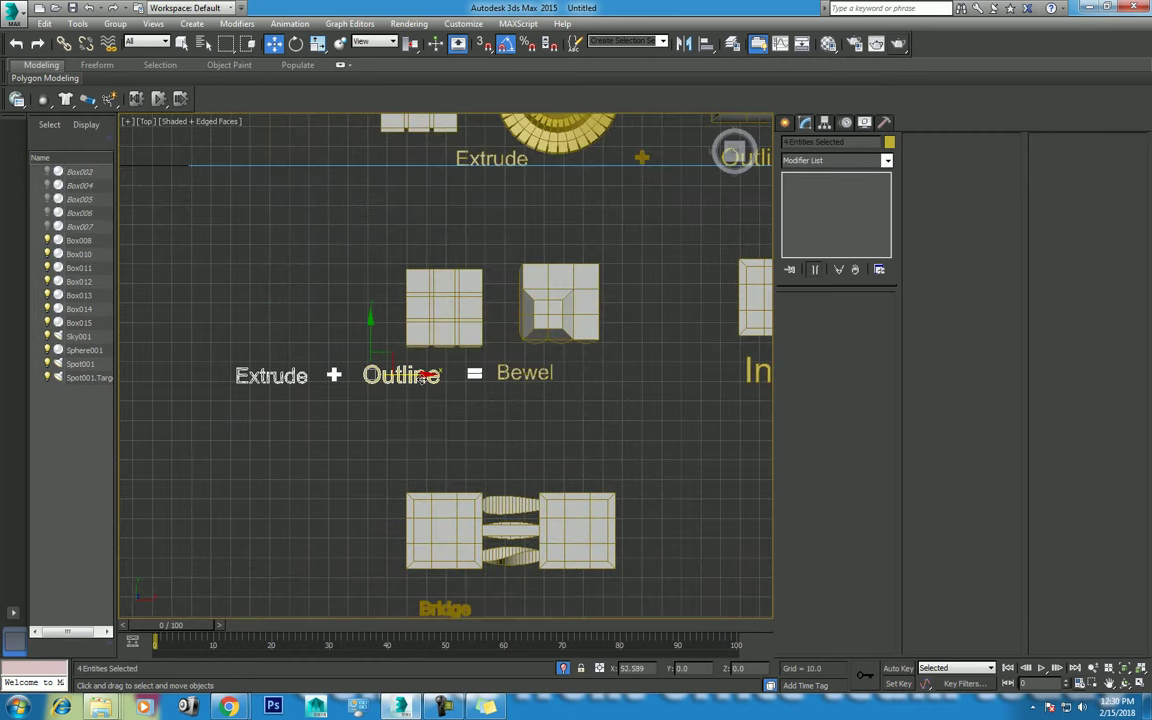
Lower the Outline text's Extrude Amount from 8.0 to 1.0
{"action": "key", "text": "p"}
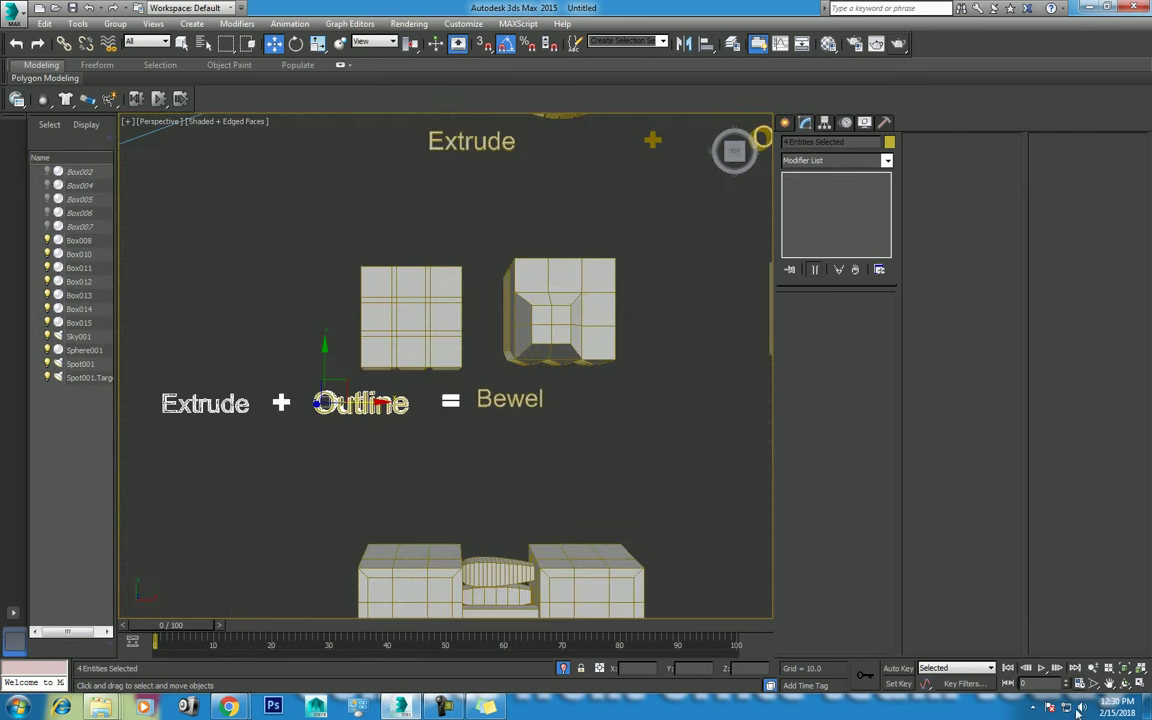
{"action": "key", "text": "ctrl+r"}
{"action": "left_click_drag", "start_coordinate": [762, 533], "coordinate": [378, 466]}
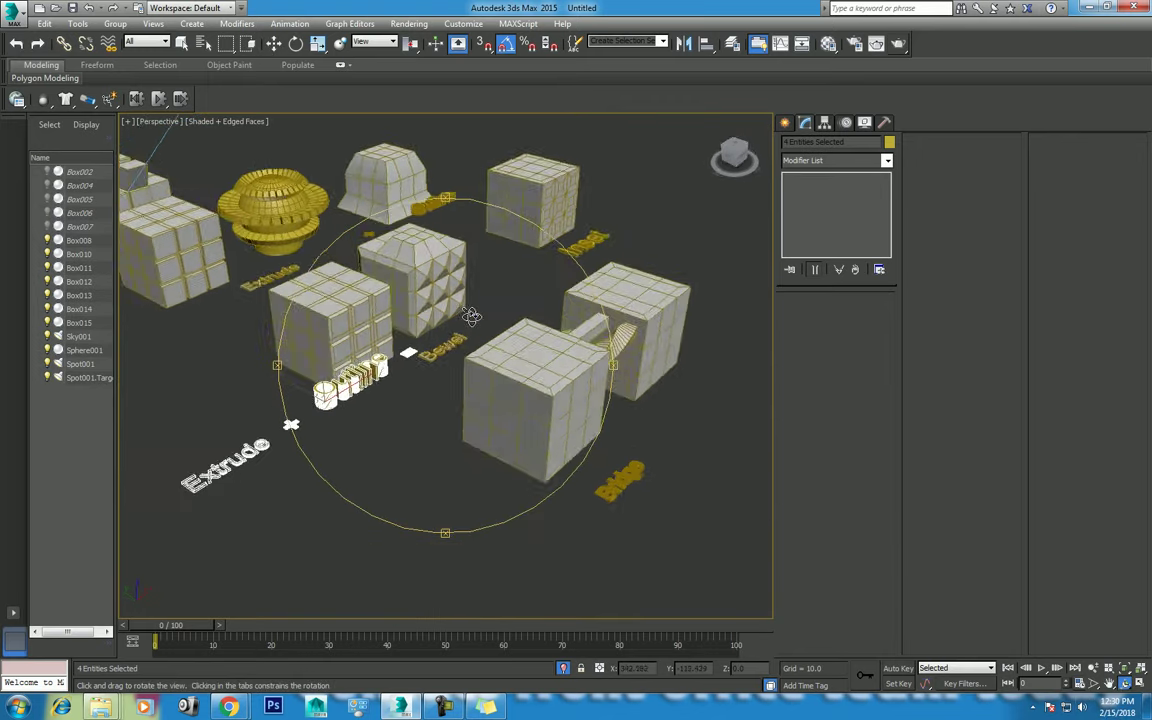
{"action": "right_click", "coordinate": [378, 466]}
{"action": "left_click", "coordinate": [358, 378]}
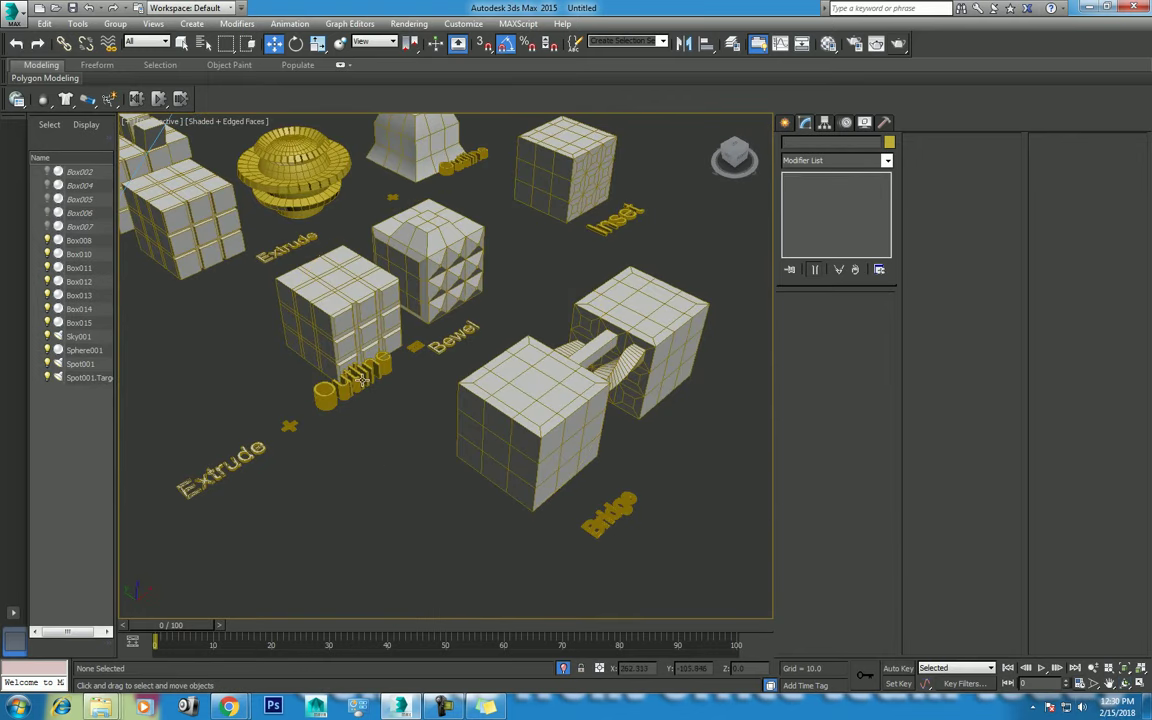
{"action": "mouse_move", "coordinate": [876, 323]}
{"action": "left_mouse_down"}
{"action": "mouse_move", "coordinate": [870, 332]}
{"action": "mouse_move", "coordinate": [872, 320]}
{"action": "left_mouse_up"}
Add a size-14 '=' text beside the Bevel label, completing 'Extrude + Outline = Bewel'
{"action": "left_click", "coordinate": [418, 358]}
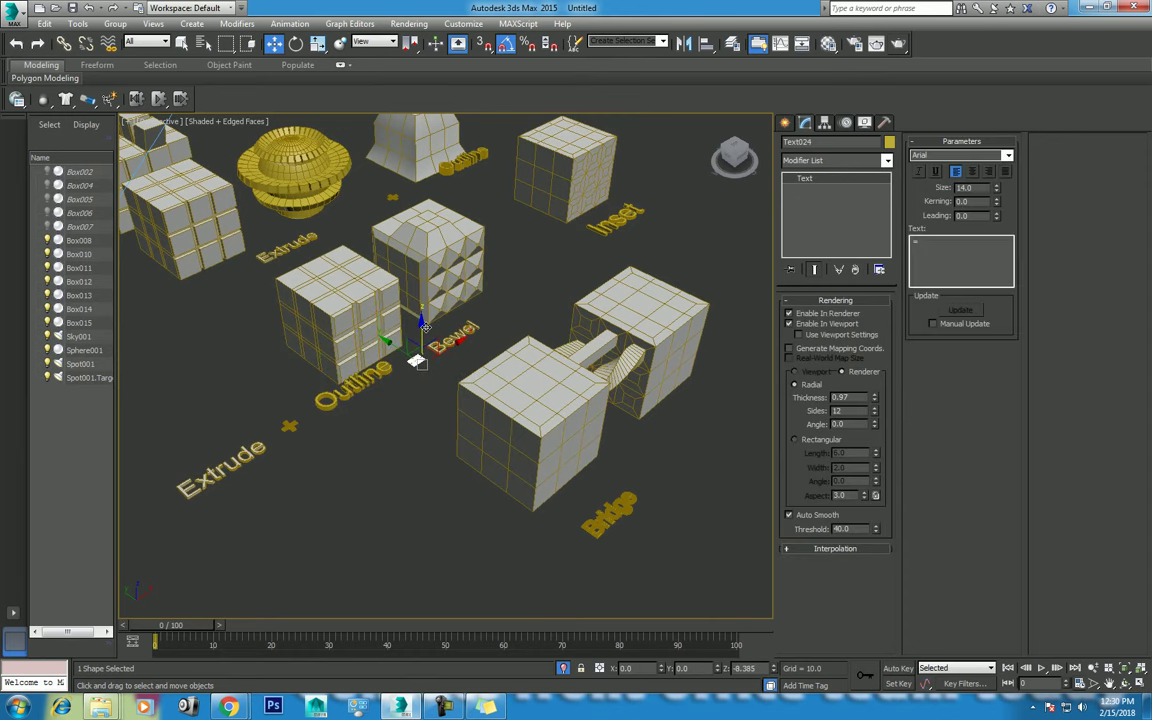
{"action": "scroll", "coordinate": [548, 334], "scroll_direction": "down", "scroll_amount": 3}
{"action": "mouse_move", "coordinate": [548, 334]}
{"action": "middle_mouse_down"}
{"action": "mouse_move", "coordinate": [558, 374]}
{"action": "mouse_move", "coordinate": [510, 390]}
{"action": "middle_mouse_up"}
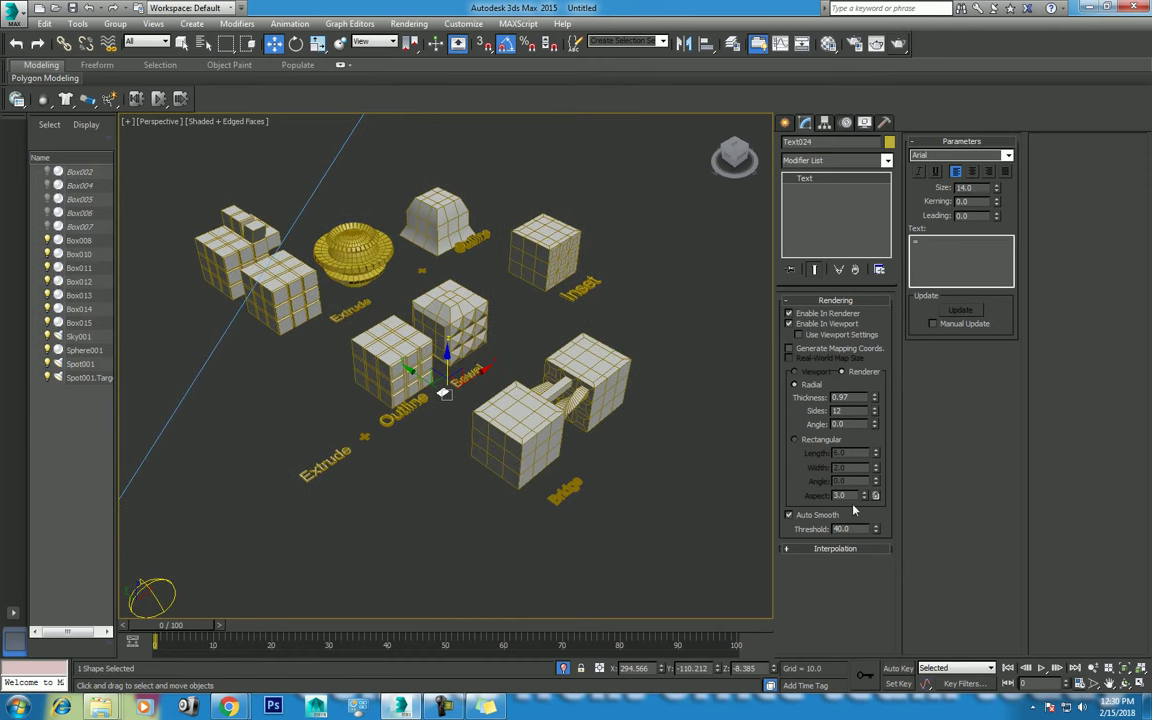
{"action": "left_click", "coordinate": [1124, 683]}
{"action": "left_click_drag", "start_coordinate": [452, 391], "coordinate": [432, 352]}
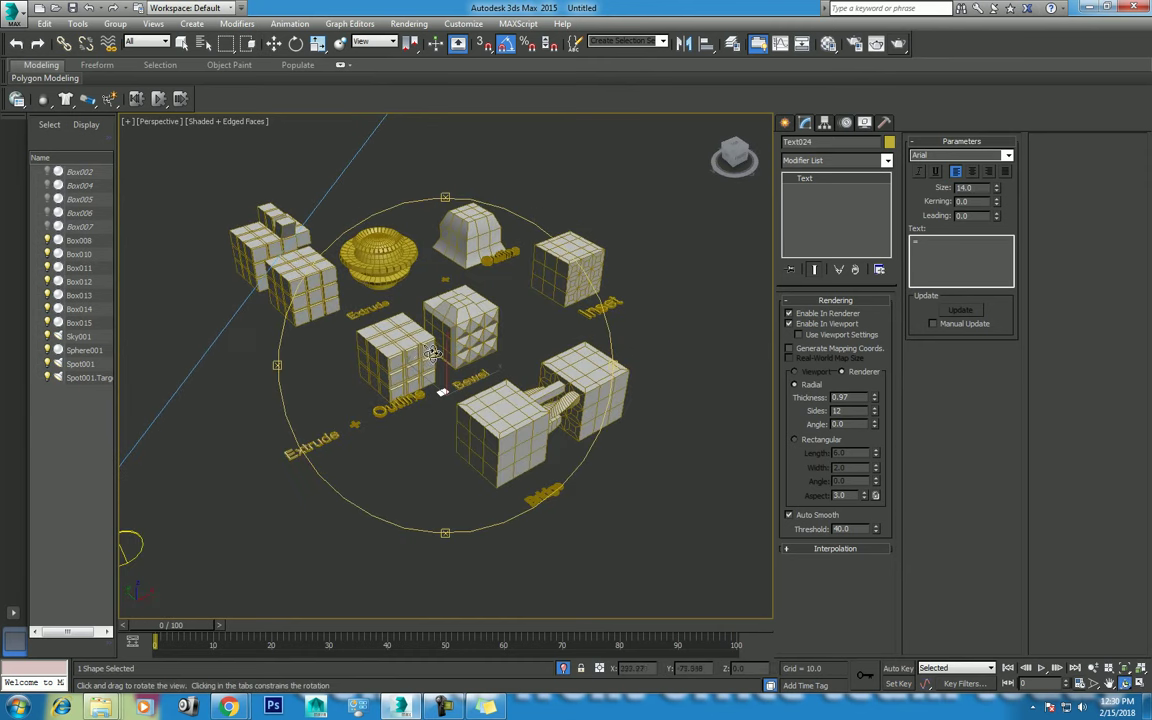
{"action": "scroll", "coordinate": [442, 367], "scroll_direction": "up", "scroll_amount": 3}
{"action": "scroll", "coordinate": [442, 367], "scroll_direction": "down", "scroll_amount": 3}
{"action": "left_click", "coordinate": [1093, 667]}
{"action": "left_click_drag", "start_coordinate": [482, 460], "coordinate": [482, 436]}
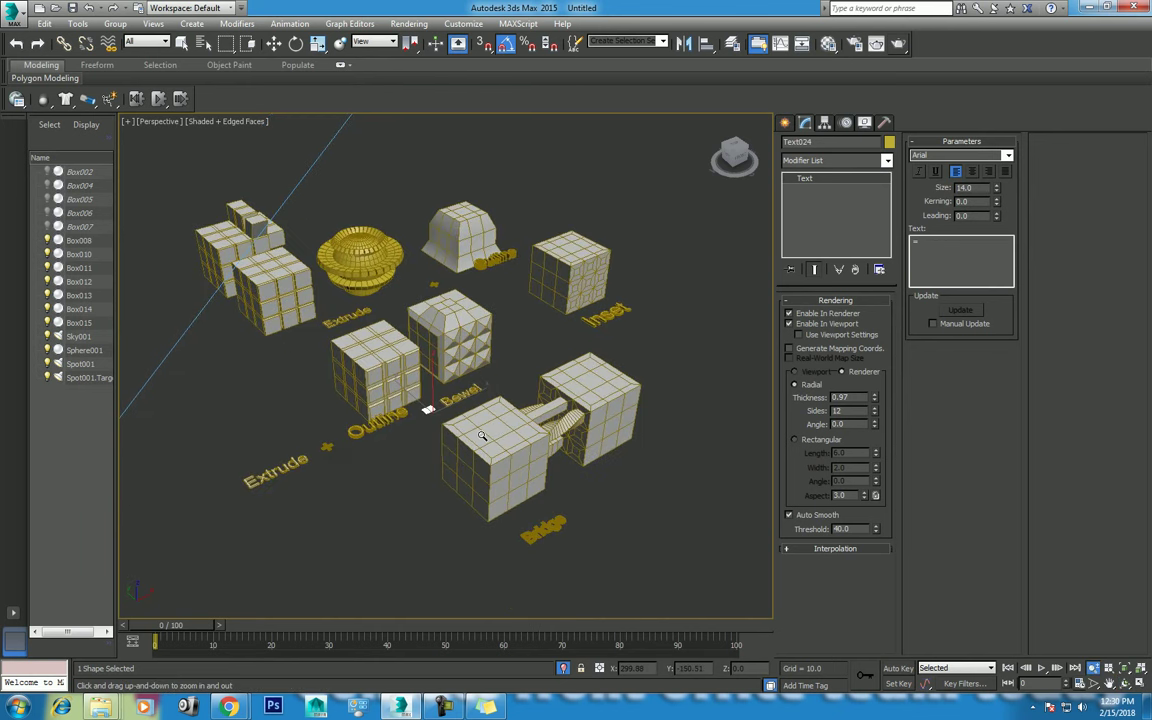
{"action": "left_click", "coordinate": [273, 43]}
{"action": "left_click", "coordinate": [494, 258]}
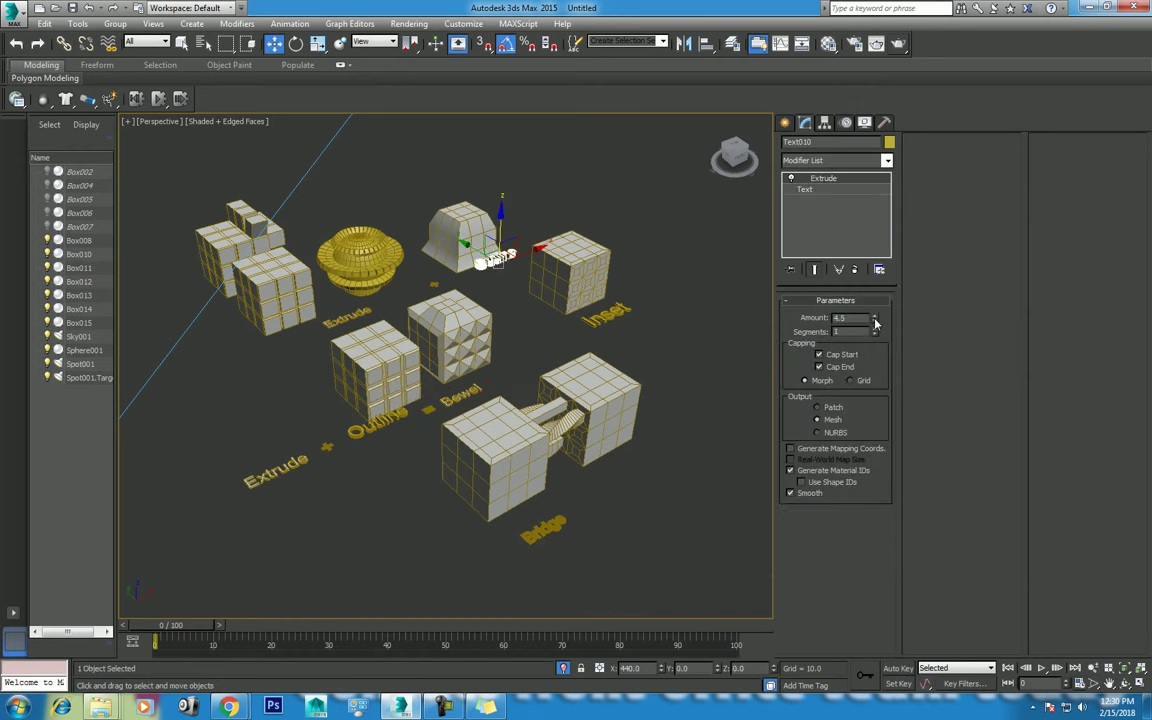
Select all objects and run a test render of the perspective view
{"action": "left_click", "coordinate": [608, 183]}
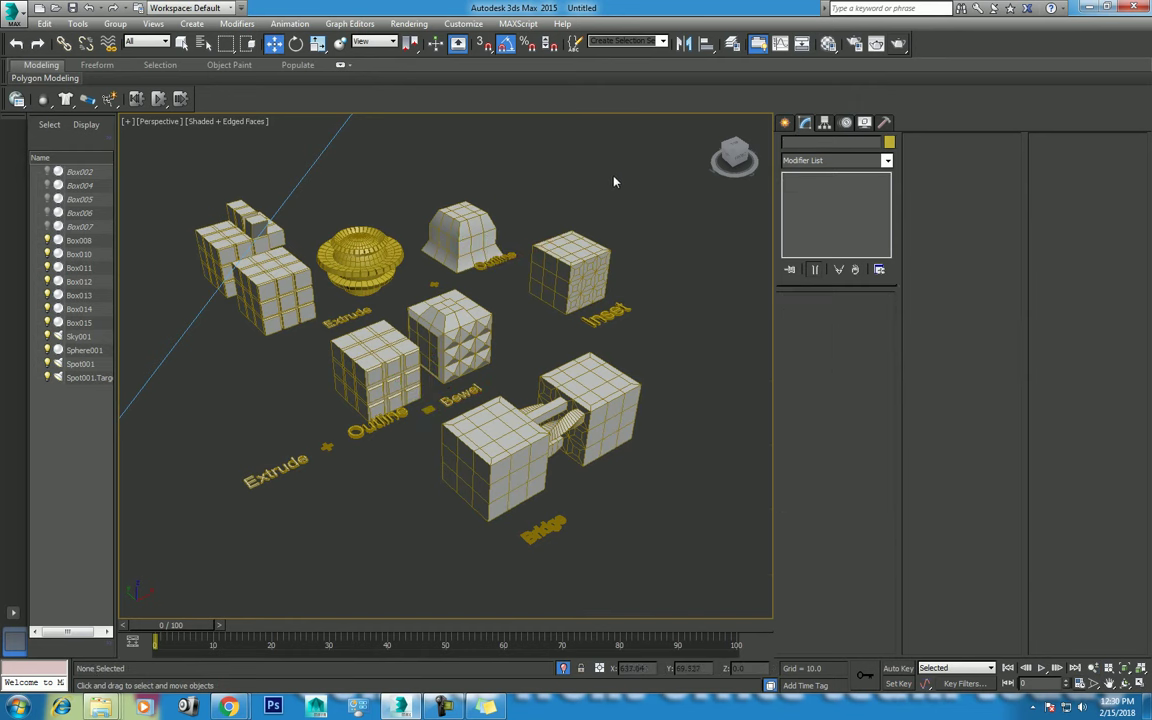
{"action": "key", "text": "m"}
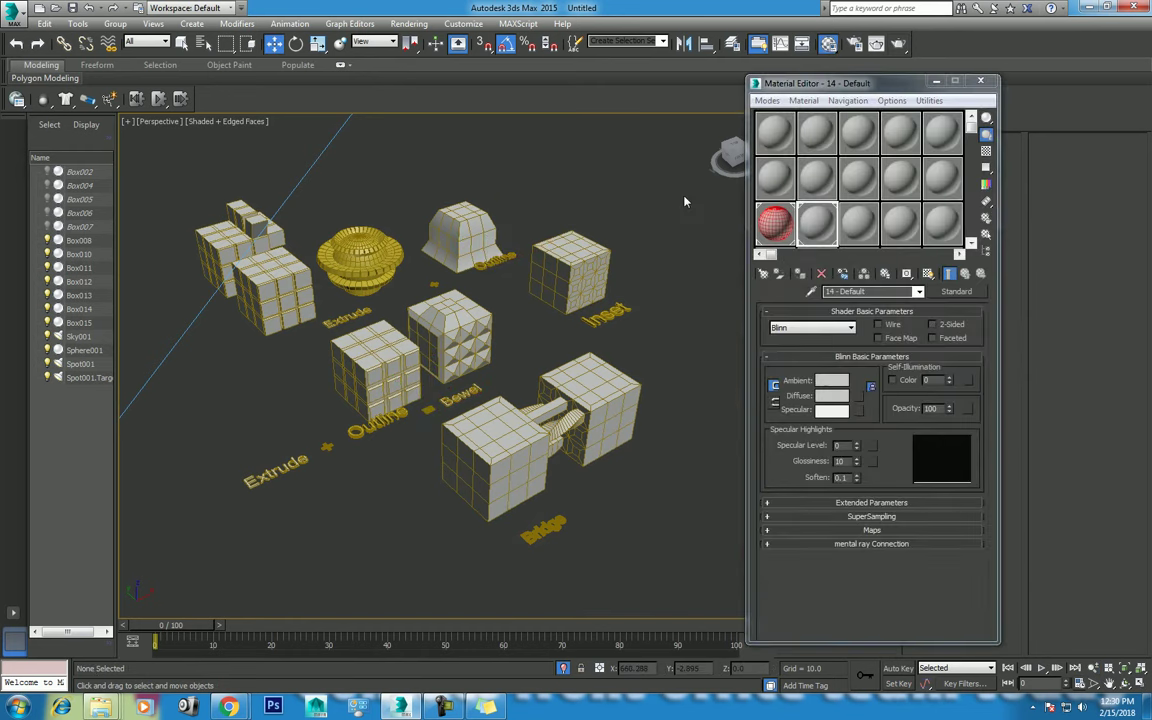
{"action": "key", "text": "ctrl+a"}
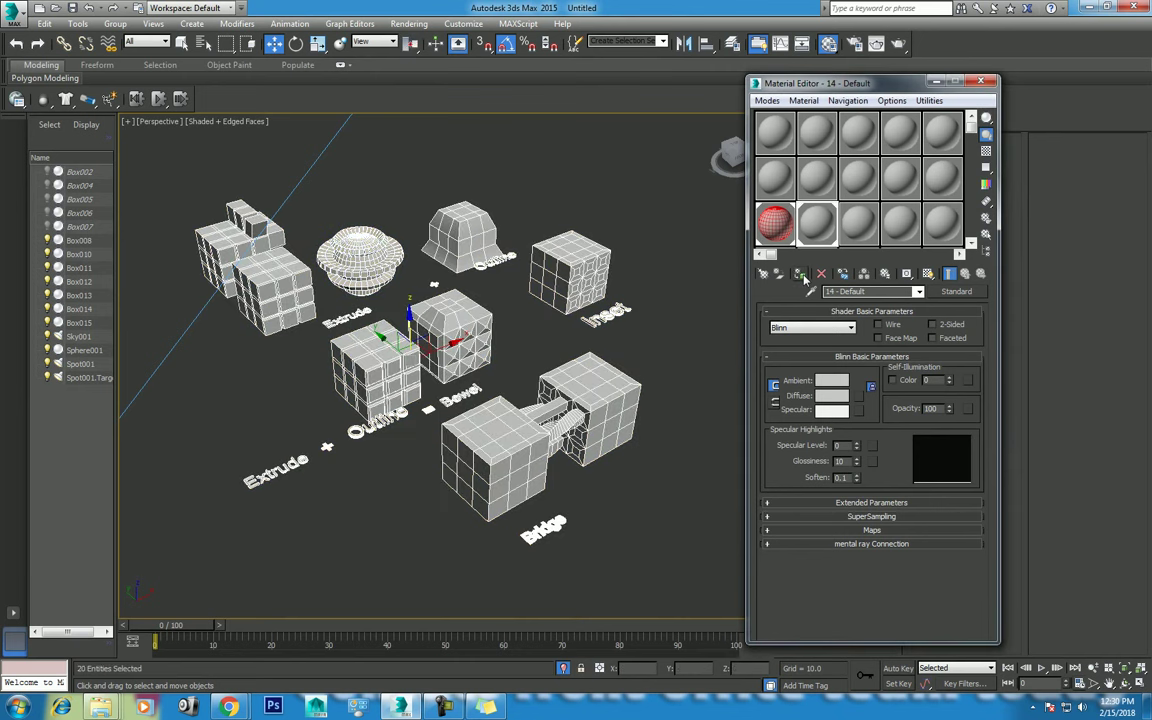
{"action": "left_click", "coordinate": [982, 82]}
{"action": "left_click", "coordinate": [690, 285]}
{"action": "key", "text": "shift+q"}
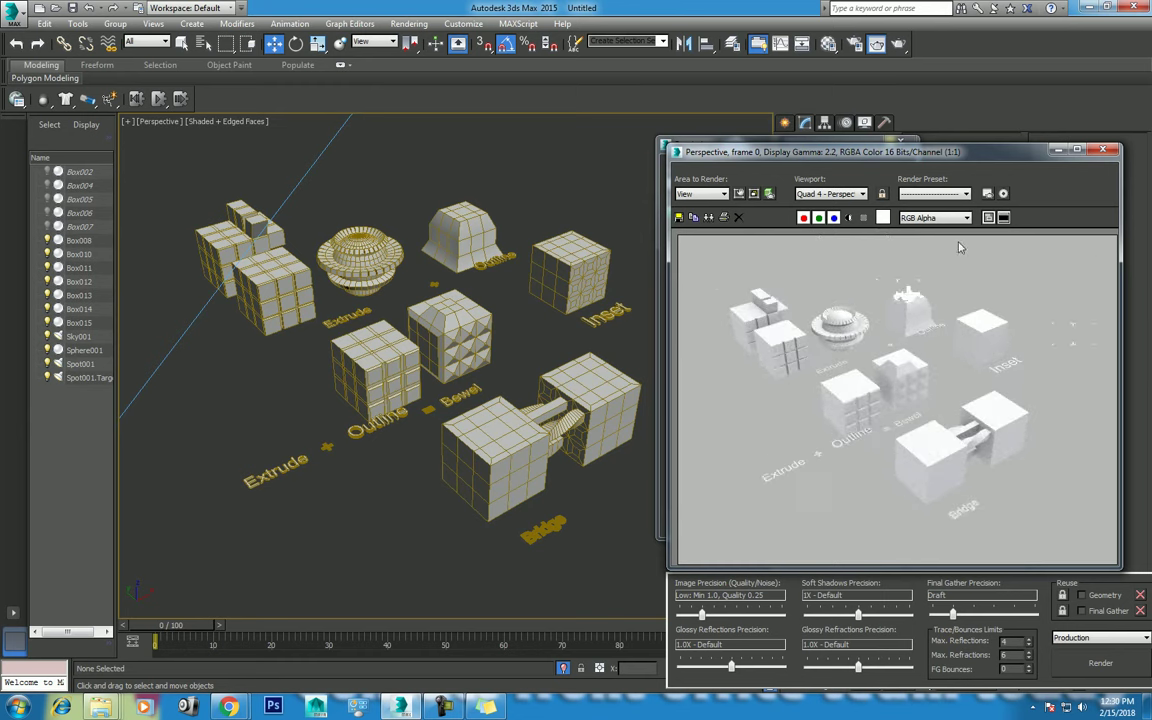
{"action": "left_click", "coordinate": [1101, 151]}
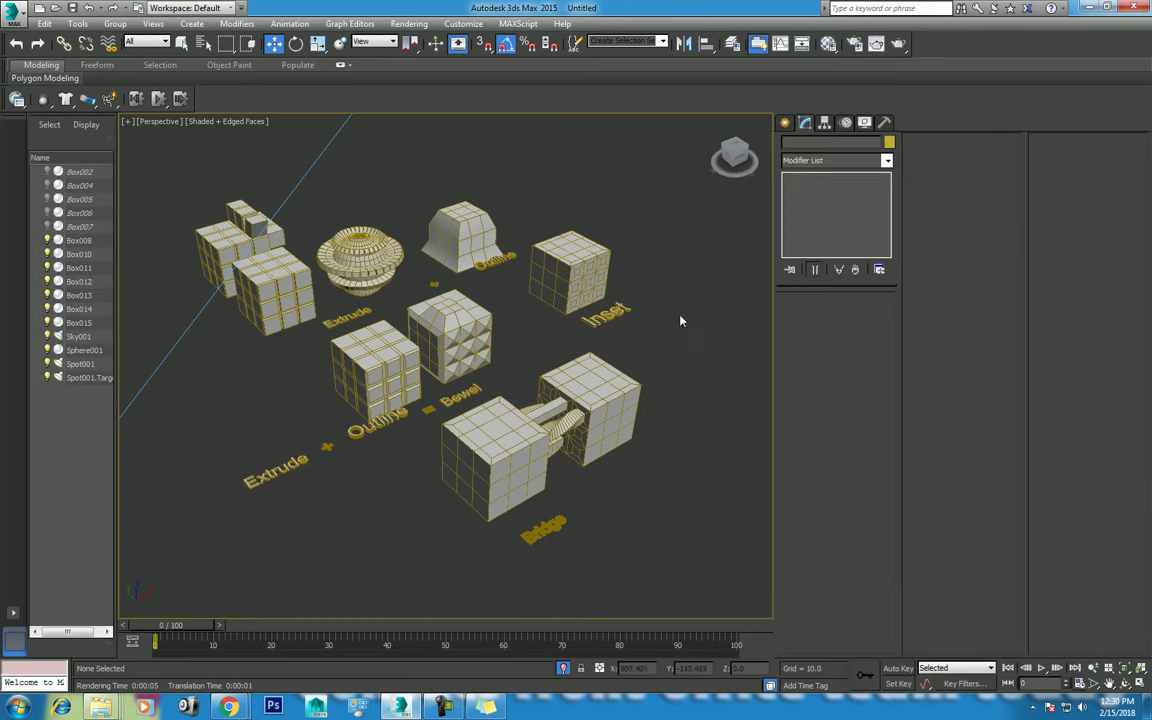
Assign the red wire Blinn Material #26 to the objects
{"action": "left_click", "coordinate": [853, 44]}
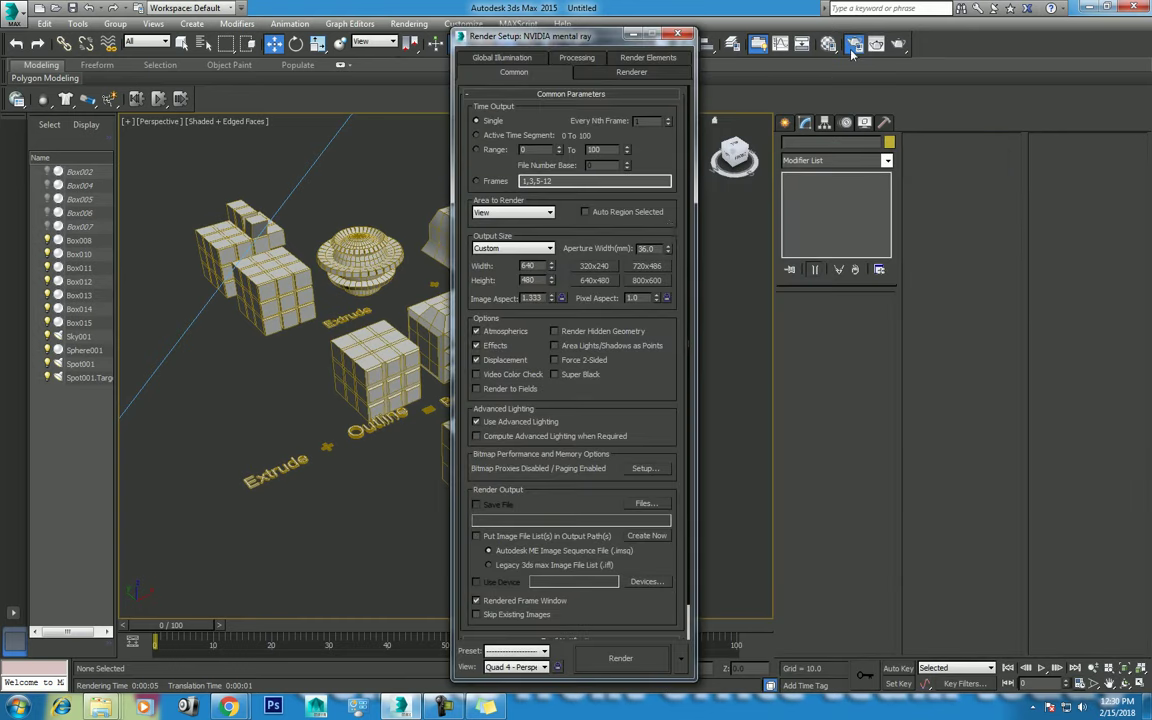
{"action": "left_click", "coordinate": [616, 28]}
{"action": "key", "text": "m"}
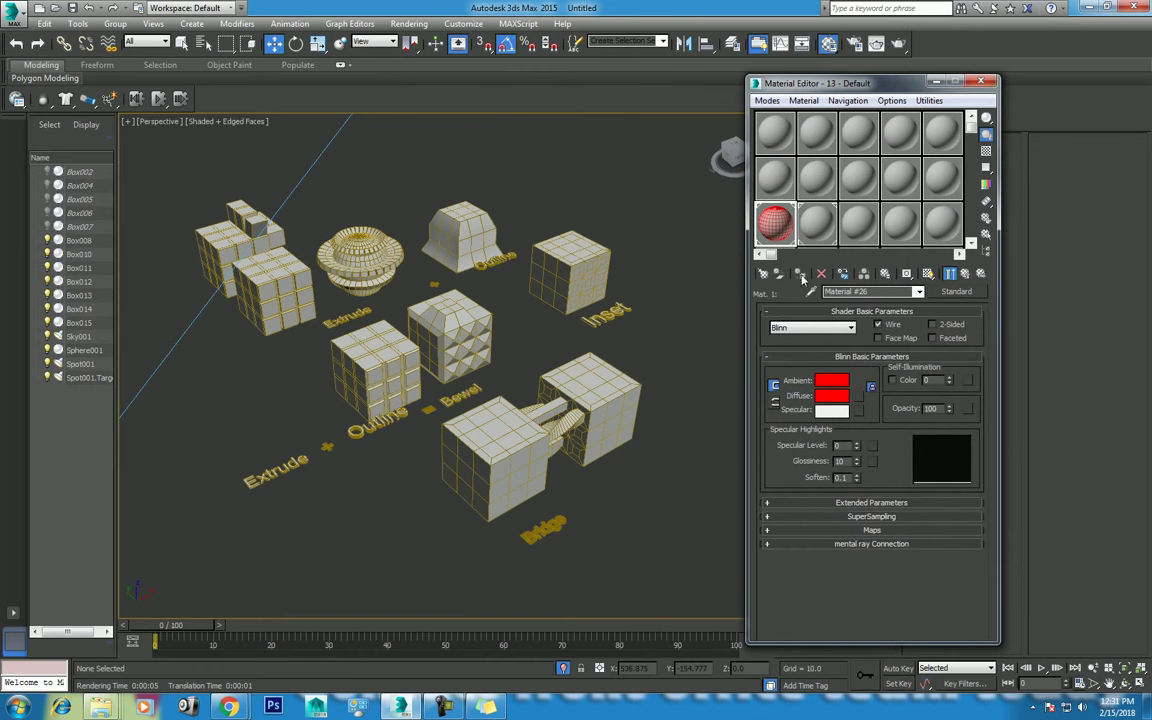
{"action": "key", "text": "F3"}
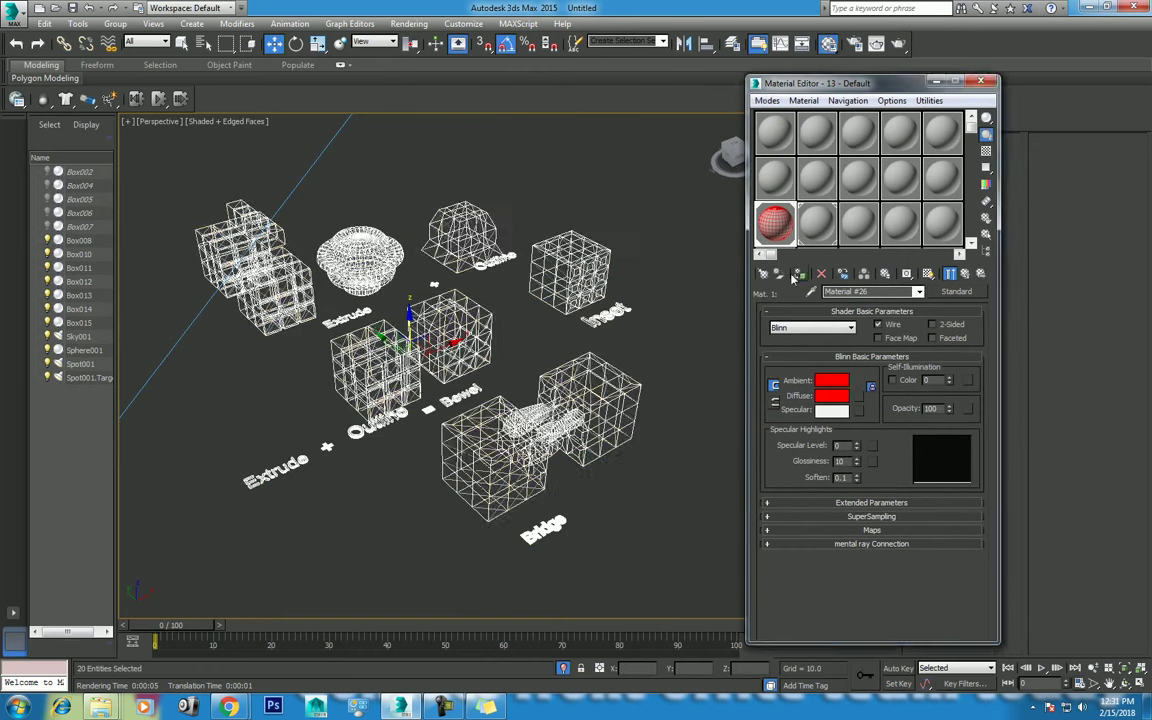
{"action": "left_click", "coordinate": [980, 81]}
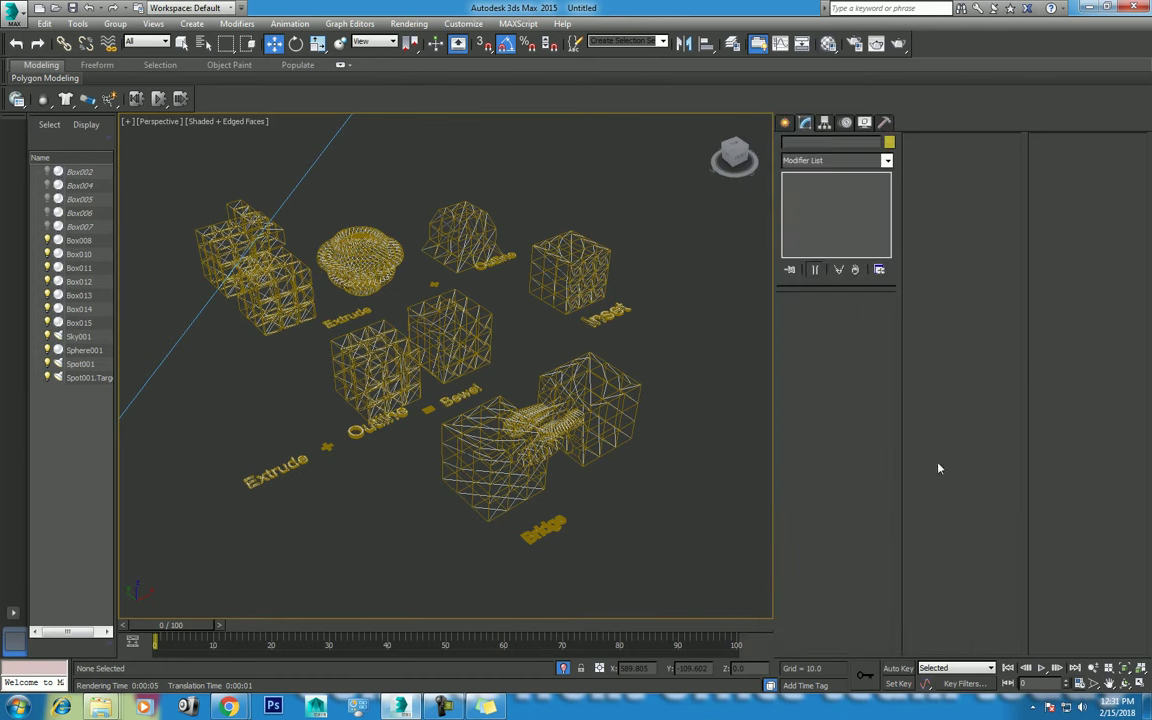
Reframe the red wire objects and render the perspective view again
{"action": "mouse_move", "coordinate": [694, 476]}
{"action": "left_mouse_down"}
{"action": "mouse_move", "coordinate": [697, 486]}
{"action": "mouse_move", "coordinate": [709, 467]}
{"action": "left_mouse_up"}
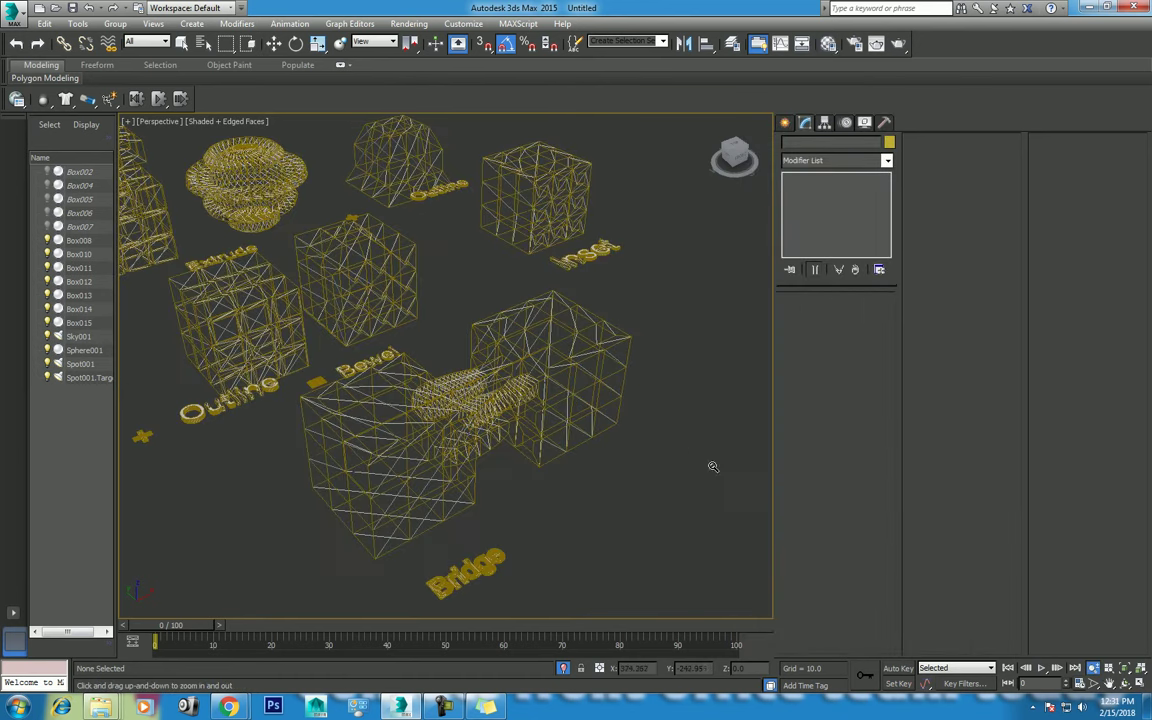
{"action": "mouse_move", "coordinate": [692, 482]}
{"action": "left_mouse_down"}
{"action": "mouse_move", "coordinate": [715, 483]}
{"action": "mouse_move", "coordinate": [709, 470]}
{"action": "left_mouse_up"}
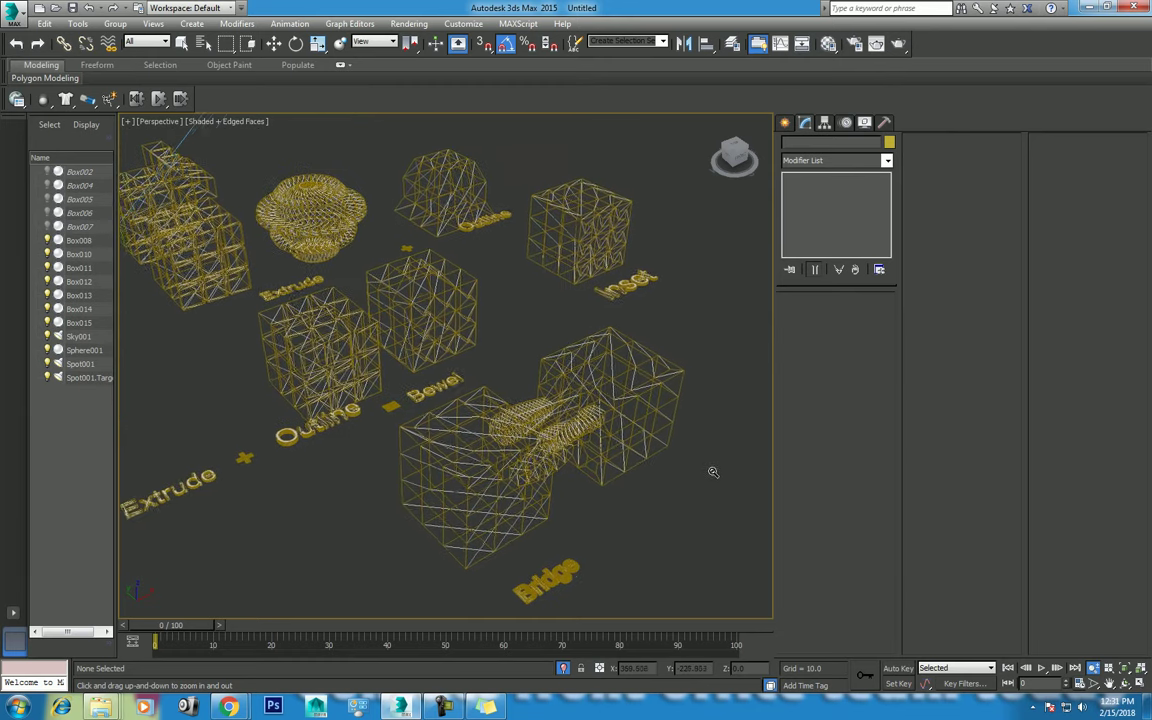
{"action": "middle_click_drag", "start_coordinate": [712, 478], "coordinate": [738, 486]}
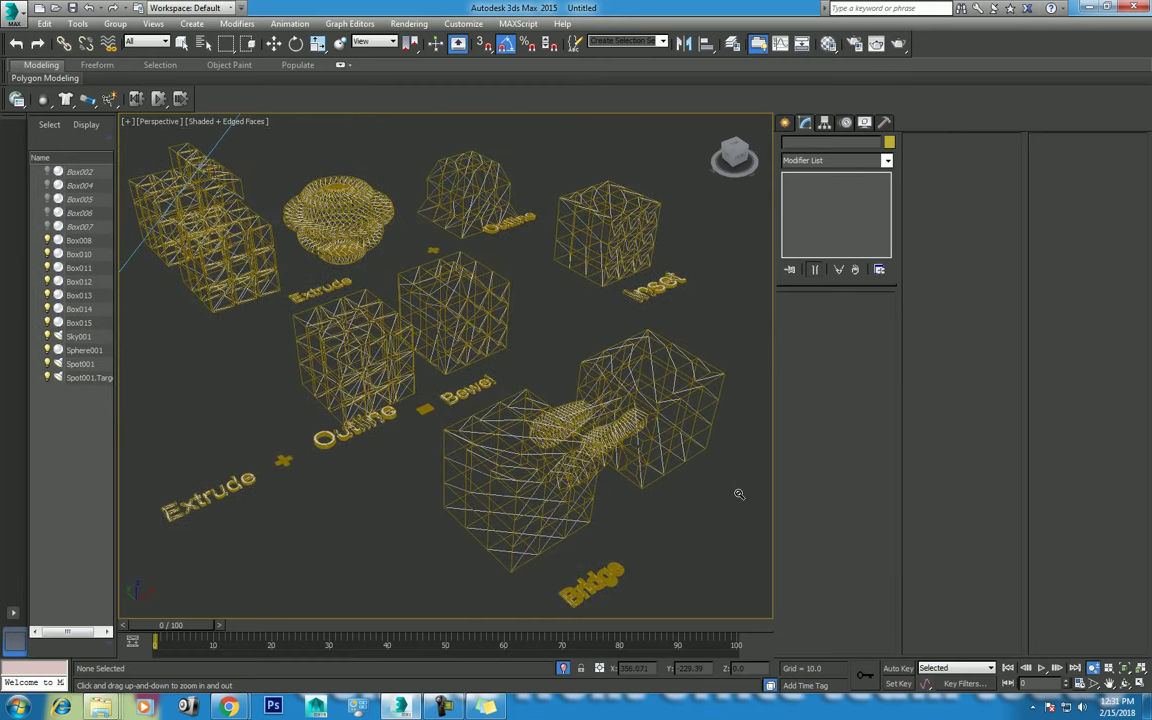
{"action": "key", "text": "shift+q"}
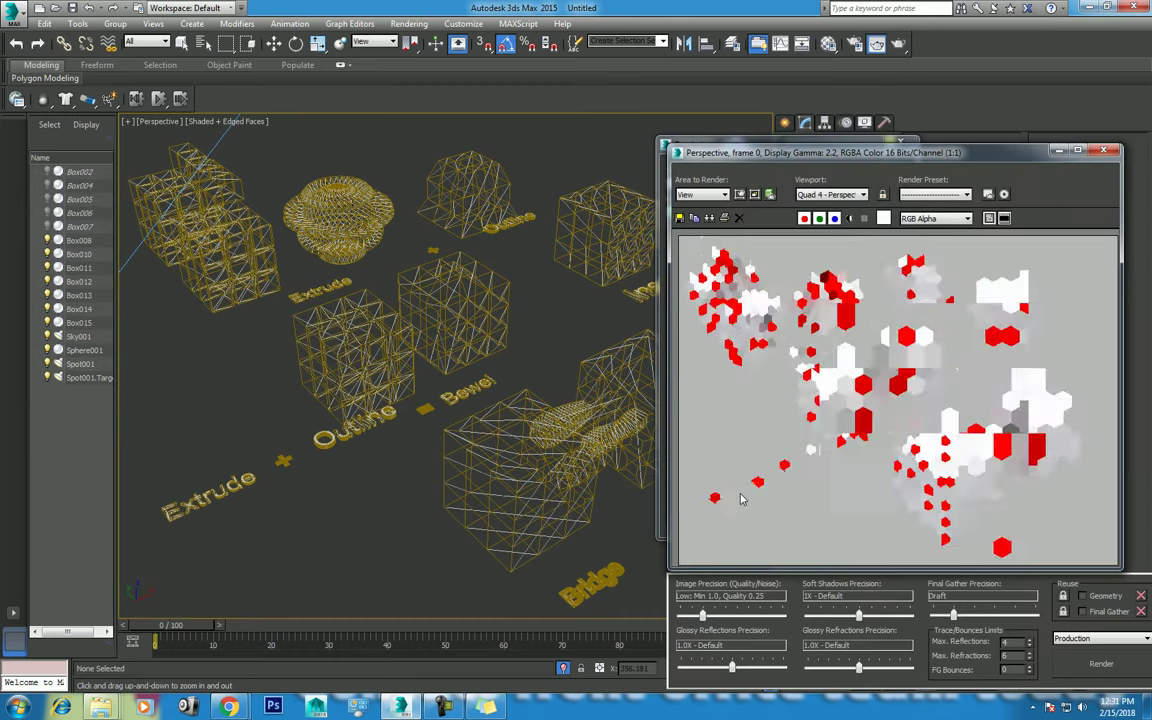